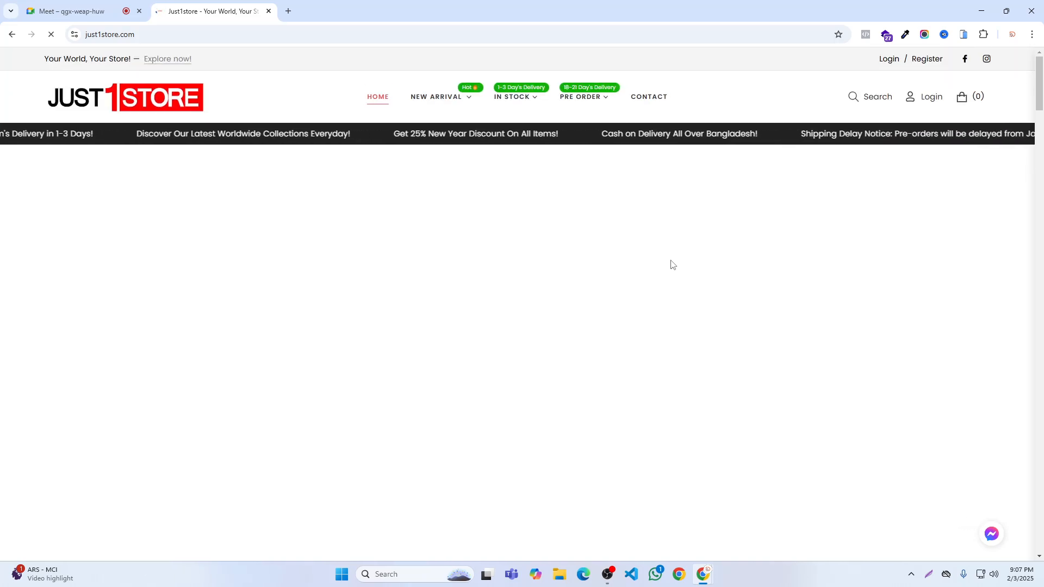
- Examine the Just1Store homepage from its header through the product sections to the footer and back
scroll(672, 254, "down", 4)
scroll(673, 254, "down", 8)
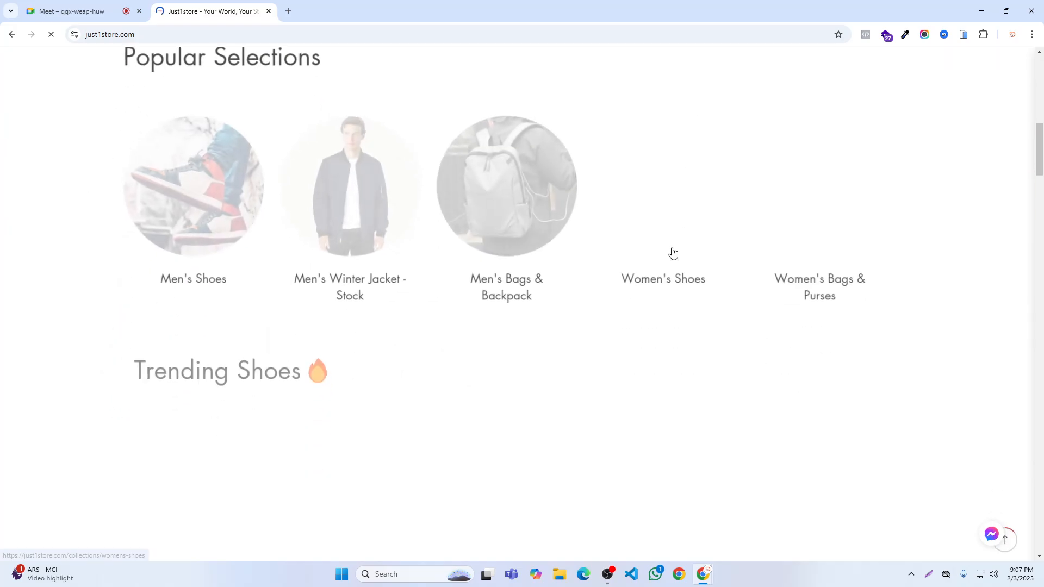
scroll(678, 261, "up", 10)
scroll(678, 261, "up", 5)
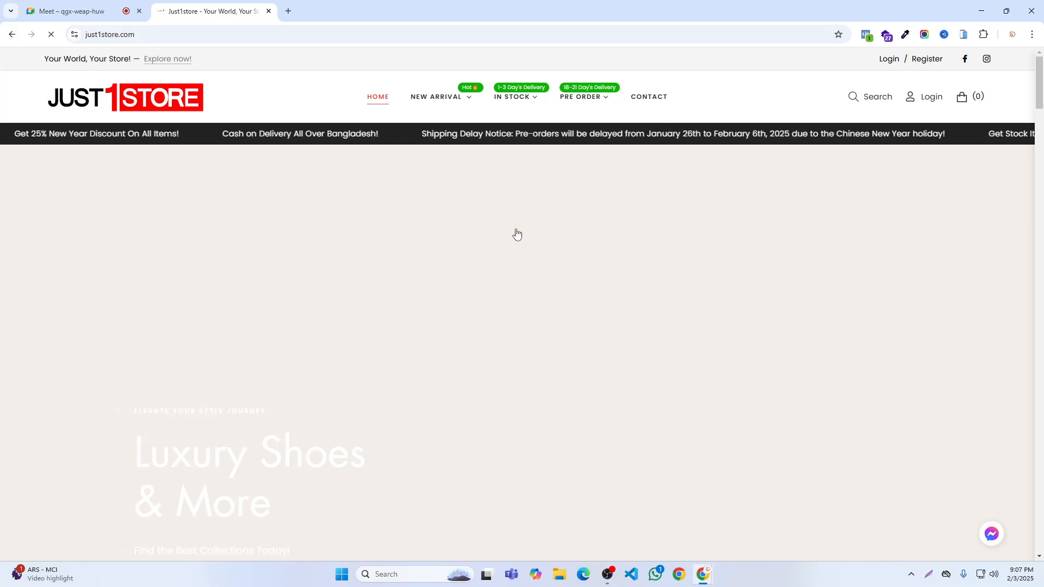
scroll(516, 236, "down", 6)
scroll(517, 233, "down", 8)
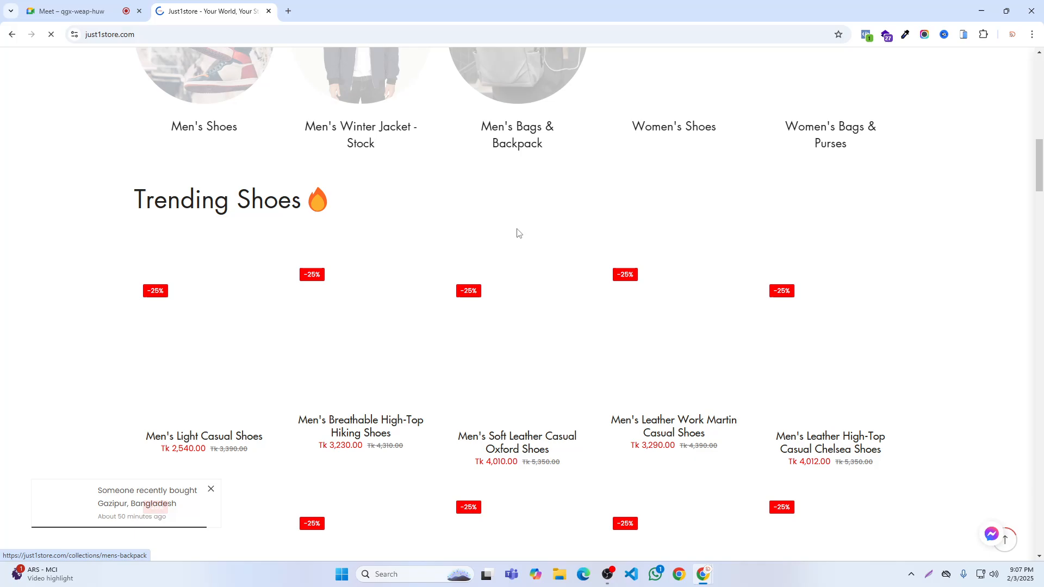
scroll(373, 278, "down", 5)
scroll(375, 272, "down", 15)
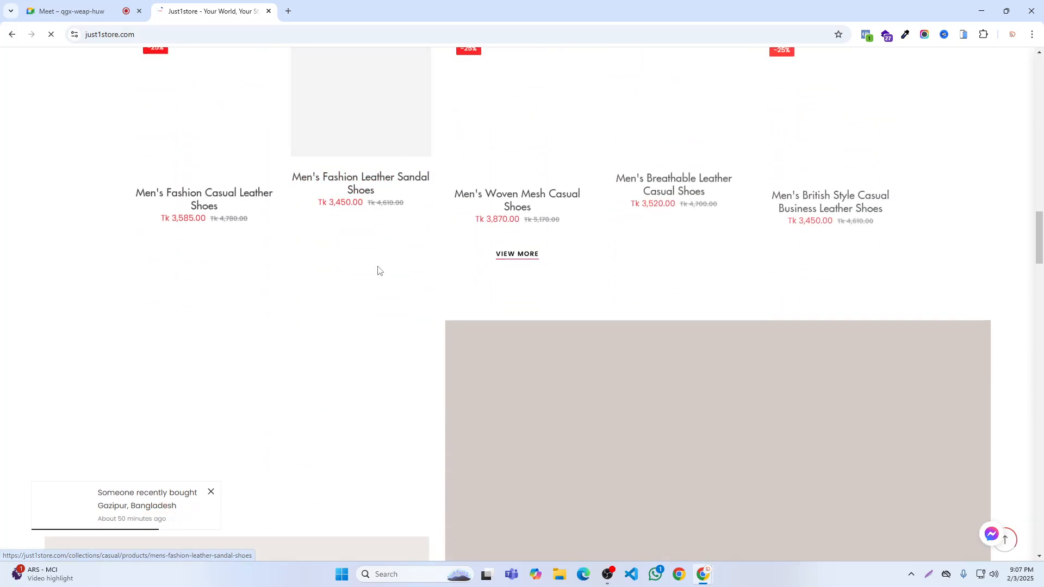
scroll(379, 271, "down", 18)
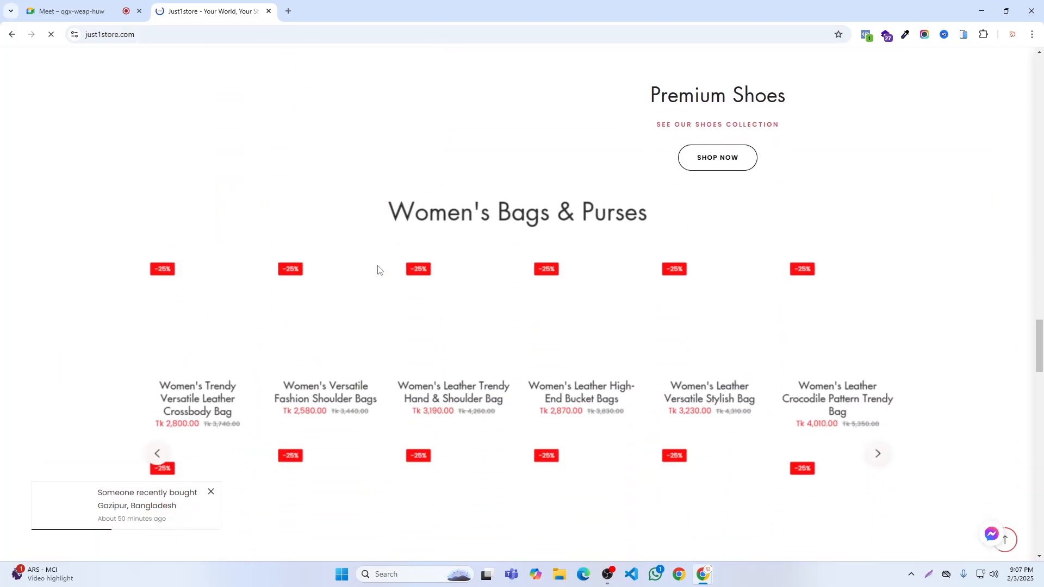
scroll(379, 271, "down", 18)
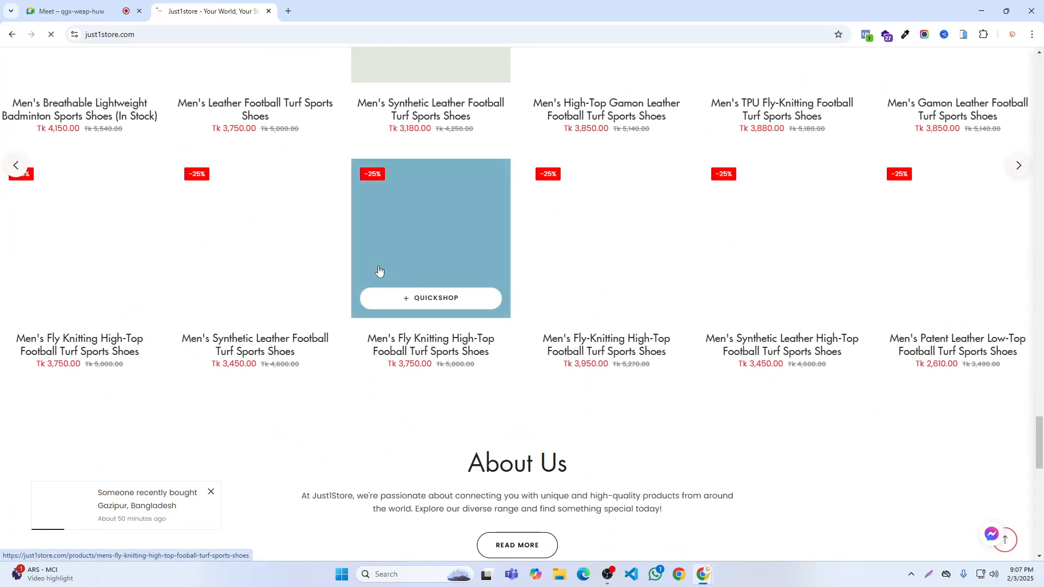
scroll(379, 271, "down", 7)
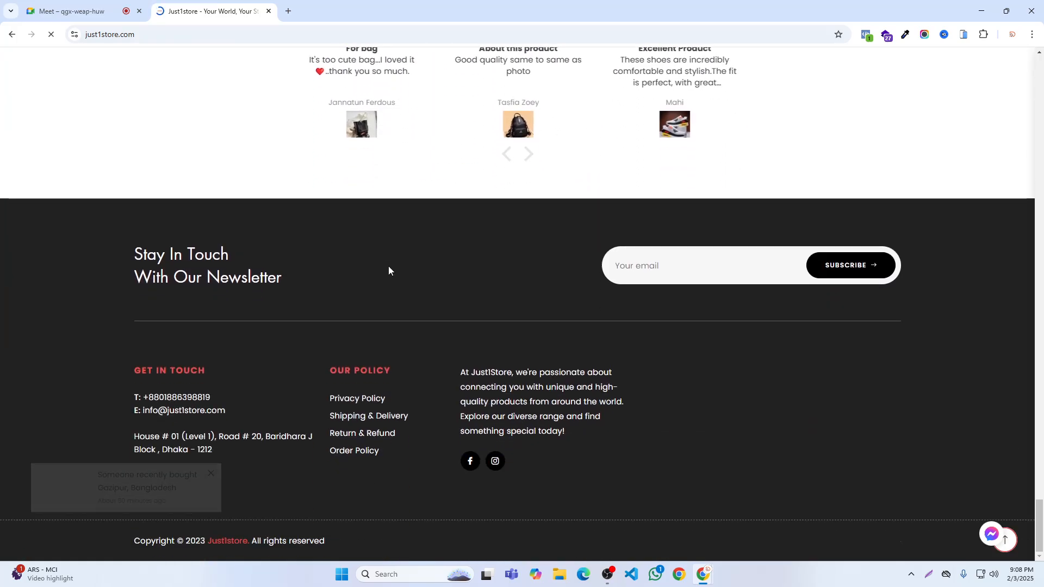
scroll(448, 282, "up", 20)
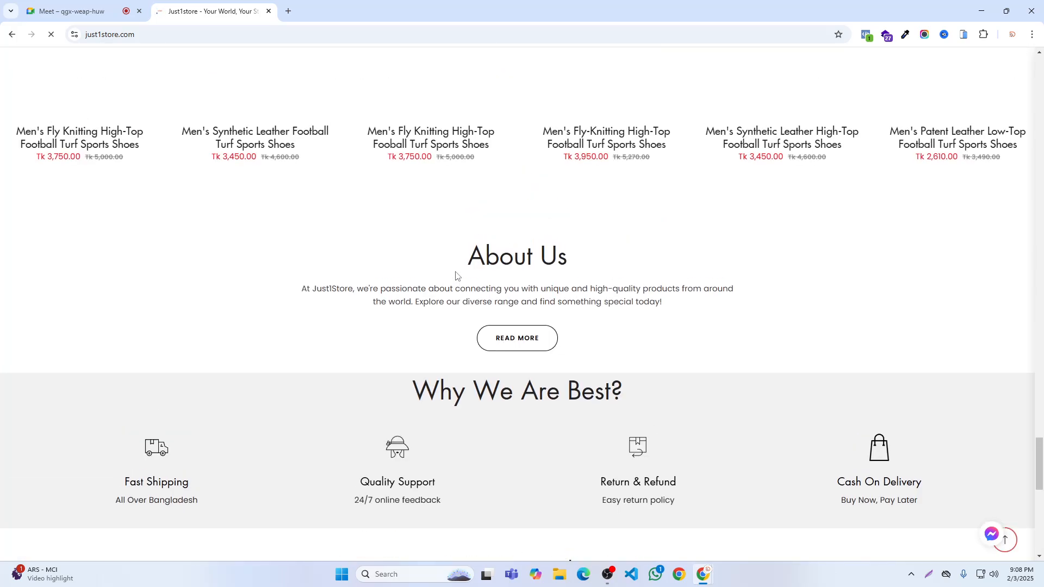
scroll(457, 271, "up", 20)
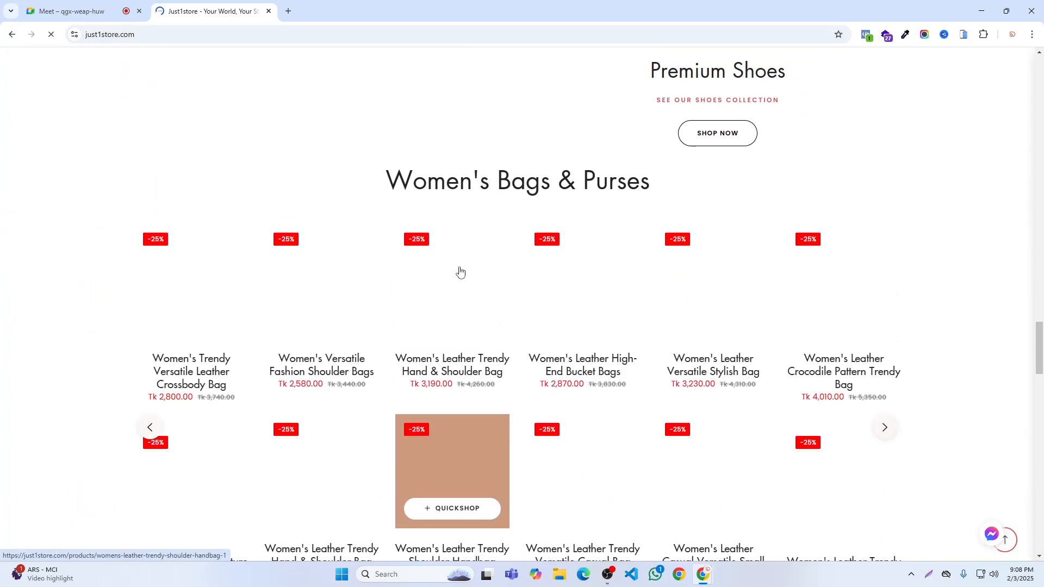
scroll(461, 270, "up", 20)
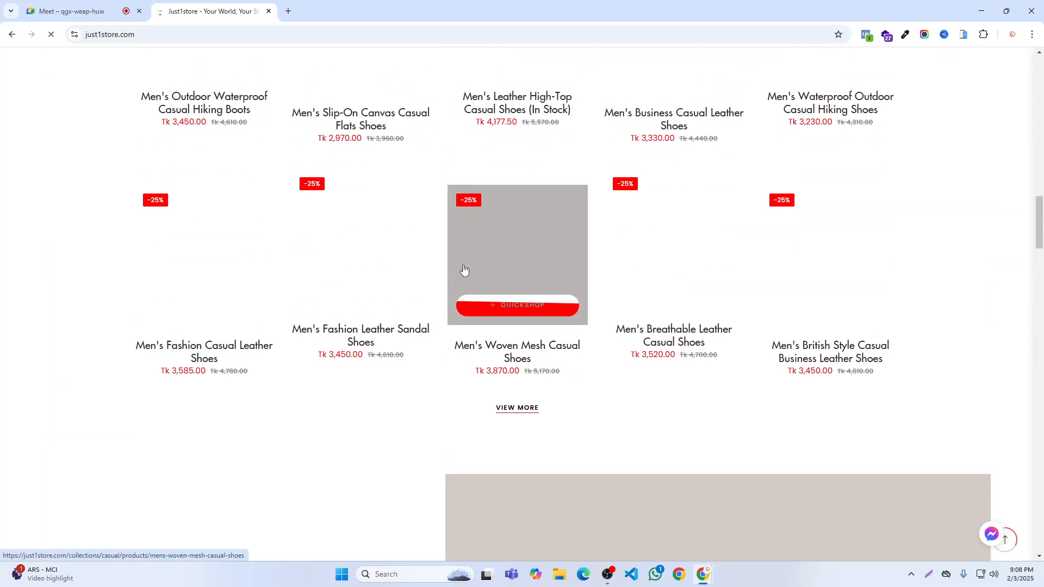
scroll(462, 268, "up", 8)
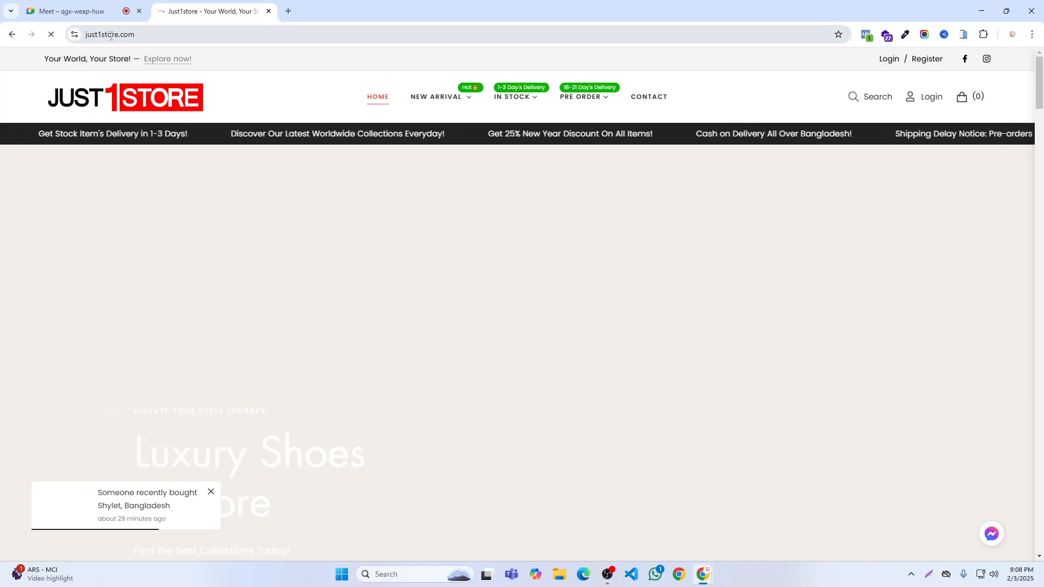
- Look through the hero banner, Popular Selections, Trending Shoes and collection banners on the homepage
scroll(435, 199, "down", 6)
scroll(434, 199, "down", 15)
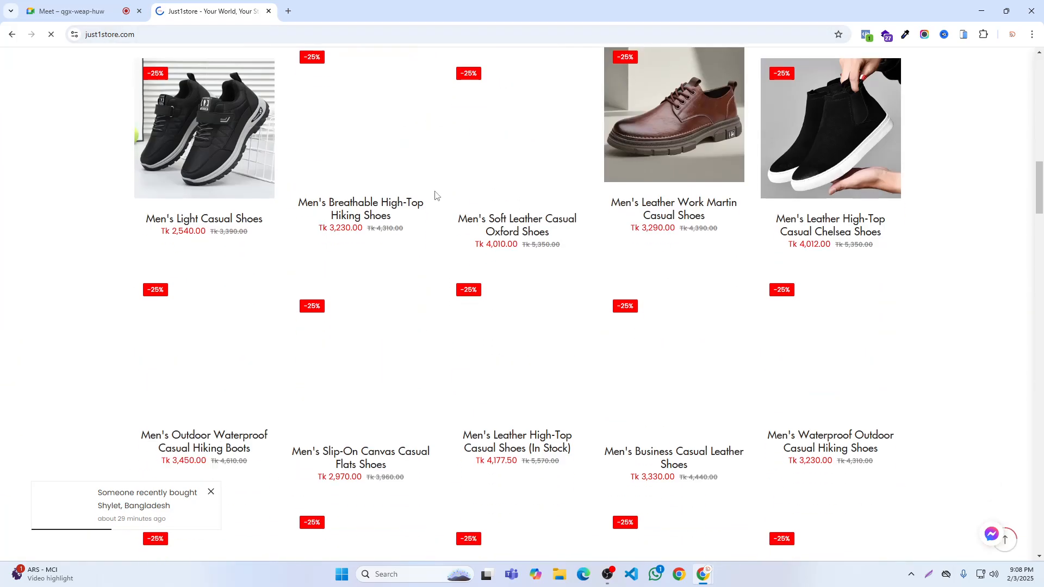
scroll(554, 231, "up", 10)
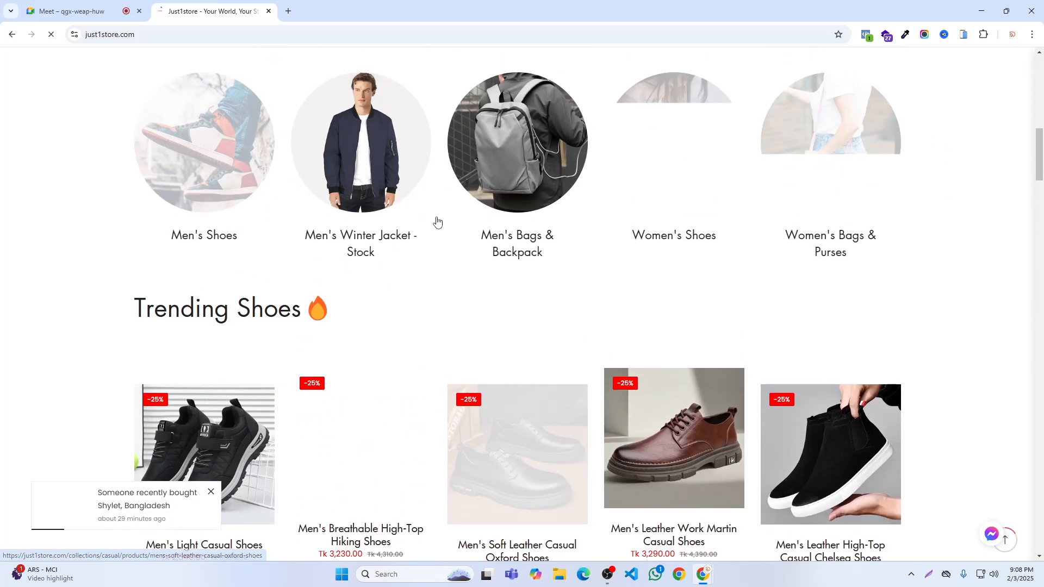
scroll(370, 221, "up", 8)
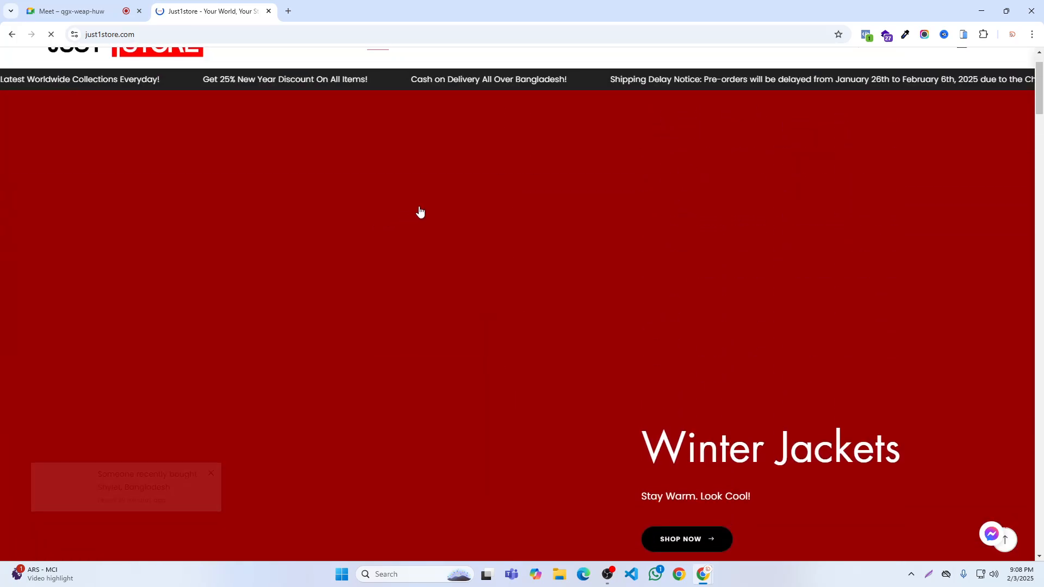
scroll(516, 217, "down", 15)
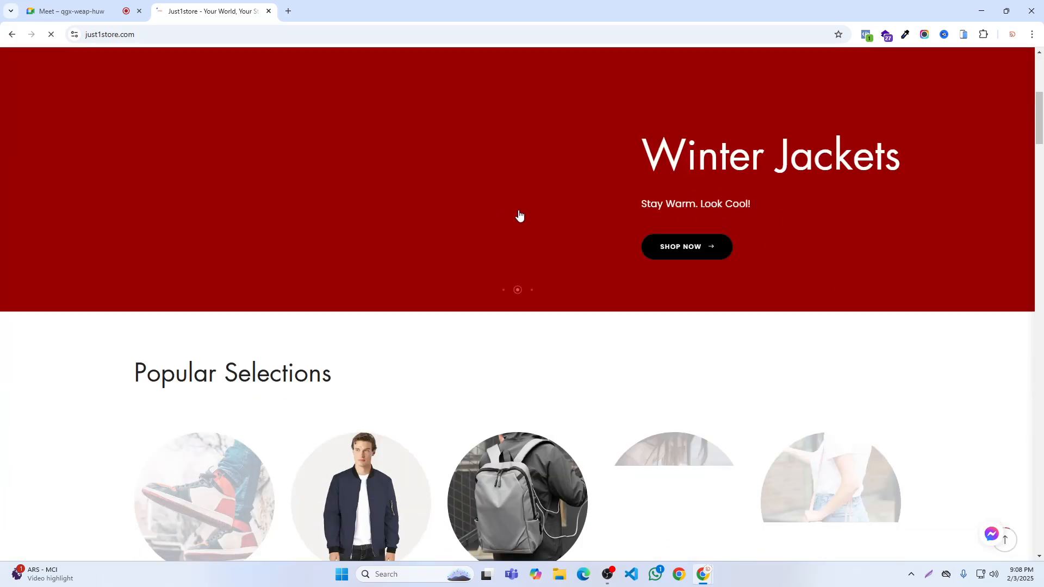
scroll(522, 210, "down", 15)
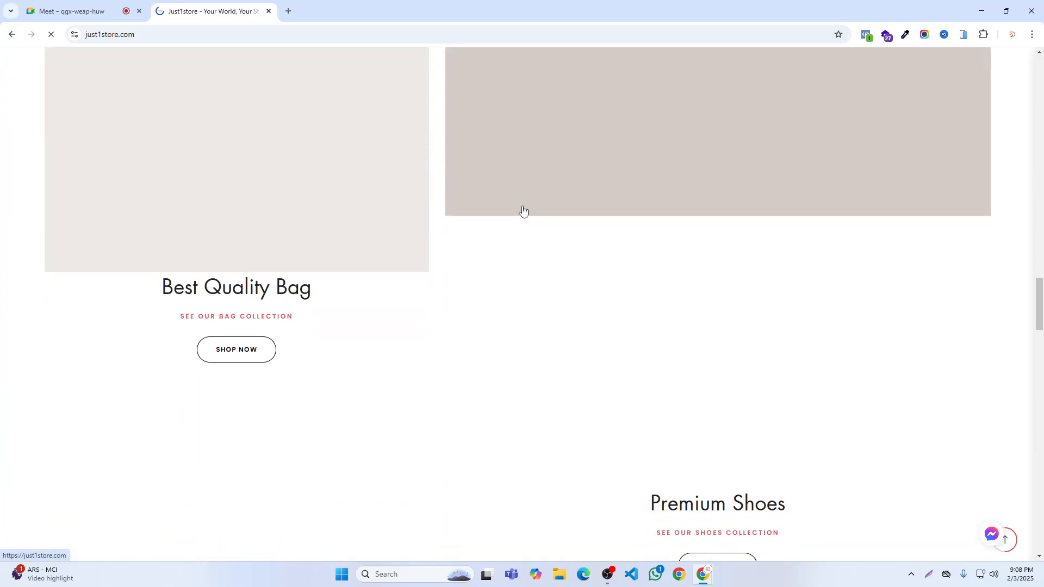
scroll(523, 211, "down", 4)
- Check the Google Meet call and return to the Just1Store homepage
left_click(74, 11)
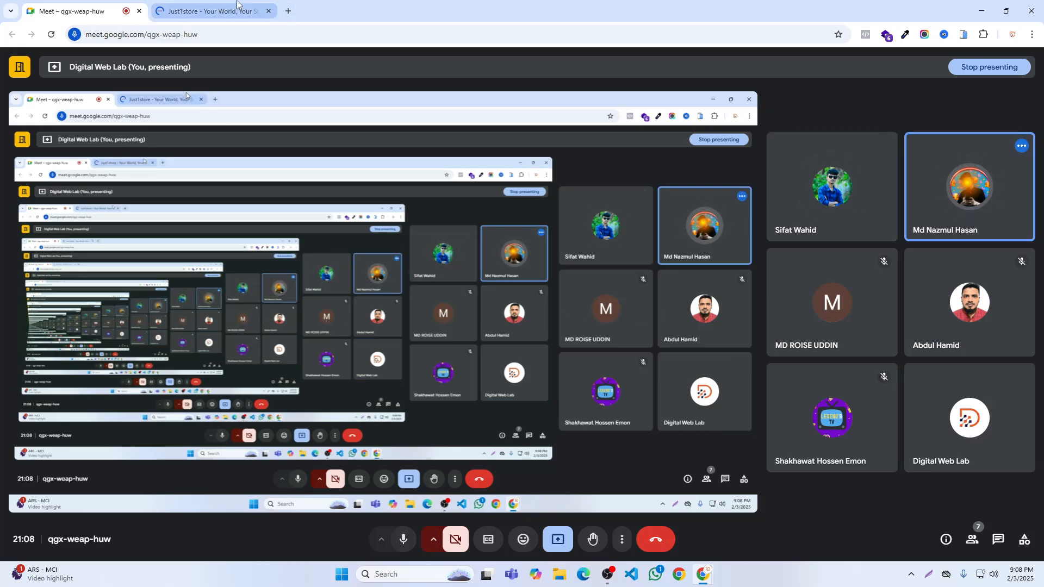
left_click(220, 11)
scroll(476, 169, "up", 15)
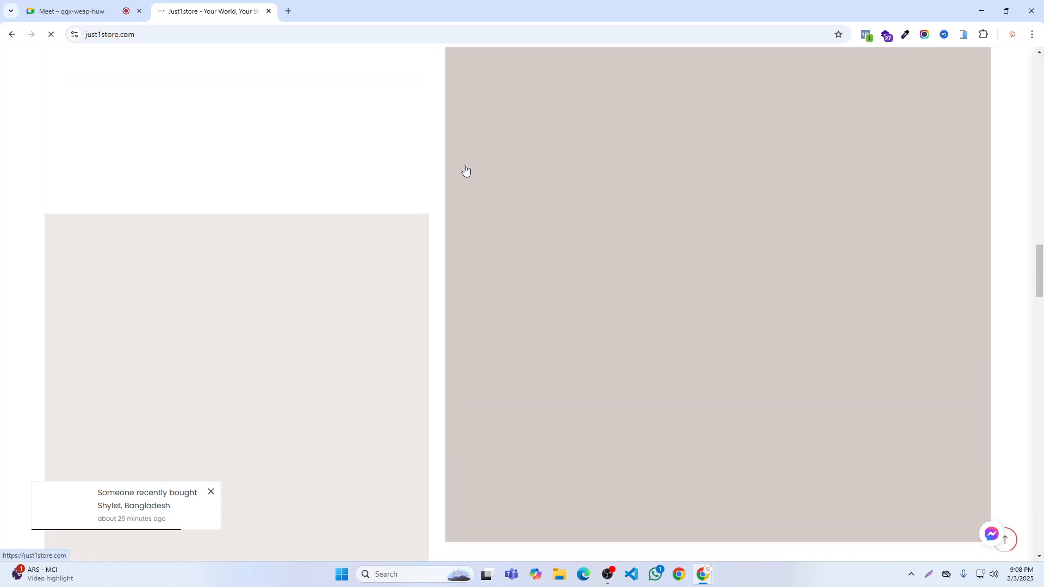
scroll(479, 157, "up", 12)
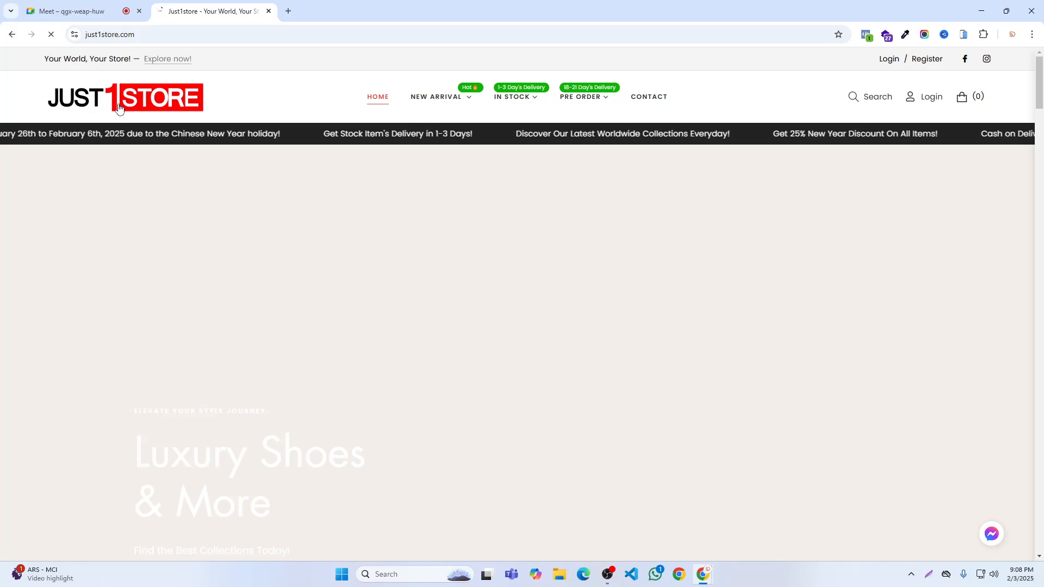
left_click(83, 11)
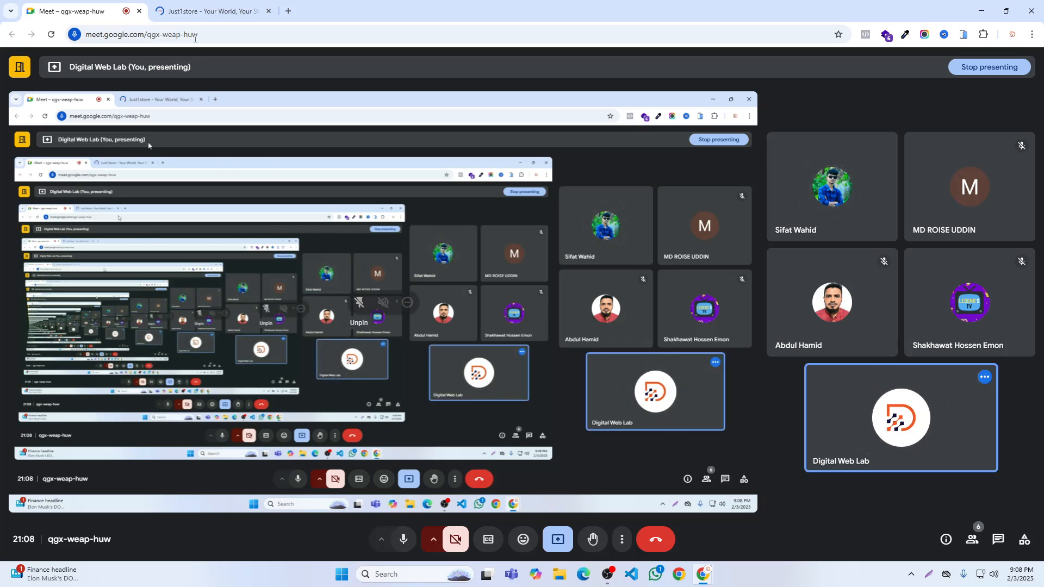
key("ctrl+Tab")
- Review the homepage's section layout down to the newsletter and footer, returning to the header
scroll(554, 313, "down", 20)
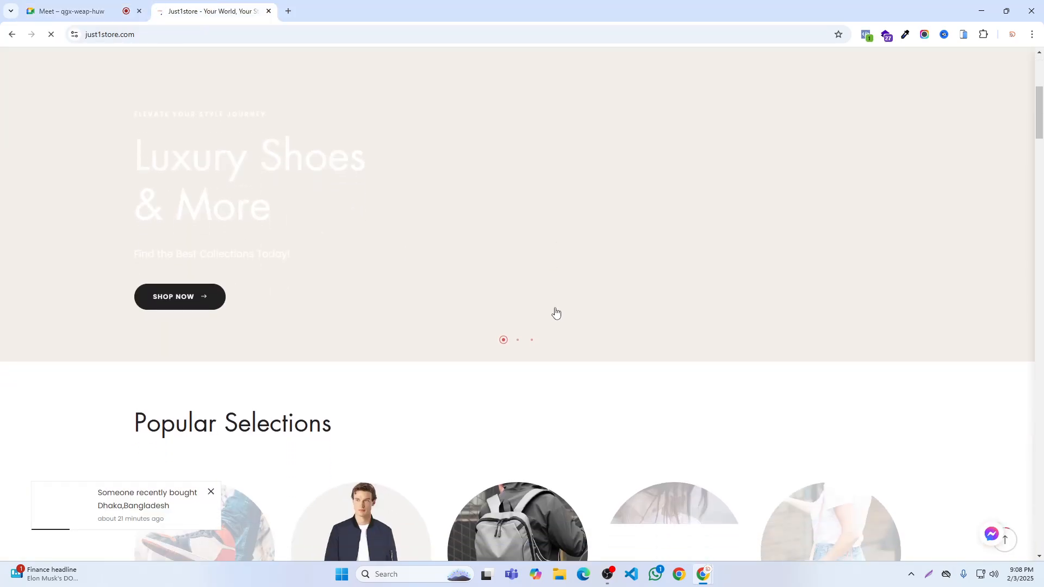
scroll(559, 313, "down", 15)
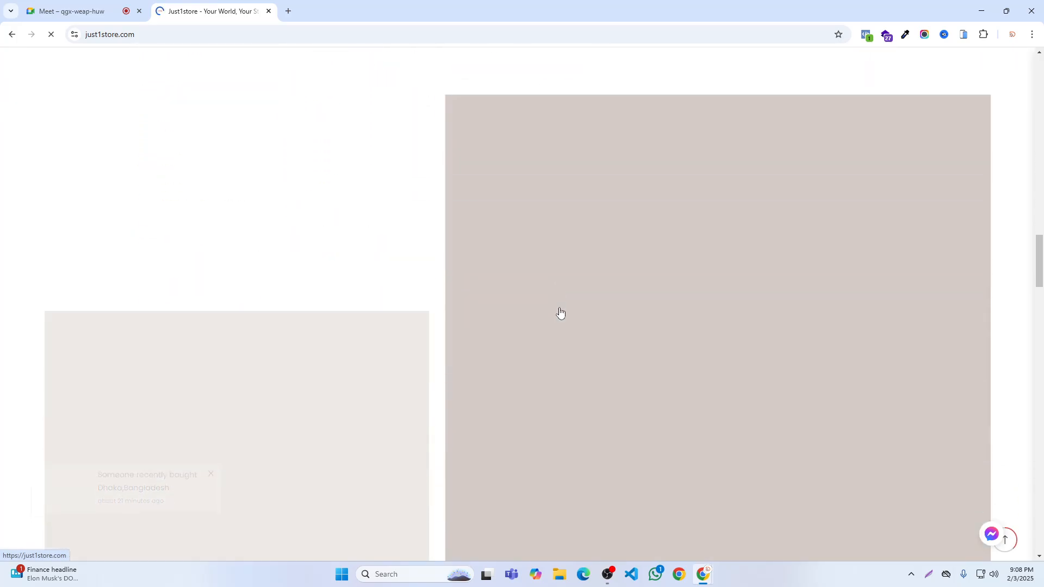
scroll(560, 312, "down", 20)
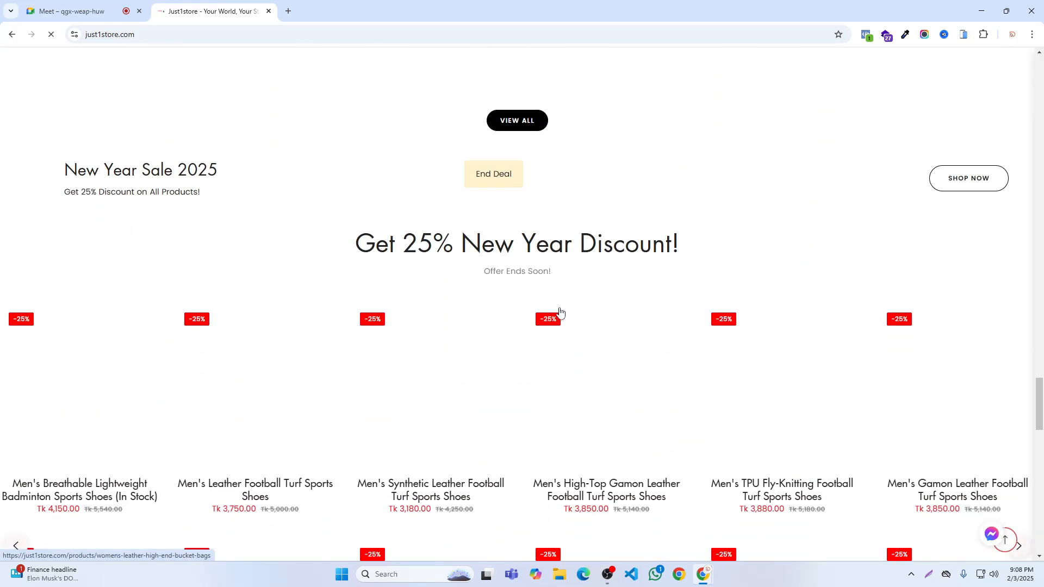
scroll(560, 314, "down", 3)
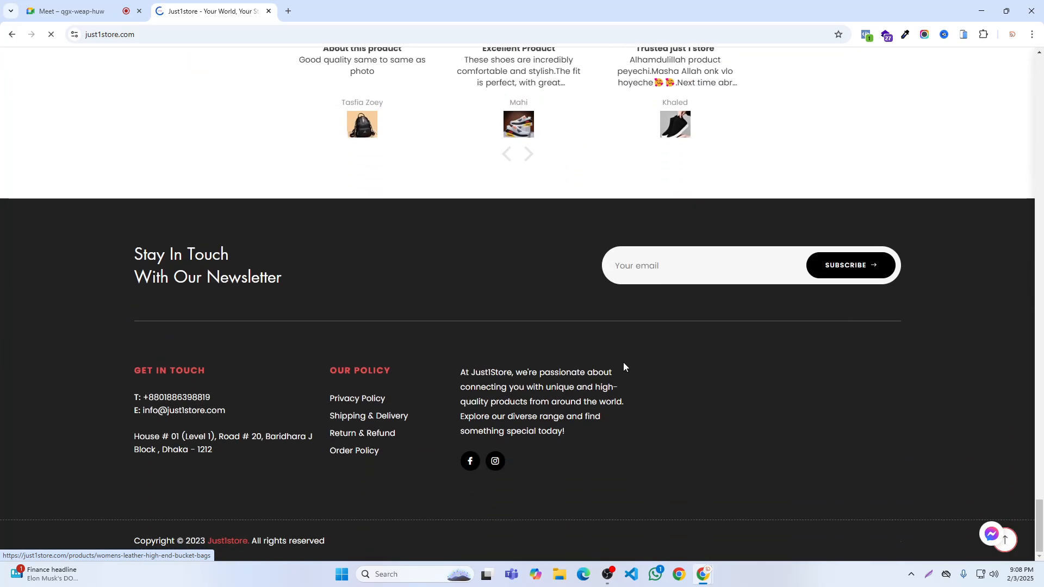
scroll(696, 393, "up", 10)
scroll(601, 338, "up", 15)
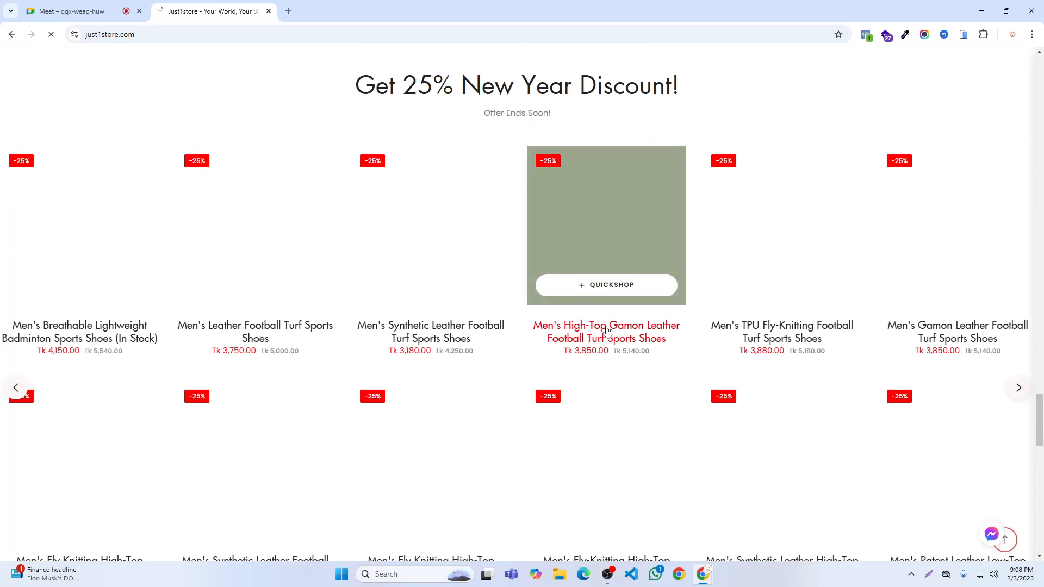
scroll(620, 314, "up", 10)
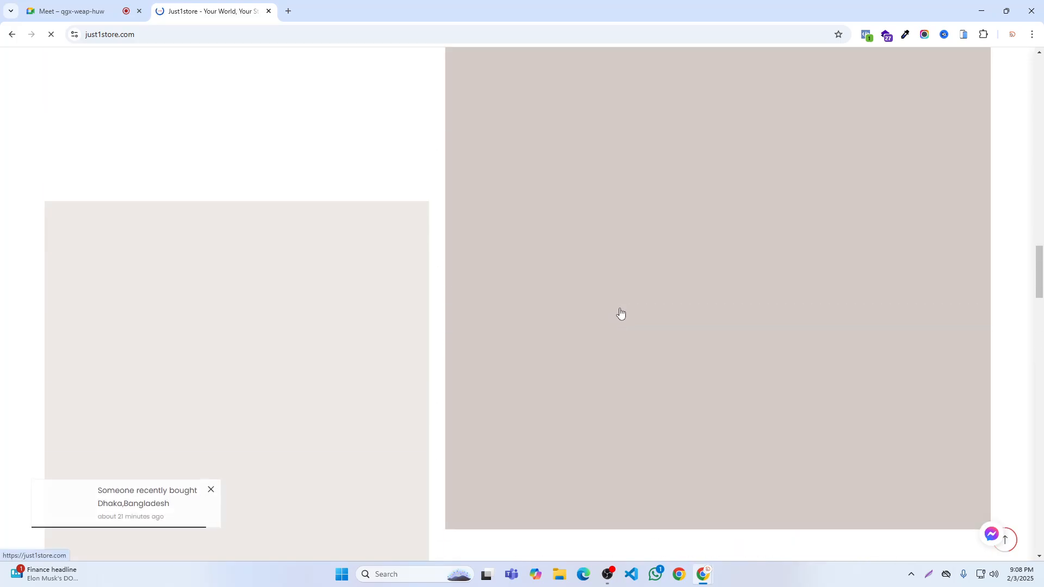
scroll(628, 308, "up", 12)
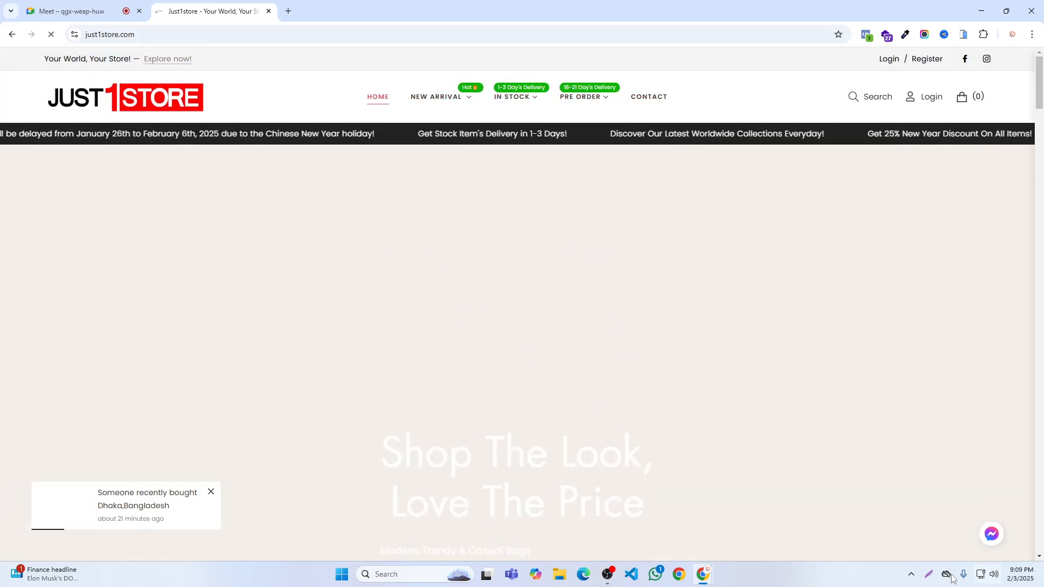
- Capture the page area, outline the header and the hero banner with separate red rectangles, and discard the capture
left_click(928, 575)
left_click_drag(0, 43, 1034, 562)
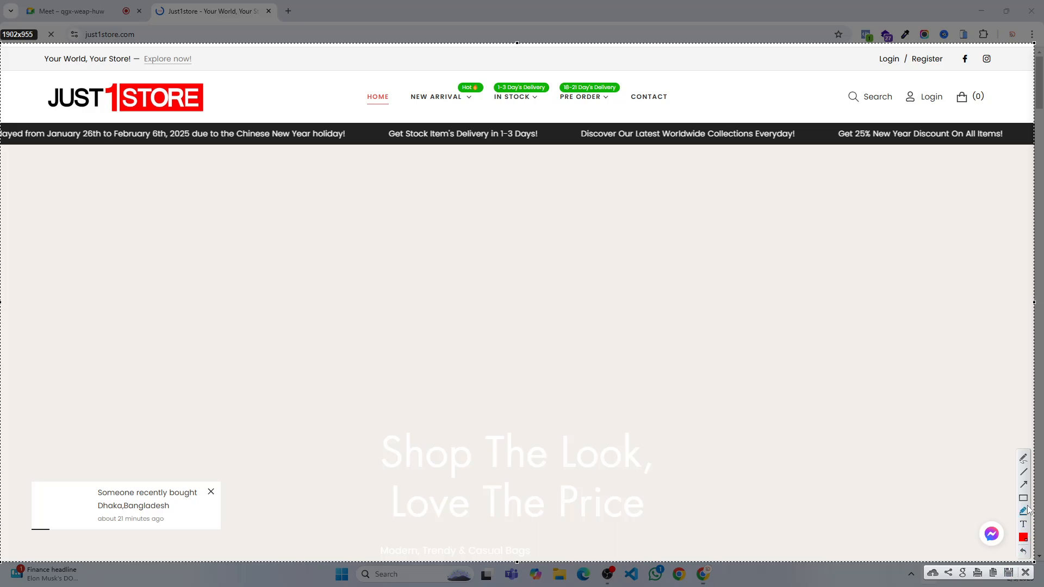
left_click_drag(5, 47, 1032, 146)
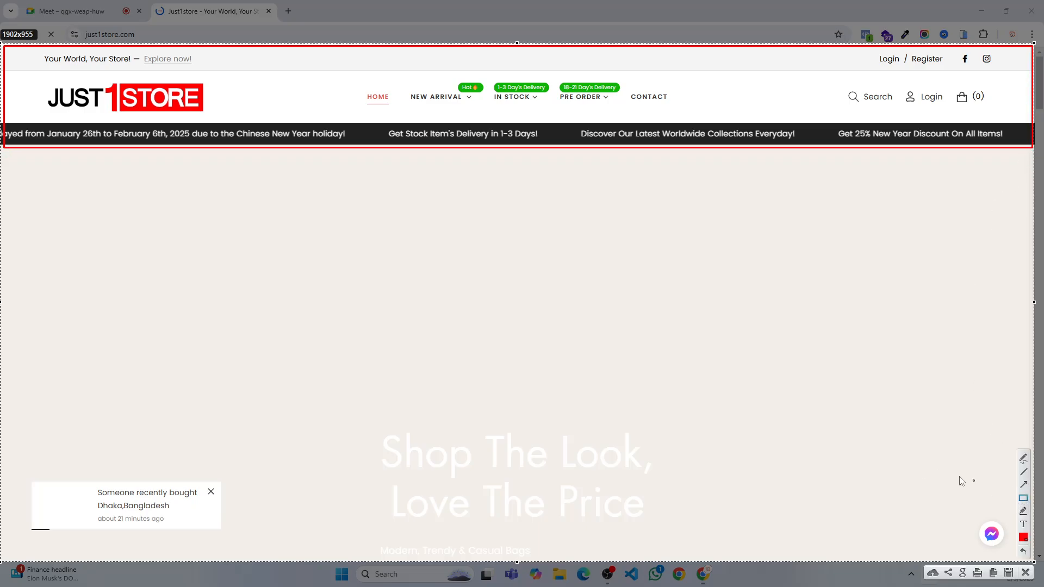
left_click_drag(6, 155, 1032, 561)
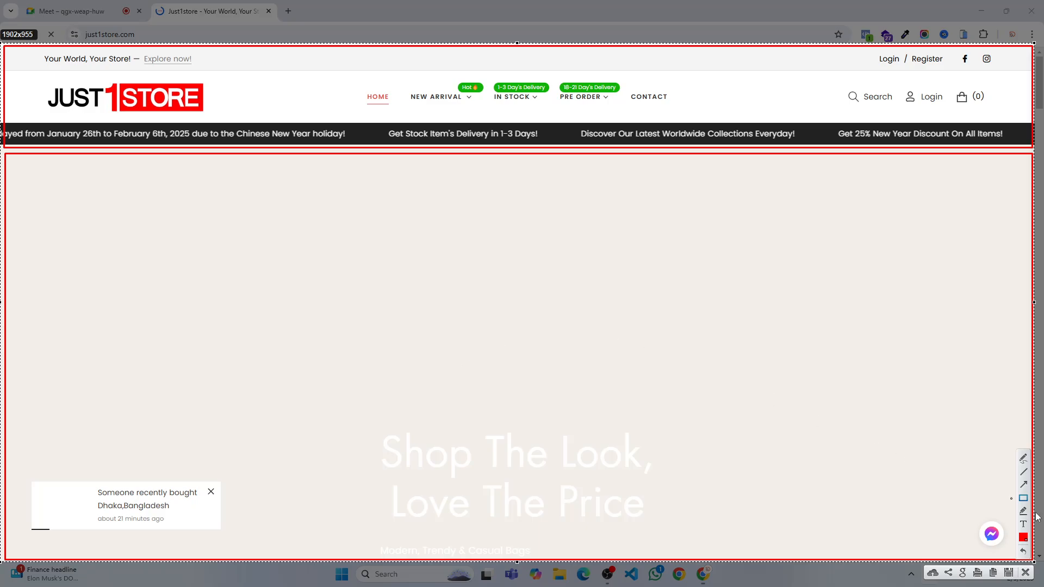
left_click(1025, 571)
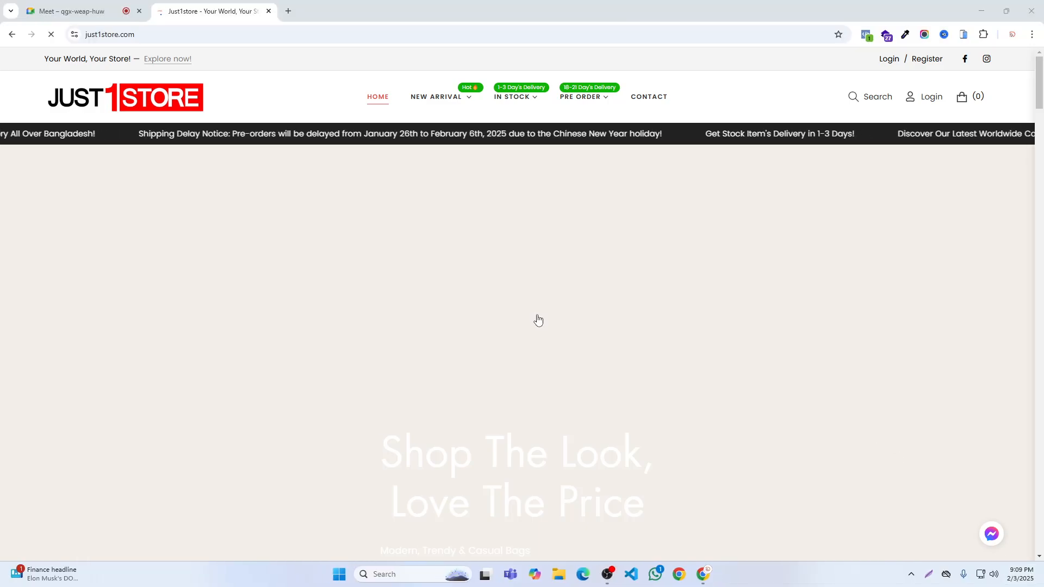
- Reload the Just1Store homepage and check the product images in the Trending Shoes section
scroll(446, 268, "down", 3)
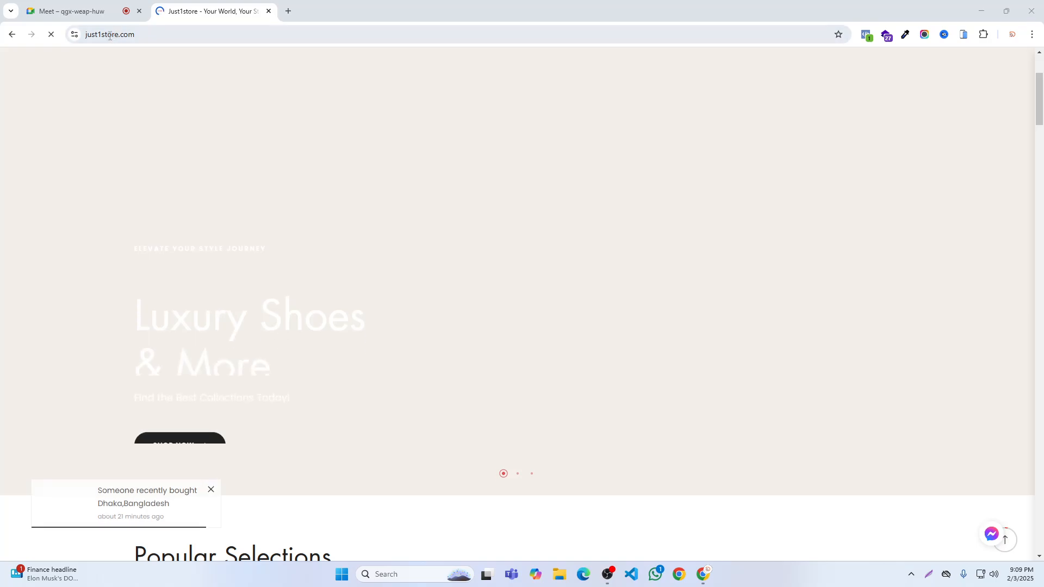
left_click(51, 34)
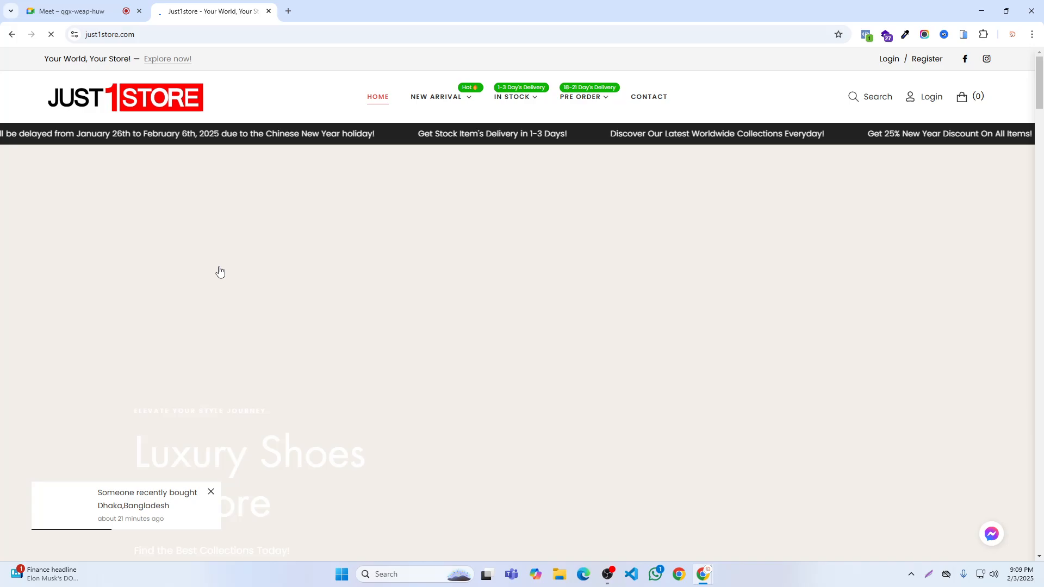
scroll(219, 251, "down", 15)
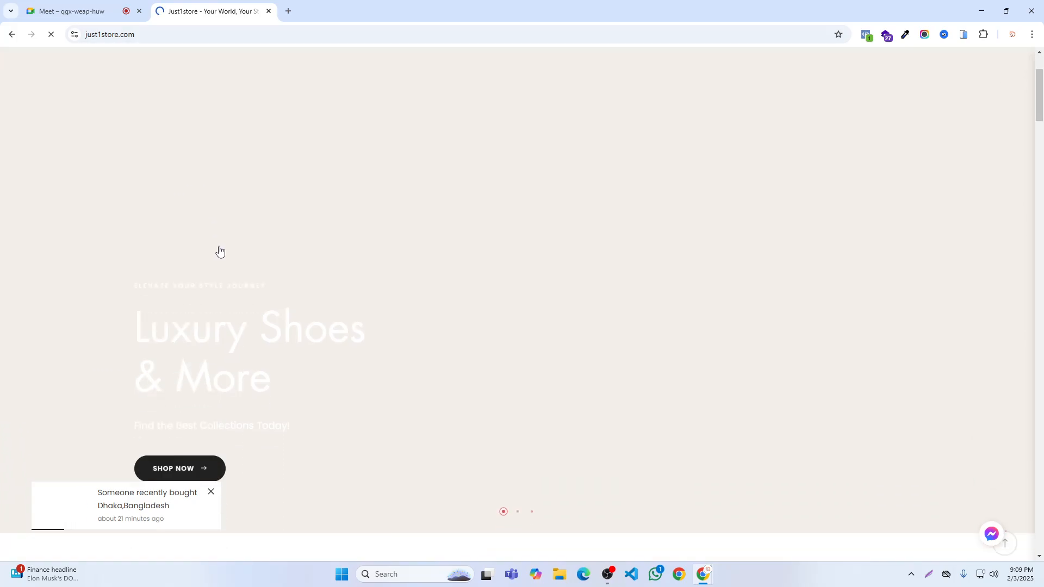
scroll(232, 245, "down", 8)
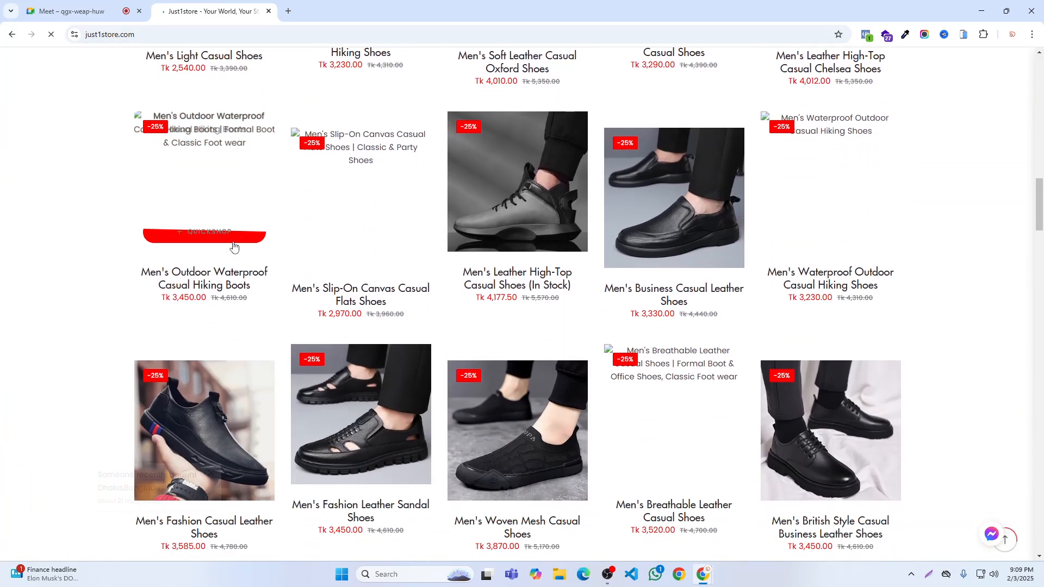
- Try to open the walkybd.com store in a new tab in place of the Just1Store page
left_click(288, 11)
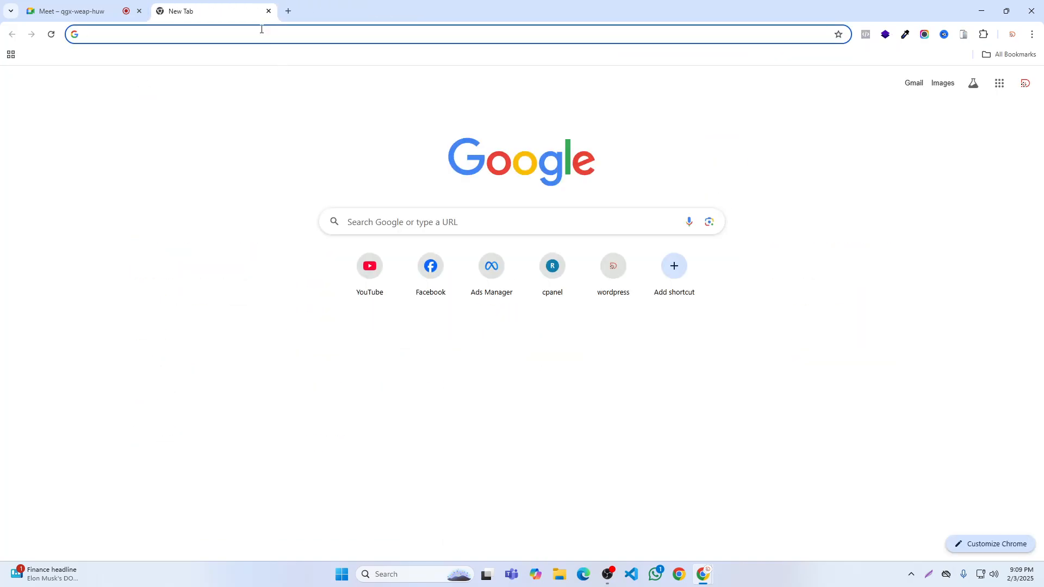
type("w")
key("Return")
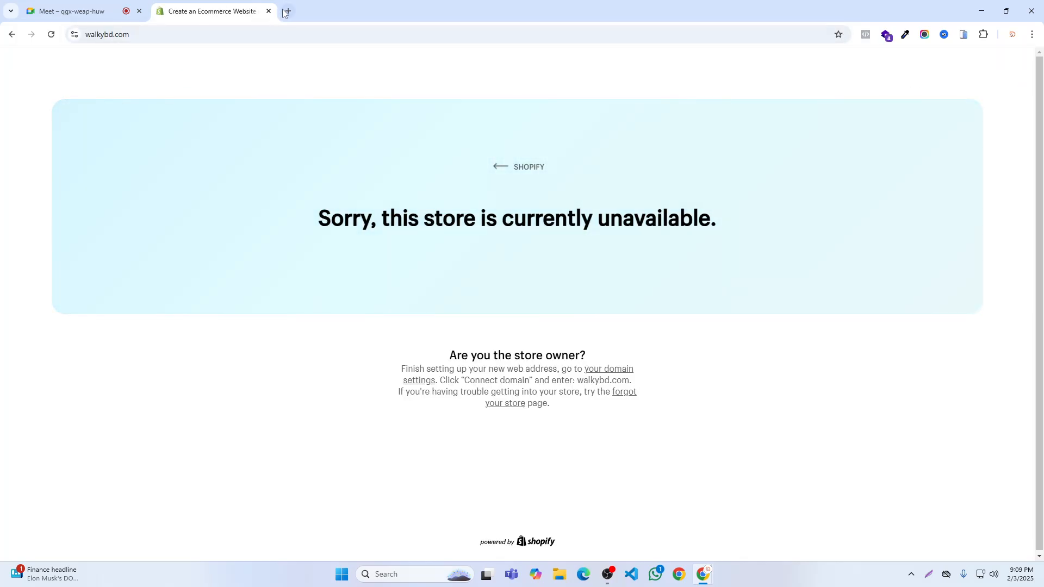
- Open dtexbd.com in a fresh tab, close the walkybd.com one, and look over the homepage's product rows before returning to the hero banner
left_click(285, 12)
left_click(266, 12)
left_click(268, 12)
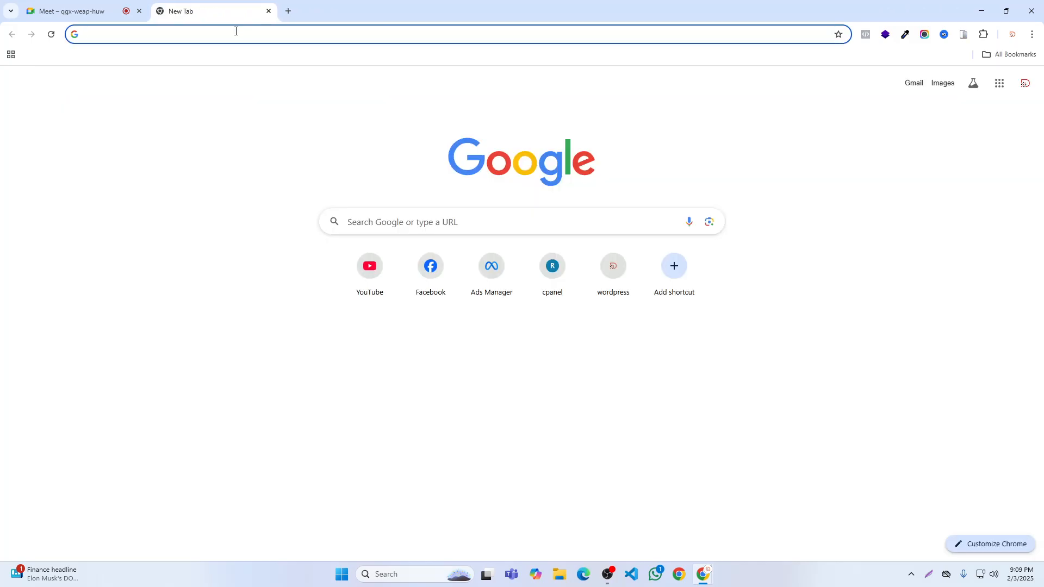
type("d")
key("Return")
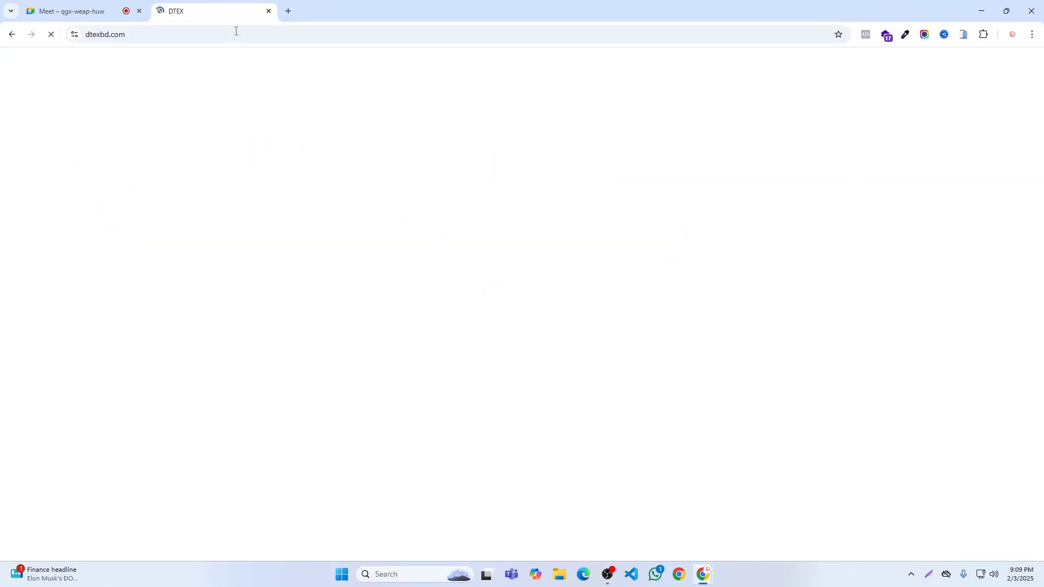
scroll(318, 172, "down", 20)
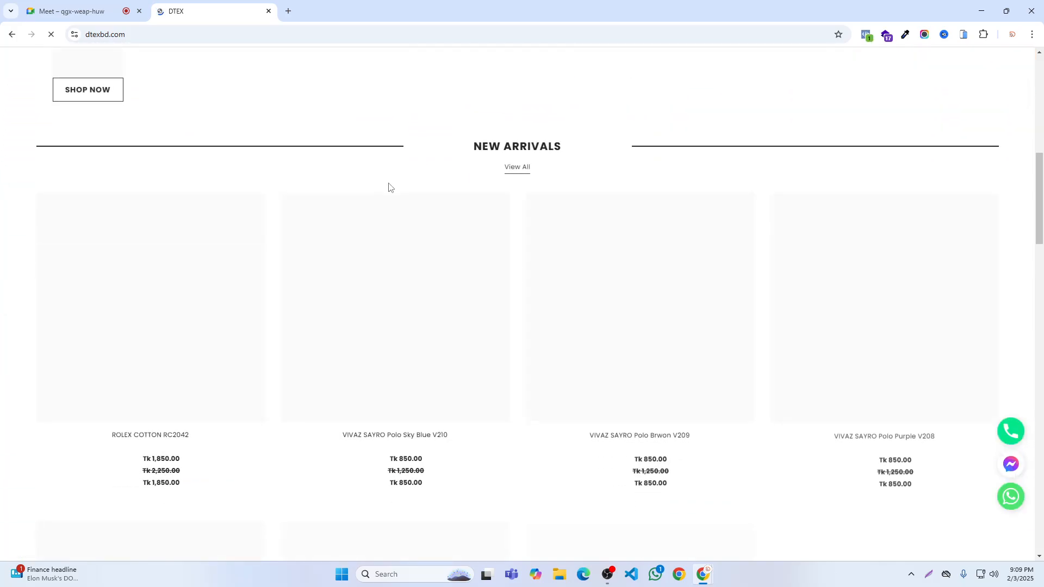
scroll(389, 179, "up", 10)
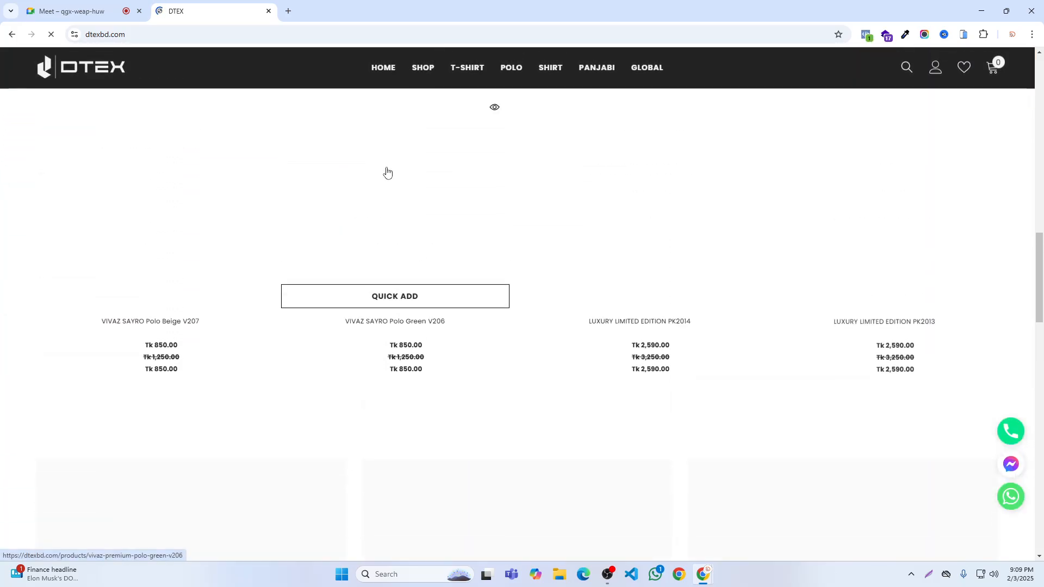
scroll(391, 165, "up", 6)
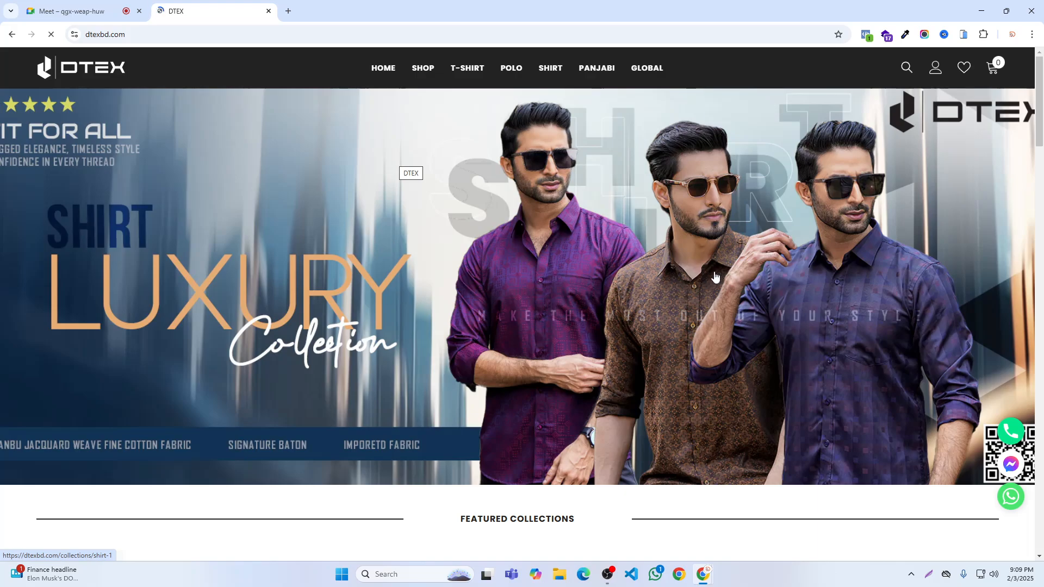
- Capture the visible header and hero banner area, outlining each of the two sections with a red rectangle
left_click(928, 573)
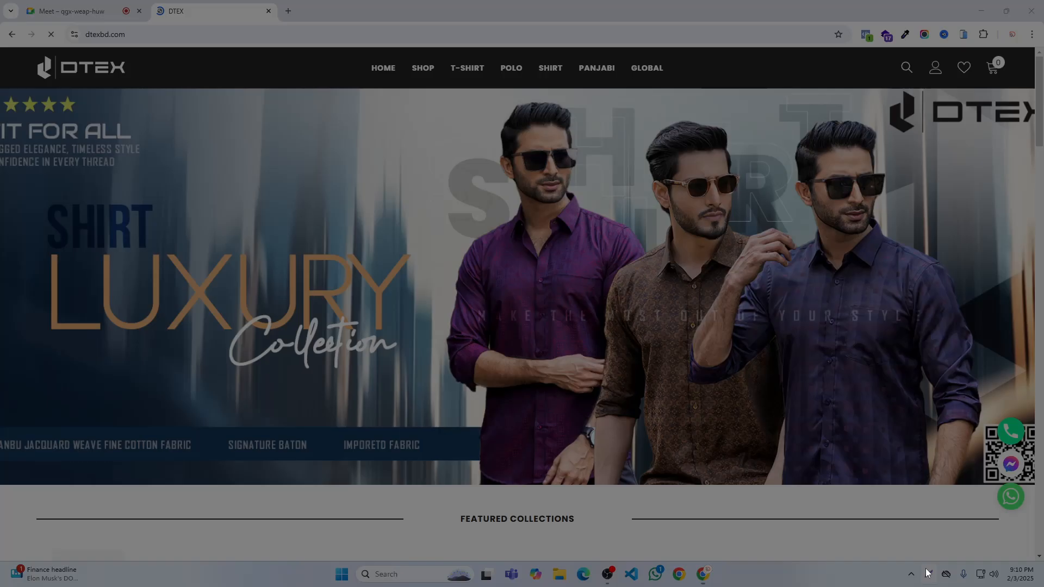
left_click_drag(1, 49, 1038, 484)
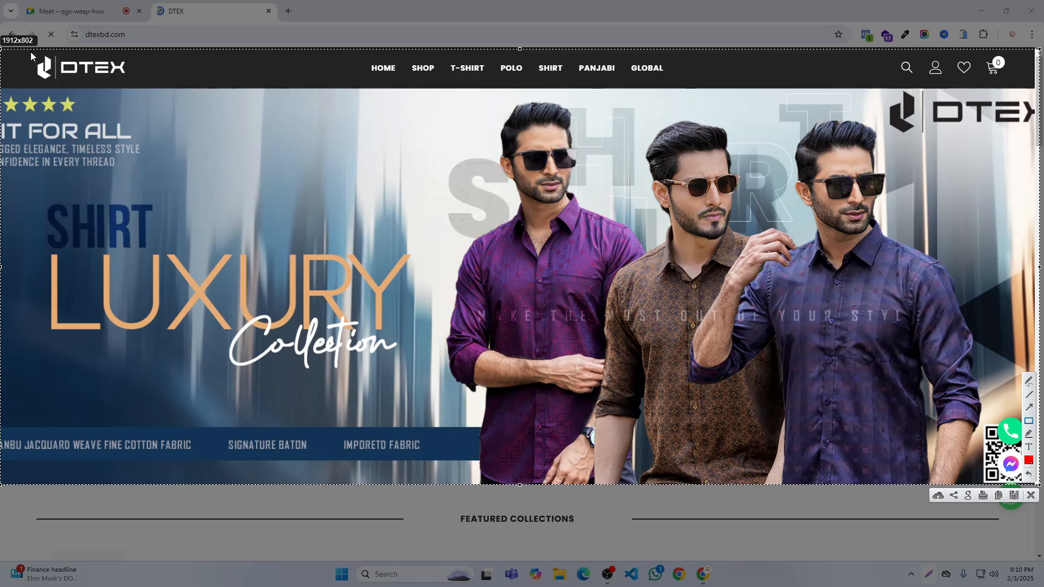
left_click_drag(18, 50, 60, 56)
left_click_drag(423, 109, 968, 98)
right_click(968, 97)
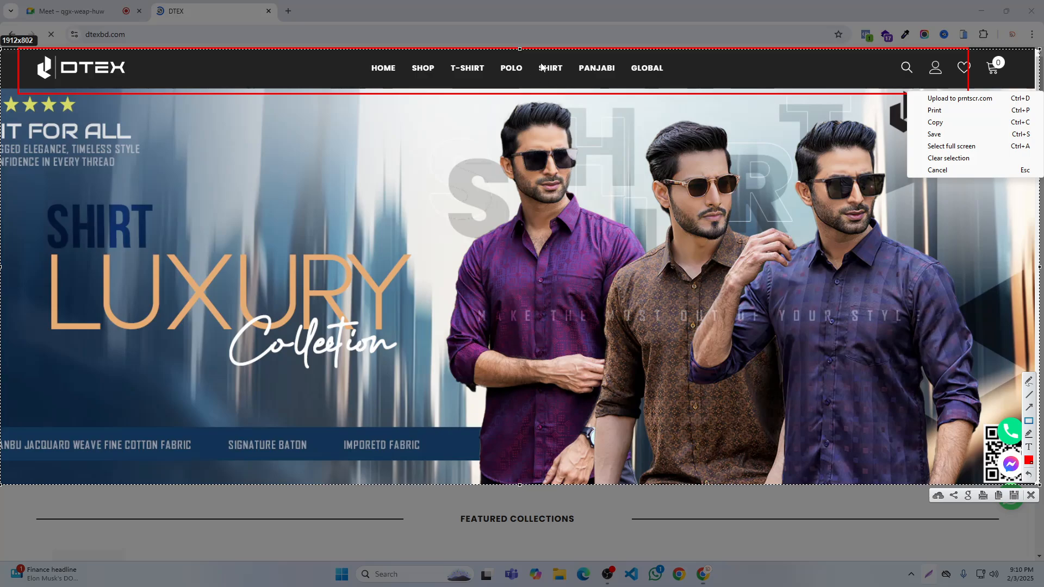
left_click(1029, 424)
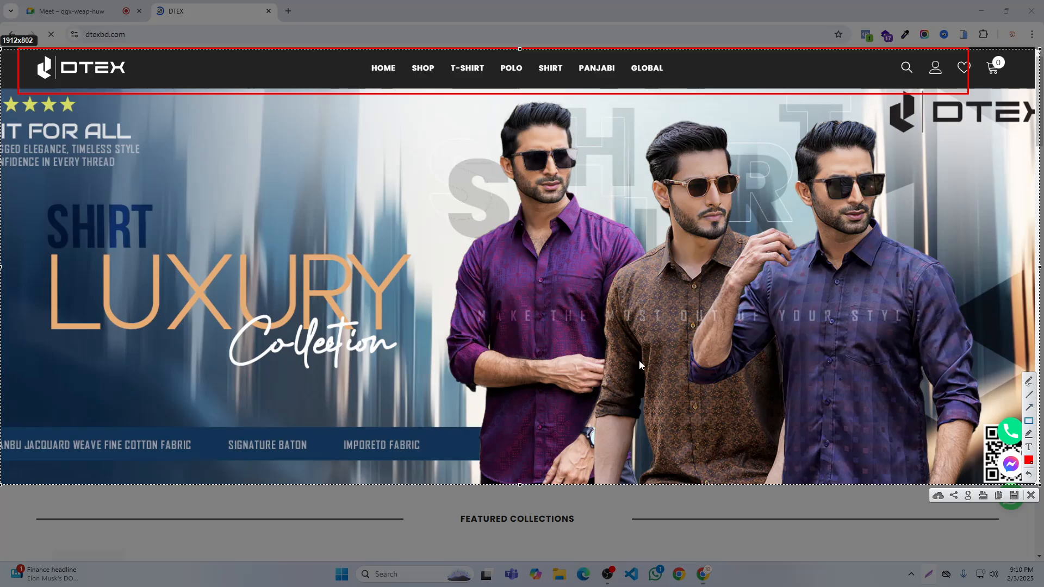
left_click_drag(3, 99, 1040, 473)
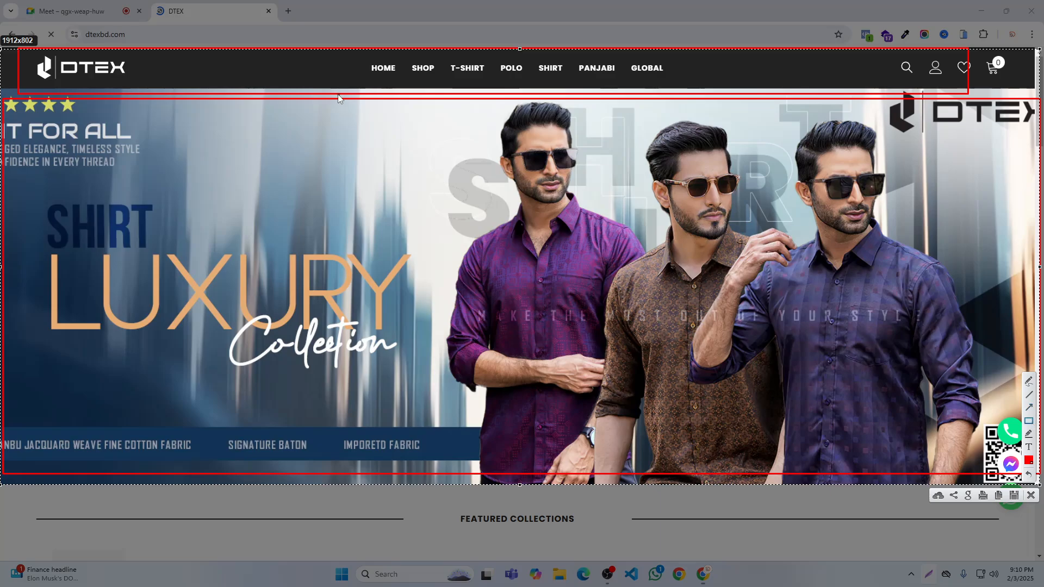
- Outline the header's navigation menu, DTEX logo and icon group with separate red rectangles, and discard the capture
left_click_drag(339, 55, 619, 80)
left_click_drag(693, 89, 693, 88)
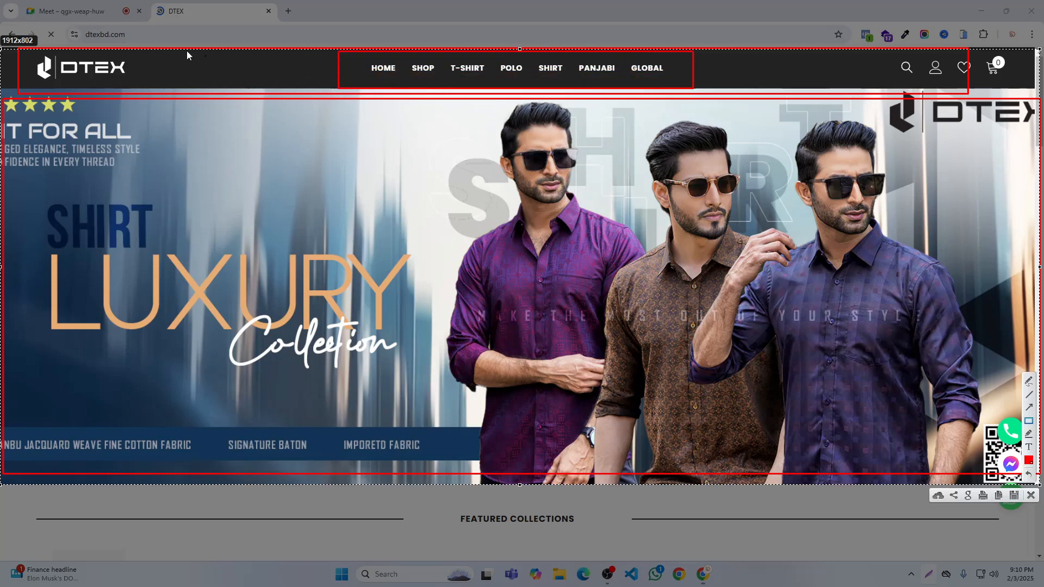
left_click_drag(32, 53, 134, 90)
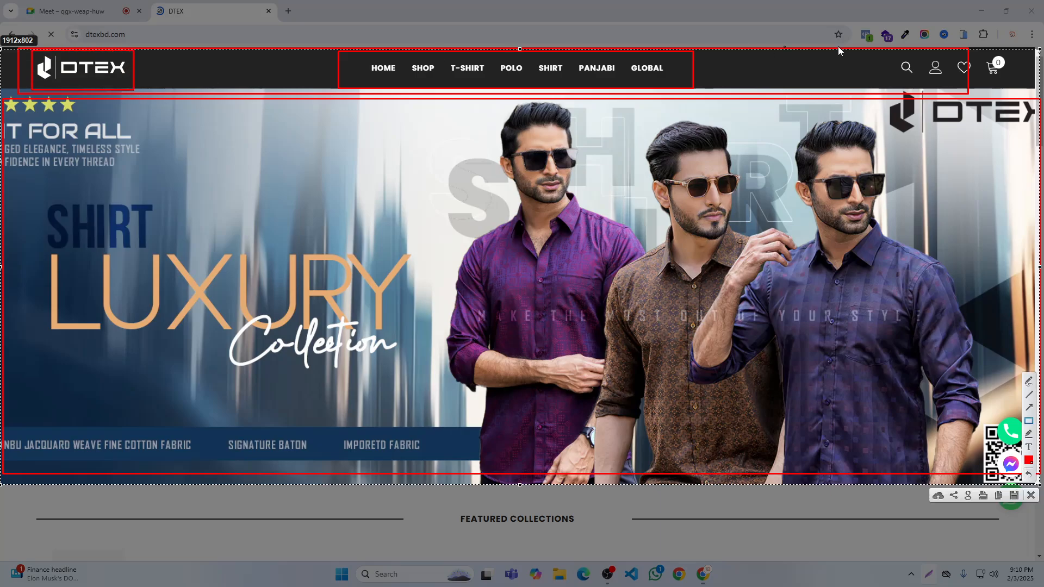
left_click_drag(888, 55, 1012, 90)
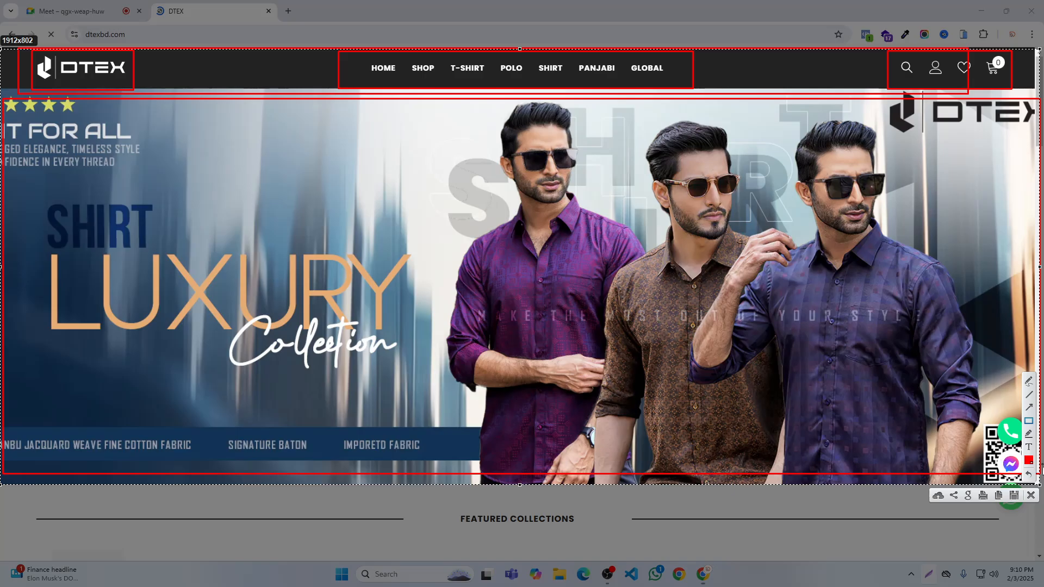
left_click(1030, 495)
- Capture the homepage footer, outline the social icons, link columns and newsletter sign-up with red rectangles, and discard the capture
scroll(620, 219, "down", 9)
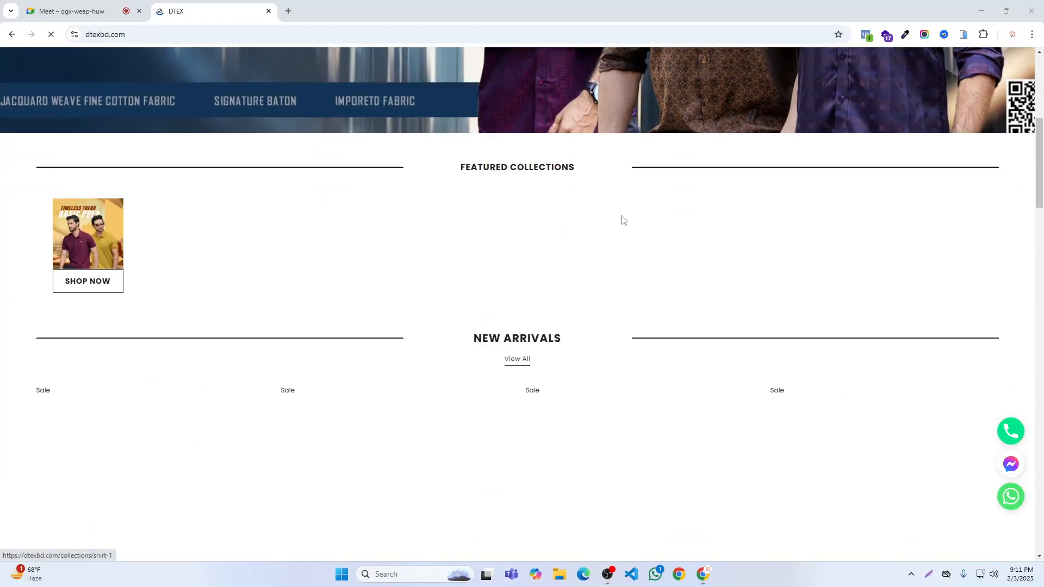
scroll(629, 219, "down", 20)
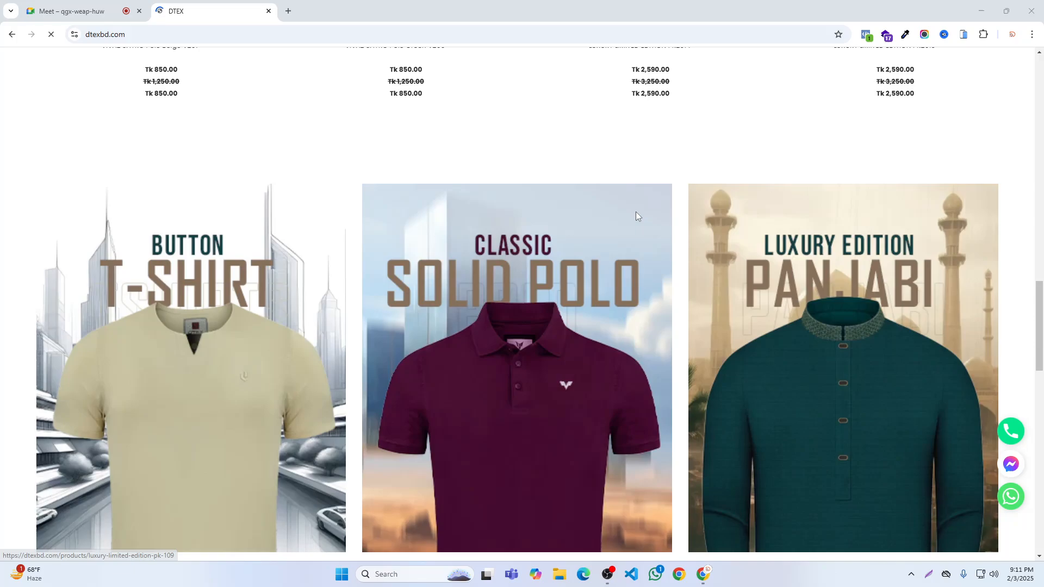
scroll(638, 218, "down", 12)
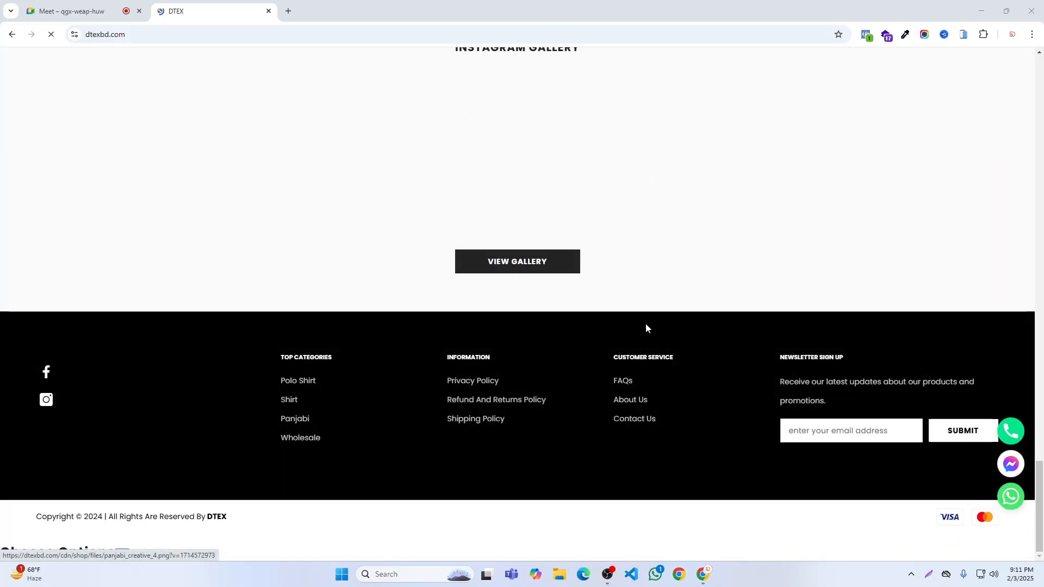
key("Print")
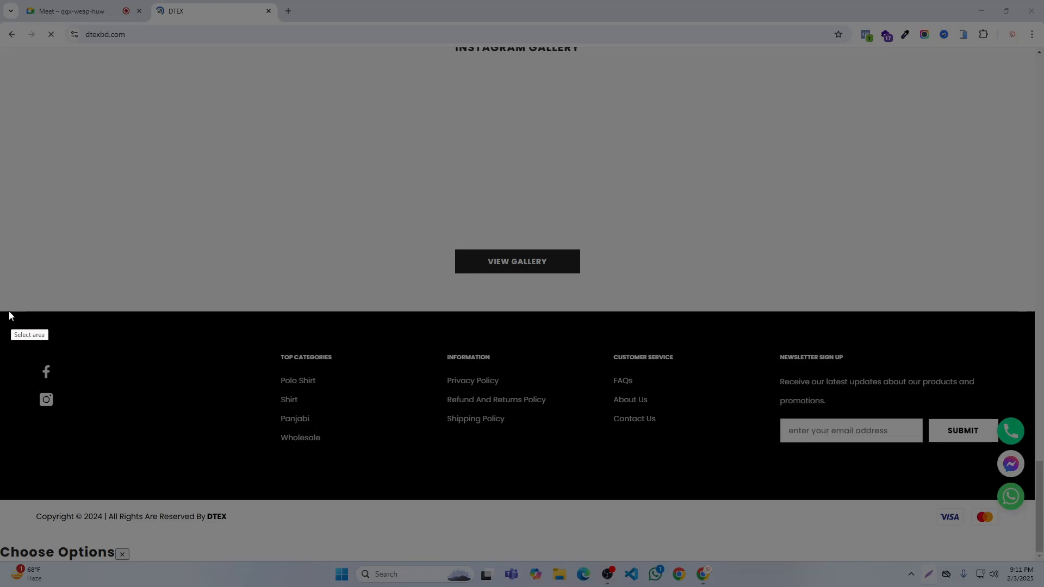
mouse_move(1, 305)
left_mouse_down()
mouse_move(670, 581)
mouse_move(1041, 576)
mouse_move(1028, 562)
left_mouse_up()
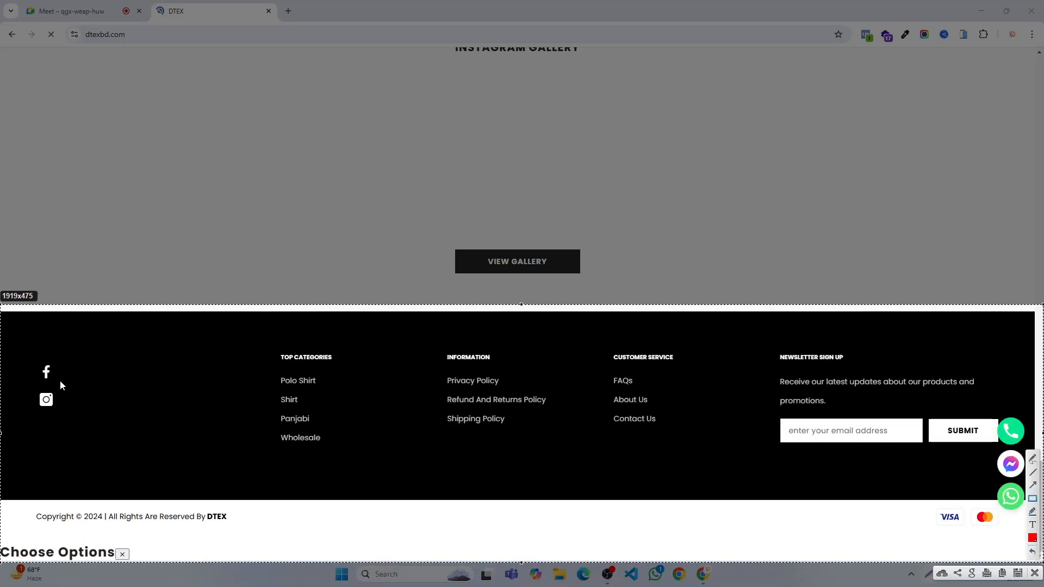
left_click_drag(26, 337, 82, 430)
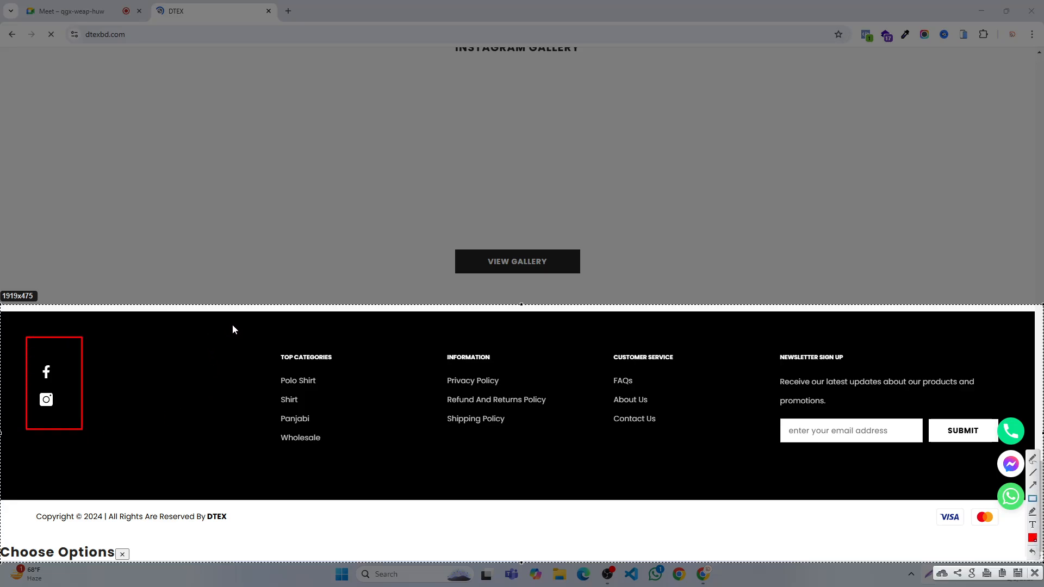
mouse_move(232, 323)
left_mouse_down()
mouse_move(496, 455)
mouse_move(752, 549)
mouse_move(740, 518)
left_mouse_up()
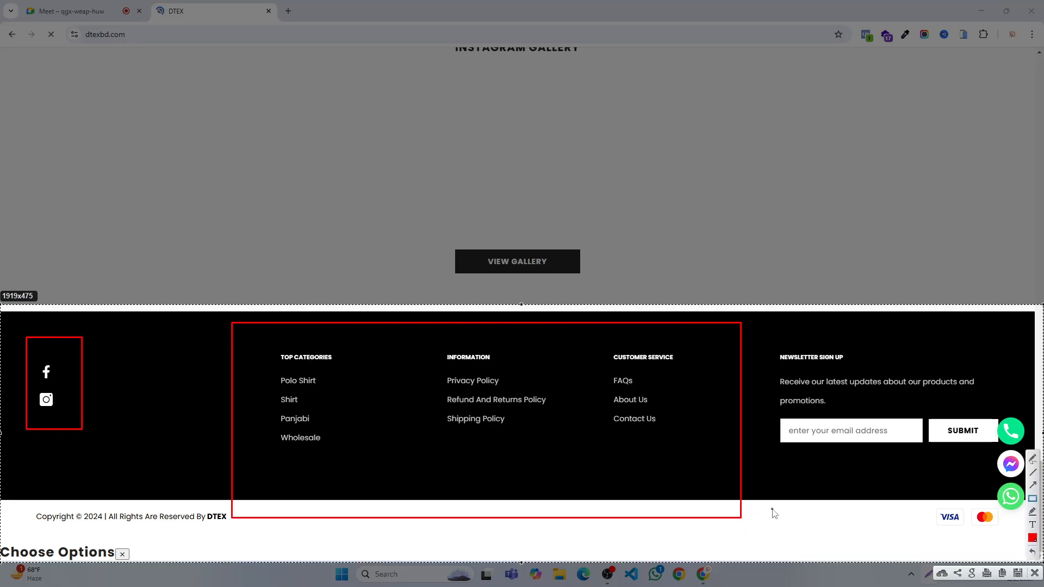
mouse_move(761, 324)
left_mouse_down()
mouse_move(783, 327)
mouse_move(1031, 496)
left_mouse_up()
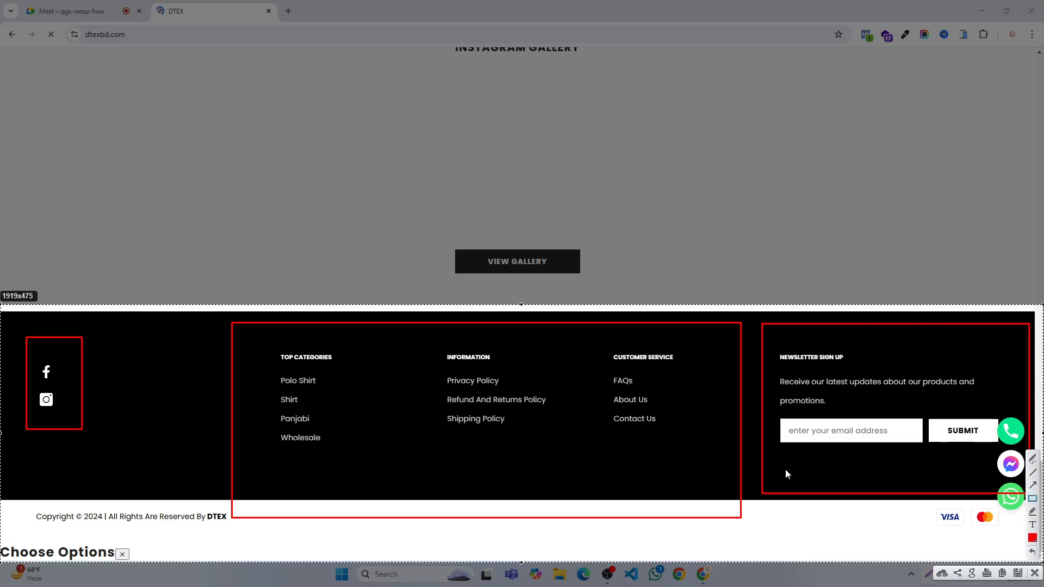
left_click(1035, 575)
- Review the DTEX homepage's sections between the hero banner and the footer
scroll(714, 431, "up", 3)
scroll(714, 431, "up", 15)
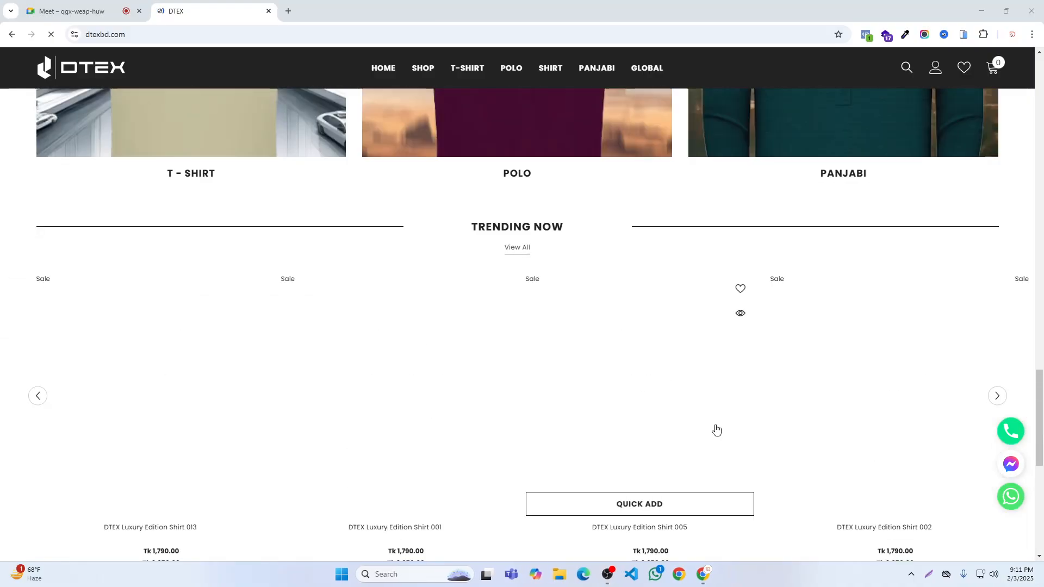
scroll(716, 429, "up", 5)
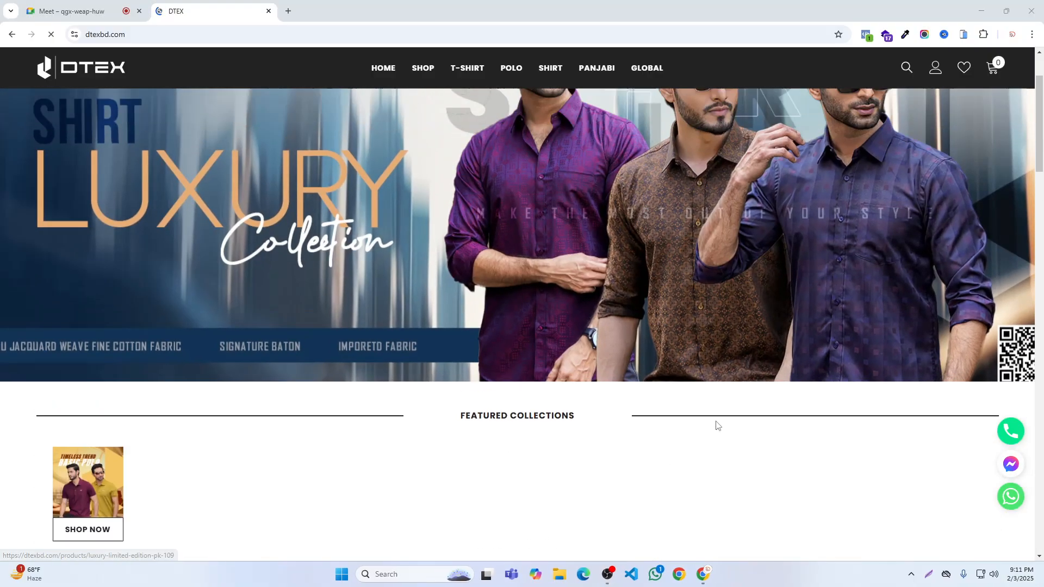
scroll(712, 426, "down", 11)
scroll(697, 426, "down", 15)
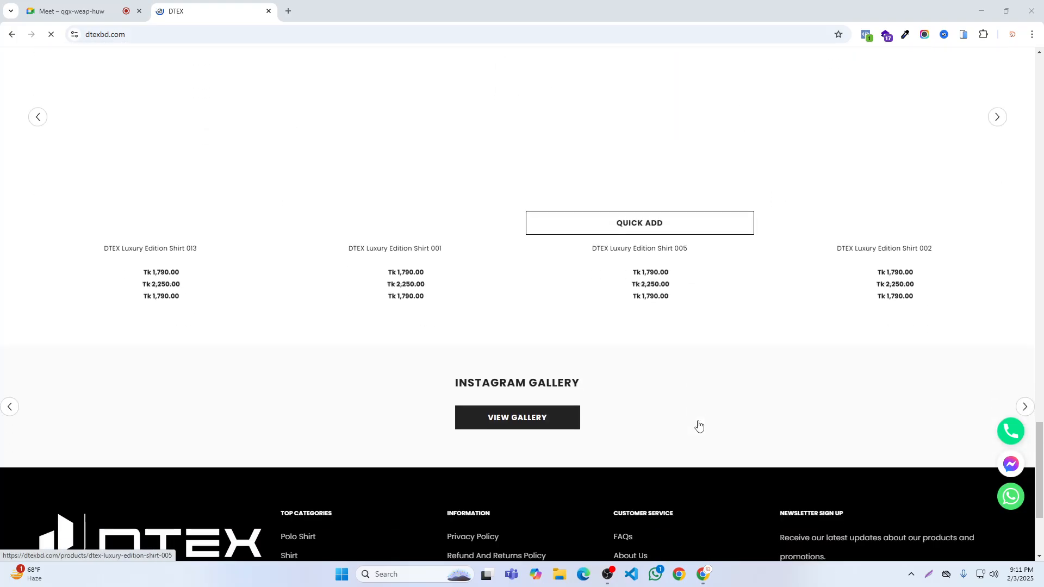
scroll(699, 425, "down", 3)
scroll(698, 426, "up", 15)
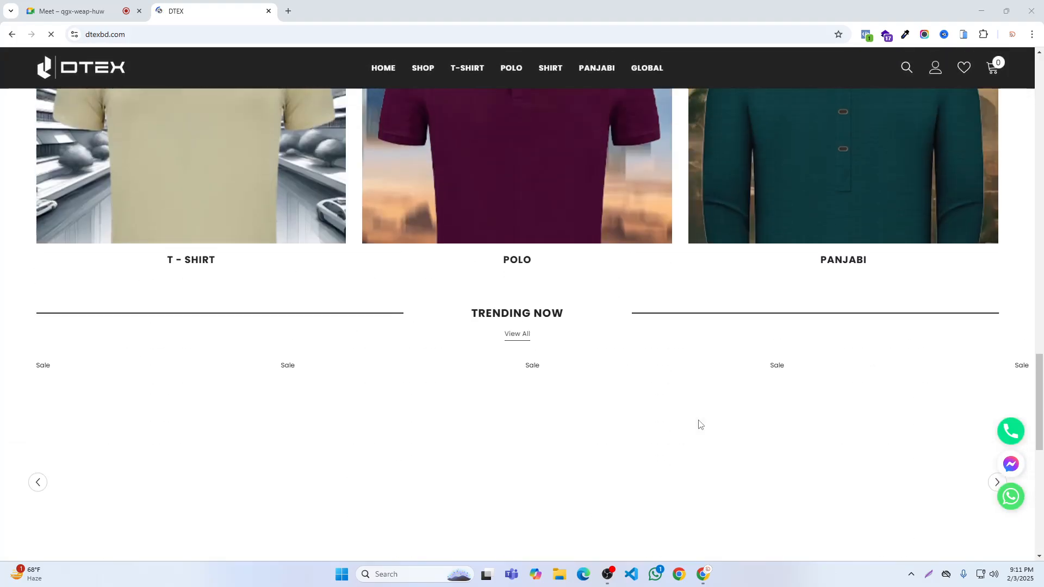
- Highlight the Featured Collections heading with a screen capture selection and discard the capture
scroll(700, 426, "up", 12)
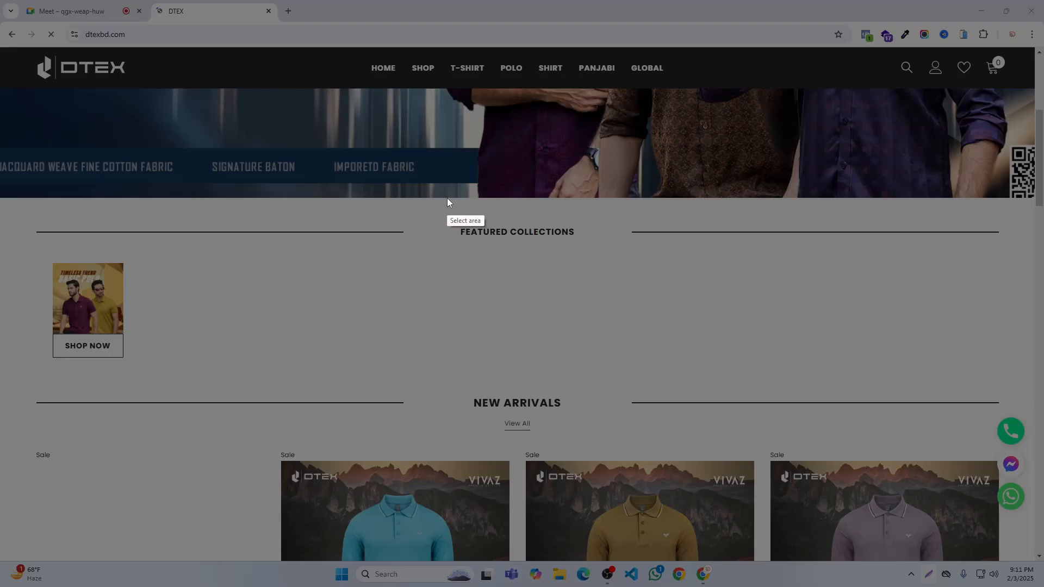
left_click_drag(446, 197, 602, 285)
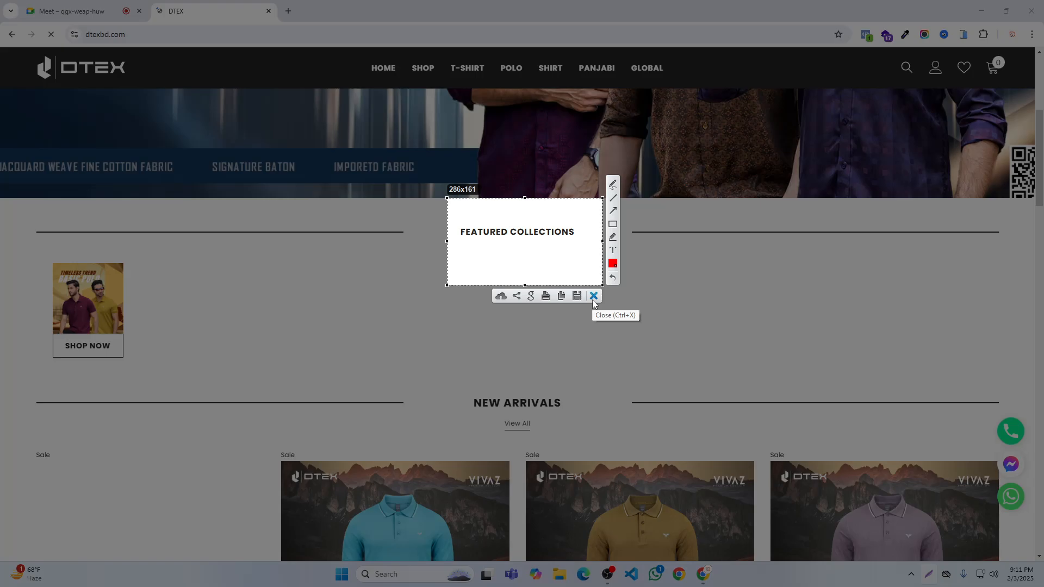
left_click(593, 300)
- Open the full New Arrivals collection, check the Google Meet call and return to the collection page
scroll(610, 351, "down", 5)
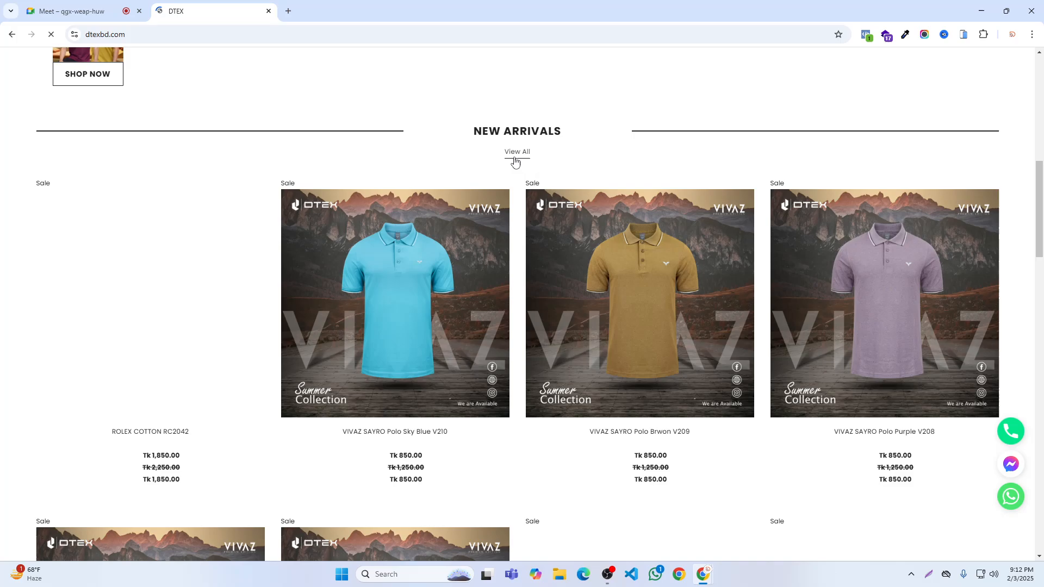
left_click(75, 14)
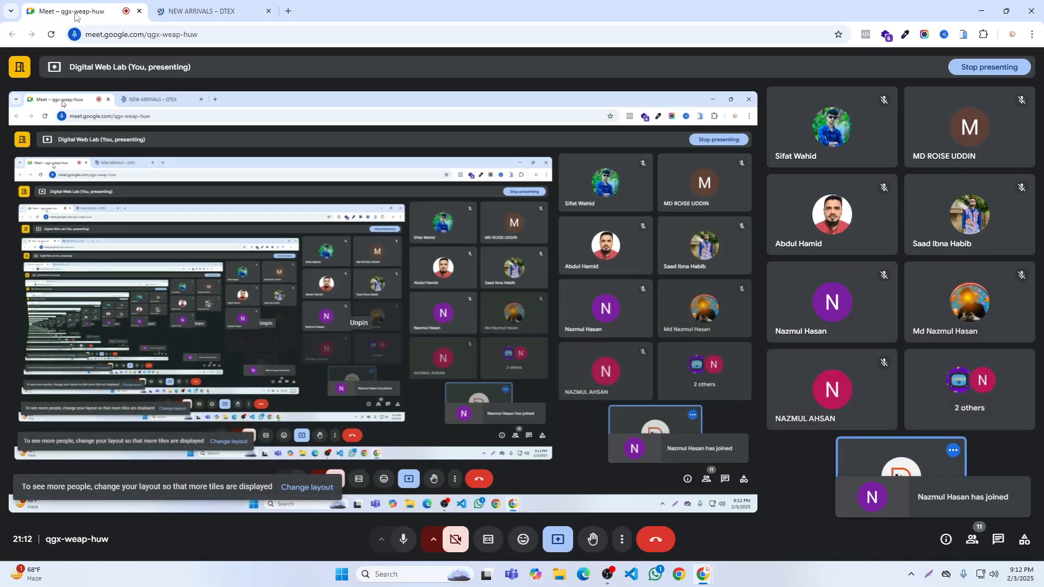
left_click(201, 11)
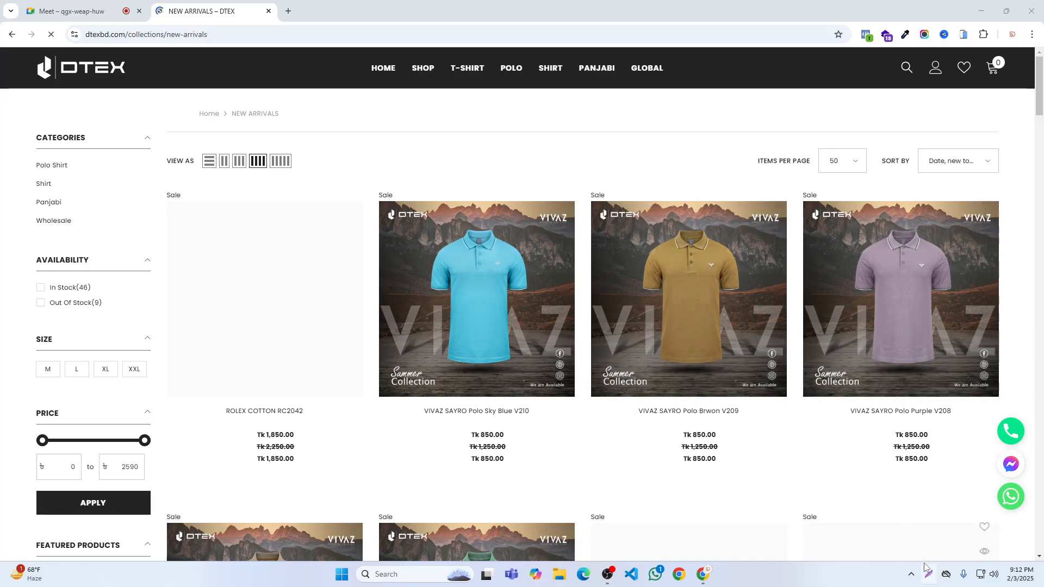
- Open the VIVAZ SAYRO Polo Purple V208 product page, check the Google Meet call and return to the product
mouse_move(897, 372)
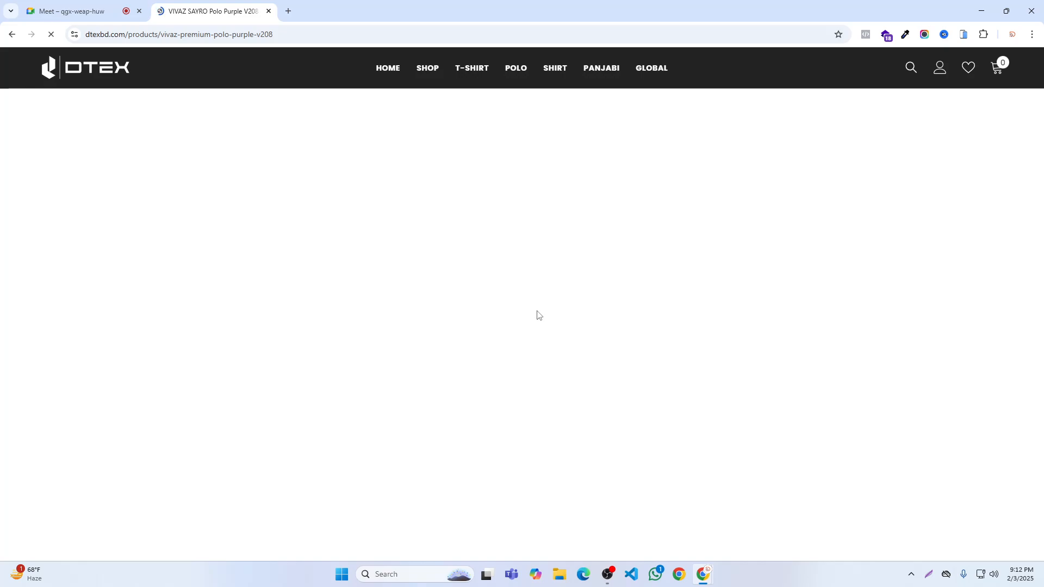
left_click(94, 3)
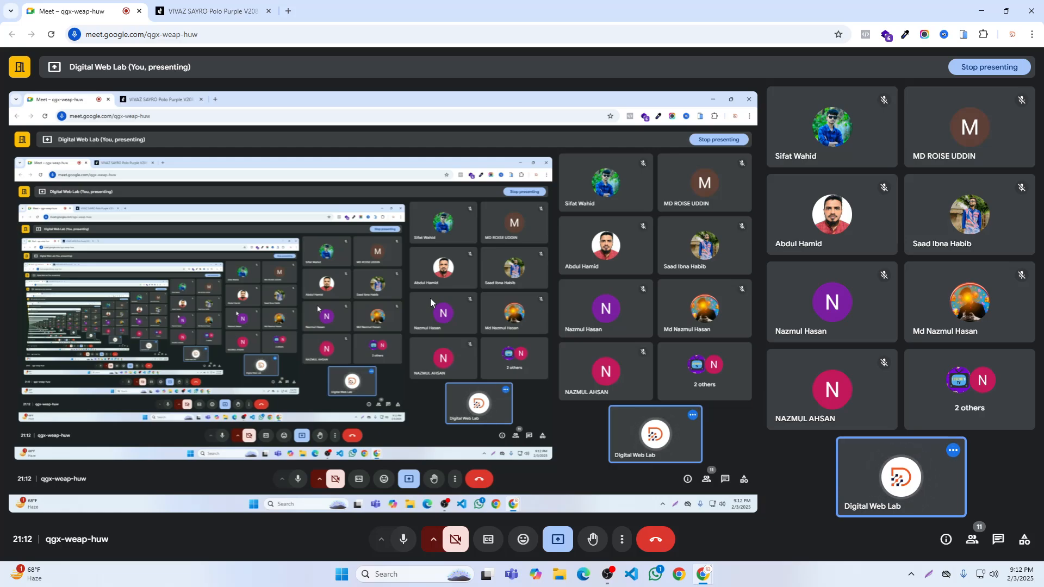
left_click(214, 11)
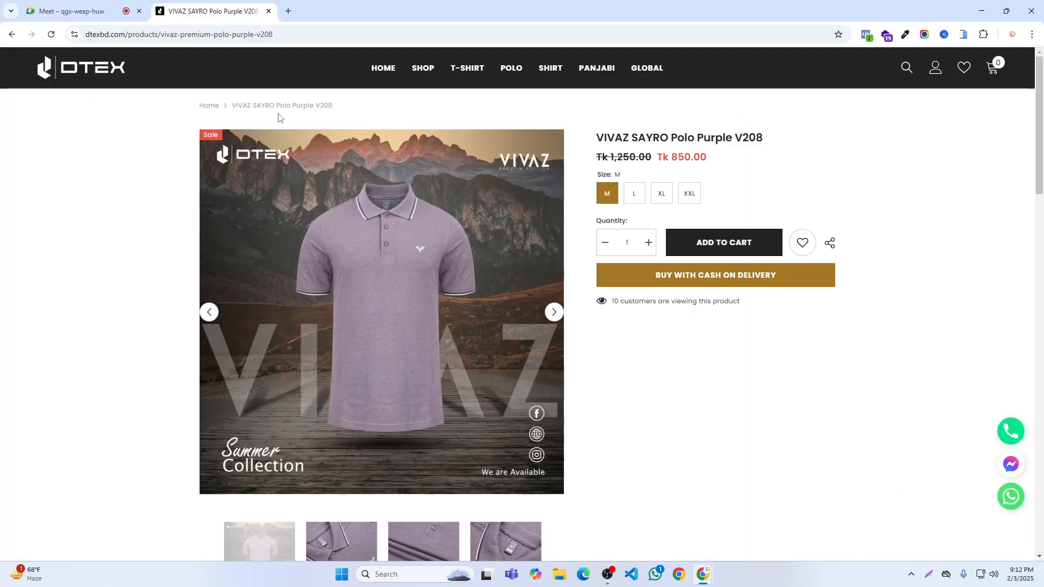
- Return to the DTEX homepage from the product page and review its sections down to the Instagram Gallery
key("alt+Left")
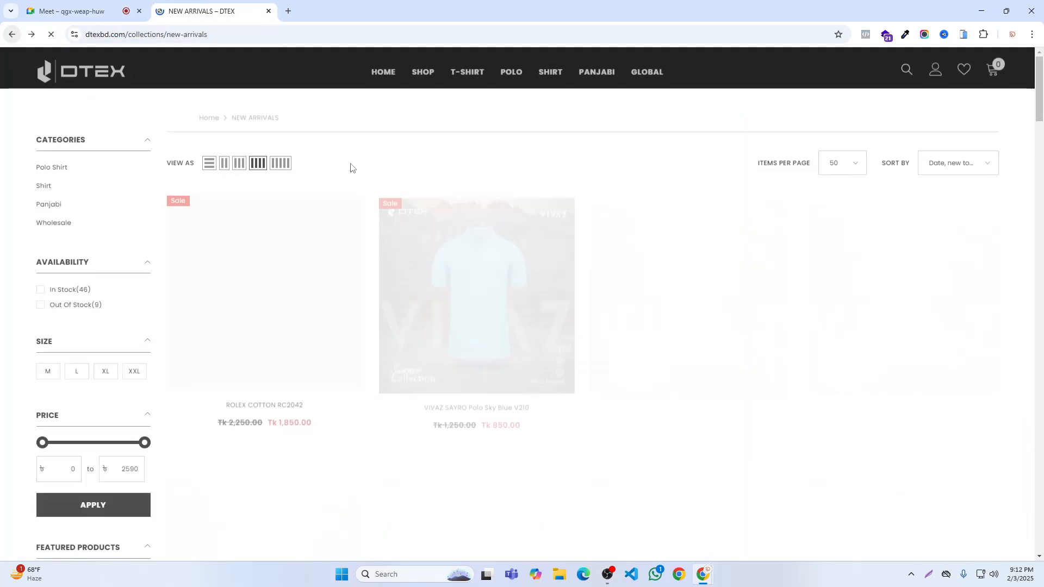
key("alt+Left")
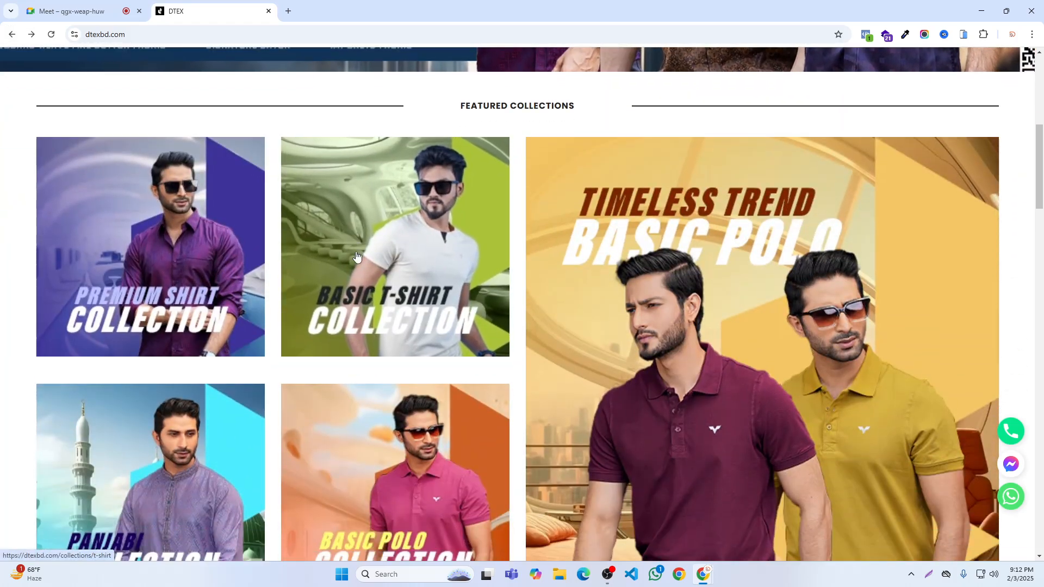
scroll(356, 255, "down", 20)
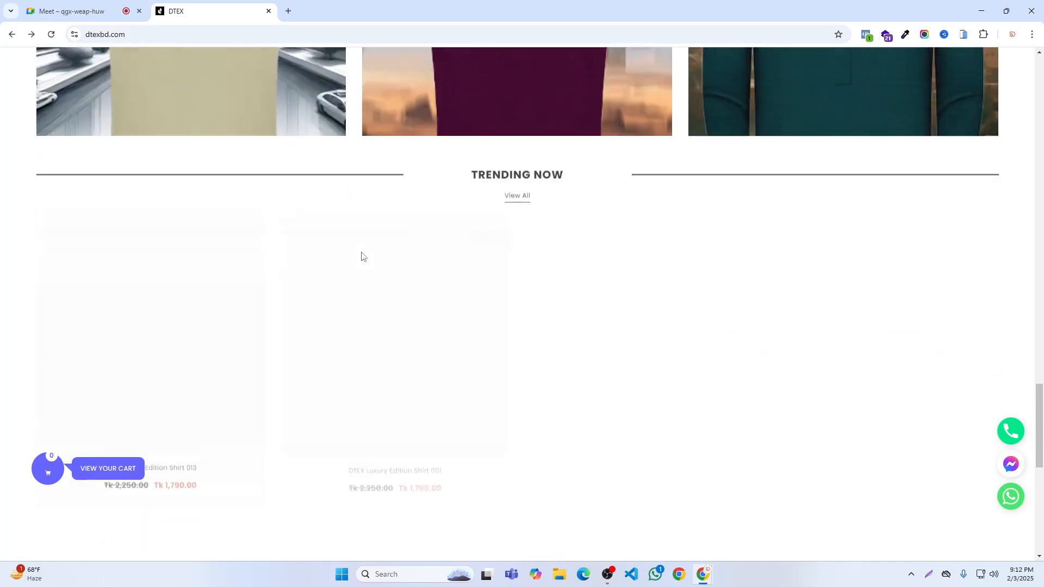
scroll(363, 256, "down", 4)
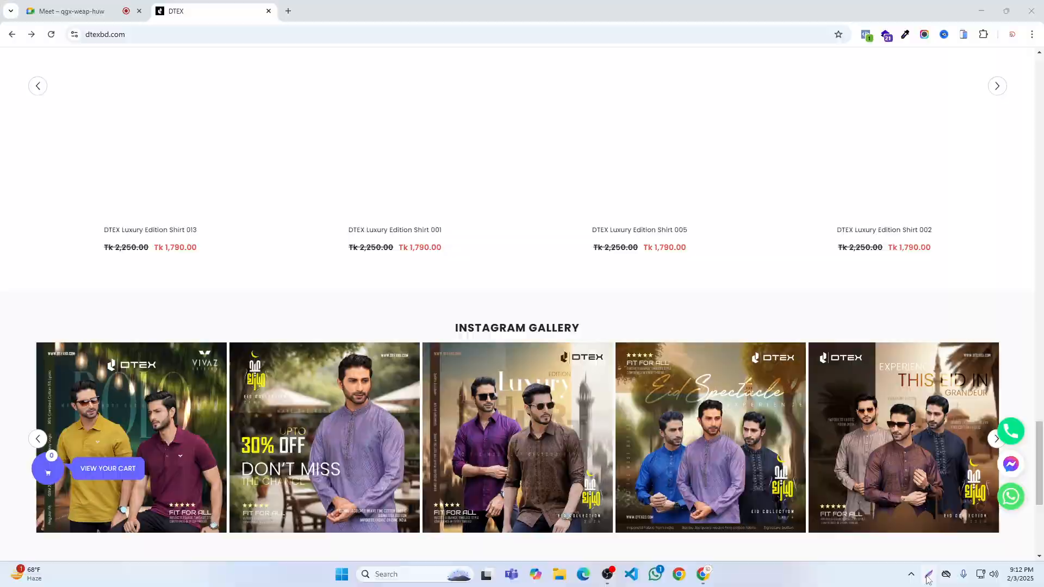
- Highlight the floating contact icons and the View Your Cart button with separate screen capture selections, discarding each capture
left_click(928, 578)
left_click_drag(960, 362, 1041, 542)
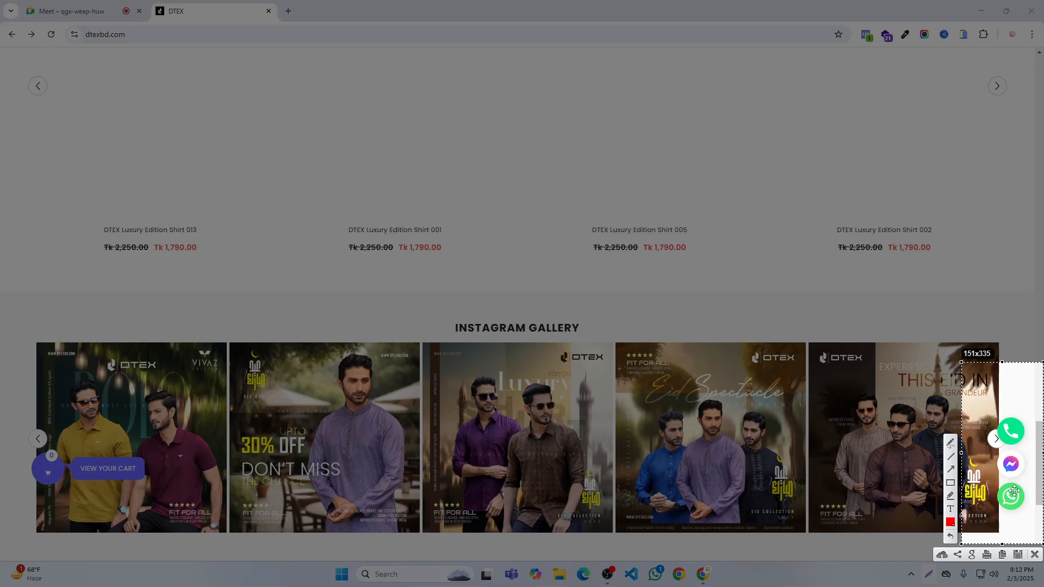
left_click(1035, 554)
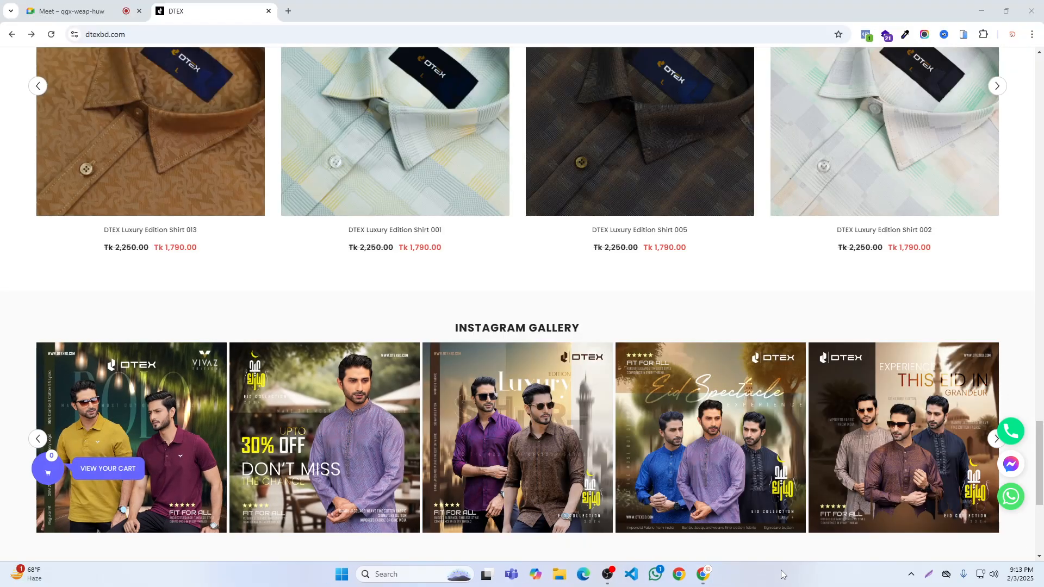
left_click(926, 574)
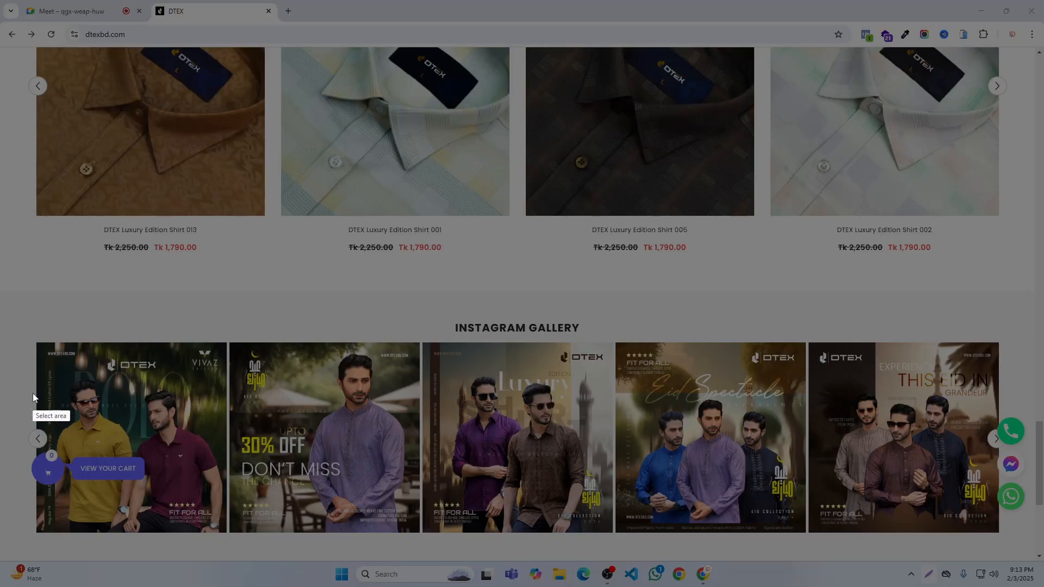
left_click_drag(18, 385, 183, 526)
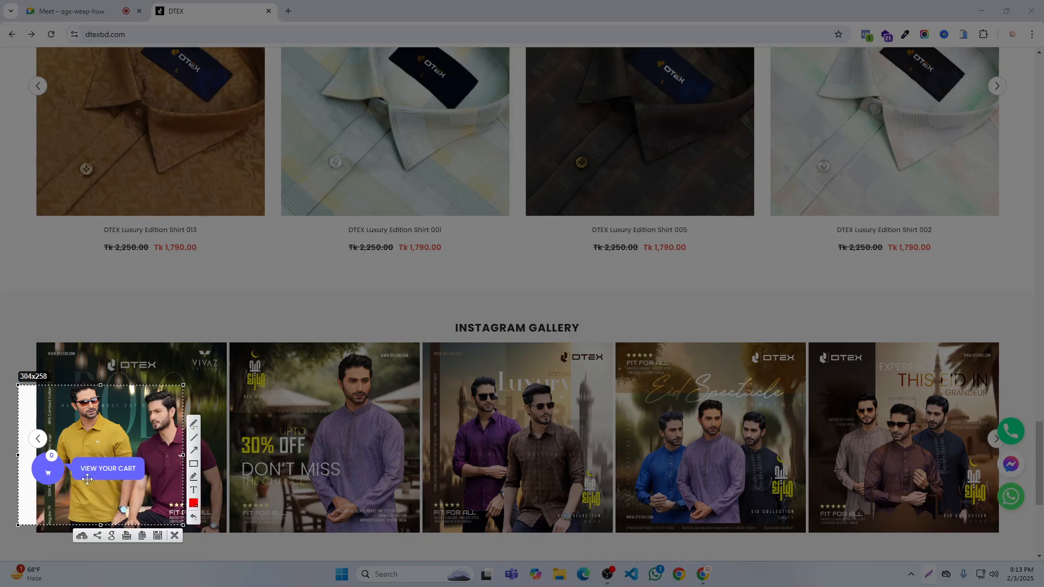
left_click(175, 536)
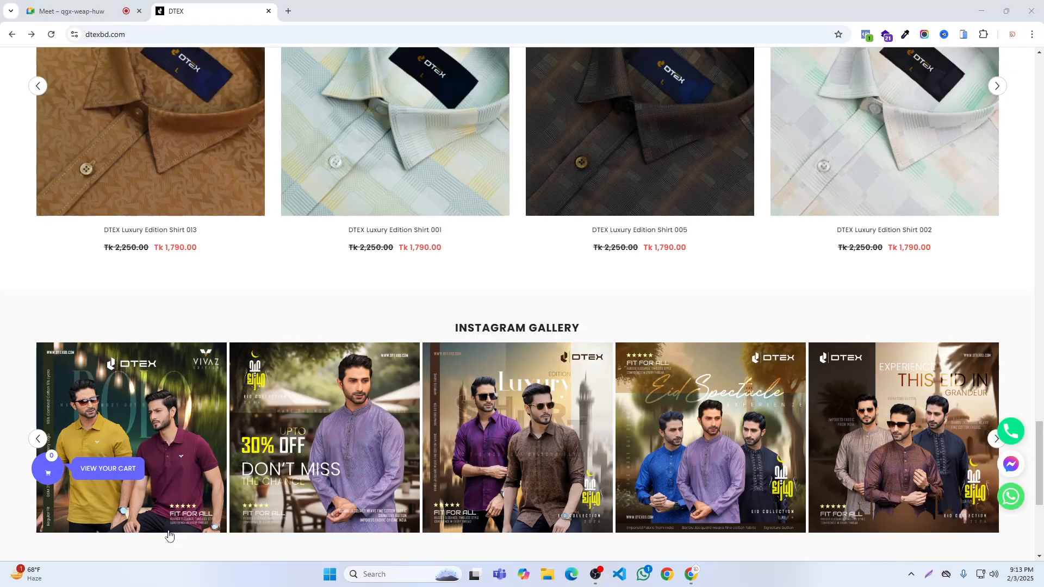
- Try the floating Messenger and phone contact links on the DTEX homepage, closing the tab each one opens
left_click(1009, 466)
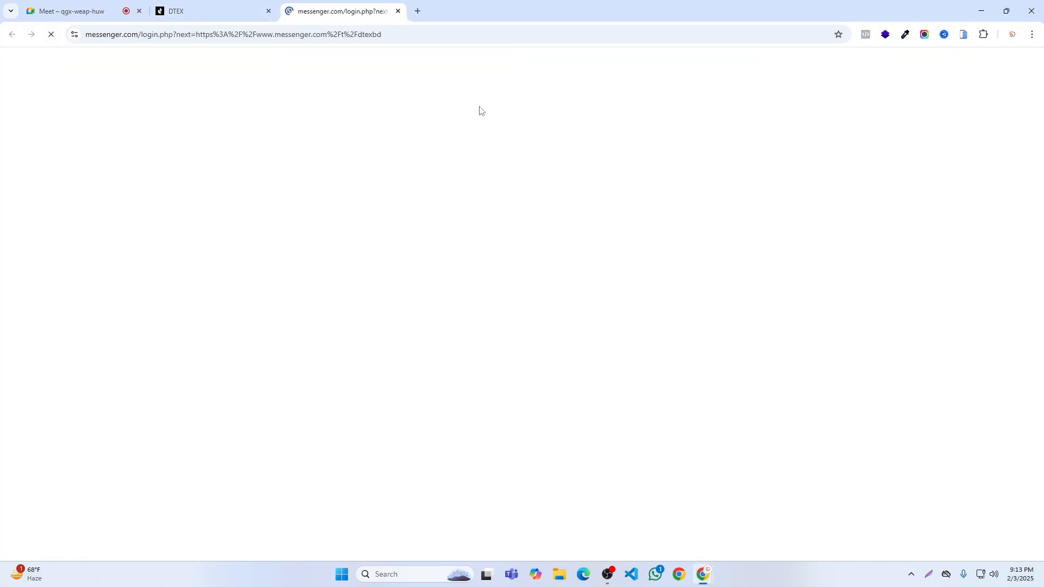
left_click(398, 11)
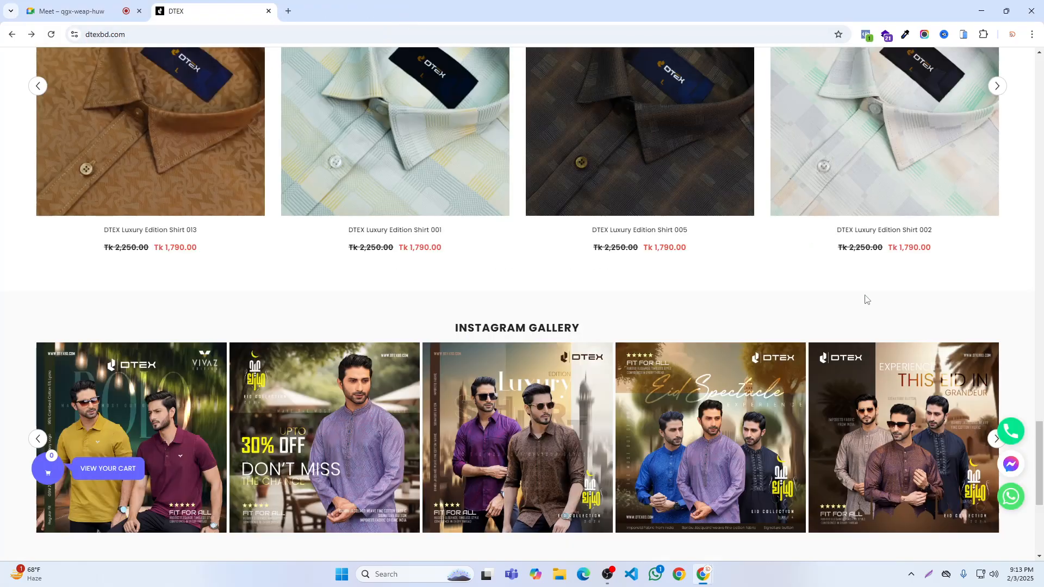
left_click(1012, 438)
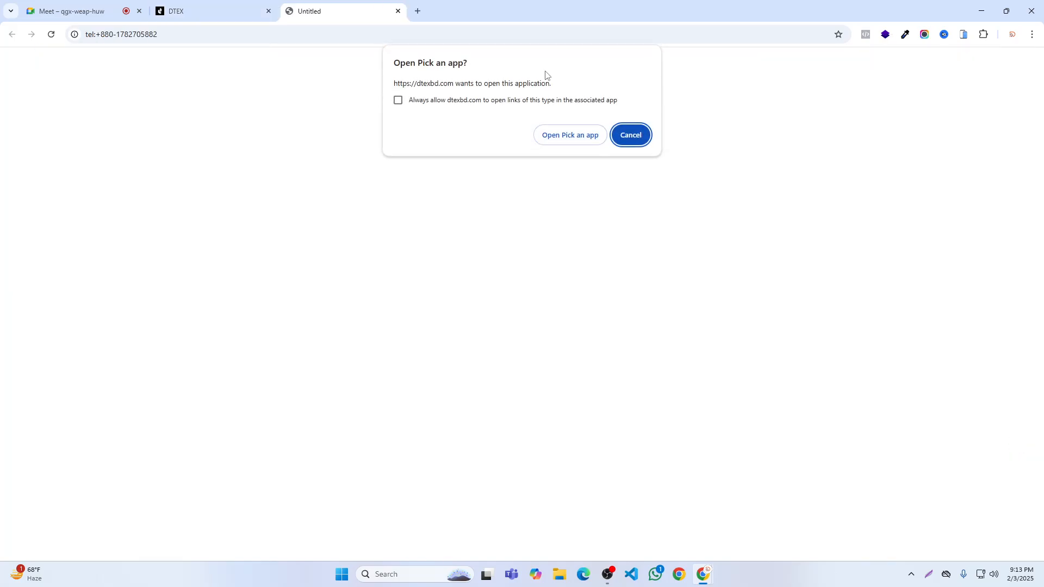
left_click(398, 11)
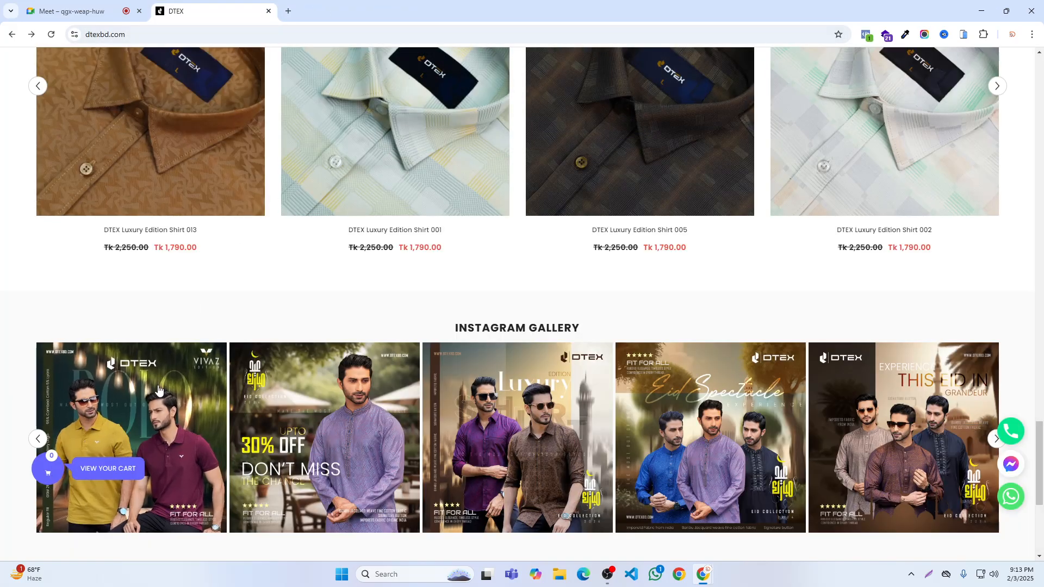
- Close the DTEX page and stop presenting the screen in the Google Meet call
scroll(158, 389, "down", 5)
scroll(288, 368, "up", 10)
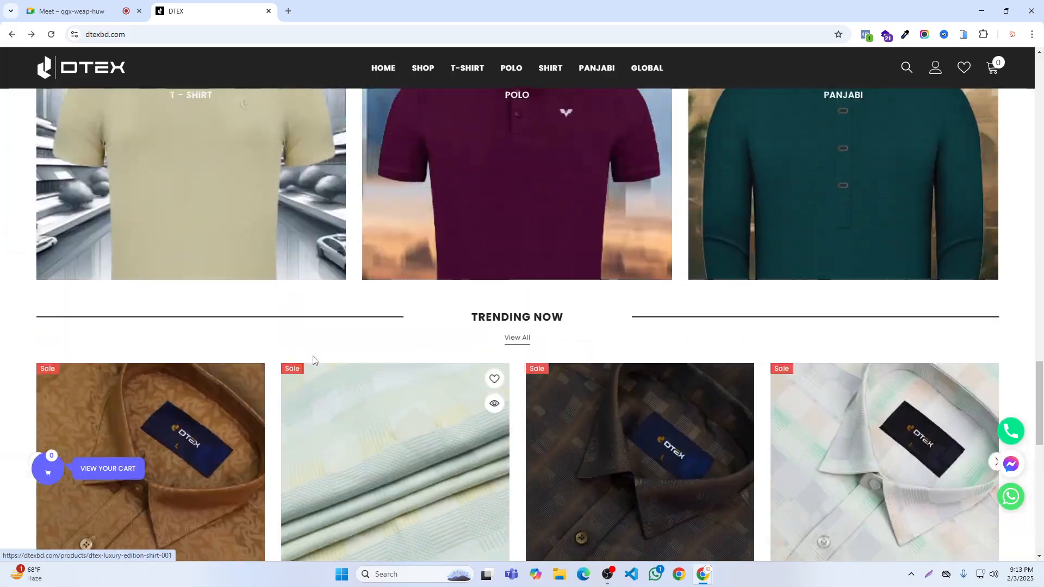
scroll(312, 360, "up", 15)
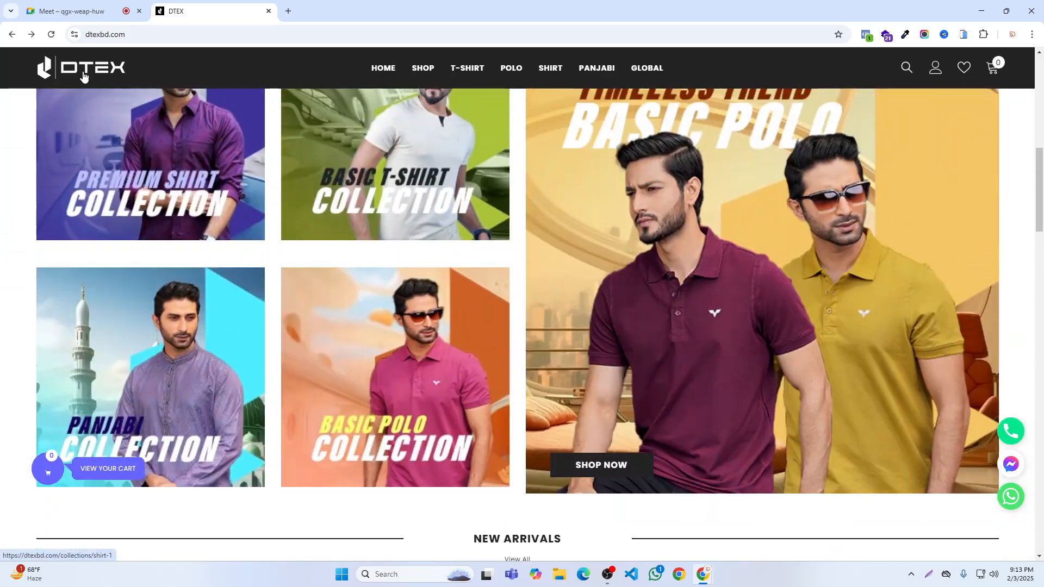
left_click(71, 11)
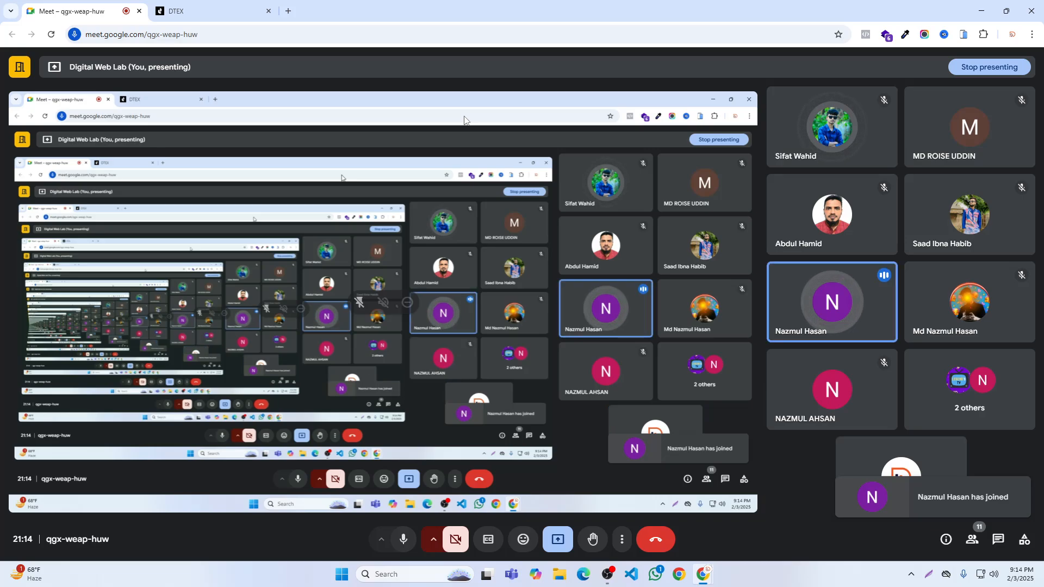
left_click(268, 11)
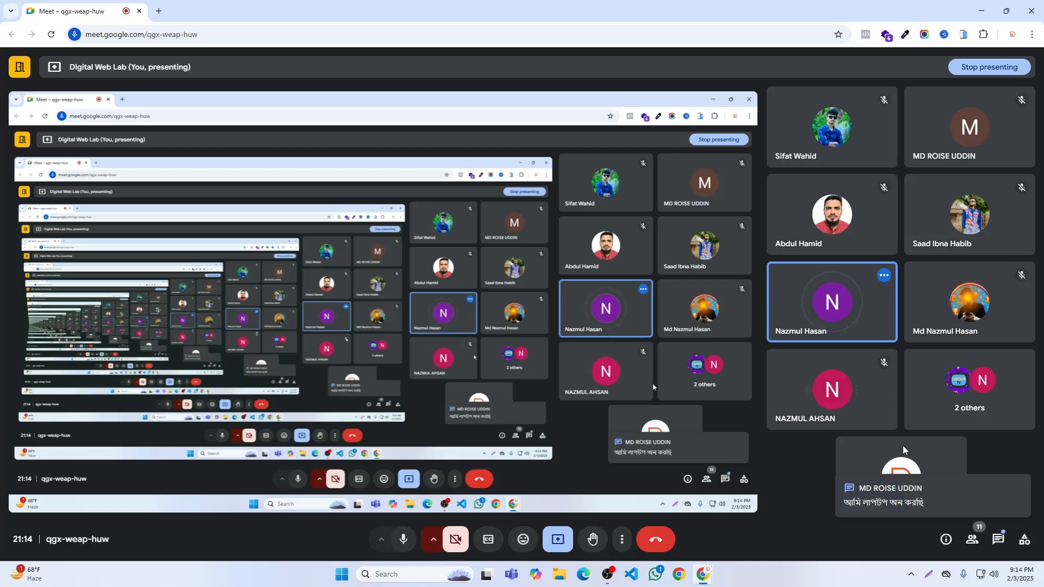
left_click(558, 539)
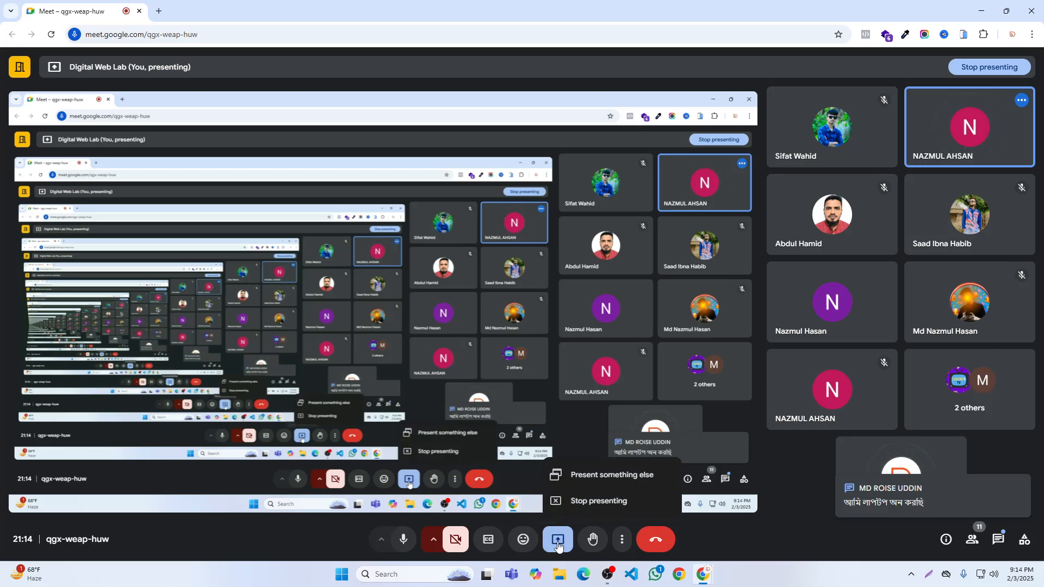
left_click(590, 500)
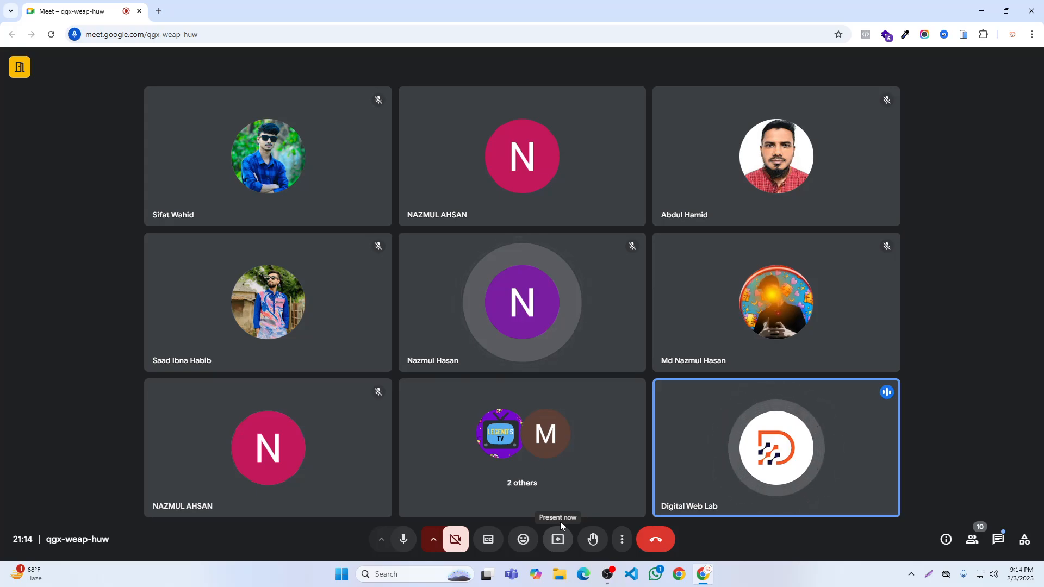
left_click(558, 539)
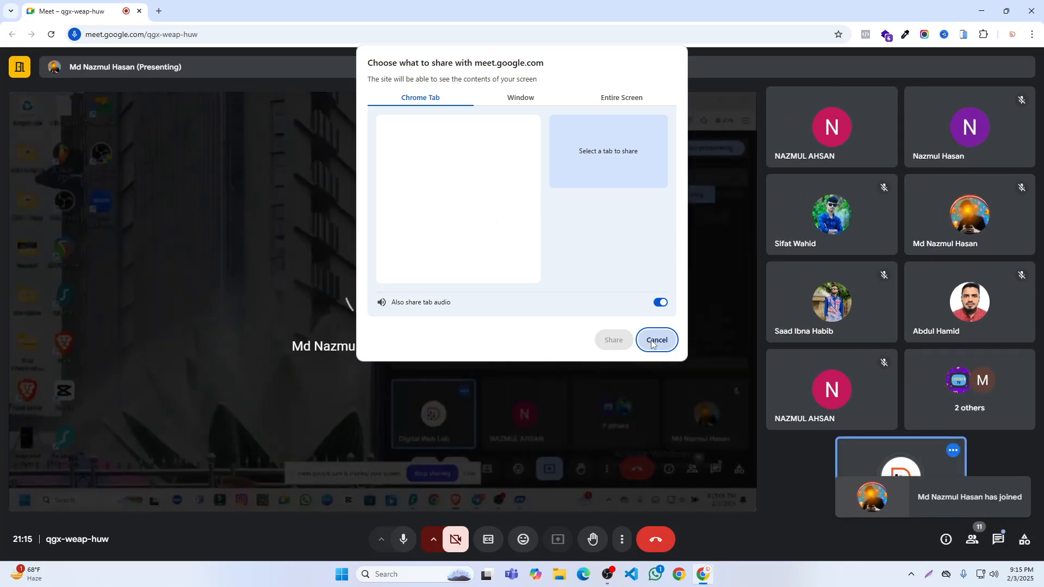
left_click(648, 340)
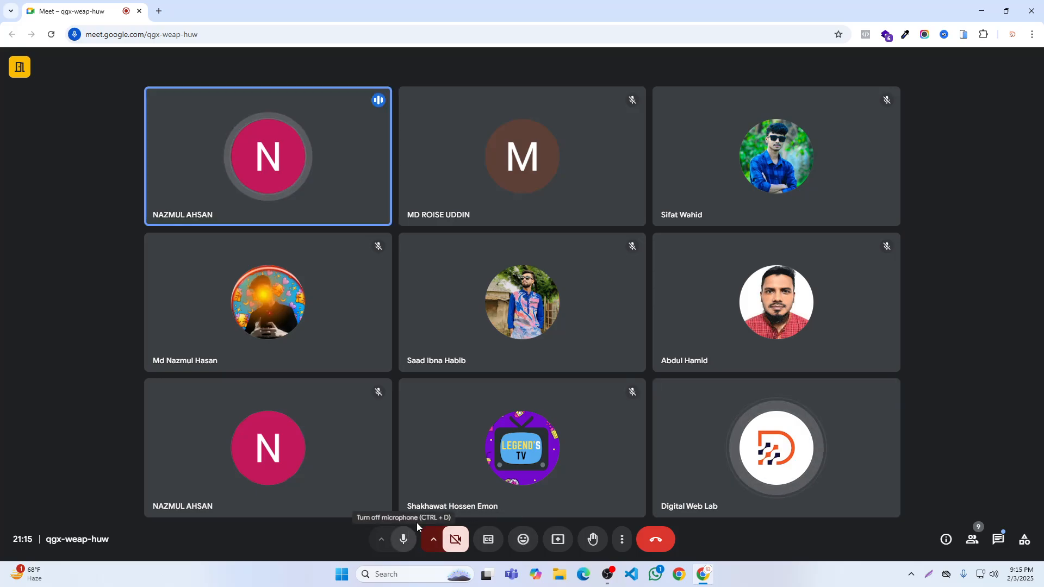
left_click(557, 541)
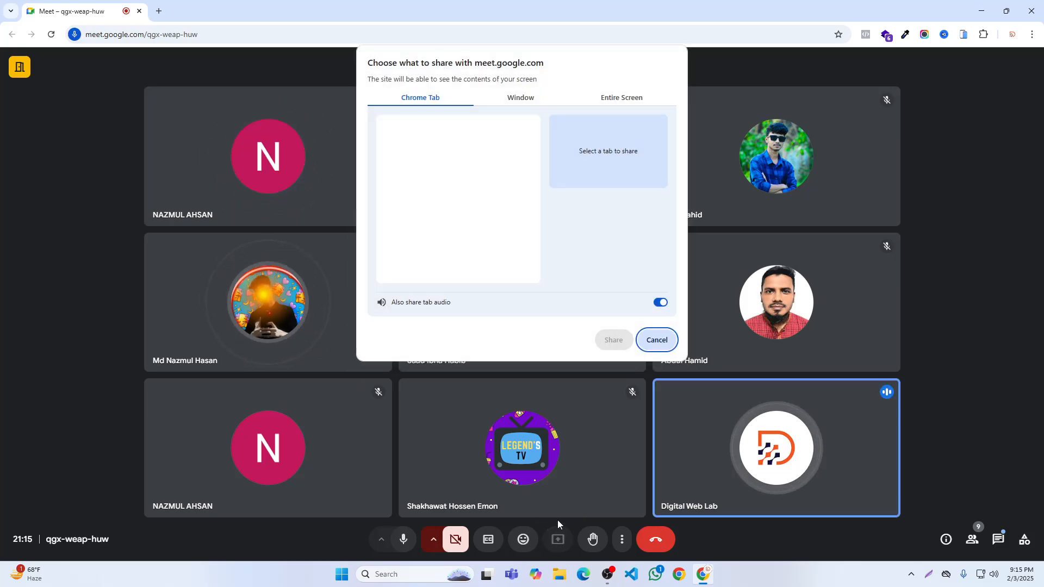
left_click(615, 99)
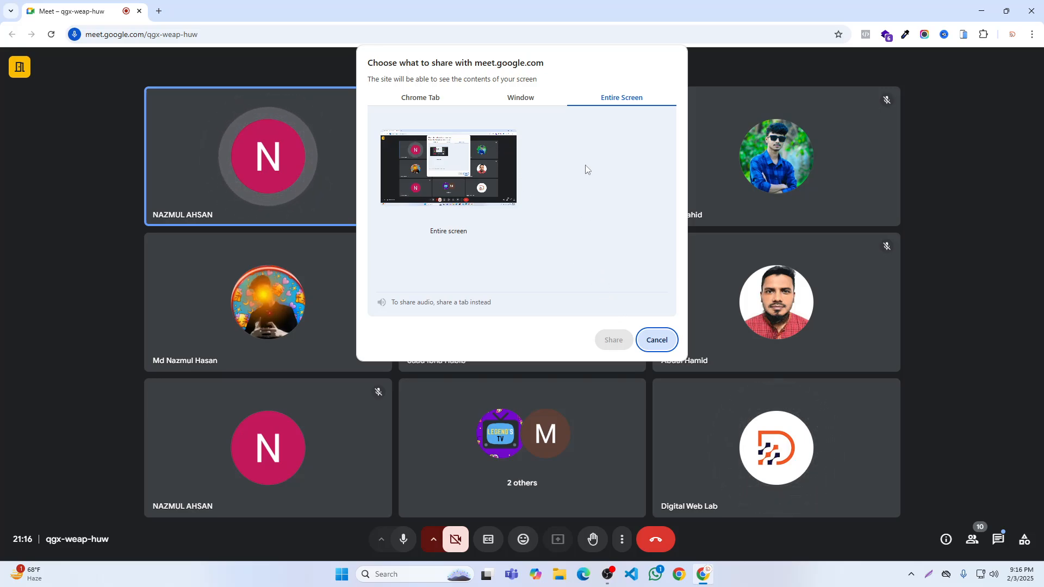
left_click(657, 340)
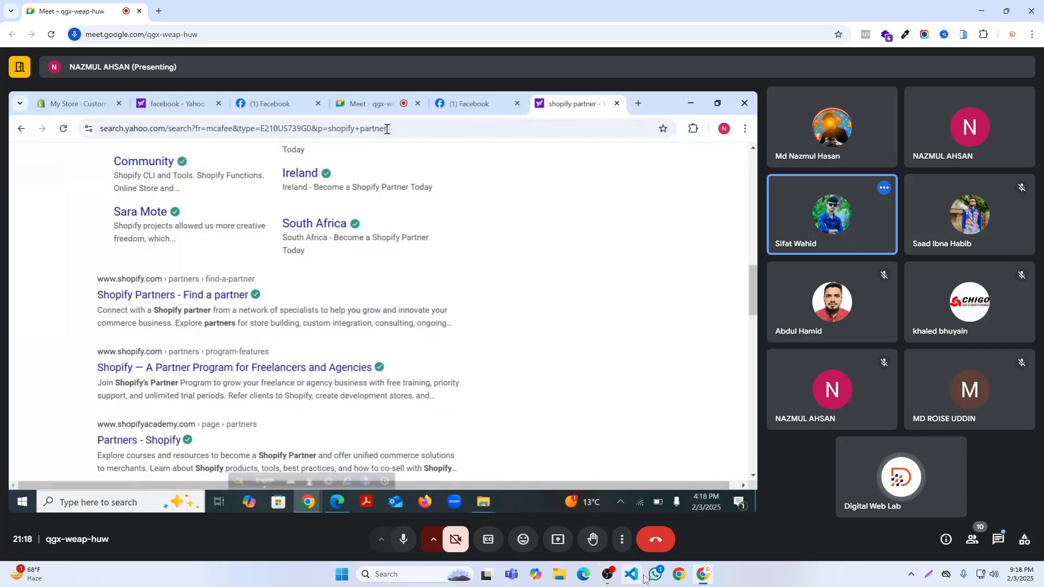
- Present the entire screen to the Google Meet call, taking over from the current presenter
left_click(557, 539)
left_click(580, 328)
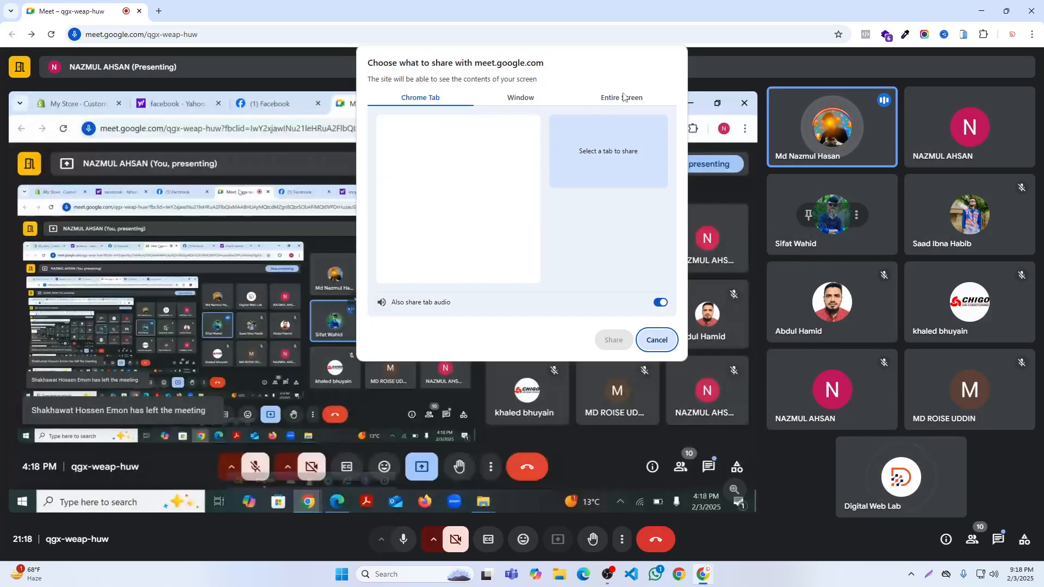
left_click(622, 97)
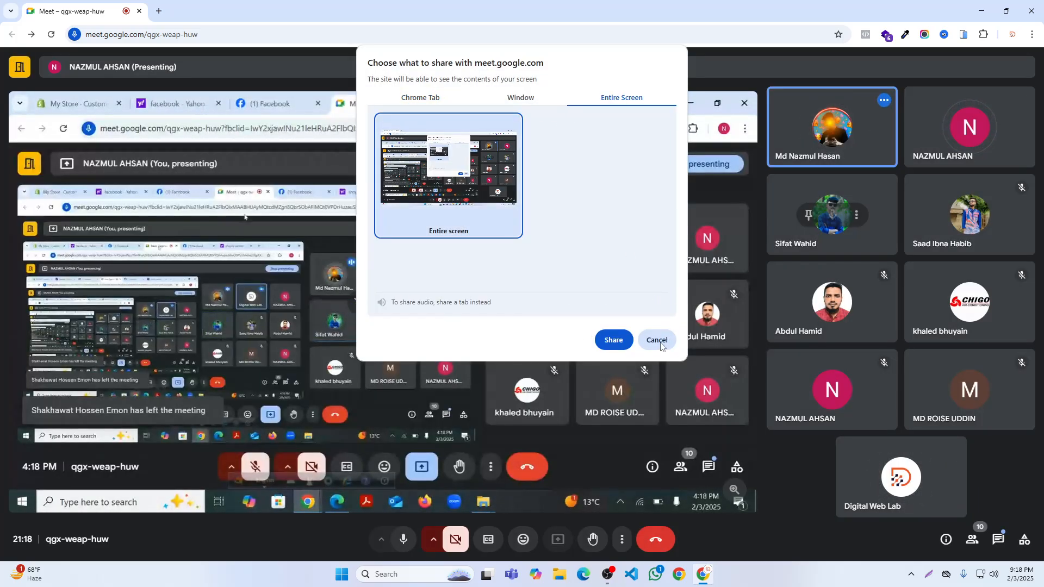
left_click(614, 339)
left_click(619, 543)
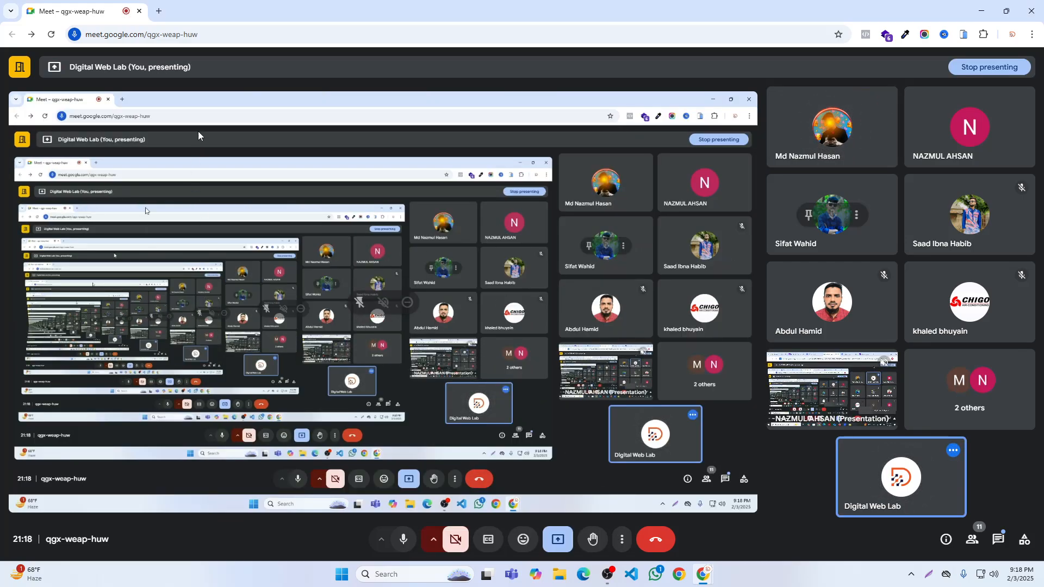
- Open a new browser tab and view the saved bookmarks
left_click(158, 12)
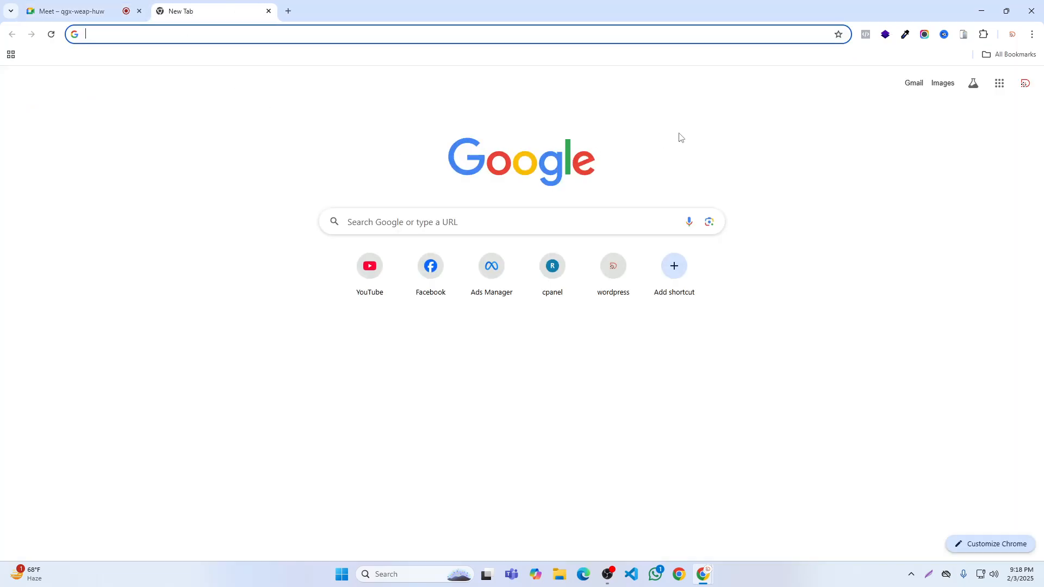
left_click(991, 55)
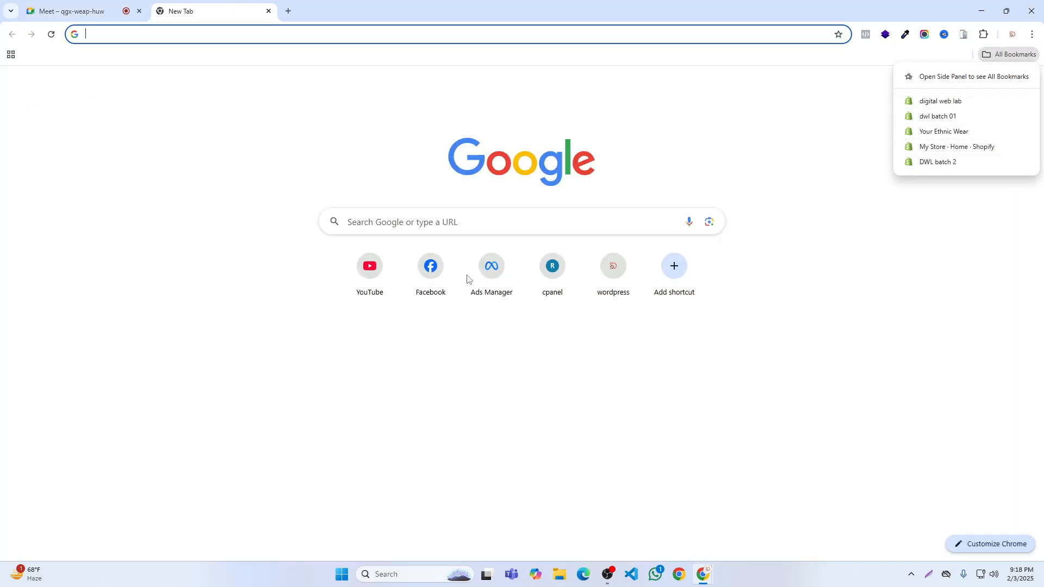
left_click(399, 228)
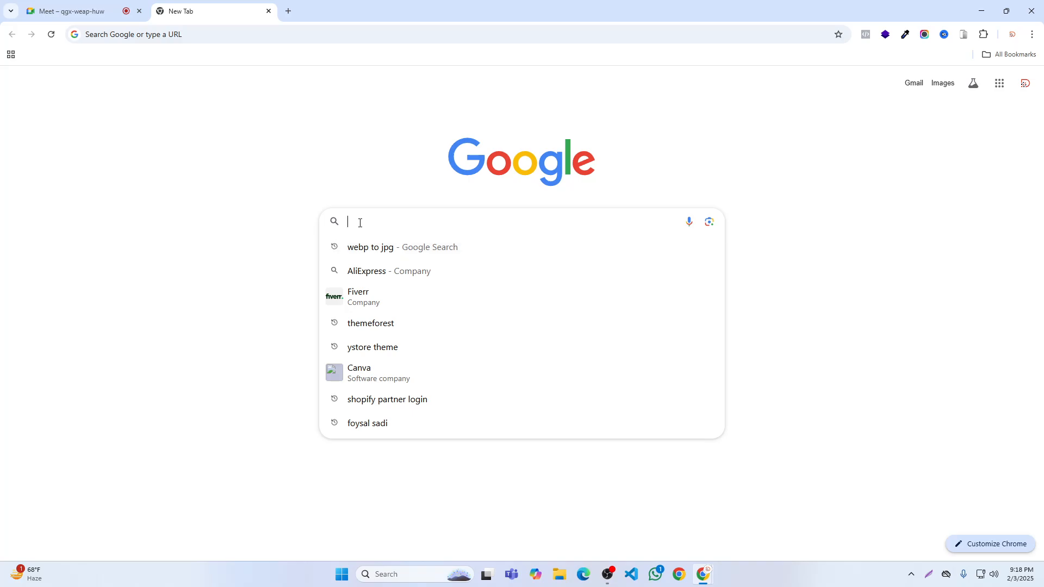
left_click(76, 11)
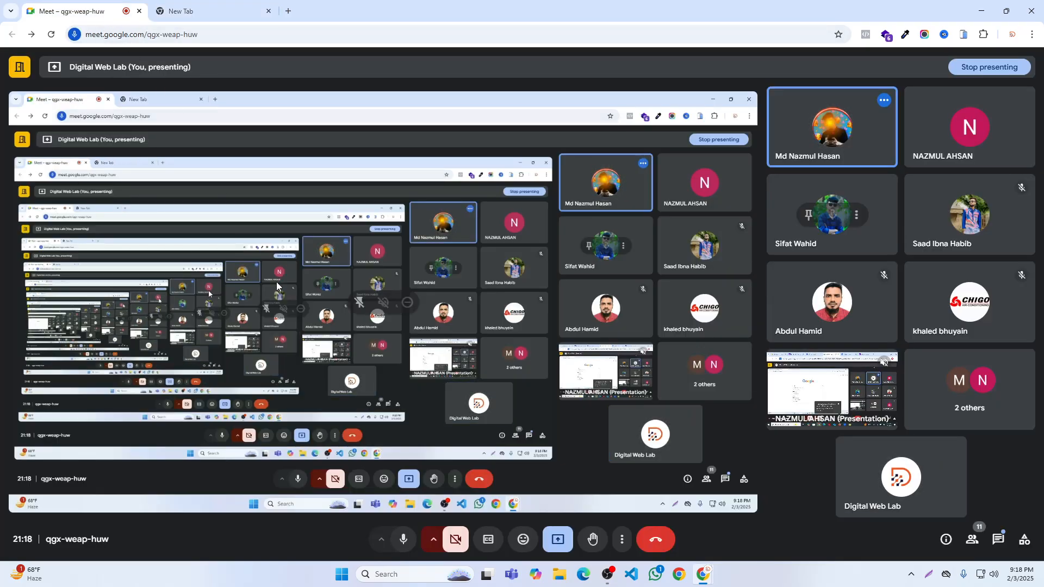
left_click(206, 11)
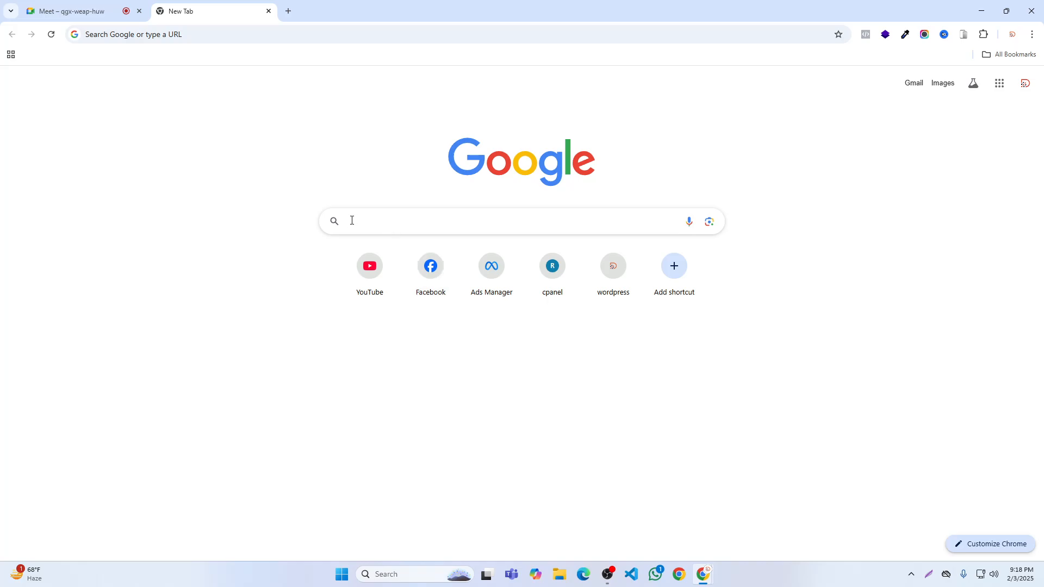
key("ctrl+1")
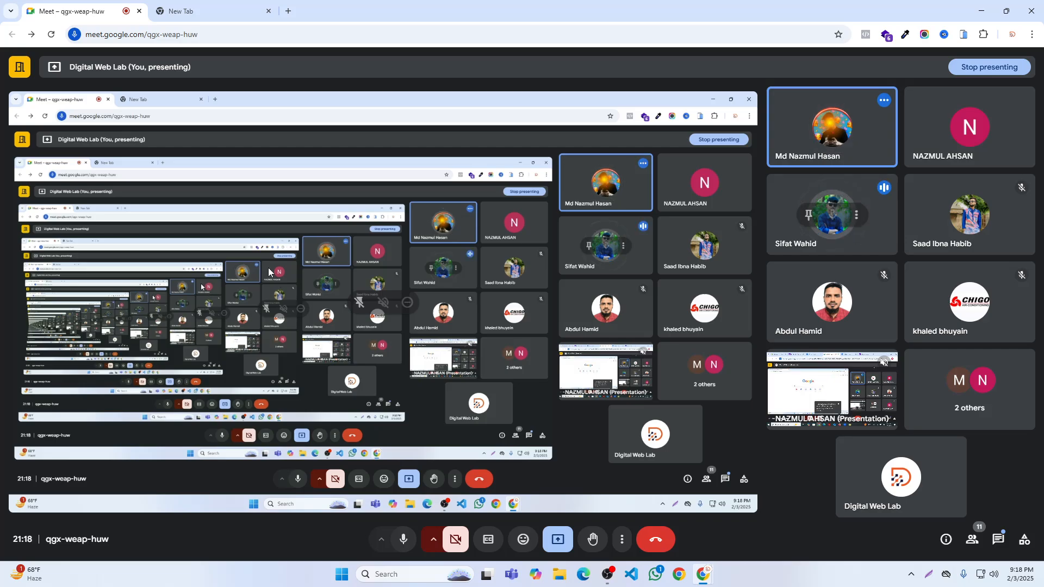
left_click(217, 8)
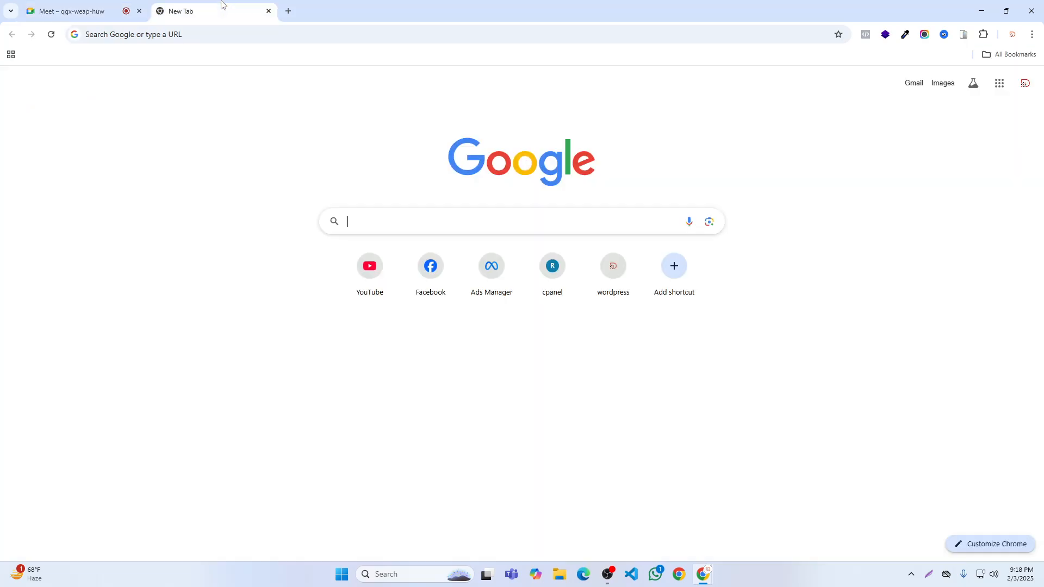
- Search Google for "shopify partner" and open the Shopify Partners page
left_click(378, 219)
type("sho")
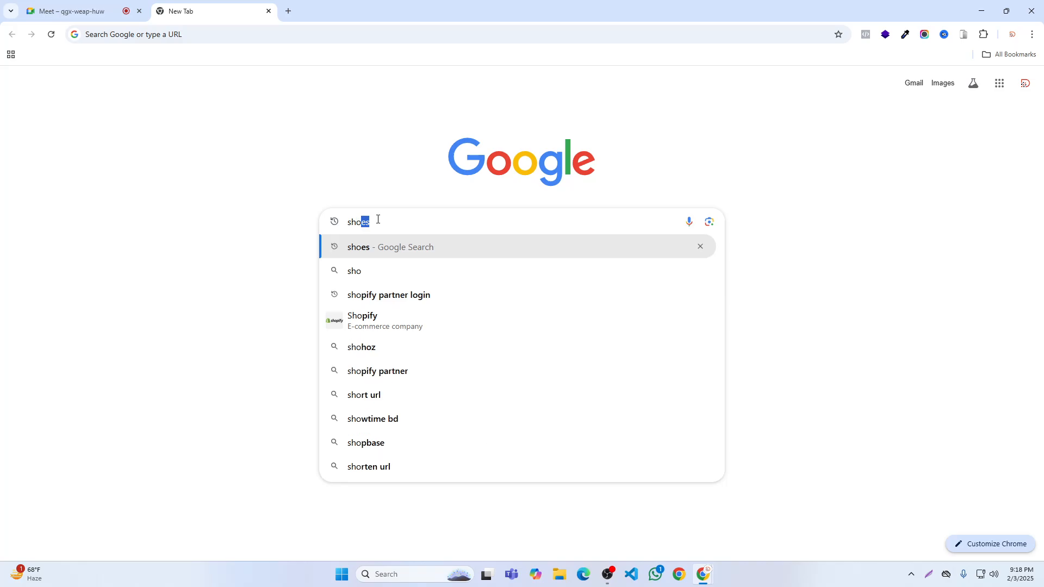
type("pify paret")
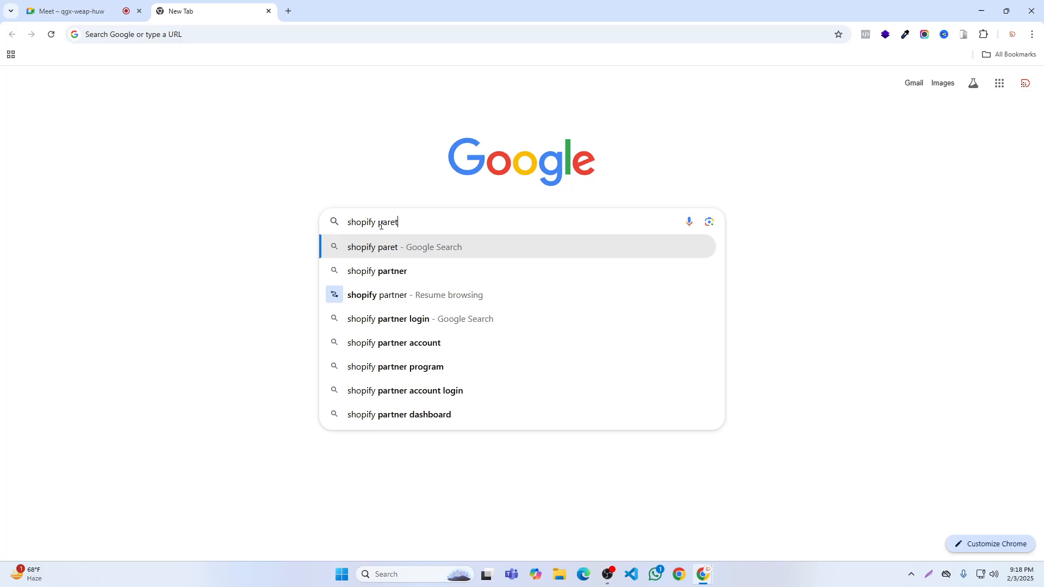
left_click(387, 272)
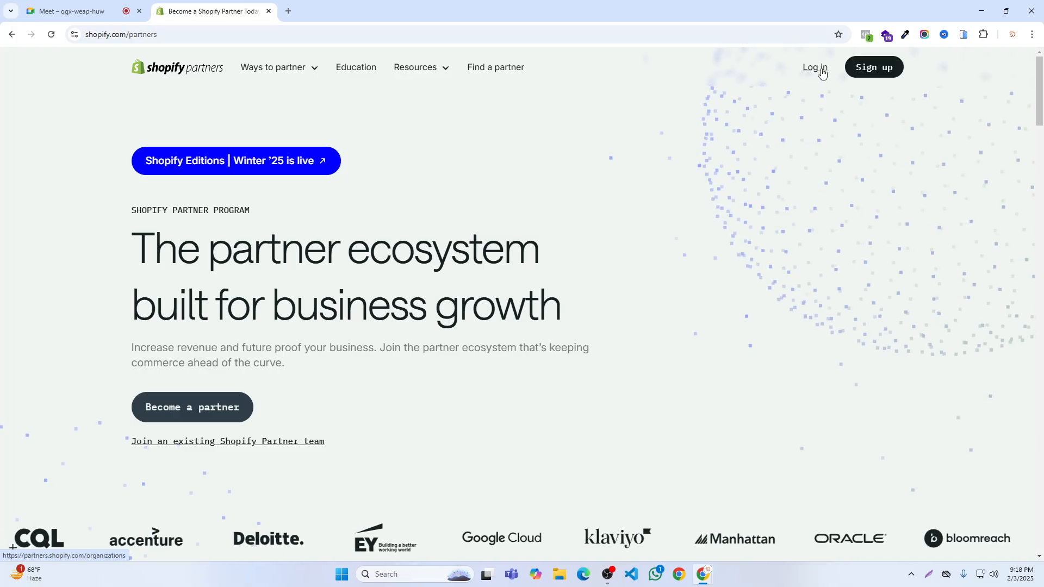
- Start a Shopify Partners sign-up with email, checking the Google Meet call before returning to the account form
left_click(881, 68)
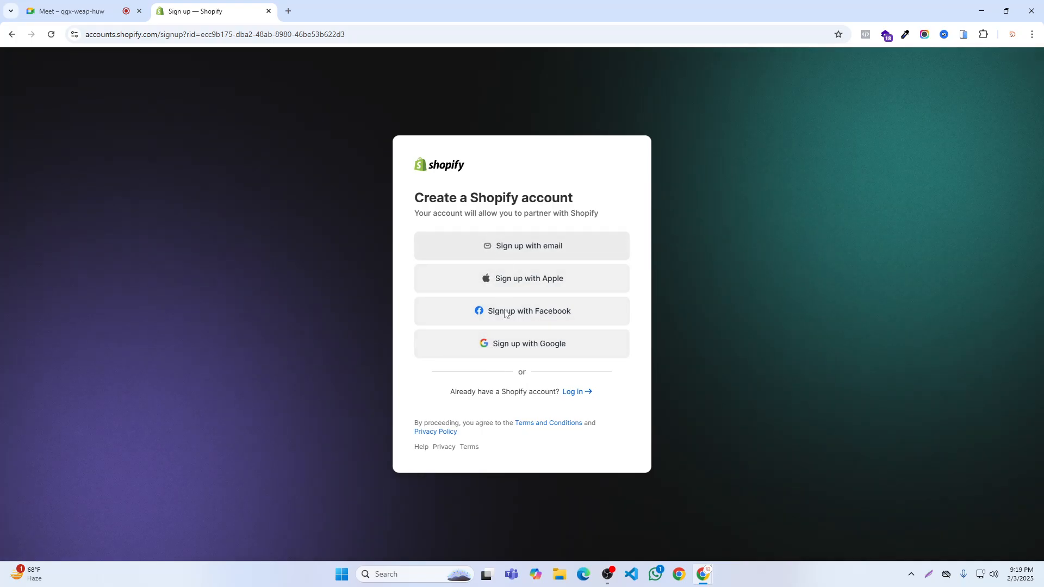
left_click(527, 247)
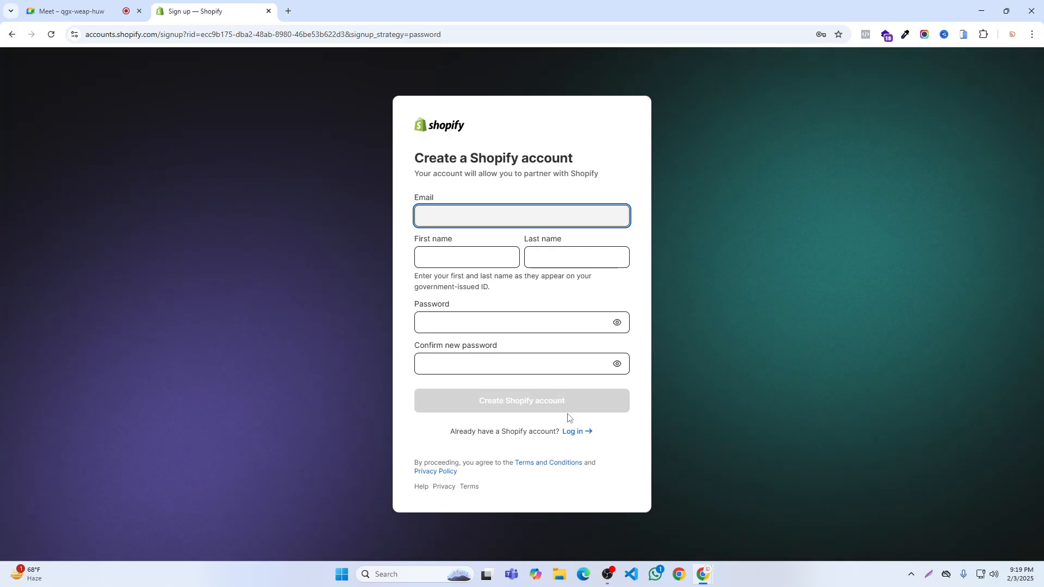
left_click(68, 11)
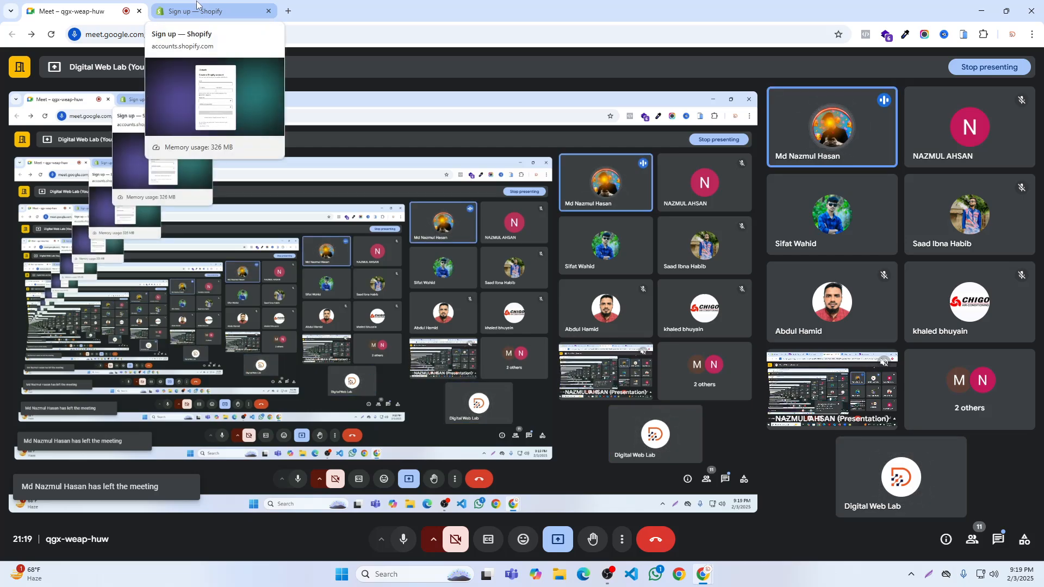
left_click(197, 5)
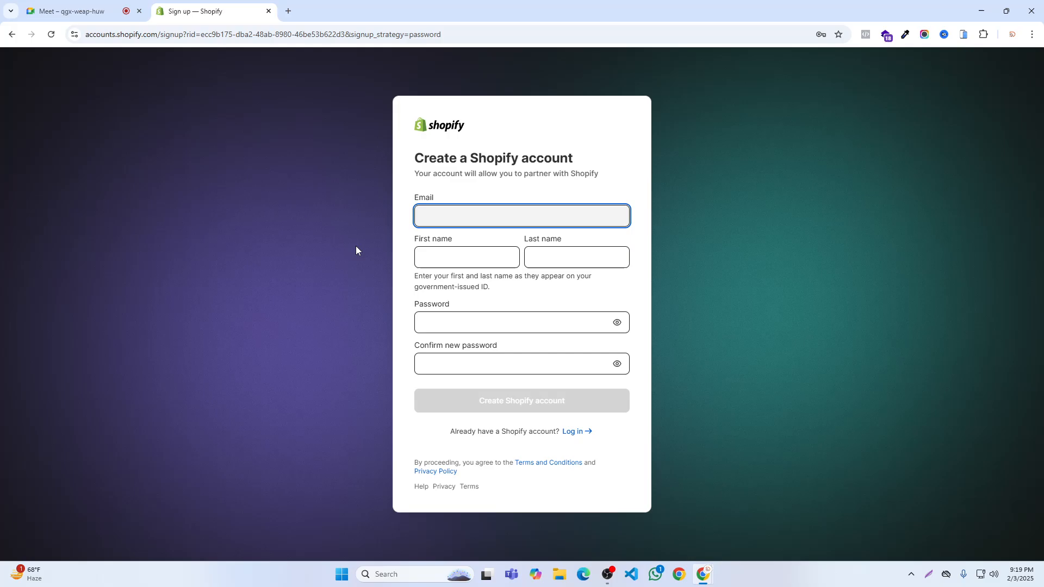
- Copy the e-mail address from the newest WhatsApp chat message and paste it as the Shopify account's email
left_click(655, 573)
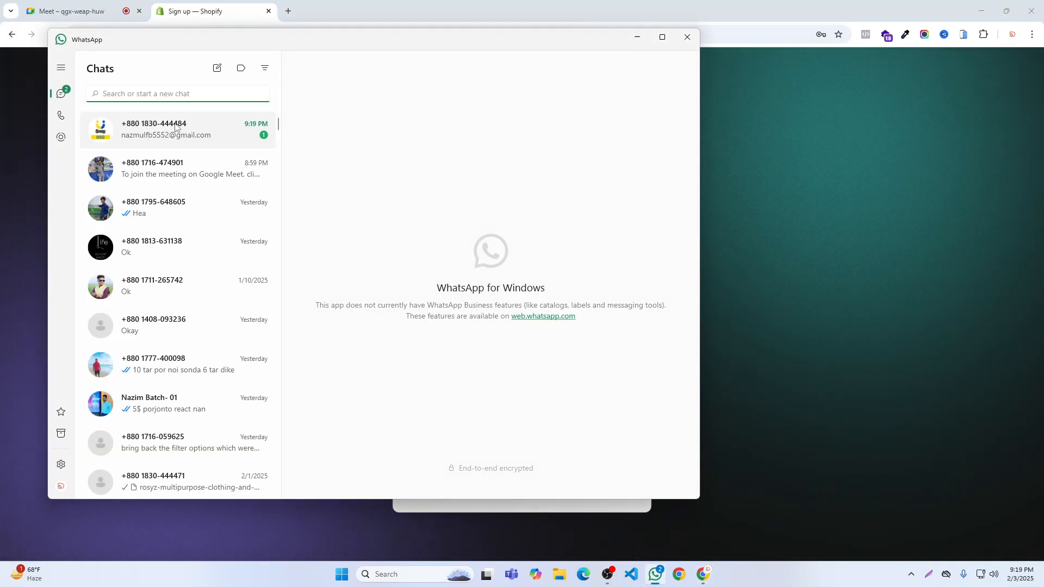
left_click(161, 145)
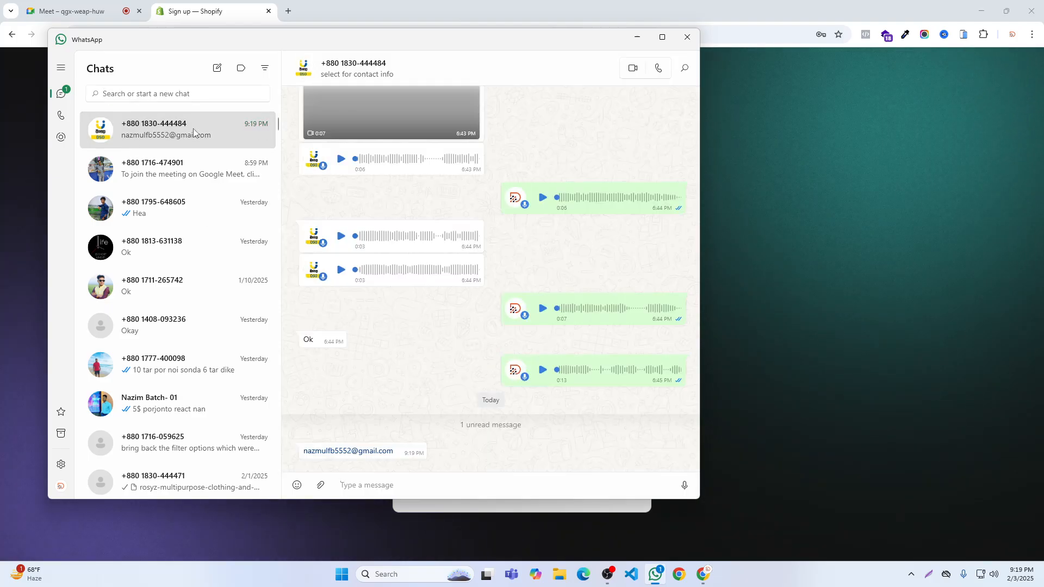
right_click(381, 450)
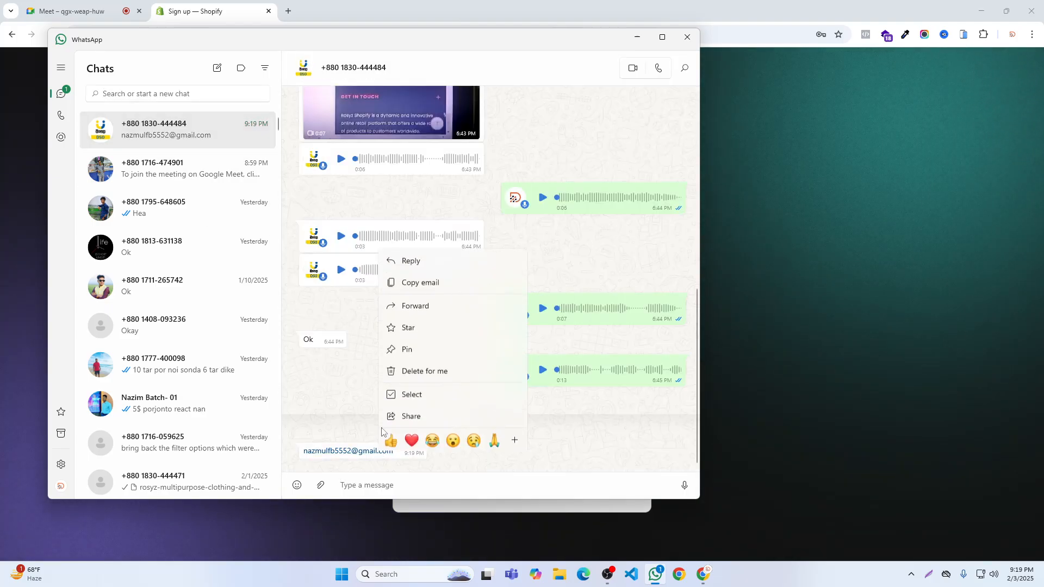
left_click(419, 282)
left_click(680, 43)
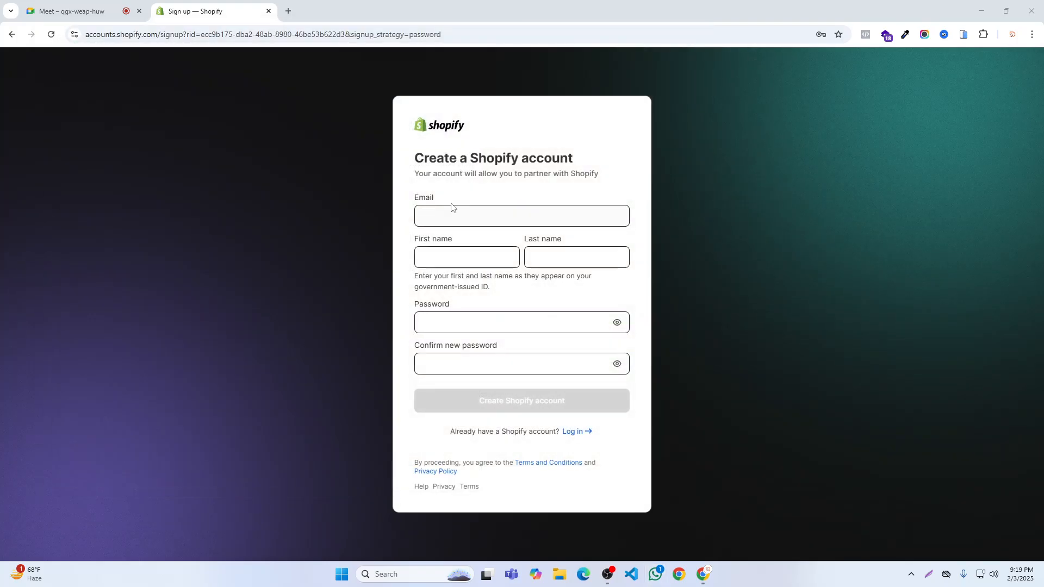
left_click(450, 209)
key("ctrl+v")
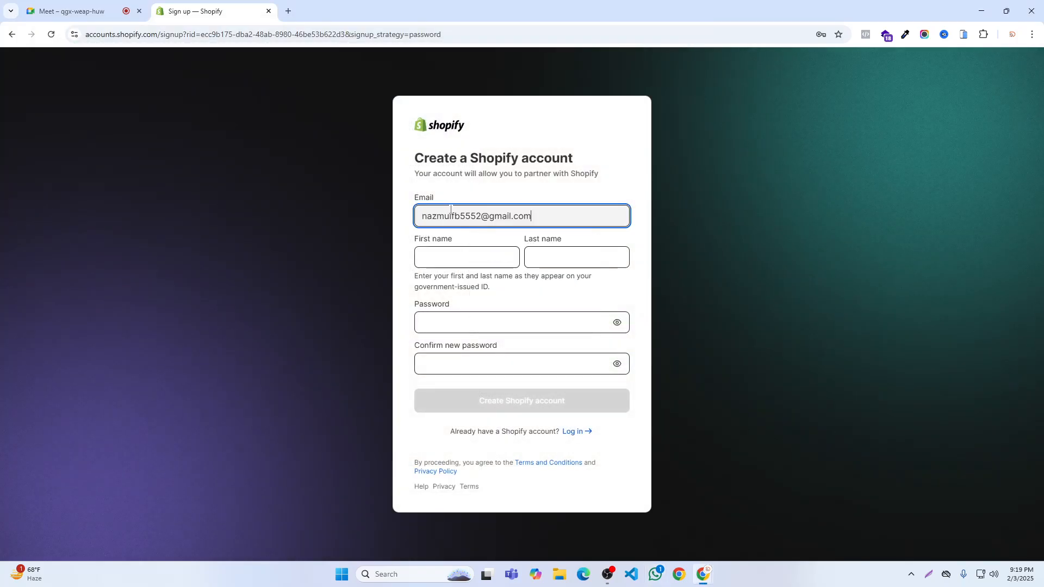
- Enter the account holder's first name and last name in the Shopify account form
left_click(441, 250)
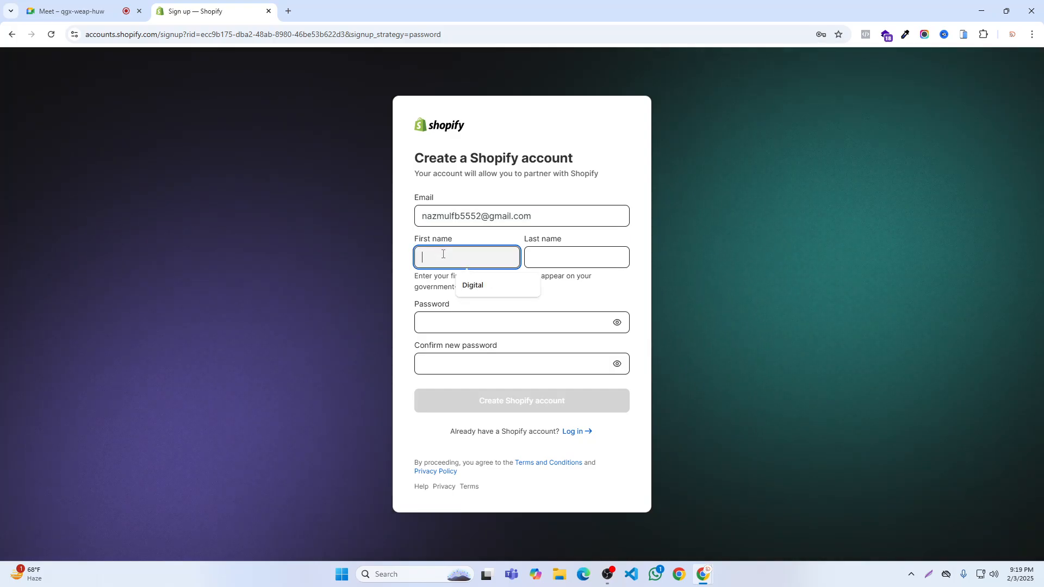
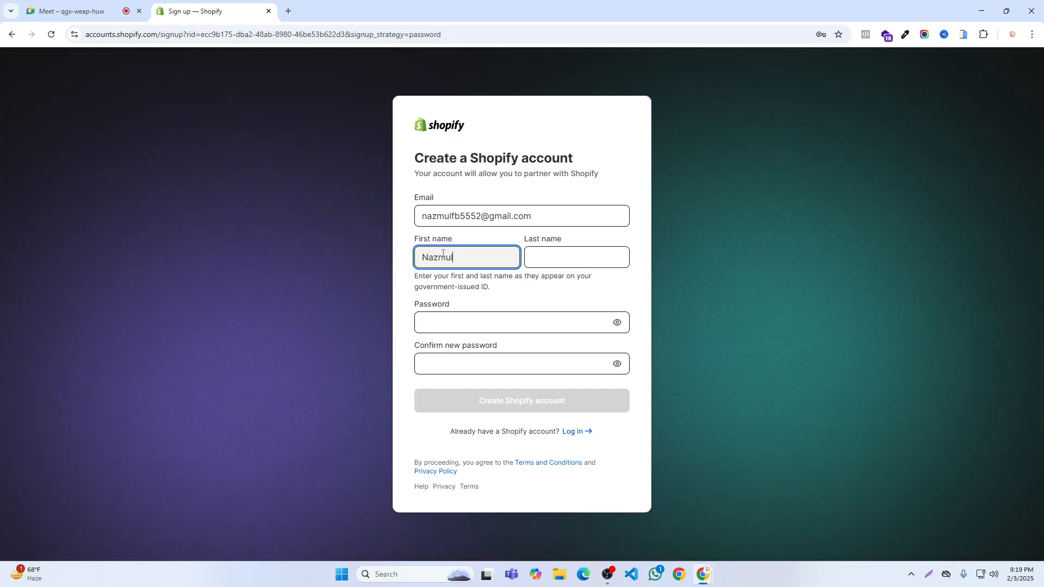
left_click(535, 250)
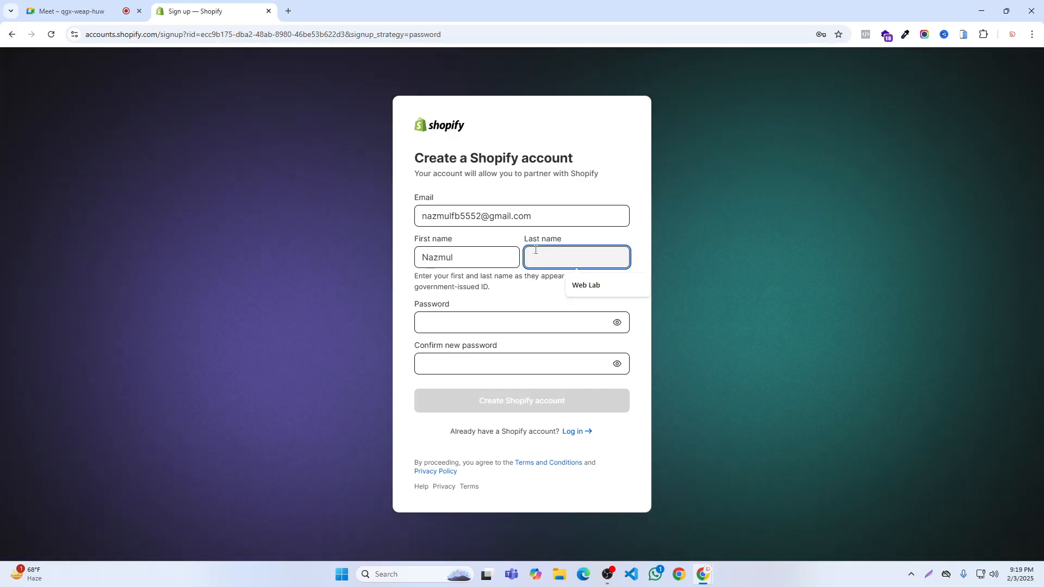
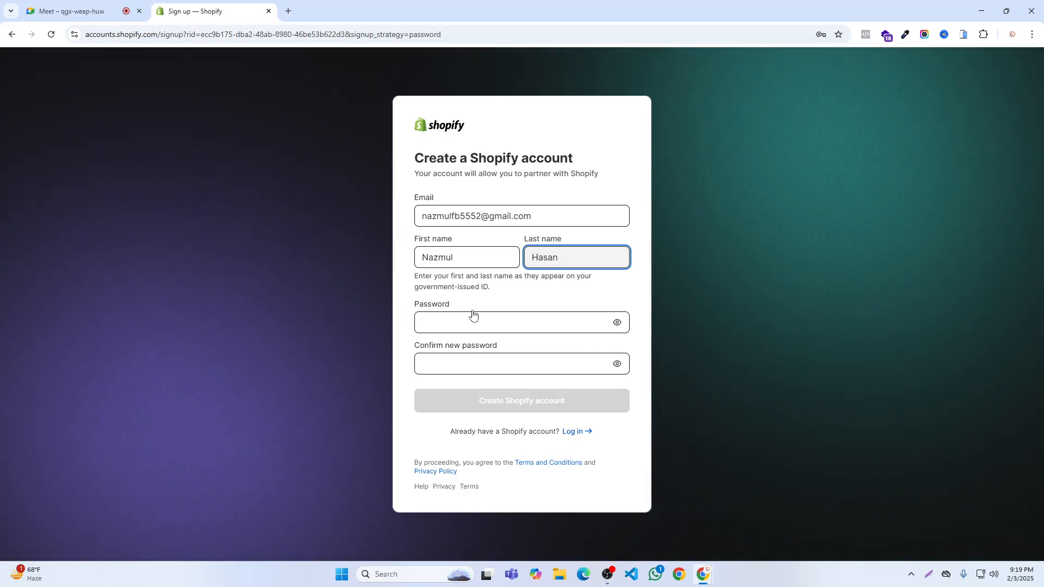
- Create the Shopify account with an entered and confirmed account password, saving the login in the browser
left_click(472, 316)
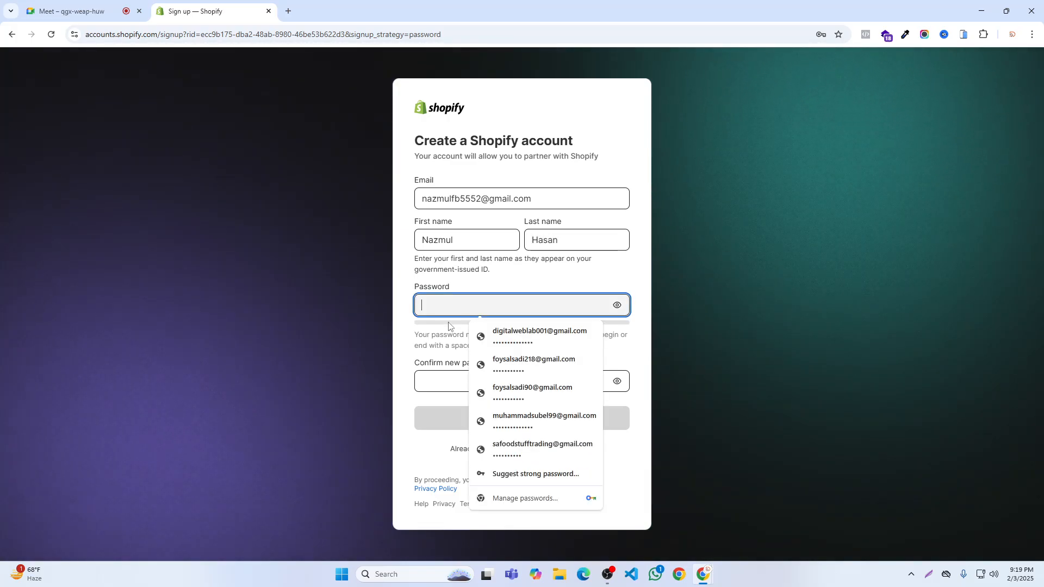
left_click(533, 283)
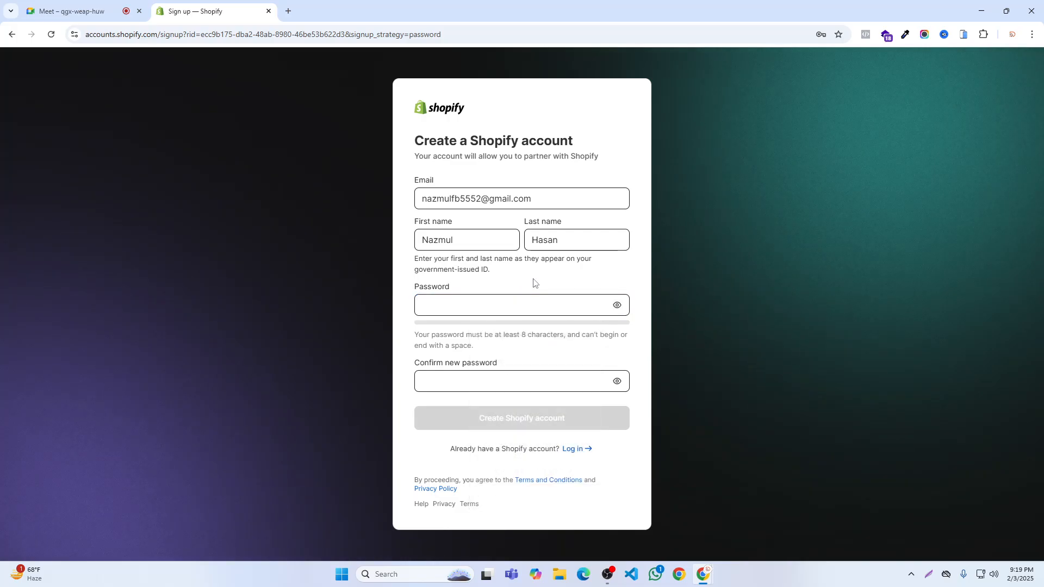
left_click(464, 308)
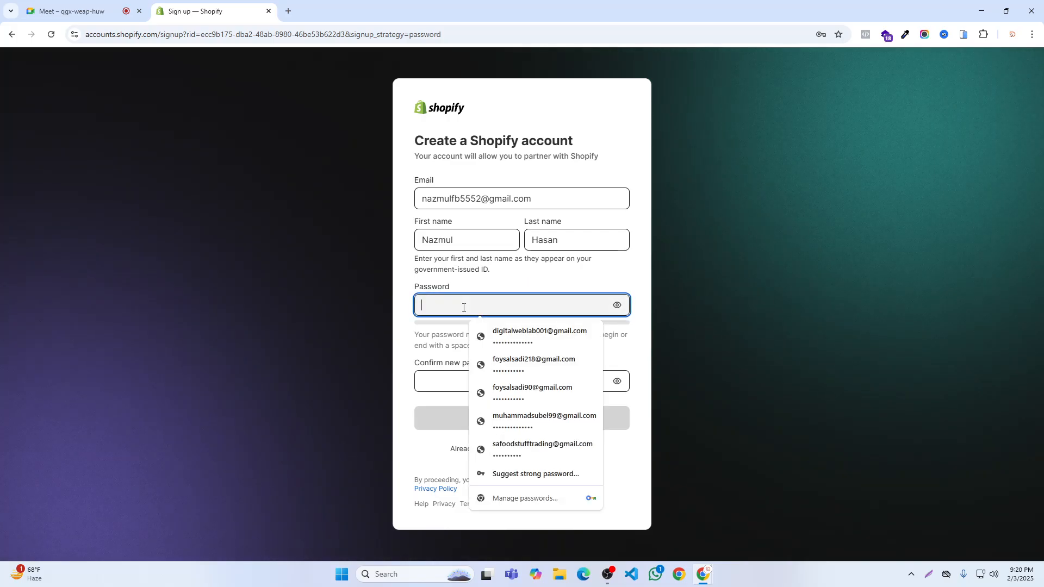
double_click(459, 234)
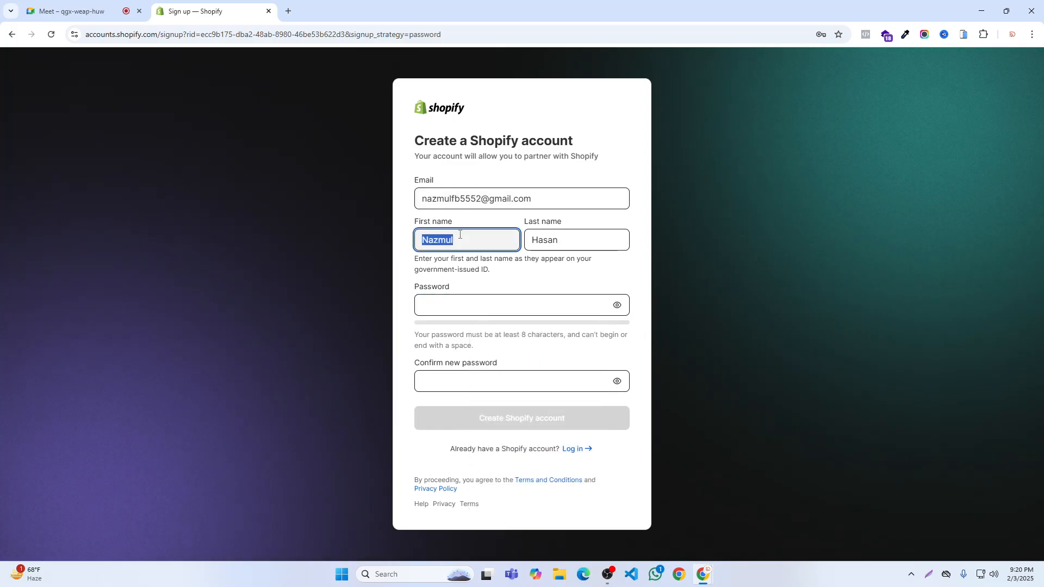
left_click(438, 296)
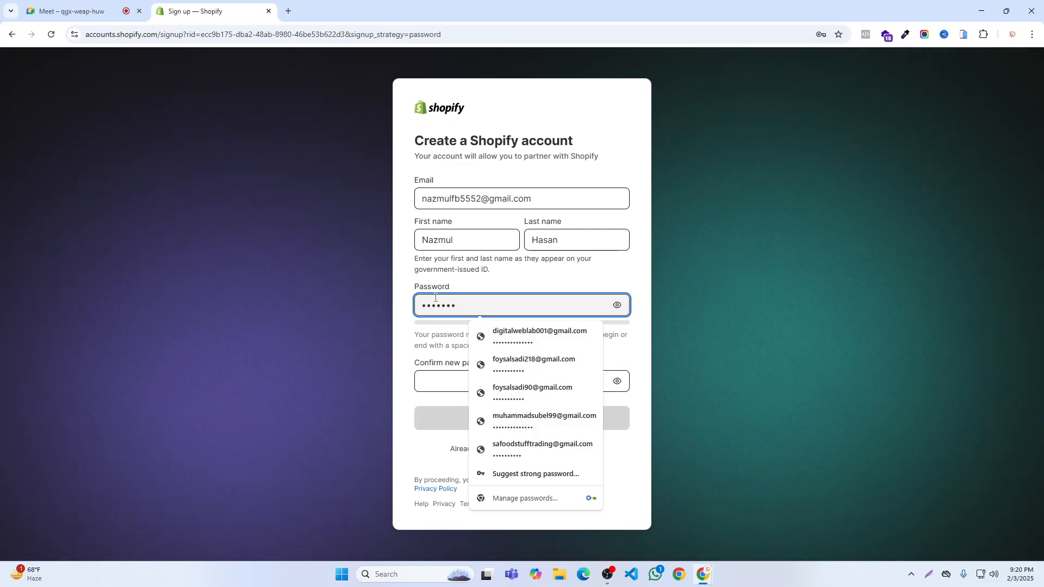
type("•••••••••")
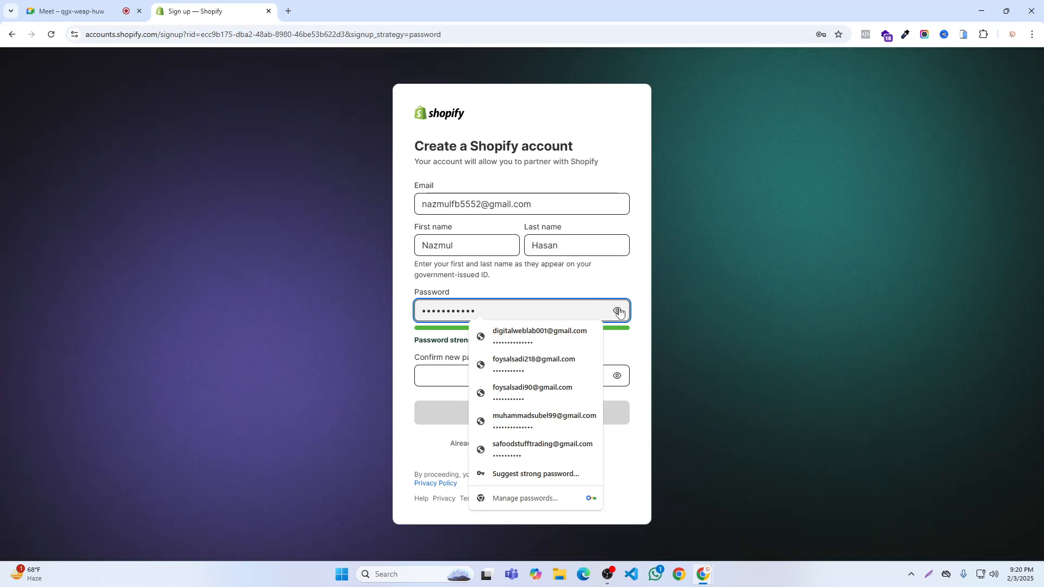
left_click(427, 373)
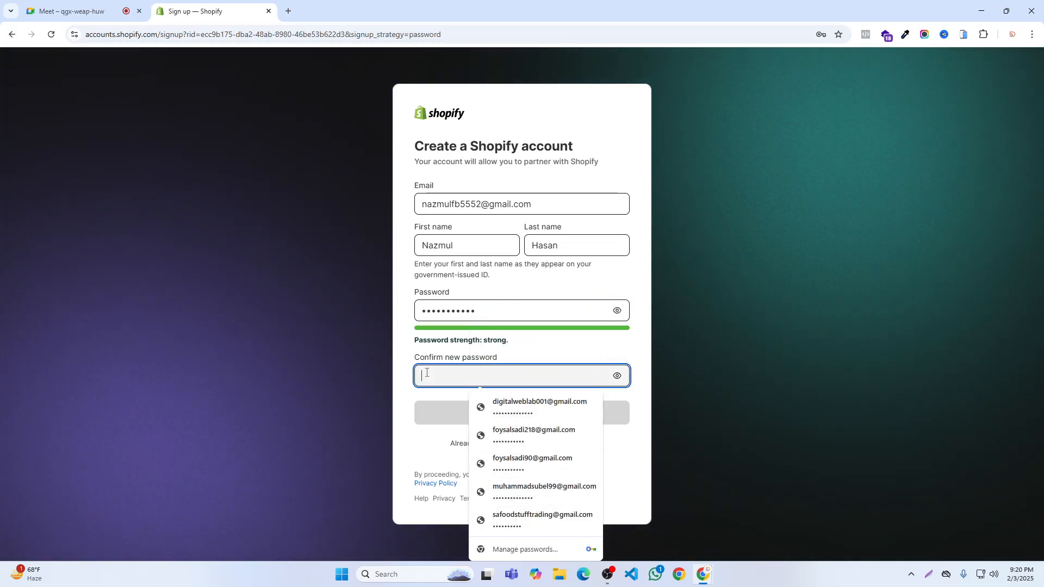
type("••••••")
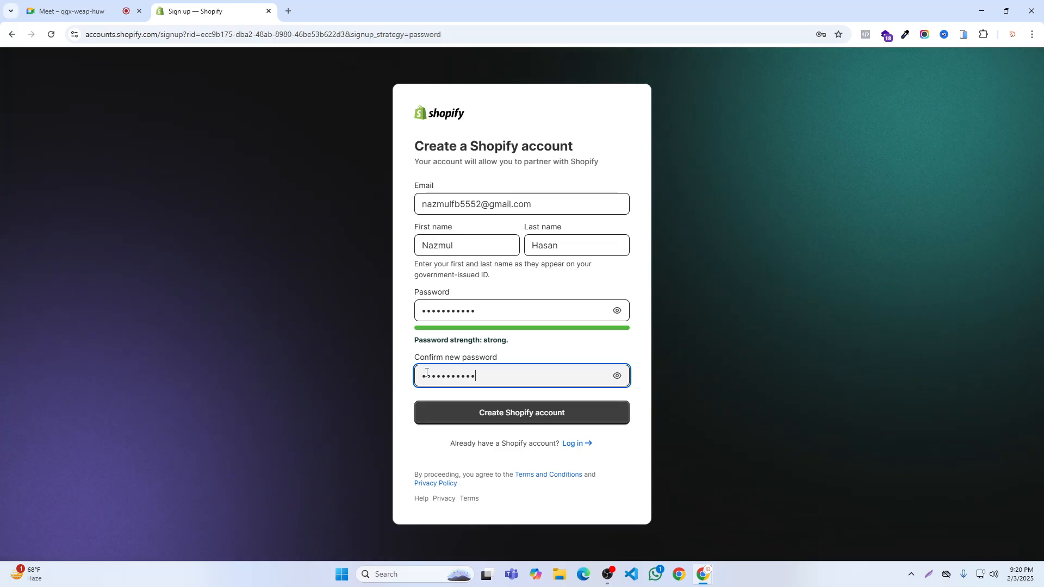
left_click(477, 413)
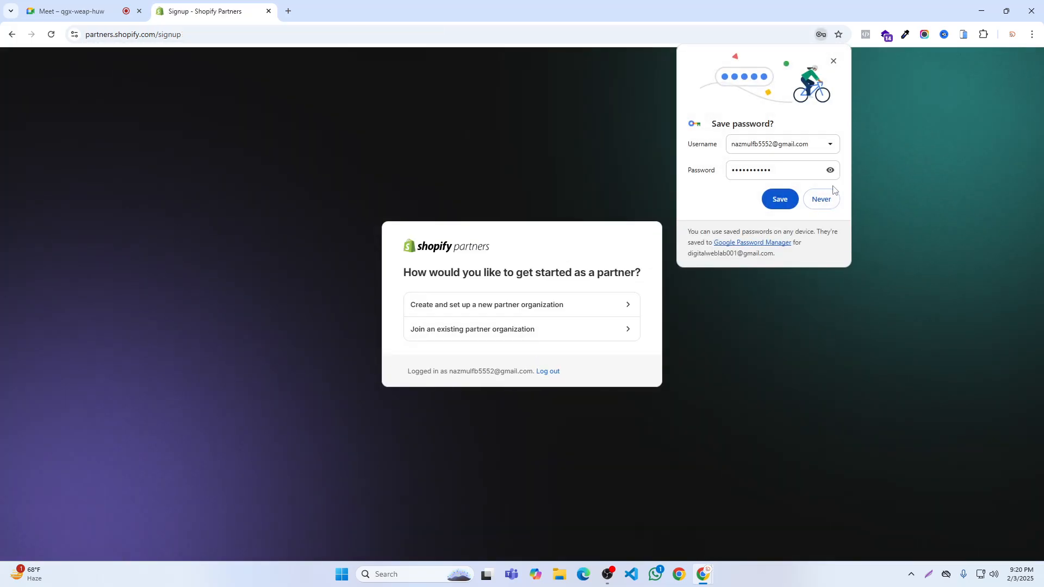
left_click(782, 200)
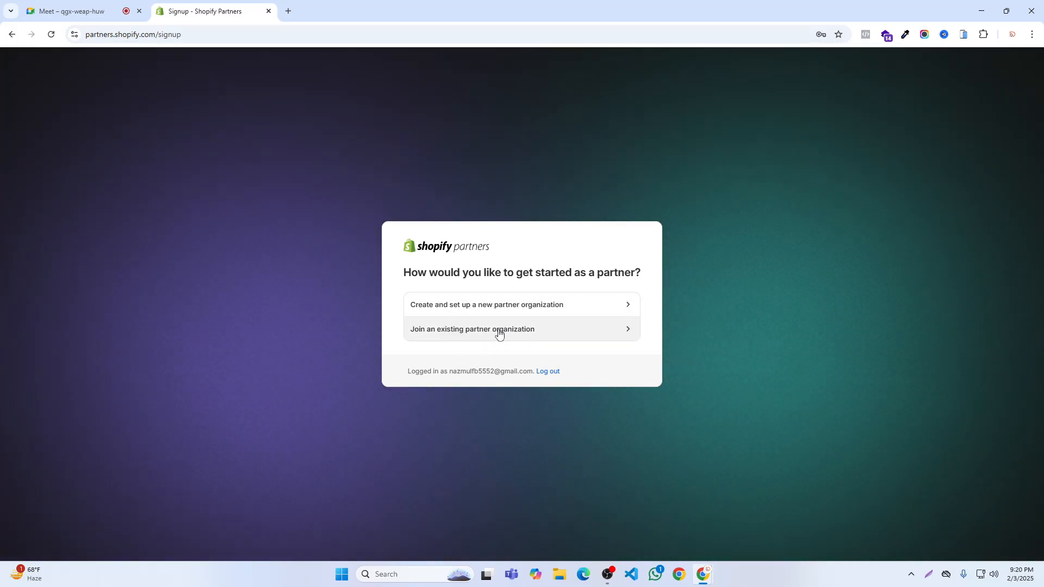
- Start setting up a new partner organization with Other as the main focus, accepting the suggested business location
left_click(493, 309)
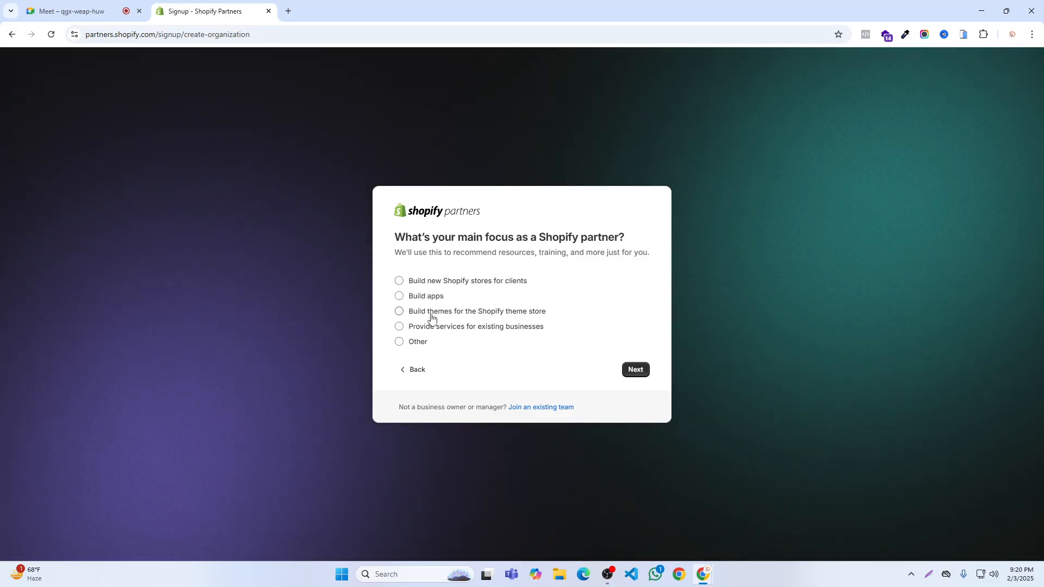
left_click(410, 343)
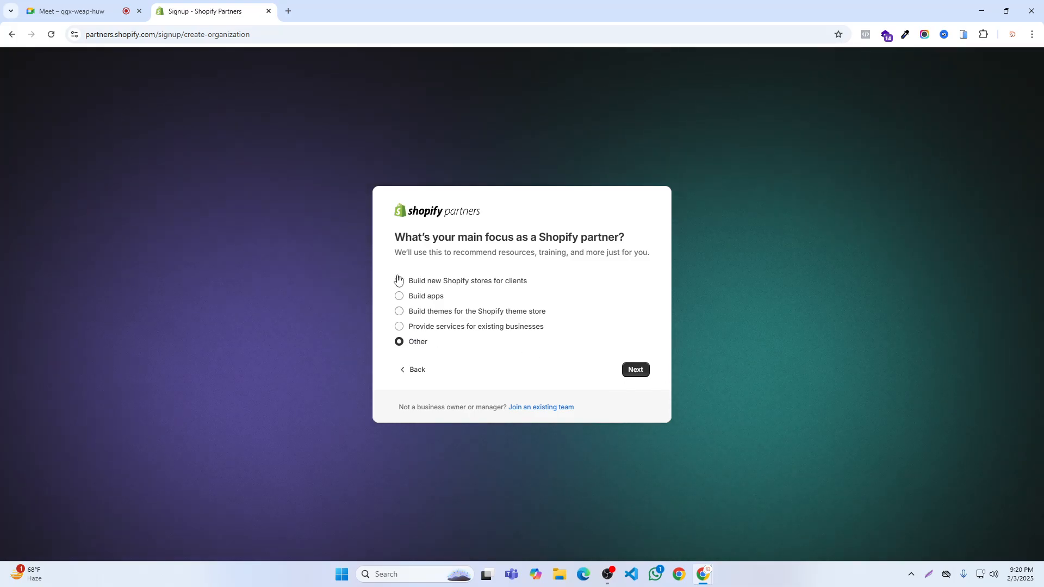
left_click(636, 369)
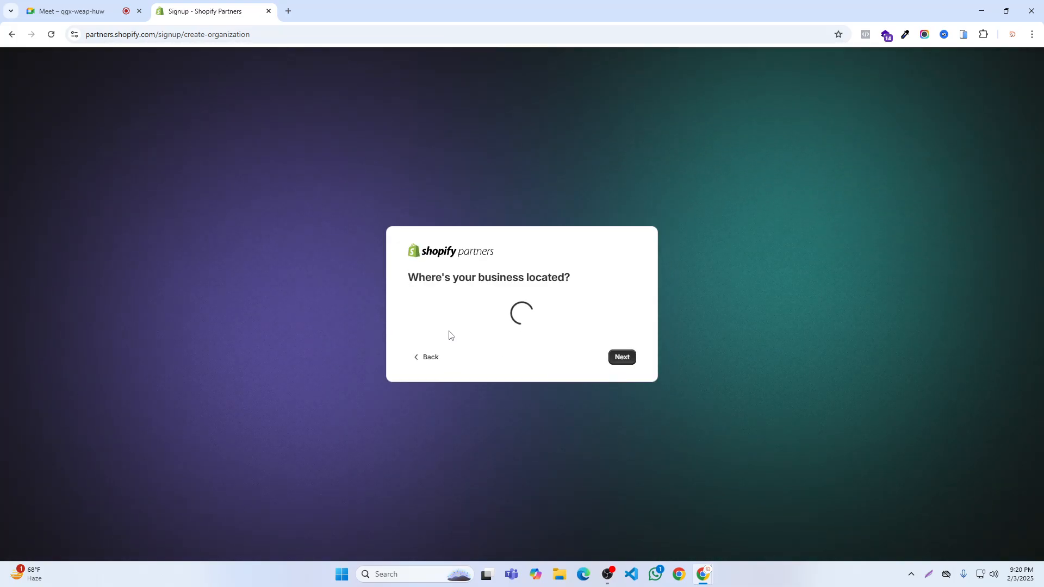
left_click(621, 371)
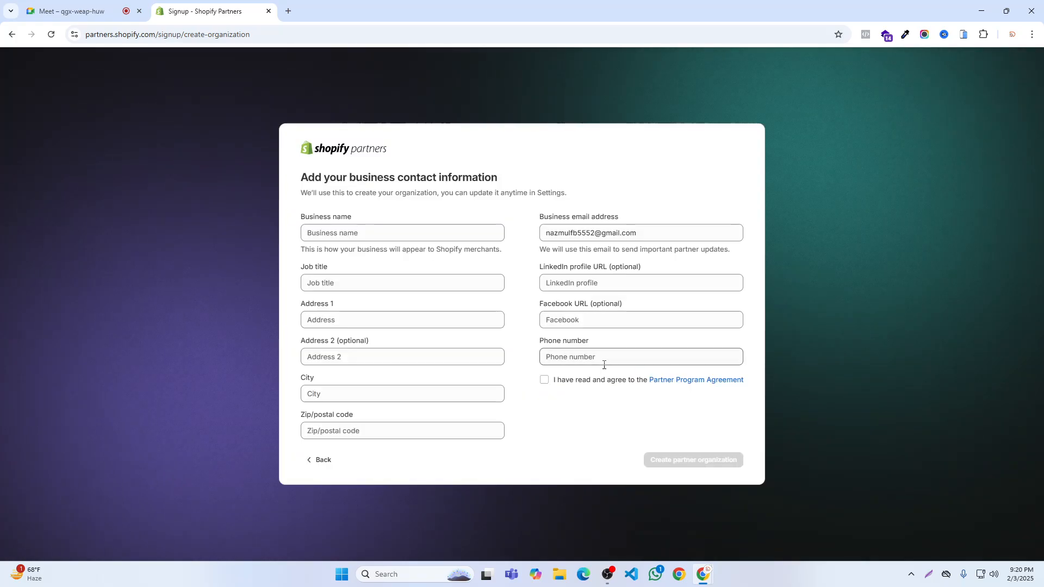
- Enter the participant's first name as the business name and owner as the job title
left_click(359, 234)
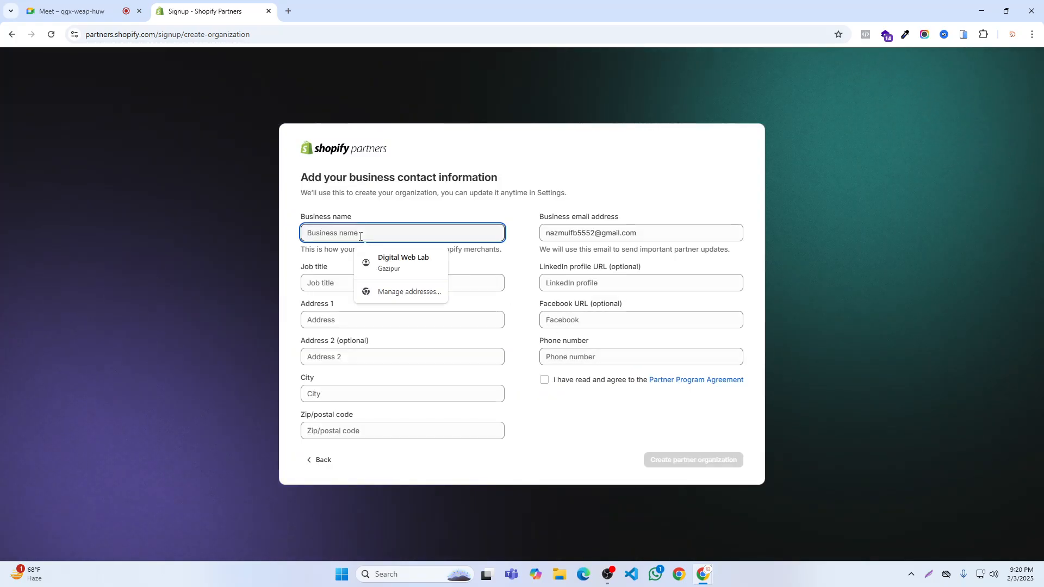
type("Nazmul+")
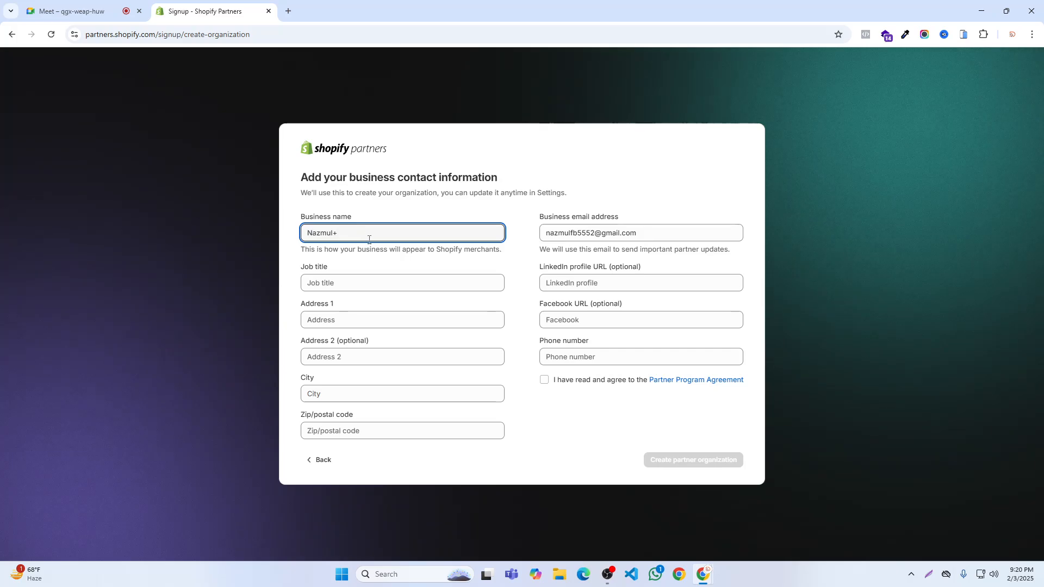
left_click(350, 280)
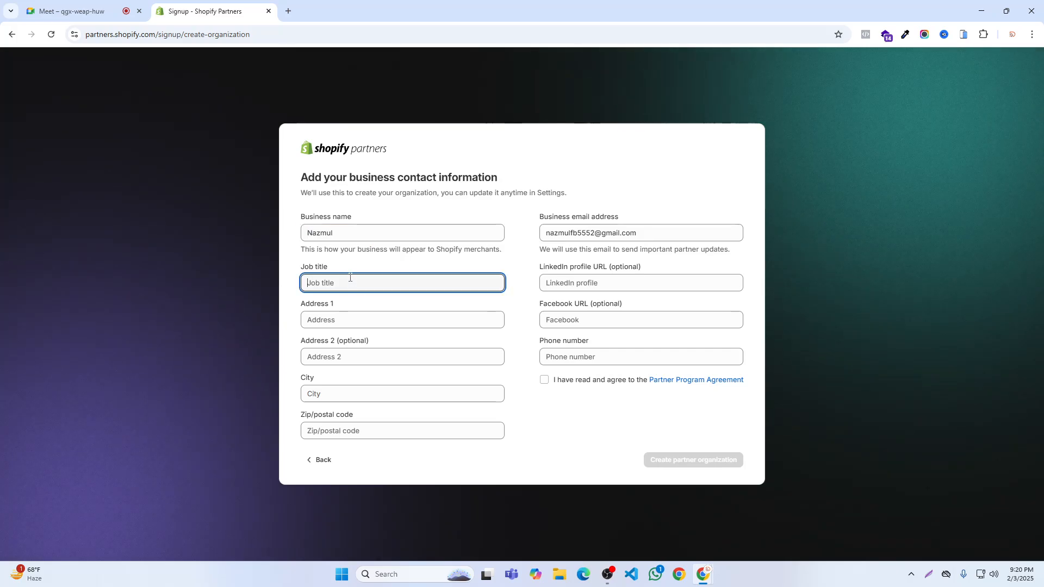
type("owner")
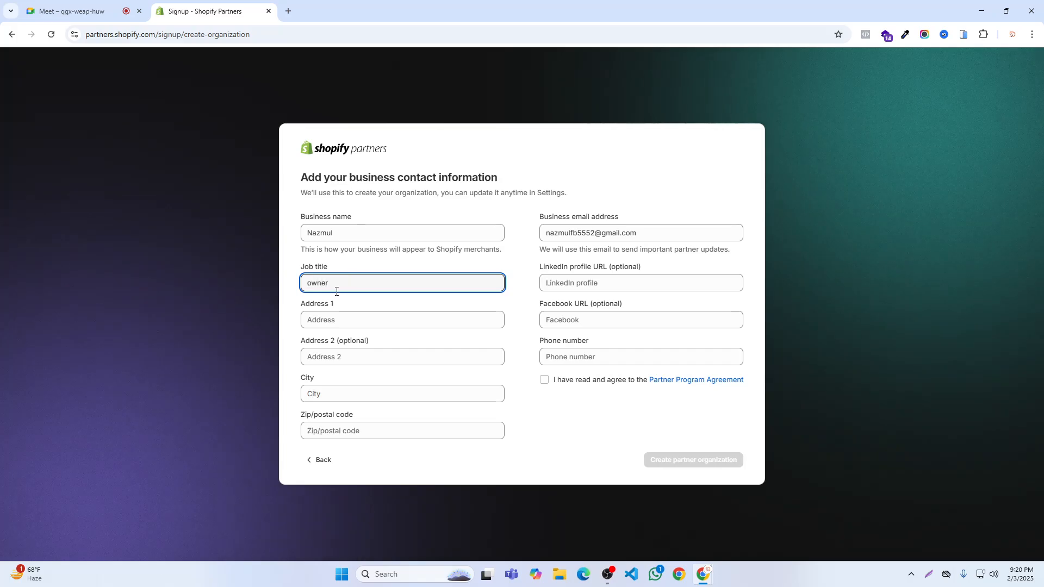
- Fill in the business address from the saved suggestion and agree to the Partner Program Agreement, declining to save the address in the browser
left_click(340, 318)
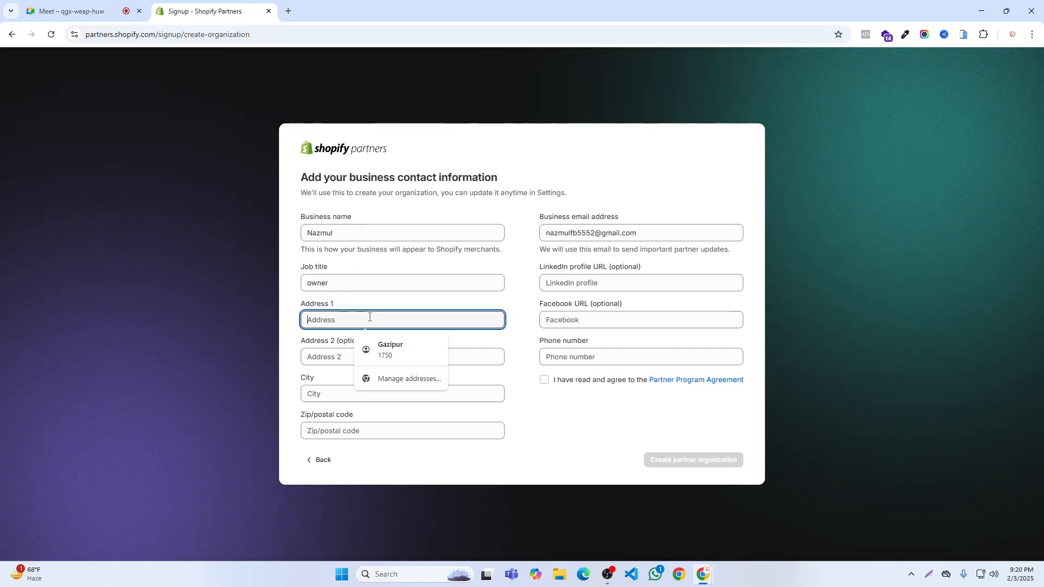
left_click(397, 346)
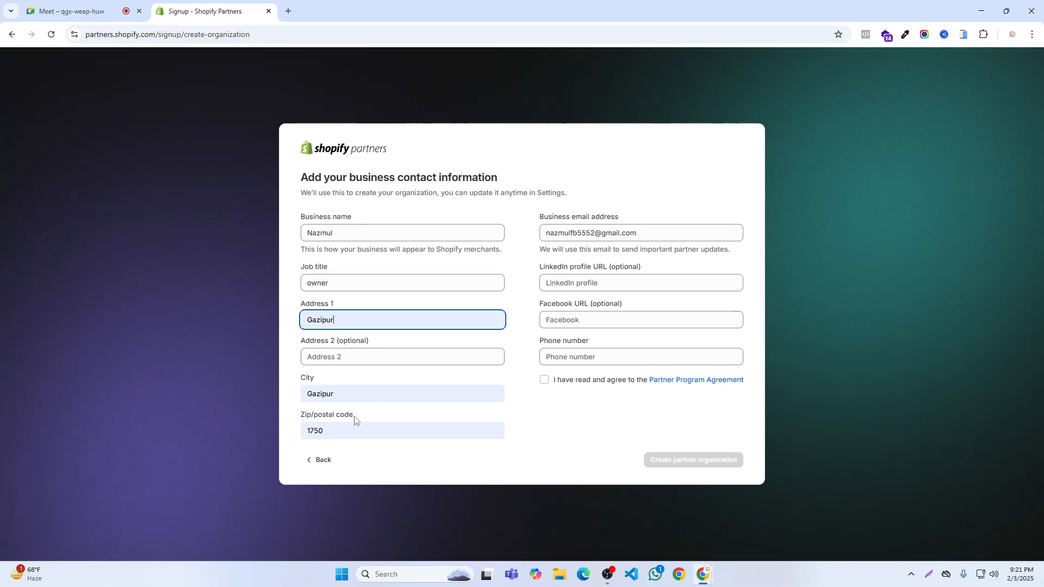
left_click(544, 380)
left_click(665, 464)
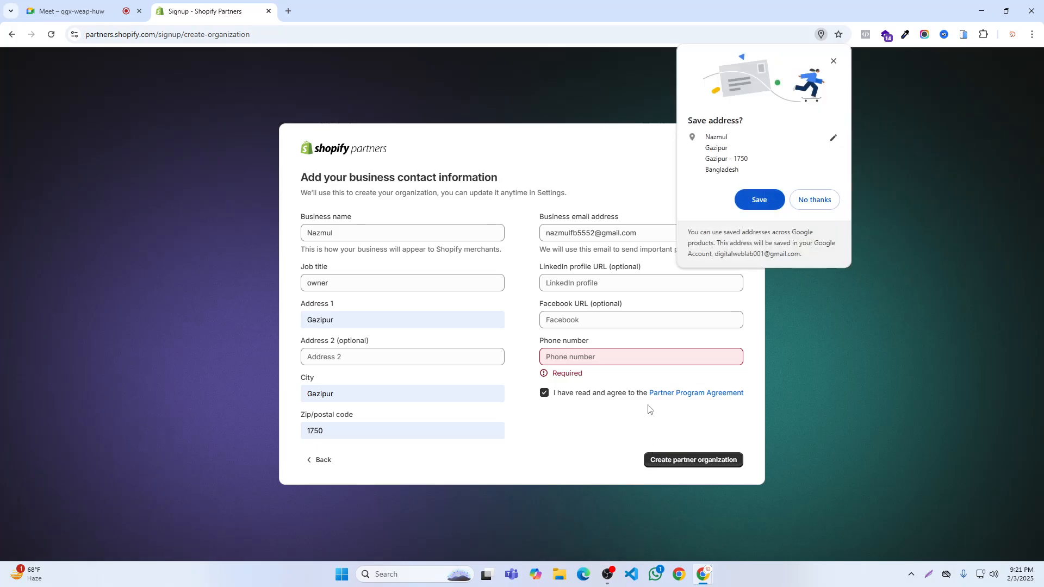
left_click(814, 199)
- Enter the business phone number and create the partner organization
left_click(638, 355)
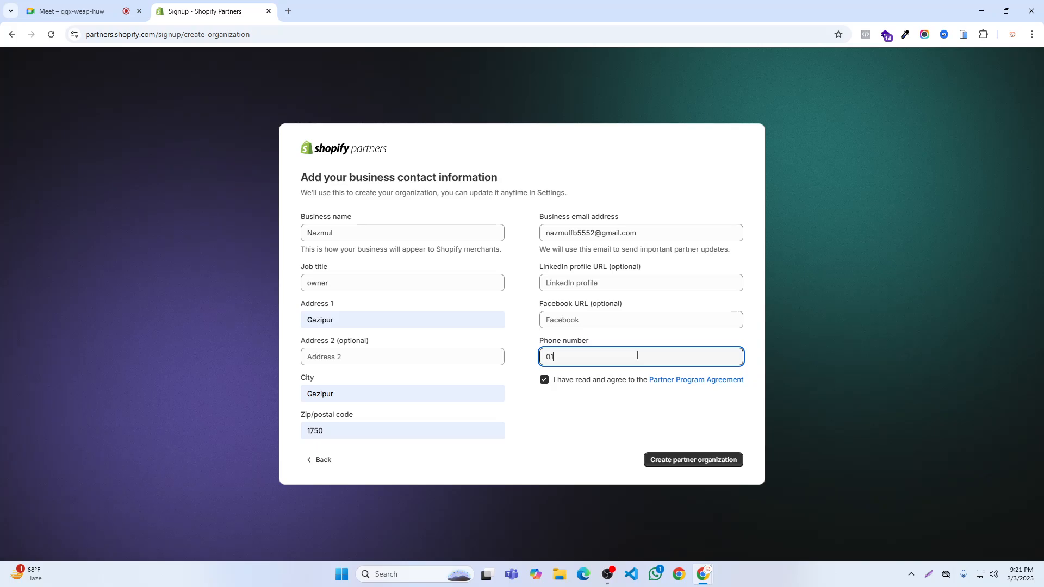
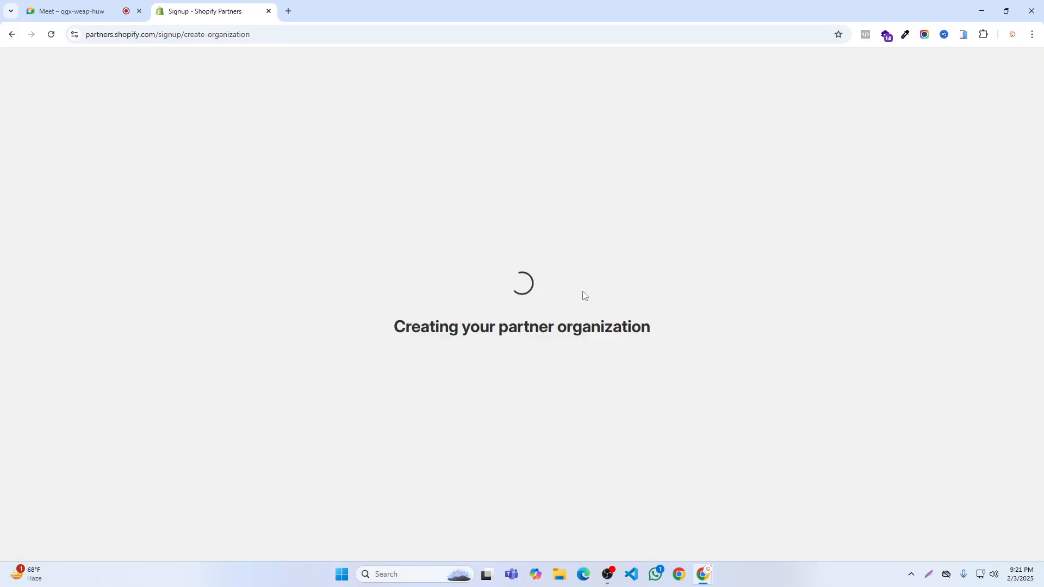
left_click(731, 460)
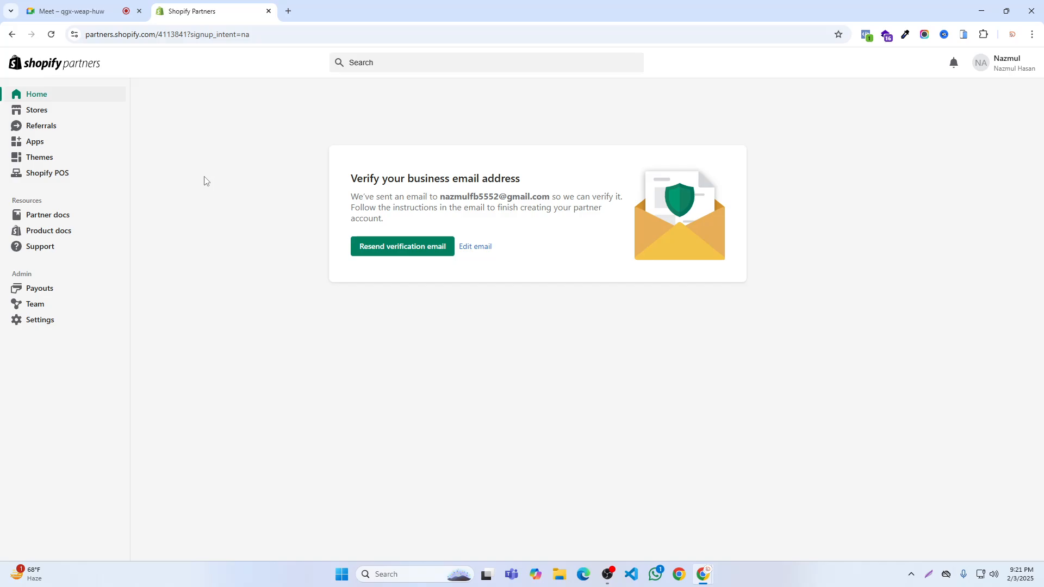
- Reload the partner dashboard and look through the Get started tasks down to the Stores section
left_click(54, 37)
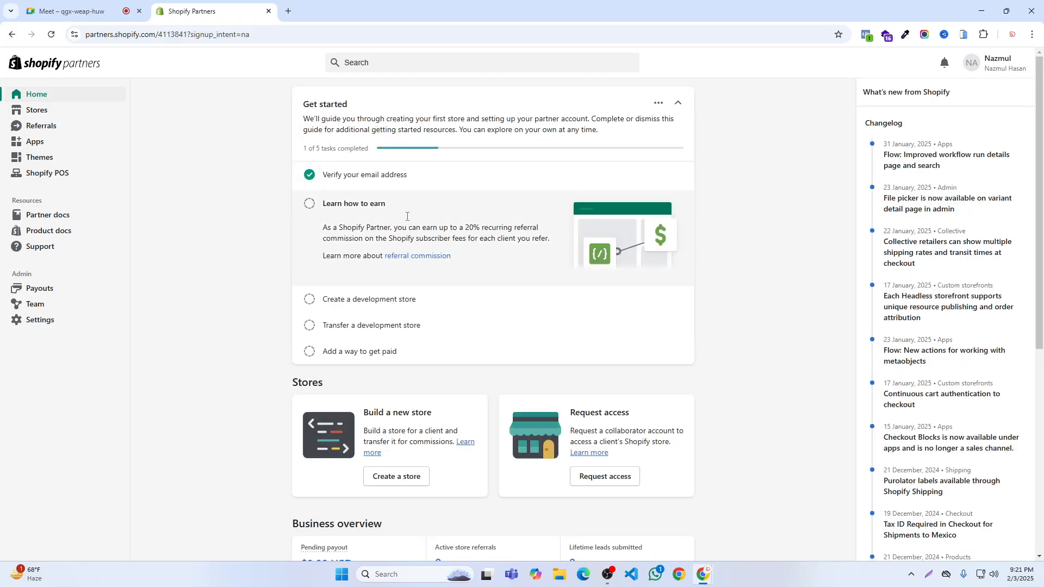
scroll(459, 292, "down", 1)
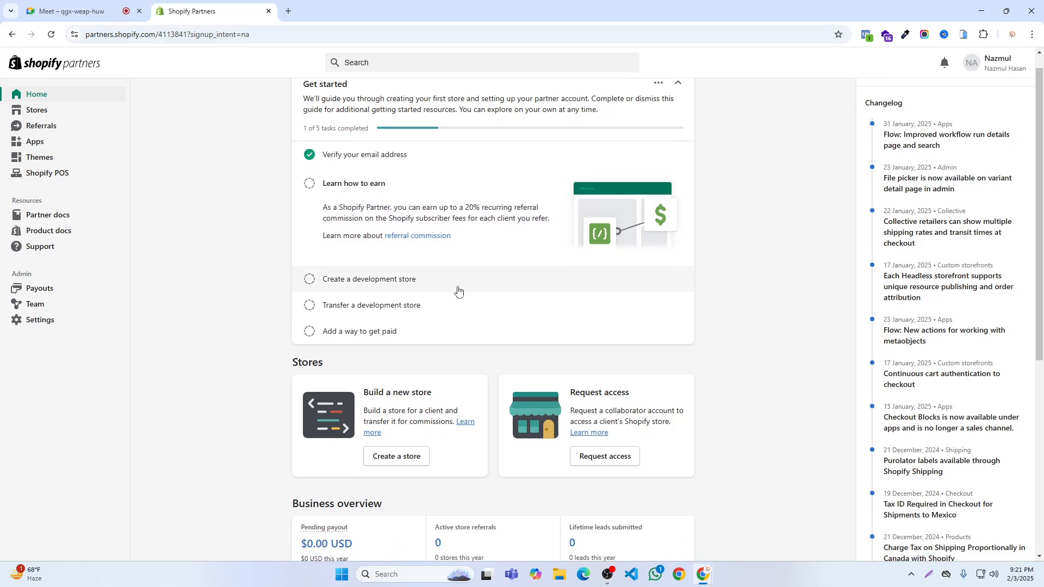
scroll(466, 289, "up", 1)
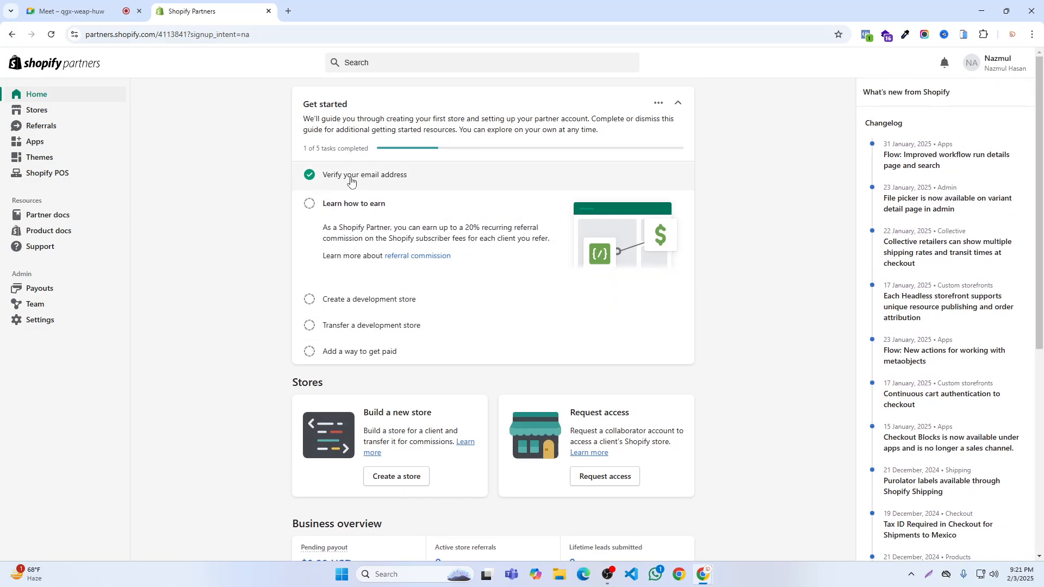
scroll(356, 289, "down", 5)
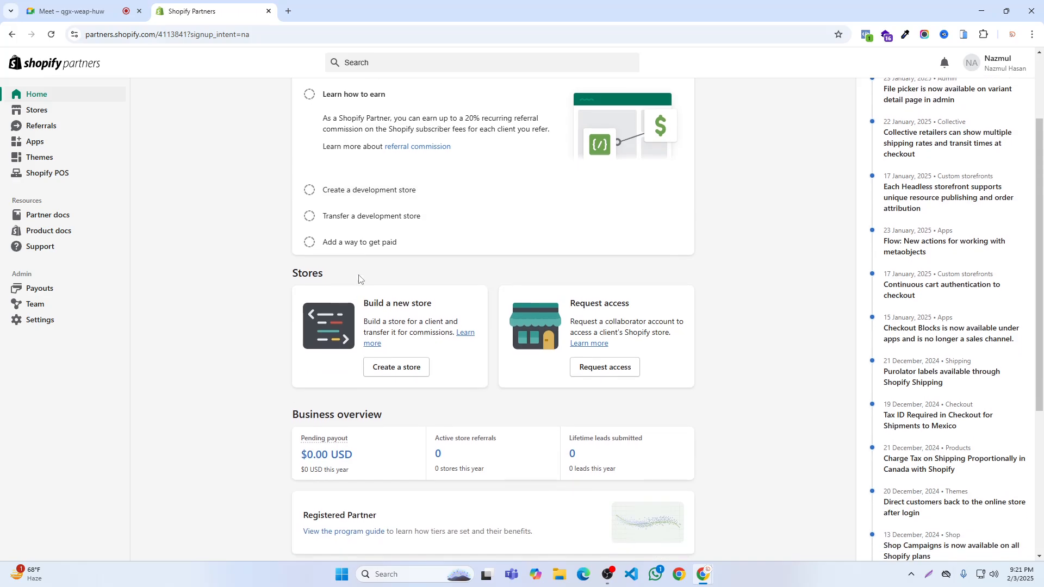
- Outline the Build a new store card and the Request access card one after the other in a screen capture, and discard the capture
left_click(926, 575)
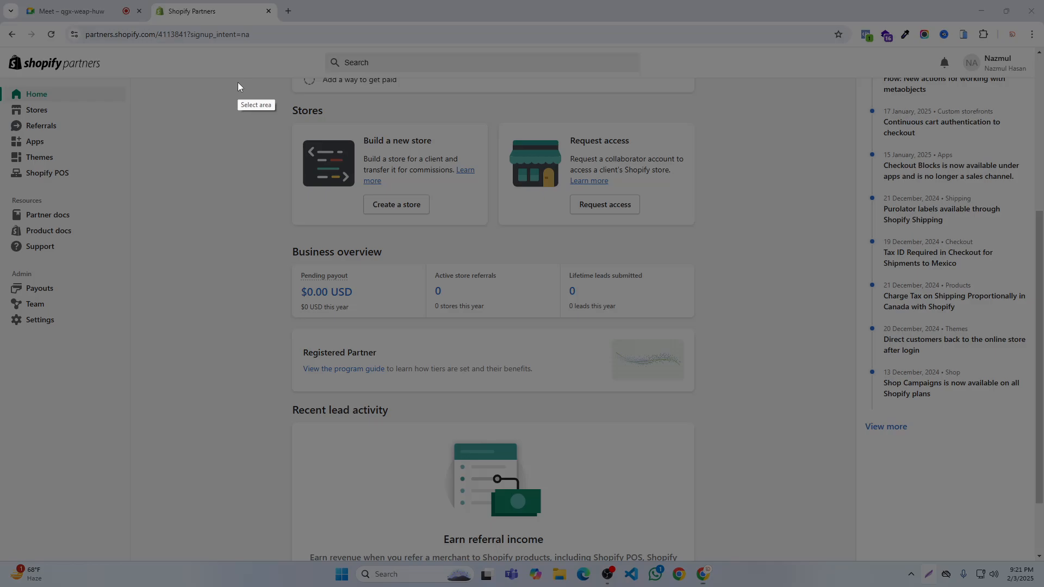
mouse_move(237, 82)
left_mouse_down()
mouse_move(728, 322)
mouse_move(740, 281)
left_mouse_up()
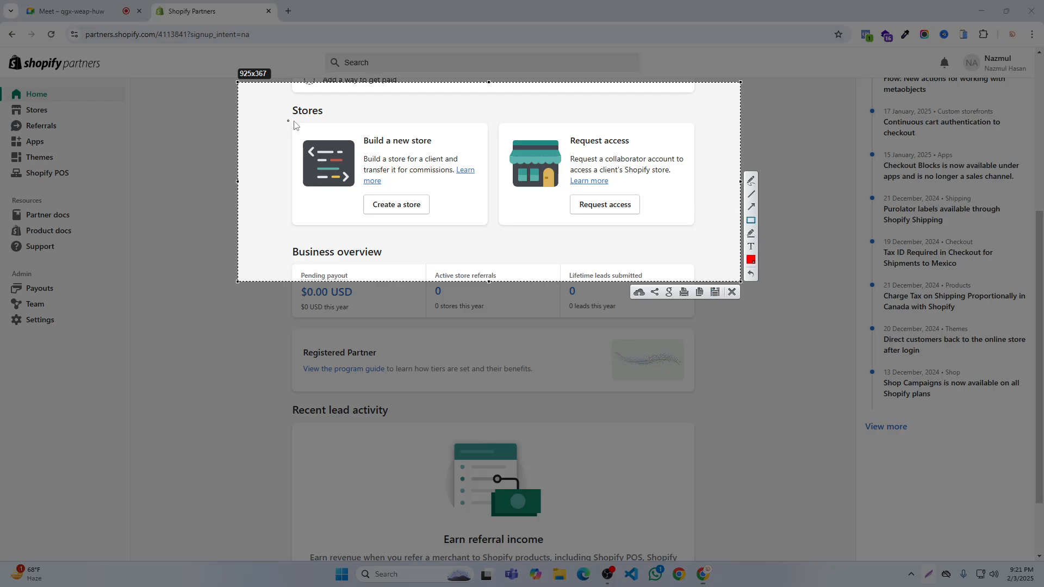
mouse_move(282, 97)
left_mouse_down()
mouse_move(501, 234)
mouse_move(489, 242)
left_mouse_up()
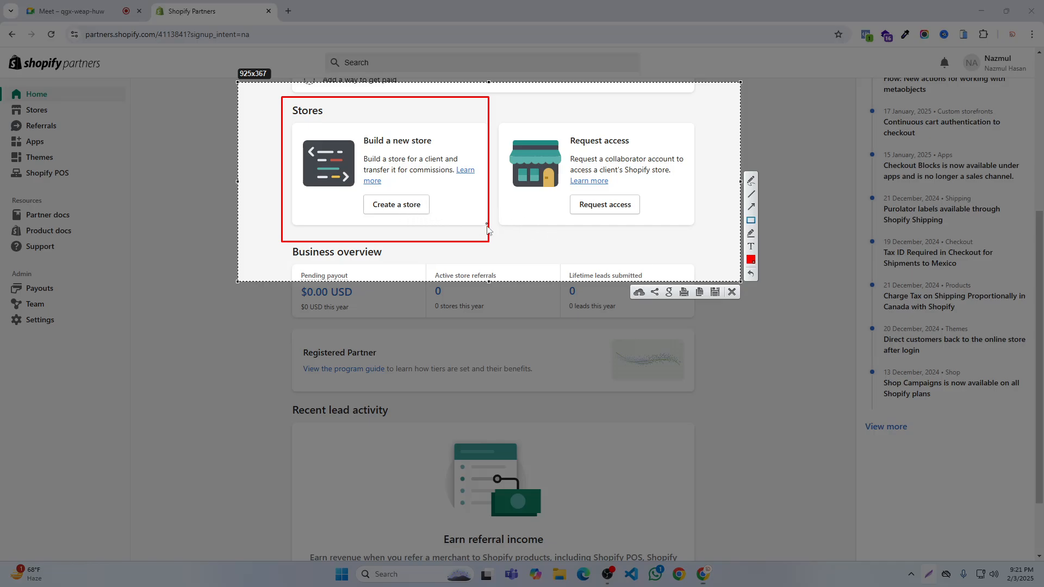
left_click(751, 276)
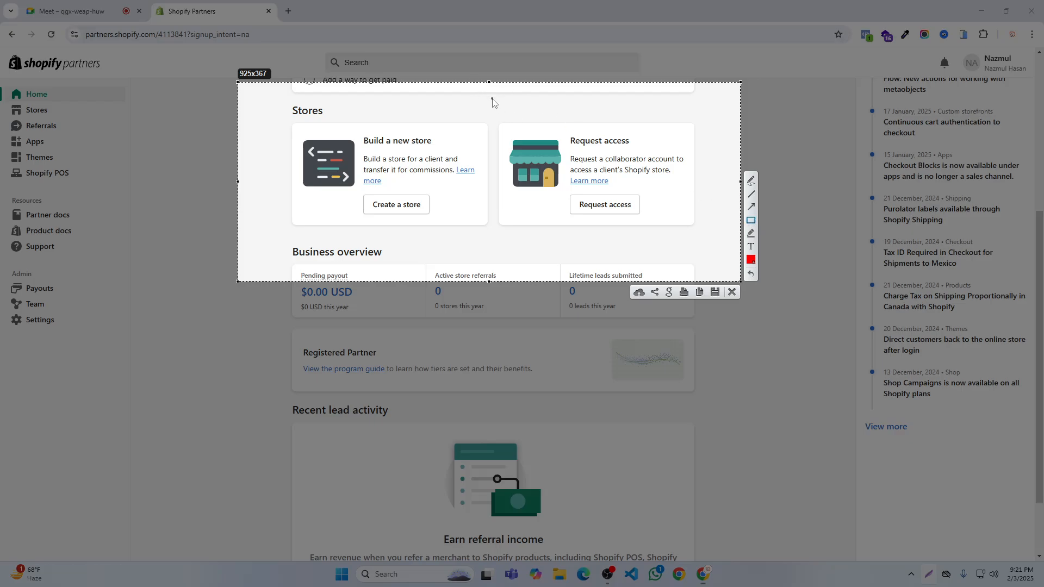
mouse_move(492, 97)
left_mouse_down()
mouse_move(601, 217)
mouse_move(714, 254)
left_mouse_up()
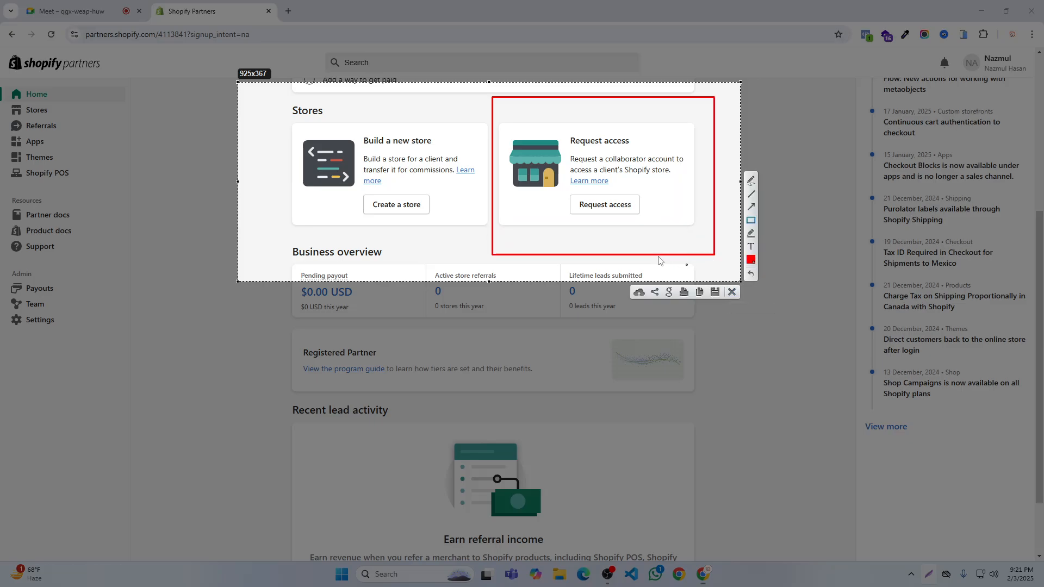
left_click(731, 292)
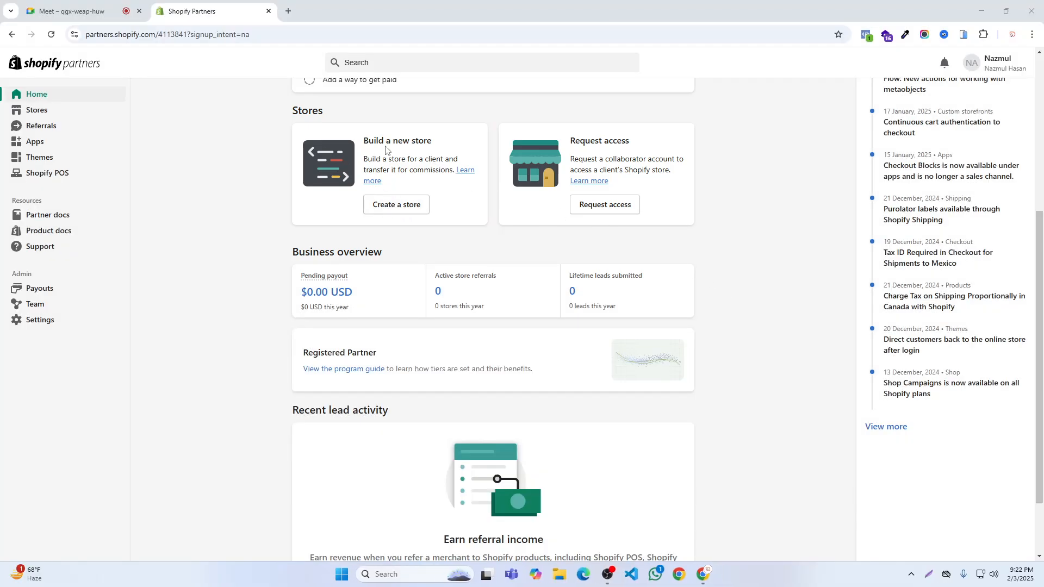
- Check the participants in the Google Meet call and return to the Shopify Partners dashboard
left_click(67, 11)
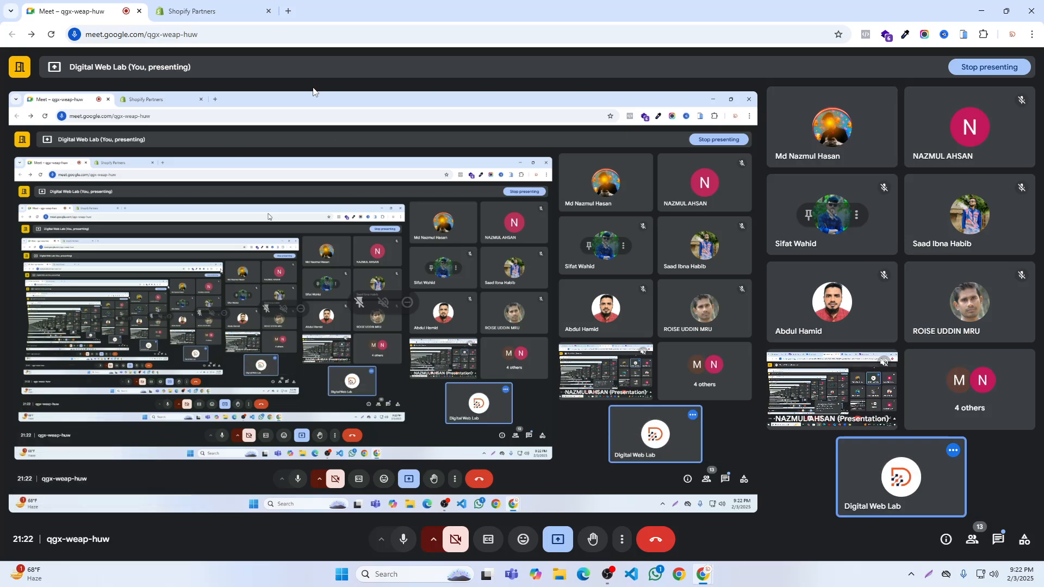
left_click(213, 5)
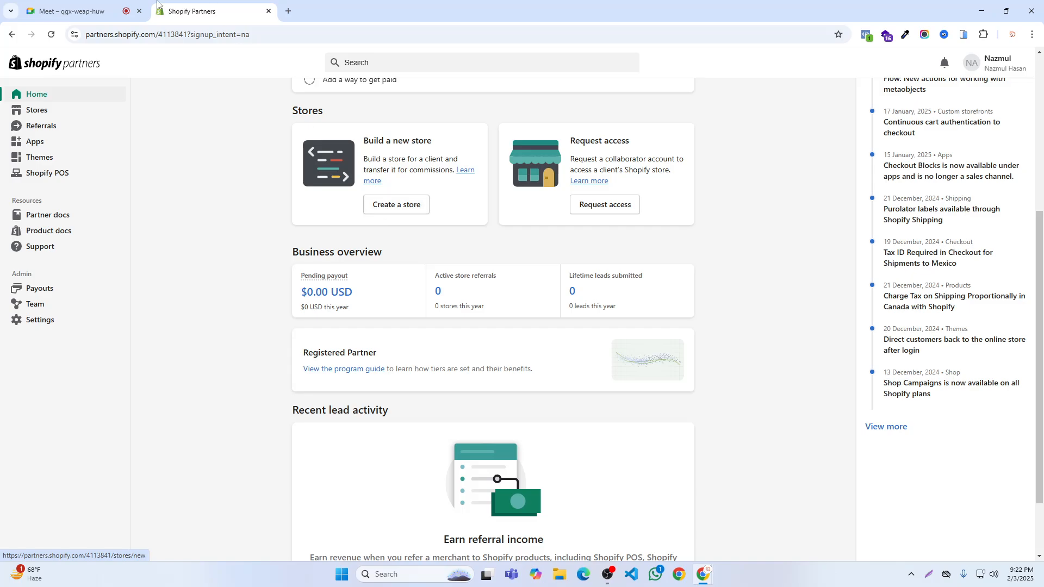
left_click(107, 5)
mouse_move(835, 150)
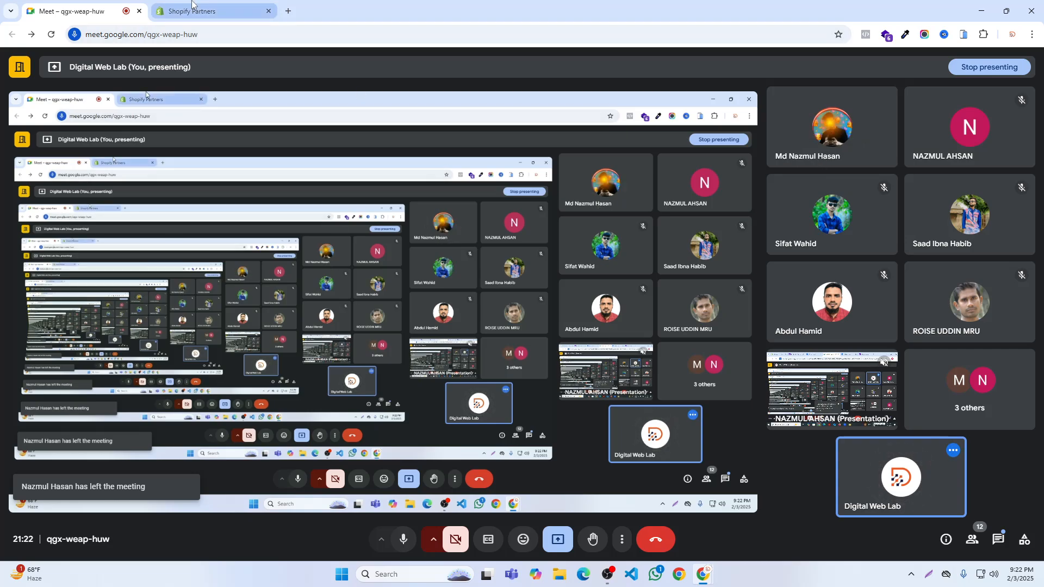
left_click(212, 12)
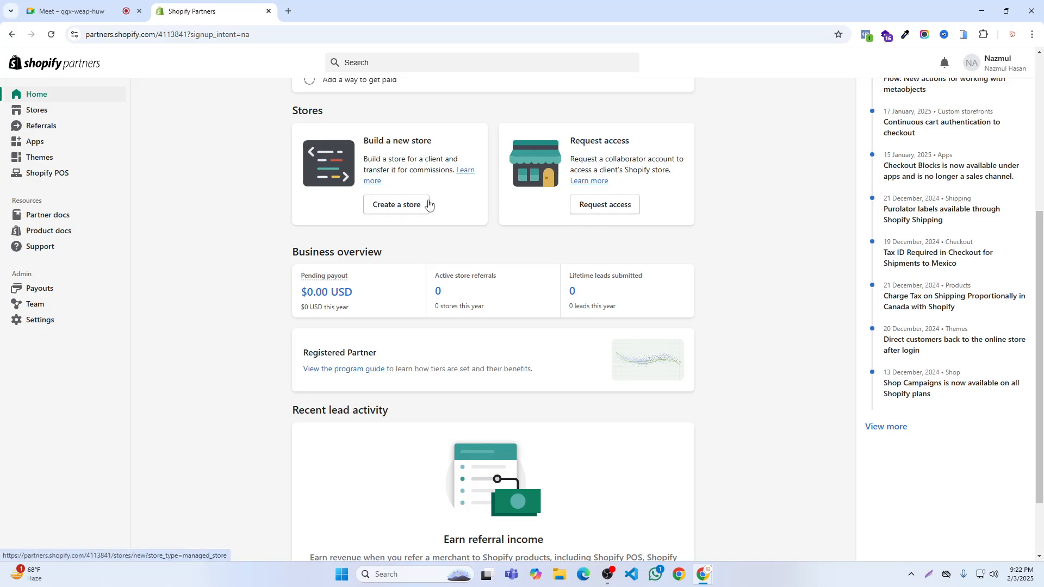
- Start a new development store for a client and name it with the participant's first name followed by 3990
left_click(406, 206)
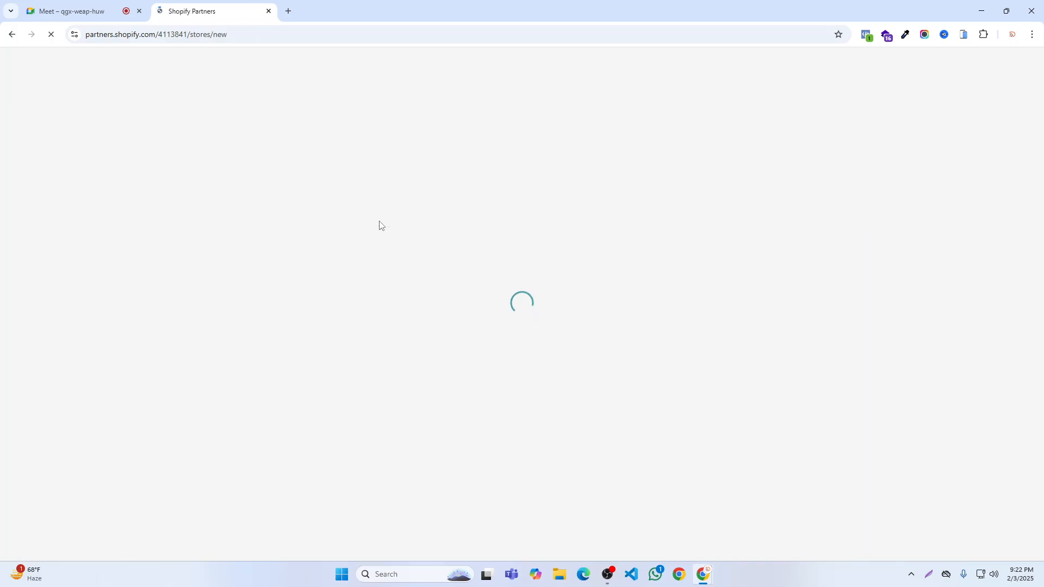
scroll(430, 223, "down", 3)
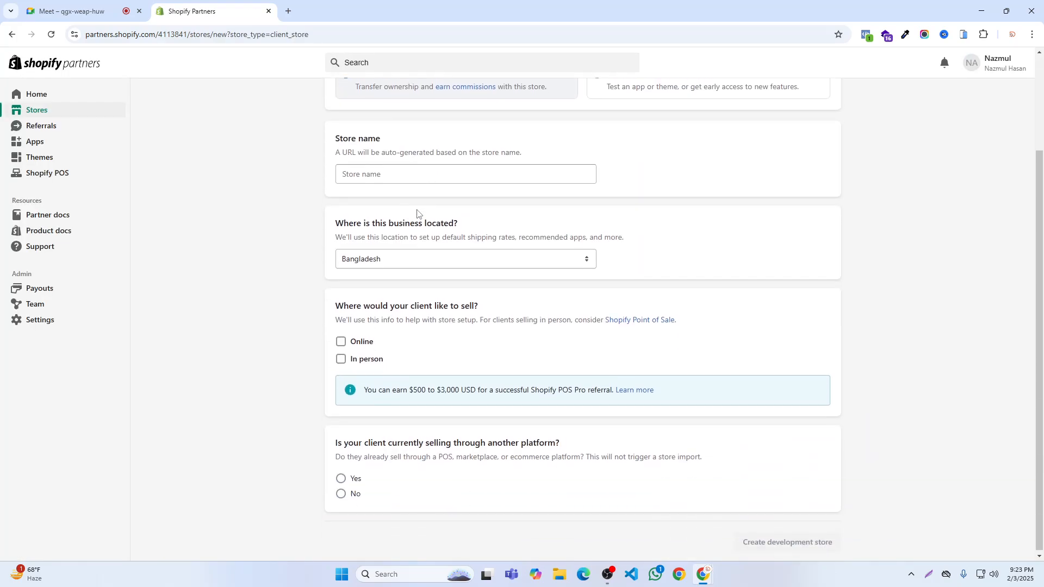
left_click(383, 173)
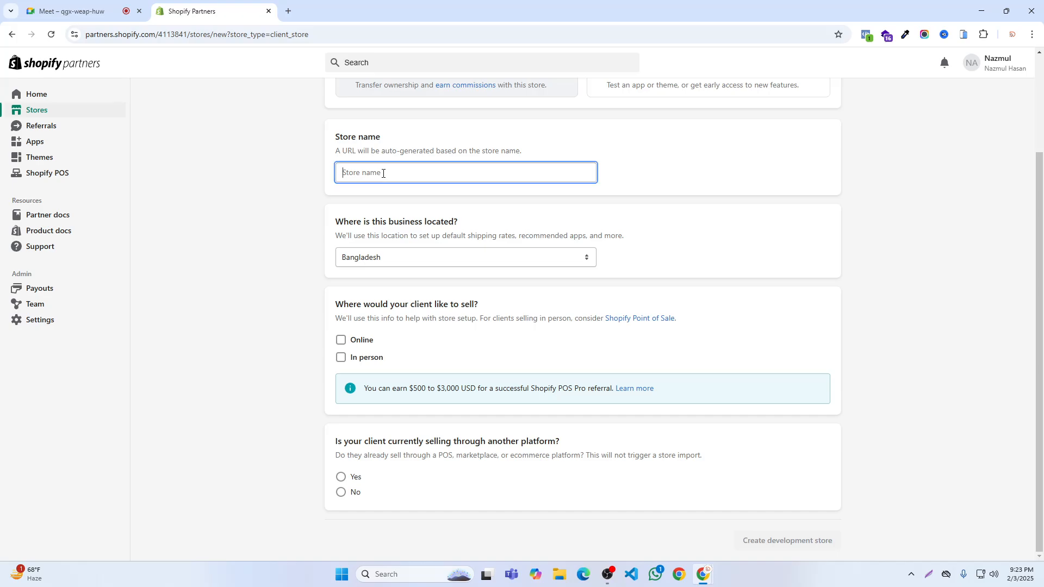
type("Nazmul")
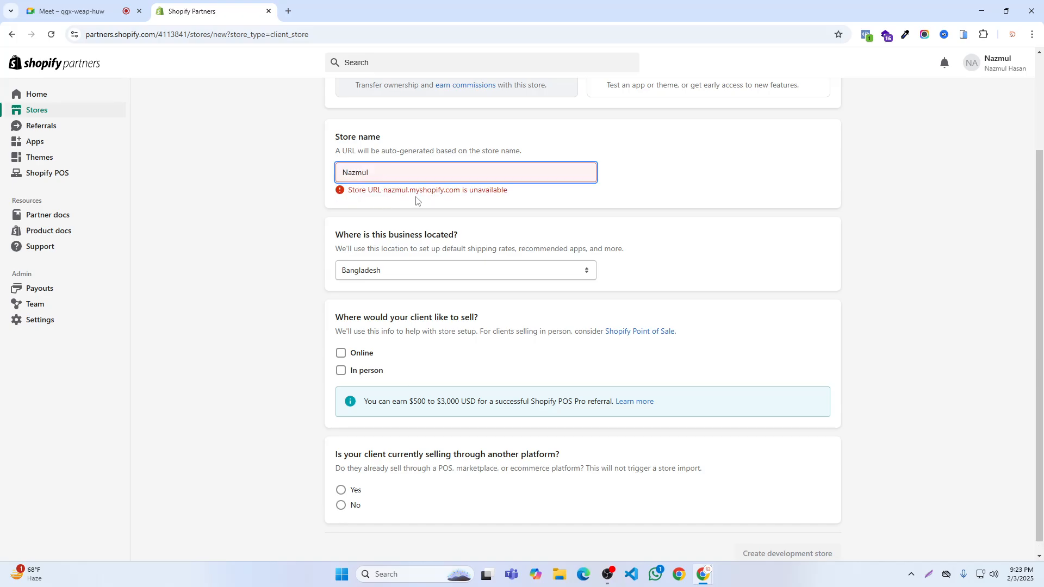
type("1")
key("BackSpace")
key("BackSpace")
key("BackSpace")
type("3")
key("BackSpace")
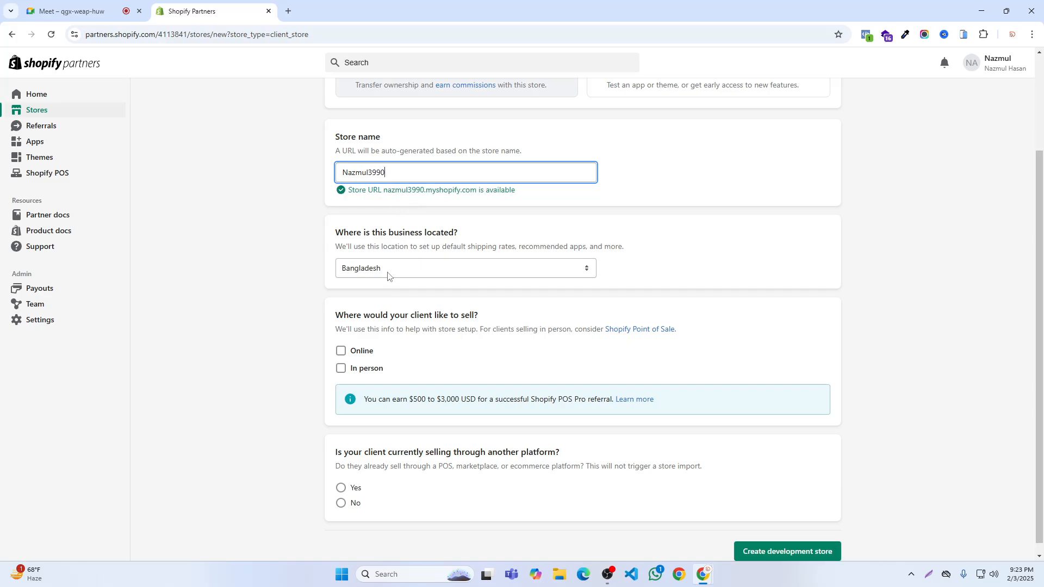
- Set the client to sell Online and answer Yes to currently selling through another platform
scroll(381, 279, "down", 1)
left_click(362, 341)
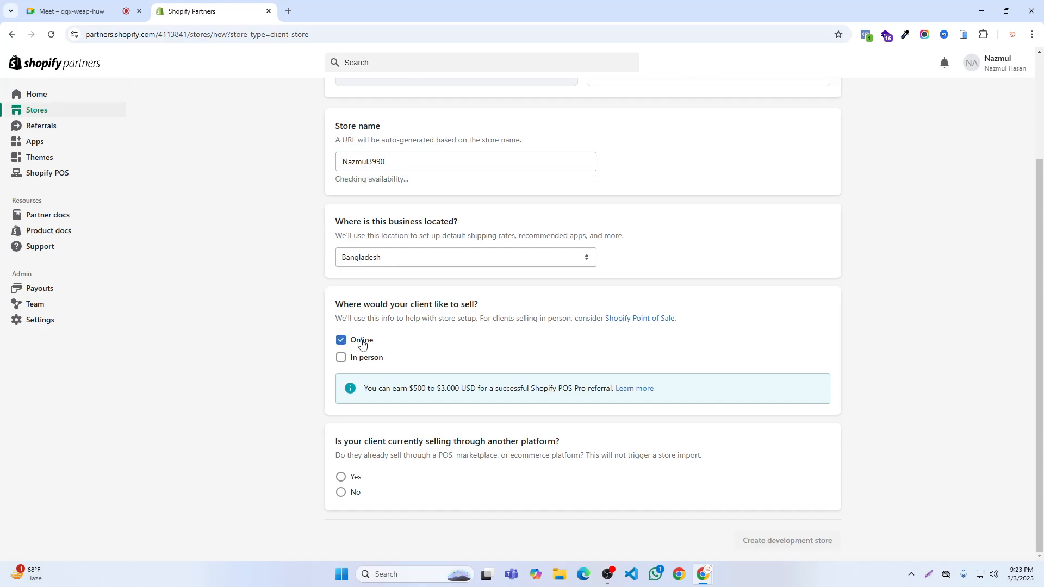
left_click(342, 478)
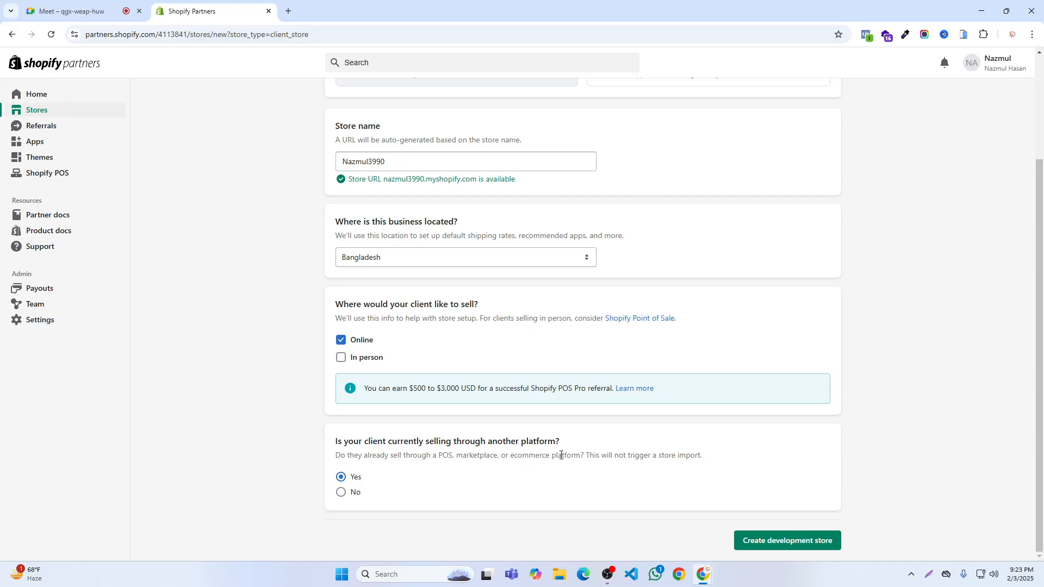
- Outline the client store option and the test-and-build option one after the other in a screen capture, and discard the capture
scroll(566, 435, "up", 3)
scroll(567, 433, "down", 2)
scroll(569, 432, "up", 2)
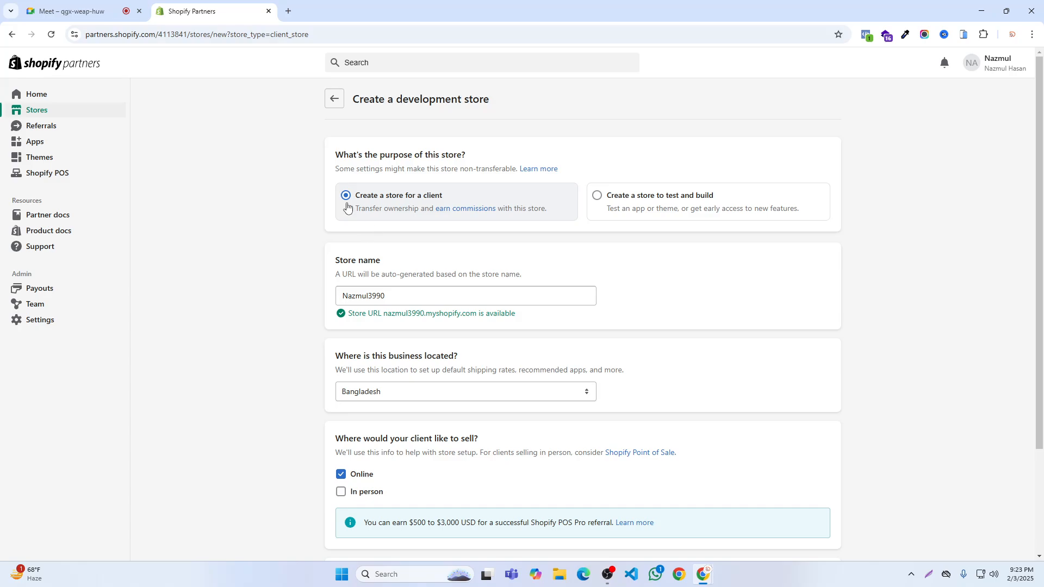
left_click(928, 574)
mouse_move(306, 112)
left_mouse_down()
mouse_move(981, 362)
mouse_move(849, 313)
left_mouse_up()
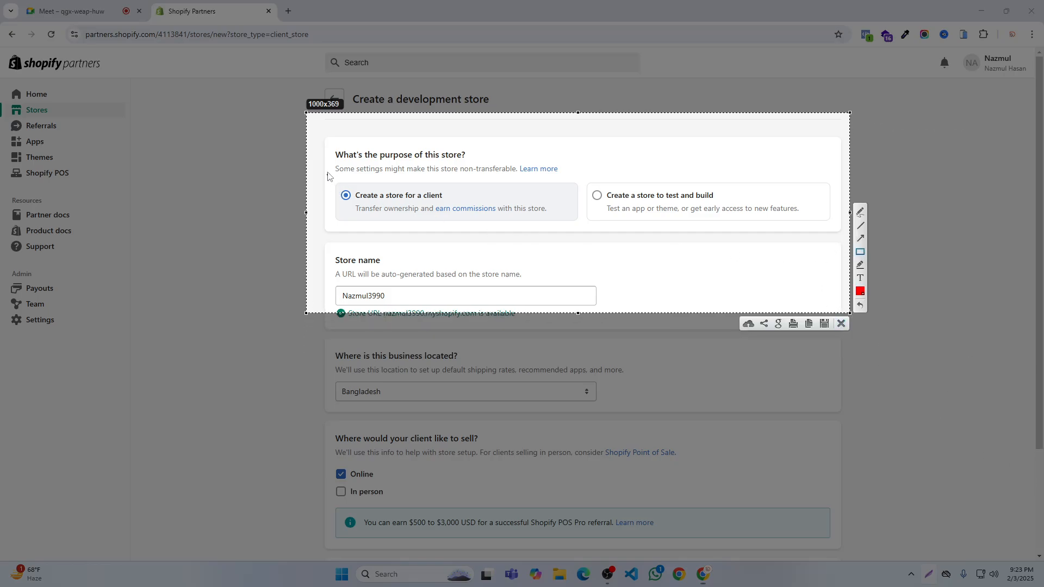
mouse_move(328, 166)
left_mouse_down()
mouse_move(513, 244)
mouse_move(577, 251)
left_mouse_up()
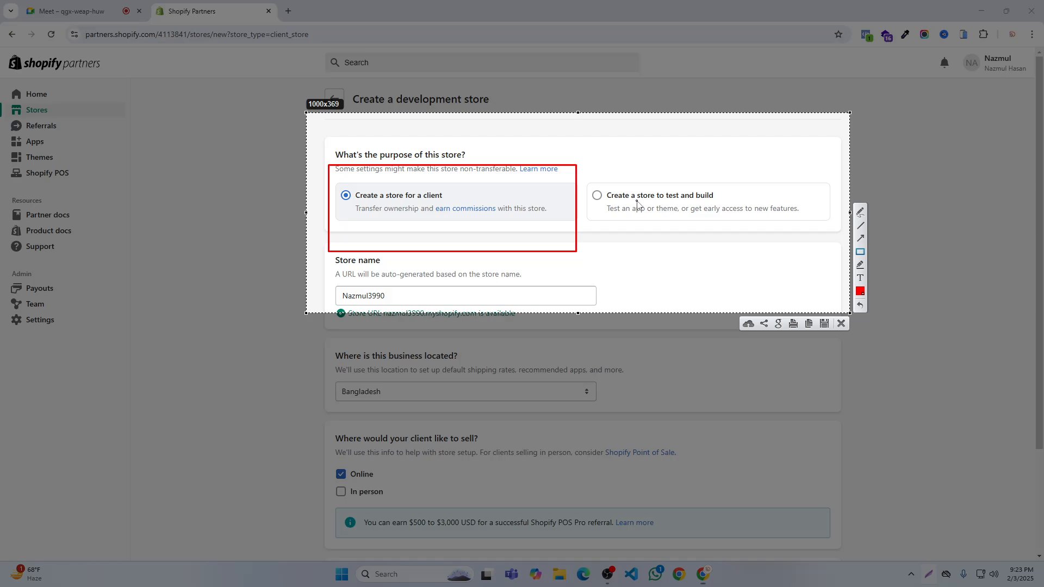
left_click(860, 305)
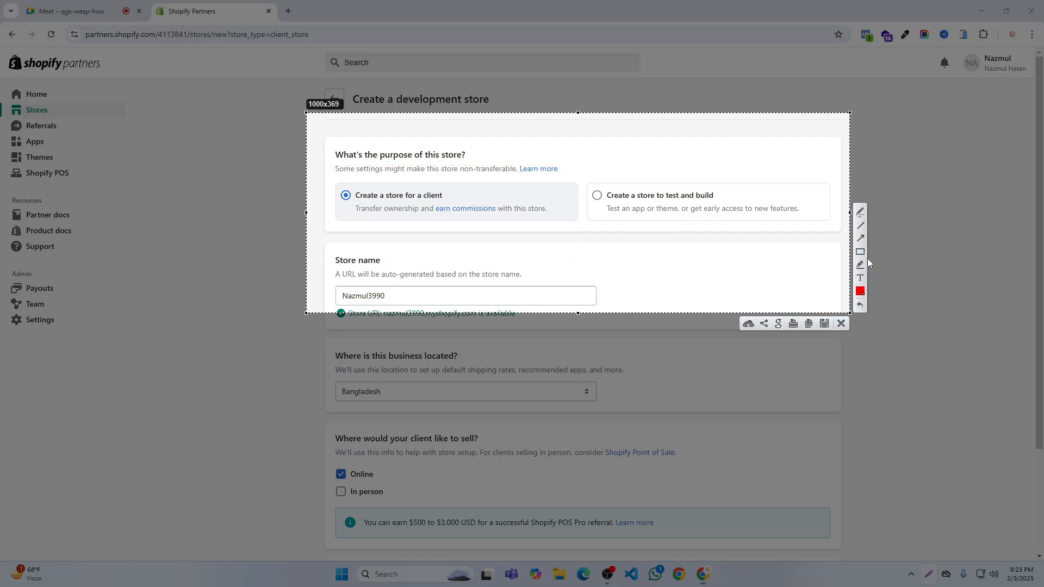
mouse_move(587, 157)
left_mouse_down()
mouse_move(816, 263)
mouse_move(832, 267)
mouse_move(833, 253)
left_mouse_up()
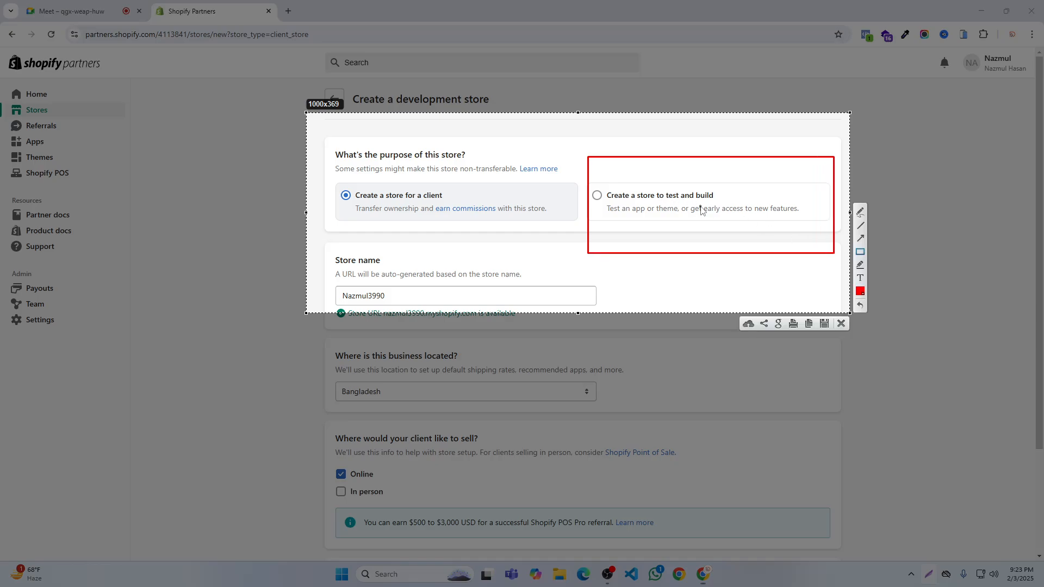
left_click(860, 305)
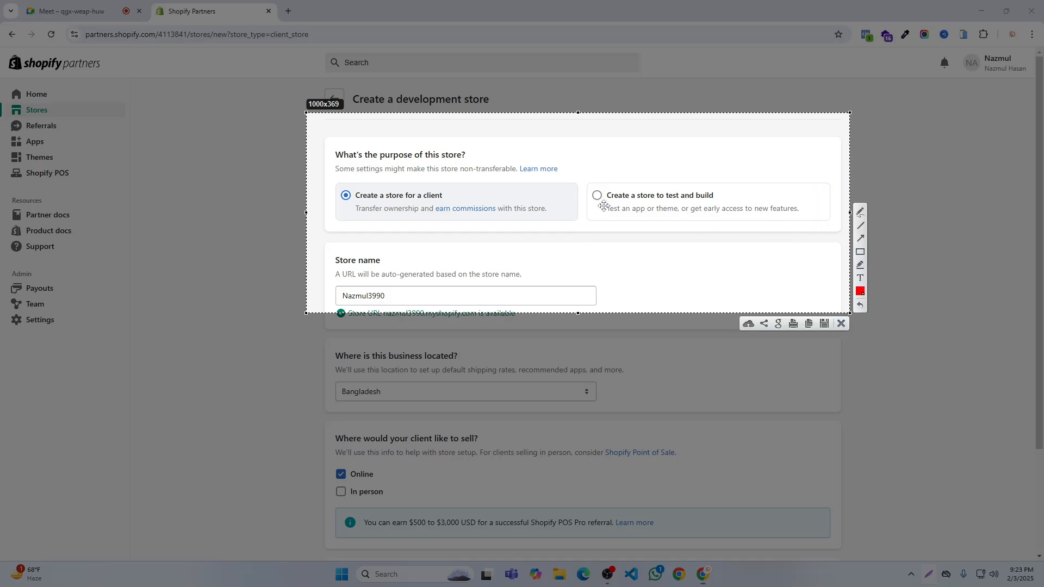
left_click(840, 323)
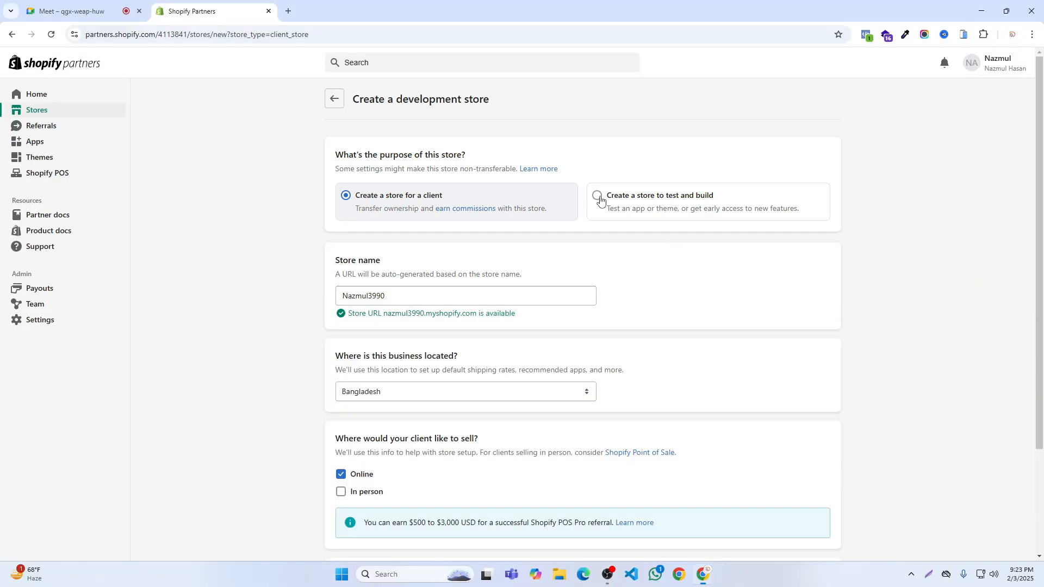
- Switch the purpose to a store to test and build, name it with the participant's first name followed by 33990, and create it
left_click(597, 196)
scroll(425, 249, "down", 1)
left_click(388, 265)
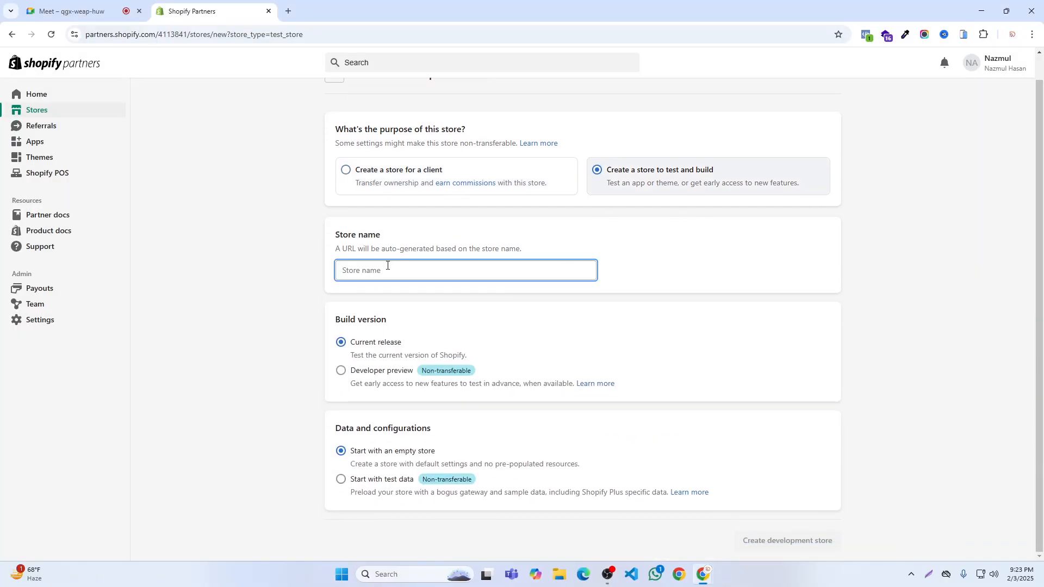
type("Nazmul")
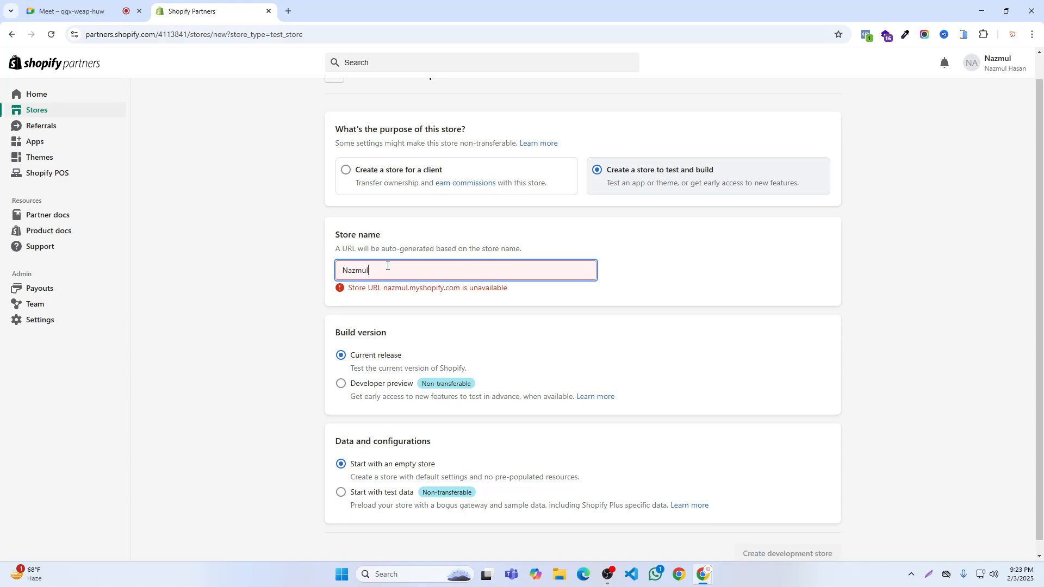
type("33990")
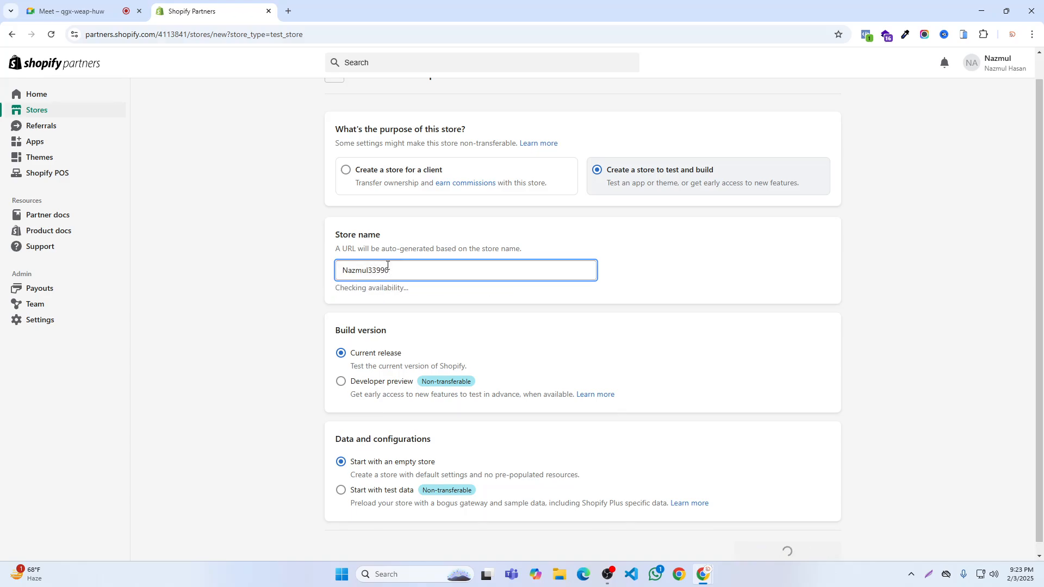
scroll(396, 387, "down", 1)
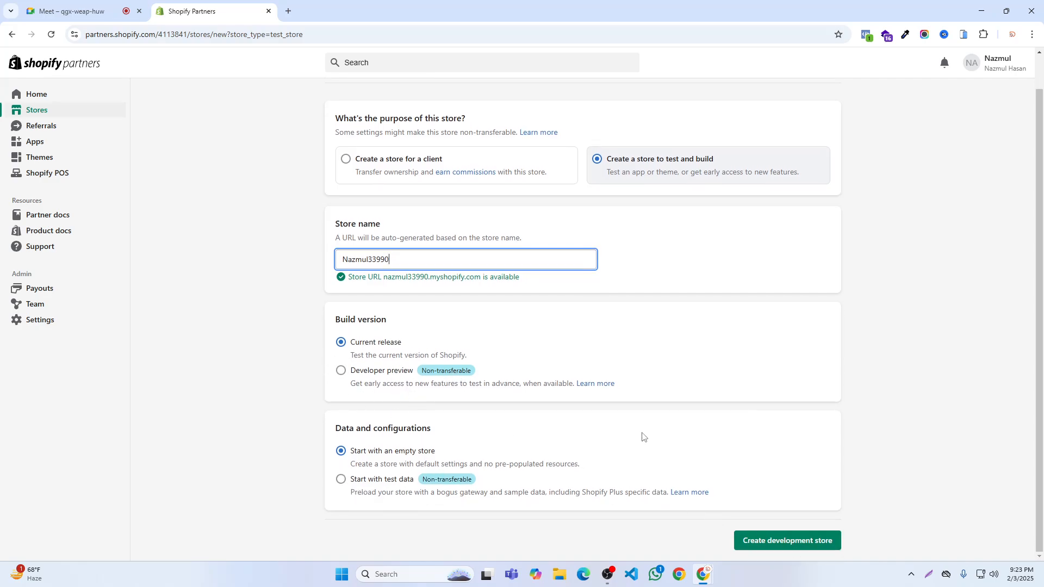
left_click(765, 545)
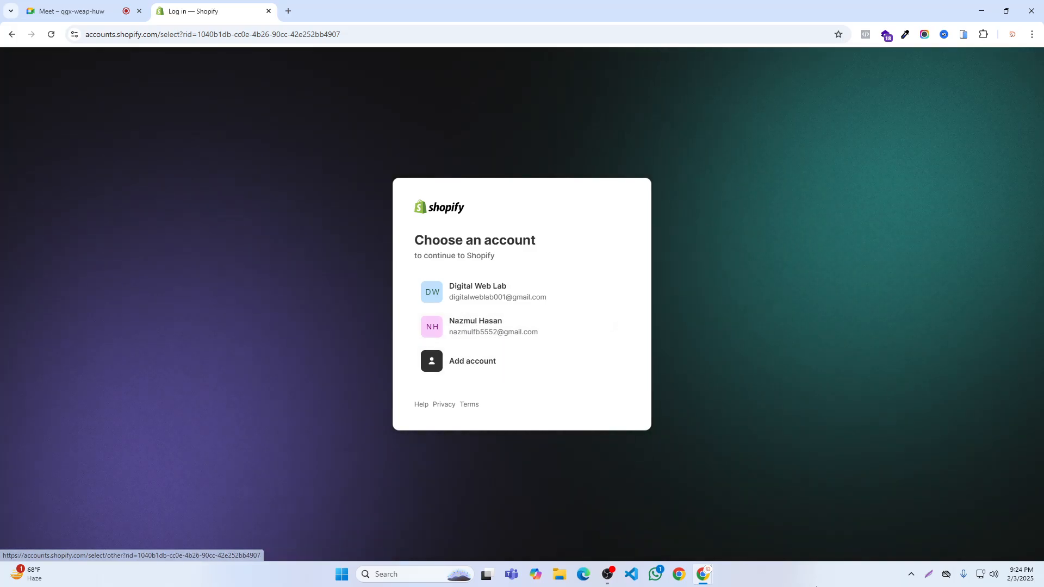
- Frame the participant's account in the Shopify account chooser with a screen capture, and discard the capture
left_click(935, 574)
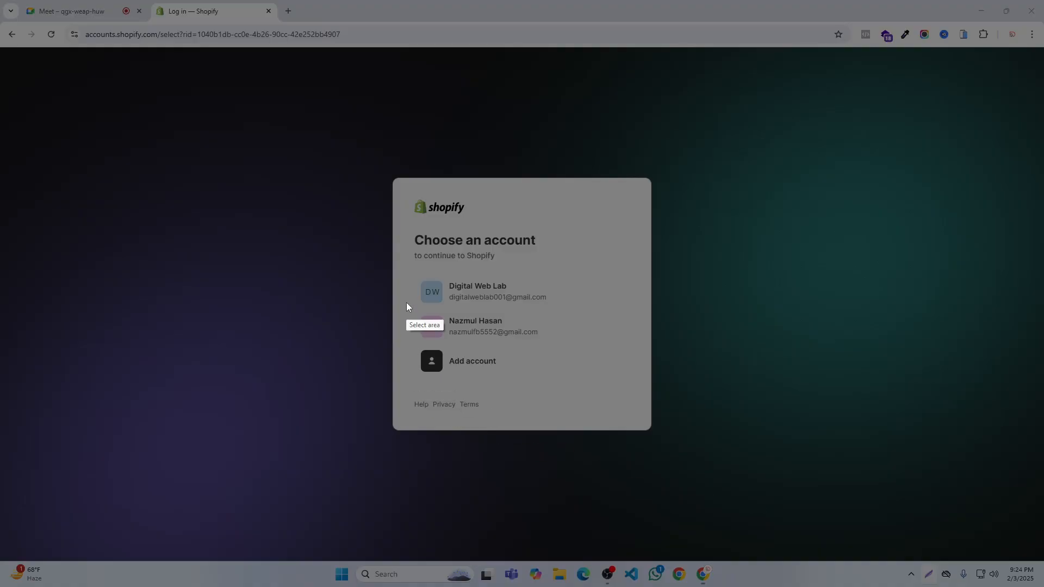
left_click_drag(406, 299, 594, 355)
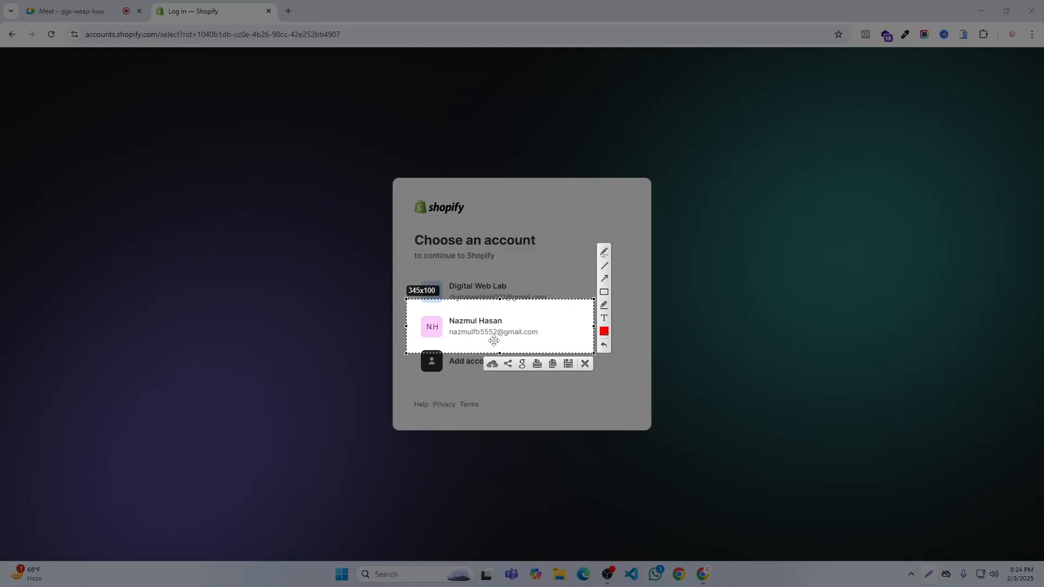
left_click(586, 362)
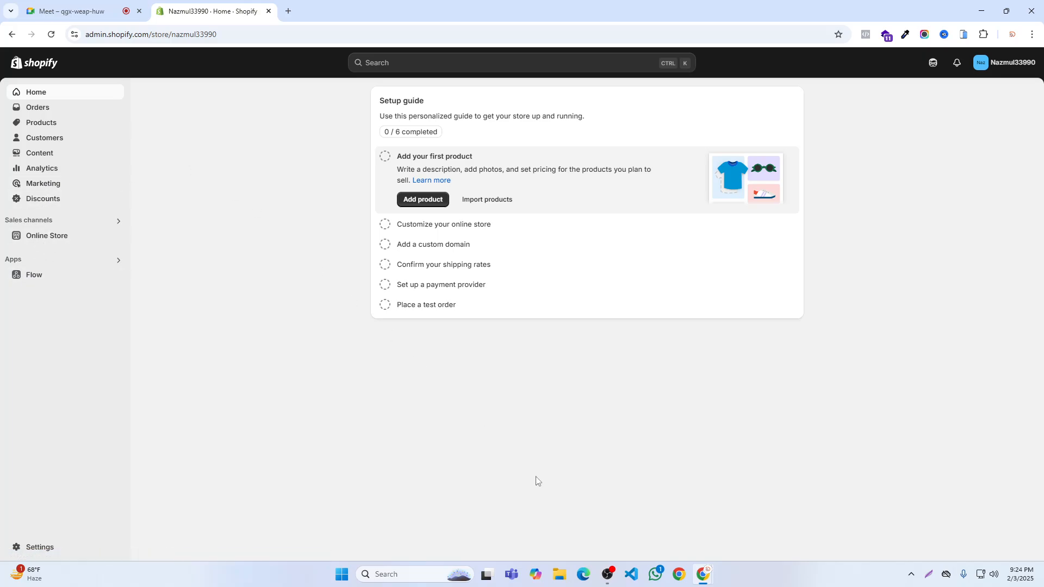
- Open the bookmarked Just1store admin in the Person 1 Chrome profile, postponing the security settings review
left_click(679, 574)
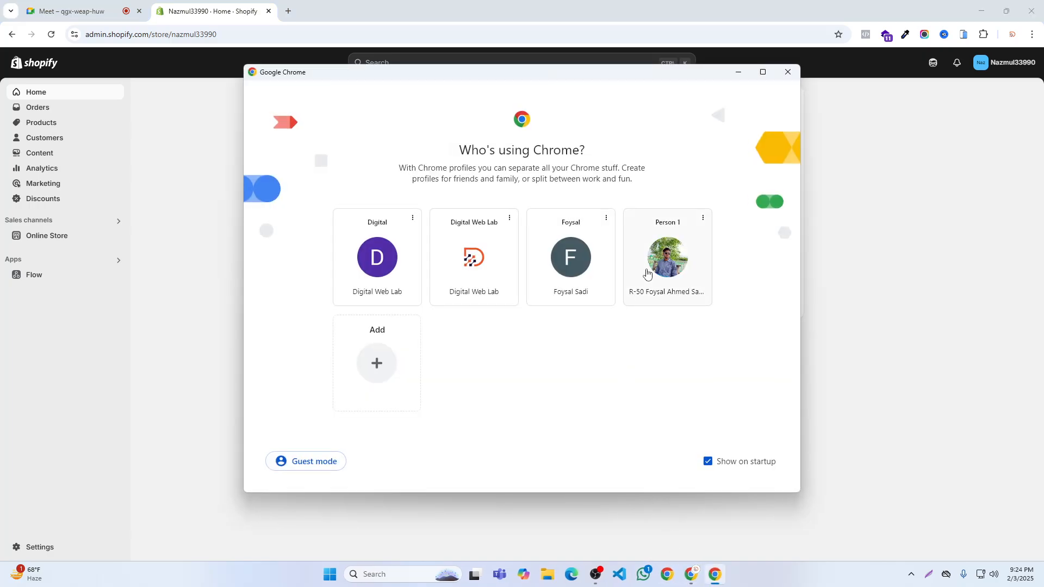
left_click(668, 258)
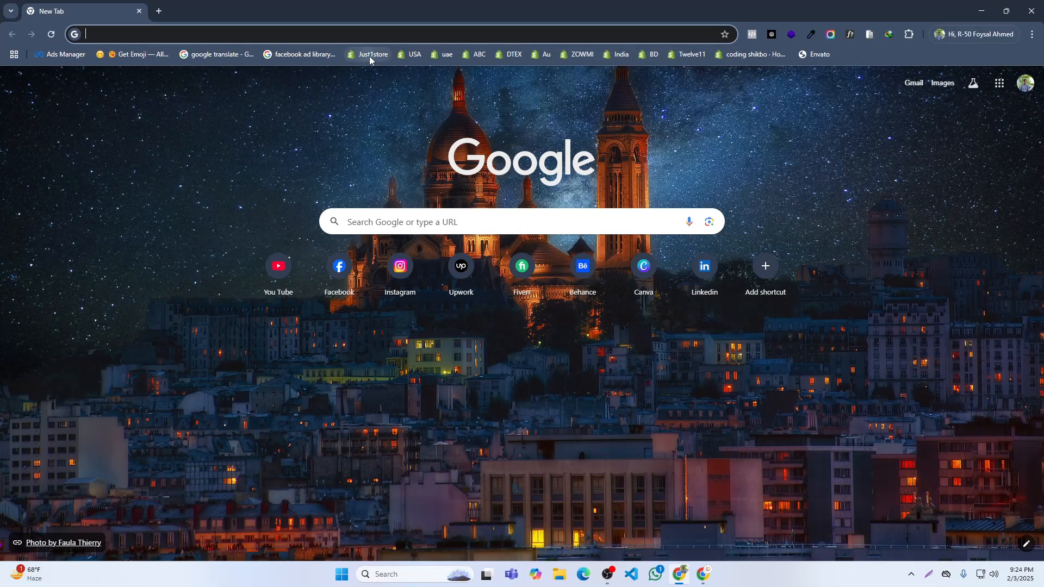
left_click(368, 54)
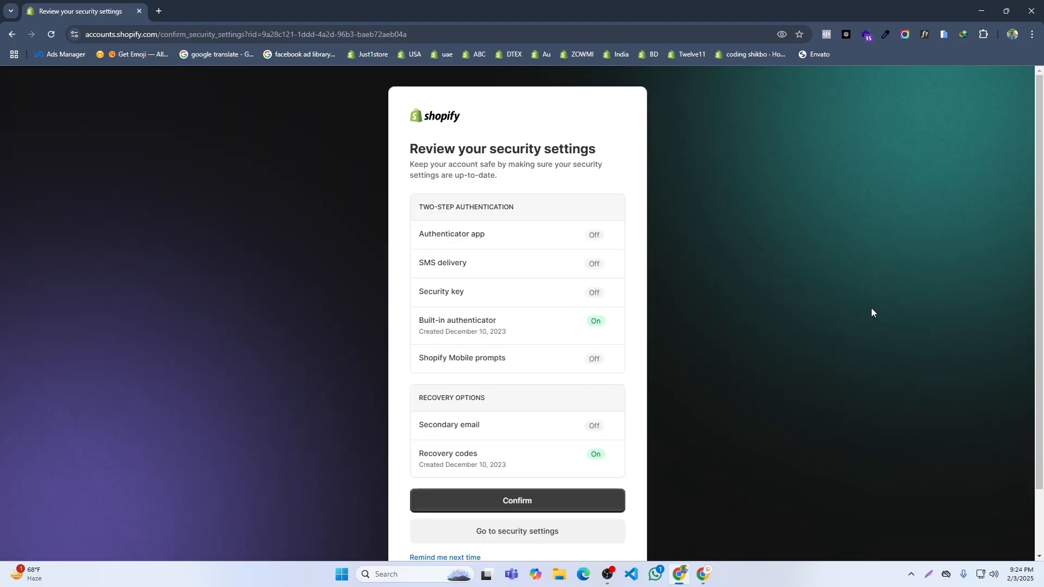
scroll(480, 524, "down", 2)
left_click(465, 482)
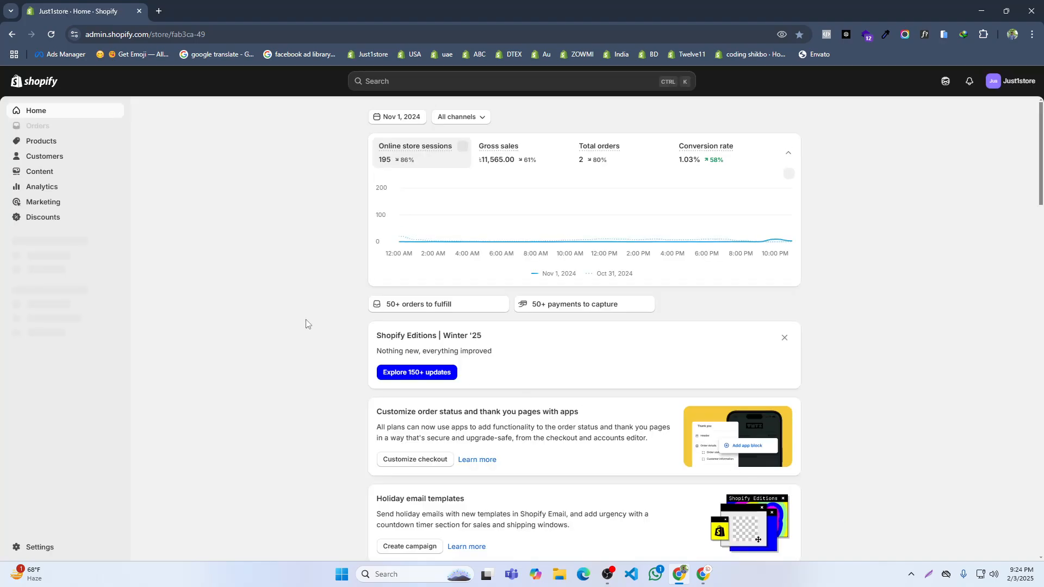
- Frame the Just1store home dashboard in a screen capture, discard the capture, and close that browser window
left_click(929, 574)
left_click_drag(337, 94, 915, 566)
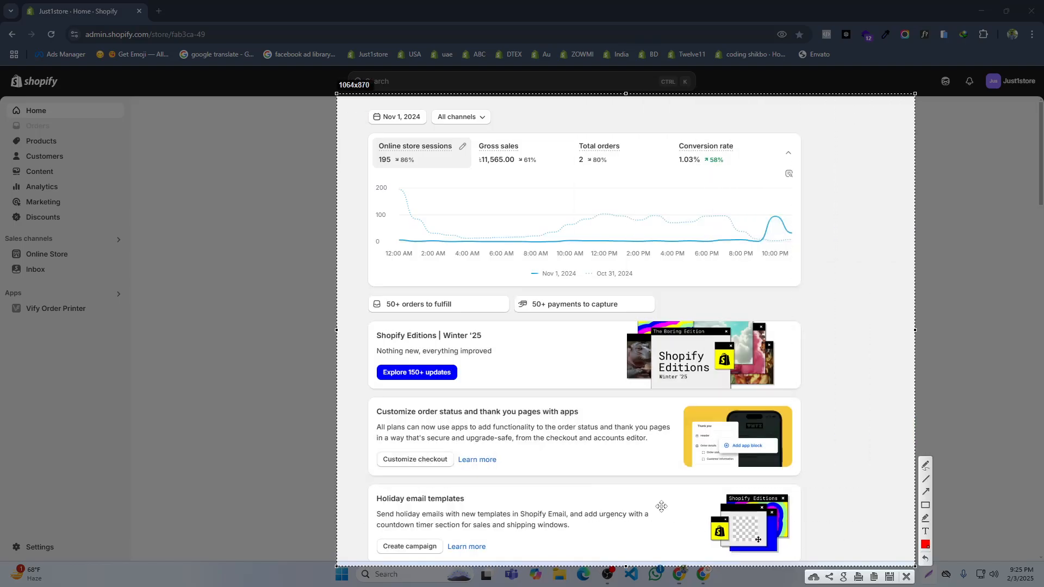
left_click(905, 577)
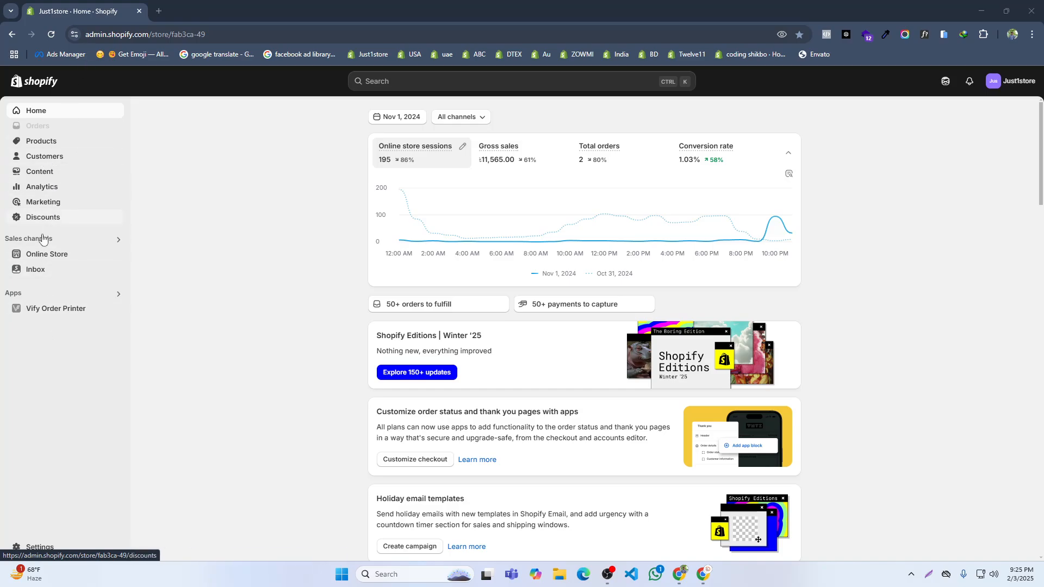
left_click(1031, 11)
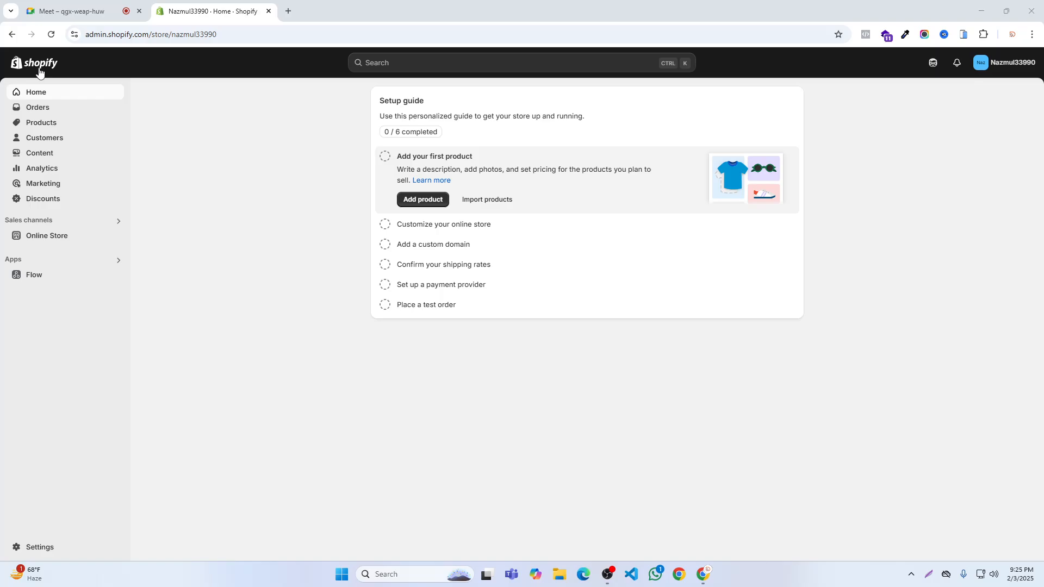
- Check the Google Meet call and return to the new store's Shopify admin
left_click(81, 12)
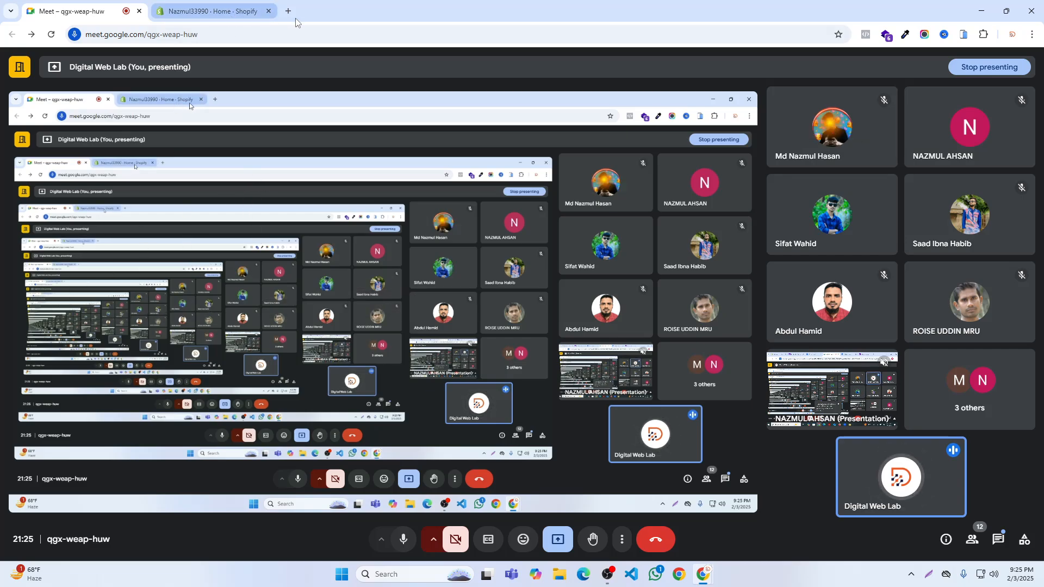
left_click(212, 11)
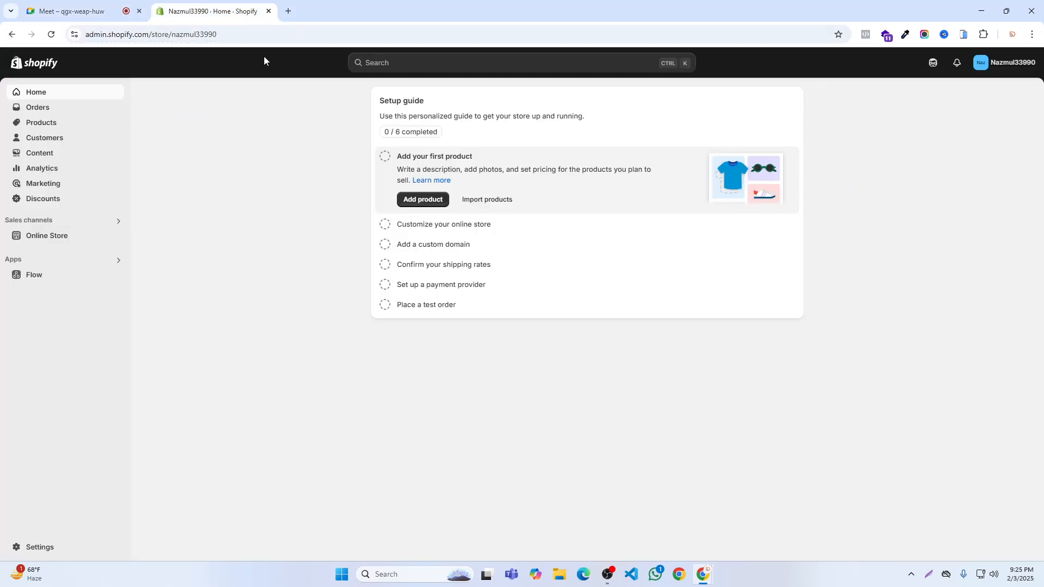
- Bookmark the new store's admin home page, shortening the bookmark name to the participant's first name
left_click(837, 34)
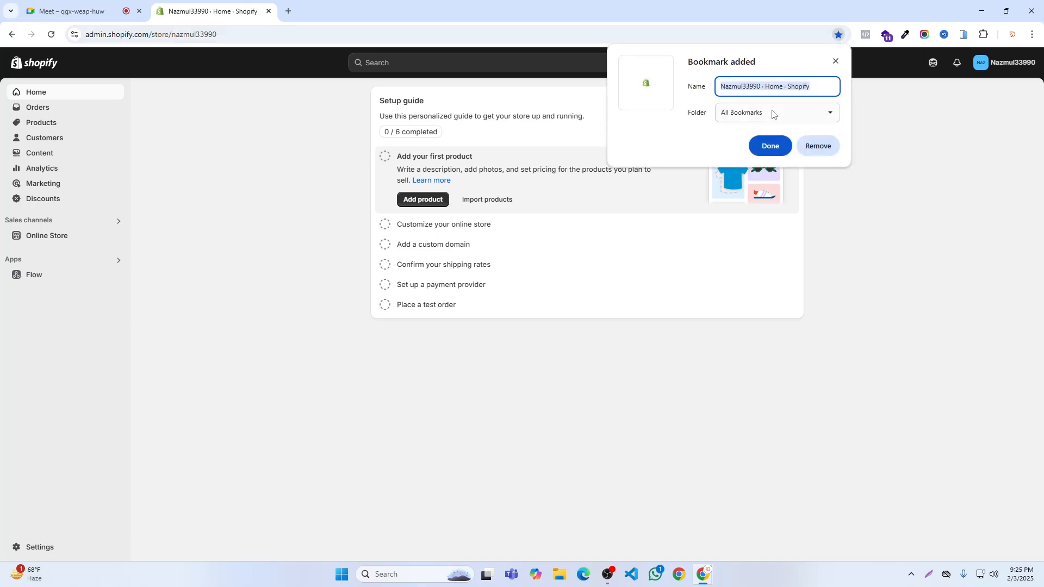
left_click_drag(826, 86, 756, 89)
left_click(743, 87)
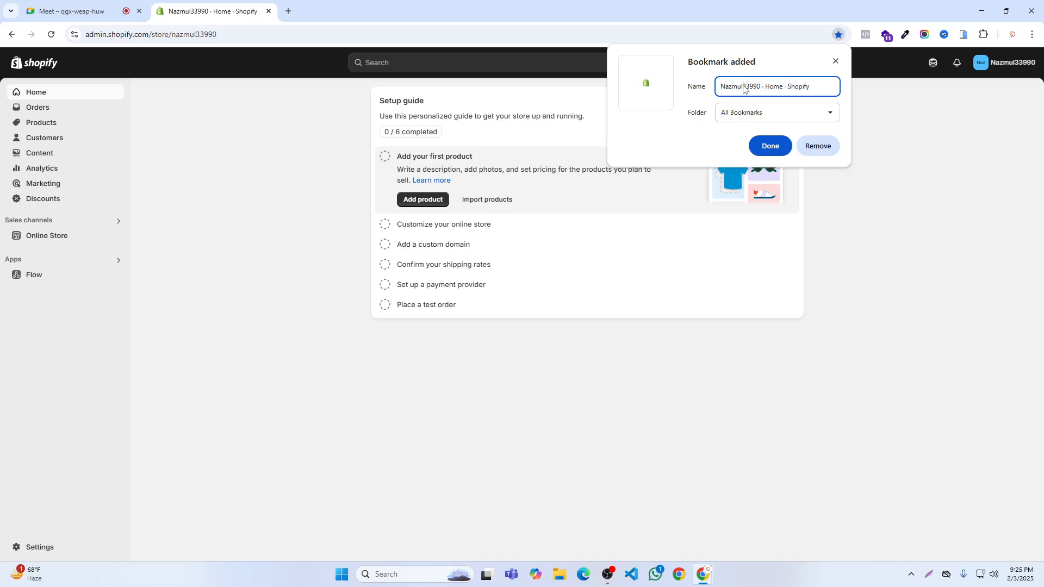
left_click_drag(744, 85, 822, 87)
key("BackSpace")
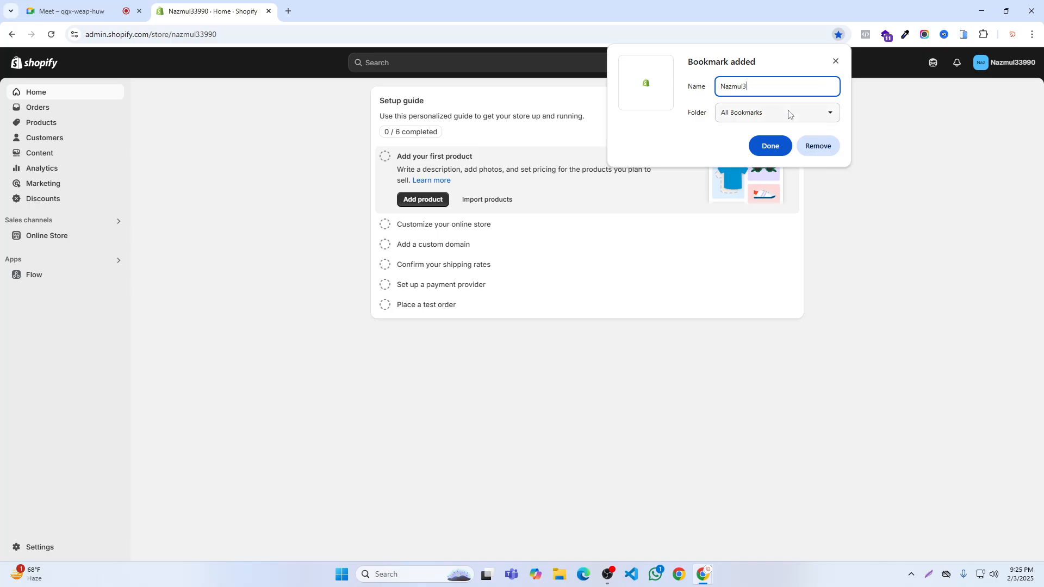
left_click(786, 142)
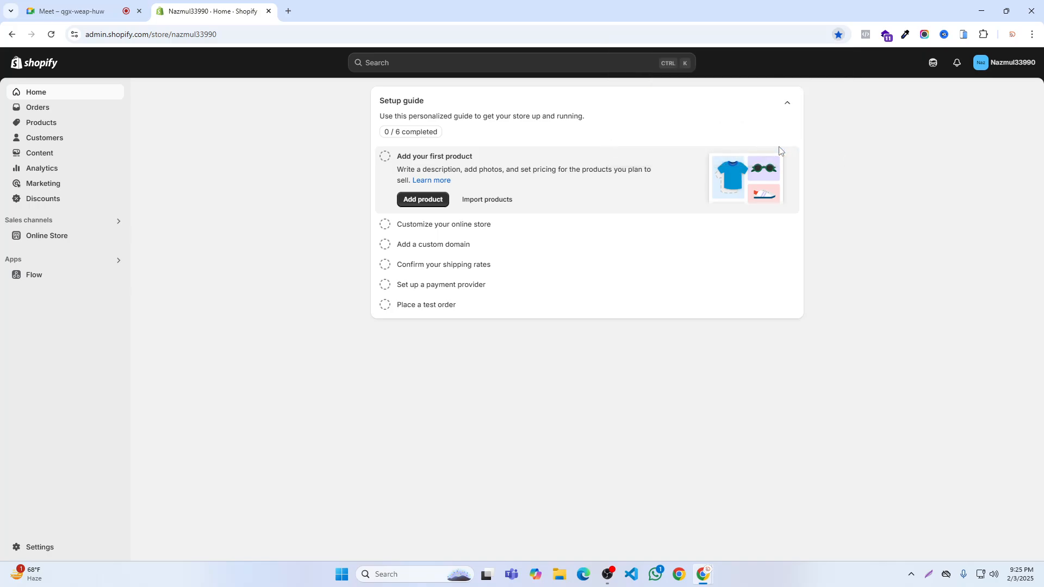
- Close the store admin page, search Google for shopify partner, and open the Become a Shopify Partner Today result
left_click(288, 12)
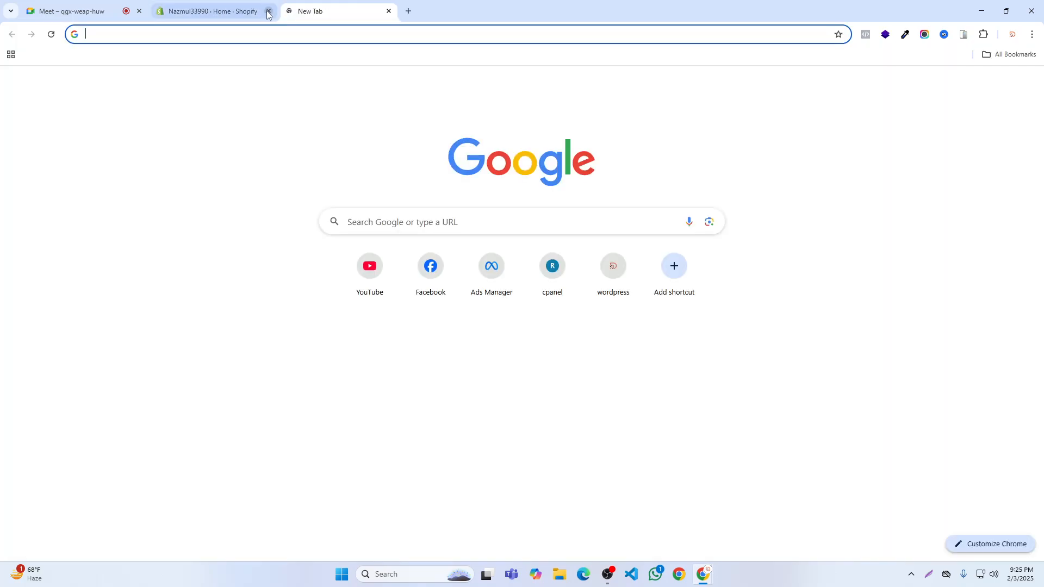
left_click(269, 11)
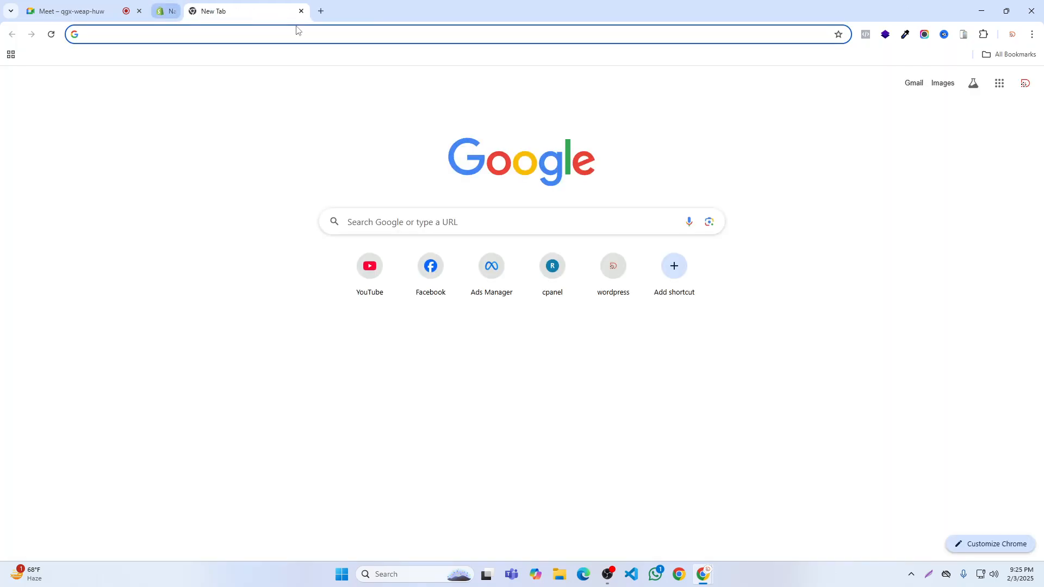
left_click(389, 223)
left_click(387, 245)
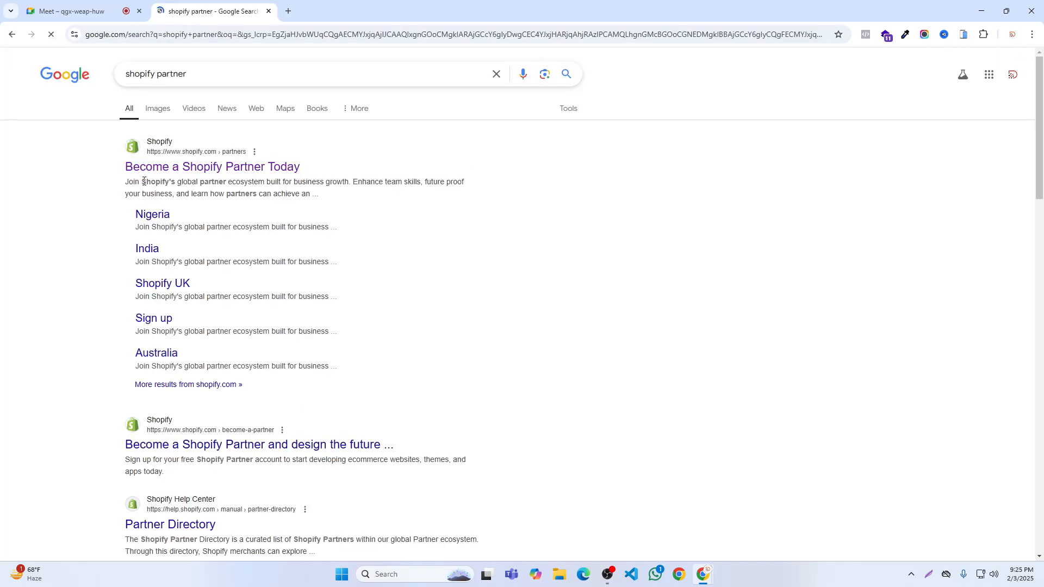
left_click(195, 169)
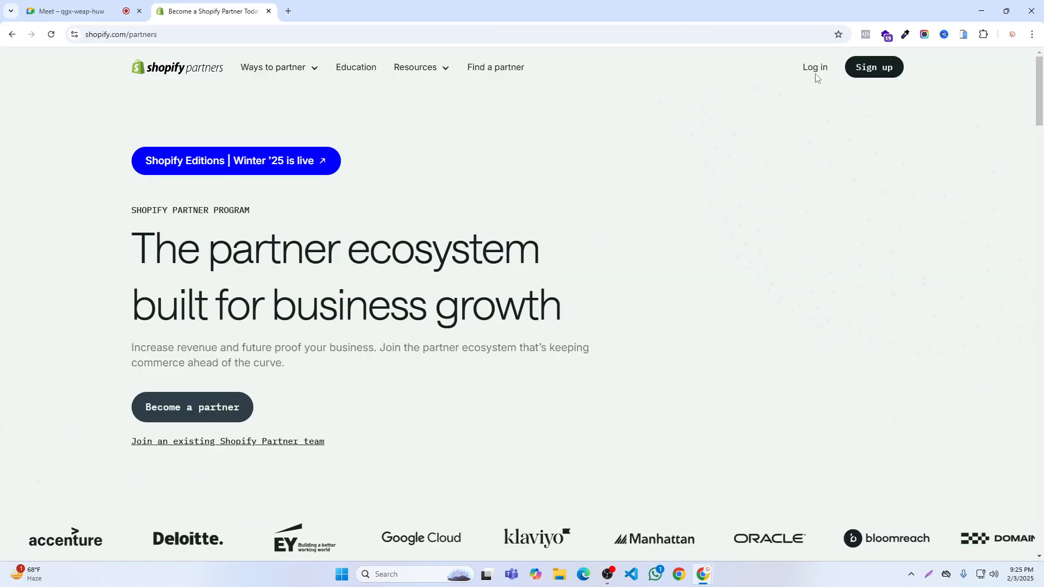
- Replace the Shopify Partners page with a blank page and open the new store's admin from its saved bookmark
left_click(287, 11)
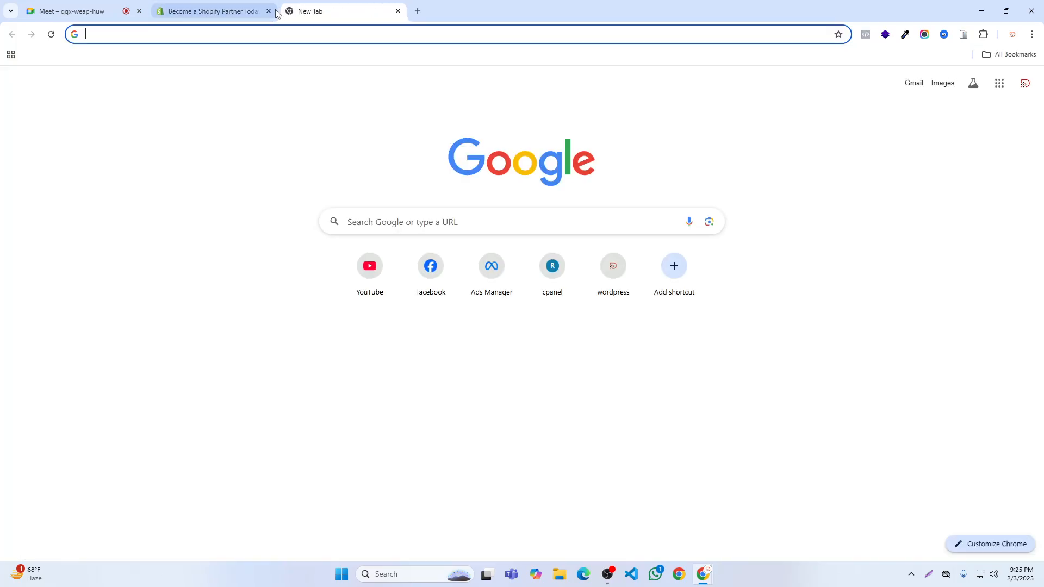
left_click(269, 10)
left_click(1008, 54)
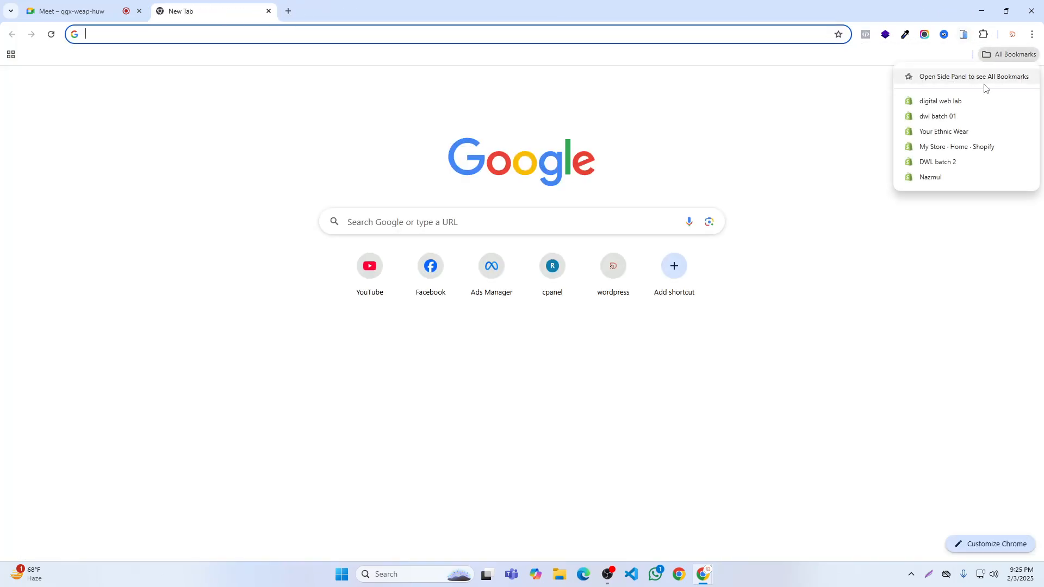
left_click(930, 177)
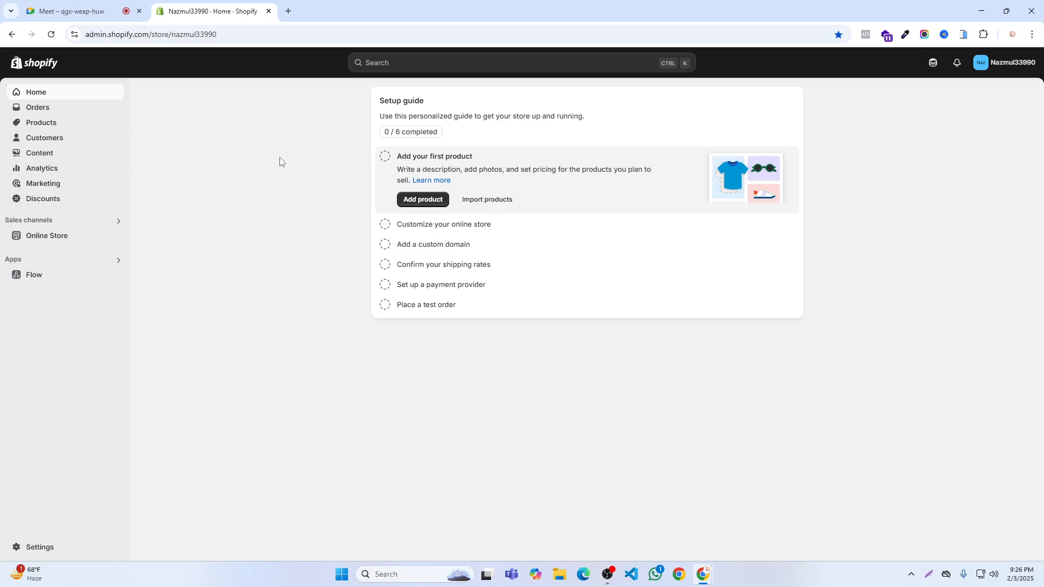
- Replace the store admin page with a Google search for shopify partner and open the Become a Shopify Partner Today result
left_click(288, 11)
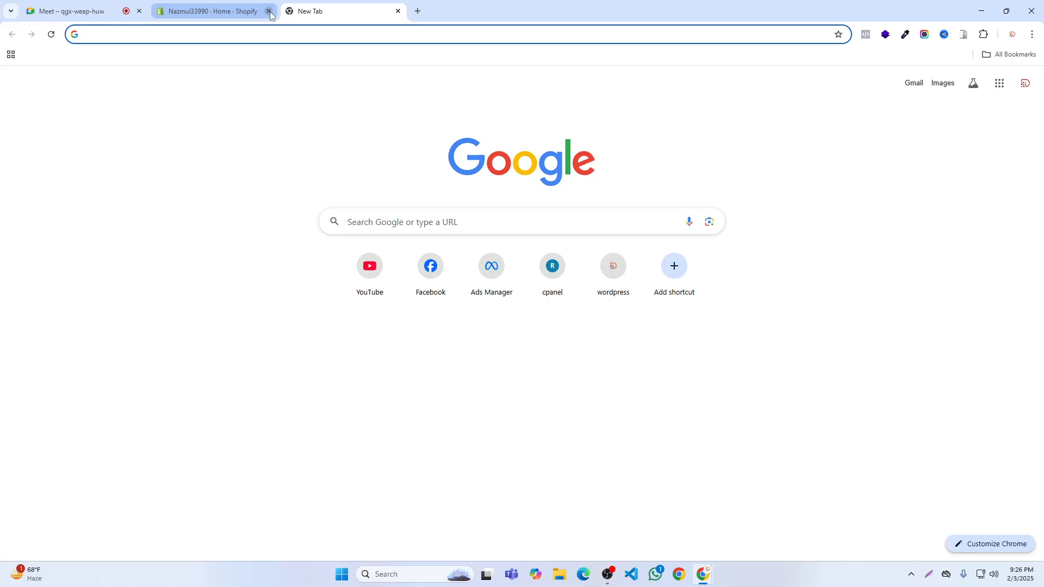
left_click(268, 11)
left_click(406, 219)
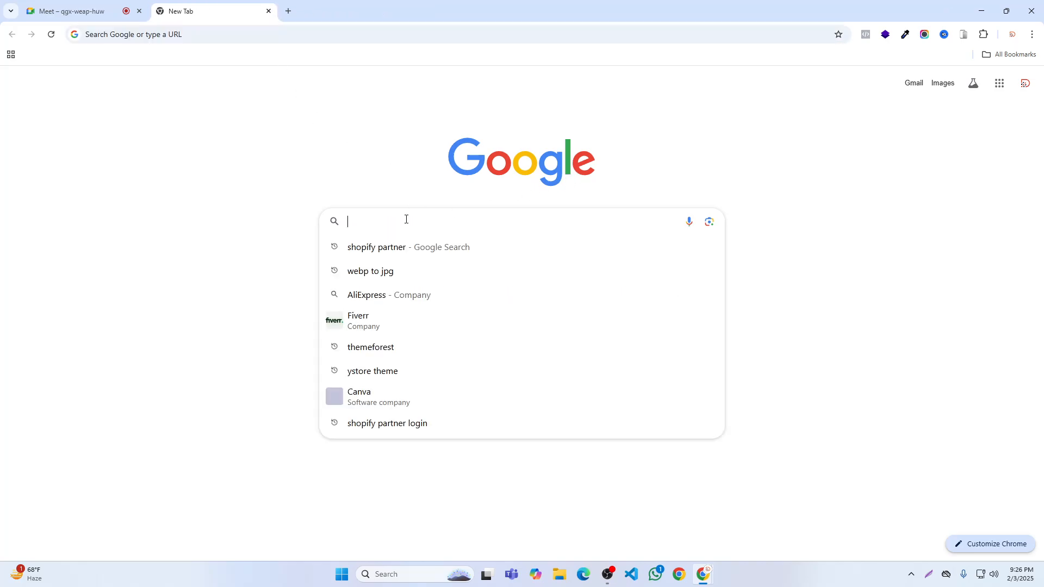
left_click(409, 247)
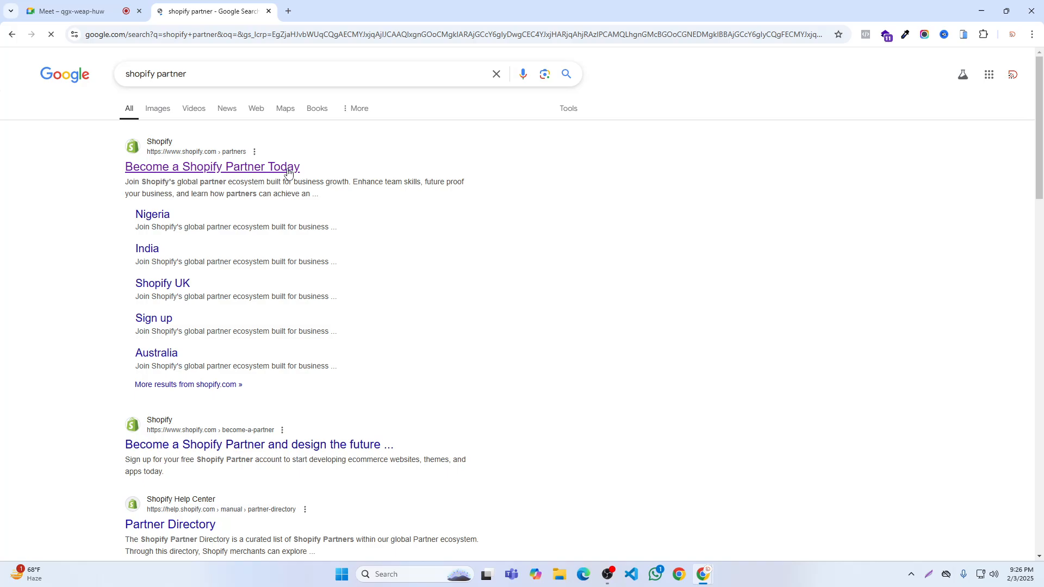
left_click(287, 170)
- Log in to Shopify Partners with the existing Digital Web Lab account and open the Digital Web Lab organization
left_click(811, 69)
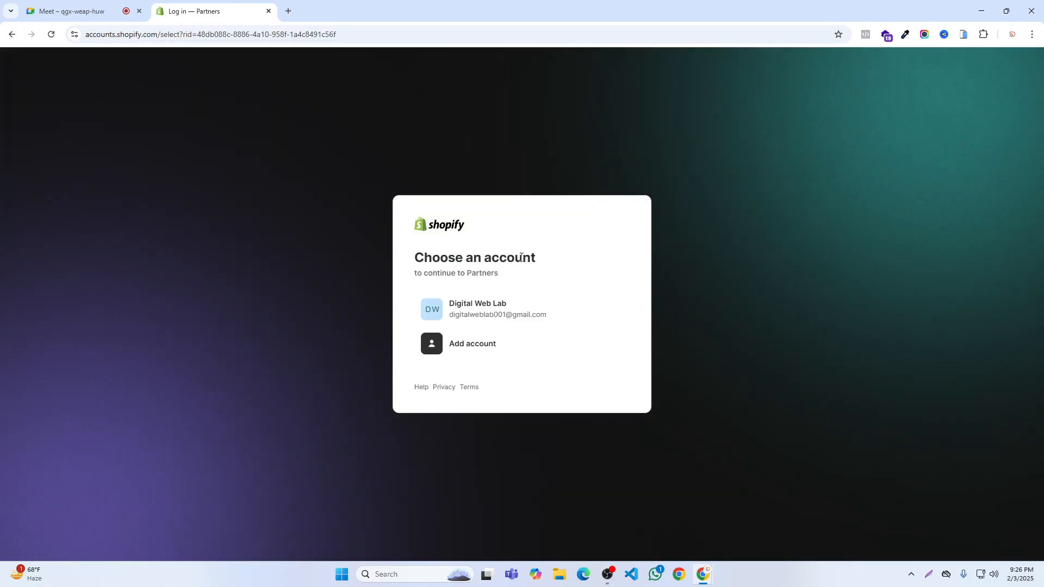
left_click(492, 312)
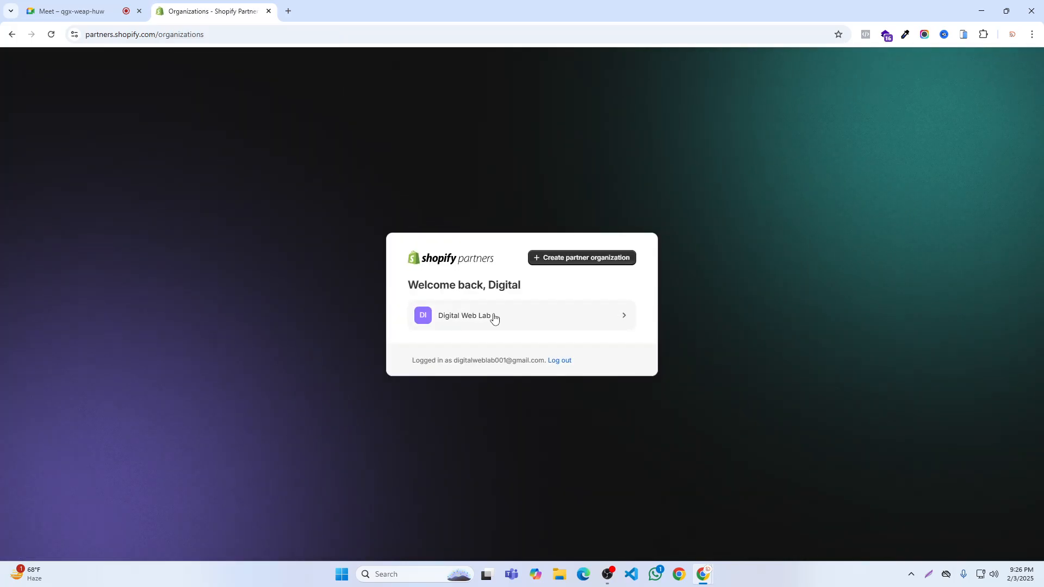
left_click(494, 318)
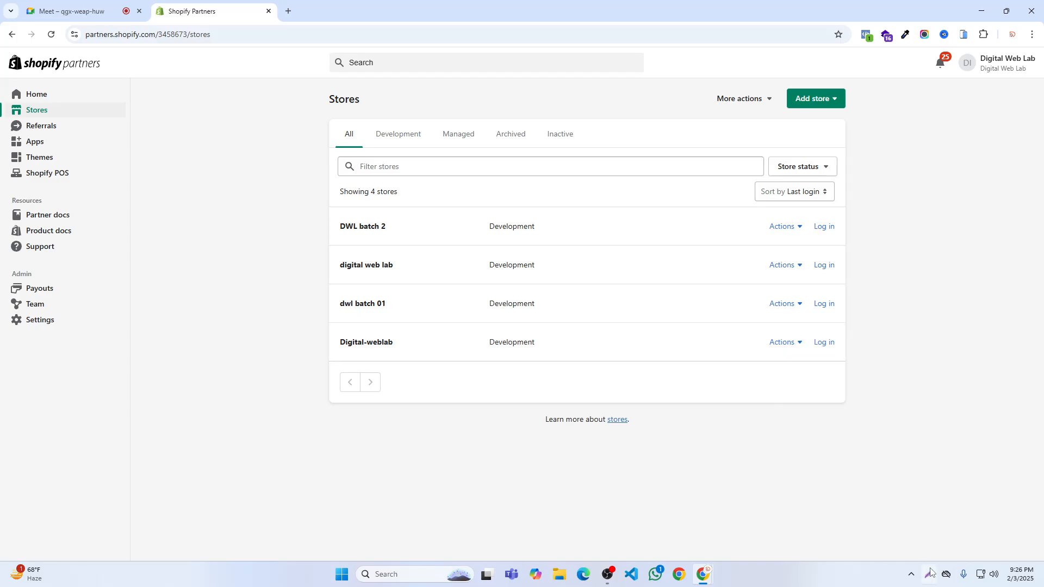
left_click(930, 572)
mouse_move(248, 24)
left_mouse_down()
mouse_move(871, 442)
mouse_move(918, 488)
left_mouse_up()
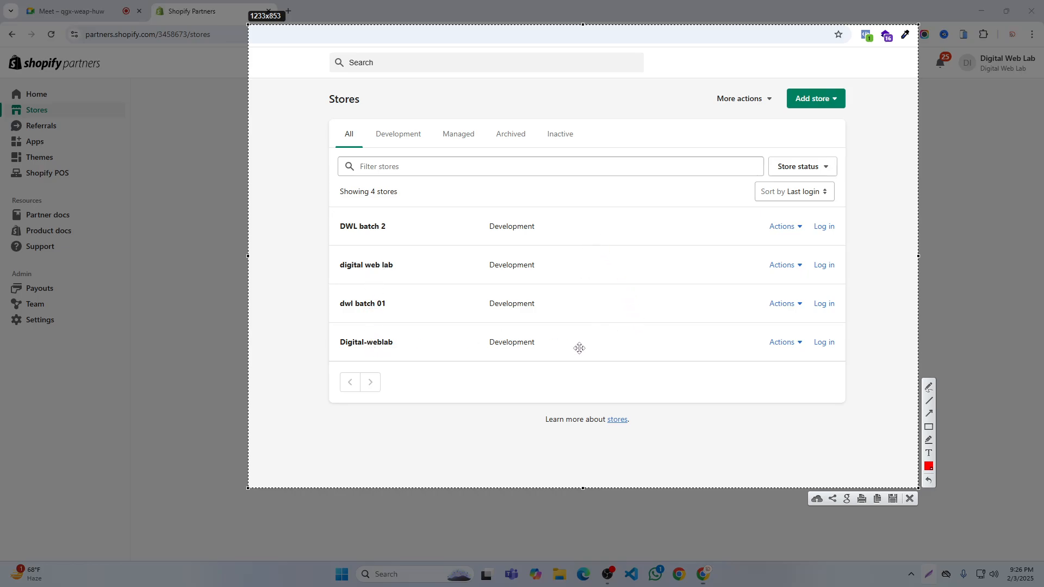
left_click(910, 498)
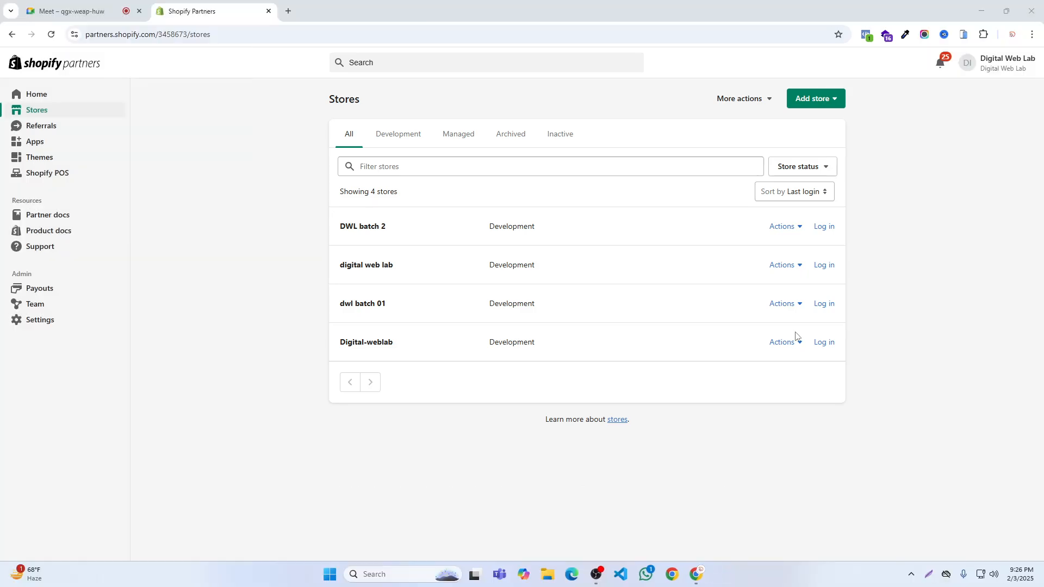
- Create a development store to test and build, named Digitalweblab3, with the current release and no test data
left_click(811, 103)
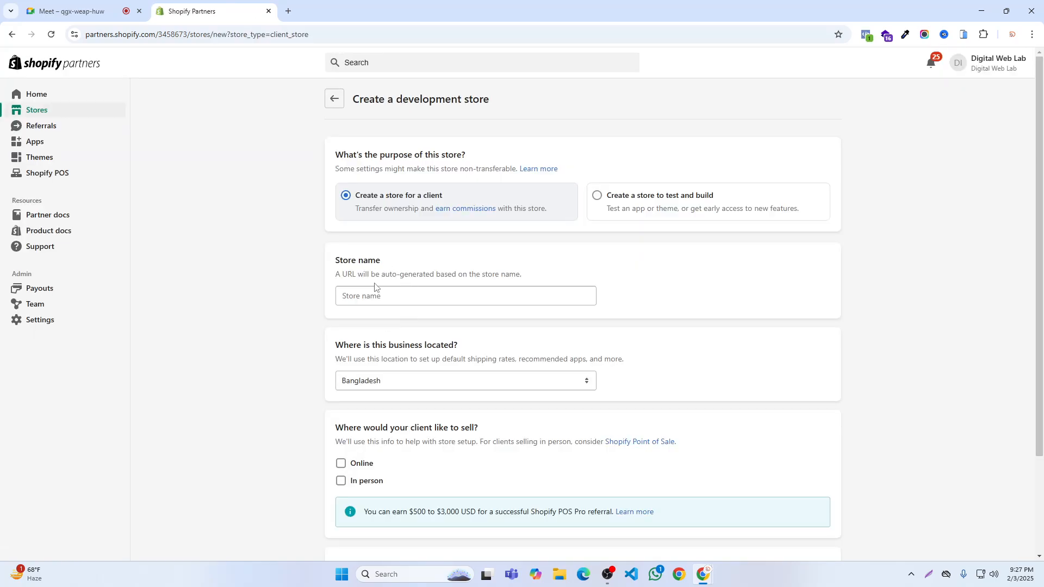
left_click(637, 204)
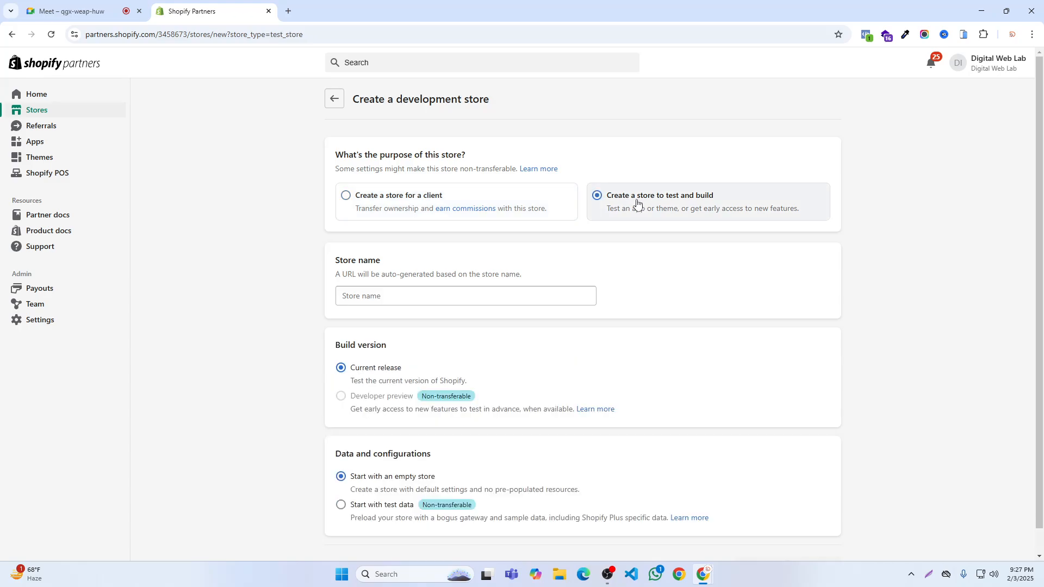
left_click(376, 301)
type("Digita")
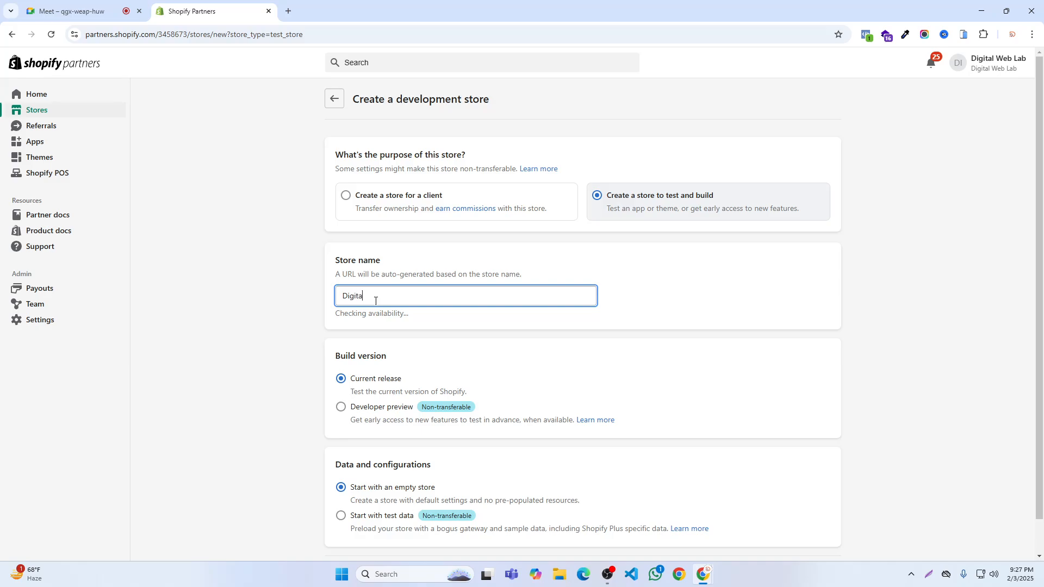
type("lweb")
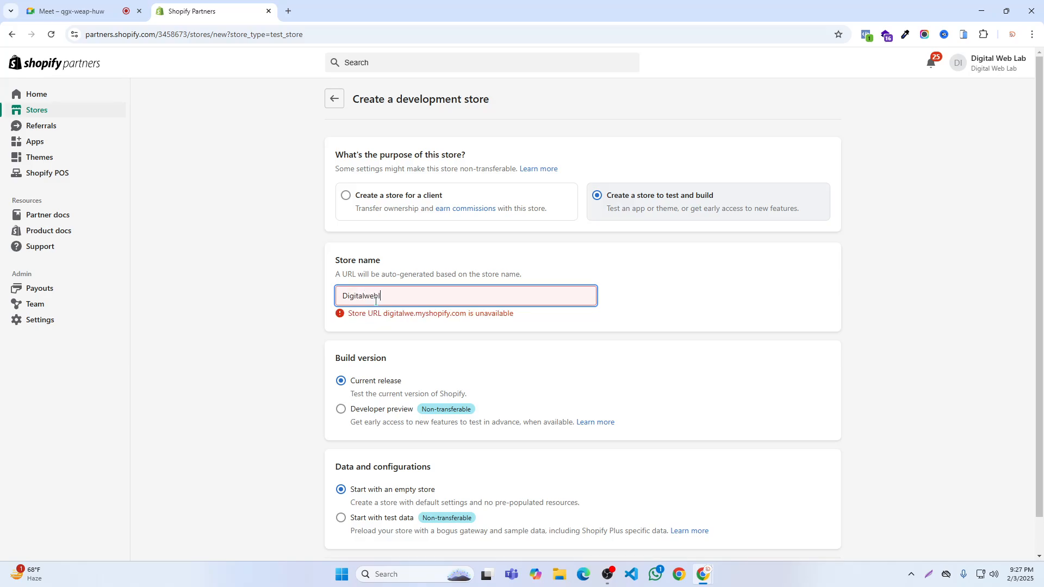
type("lab3")
scroll(473, 316, "down", 1)
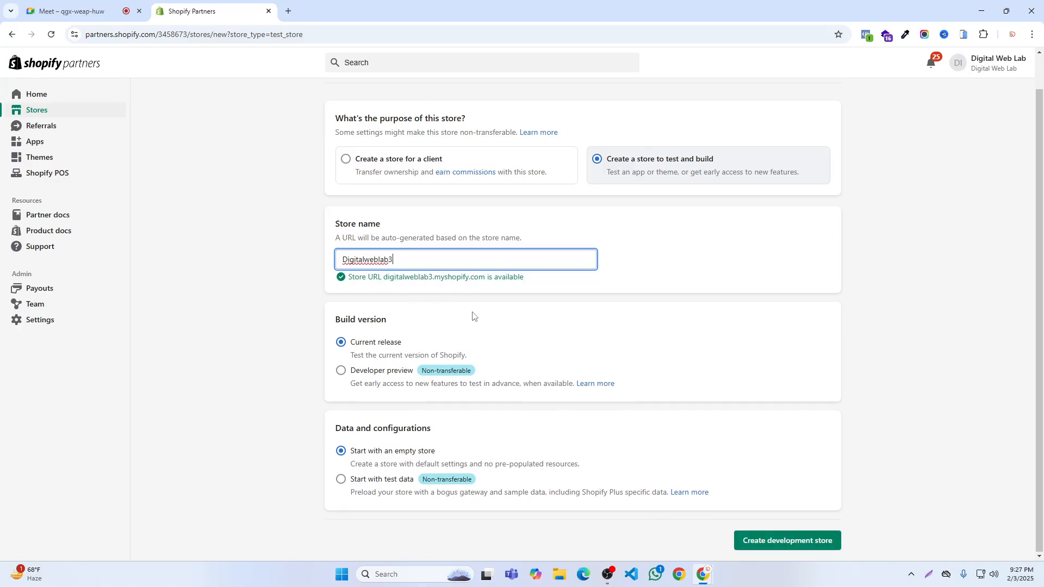
left_click(761, 539)
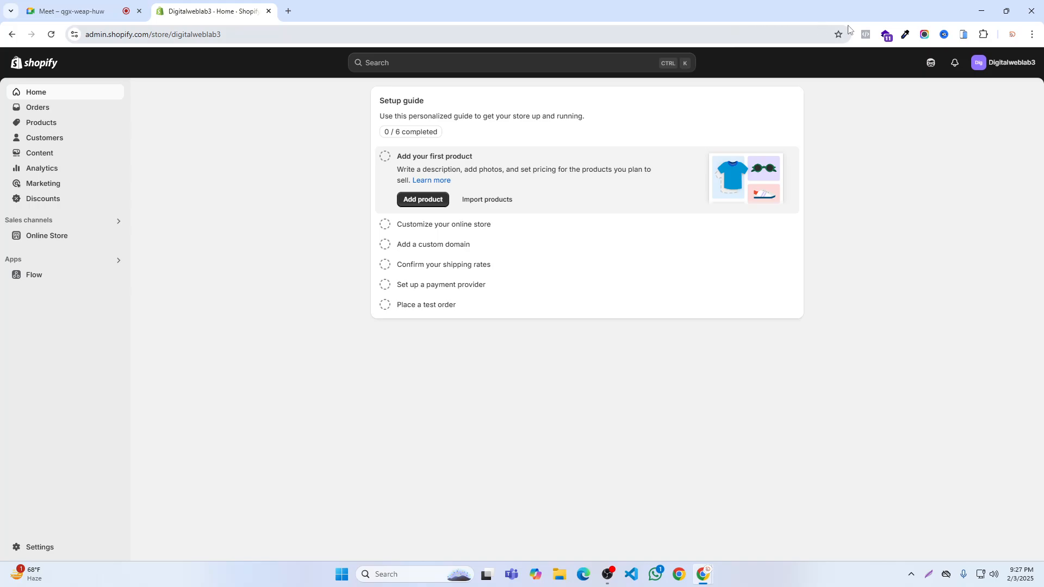
- Bookmark the new store's admin home page, shortening the bookmark name to Digitalweblab3
left_click(839, 36)
double_click(820, 84)
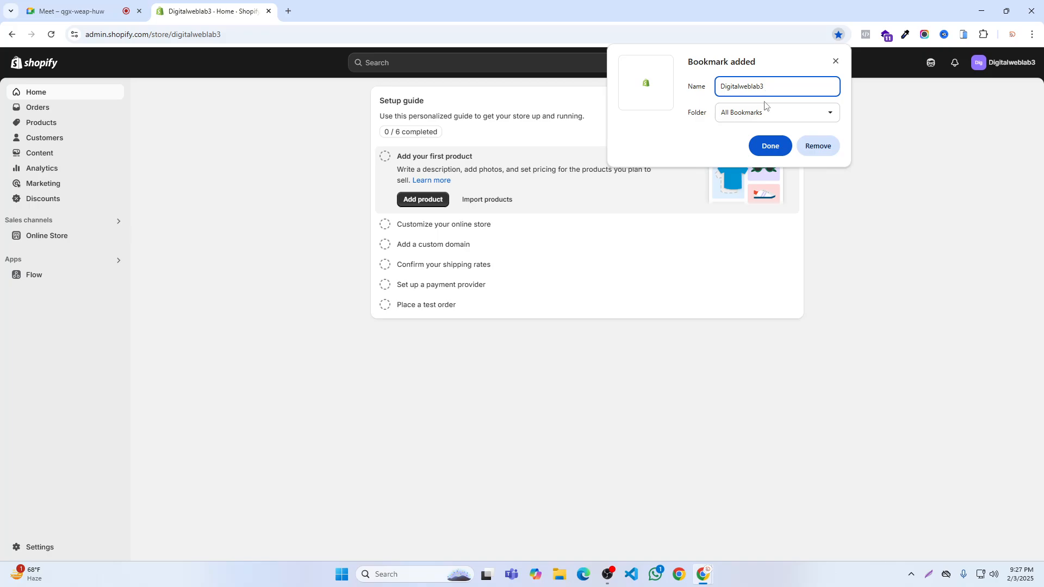
left_click(770, 146)
- Replace the store admin page with a blank page and reopen the admin from the Digitalweblab3 bookmark
left_click(288, 11)
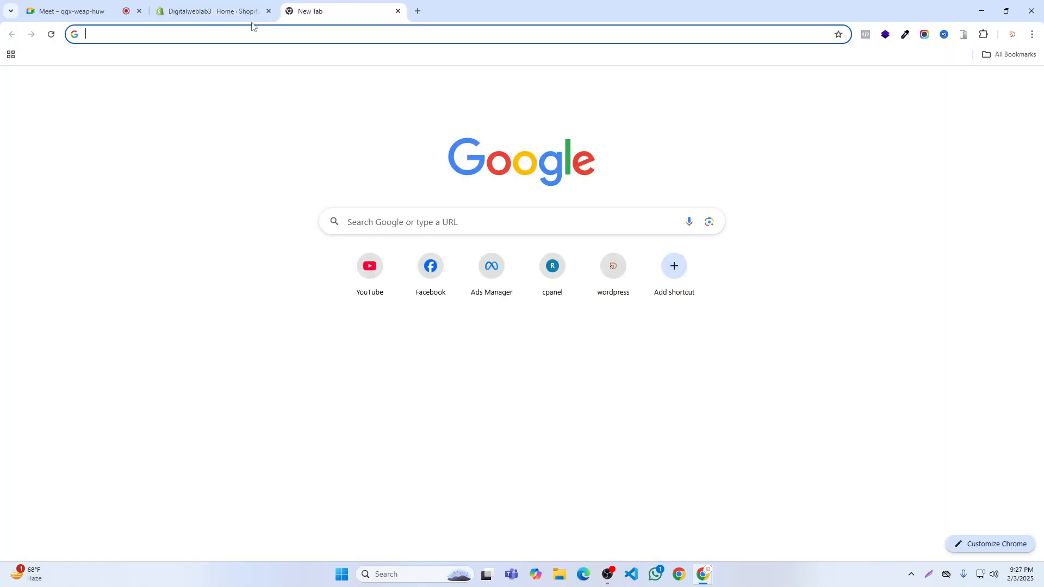
left_click(1014, 57)
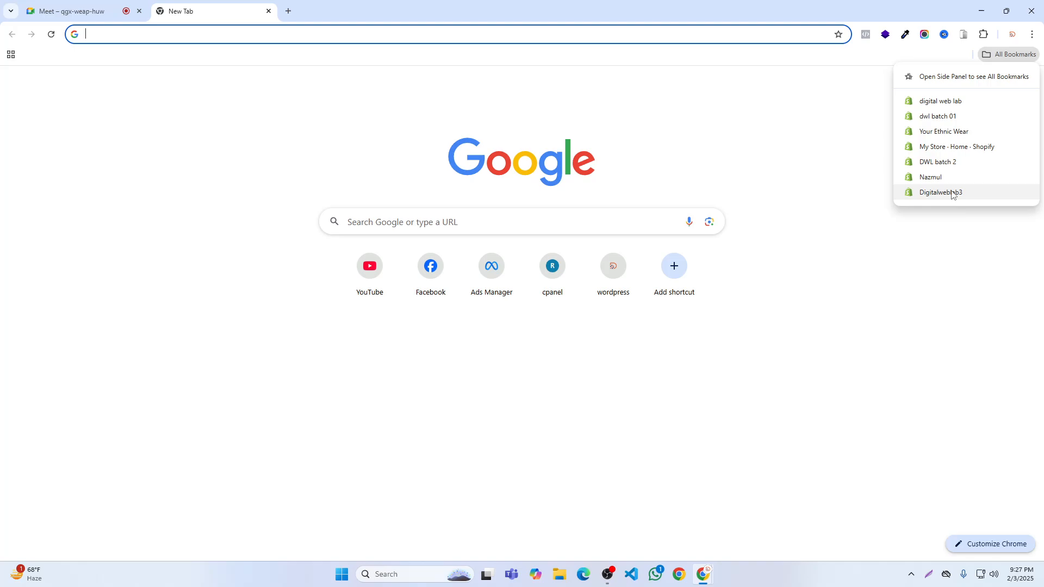
left_click(952, 192)
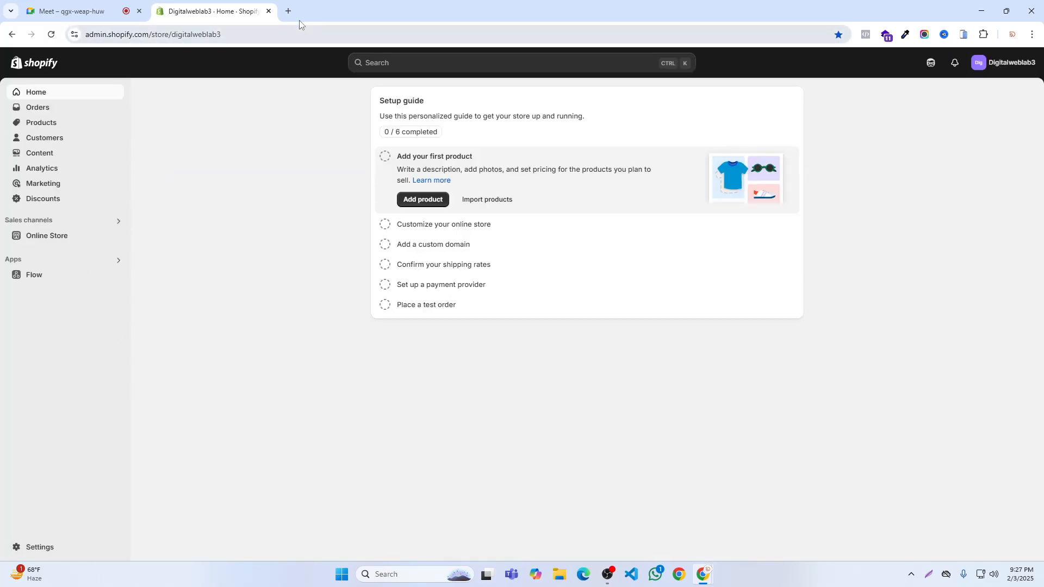
left_click(294, 14)
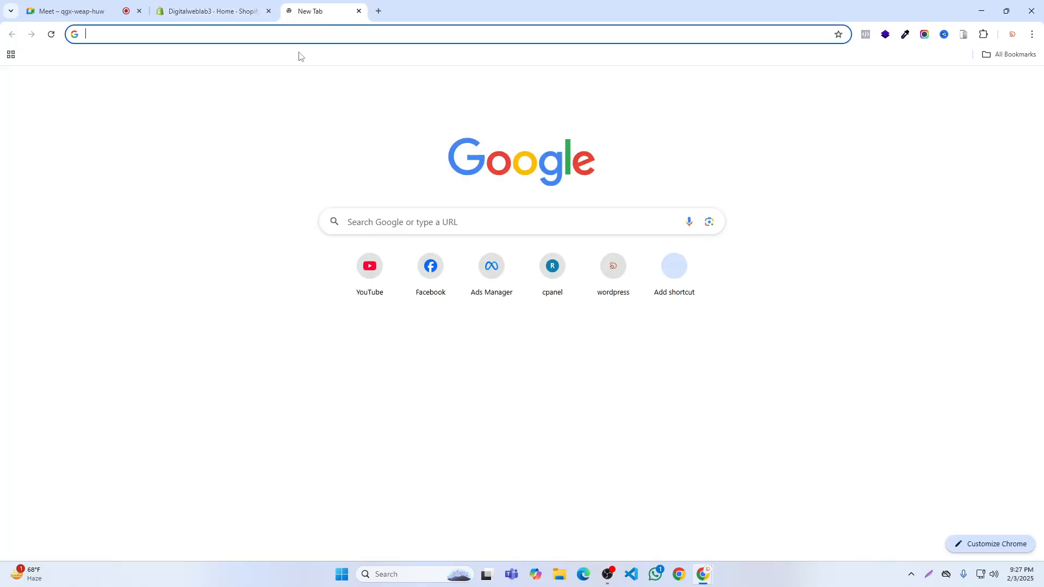
left_click(435, 221)
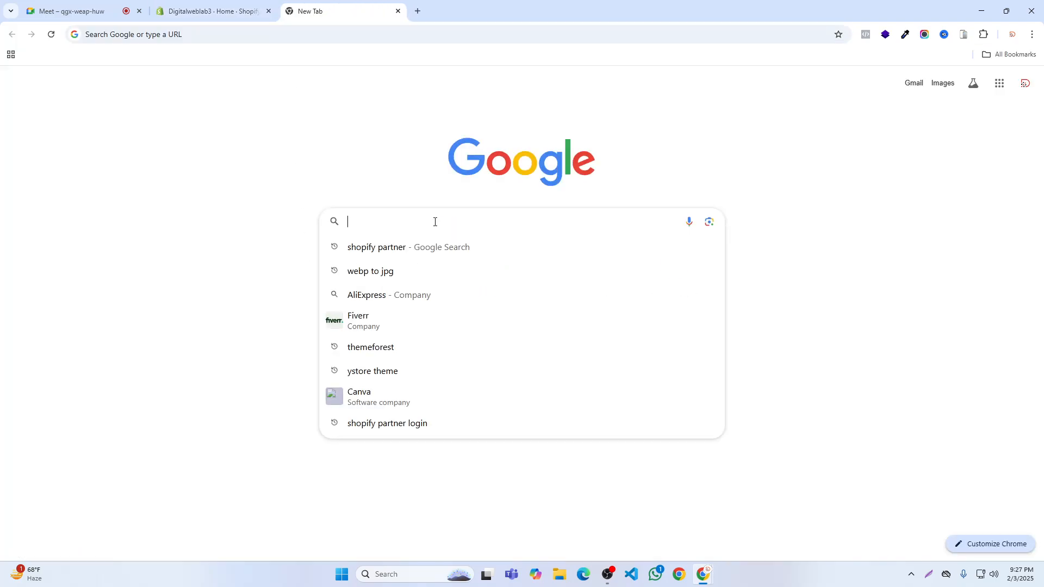
left_click(328, 38)
type("j\\")
key("Return")
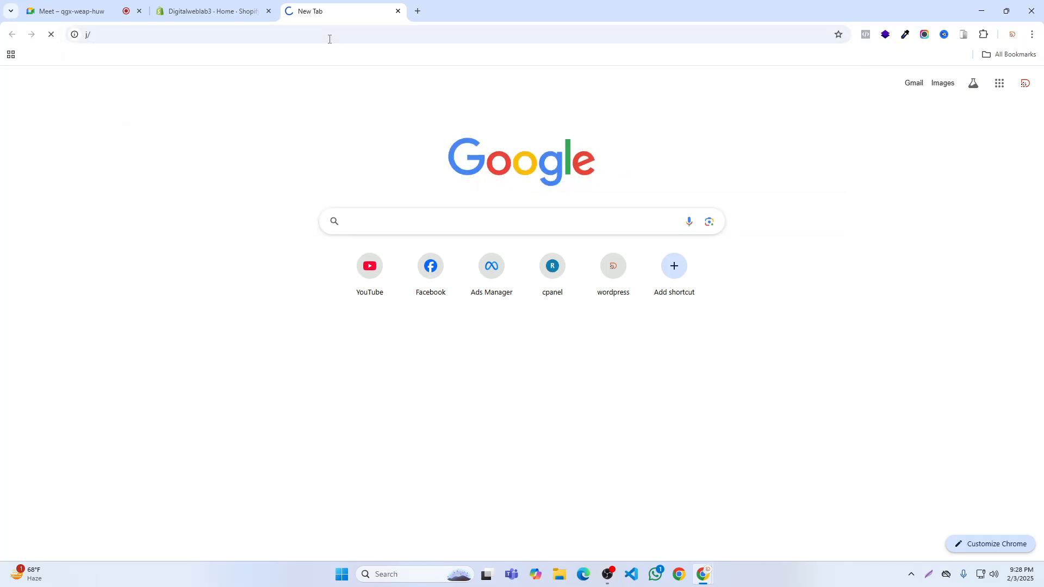
- Open just1store.com in a fresh tab and close the tab with the mistyped address
left_click(418, 13)
left_click(398, 12)
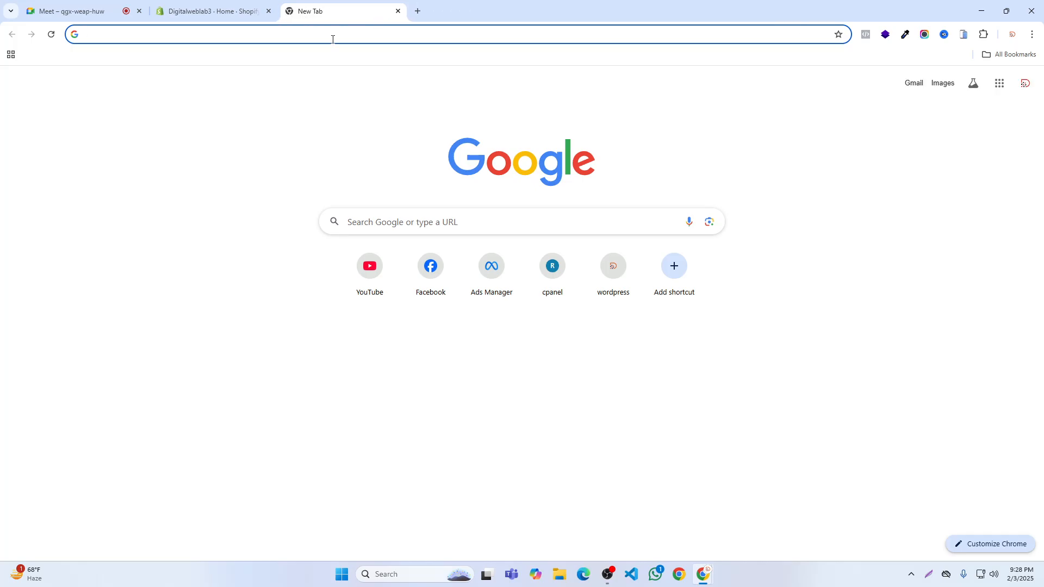
type("j")
key("Return")
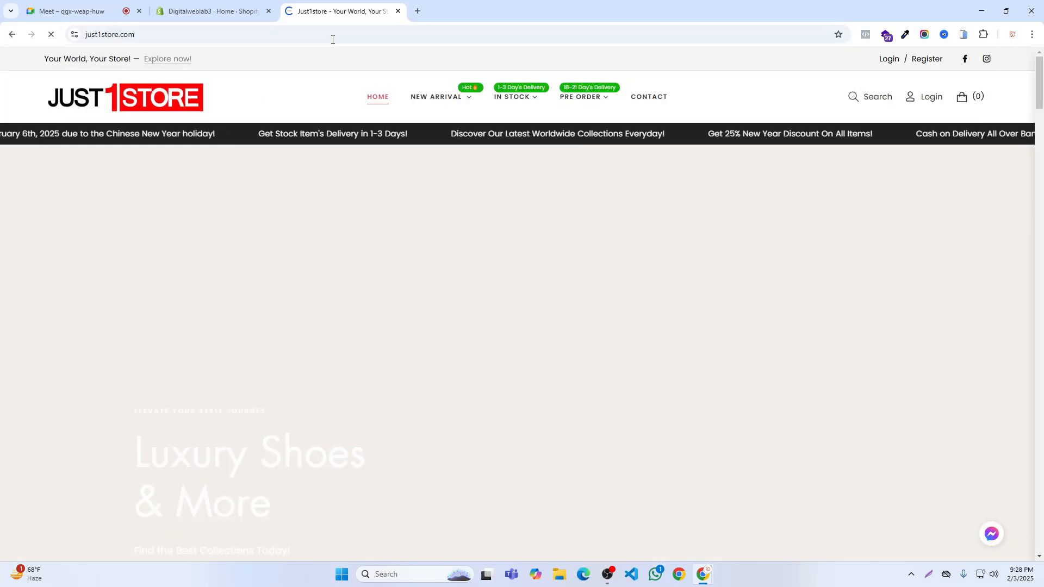
- Examine the category submenus under New Arrival, In Stock and Pre Order in the Just1store navigation
mouse_move(432, 102)
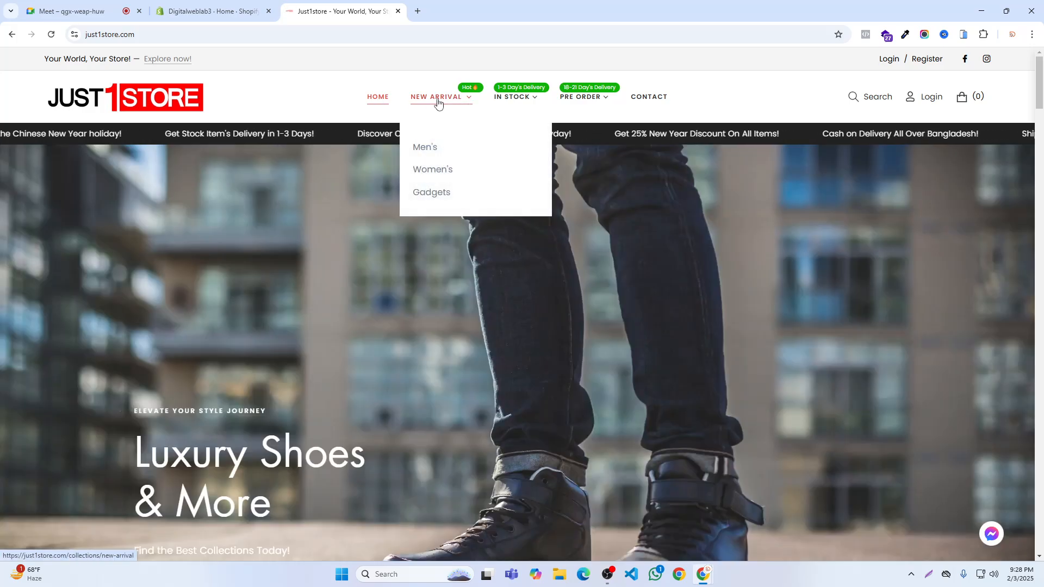
mouse_move(511, 104)
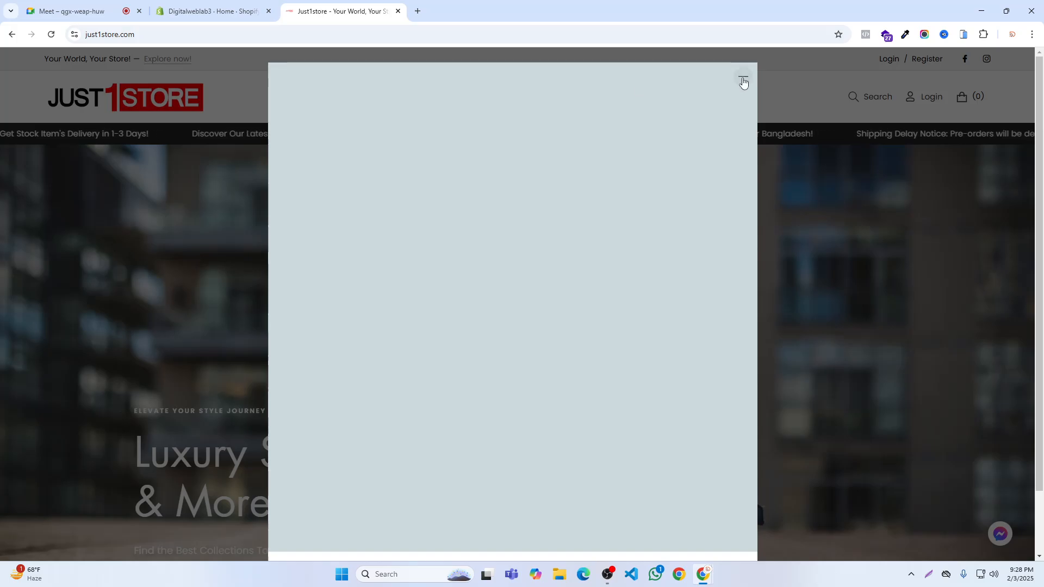
left_click(743, 82)
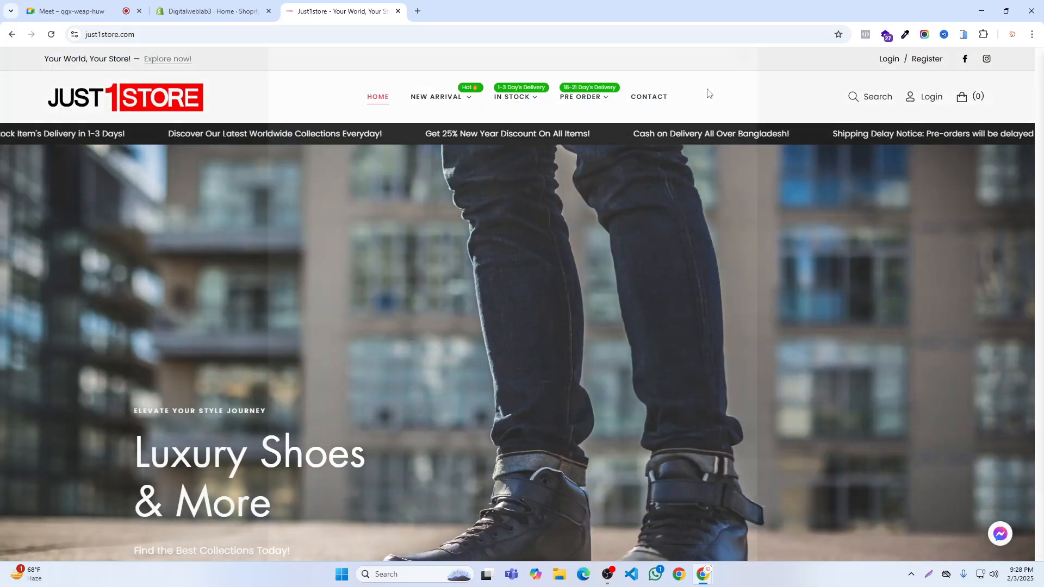
mouse_move(435, 99)
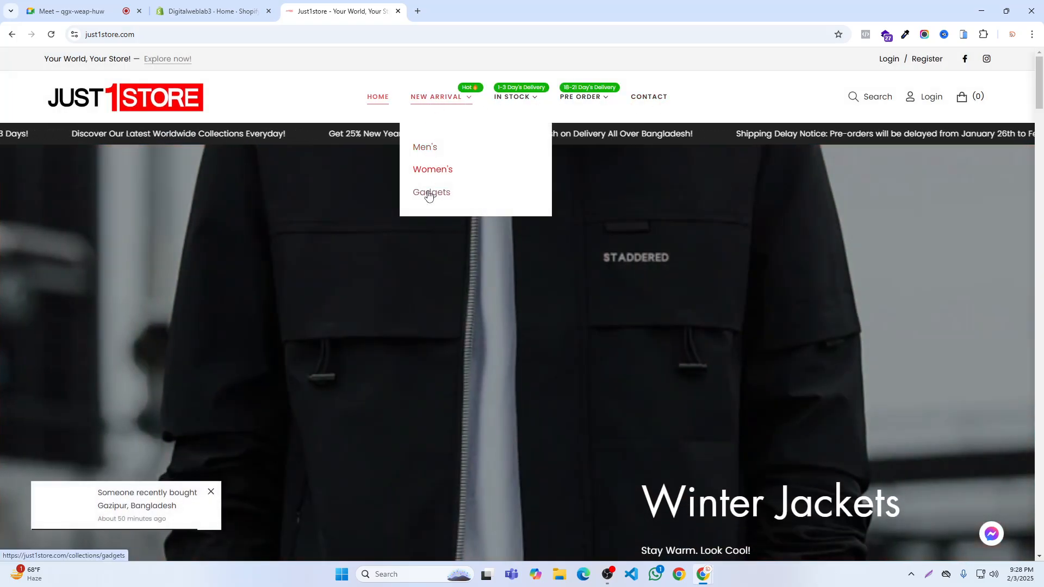
mouse_move(502, 98)
mouse_move(503, 155)
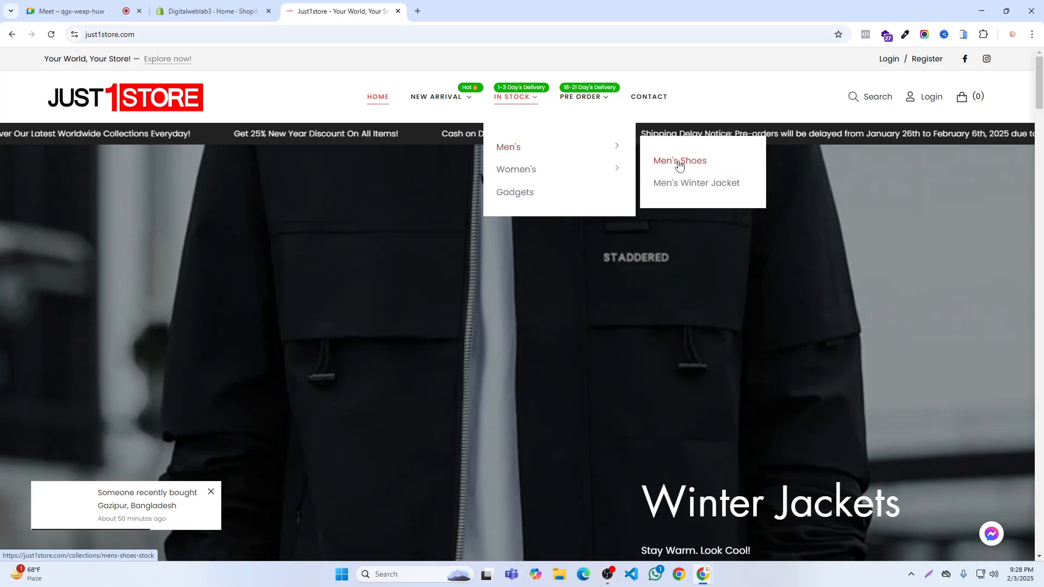
mouse_move(520, 173)
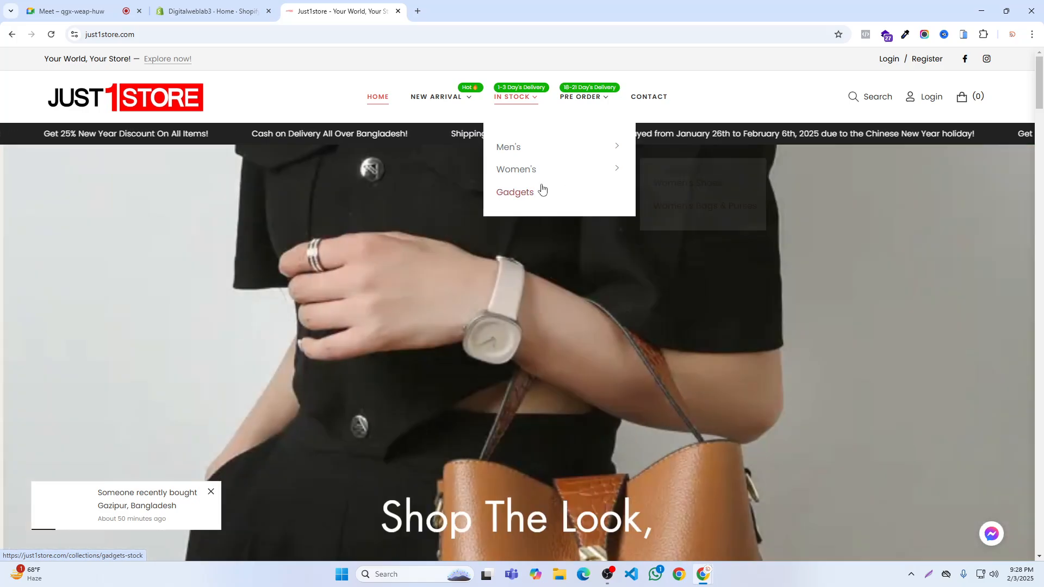
mouse_move(594, 107)
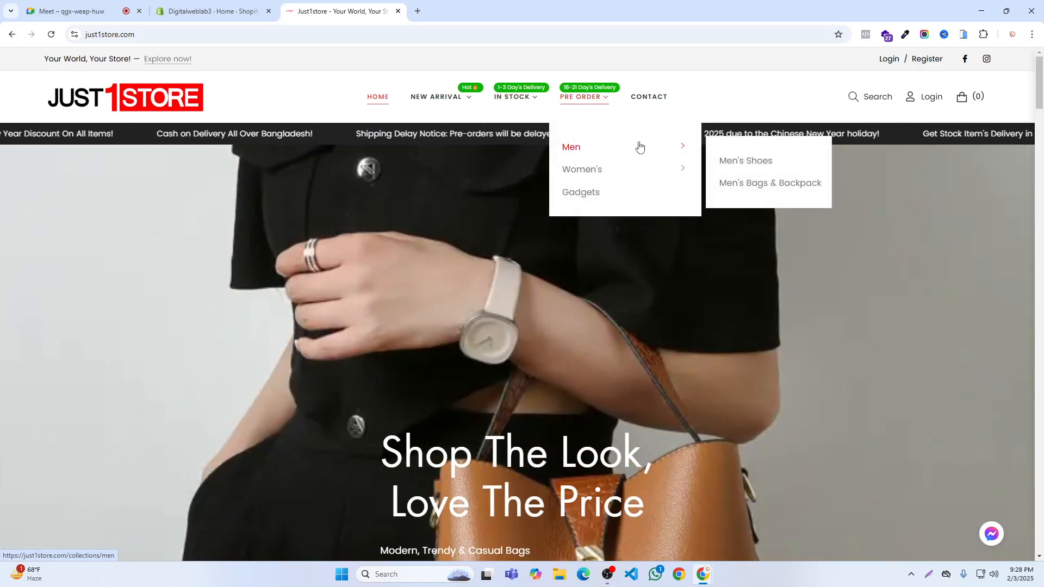
mouse_move(572, 155)
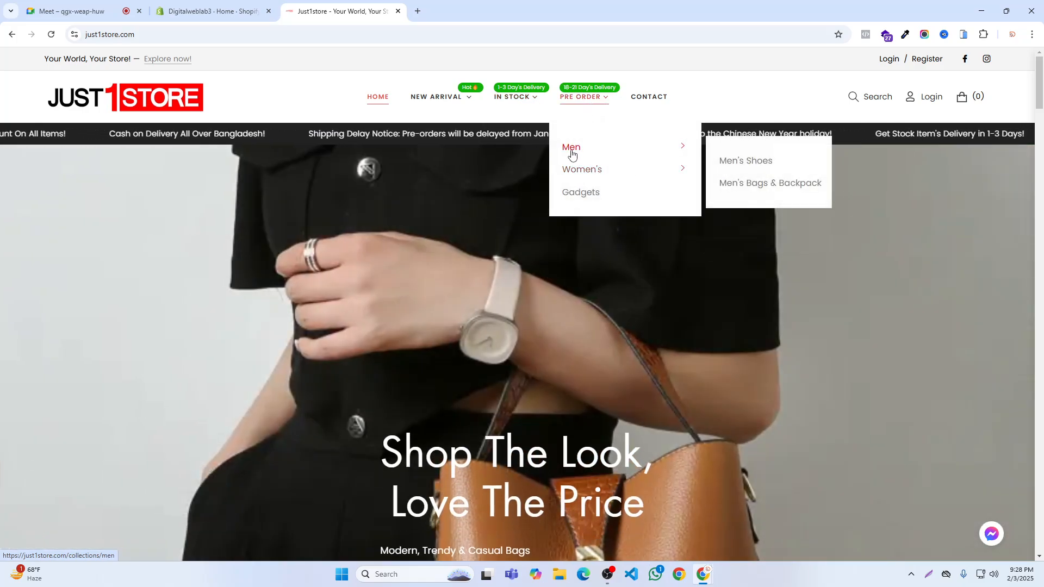
- Open the New Arrival collection on Just1store and look through its product listings and filters
left_click(441, 98)
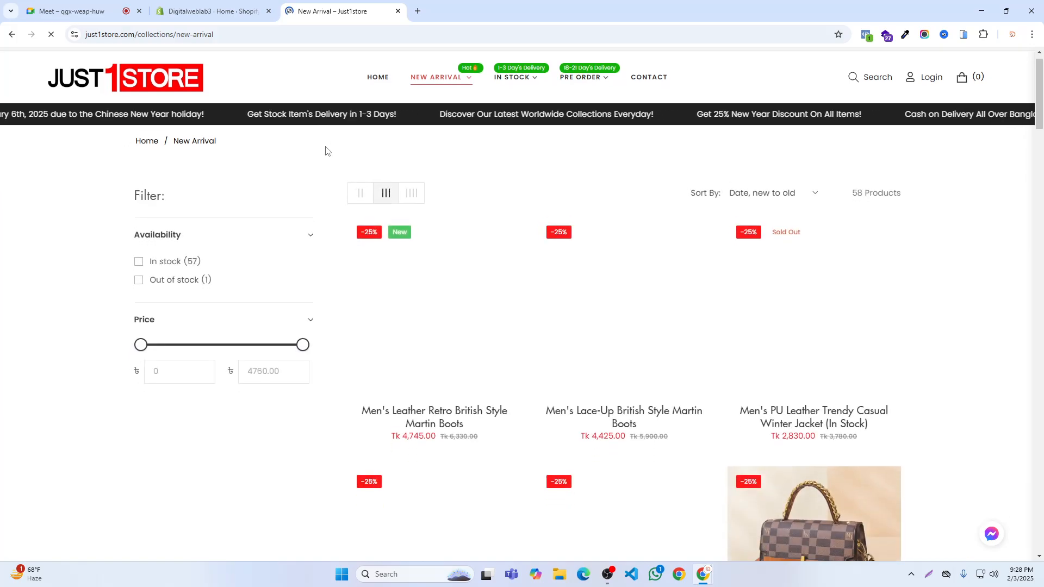
scroll(326, 151, "down", 8)
scroll(592, 191, "up", 4)
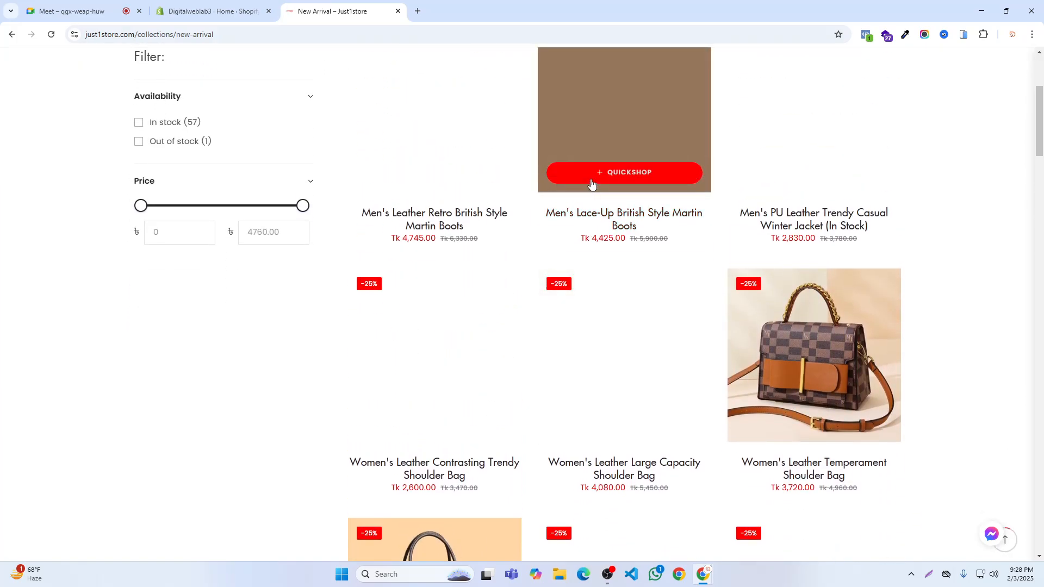
scroll(592, 185, "up", 3)
scroll(594, 184, "down", 2)
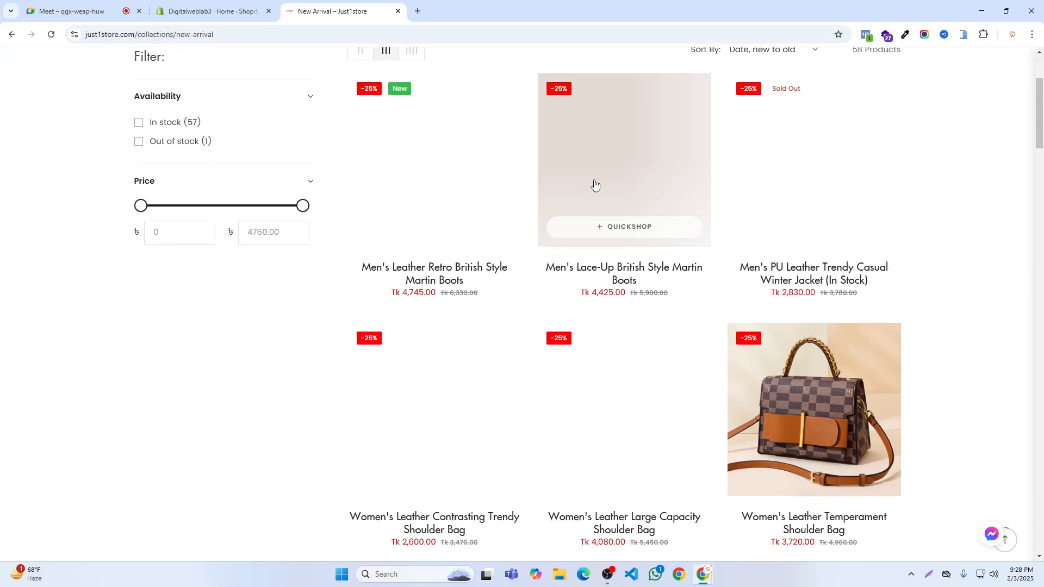
scroll(594, 185, "up", 2)
scroll(595, 185, "up", 1)
scroll(894, 369, "down", 3)
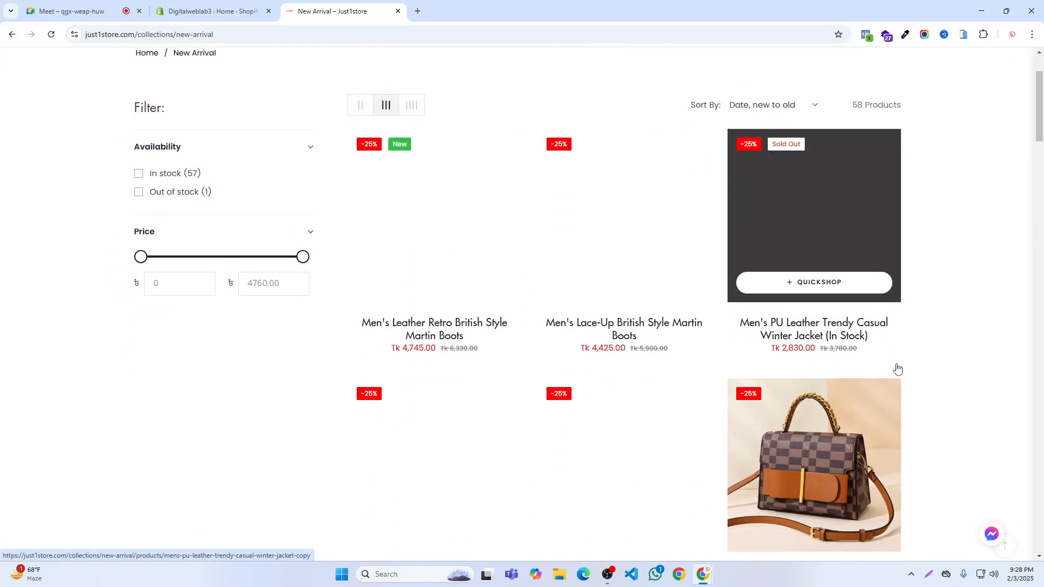
- Look through the remaining New Arrival products down to the customer reviews, framing the Availability filter with a temporary screen-capture selection
scroll(898, 368, "down", 19)
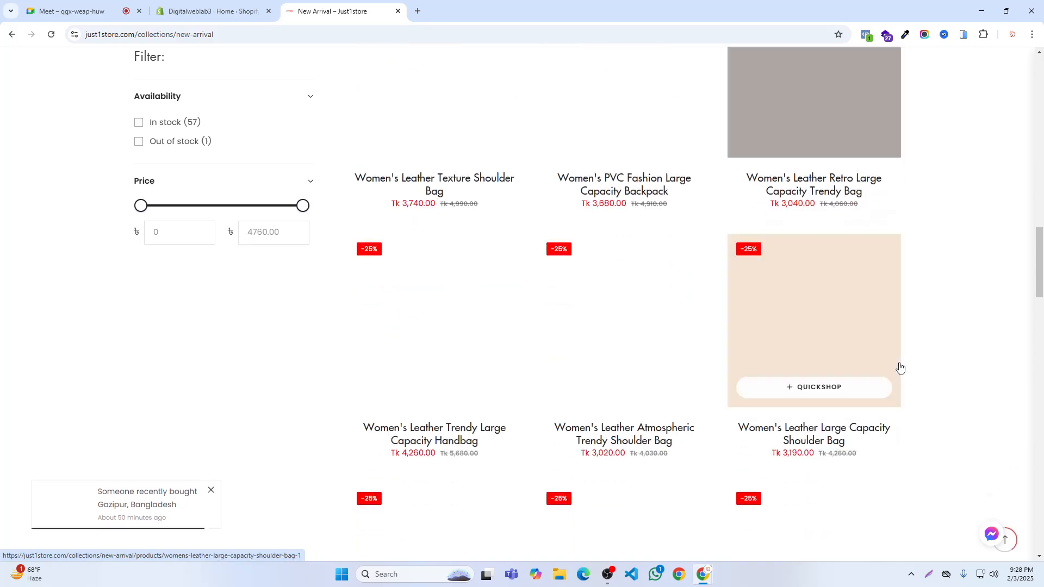
scroll(900, 368, "down", 18)
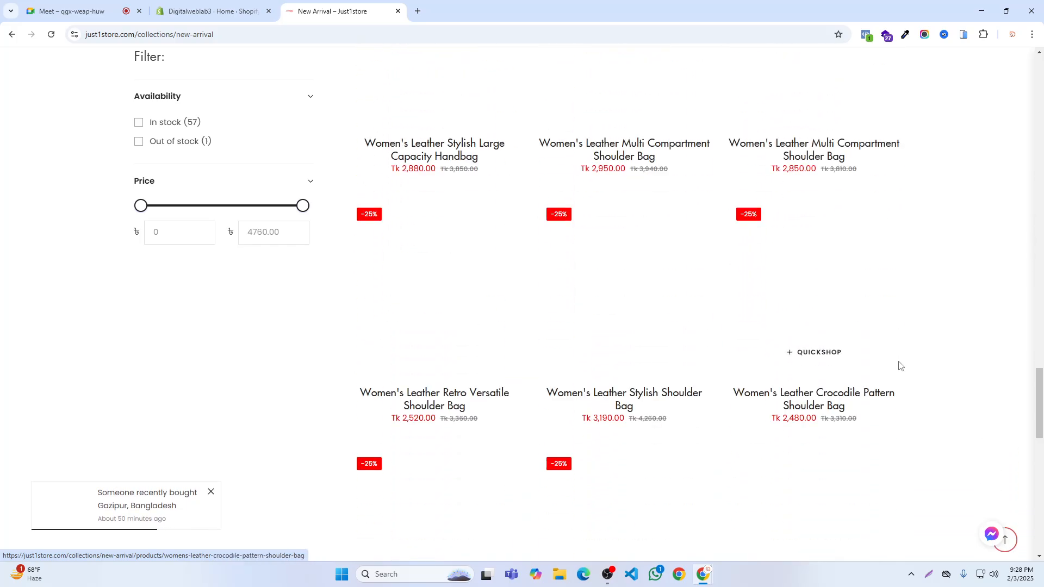
scroll(900, 366, "down", 4)
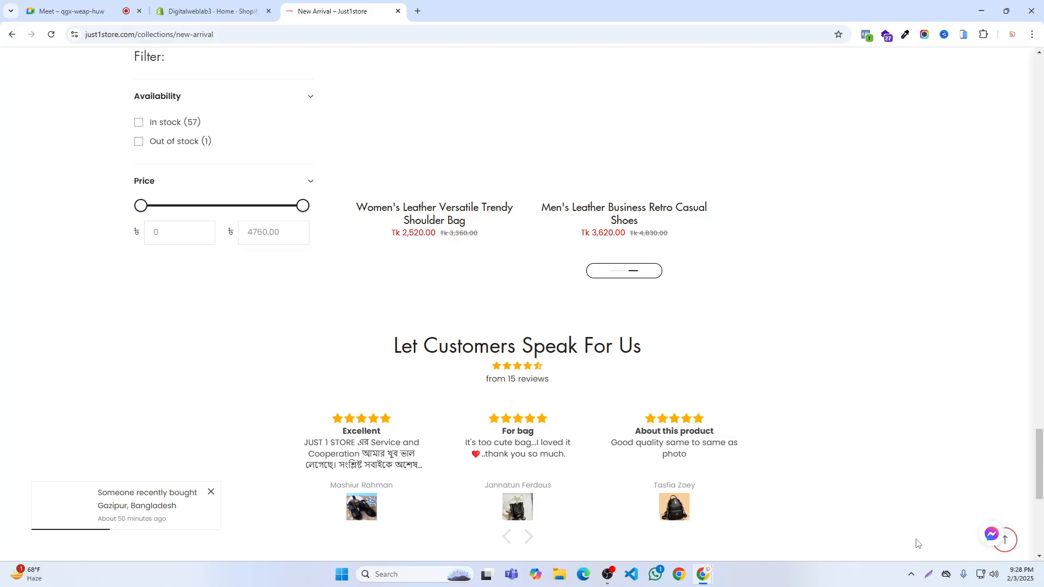
left_click(928, 575)
left_click_drag(89, 83, 290, 190)
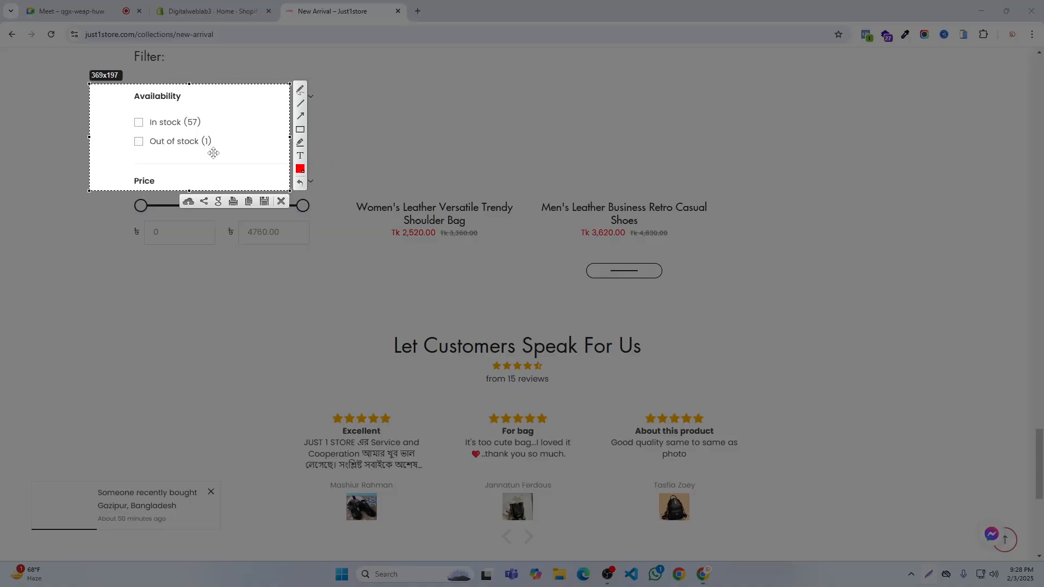
left_click(282, 202)
scroll(489, 210, "up", 9)
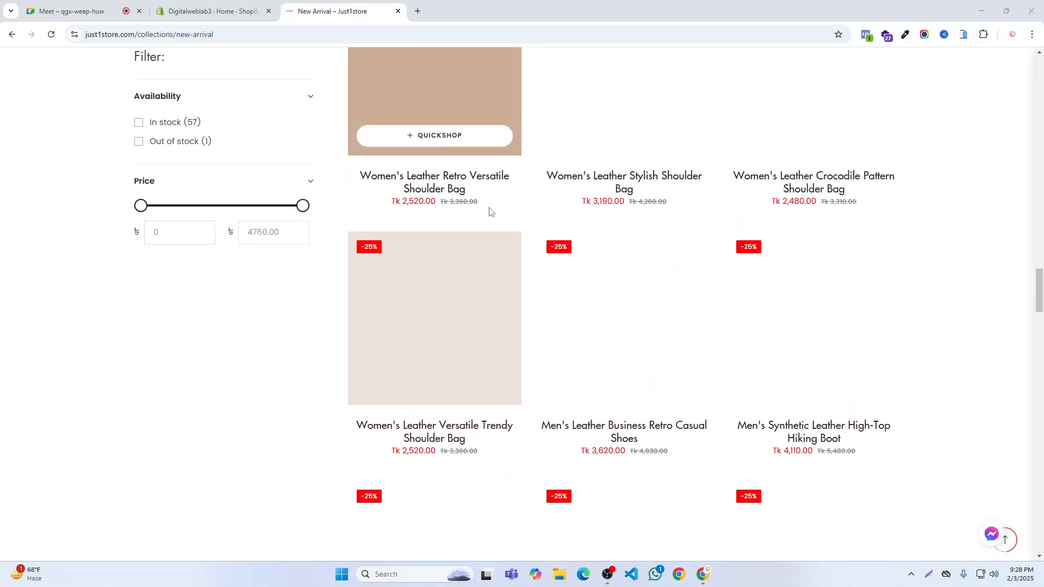
scroll(496, 206, "up", 20)
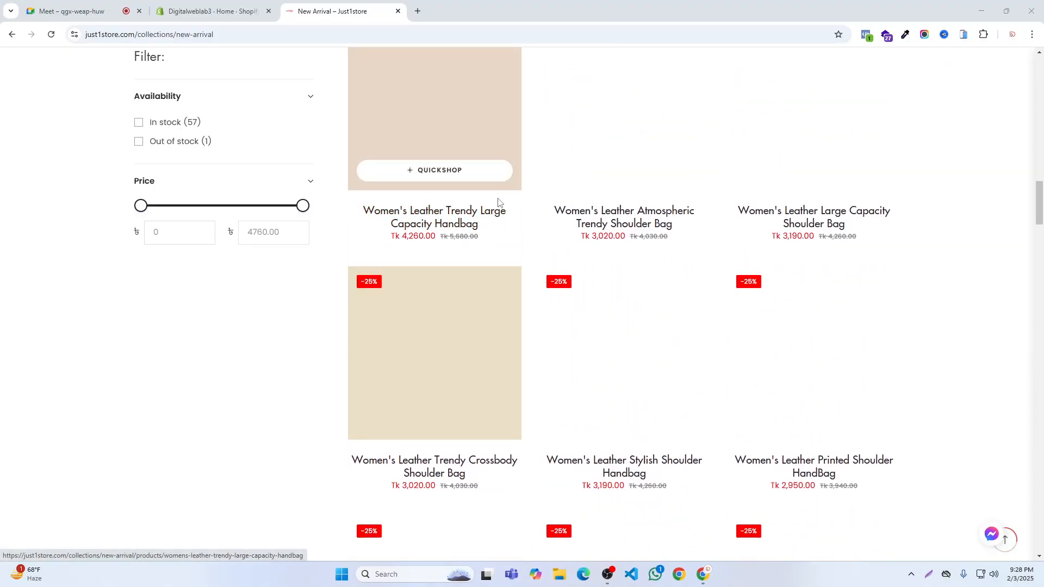
scroll(501, 195, "up", 20)
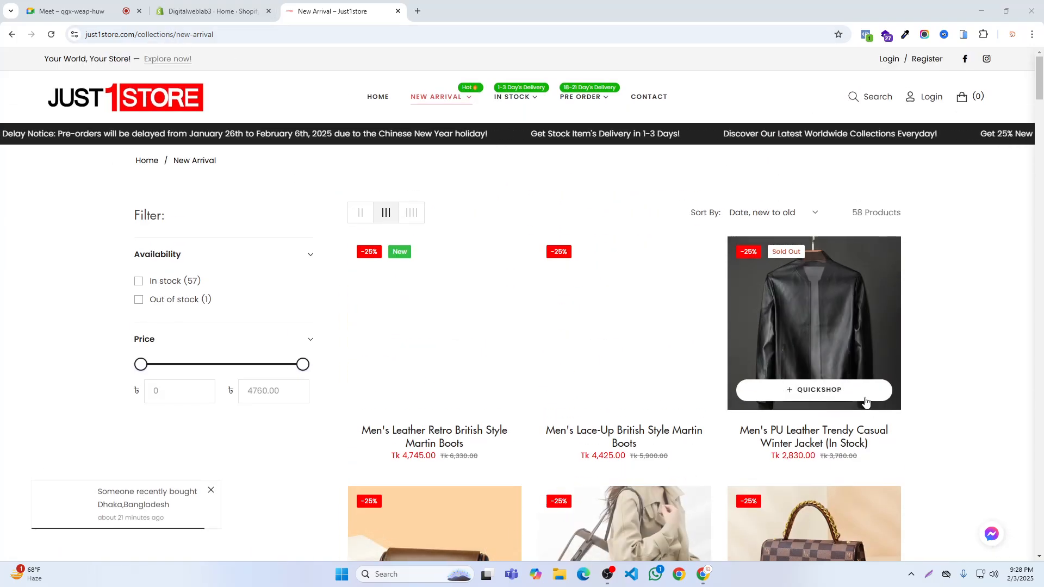
- Frame the New Arrival page address with a temporary screen-capture selection, and return to the Just1store home page to view the New Arrival submenu
key("super+shift+s")
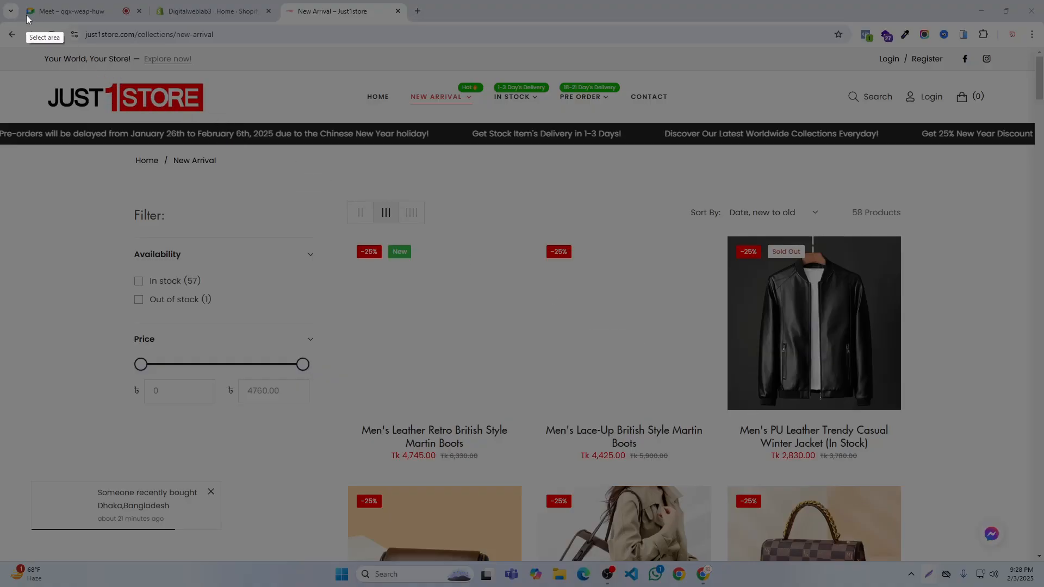
left_click_drag(22, 15, 287, 84)
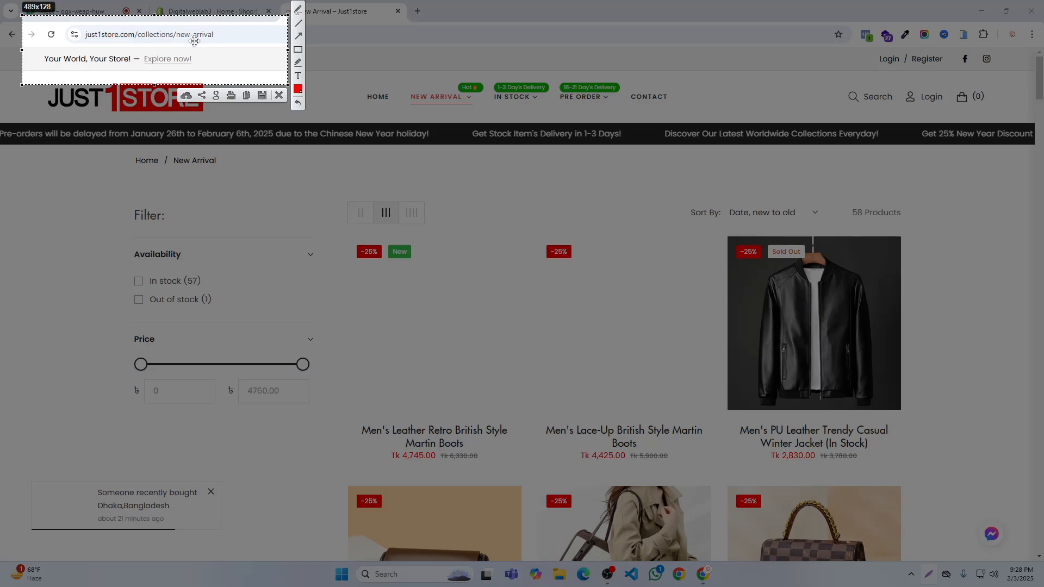
left_click(279, 99)
left_click(11, 36)
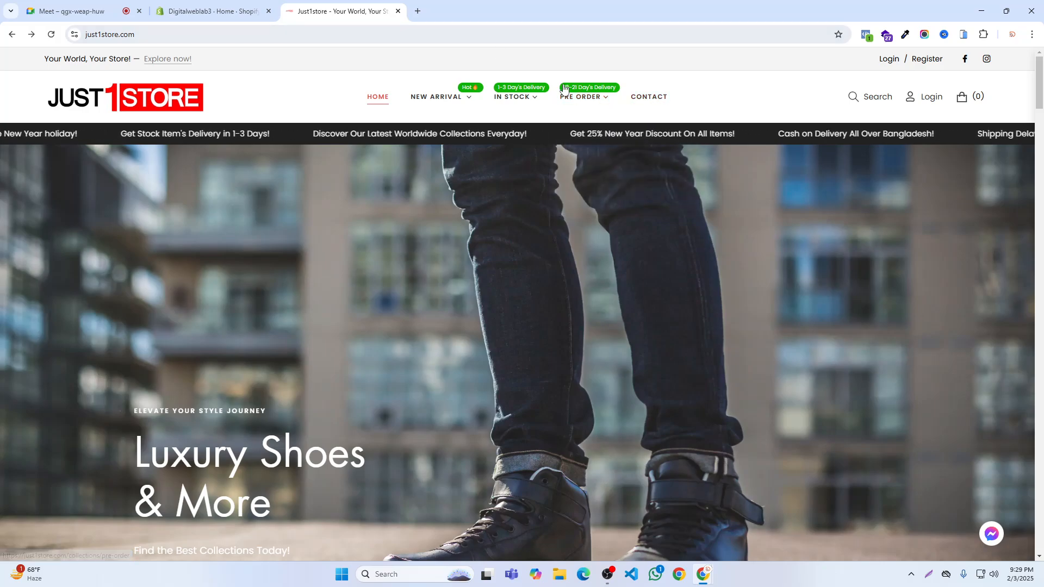
mouse_move(429, 107)
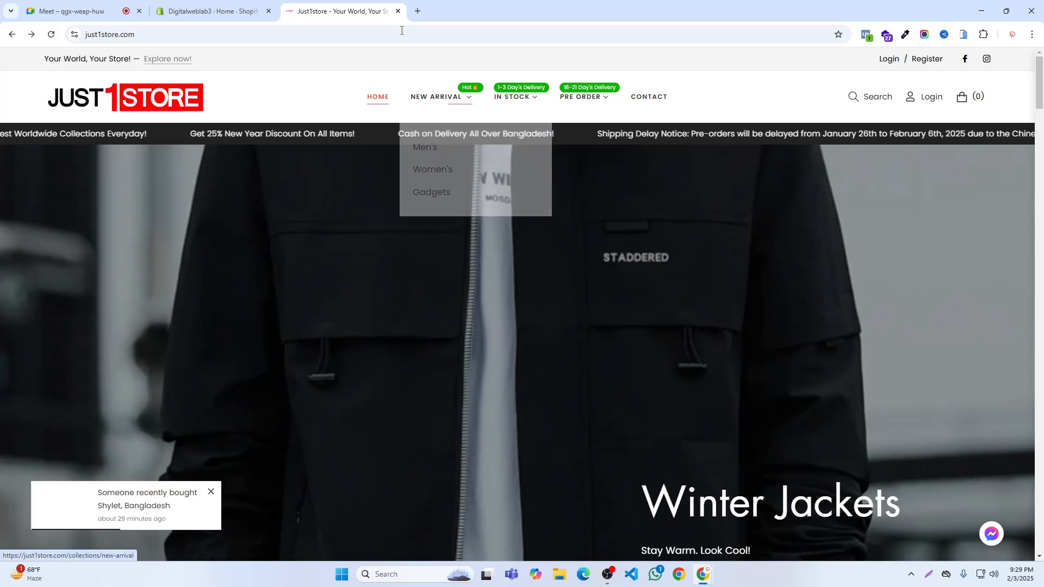
- Switch to the Digitalweblab3 Shopify admin and delete the Home page collection
left_click(228, 4)
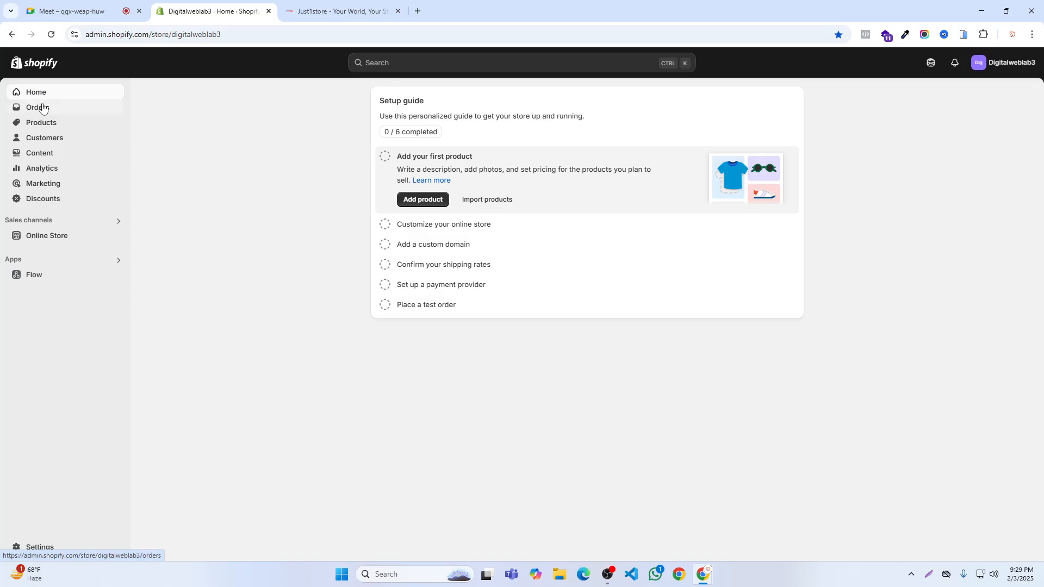
left_click(37, 128)
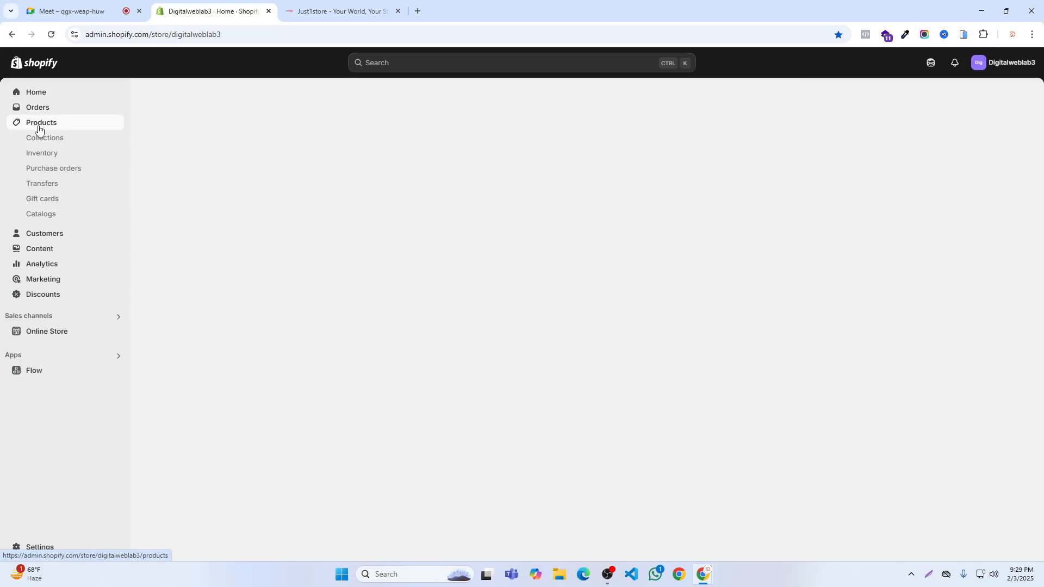
left_click(40, 139)
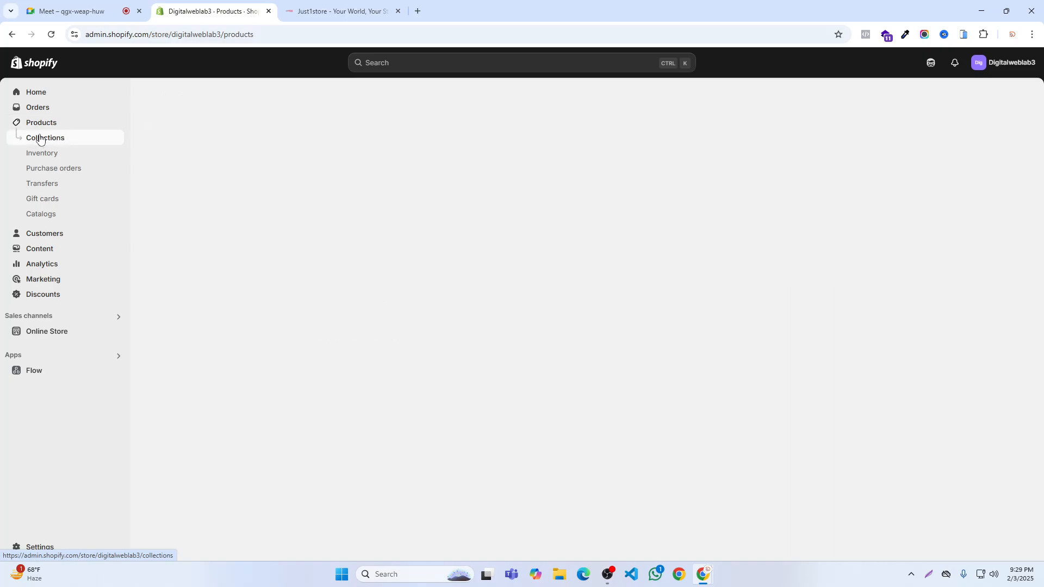
left_click(156, 154)
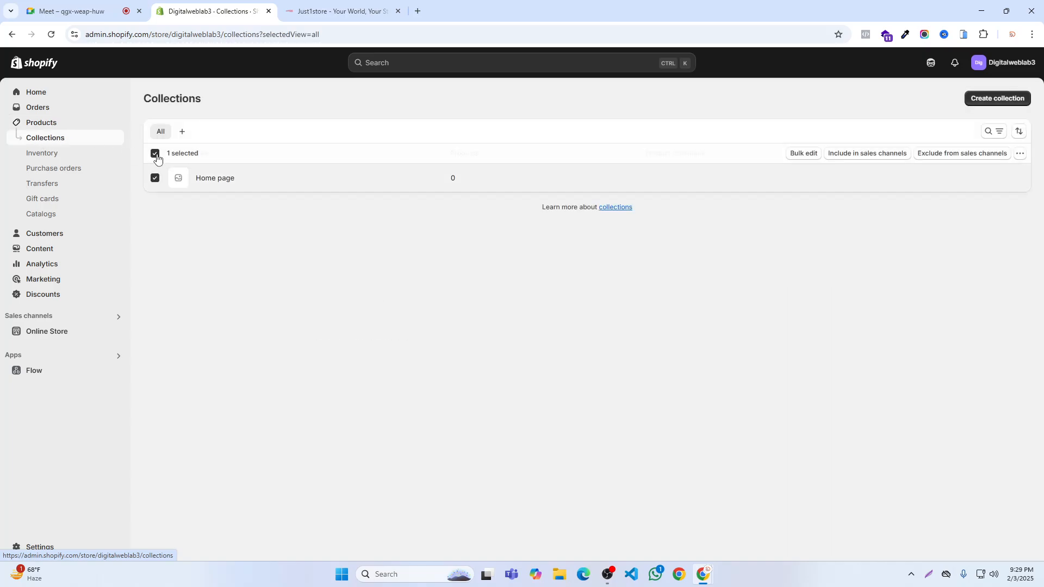
left_click(1020, 154)
left_click(985, 175)
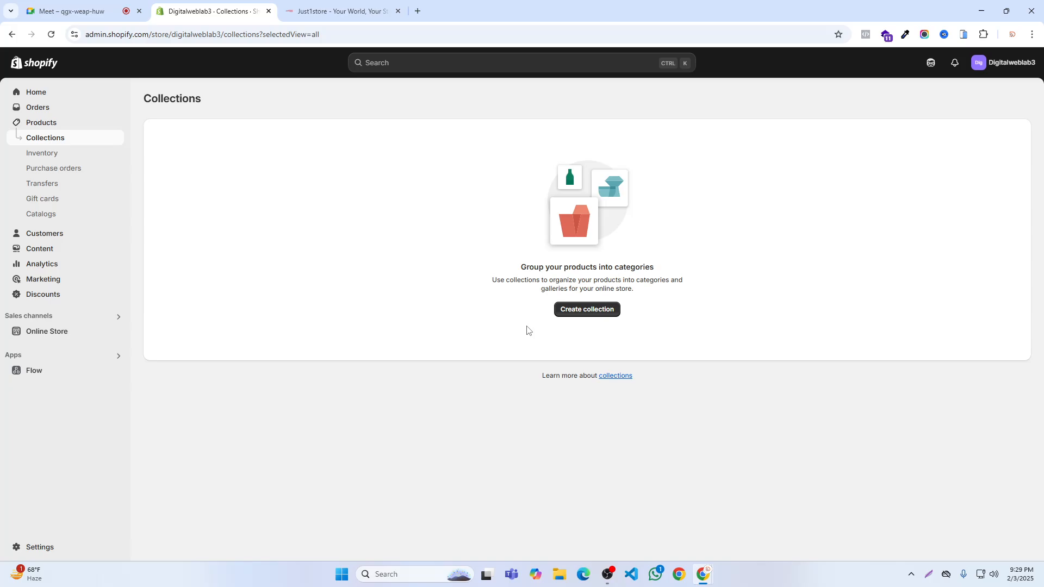
- Create and save a manual collection titled Men's, checking the category name against the Just1store menu
left_click(594, 312)
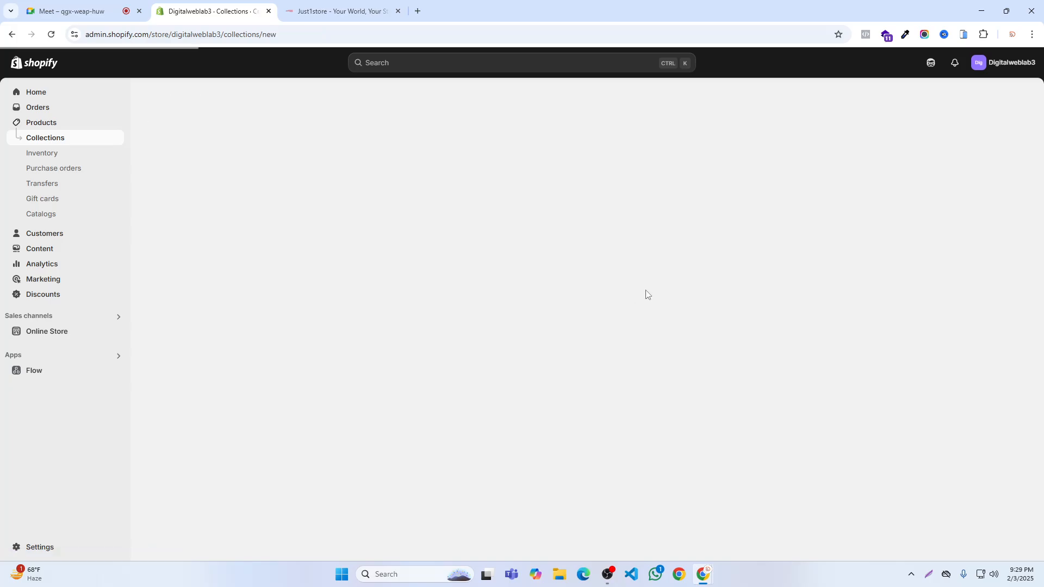
left_click(339, 11)
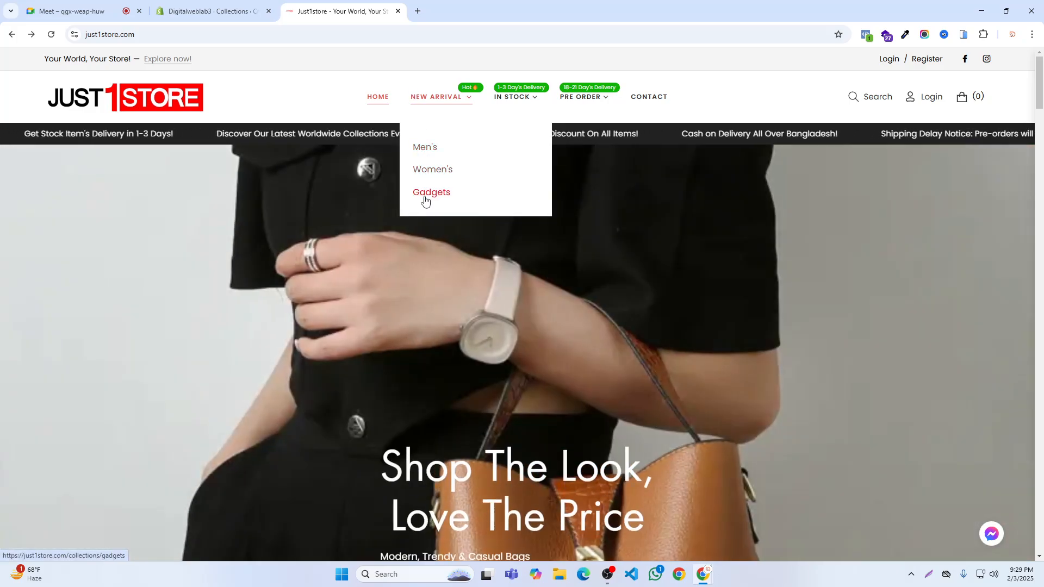
left_click(212, 11)
left_click(363, 151)
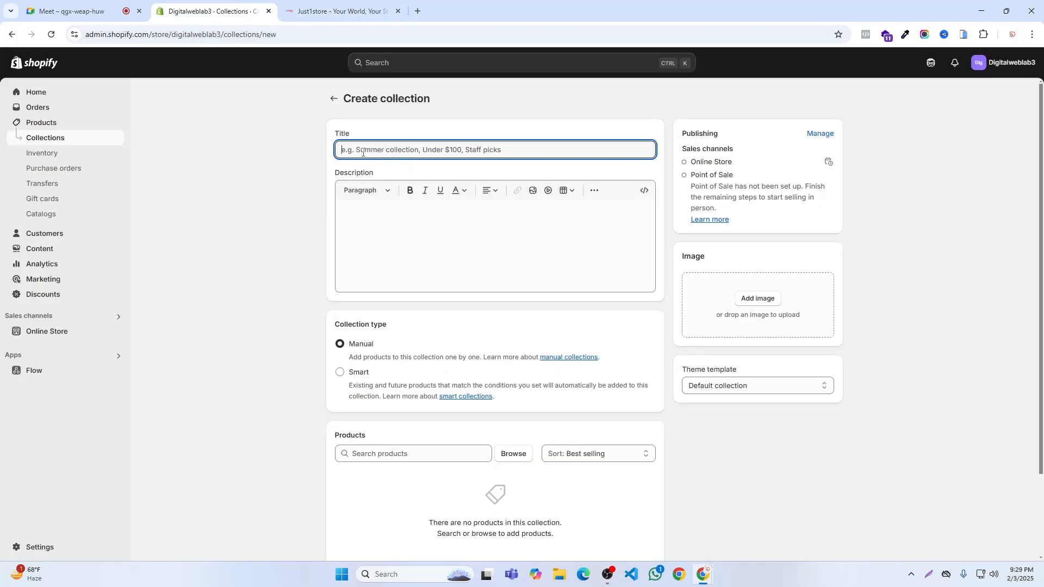
type("Me")
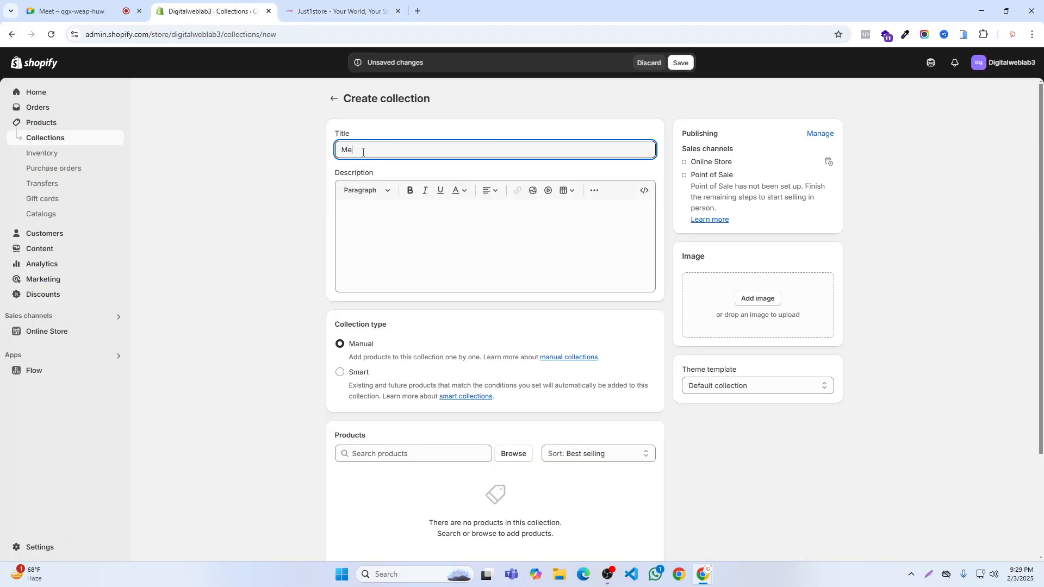
left_click(337, 11)
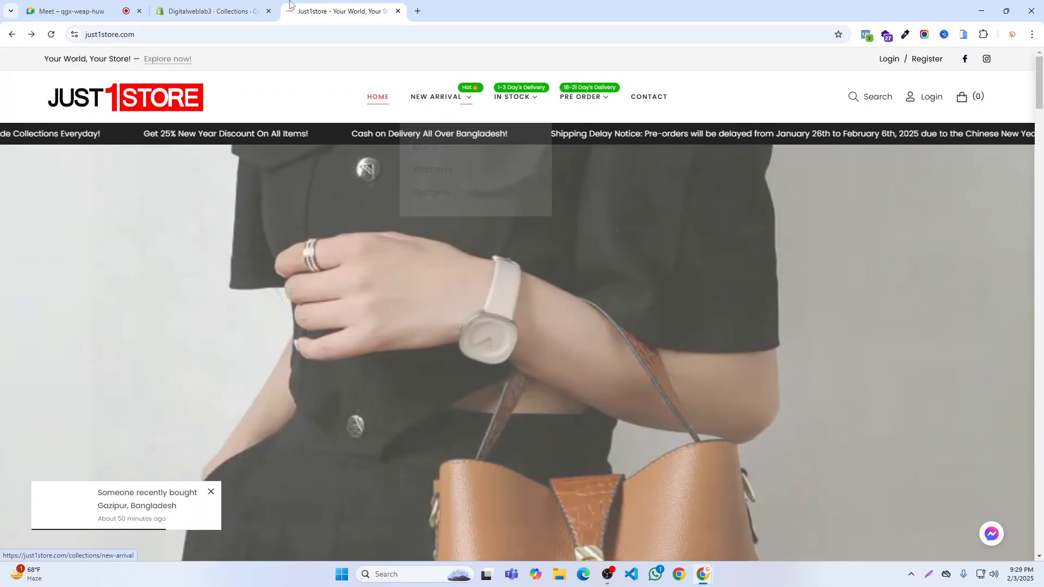
left_click(234, 10)
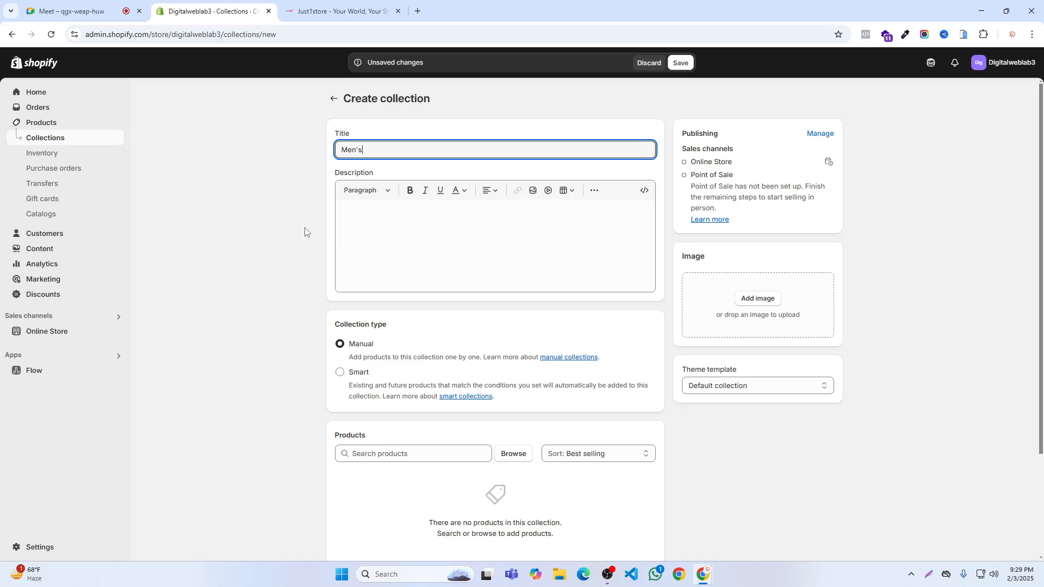
left_click(680, 63)
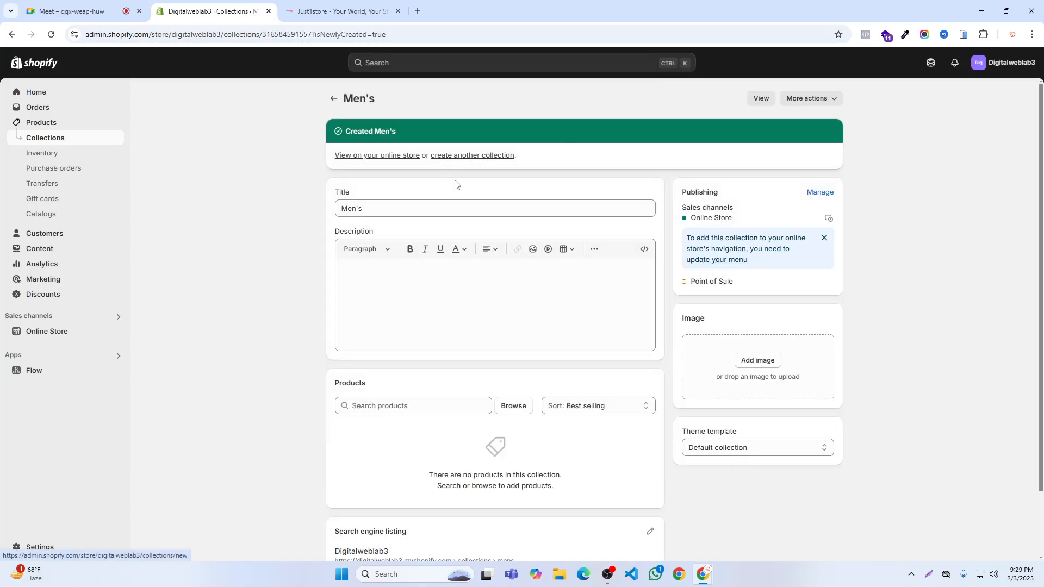
- Create and save another manual collection titled Women's
left_click(456, 156)
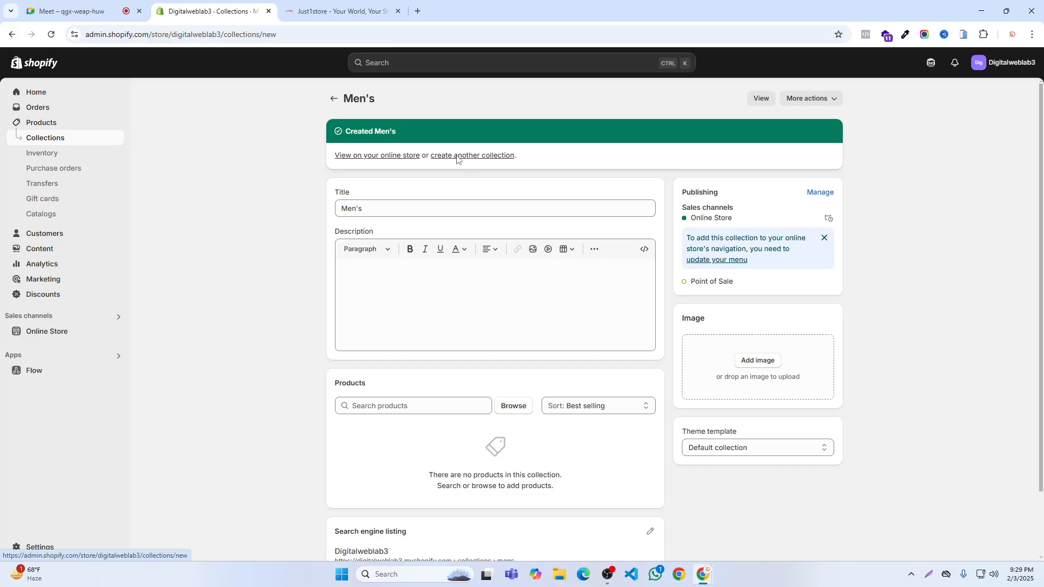
type("Women's")
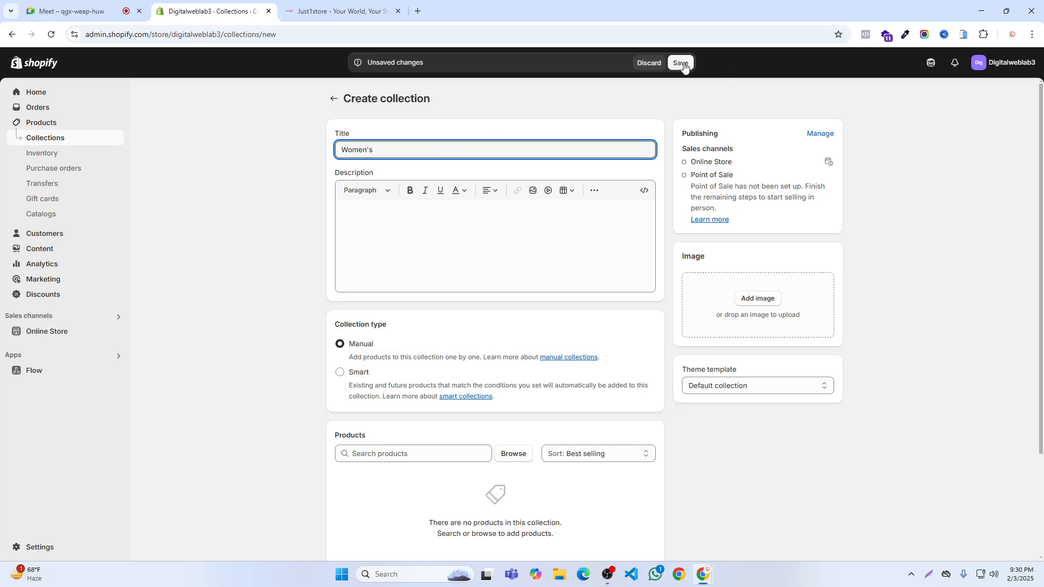
- Check the Just1store submenus for the next category and start another collection titled Gadgets
left_click(335, 11)
mouse_move(451, 92)
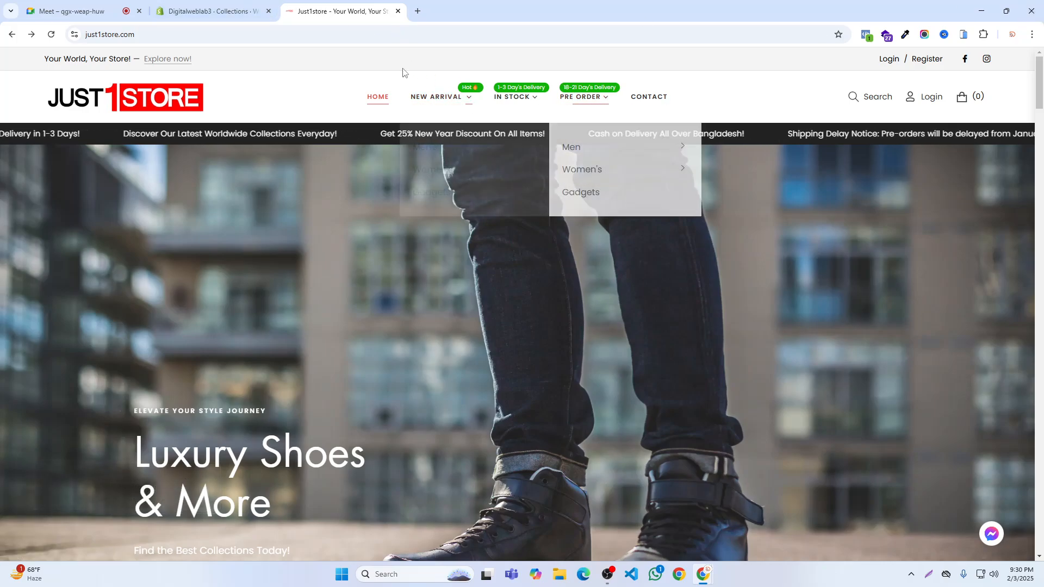
left_click(232, 9)
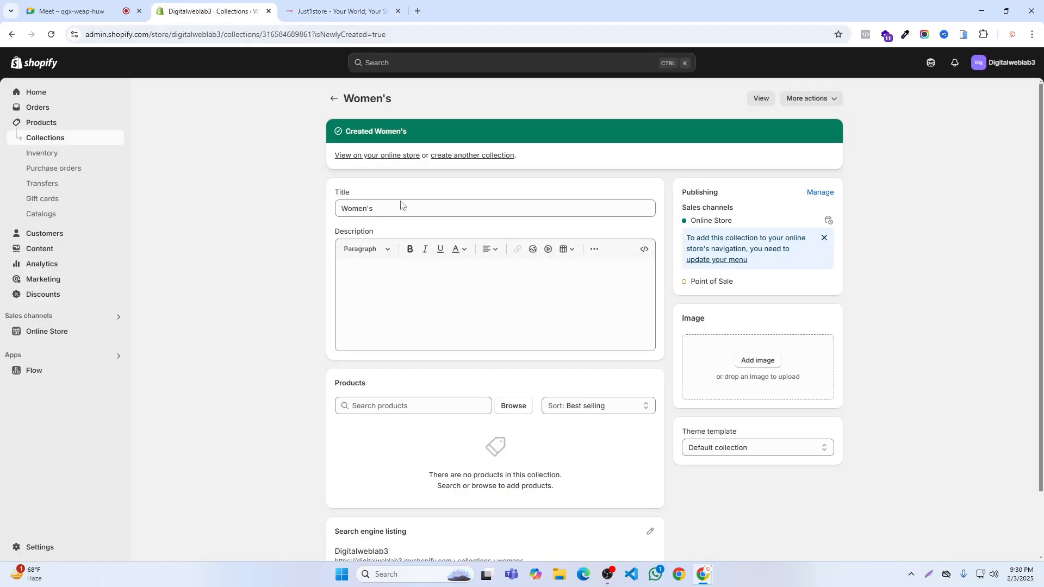
left_click(465, 157)
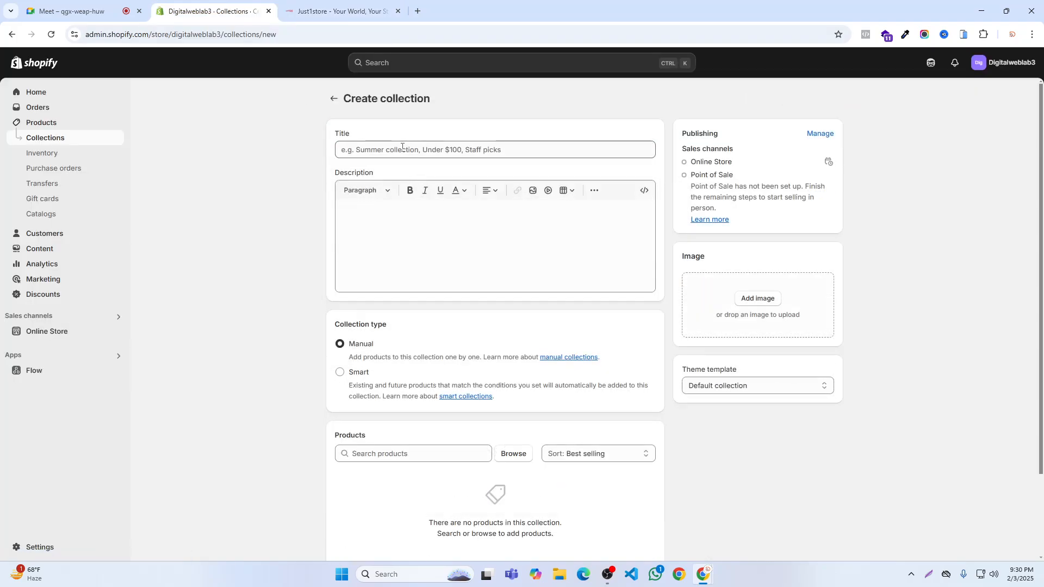
left_click(406, 150)
type("Gadgets")
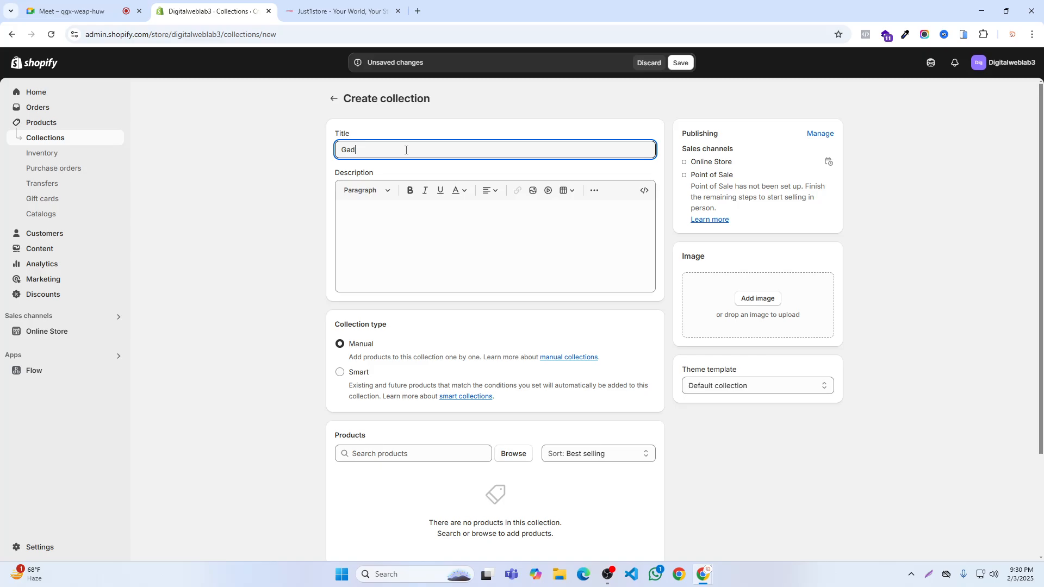
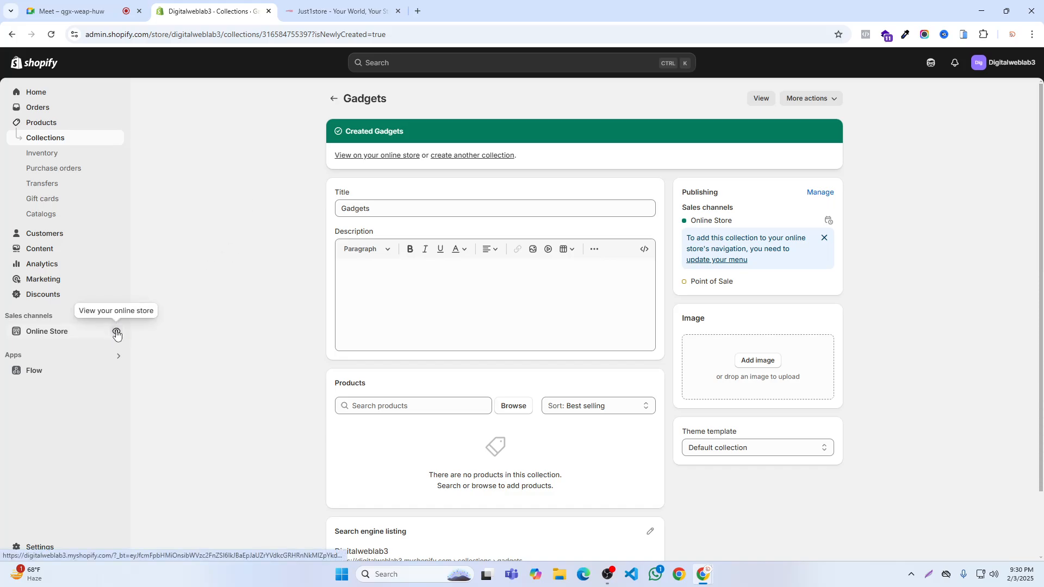
- View the online storefront, hide the admin bar, and examine the header navigation and home page
left_click(117, 332)
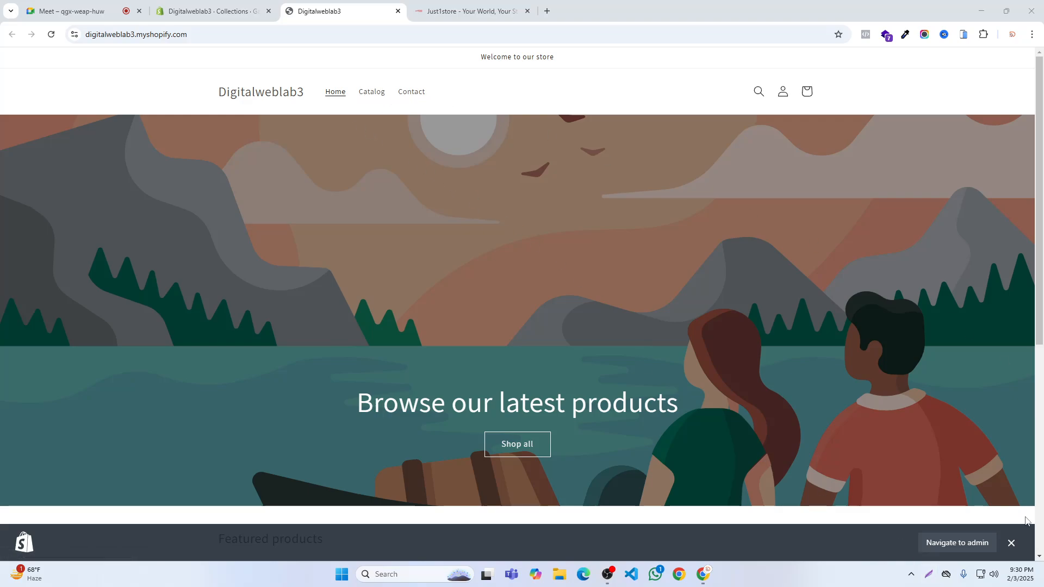
left_click(1011, 543)
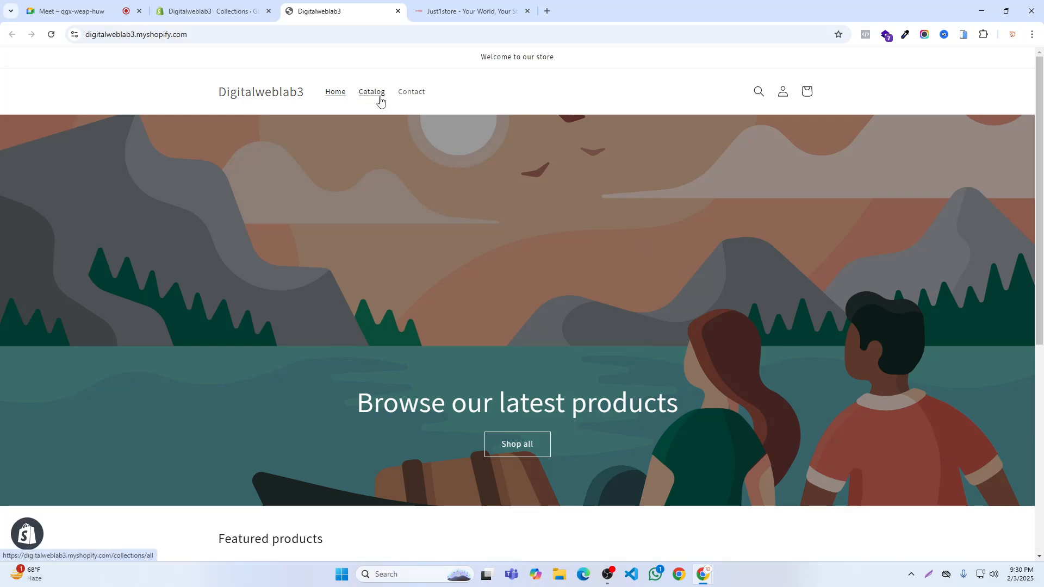
left_click(928, 574)
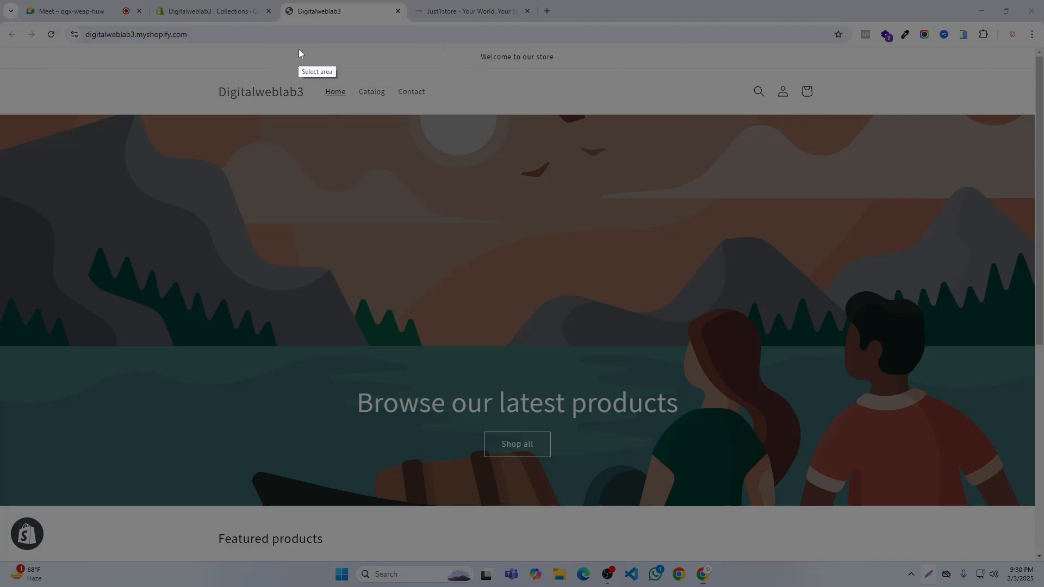
mouse_move(299, 49)
left_mouse_down()
mouse_move(429, 127)
mouse_move(456, 130)
left_mouse_up()
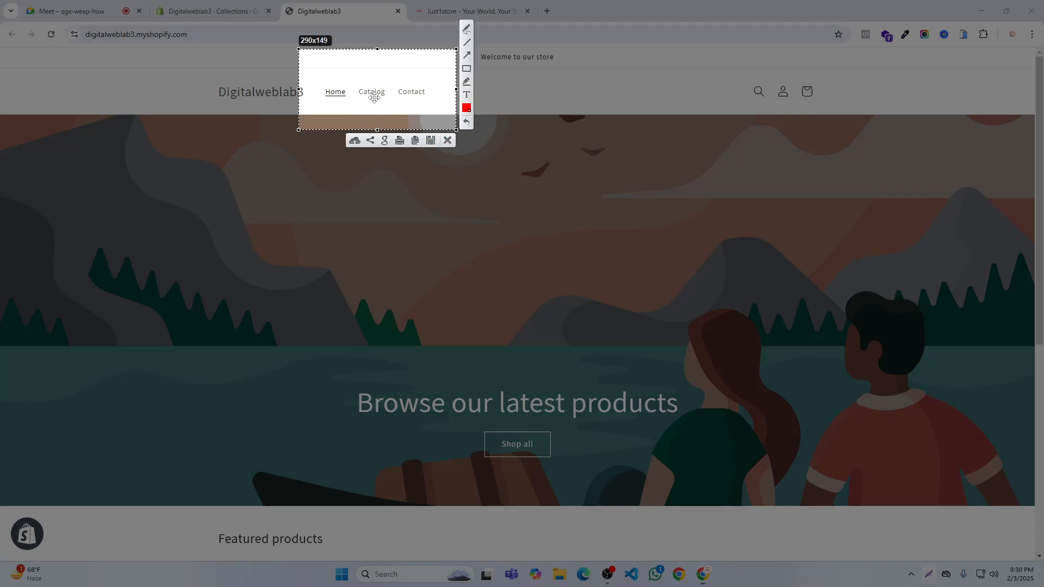
left_click(447, 141)
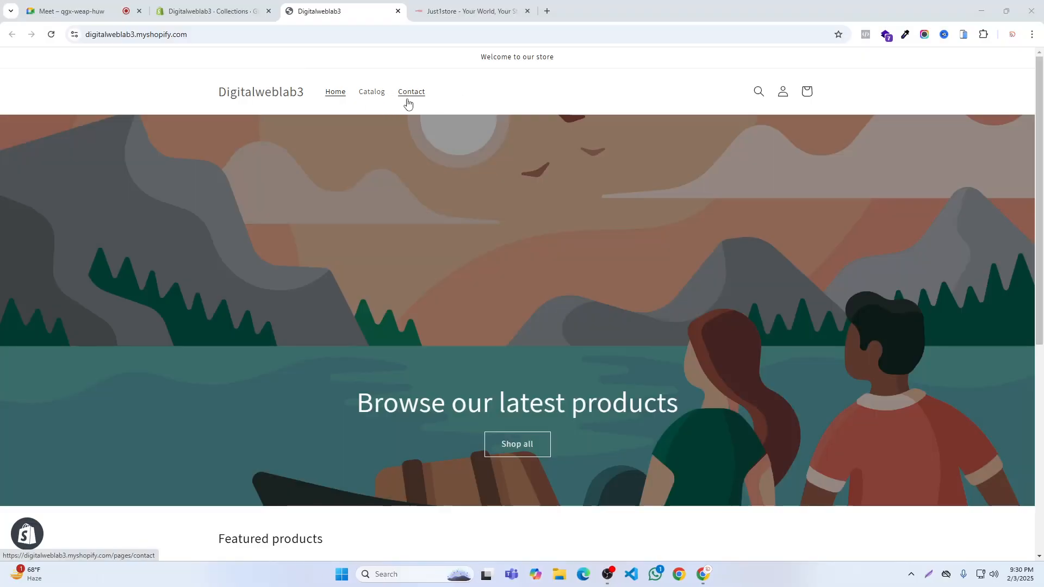
scroll(474, 132, "down", 4)
scroll(472, 134, "up", 3)
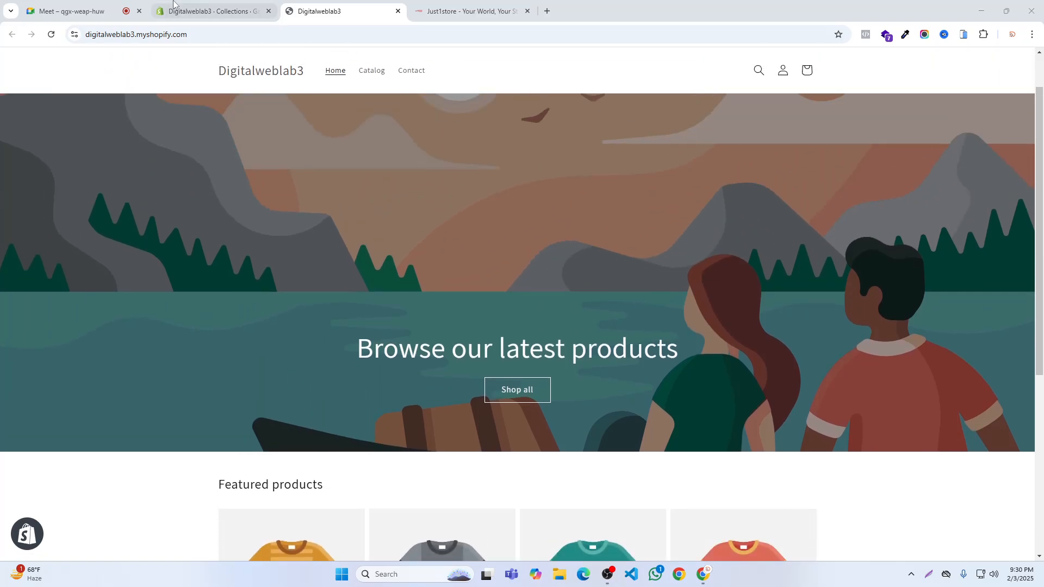
- Return to the Digitalweblab3 admin and review the Main menu's items and the list of collections
left_click(192, 5)
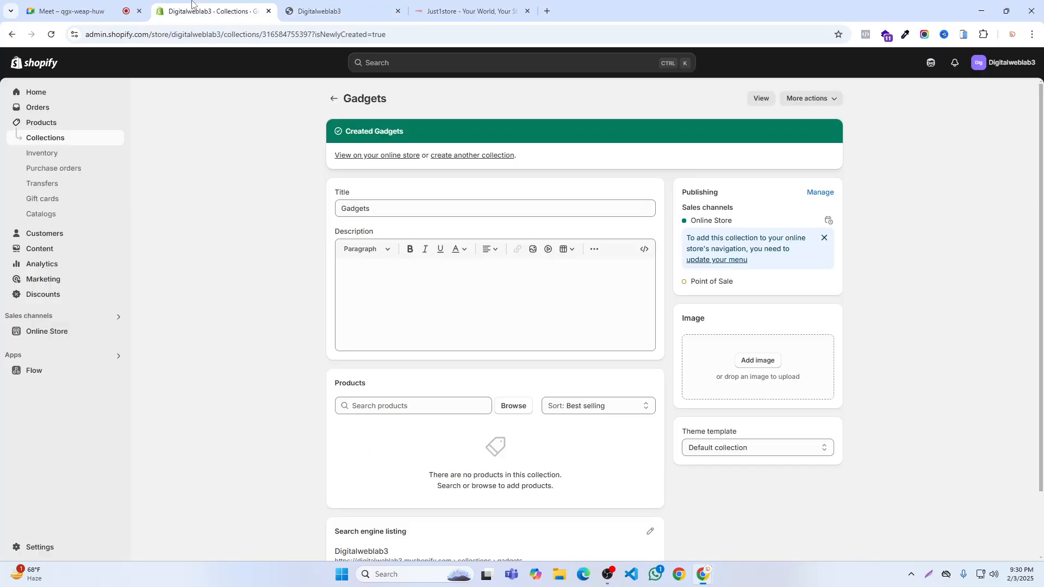
left_click(39, 250)
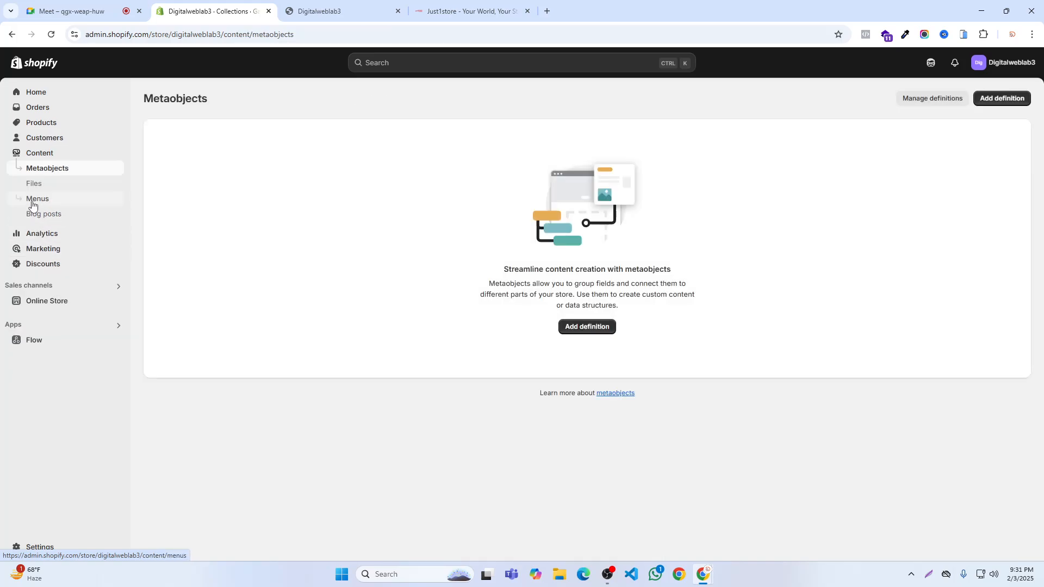
left_click(32, 205)
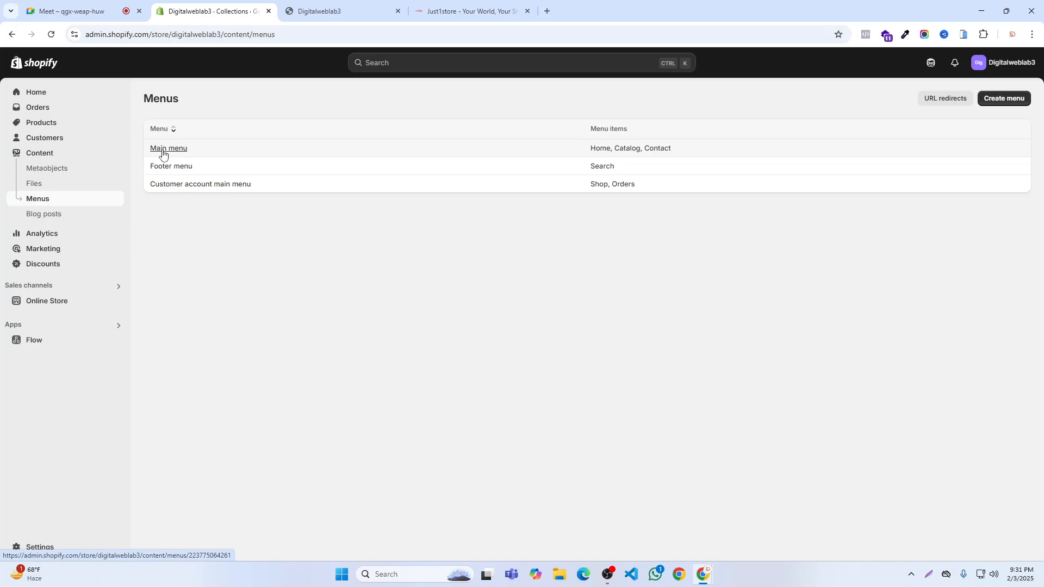
left_click(173, 154)
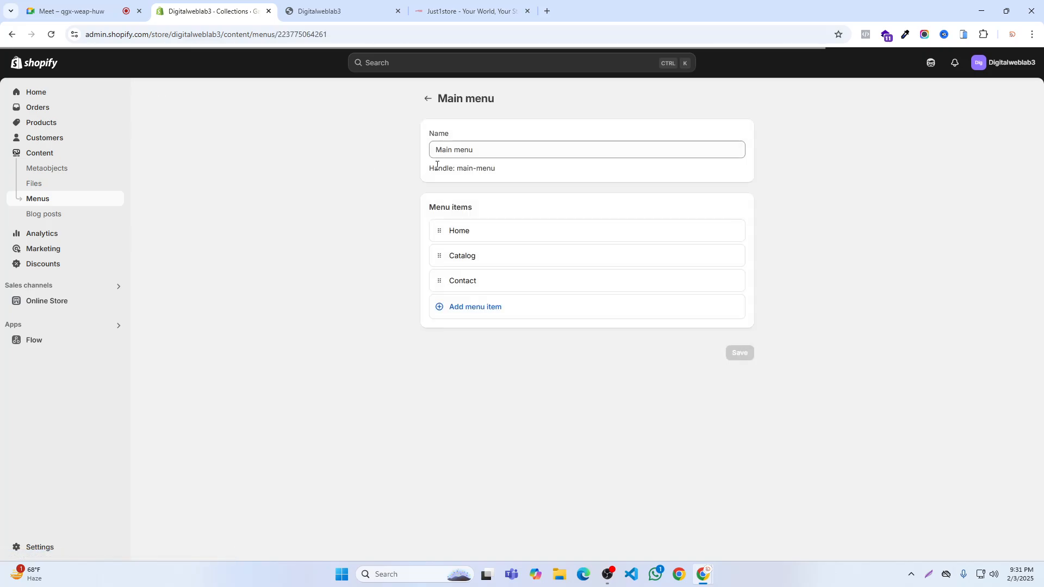
left_click(427, 99)
left_click(38, 92)
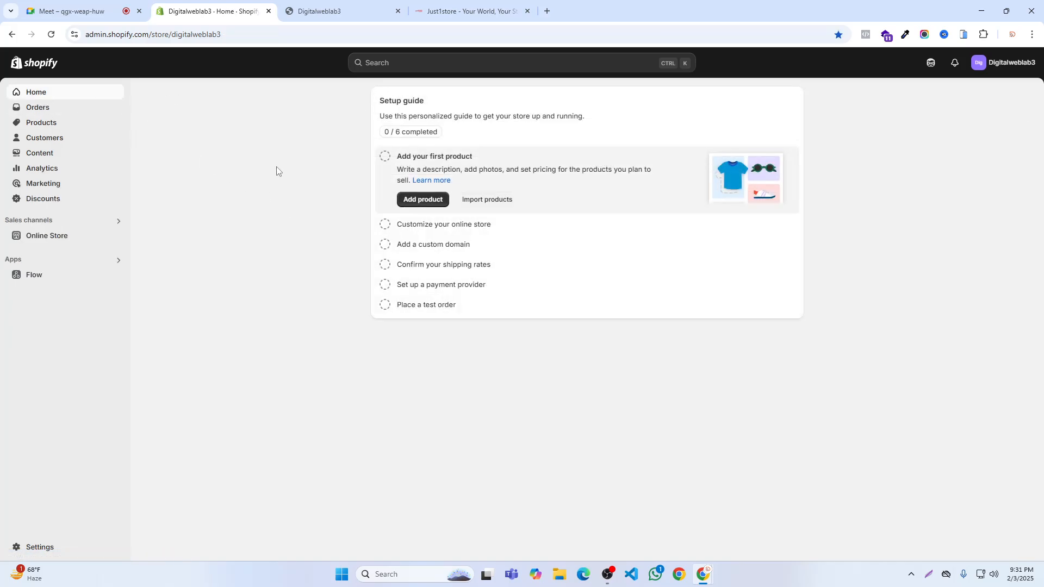
left_click(38, 125)
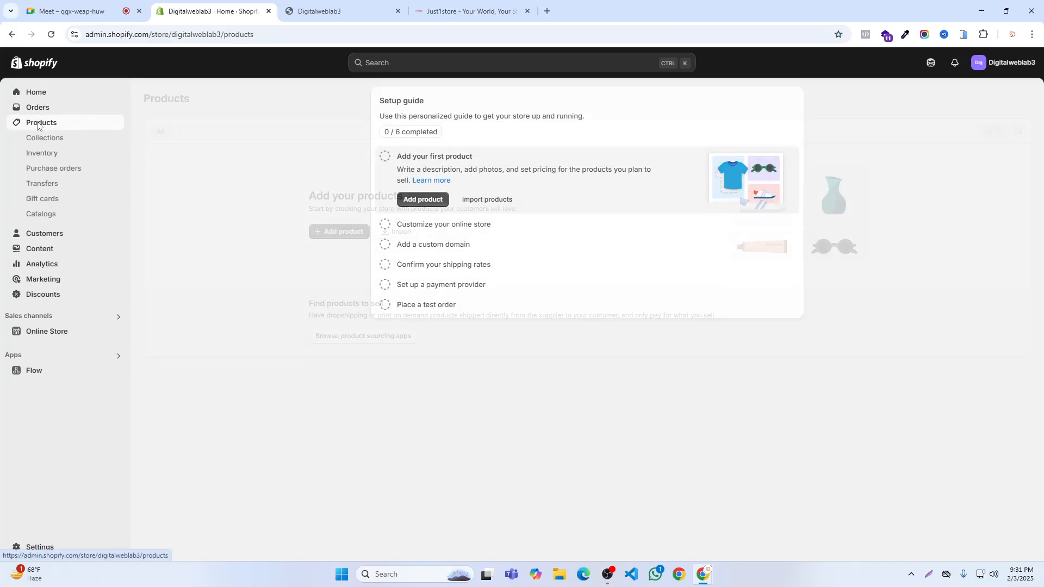
left_click(44, 139)
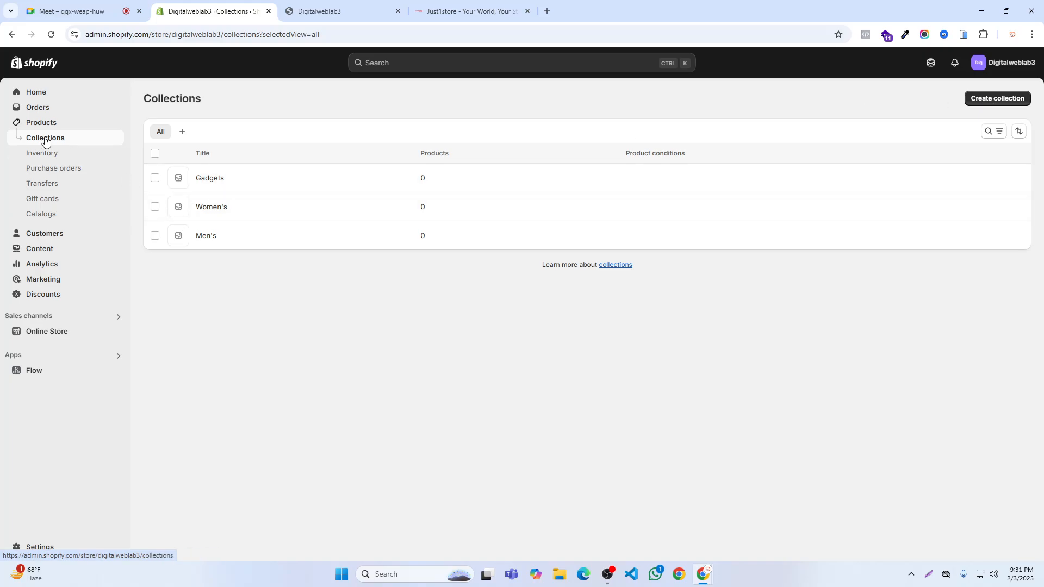
- Open the store's Main menu for editing and remove its Catalog and Contact items
left_click(35, 249)
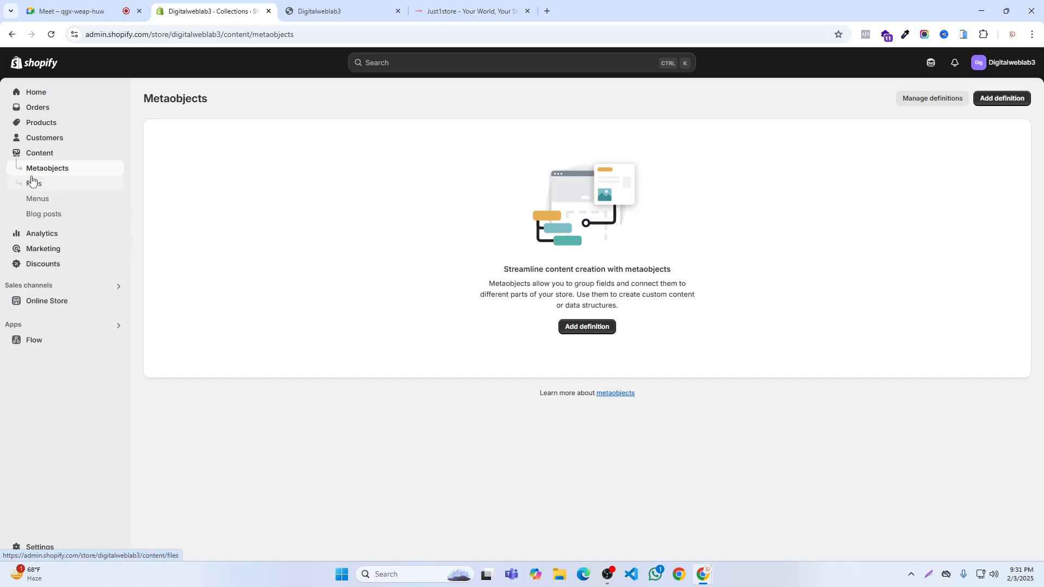
left_click(33, 202)
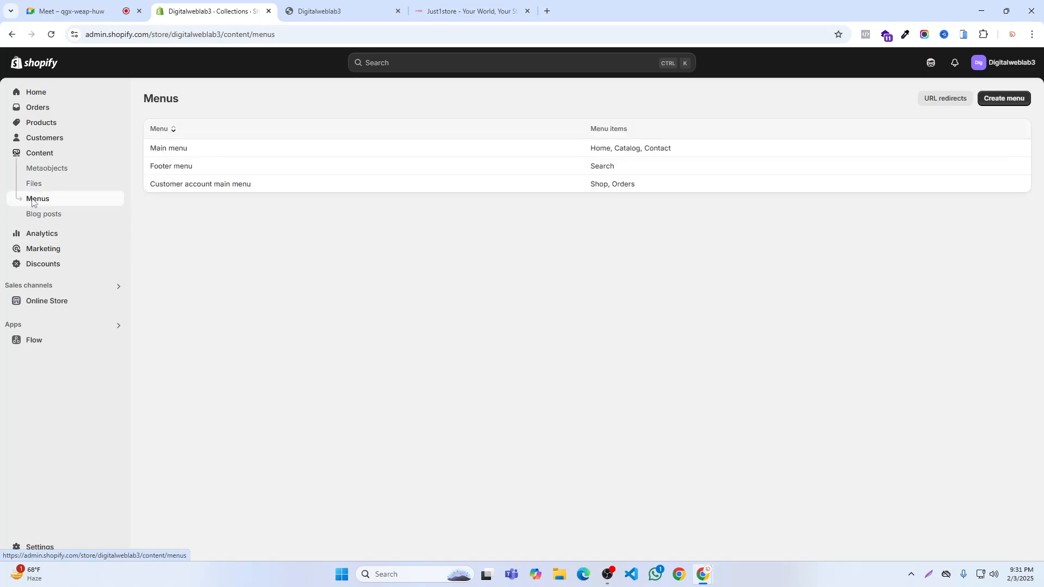
left_click(175, 154)
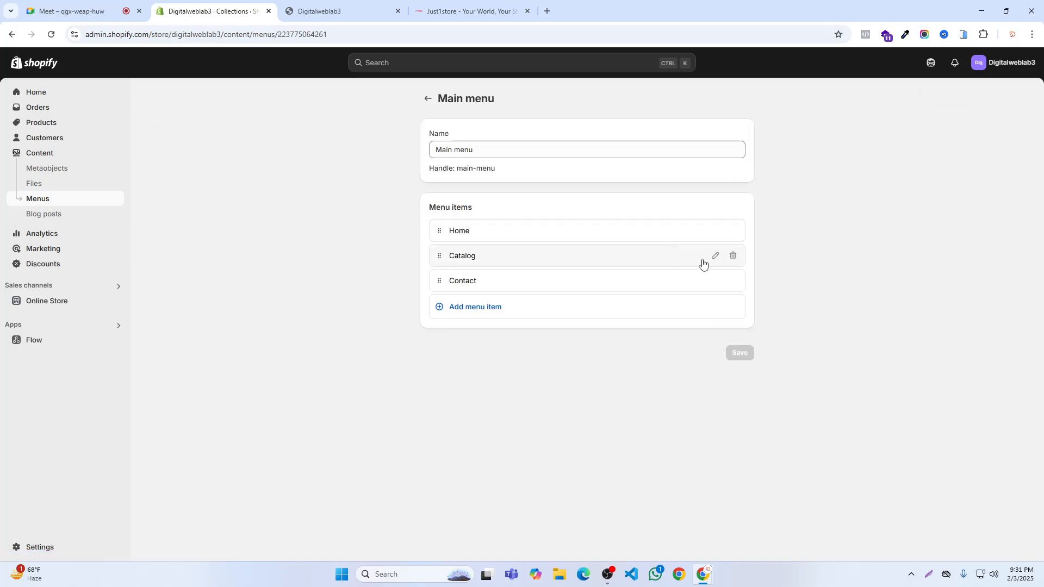
left_click(733, 256)
left_click(661, 330)
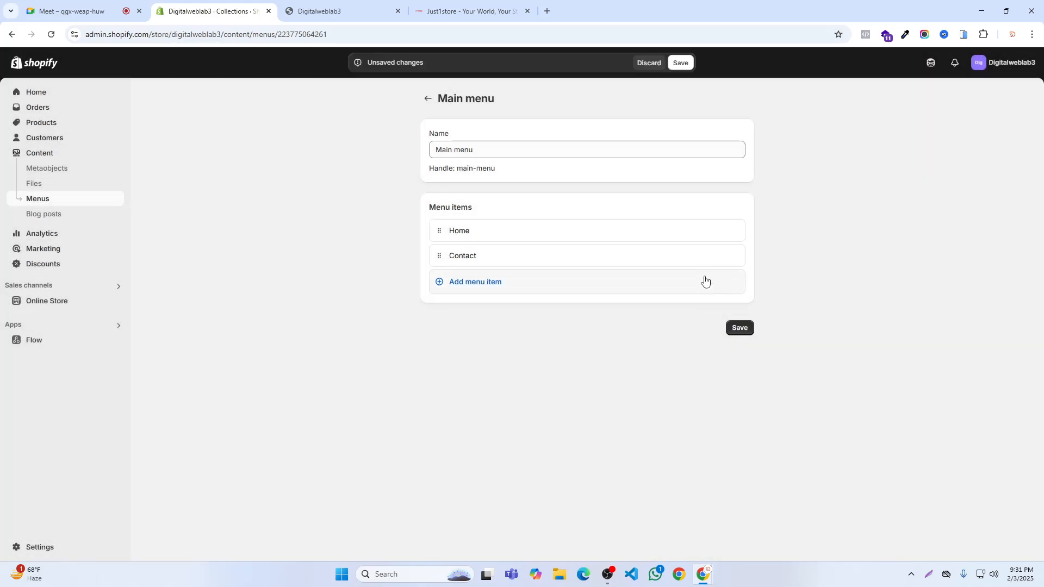
left_click(732, 256)
left_click(661, 332)
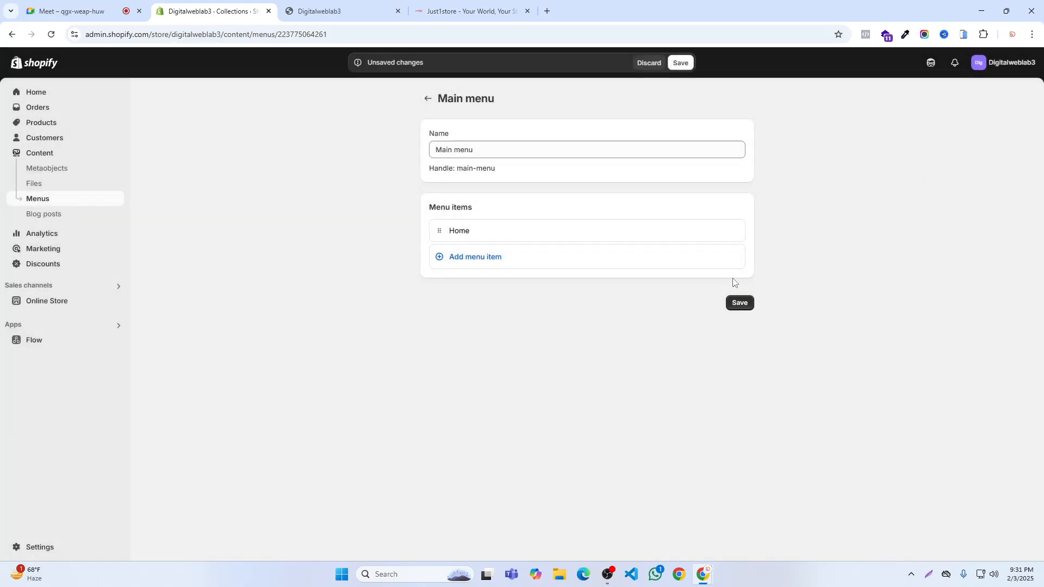
left_click(468, 257)
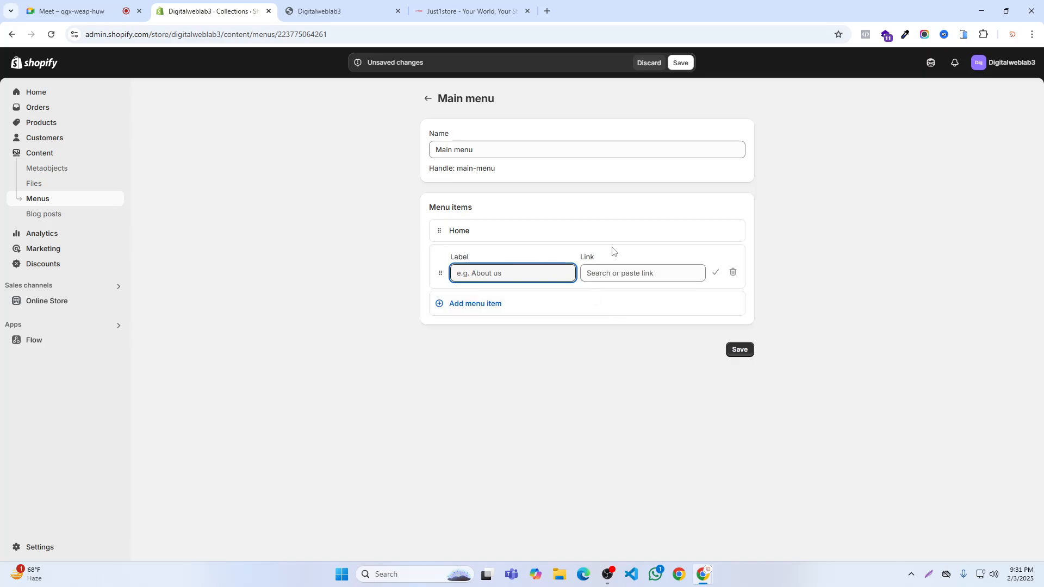
left_click(731, 272)
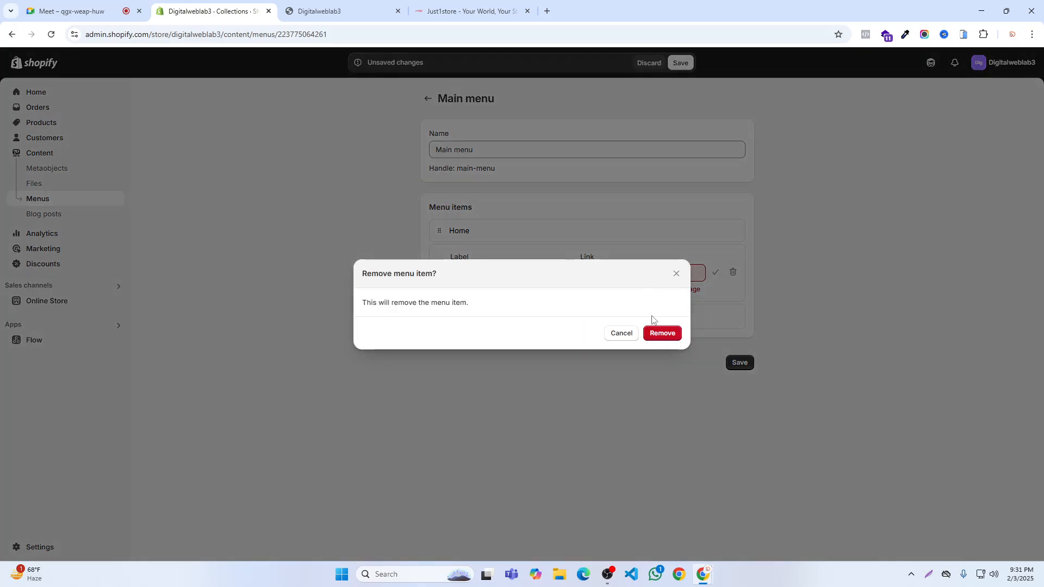
left_click(657, 327)
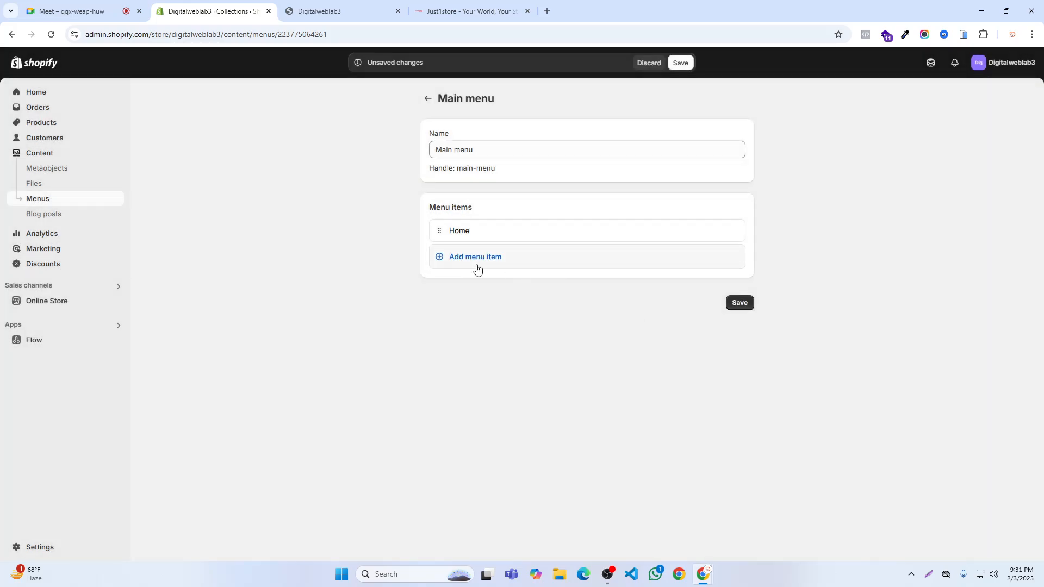
- Add a menu item to the Main menu that links to the Men's collection
left_click(469, 261)
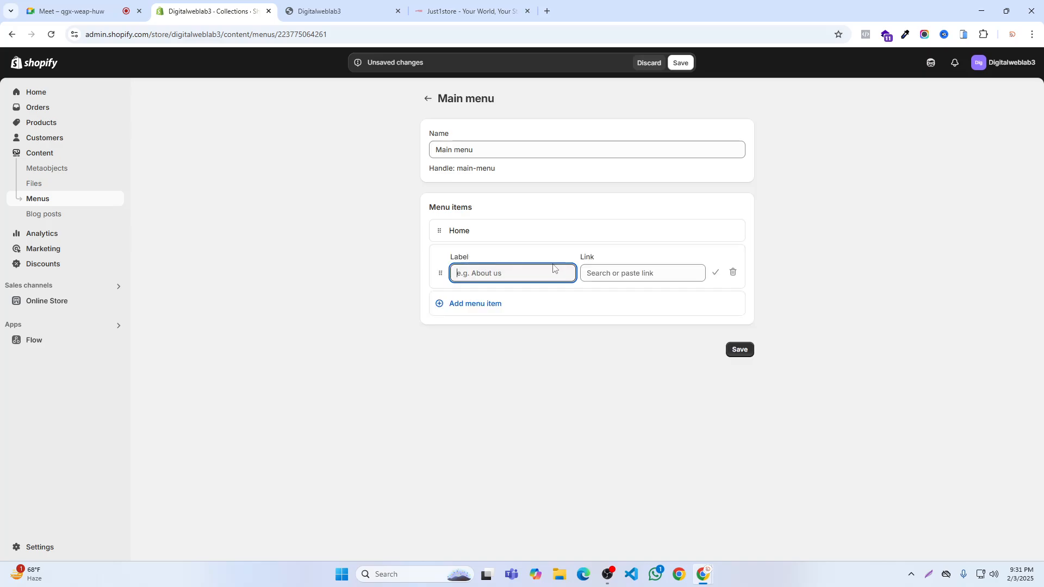
left_click(599, 272)
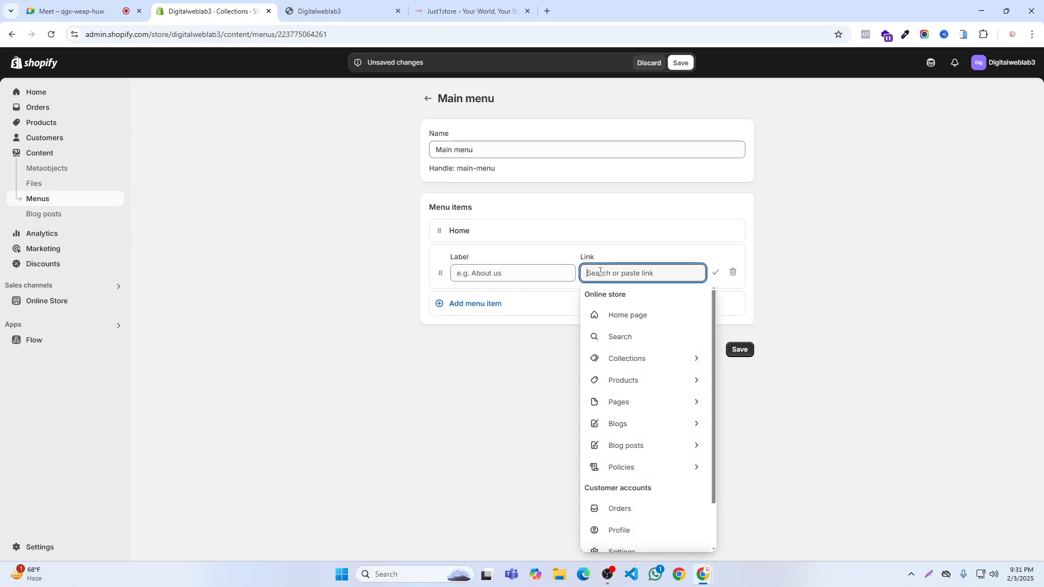
left_click(612, 360)
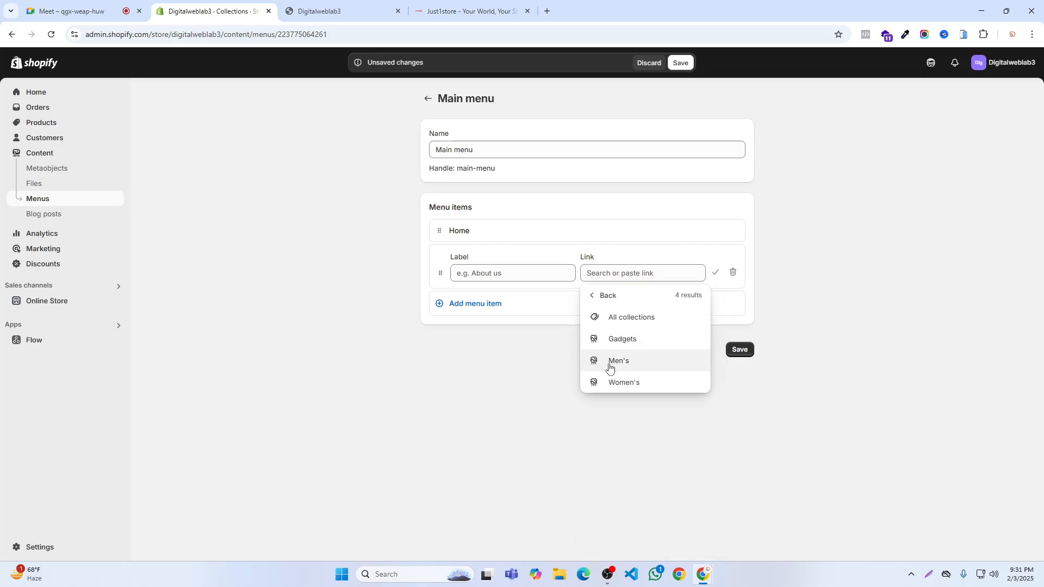
left_click(607, 362)
left_click(714, 274)
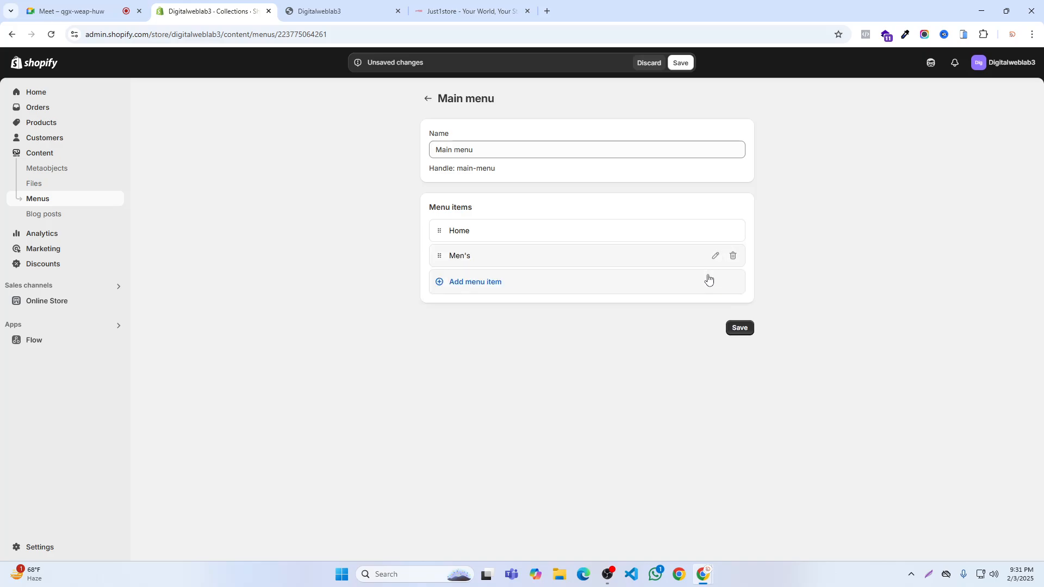
- Add another menu item linking to the Women's collection
left_click(461, 283)
left_click(614, 298)
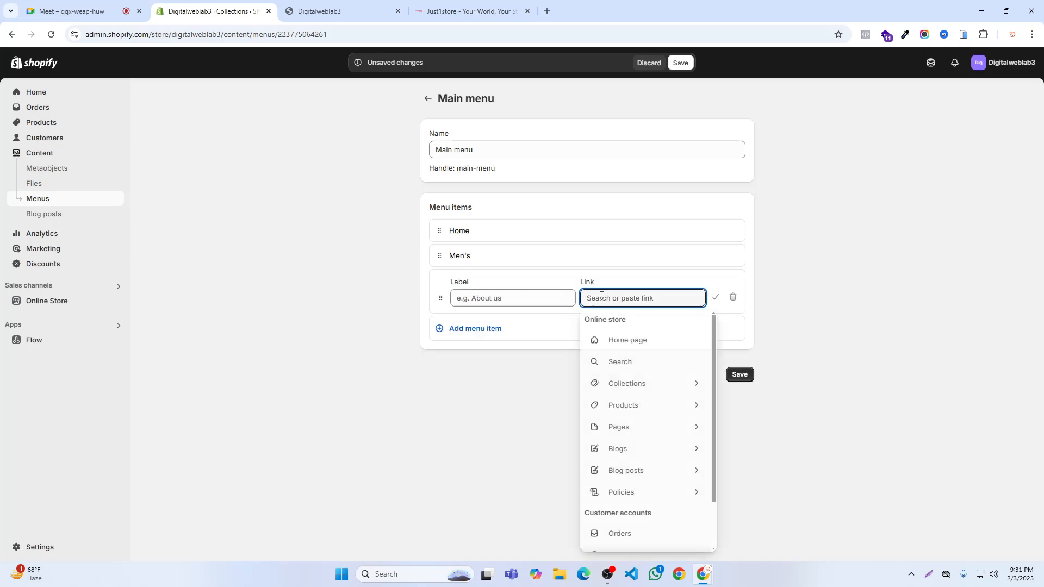
left_click(612, 386)
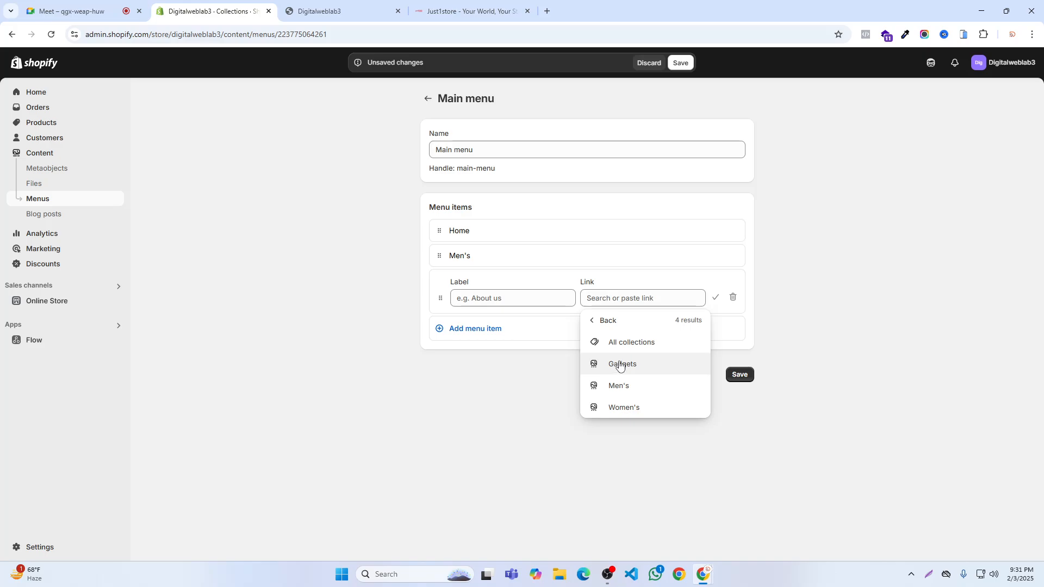
left_click(614, 408)
left_click(715, 297)
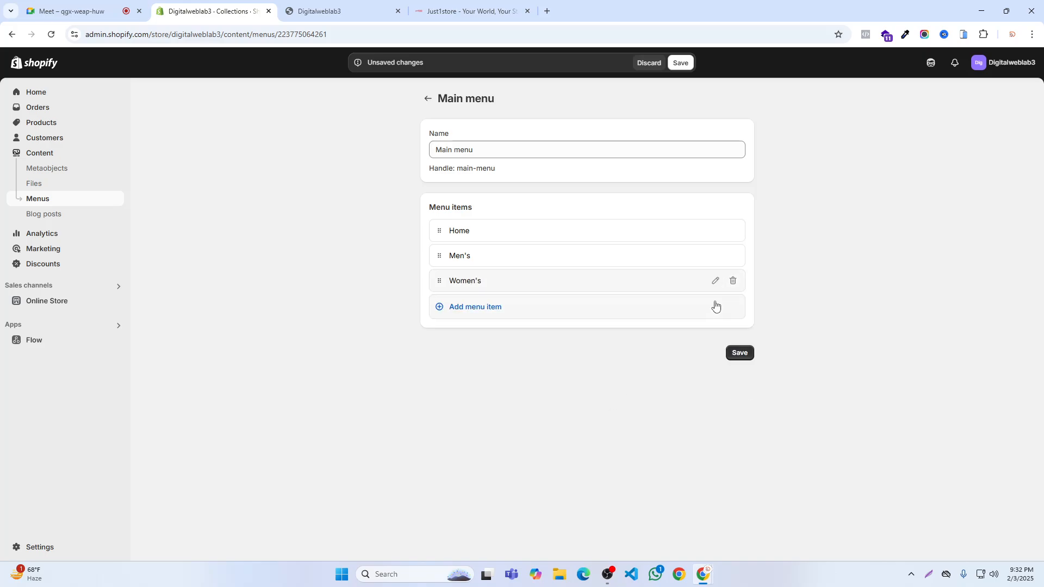
- Add a menu item linking to the Gadgets collection and save the Main menu
left_click(481, 308)
left_click(607, 326)
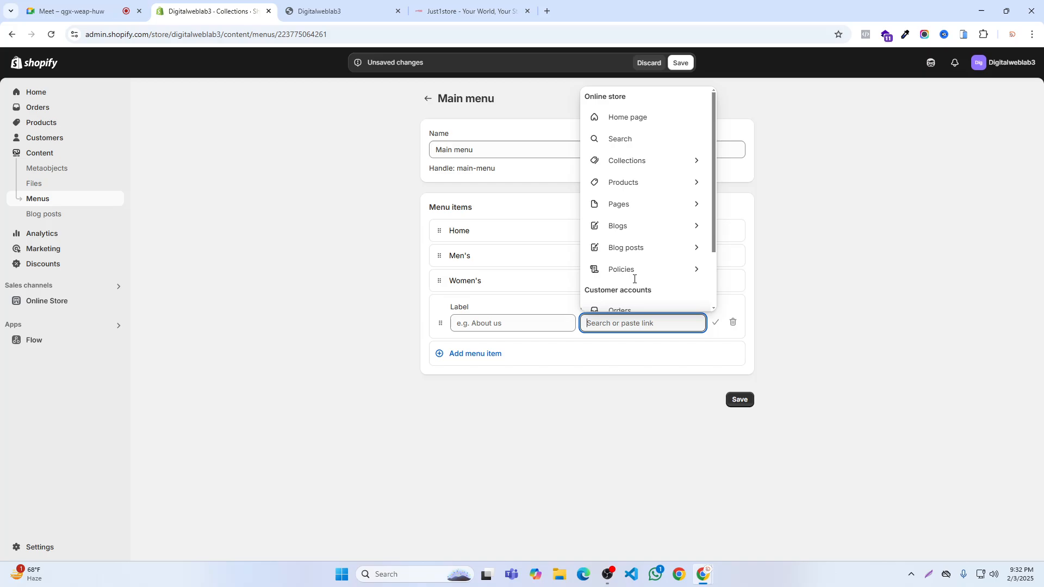
left_click(620, 162)
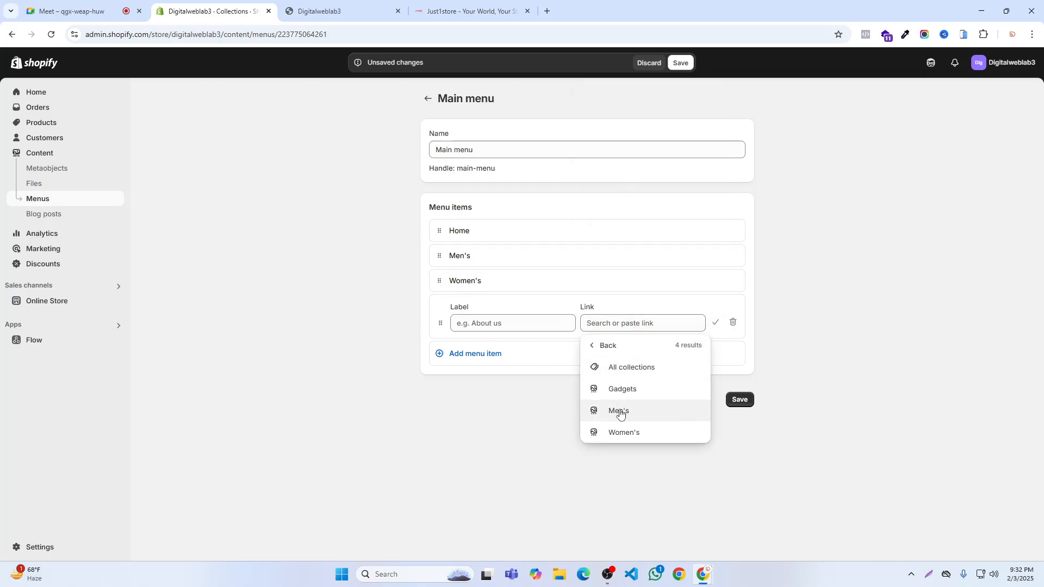
left_click(614, 389)
left_click(714, 323)
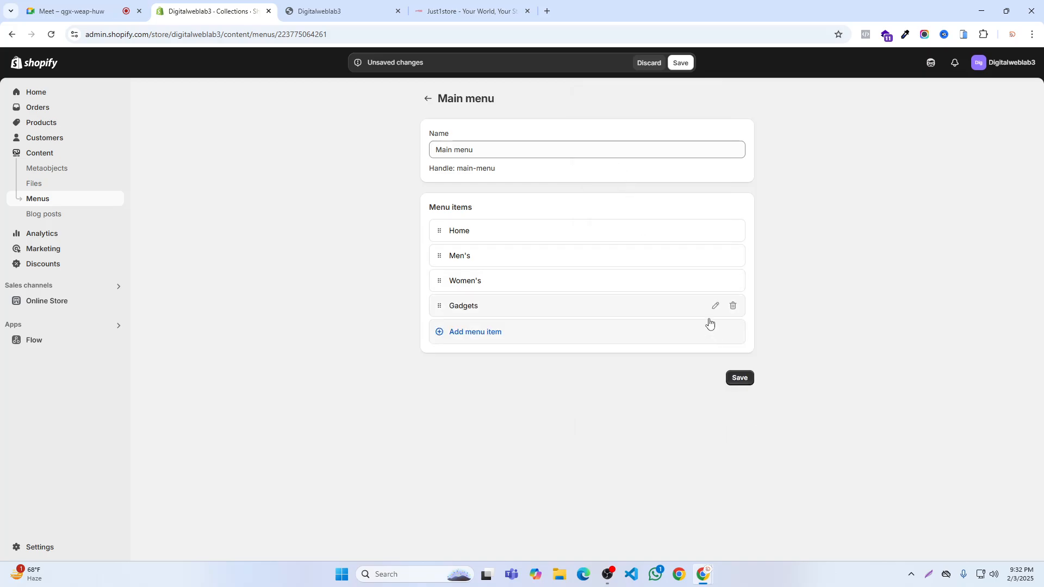
left_click(681, 63)
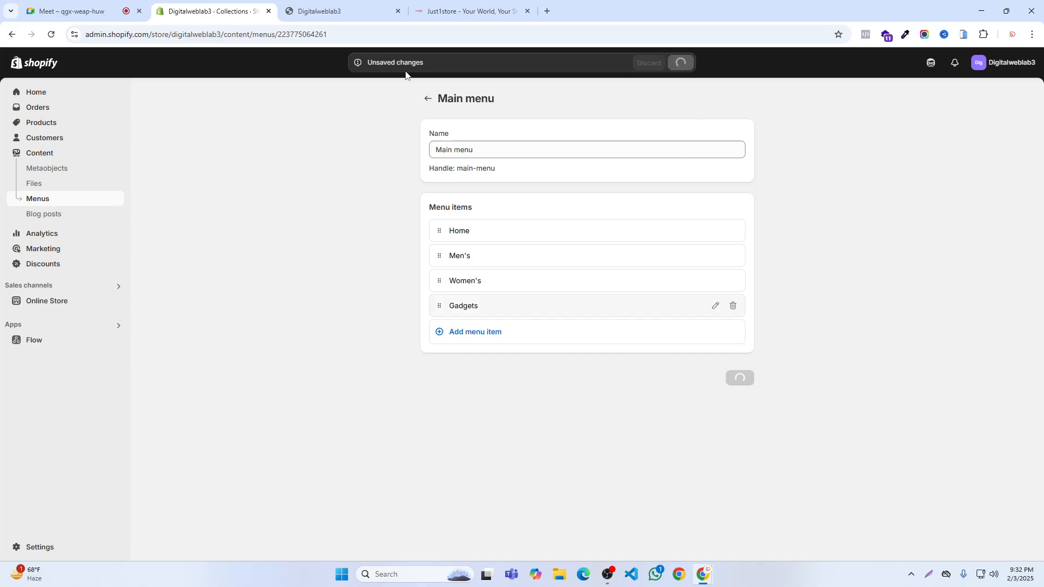
- Reopen and reload the online storefront to check its header navigation, and close the preview
left_click(397, 11)
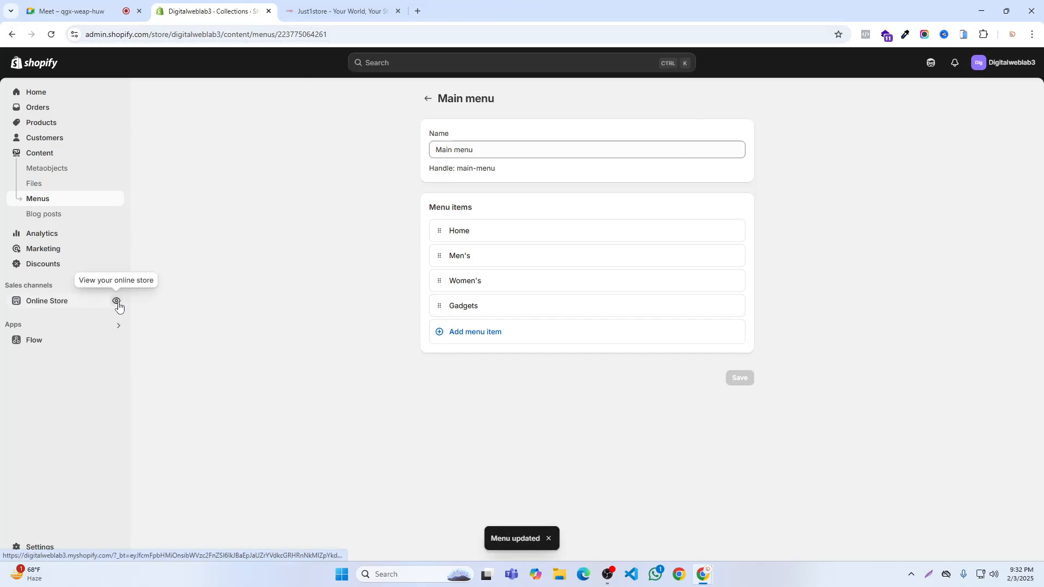
left_click(116, 301)
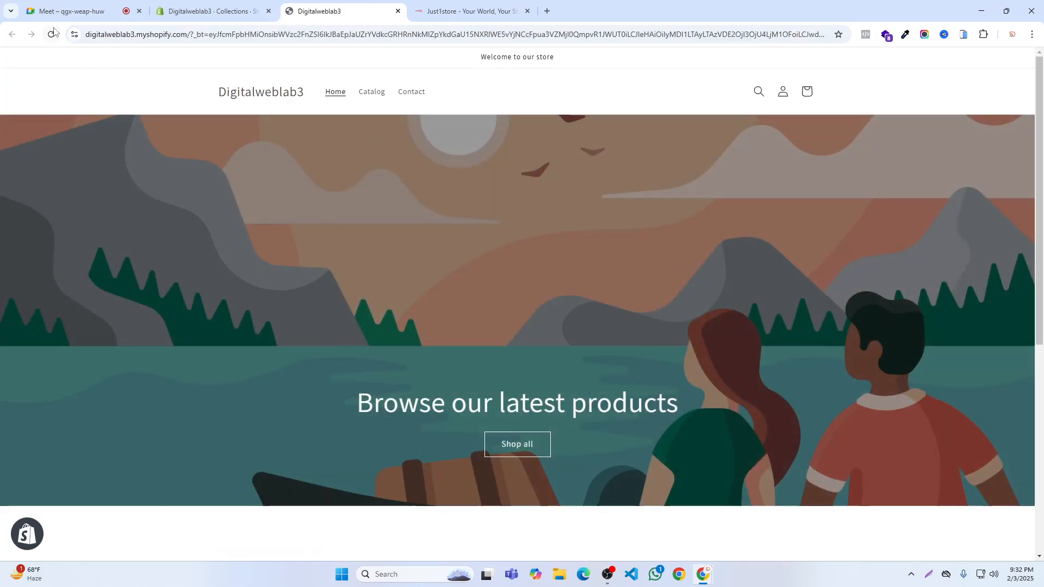
left_click(52, 34)
left_click(54, 36)
left_click(398, 11)
left_click(116, 300)
left_click(398, 10)
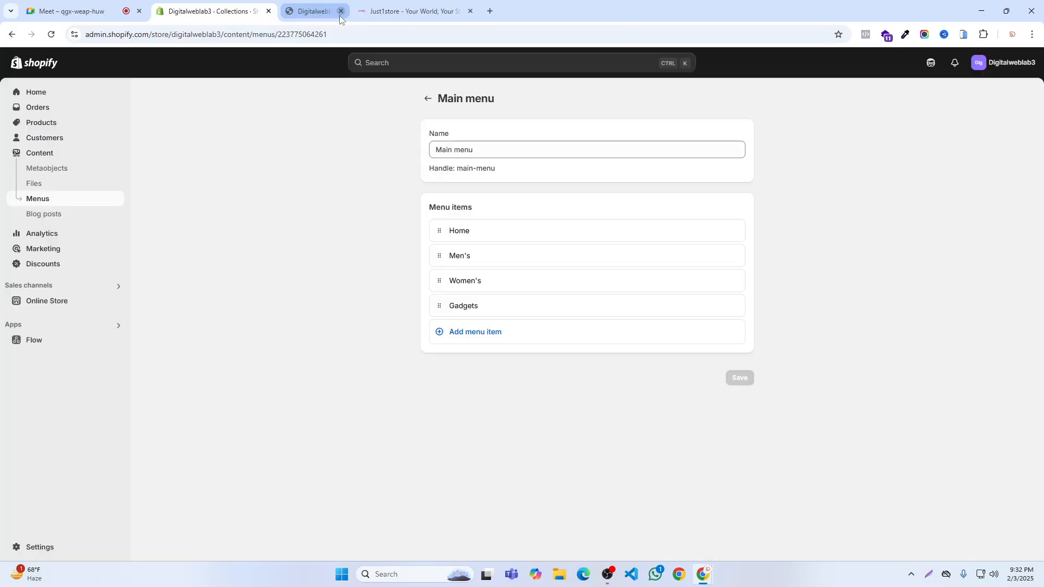
- View the online storefront, reload it, and check the Men's, Women's and Gadgets collection pages through its header navigation
left_click(428, 98)
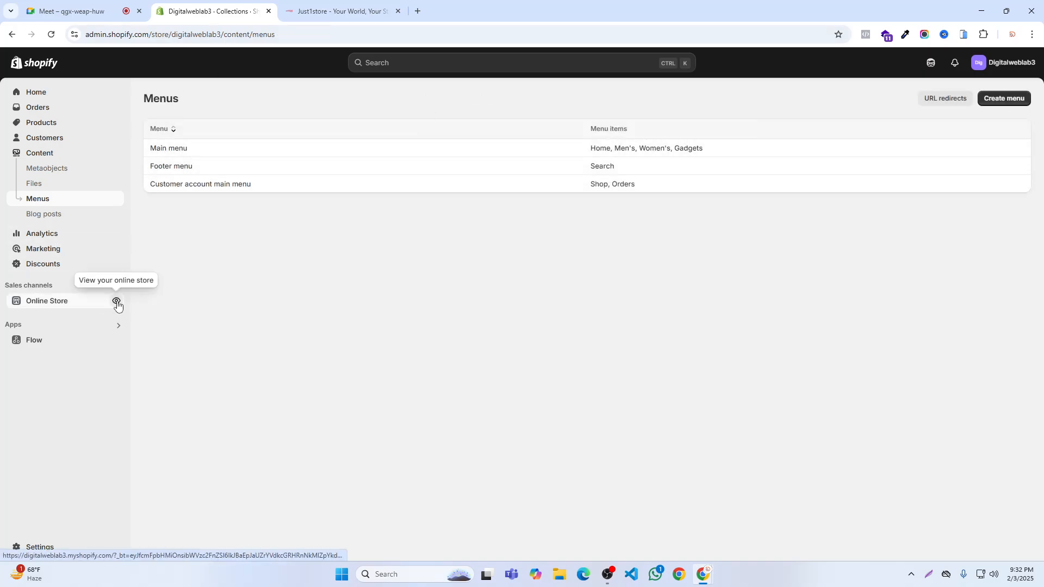
left_click(116, 300)
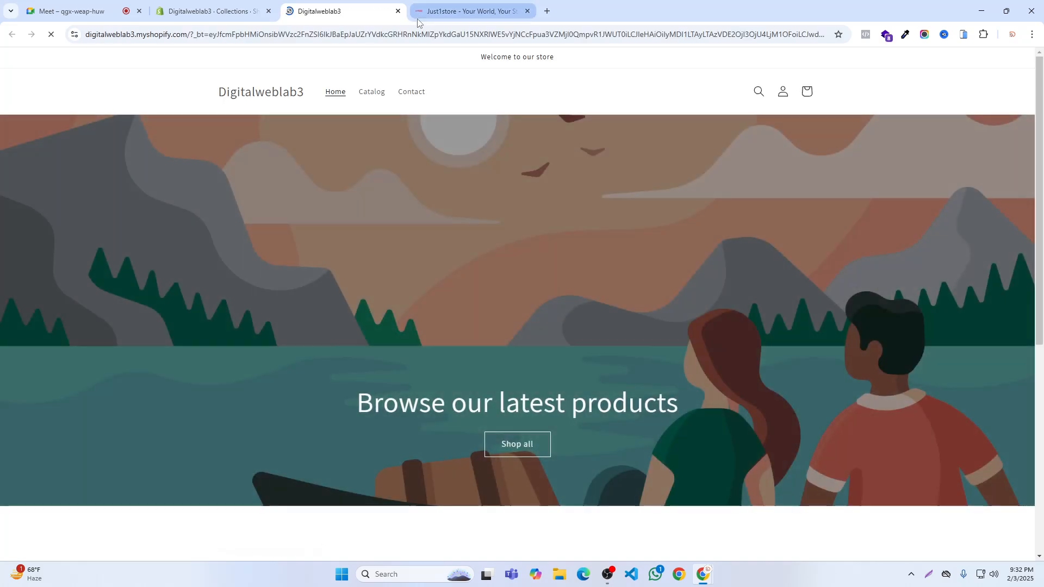
left_click(57, 40)
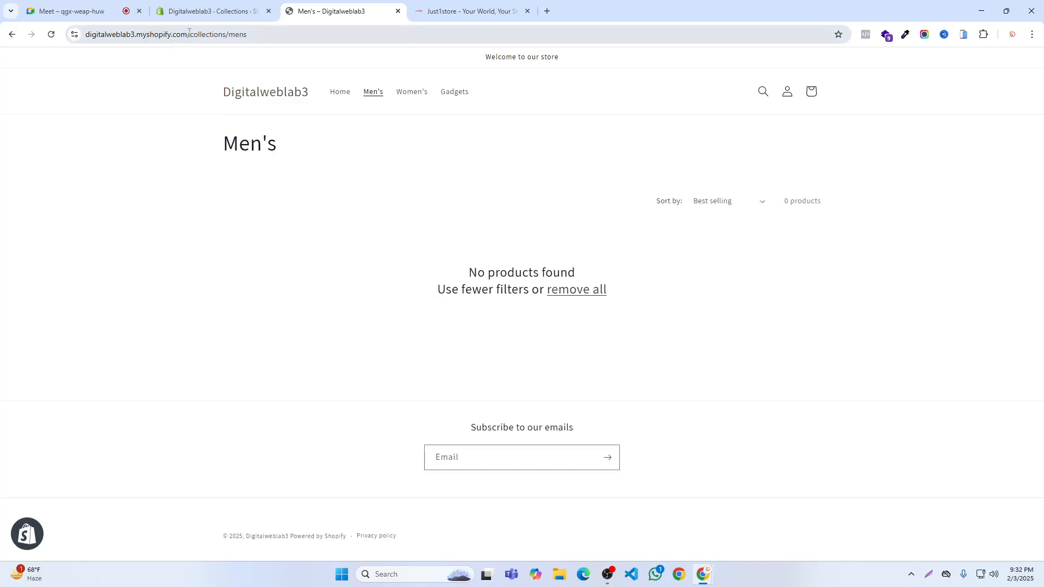
left_click(419, 93)
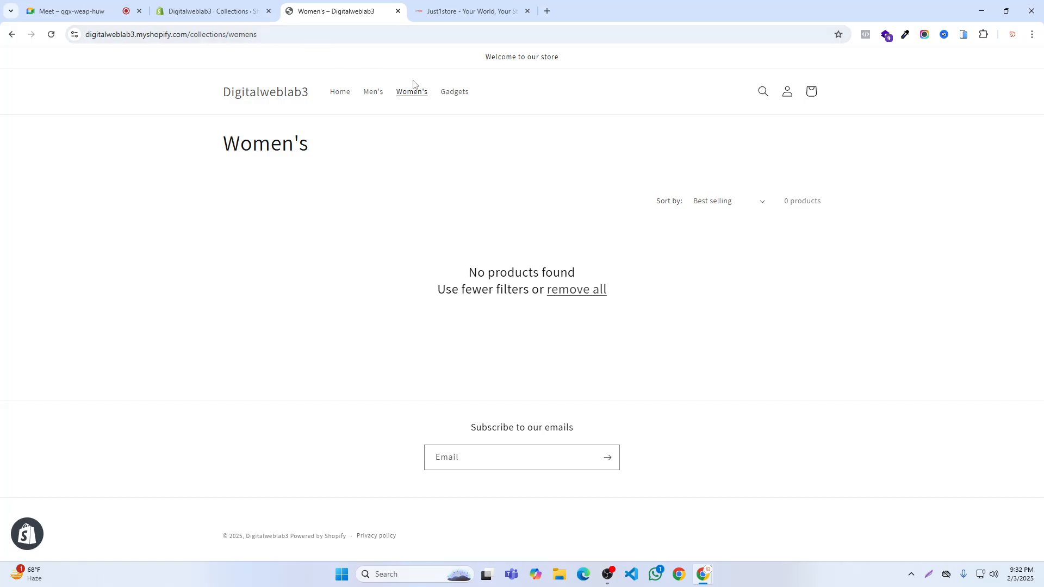
left_click(466, 94)
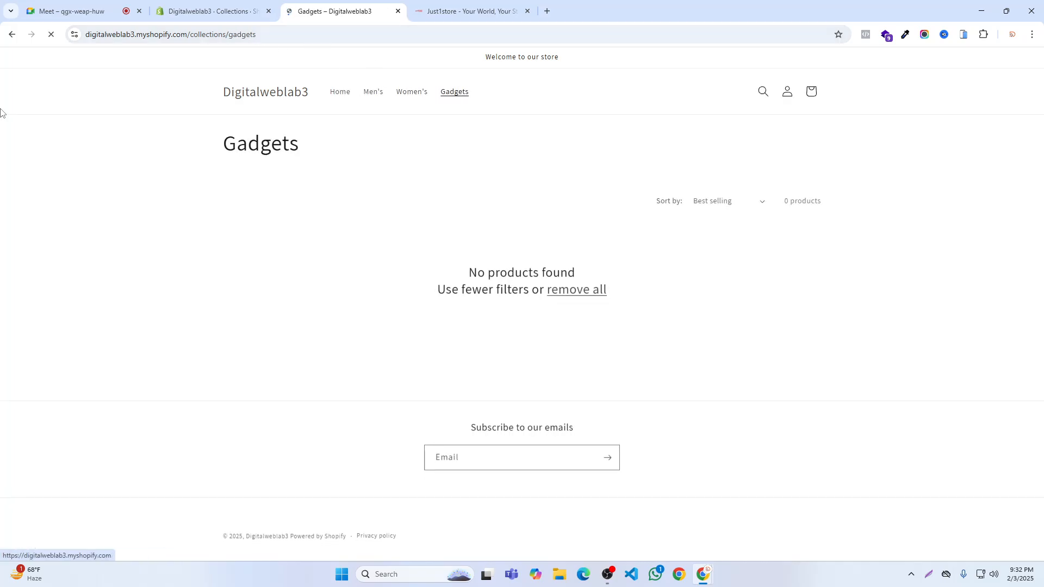
- Look in on the Google Meet call, and close the storefront and Just1store pages before returning to the Shopify admin
left_click(74, 11)
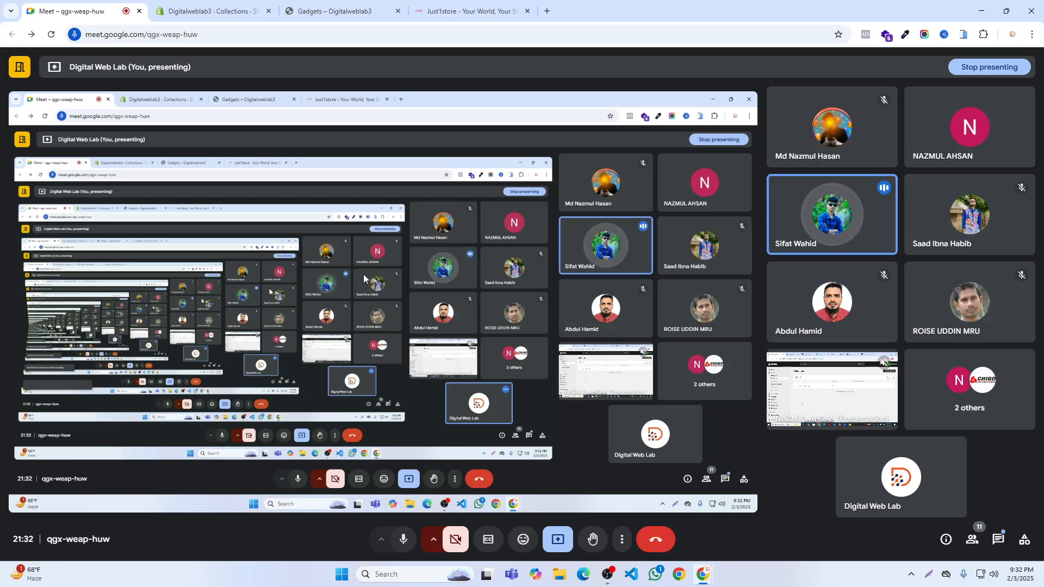
left_click(398, 11)
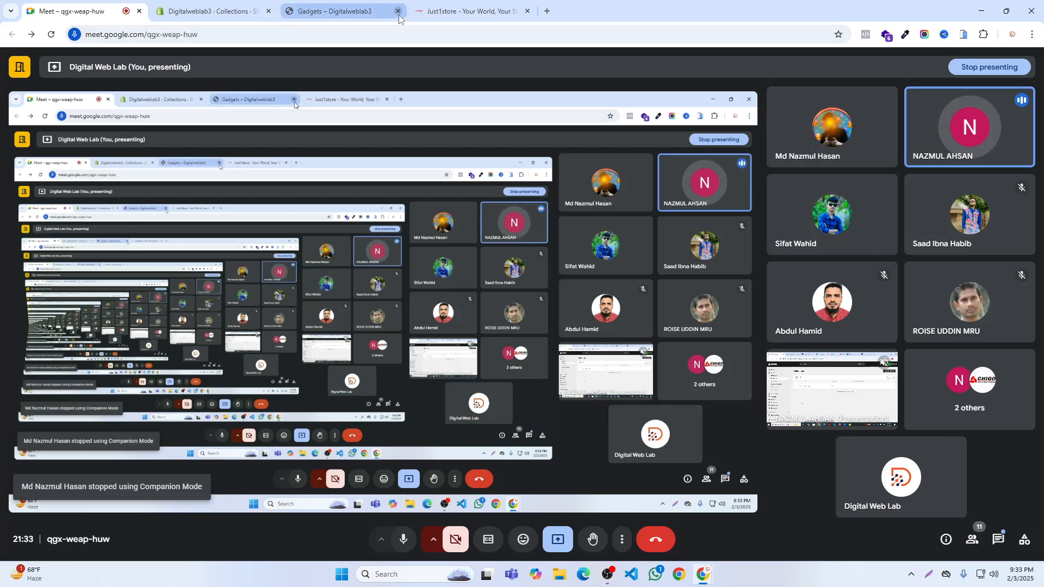
left_click(398, 11)
left_click(239, 11)
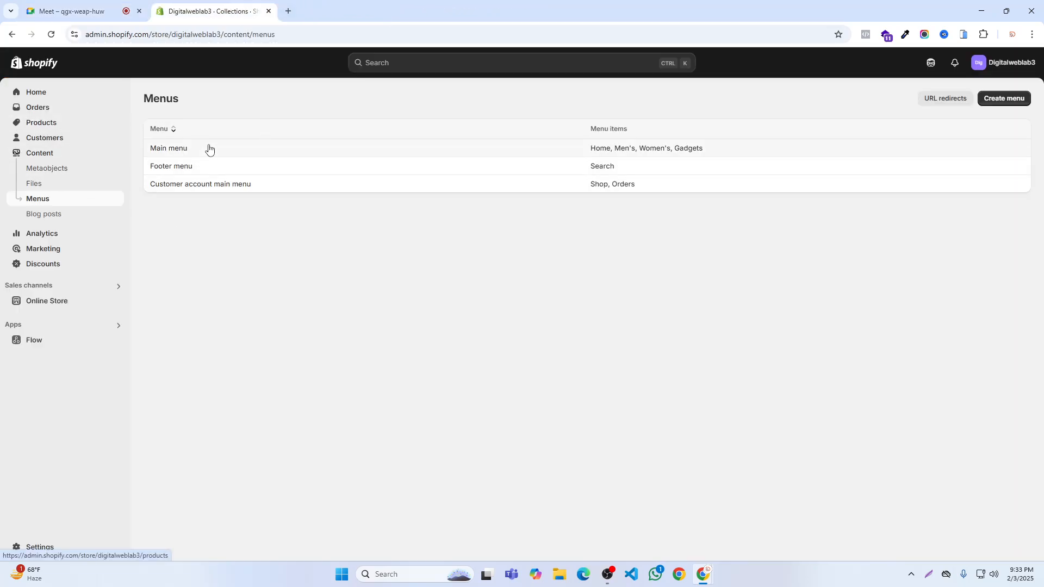
- Delete the Gadgets collection from the store's product collections
left_click(39, 124)
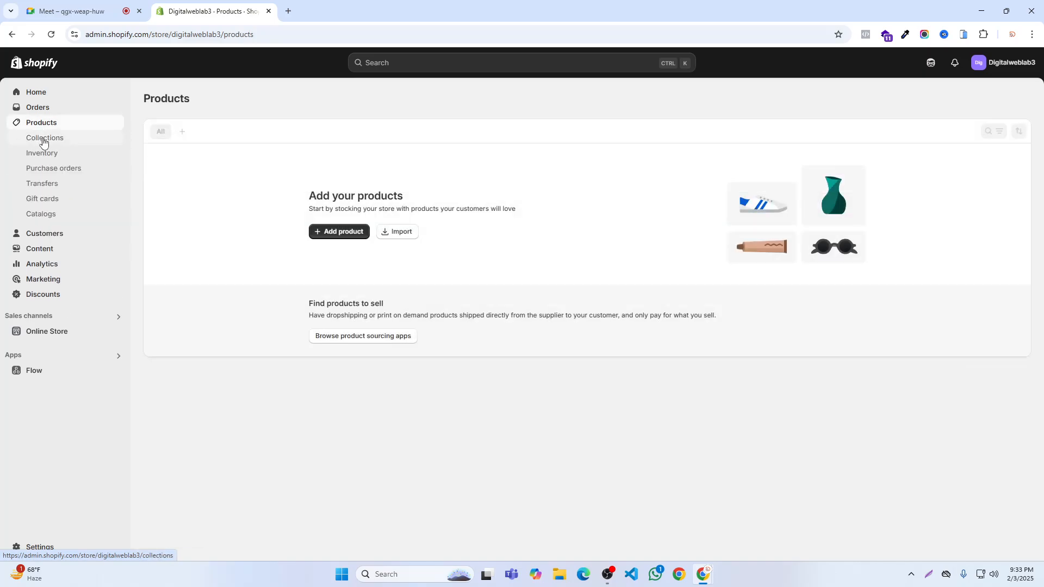
left_click(44, 140)
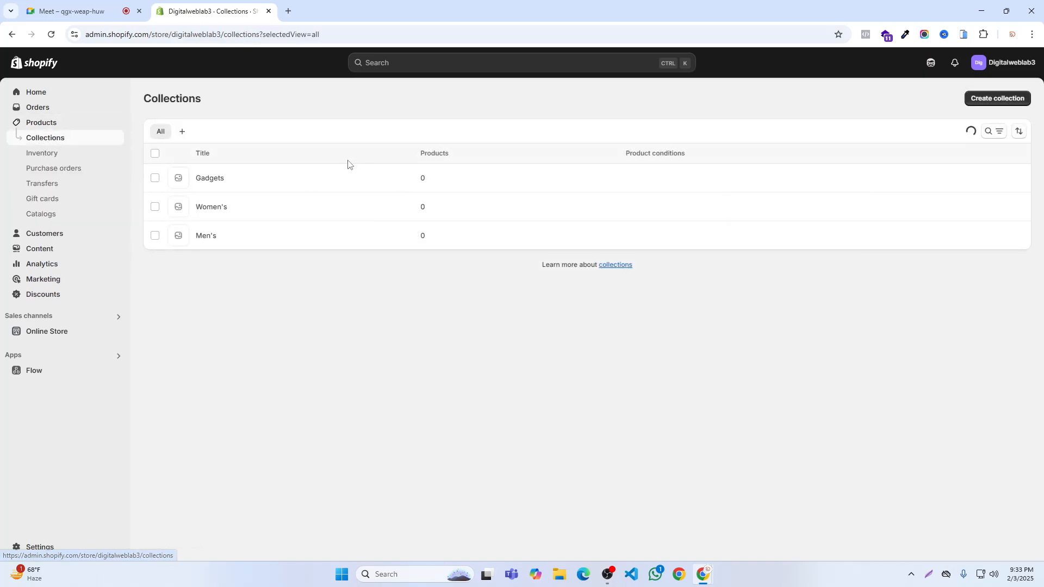
left_click(155, 179)
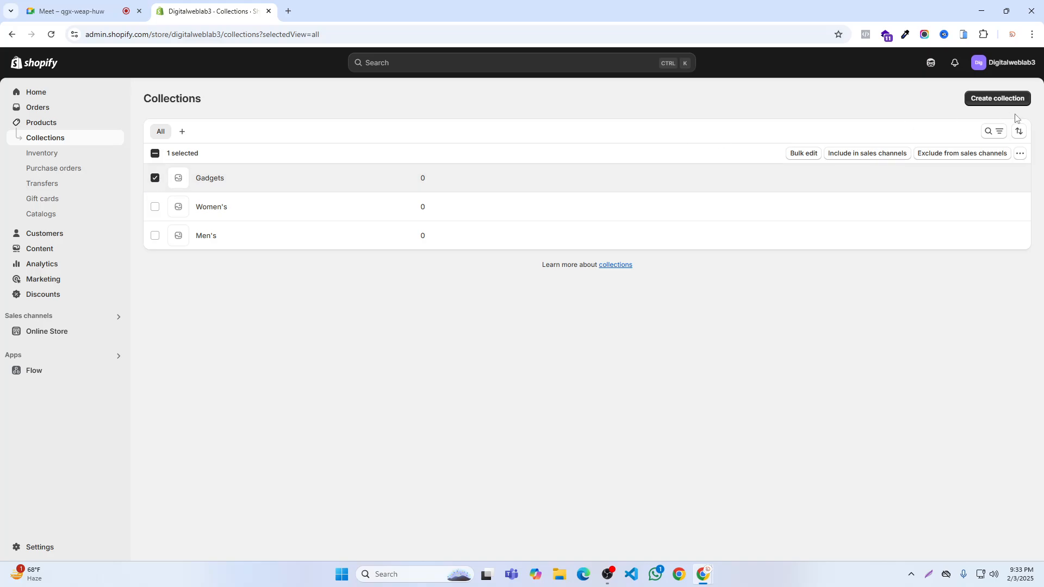
left_click(1021, 155)
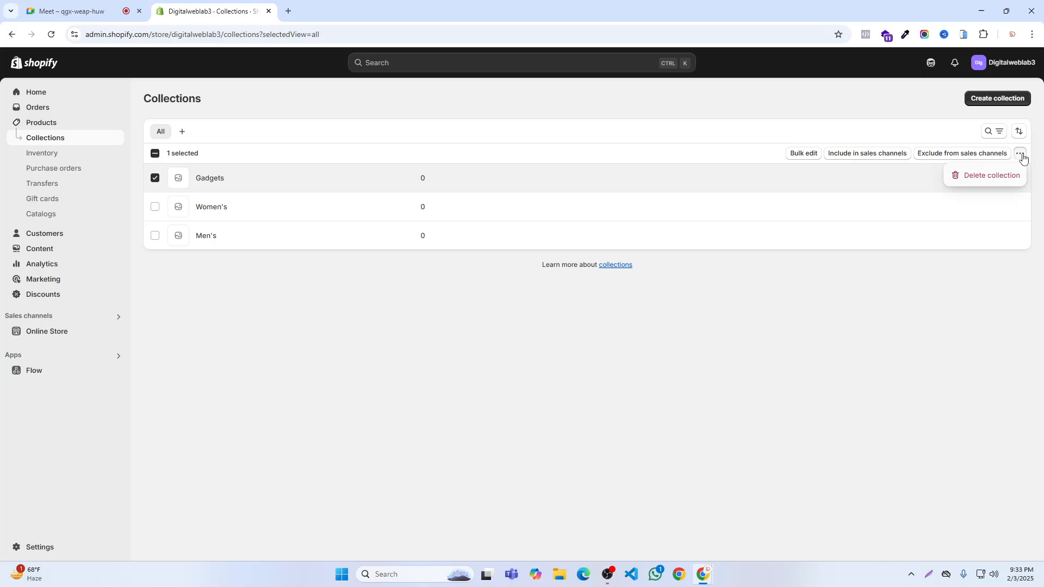
left_click(982, 179)
left_click(666, 333)
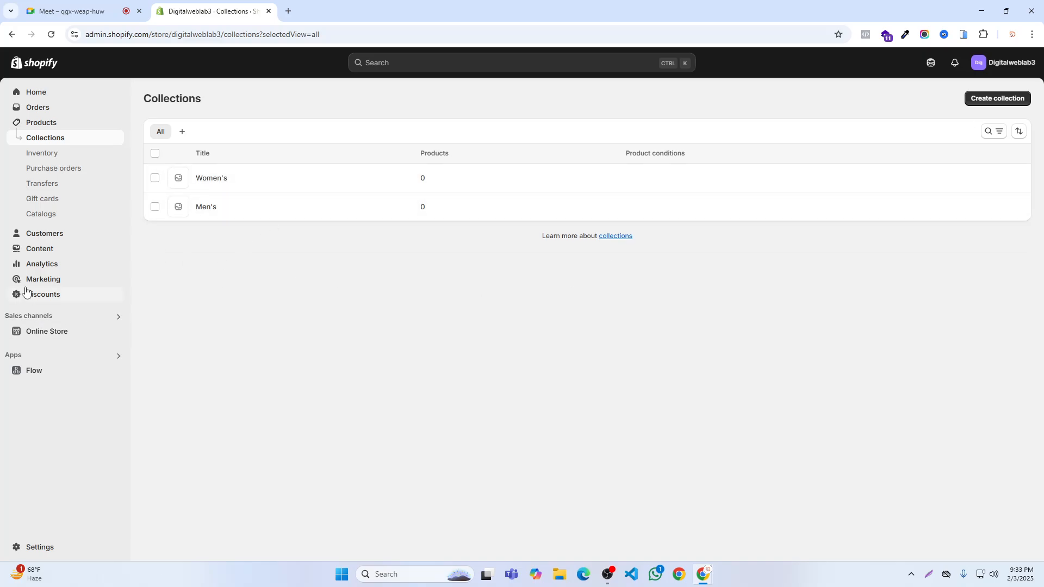
- Preview the online storefront and compare its header navigation with the remaining collections in the admin
left_click(116, 333)
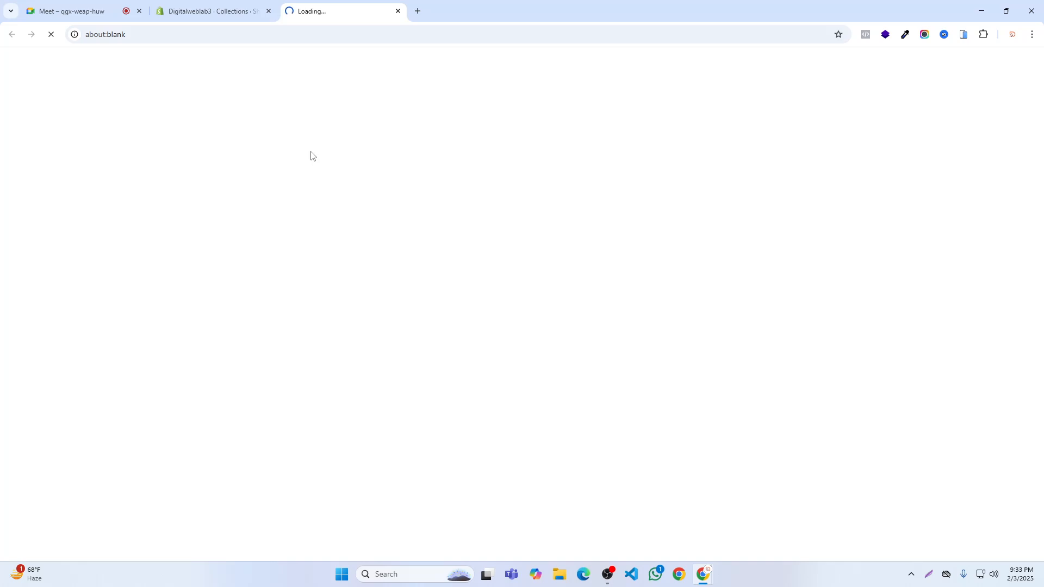
left_click(30, 9)
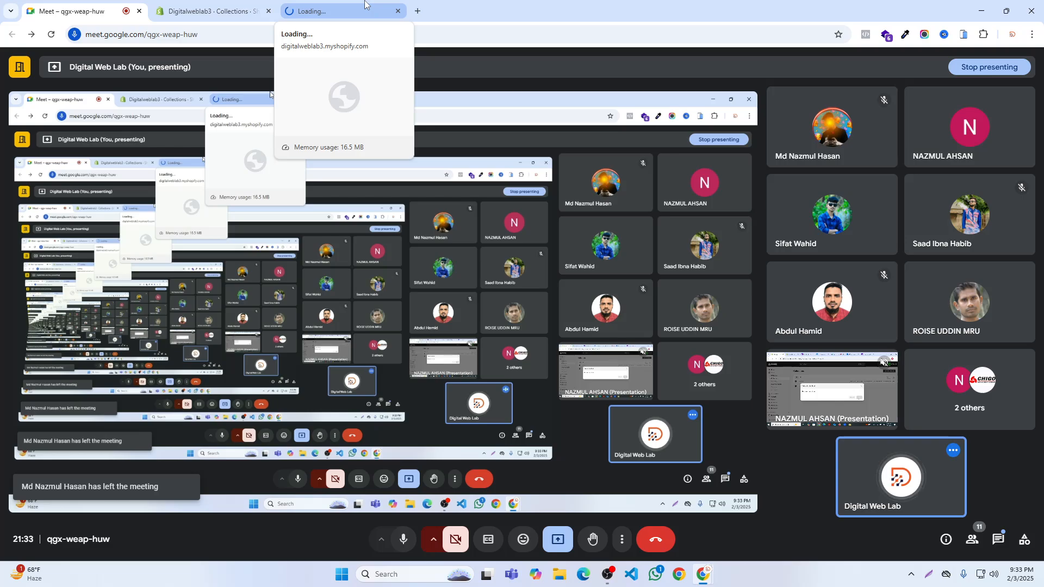
left_click(363, 9)
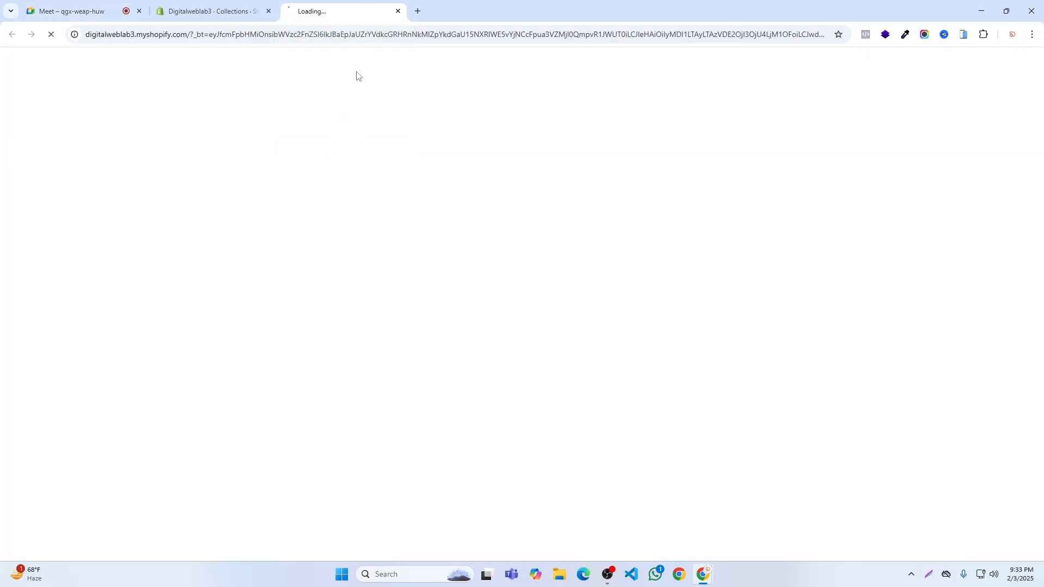
left_click(398, 12)
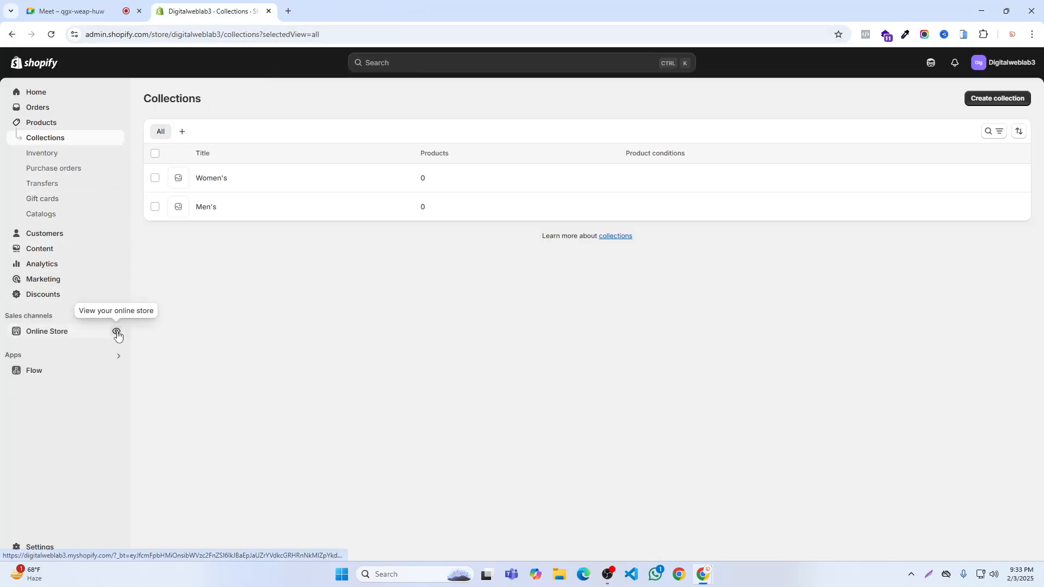
left_click(117, 333)
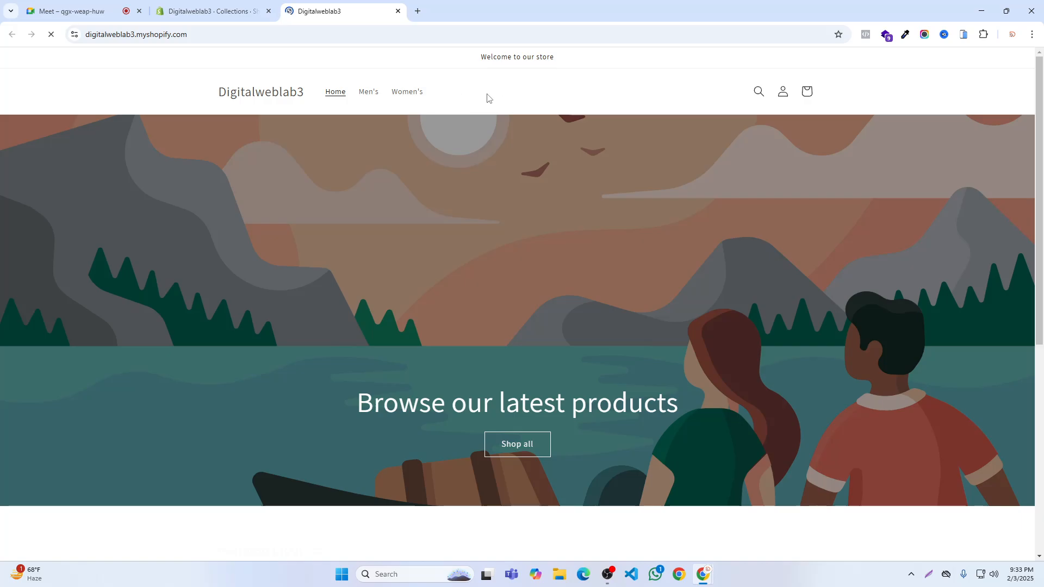
left_click(212, 11)
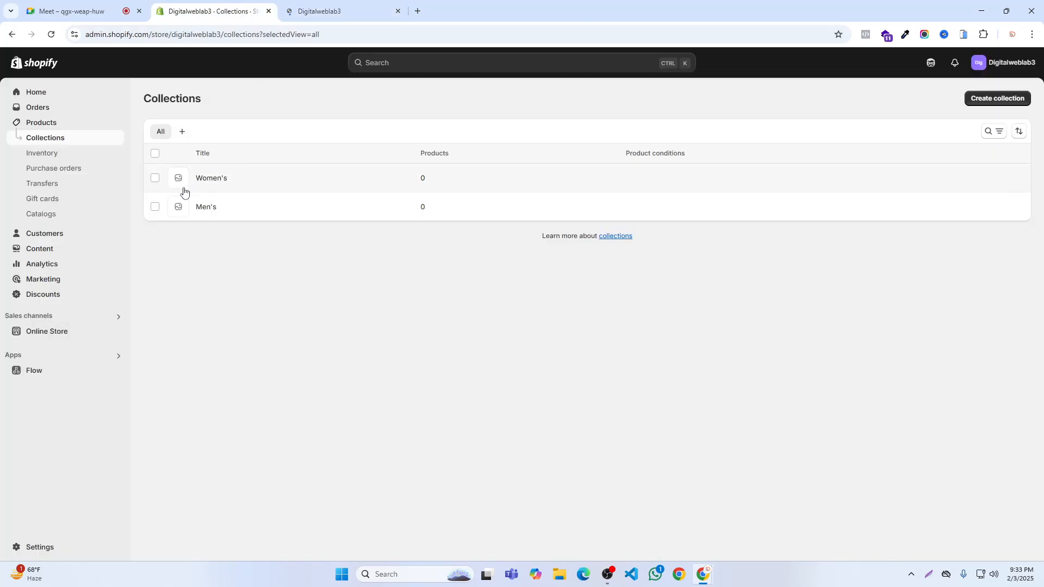
left_click(342, 11)
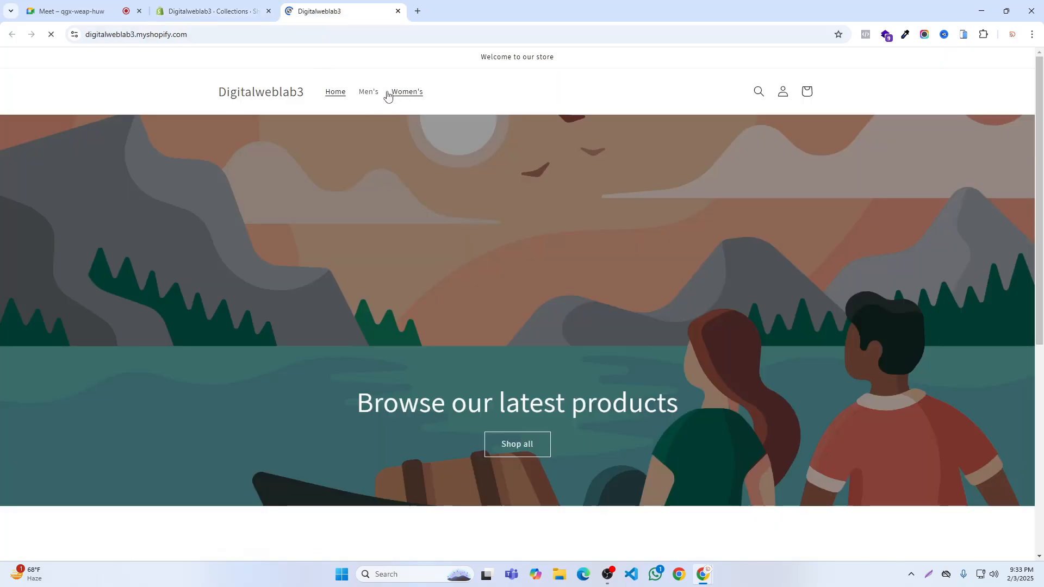
left_click(239, 8)
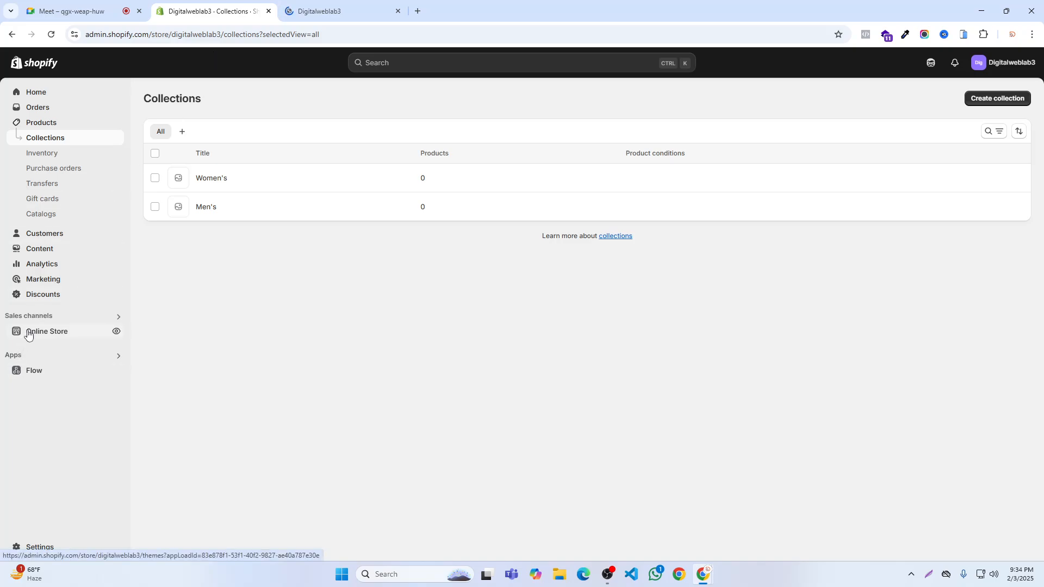
- Remove the Women's item from the Main menu and save the menu
left_click(37, 249)
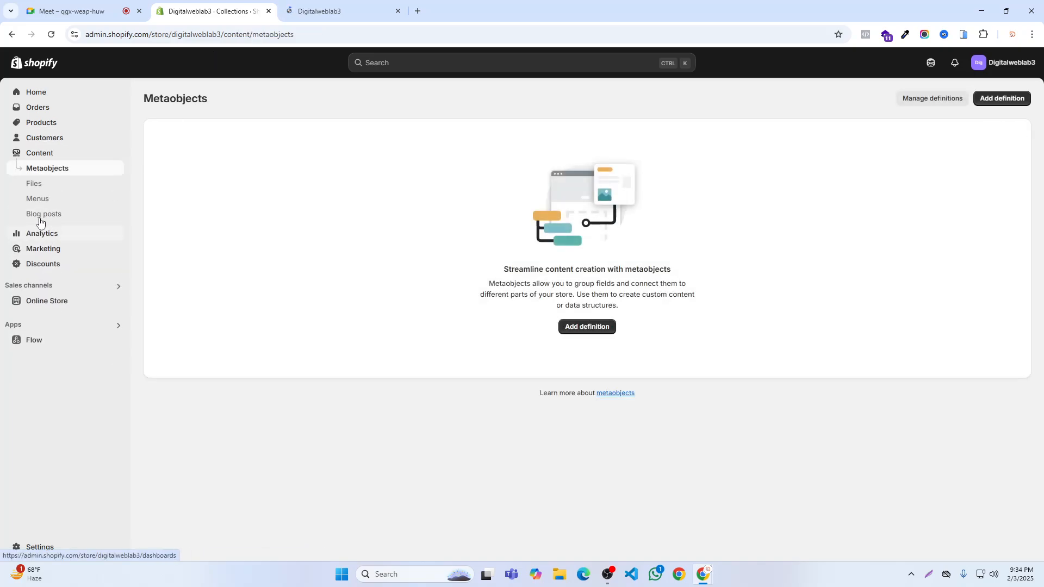
left_click(37, 199)
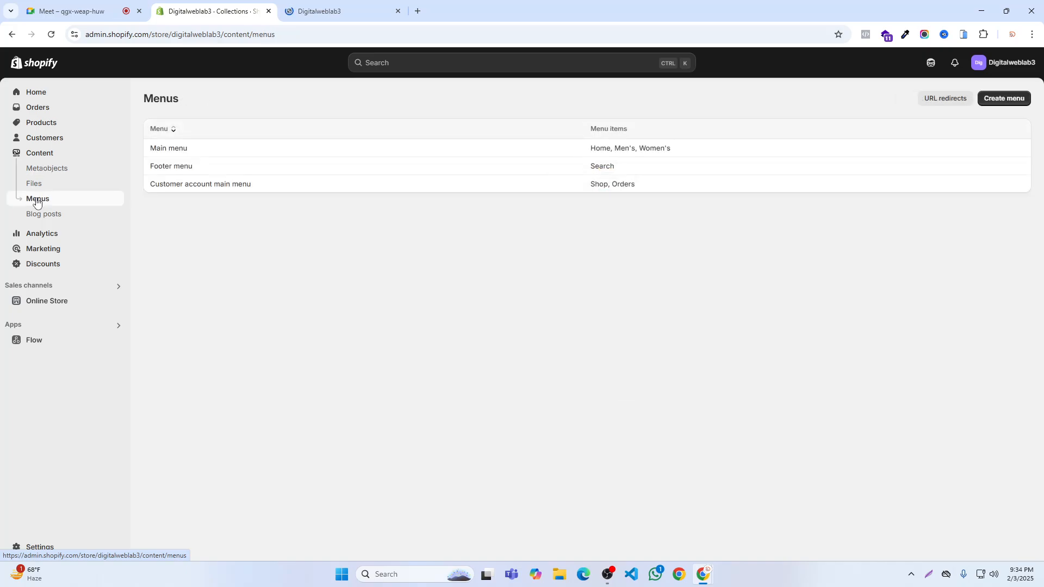
left_click(172, 153)
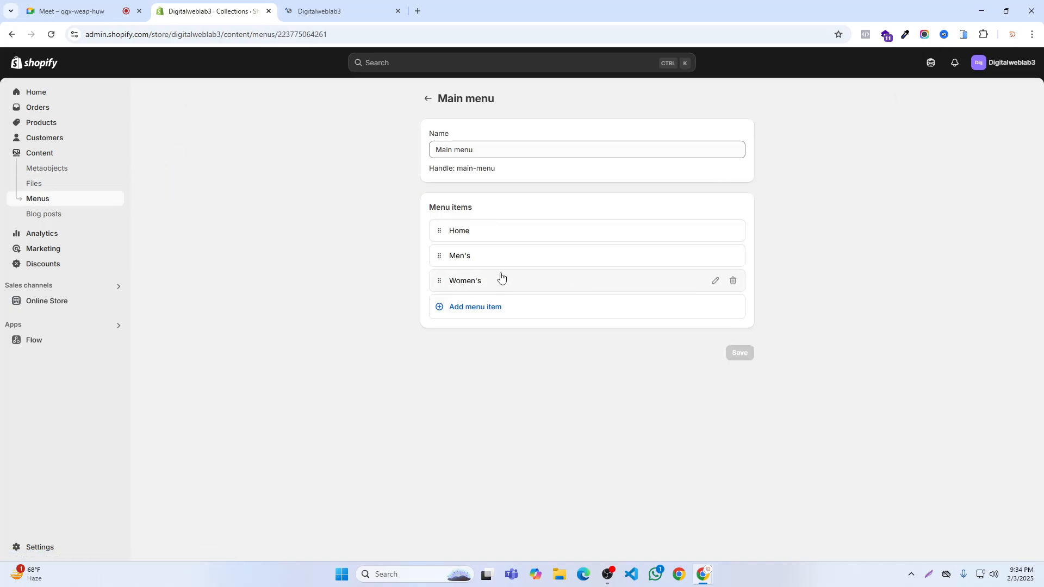
left_click(732, 281)
left_click(669, 335)
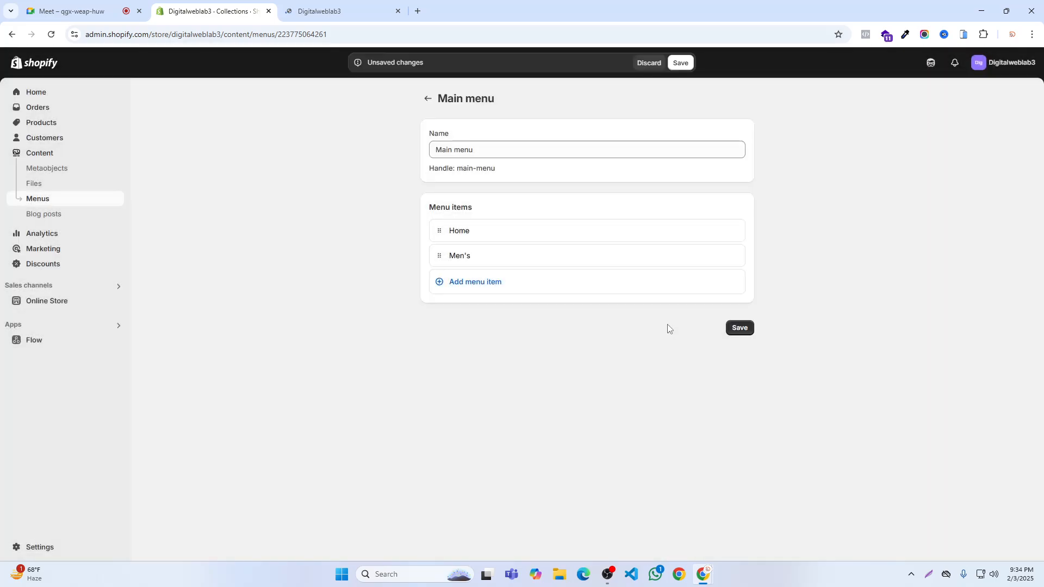
left_click(680, 63)
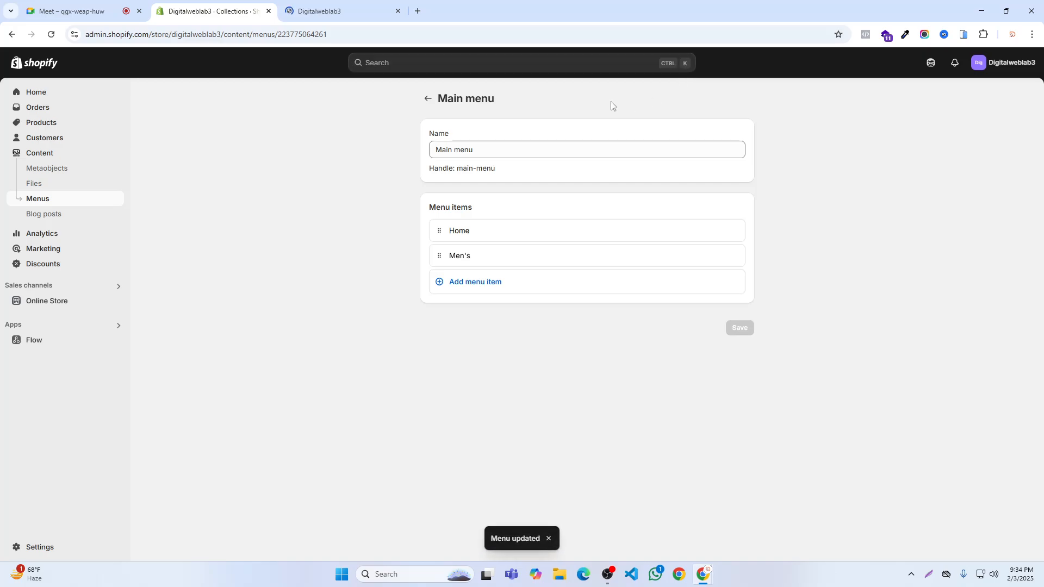
- Close the storefront preview and review the Collections list for the Women's collection
left_click(398, 11)
left_click(39, 124)
left_click(41, 139)
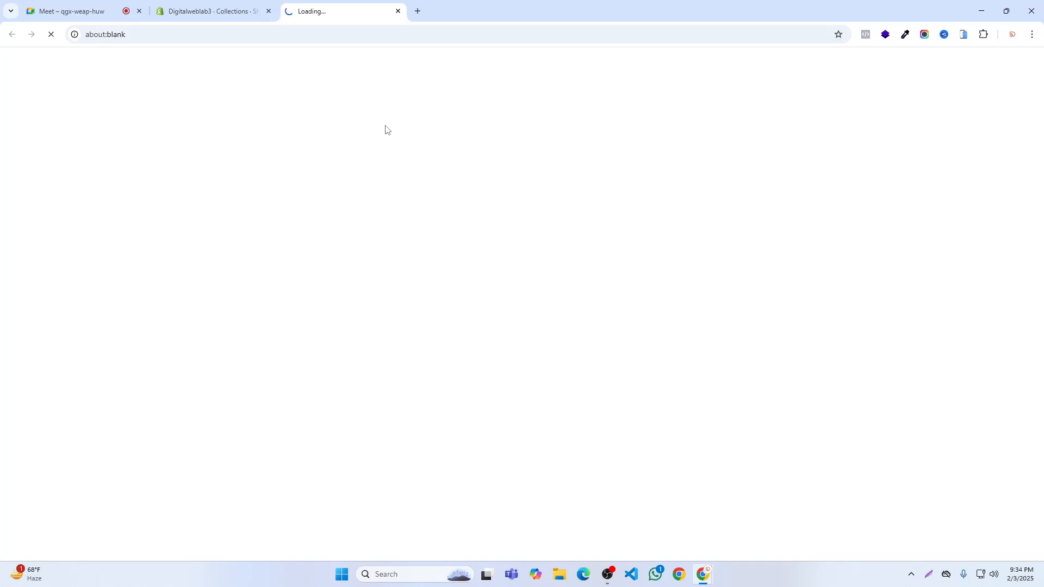
- Open a fresh preview of the online storefront and inspect its header links, checking the Google Meet call while it loads
left_click(397, 11)
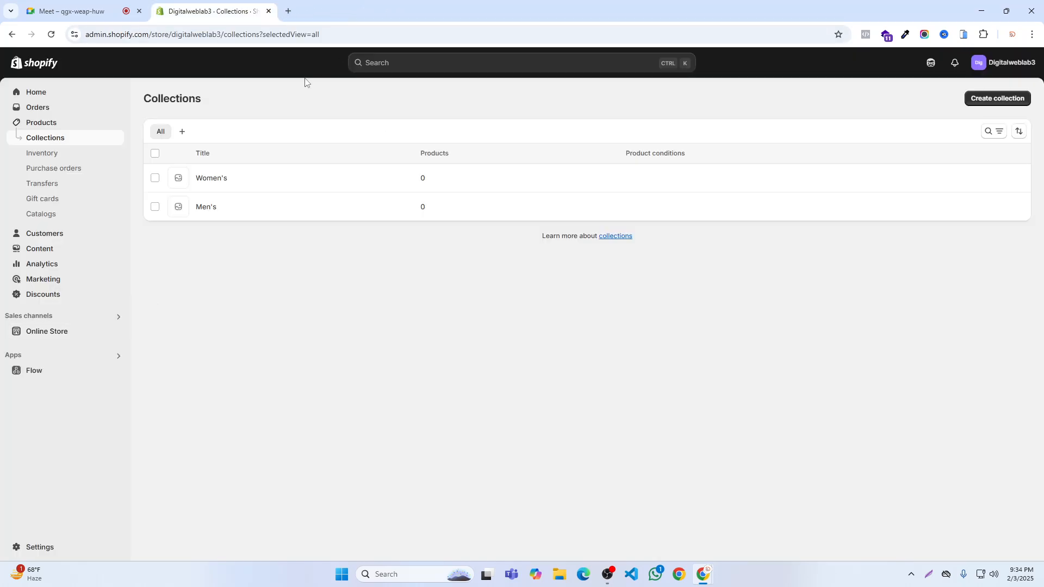
left_click(117, 332)
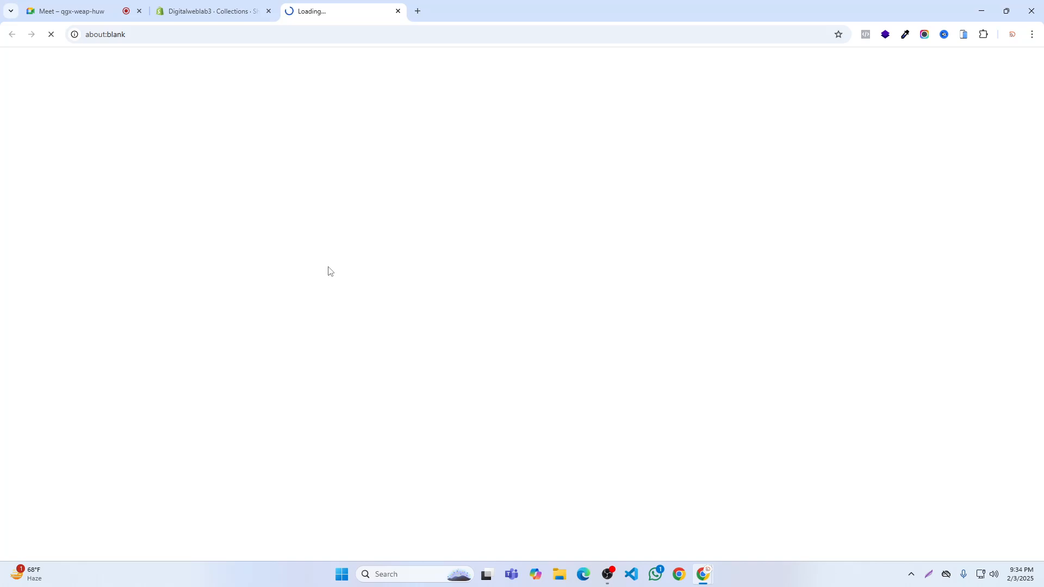
left_click(27, 5)
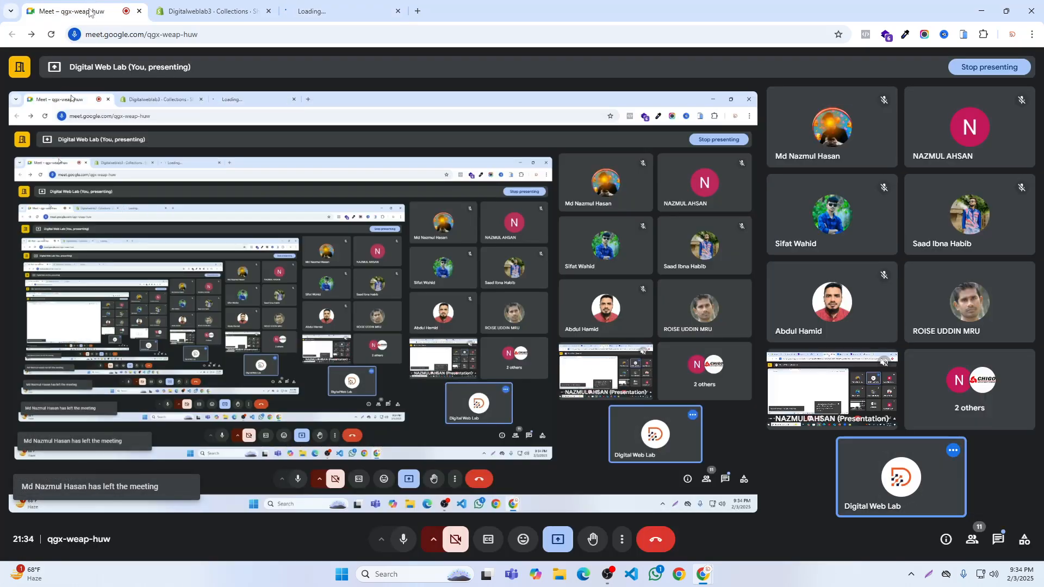
left_click(304, 3)
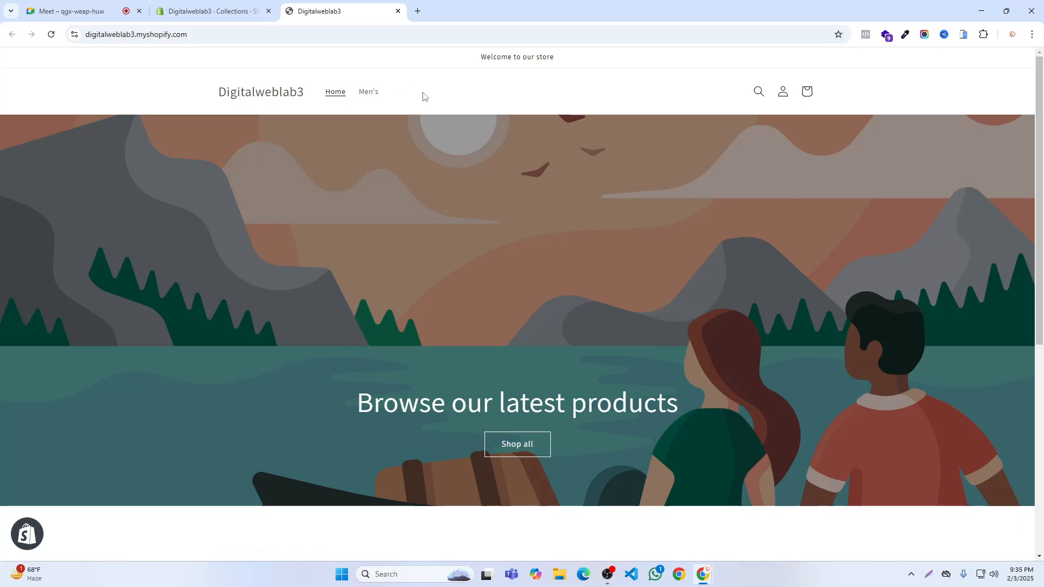
- Open the Main menu in the admin and compare its items with the storefront's header navigation
left_click(209, 11)
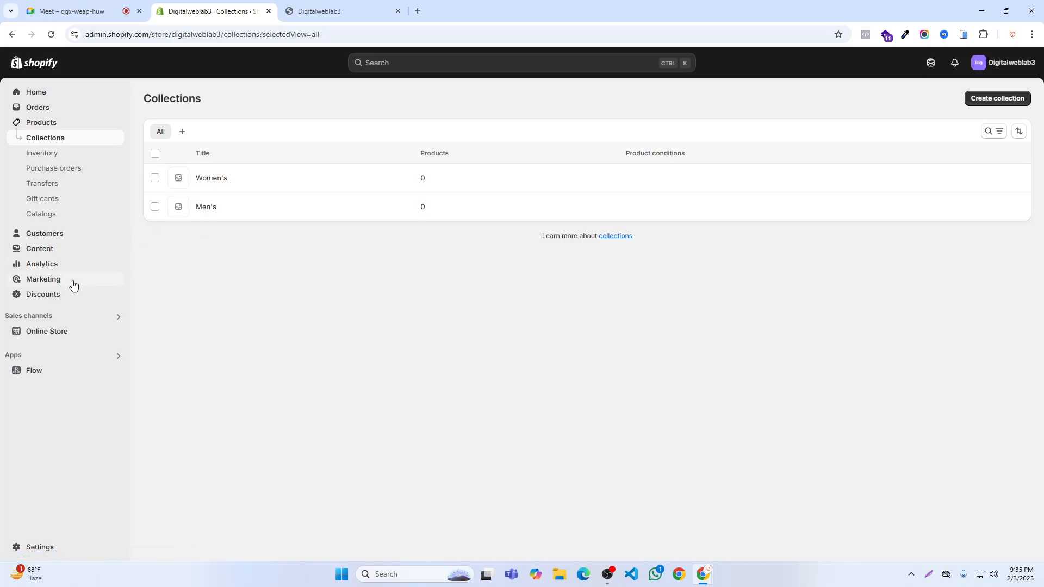
left_click(40, 251)
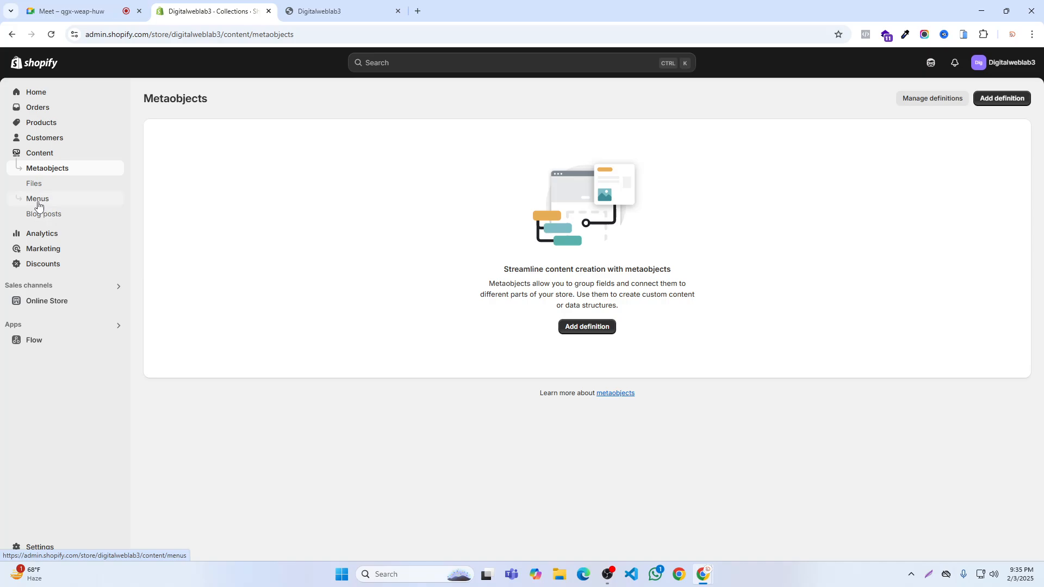
left_click(38, 200)
left_click(162, 149)
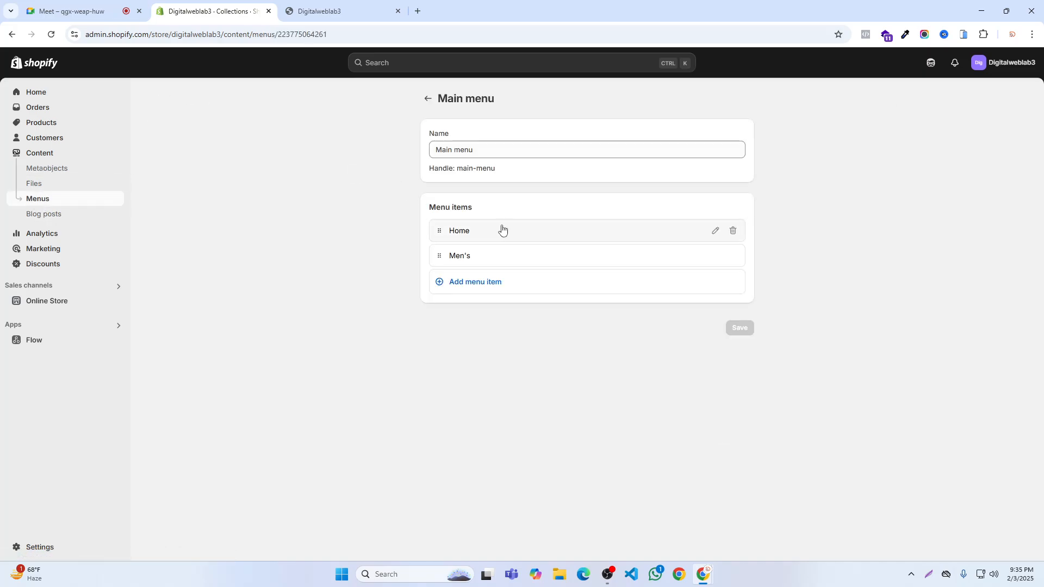
left_click(337, 6)
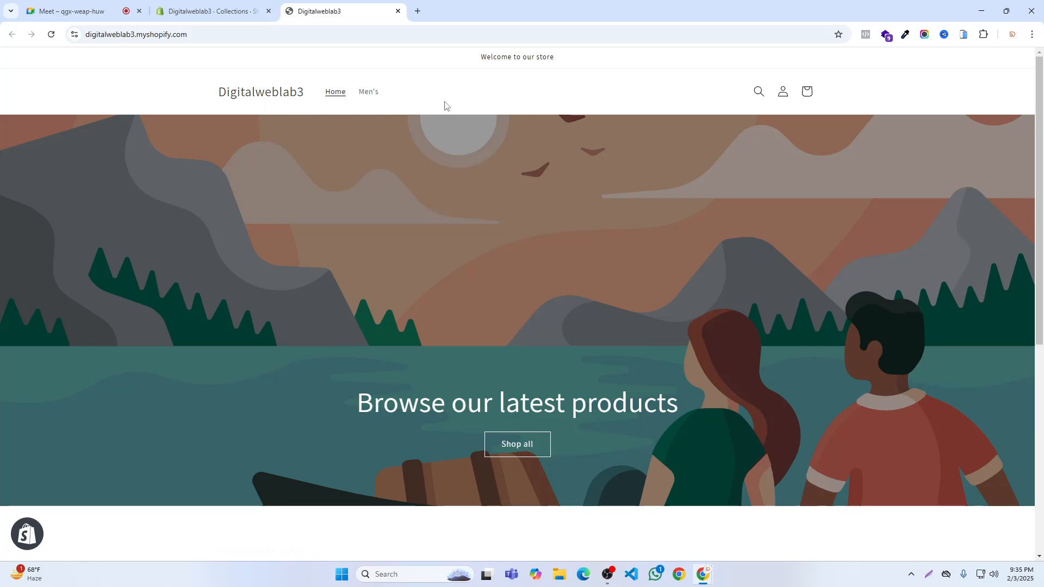
- Delete both the Women's and Men's collections from the store's Collections list
left_click(192, 8)
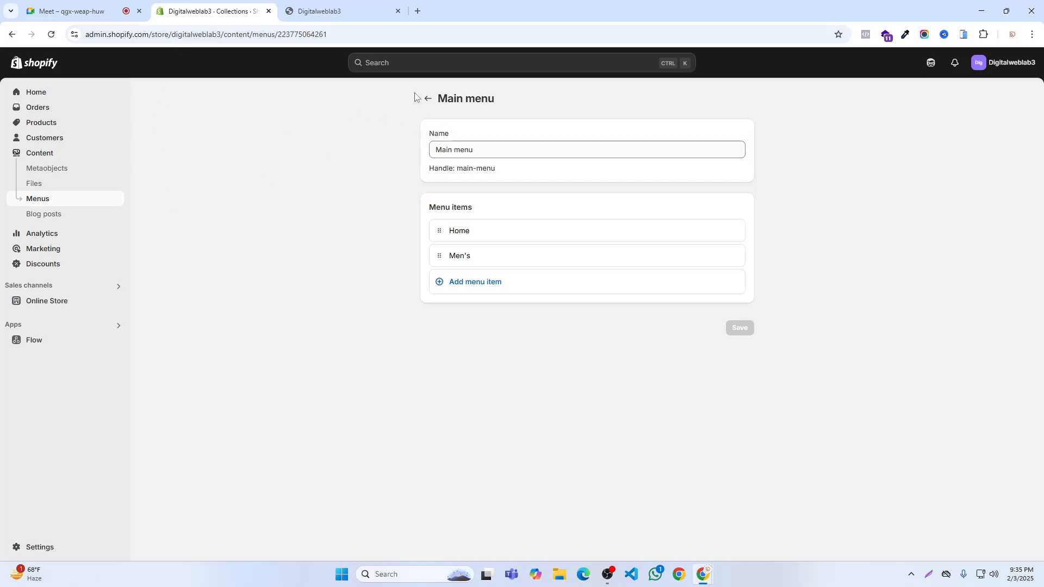
left_click(40, 123)
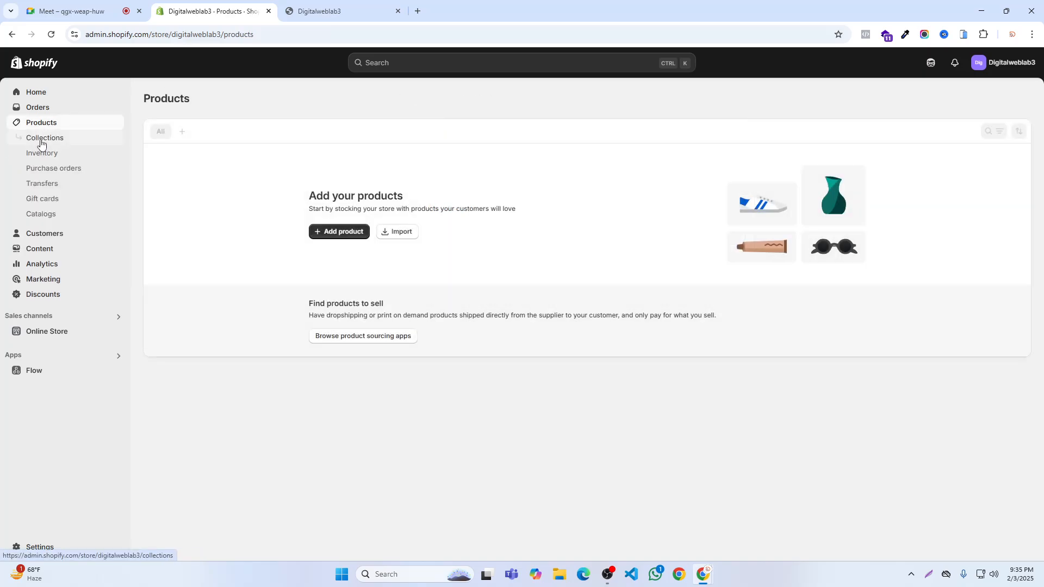
left_click(40, 139)
left_click(154, 154)
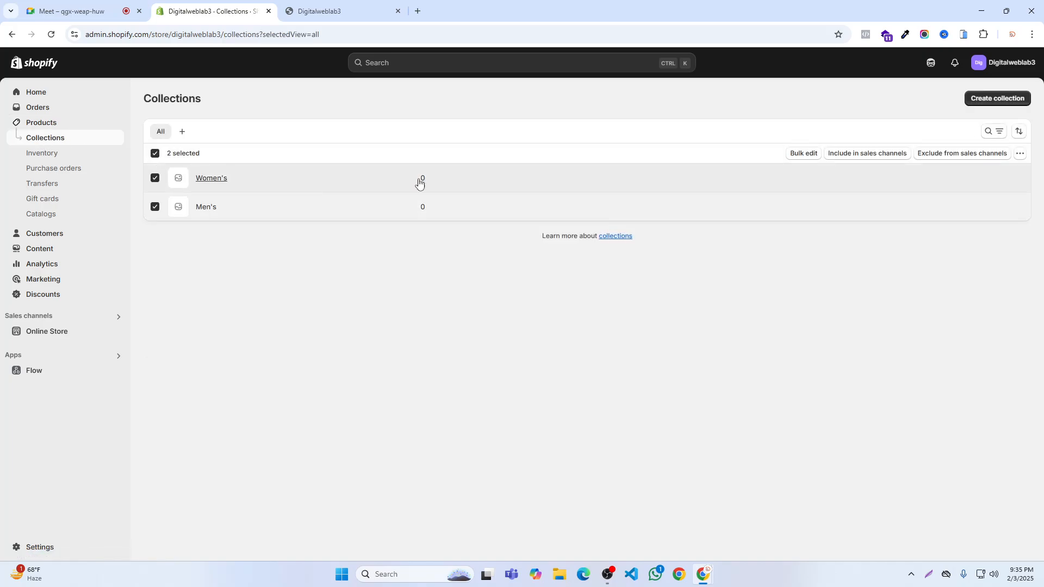
left_click(1020, 154)
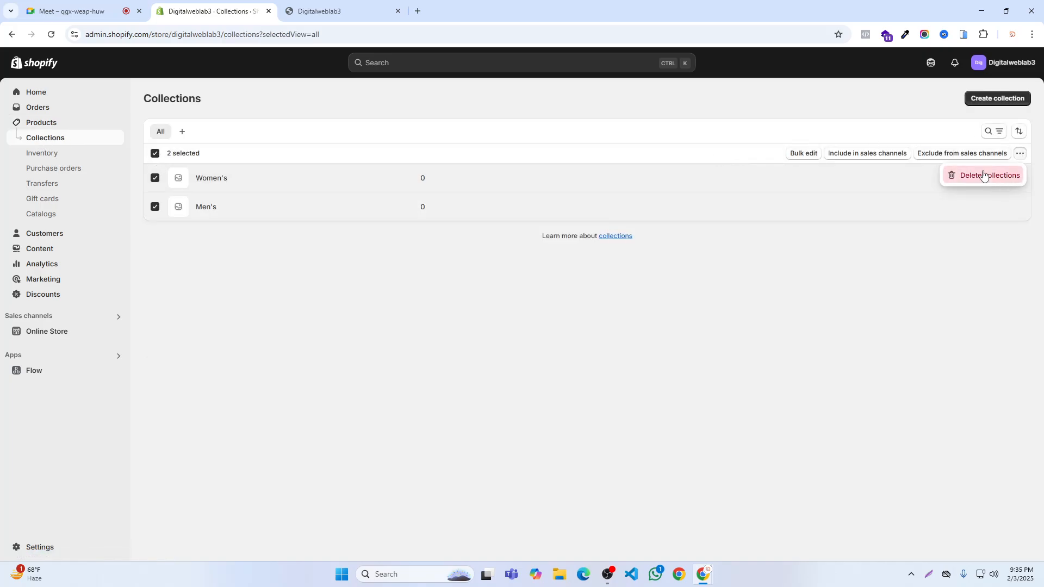
left_click(986, 175)
left_click(664, 334)
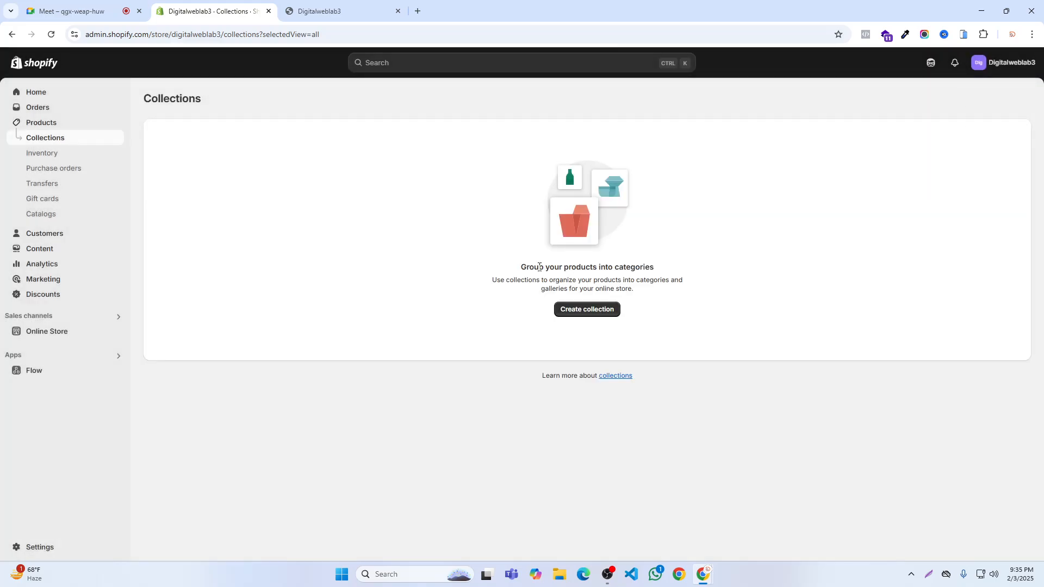
- Create and save a manual collection titled Shirt
left_click(585, 309)
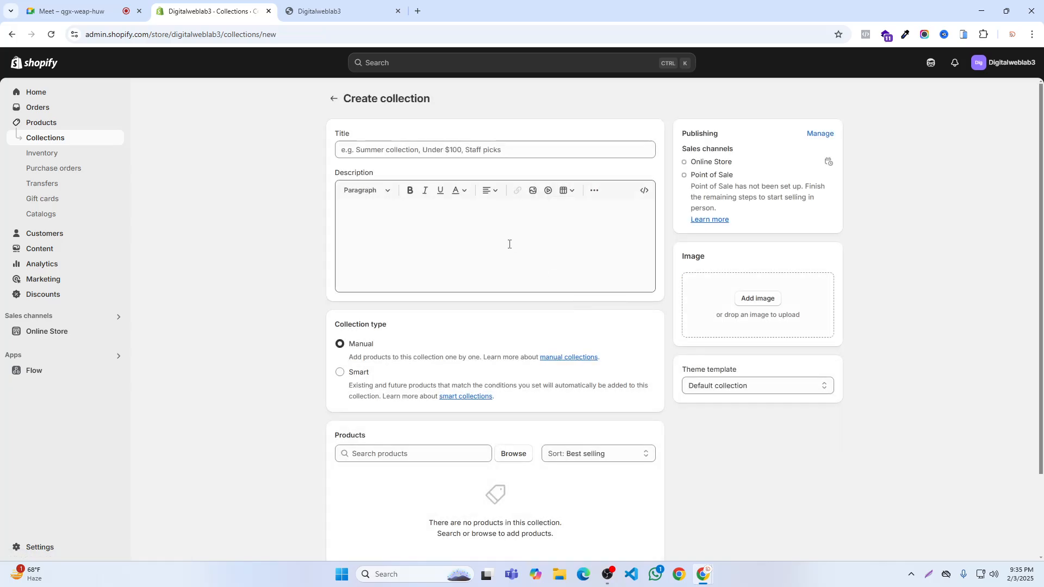
left_click(390, 148)
type("Shirt")
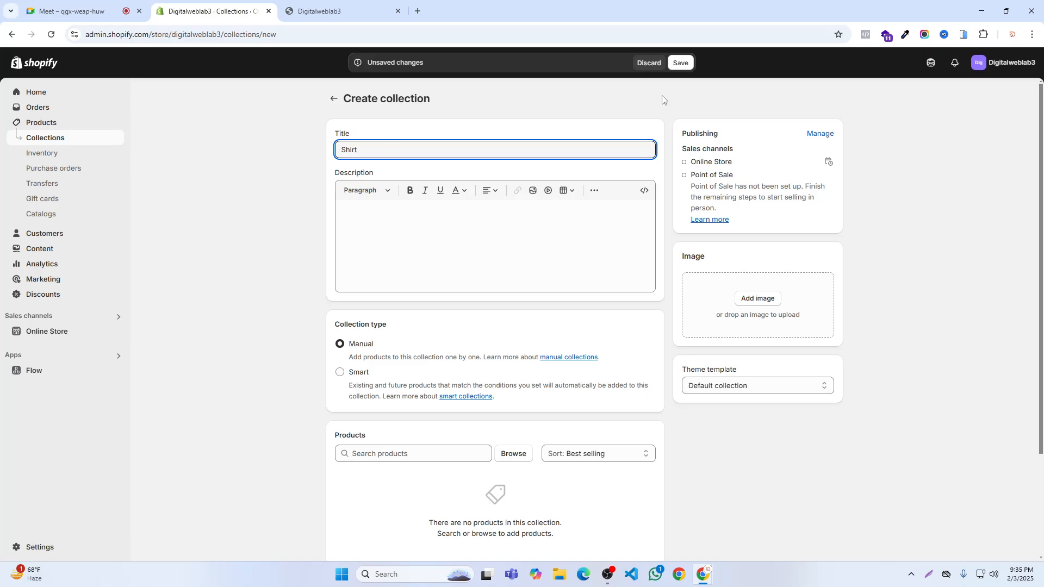
left_click(686, 62)
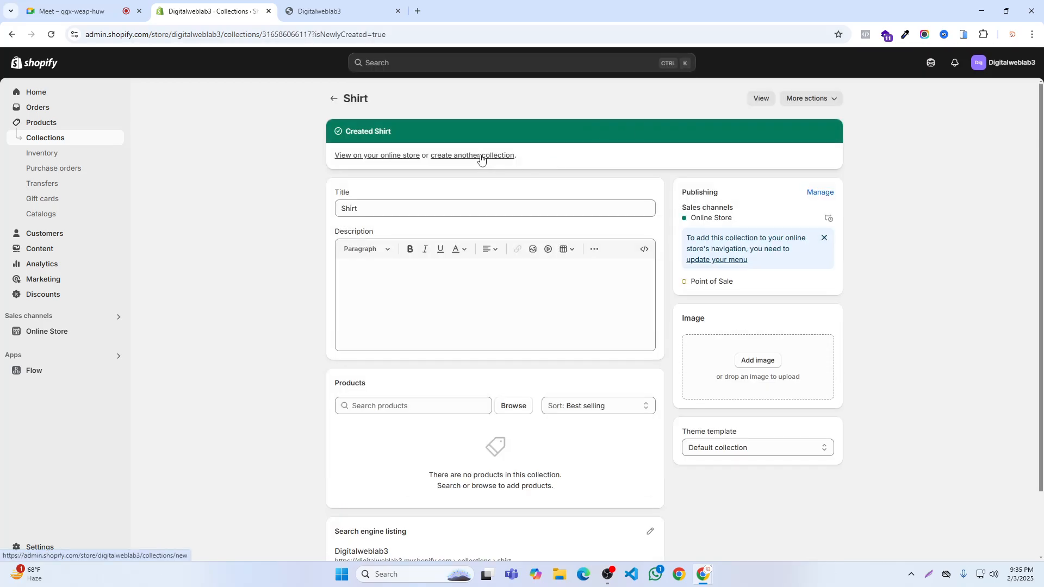
- Create two more manual collections titled Pant and T-shirt, saving each one
left_click(481, 156)
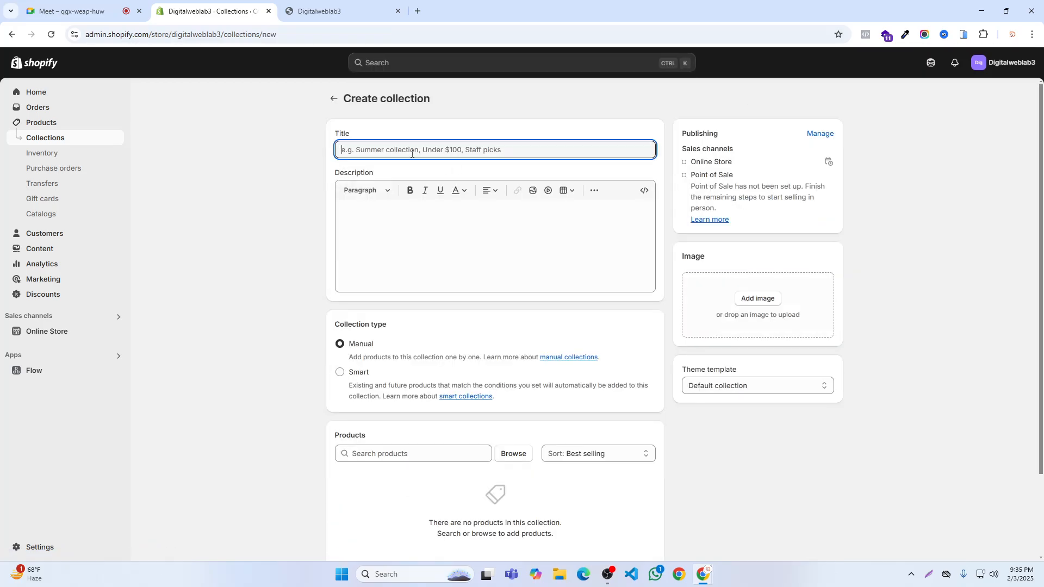
type("Pant")
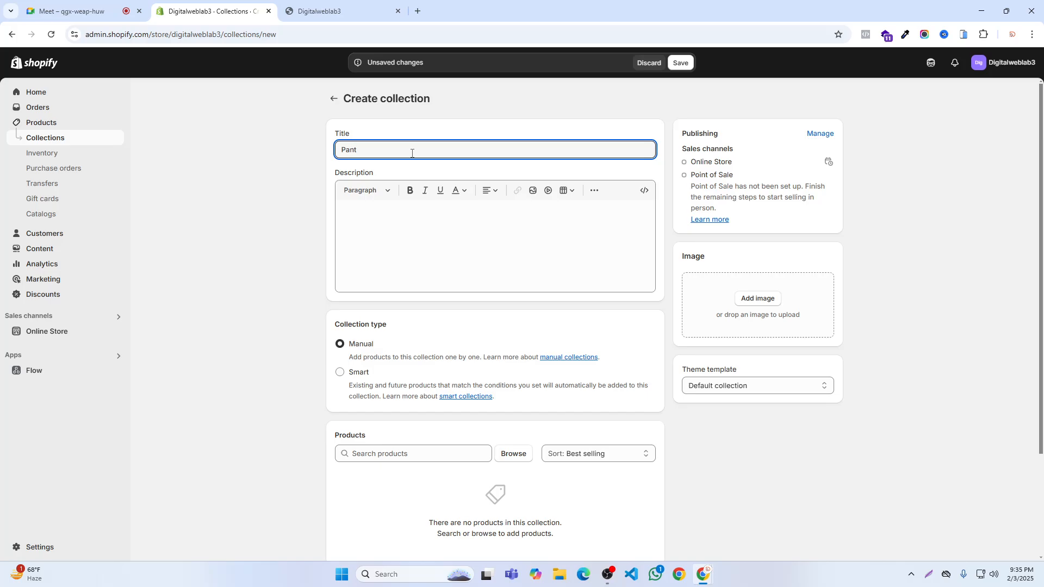
left_click(681, 63)
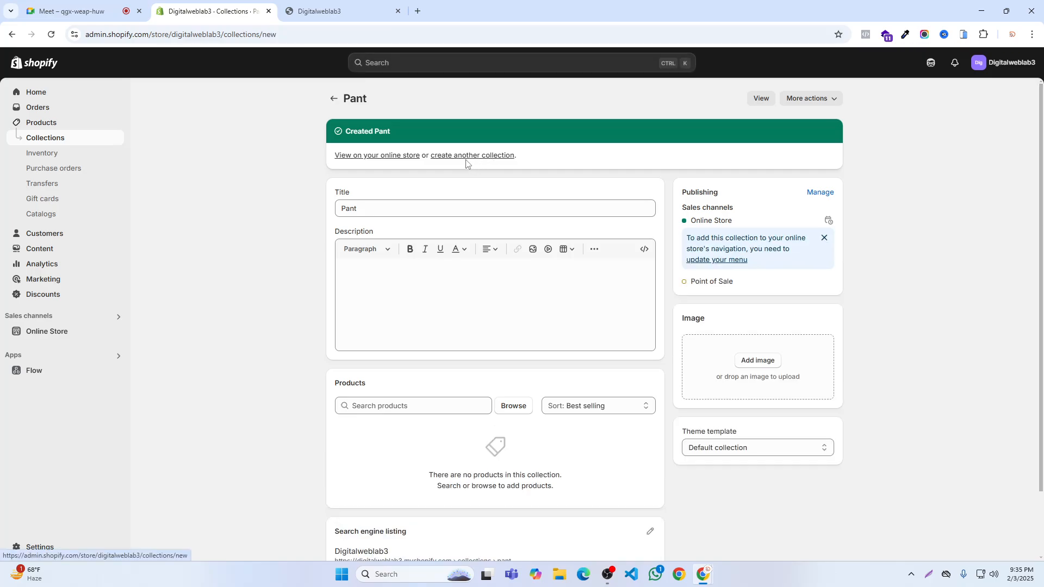
left_click(466, 159)
type("T-shirt")
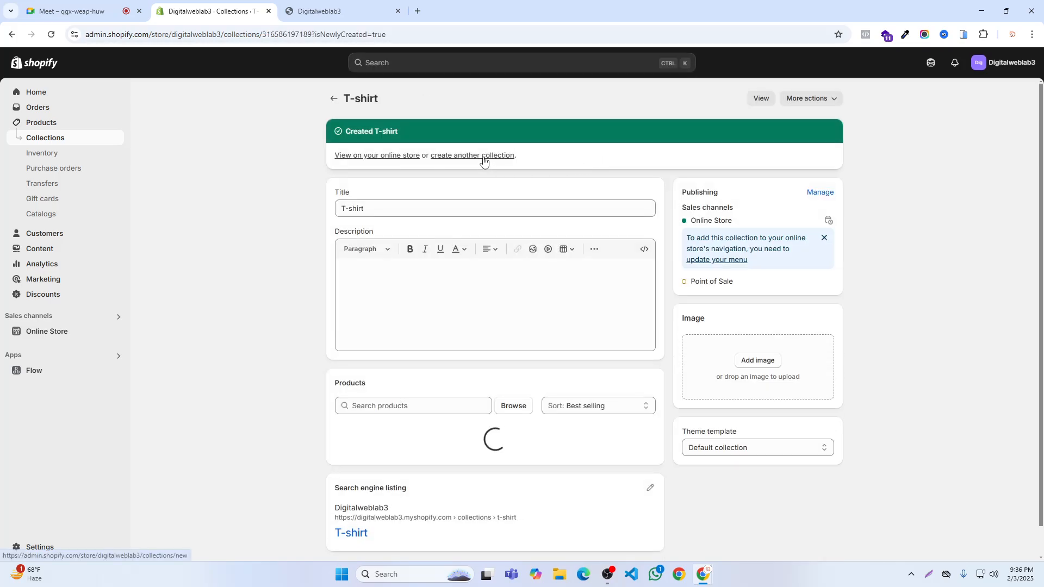
- Create another manual collection titled Shoes and save it
left_click(484, 156)
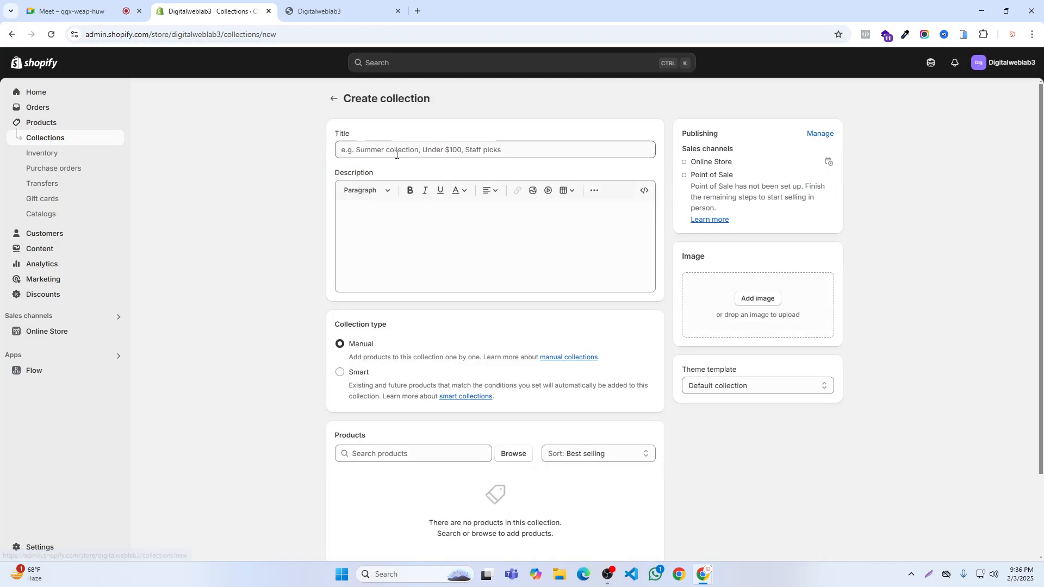
left_click(393, 150)
type("Shoes")
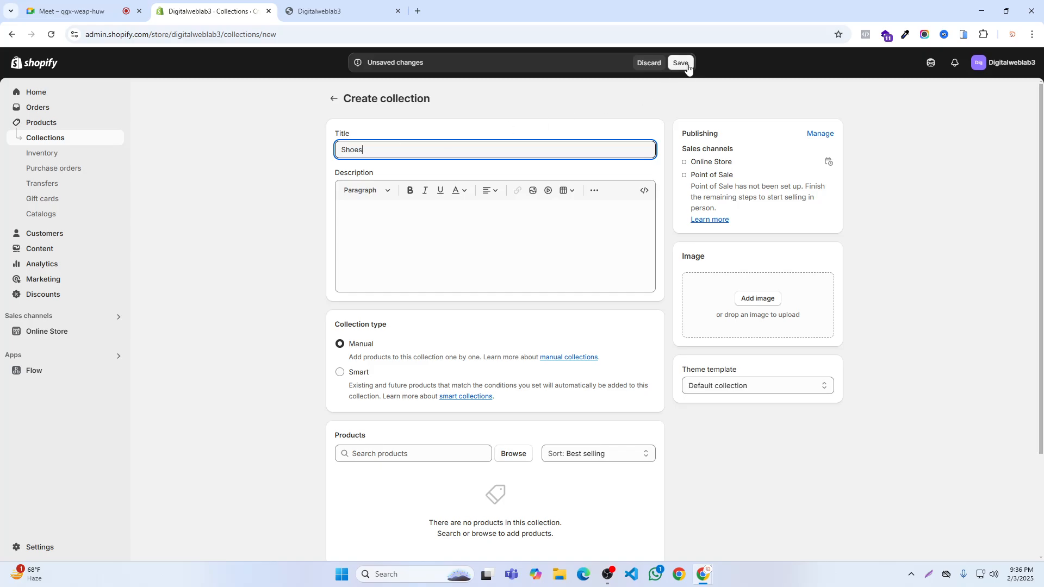
key("ctrl+s")
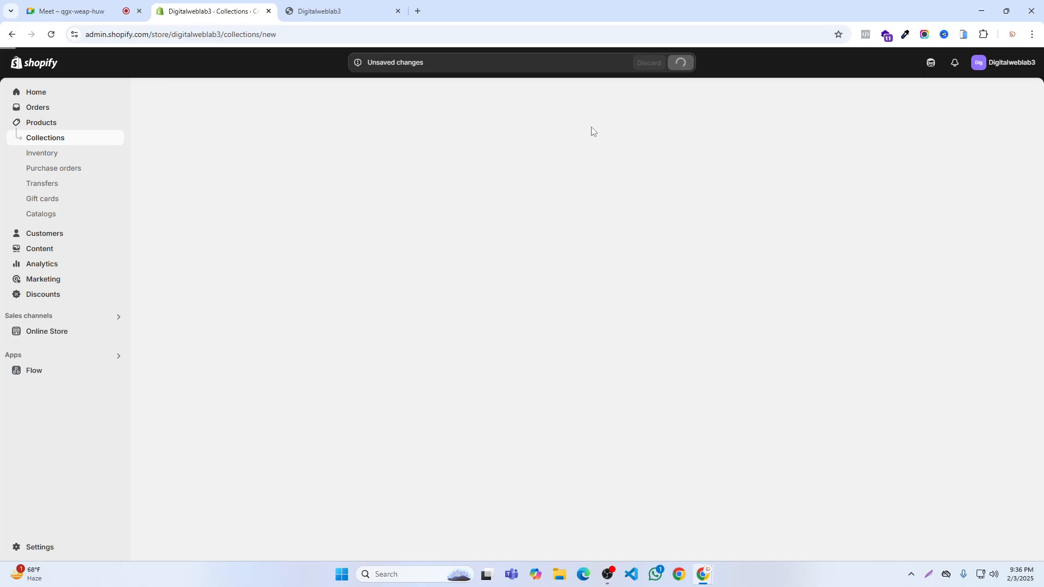
- Add one more manual collection titled Bag and save it
left_click(495, 156)
left_click(418, 146)
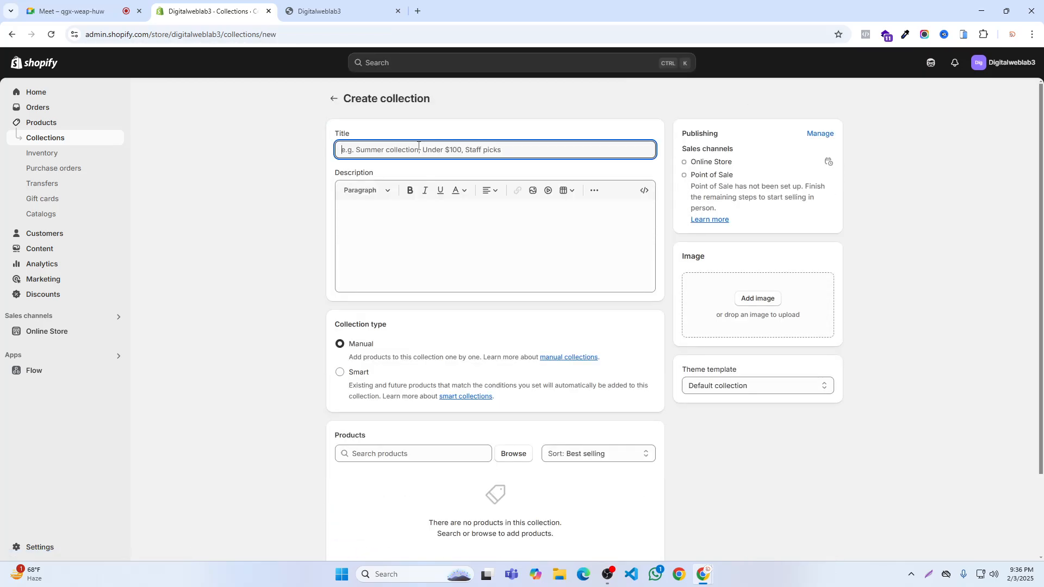
type("Bag")
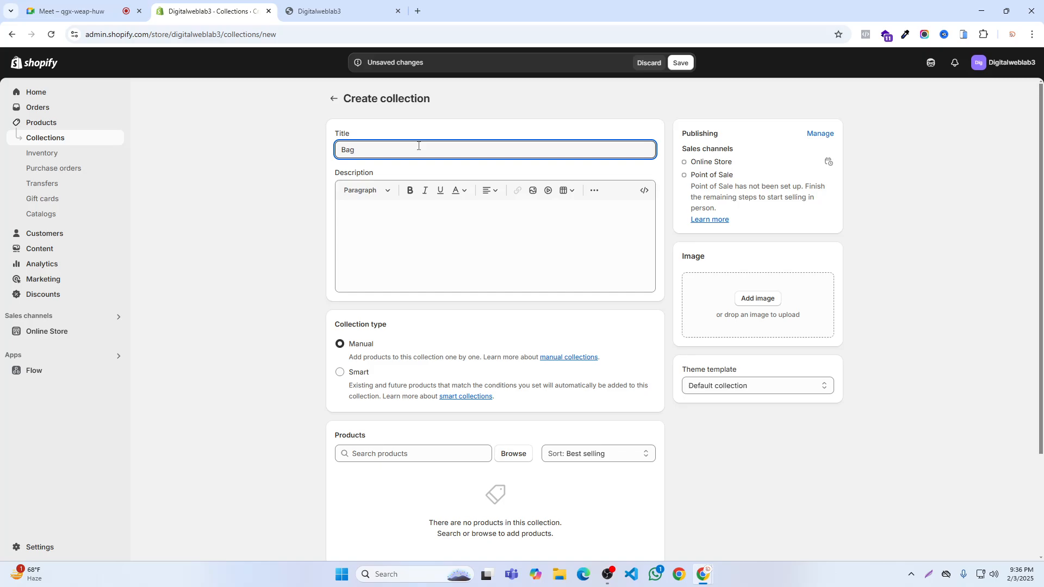
left_click(681, 63)
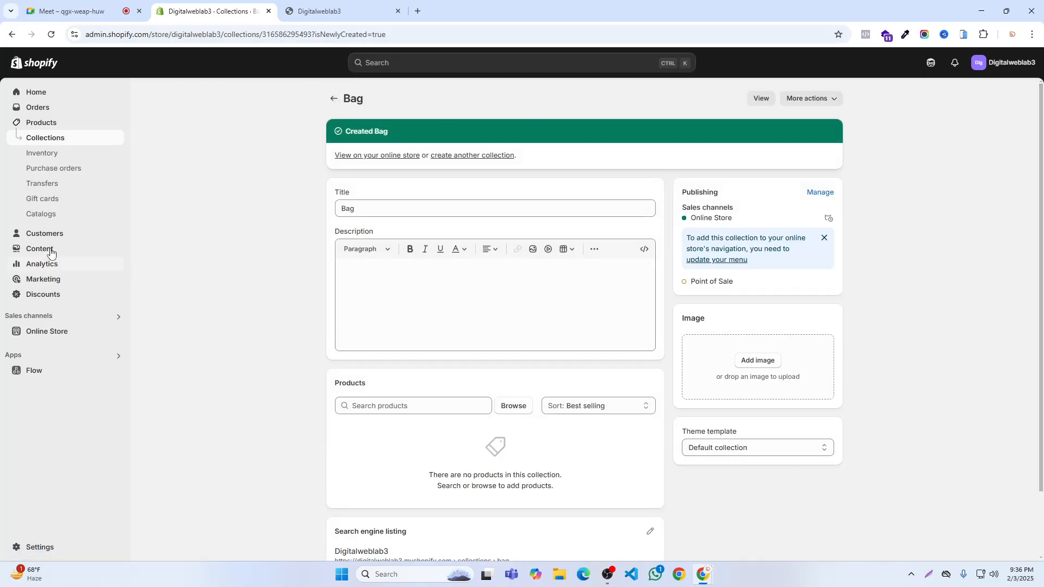
- Check the storefront's header links and add a Main menu item linked to the Shoes collection
left_click(340, 16)
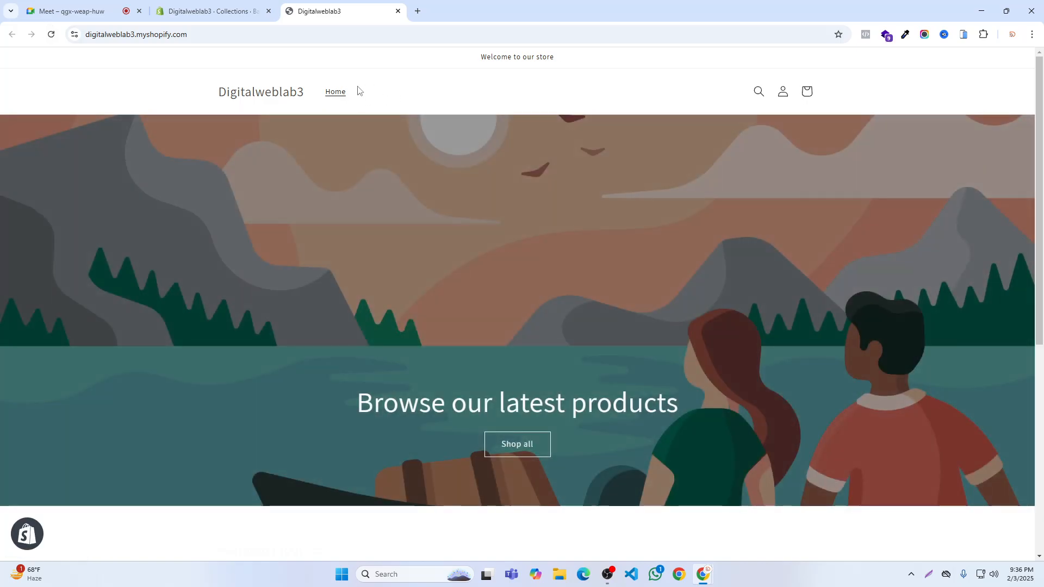
left_click(223, 10)
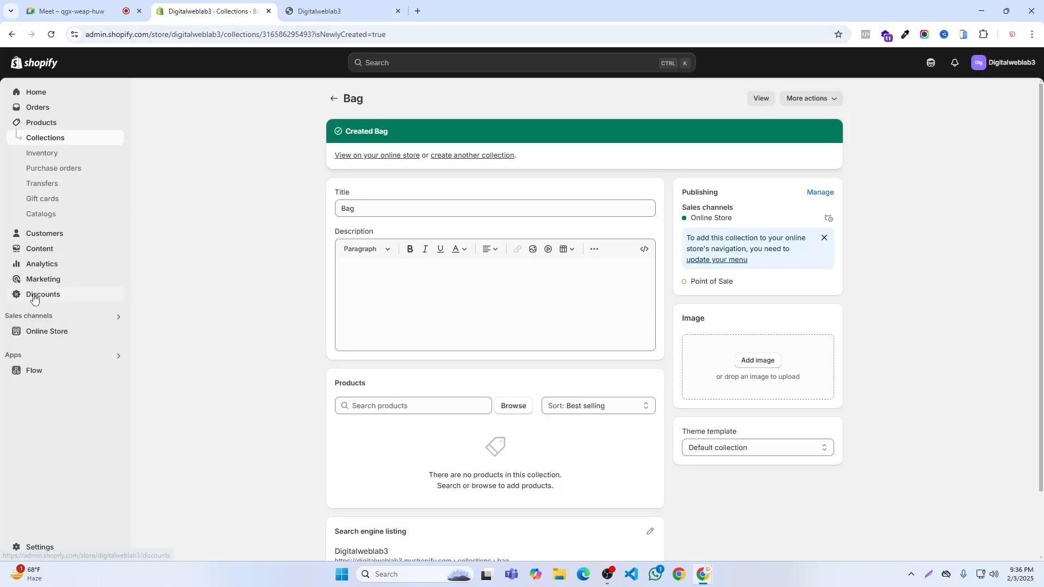
left_click(38, 249)
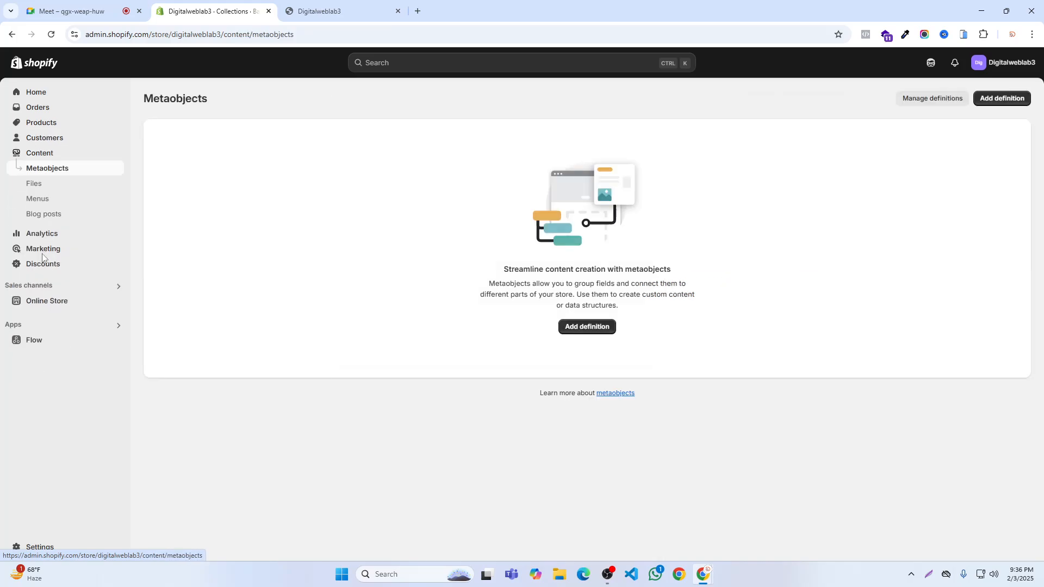
left_click(38, 200)
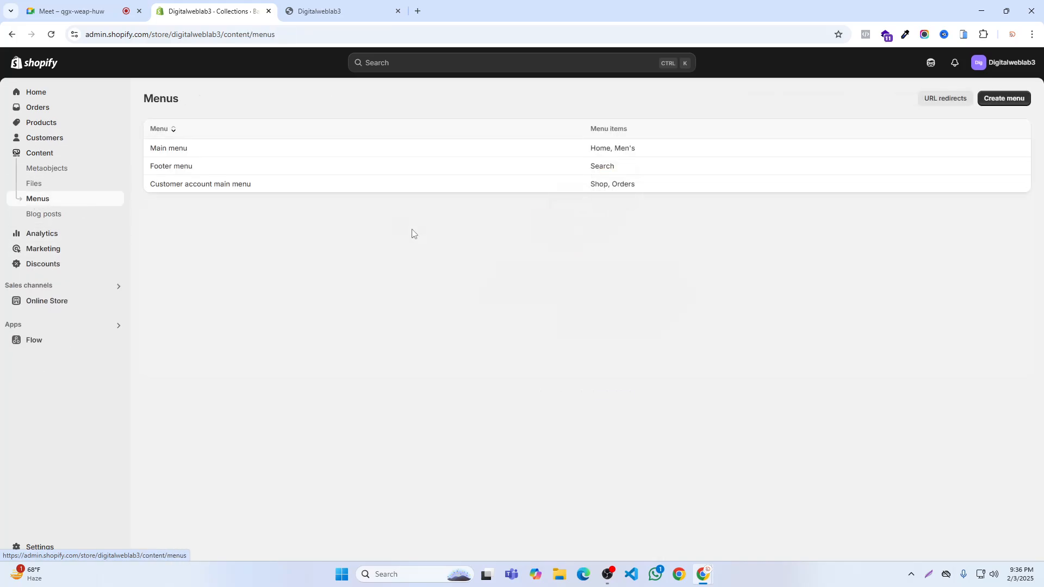
left_click(174, 150)
left_click(459, 256)
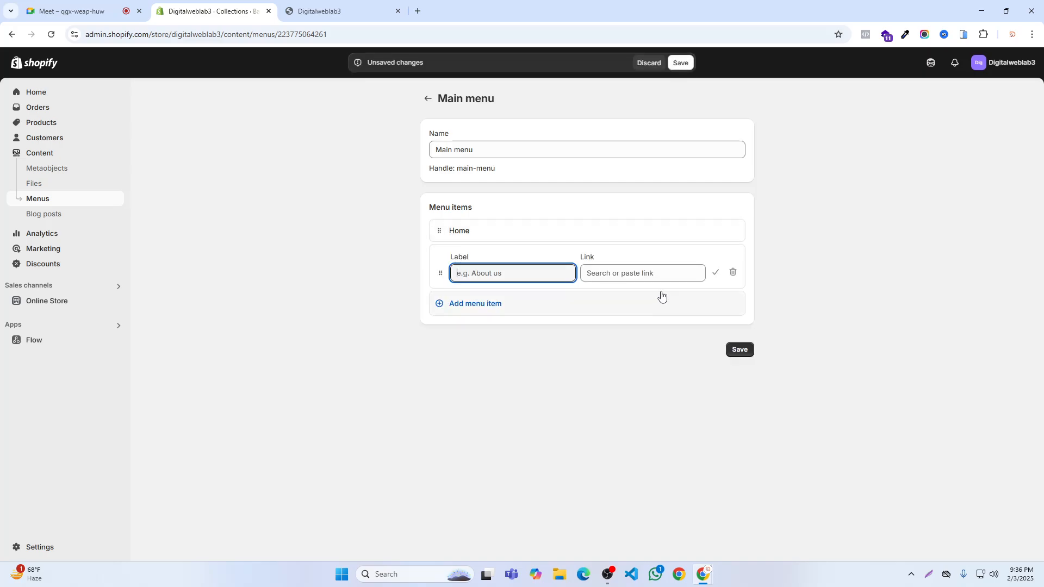
left_click(611, 272)
left_click(617, 358)
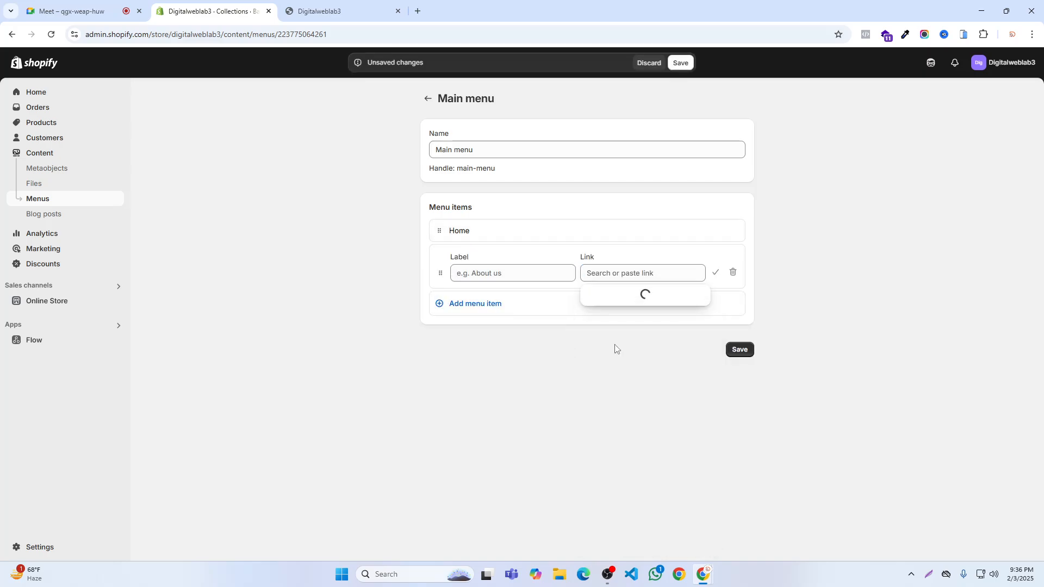
left_click(614, 404)
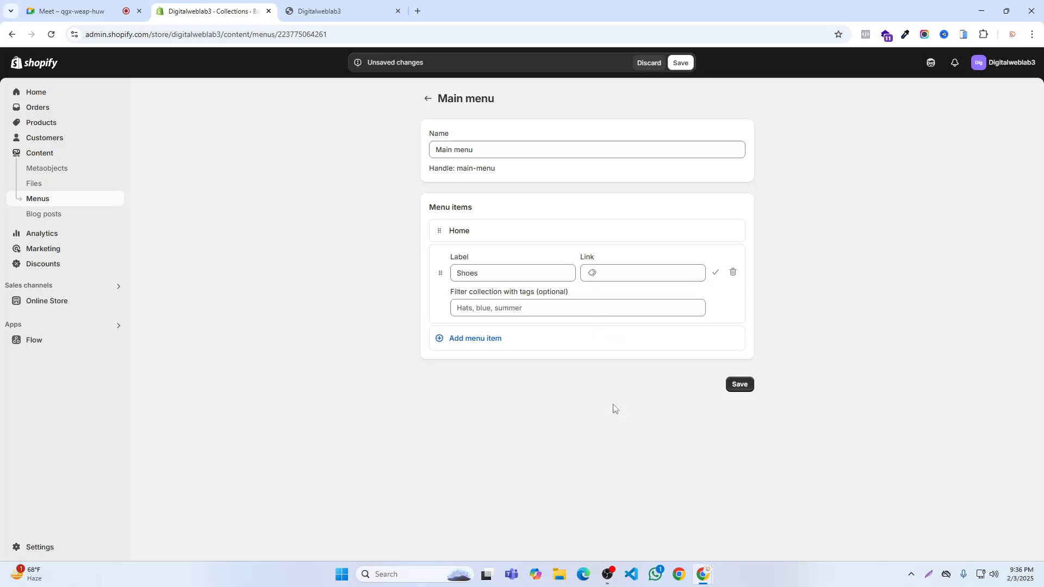
left_click(715, 272)
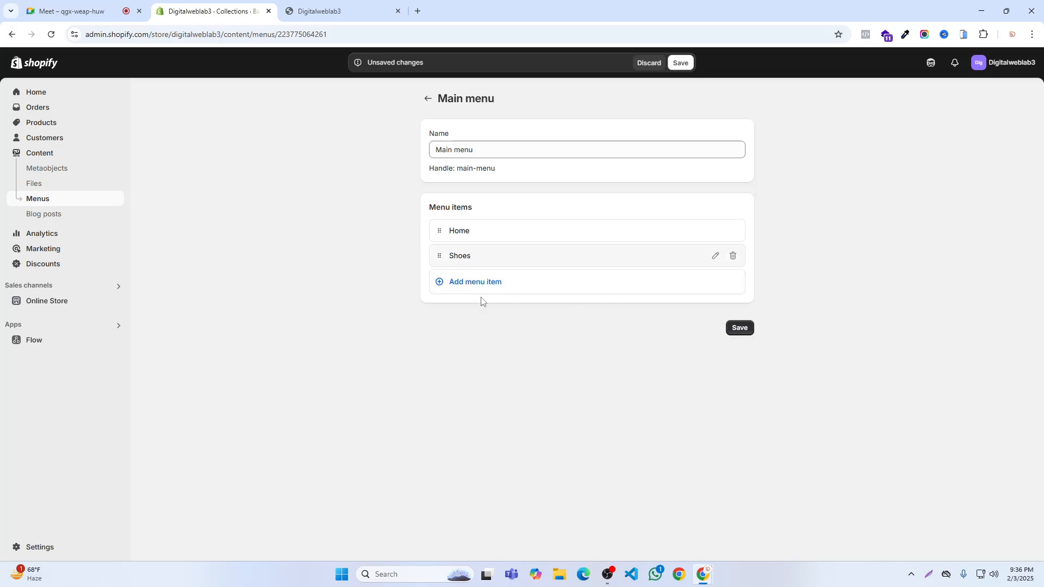
left_click(480, 280)
left_click(625, 298)
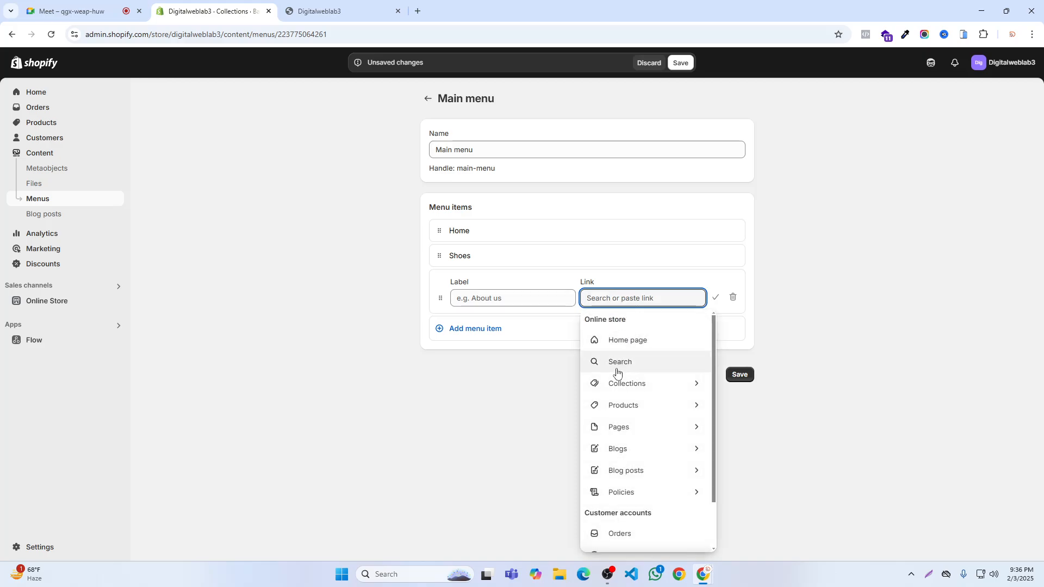
left_click(715, 297)
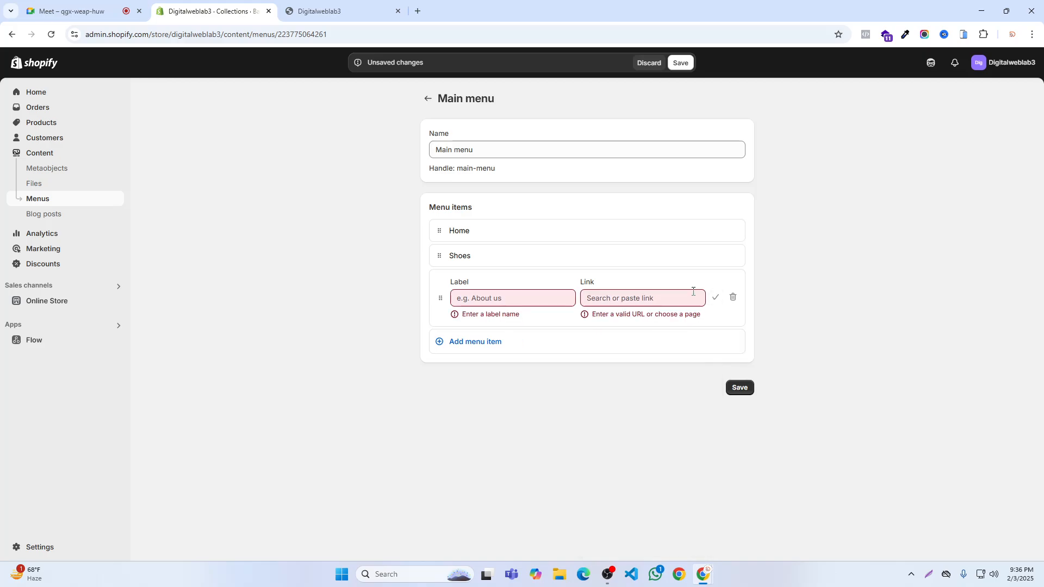
left_click(733, 297)
left_click(676, 274)
left_click(732, 299)
left_click(662, 332)
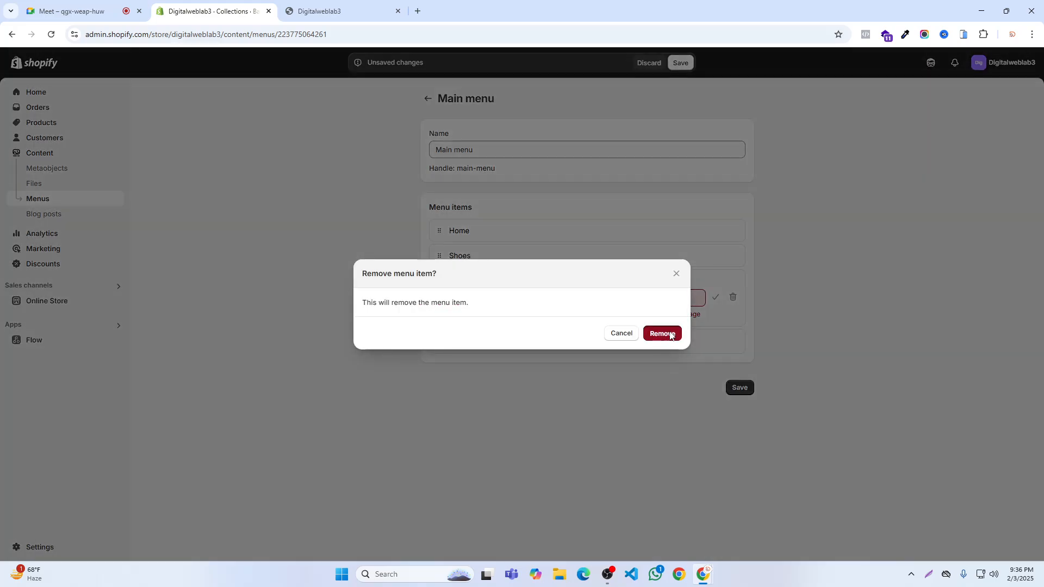
- Add a Main menu item linked to the Shirt collection below Shoes
left_click(457, 287)
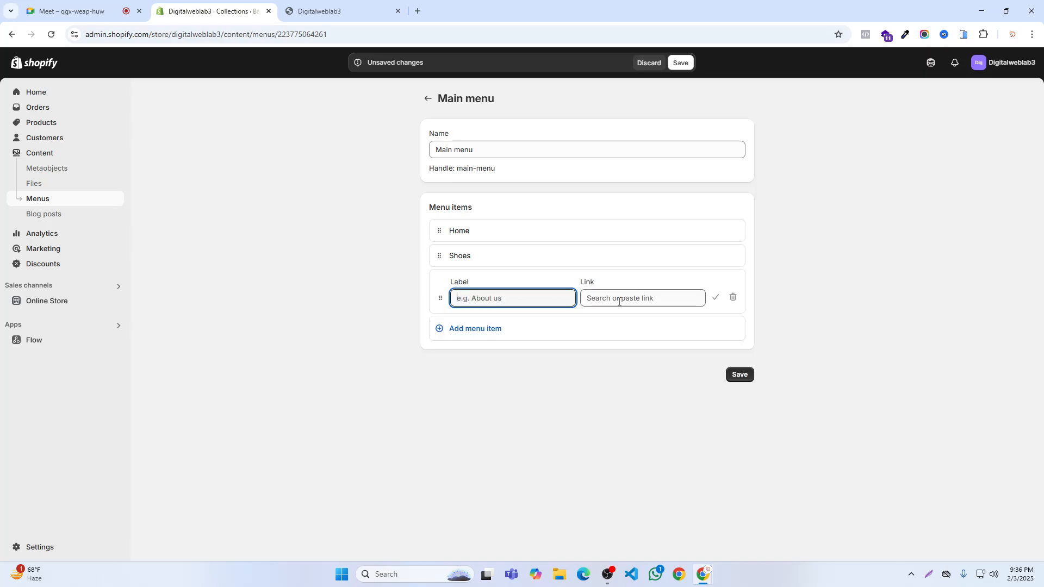
left_click(615, 299)
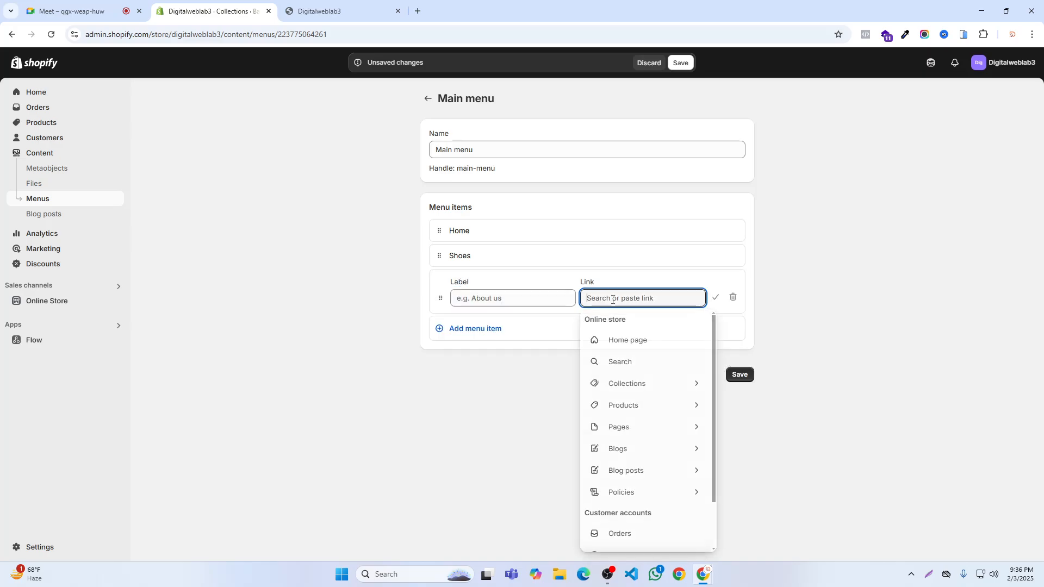
left_click(619, 387)
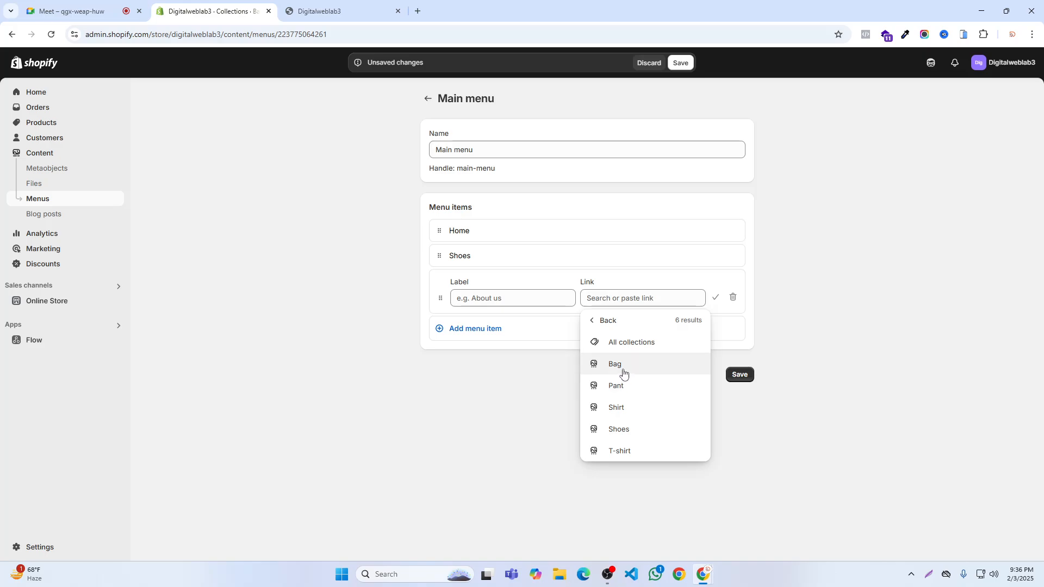
left_click(618, 408)
left_click(716, 298)
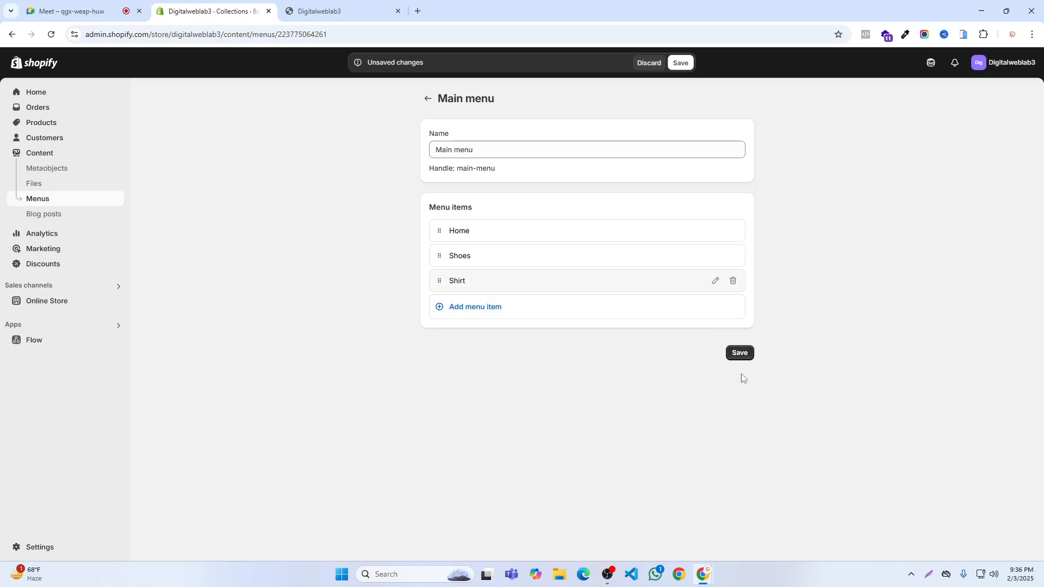
- Add a Main menu item linked to the Pant collection below Shirt
left_click(461, 309)
left_click(613, 320)
left_click(613, 163)
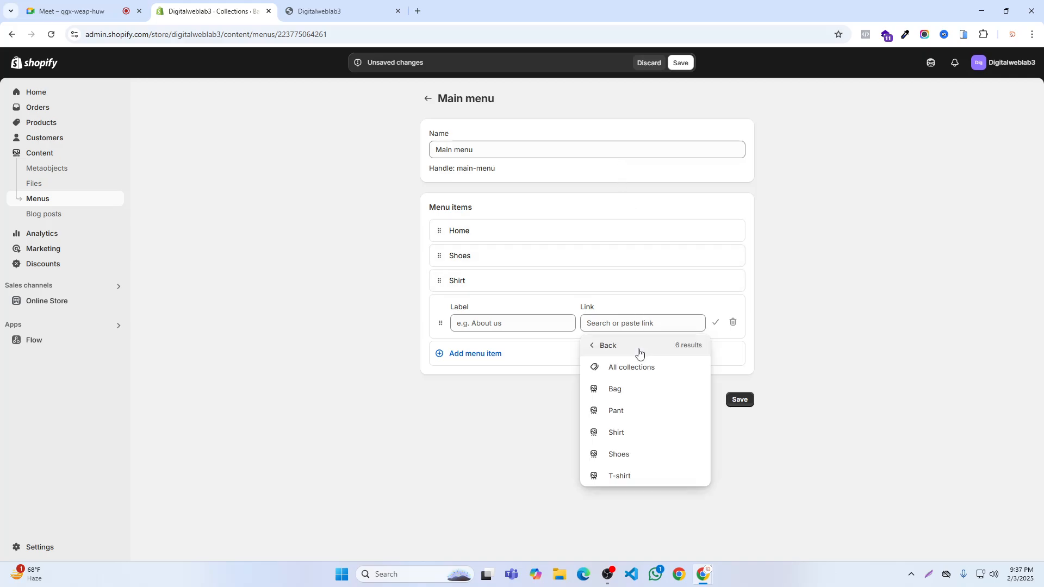
left_click(616, 412)
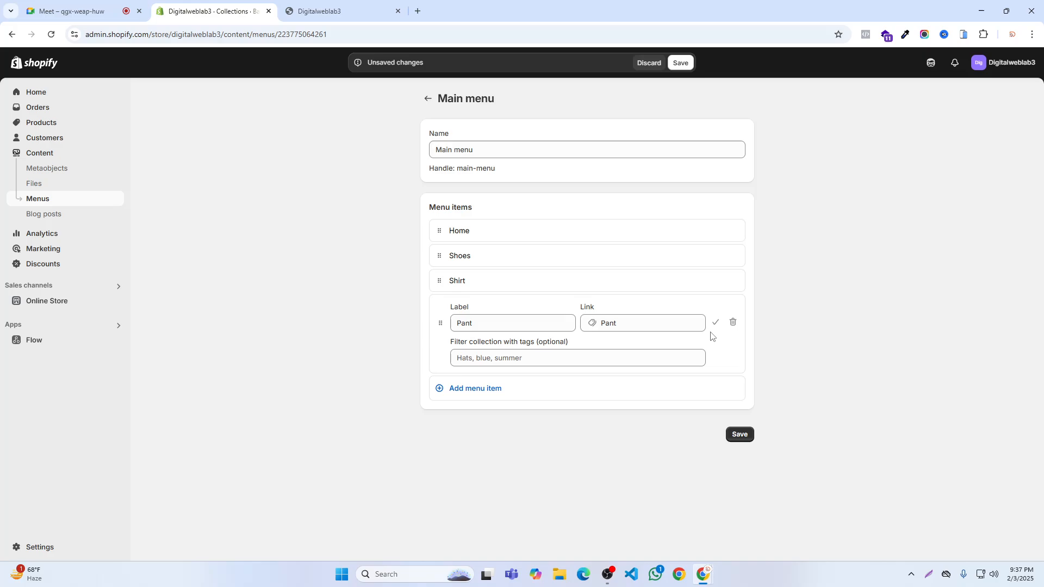
left_click(714, 322)
- Add a Main menu item linked to the T-shirt collection below Pant
left_click(445, 332)
left_click(595, 349)
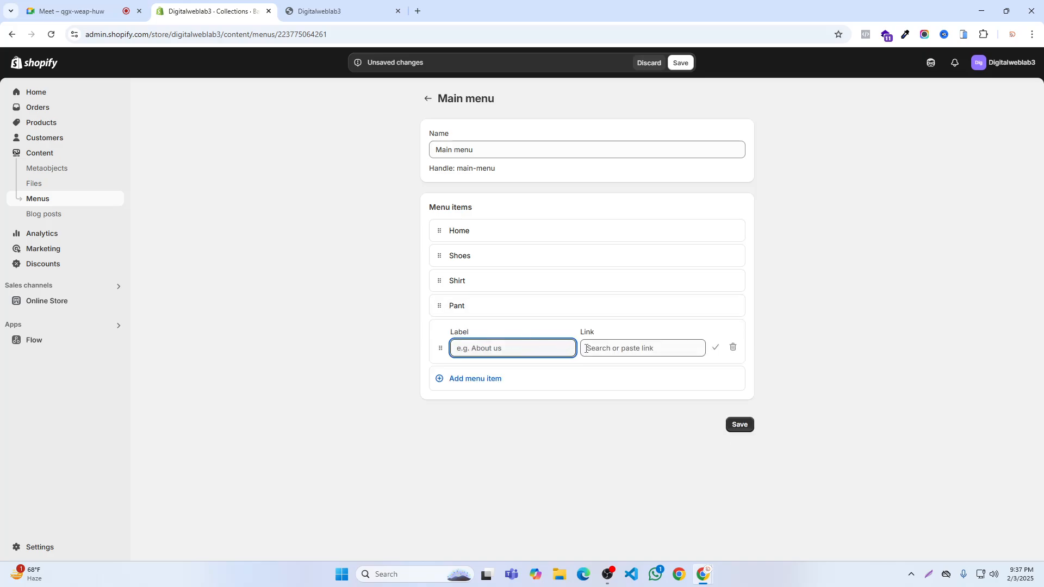
left_click(616, 161)
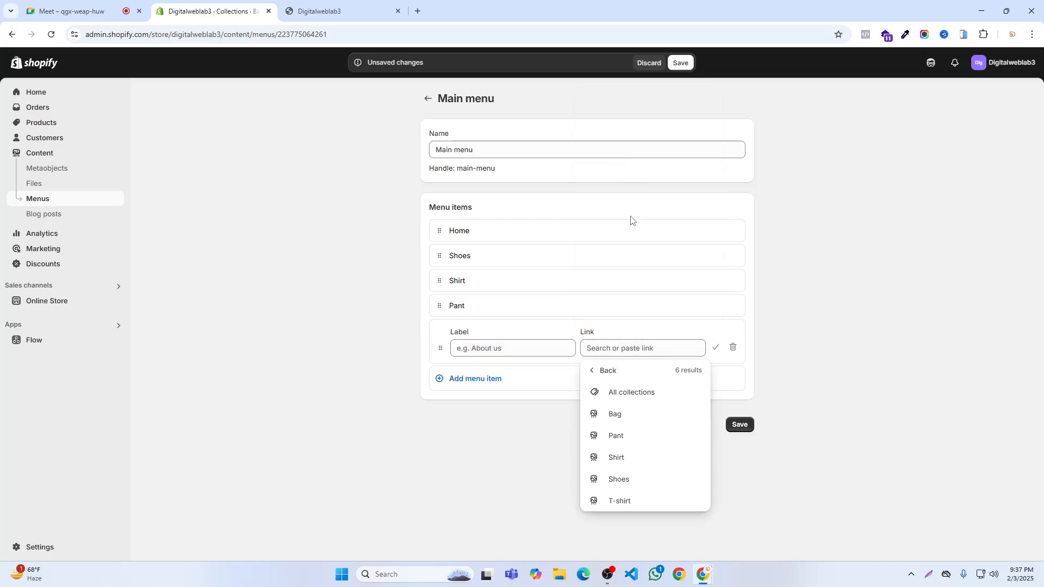
left_click(614, 501)
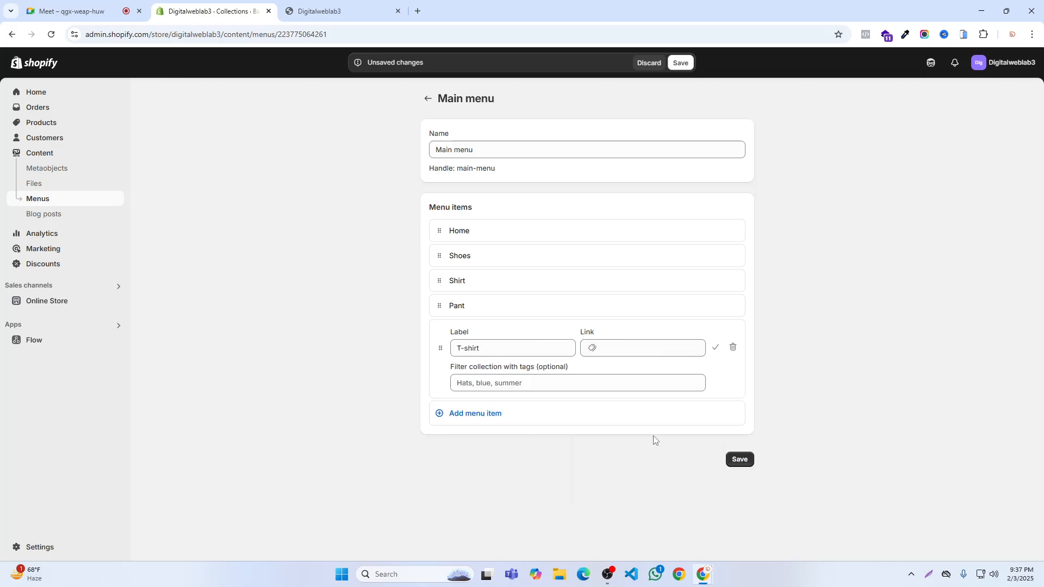
left_click(713, 345)
- Add a Main menu item linked to the Bag collection below T-shirt and save the menu
left_click(467, 359)
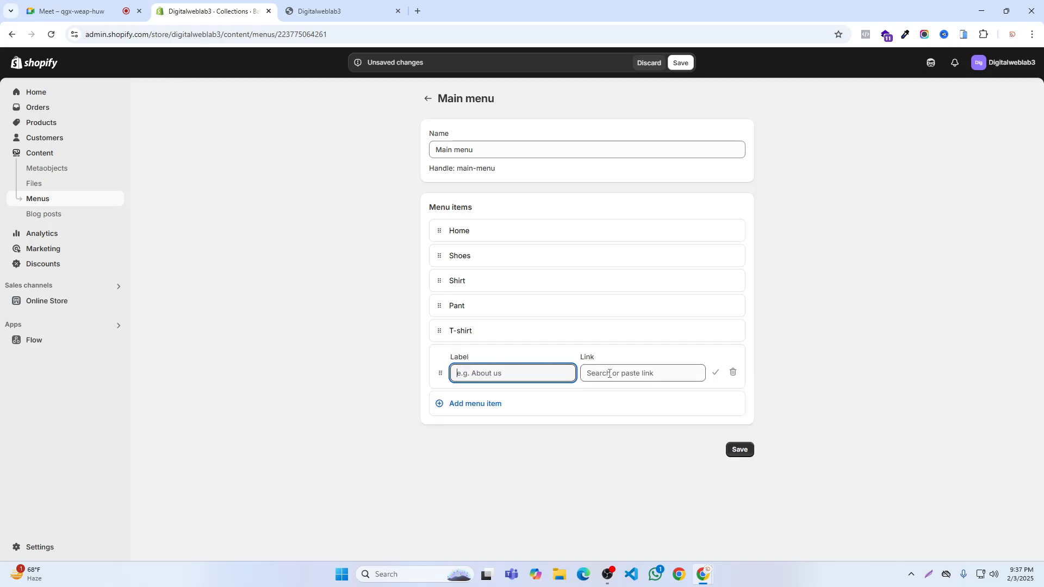
left_click(609, 373)
left_click(601, 172)
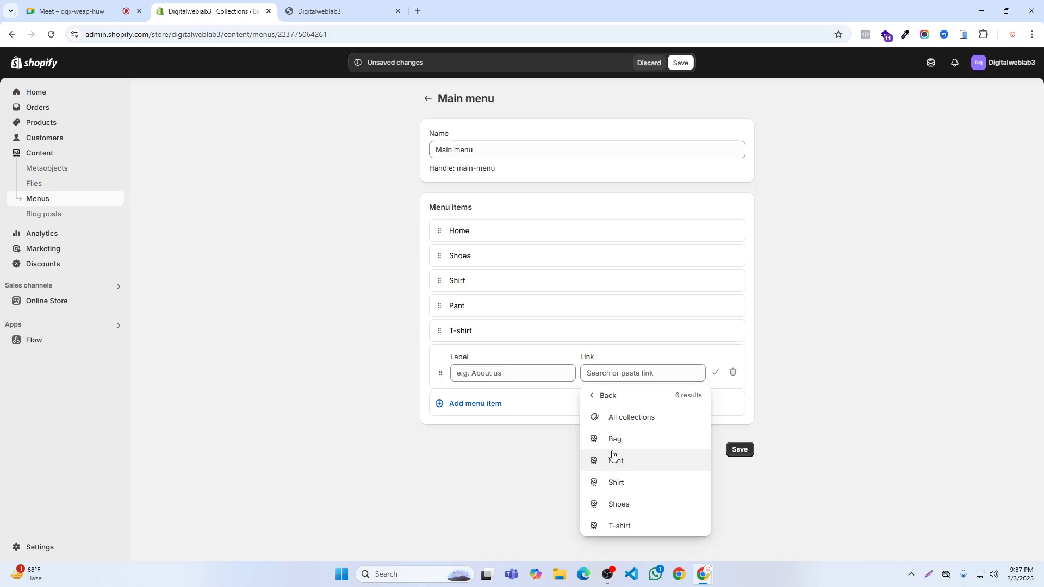
left_click(613, 450)
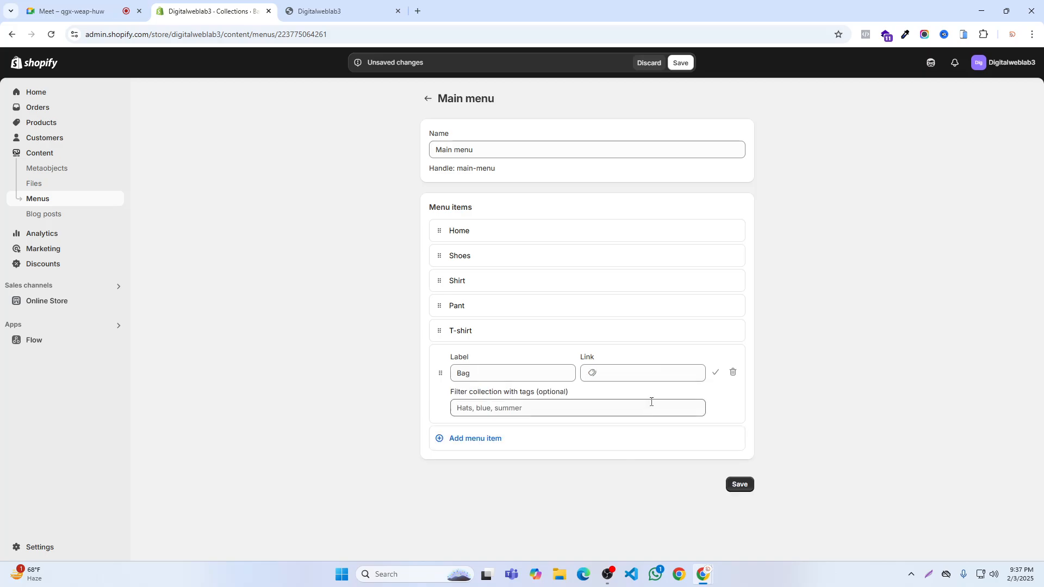
left_click(716, 372)
left_click(681, 64)
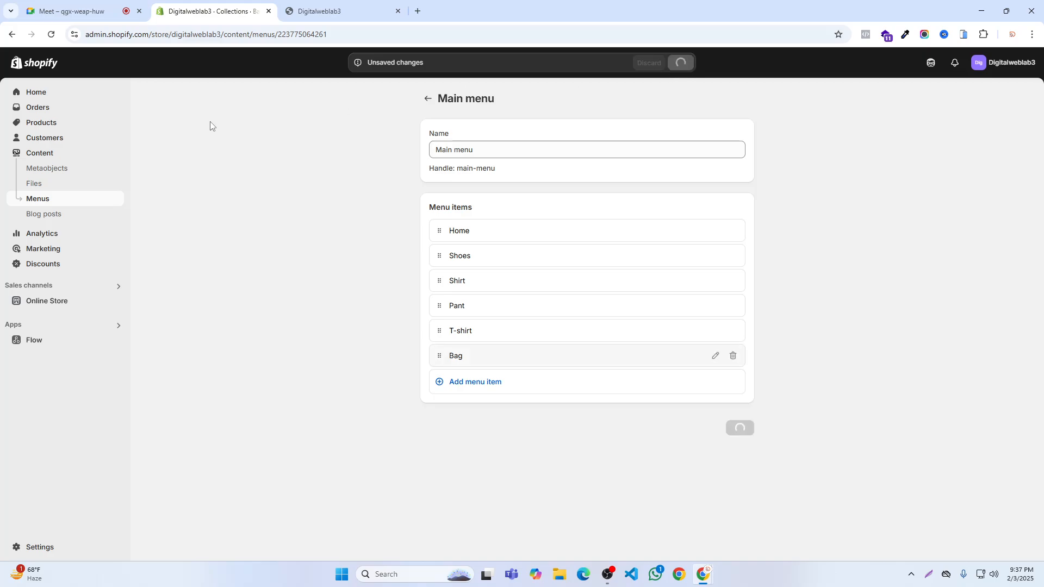
- Reload the storefront to check its header links, and return to the Shopify admin
left_click(333, 7)
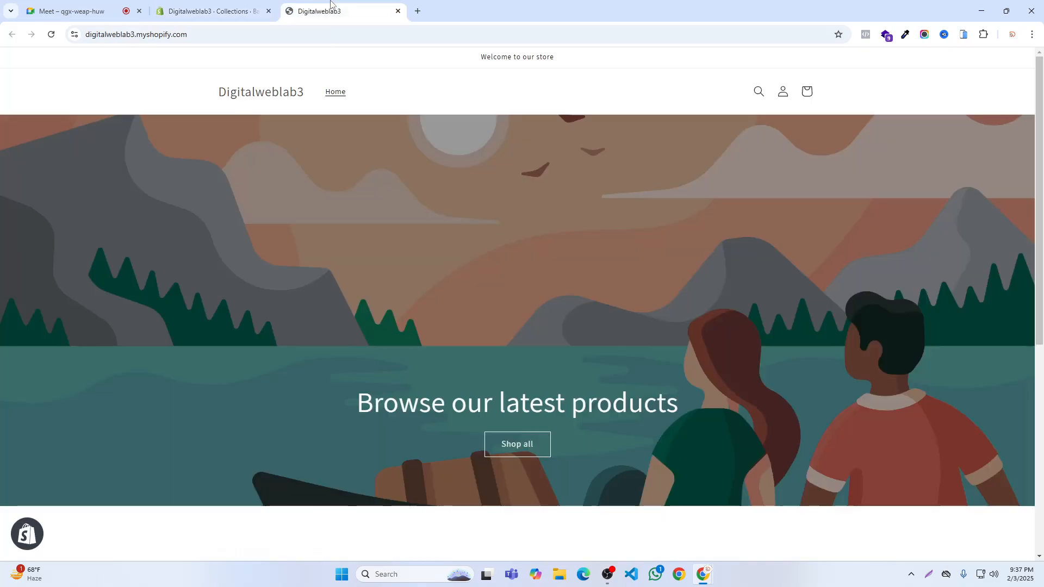
left_click(57, 39)
left_click(209, 11)
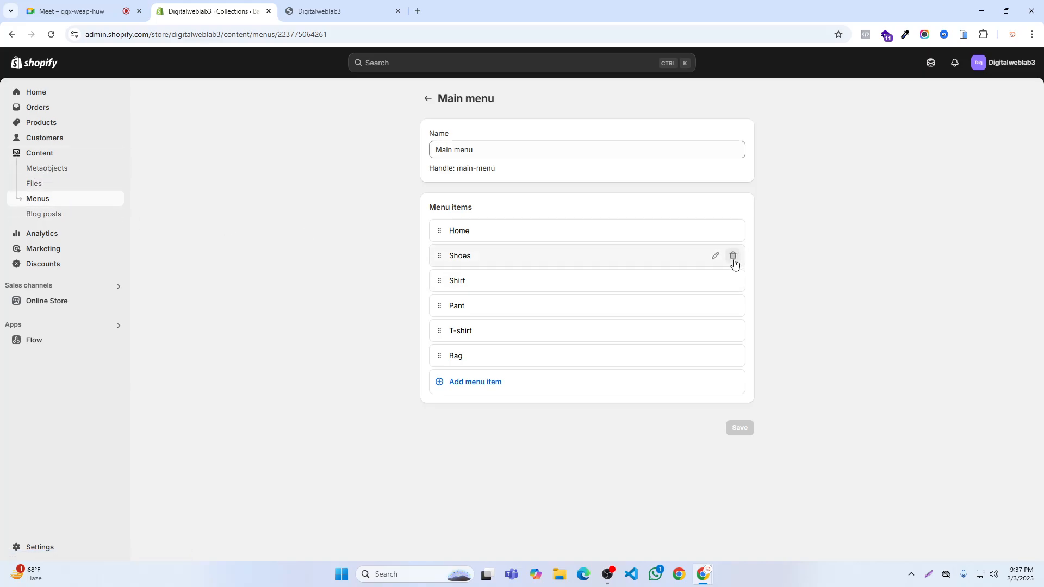
- Remove the Shoes, Shirt, Pant, T-shirt and Bag items from the Main menu and save it
left_click(733, 263)
left_click(670, 332)
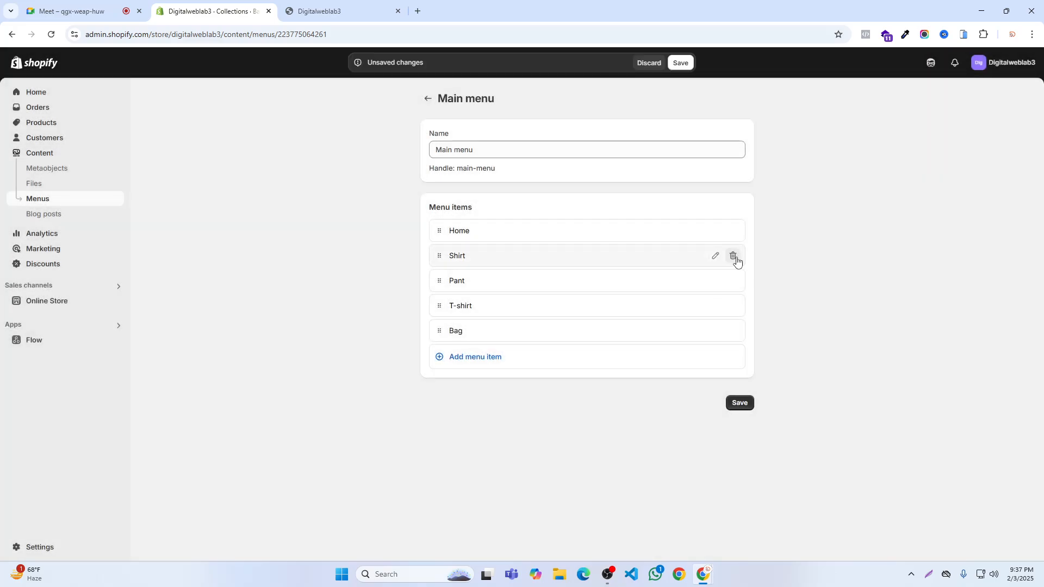
left_click(736, 261)
left_click(668, 332)
left_click(733, 258)
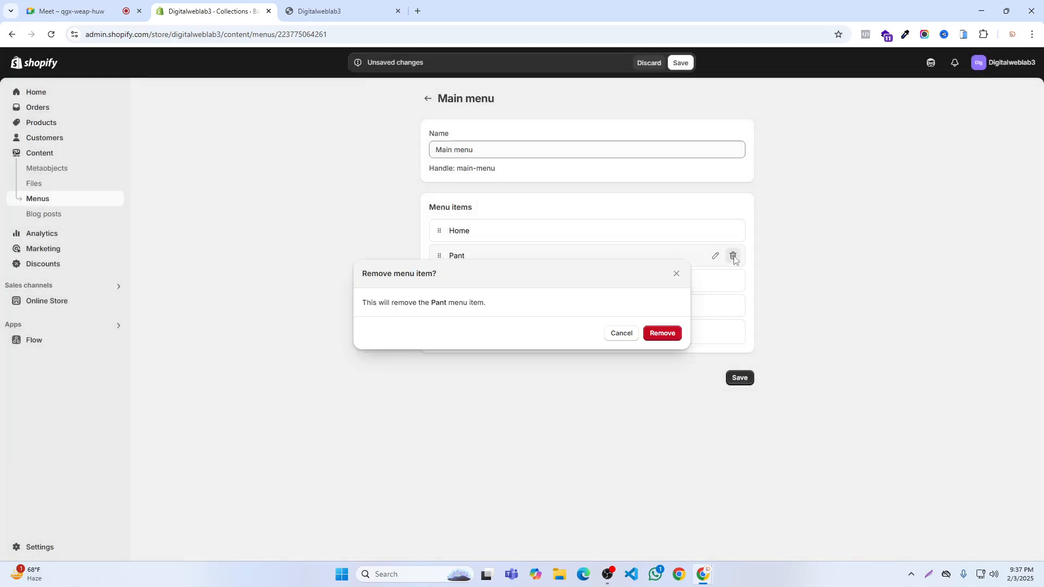
left_click(663, 333)
left_click(734, 260)
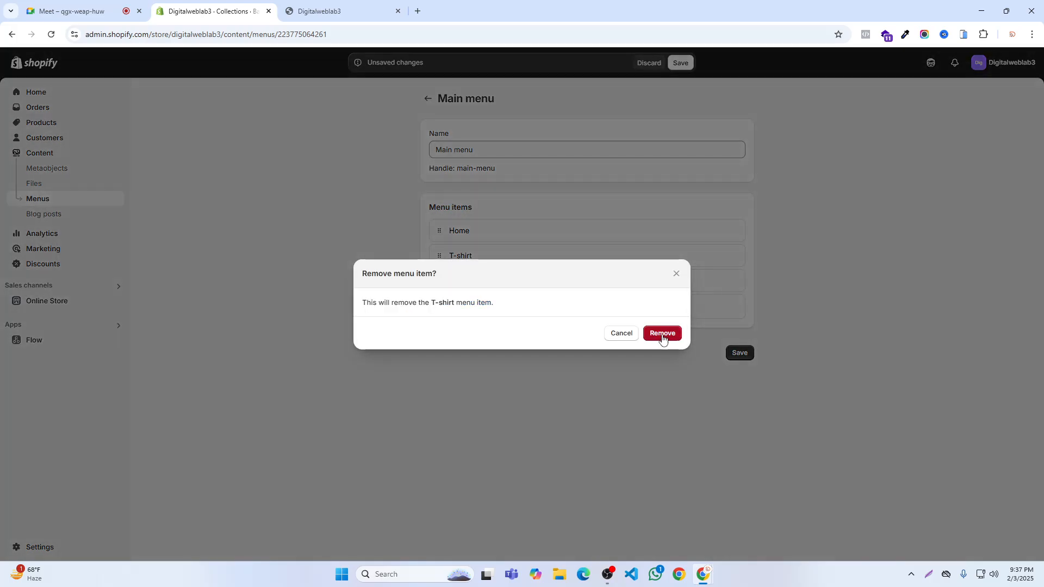
left_click(662, 334)
left_click(734, 259)
left_click(665, 332)
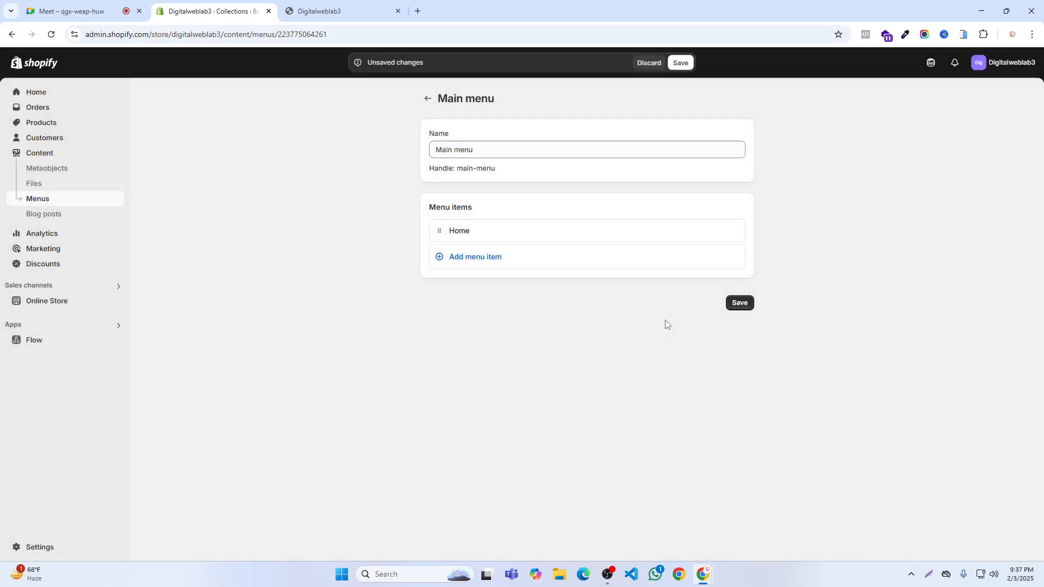
left_click(680, 62)
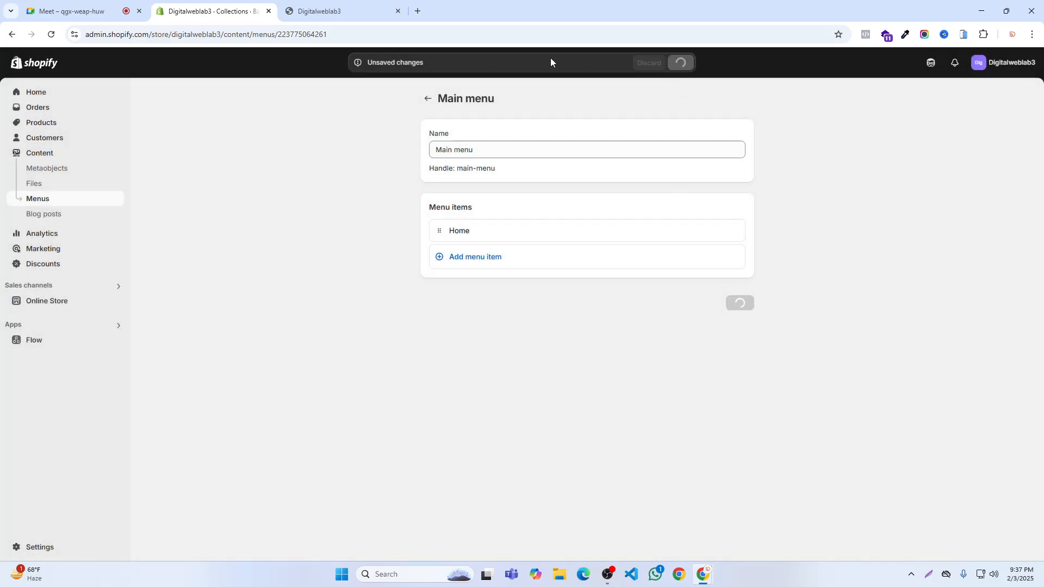
- Create a new manual collection titled Jacket and save it
left_click(40, 124)
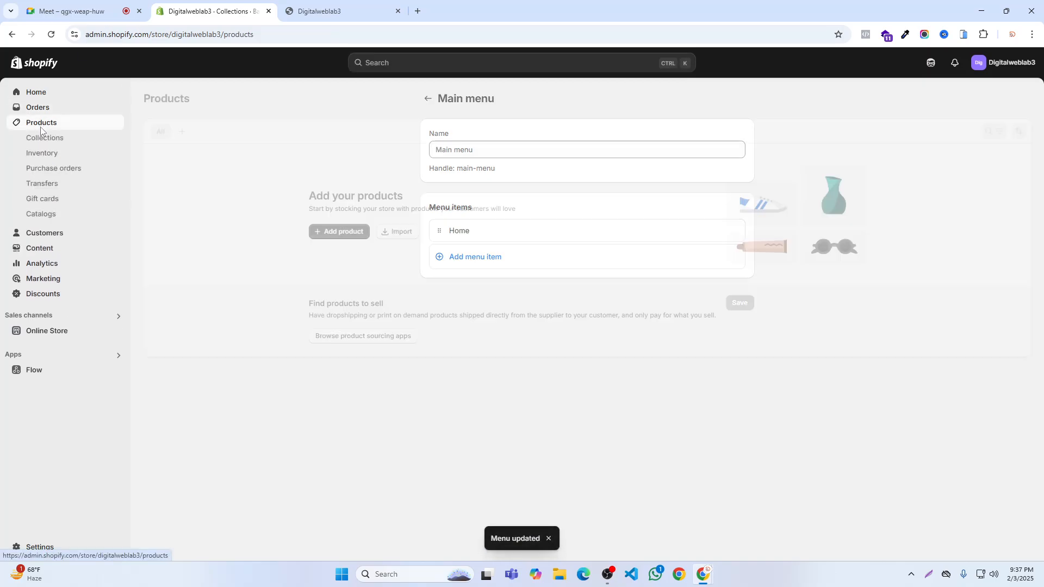
left_click(38, 139)
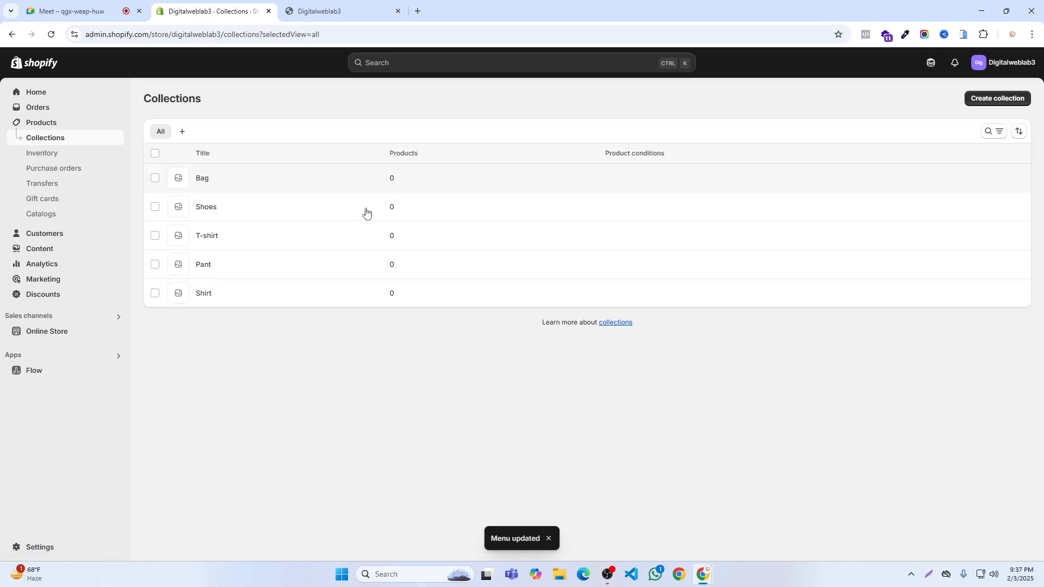
left_click(1005, 100)
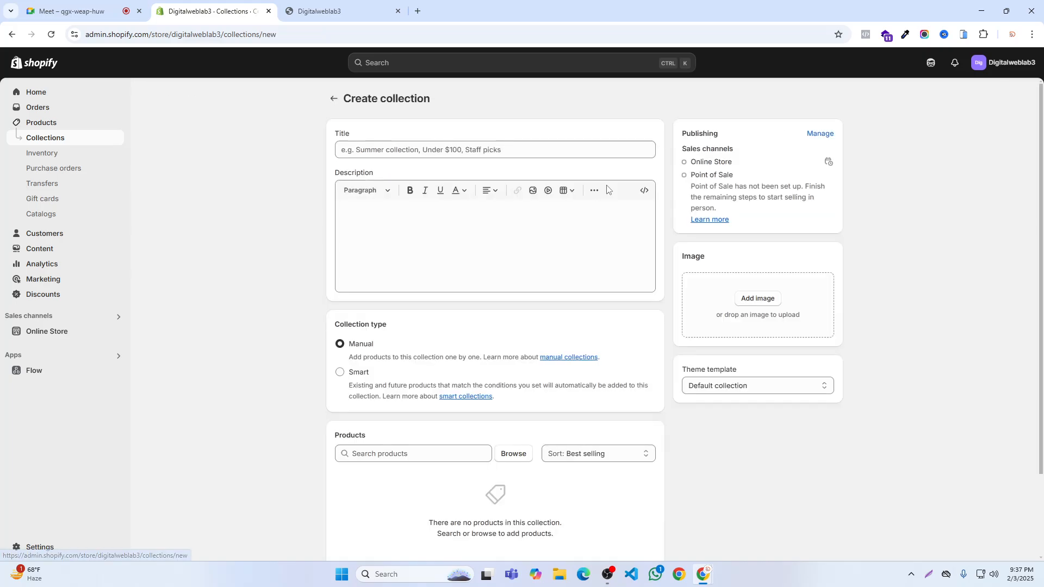
left_click(484, 150)
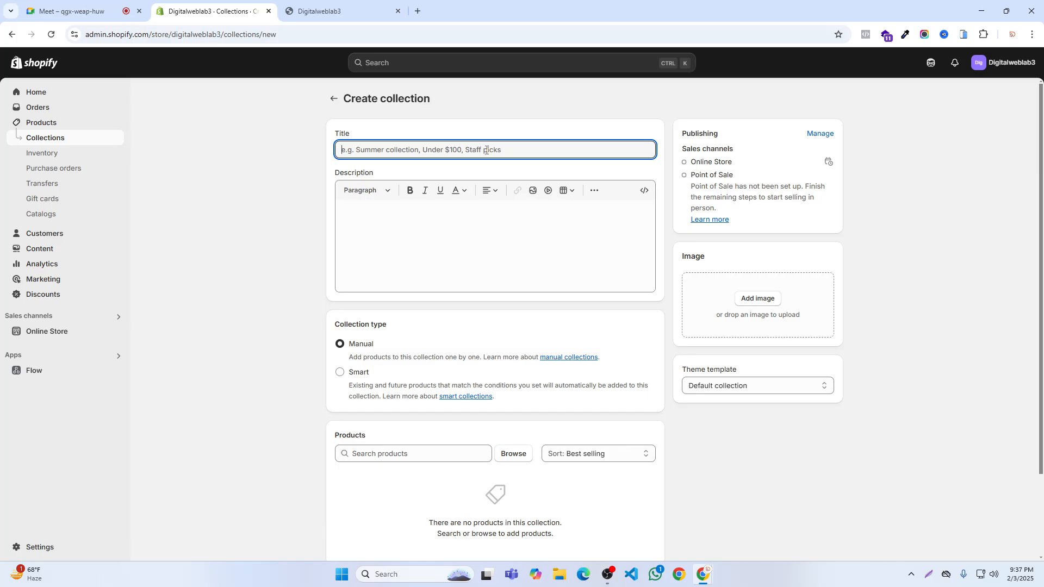
type("Fas")
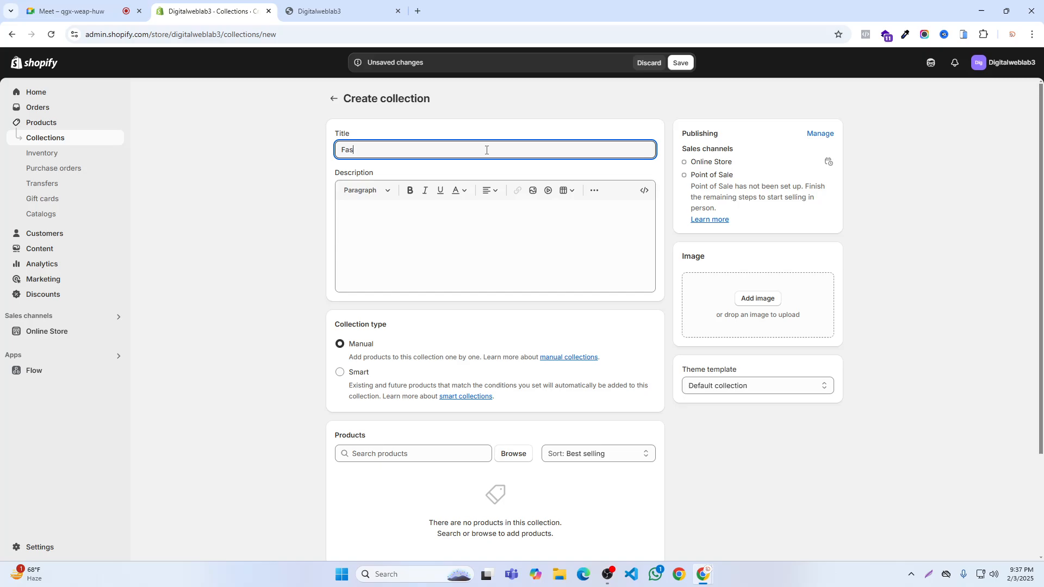
key("BackSpace")
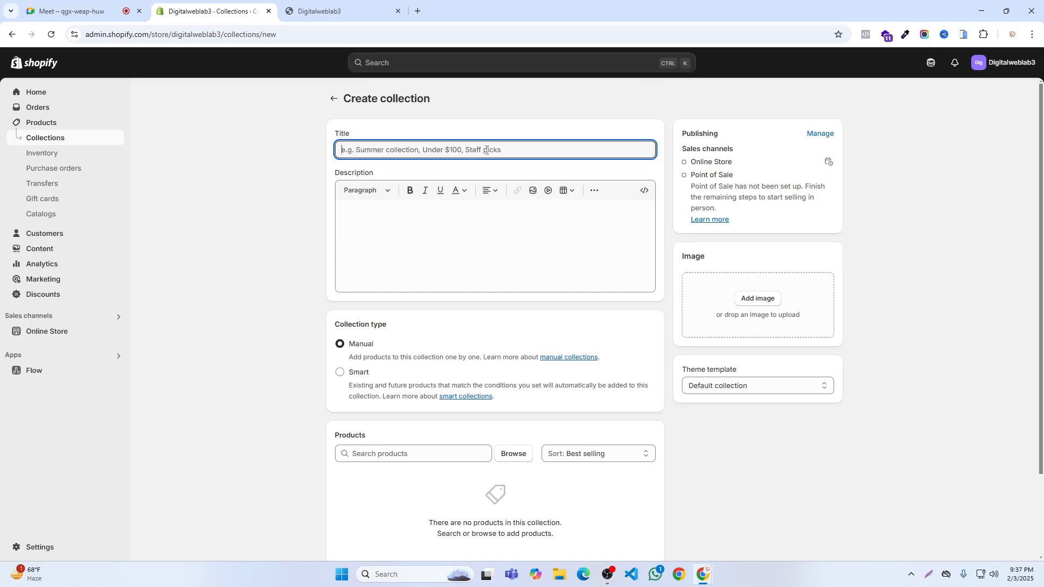
type("Jacket")
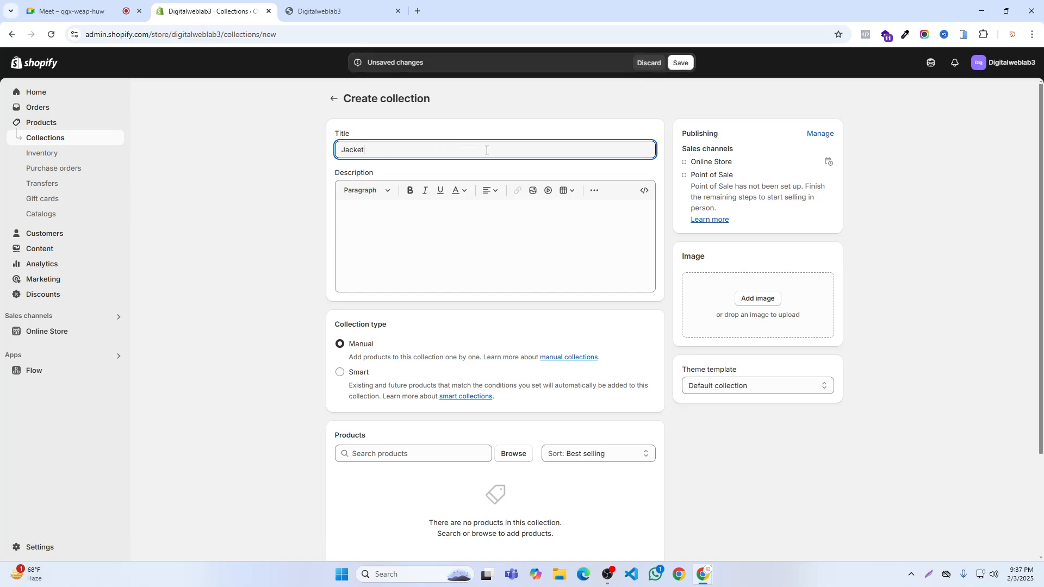
left_click(681, 63)
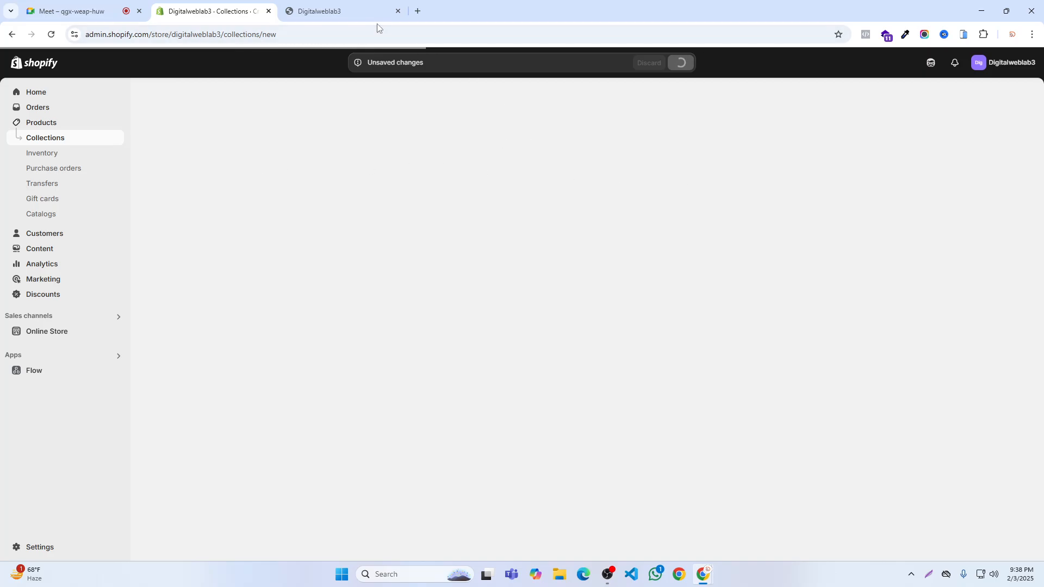
- Check the storefront's header links again and open the Main menu for editing in the admin
left_click(326, 11)
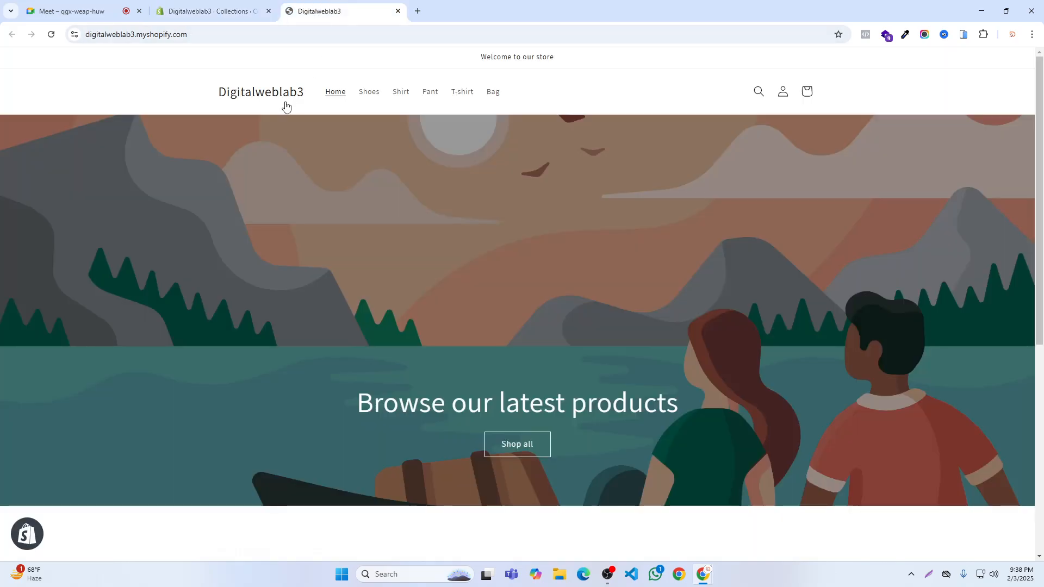
left_click(212, 10)
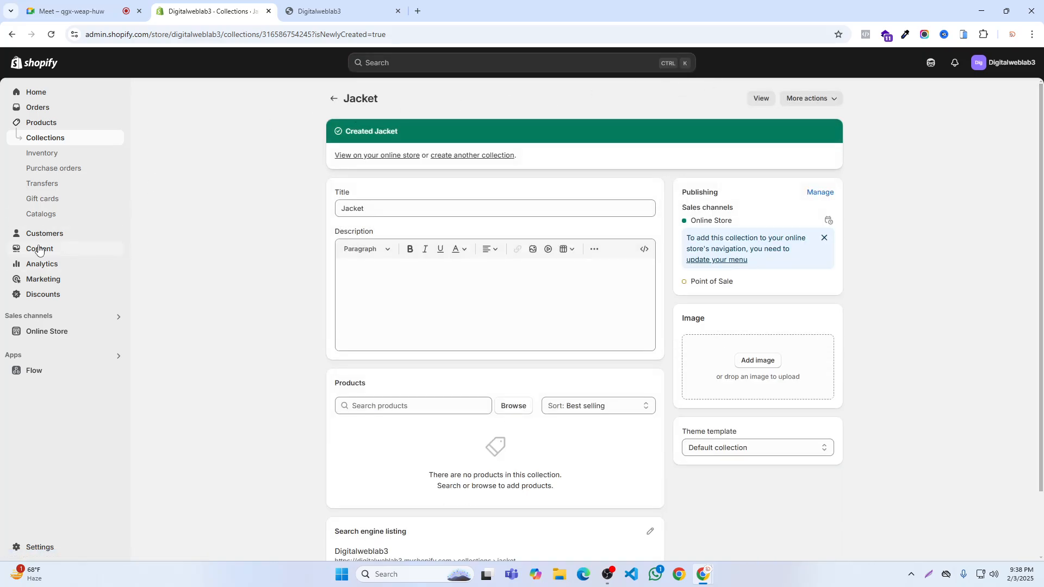
left_click(38, 250)
left_click(37, 200)
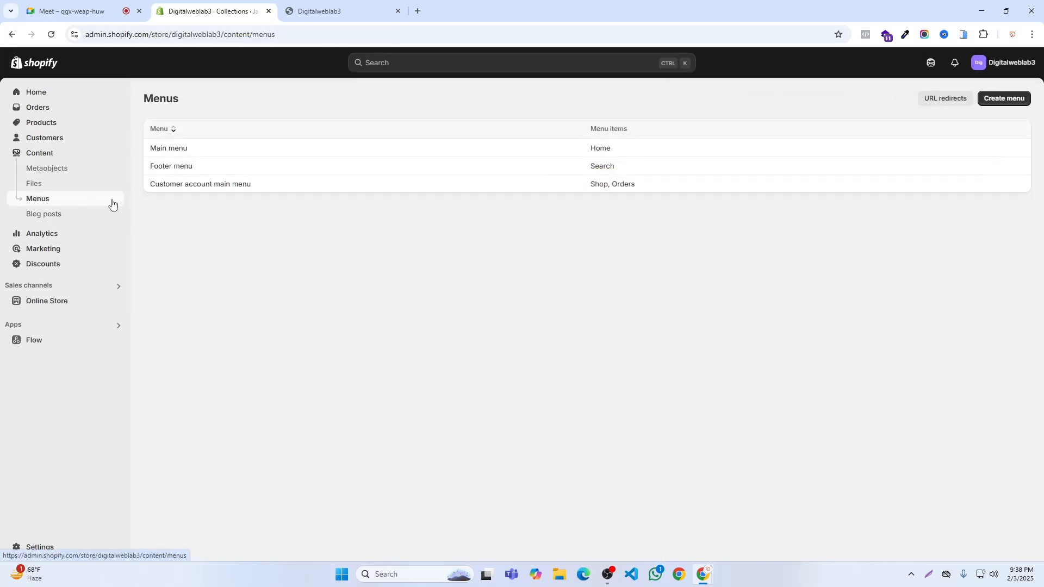
left_click(170, 151)
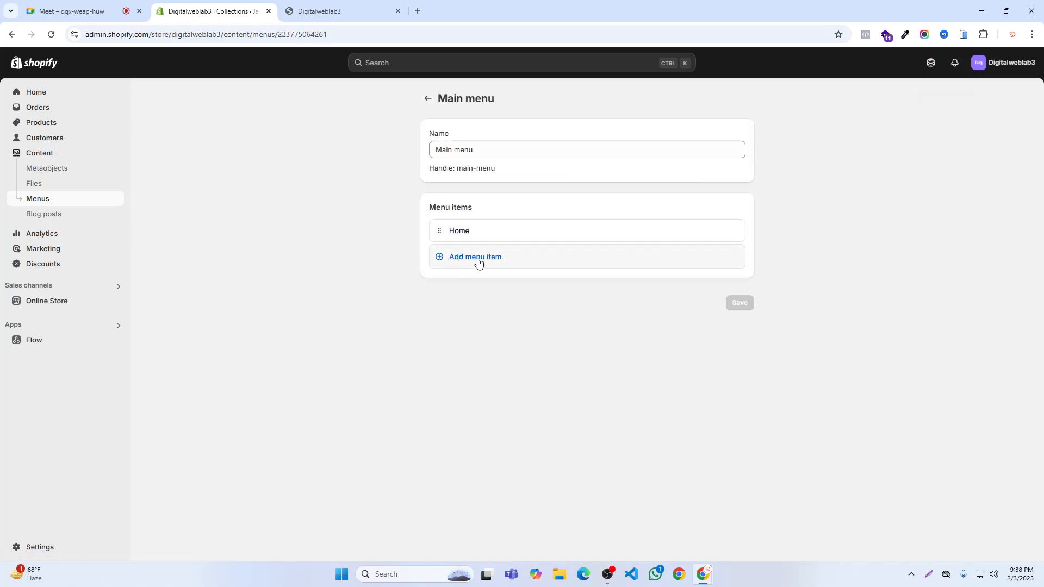
- Mark the area around the Add menu item option with the screen-capture tool
left_click(945, 575)
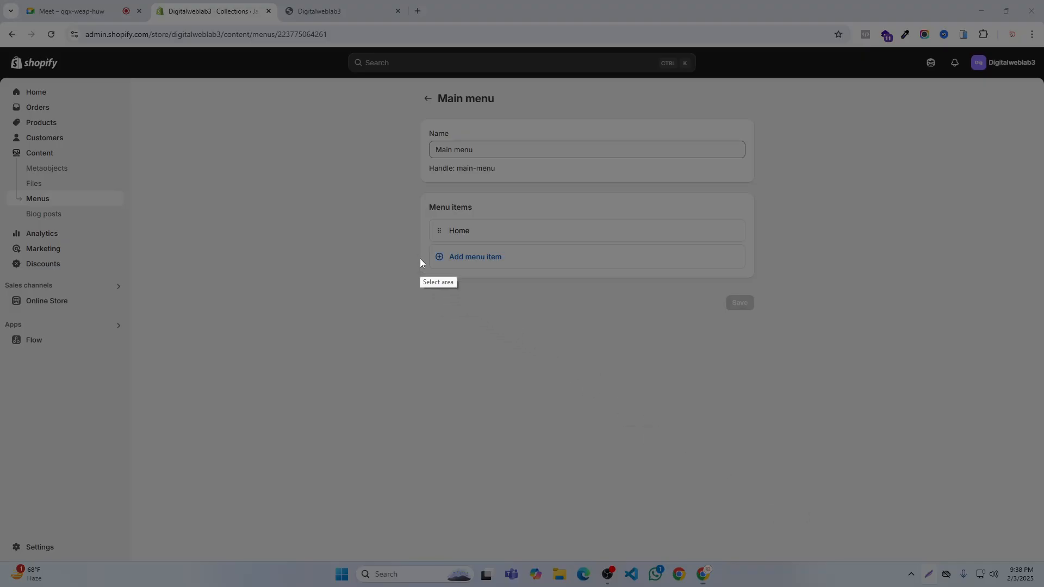
left_click_drag(425, 248, 526, 282)
left_click(518, 292)
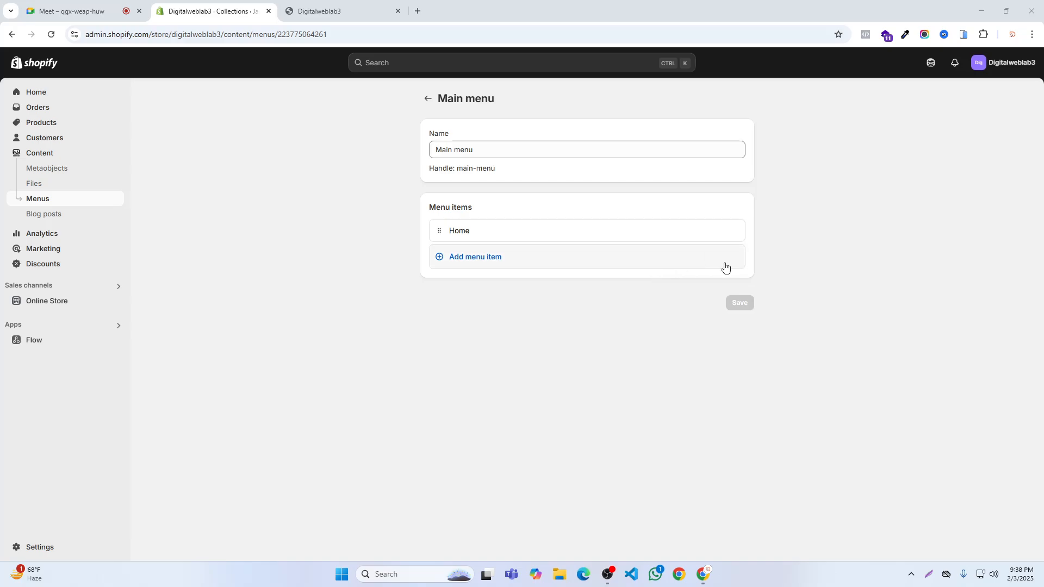
- Add a Main menu item linked to the Bag collection below Home
left_click(650, 263)
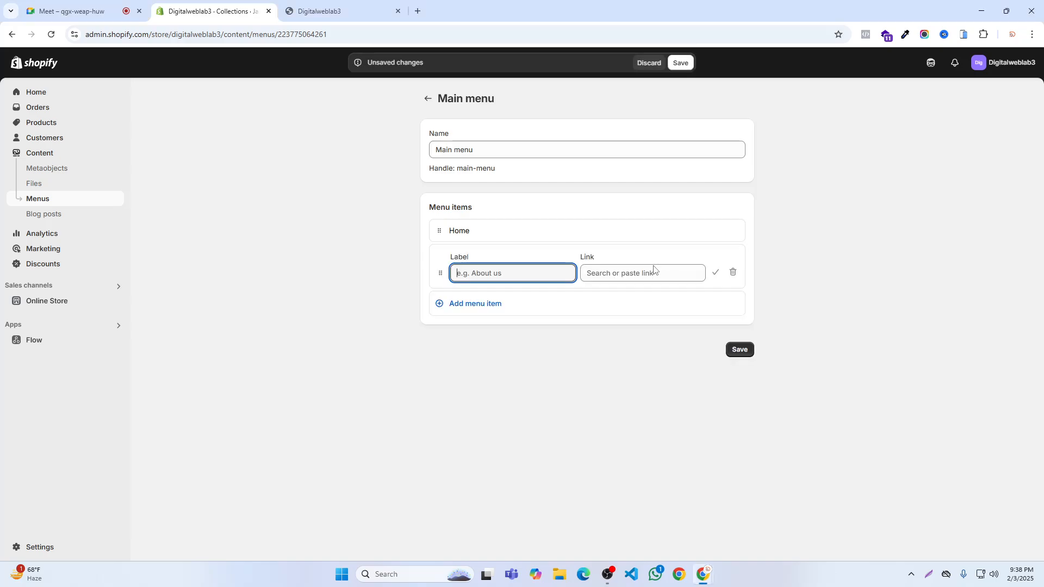
left_click(611, 274)
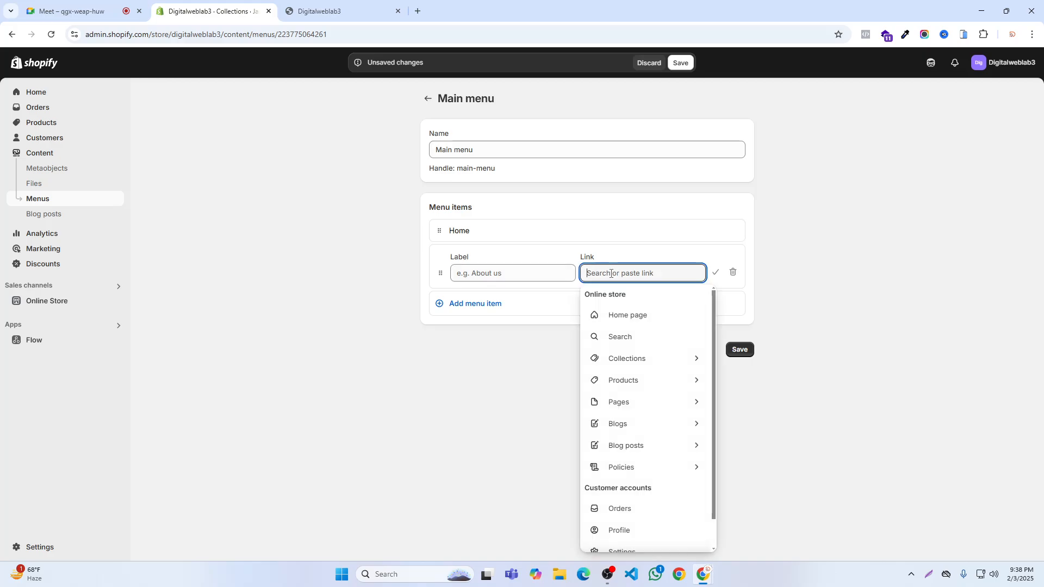
left_click(640, 356)
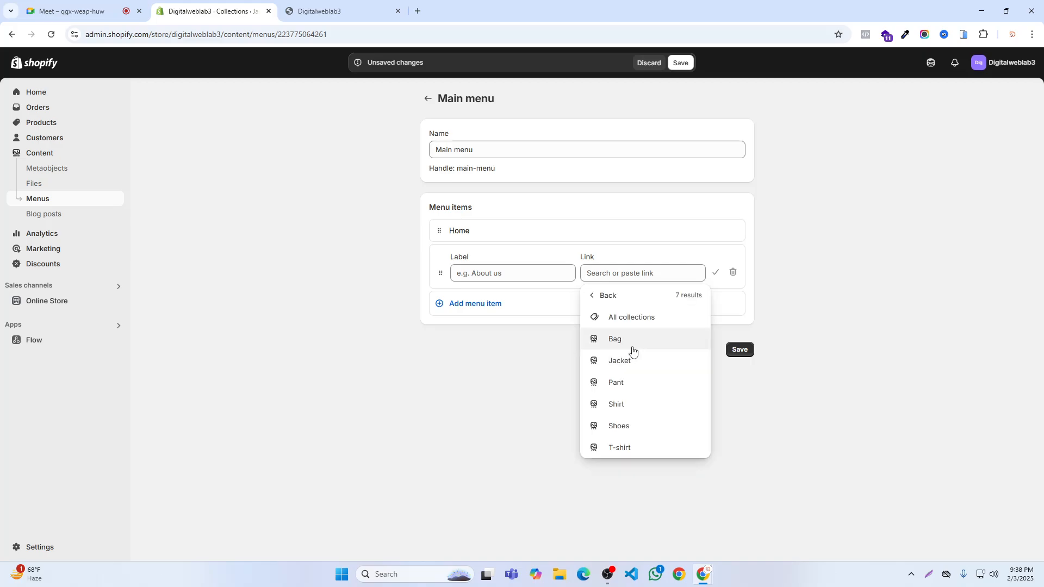
left_click(616, 341)
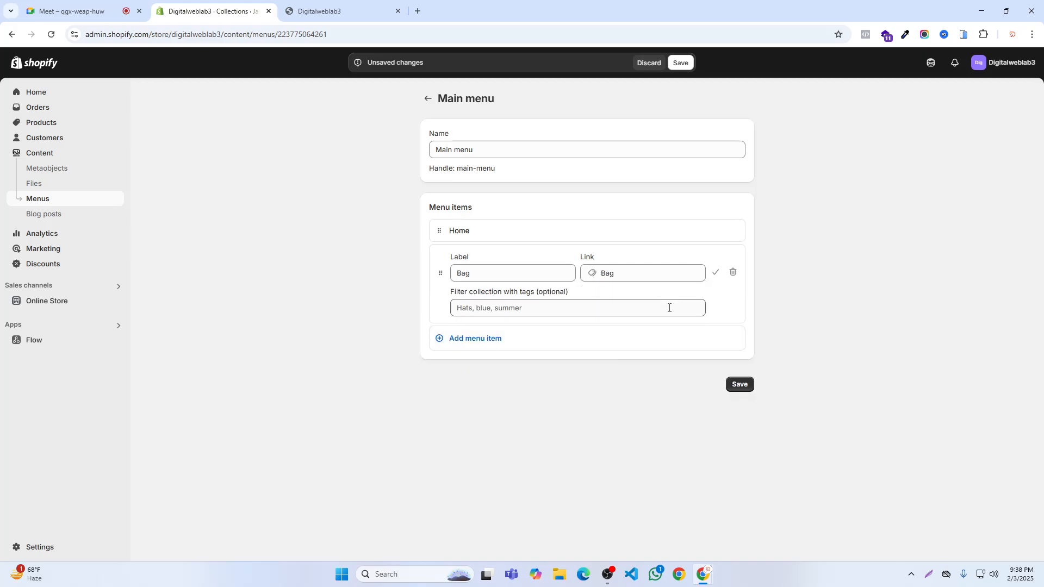
left_click(715, 273)
- Add a Main menu item linked to the Jacket collection below Bag
left_click(468, 282)
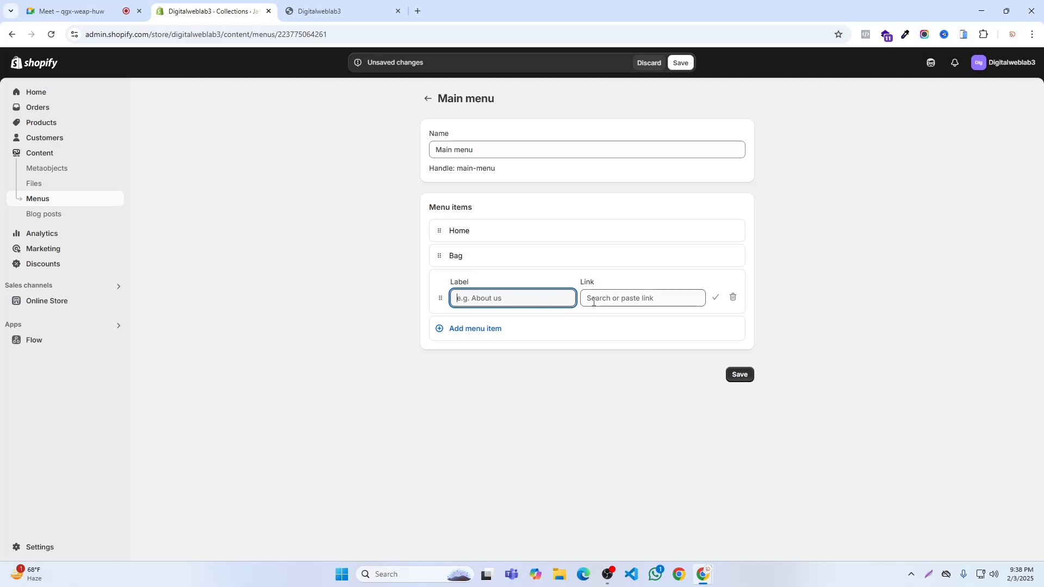
left_click(625, 297)
left_click(609, 379)
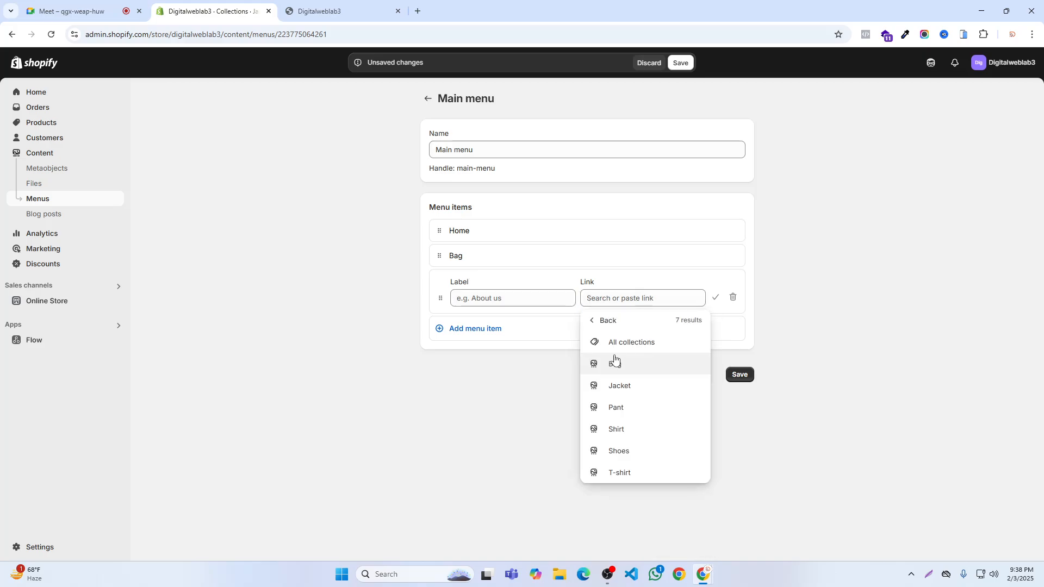
left_click(613, 382)
left_click(715, 297)
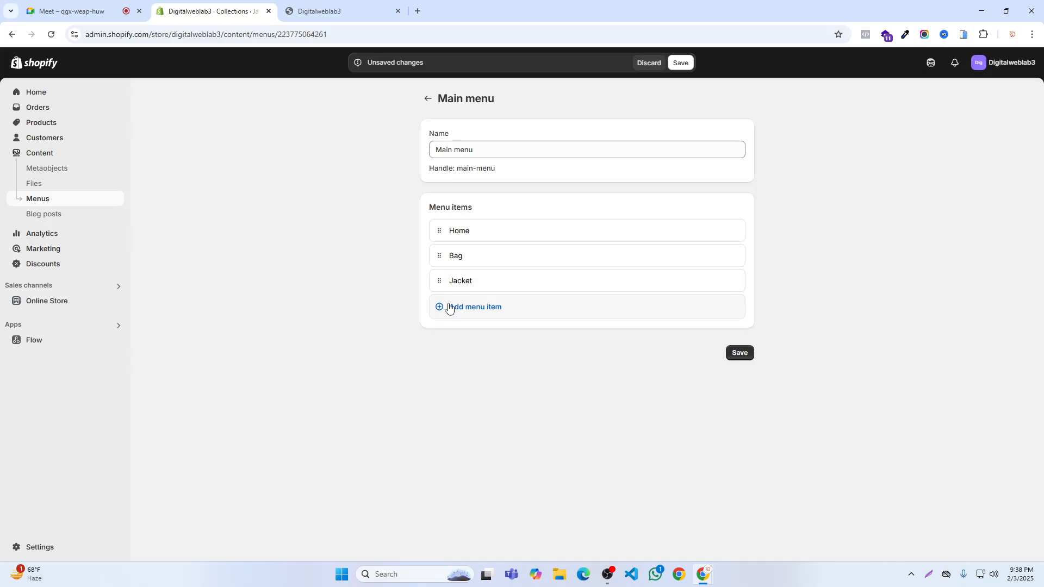
- Add a Main menu item linked to the Pant collection below Jacket
left_click(447, 306)
left_click(588, 325)
left_click(625, 161)
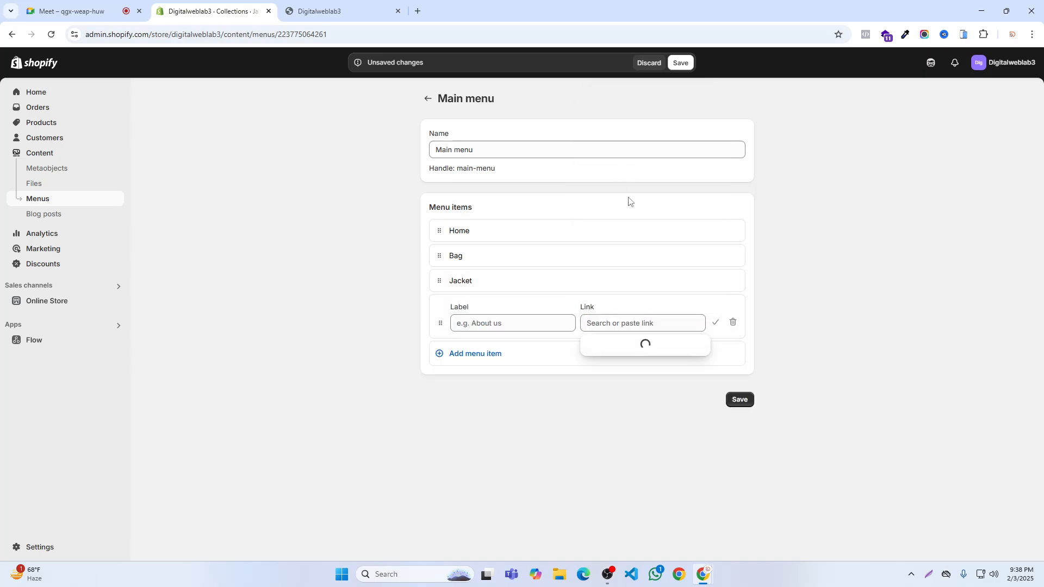
left_click(615, 432)
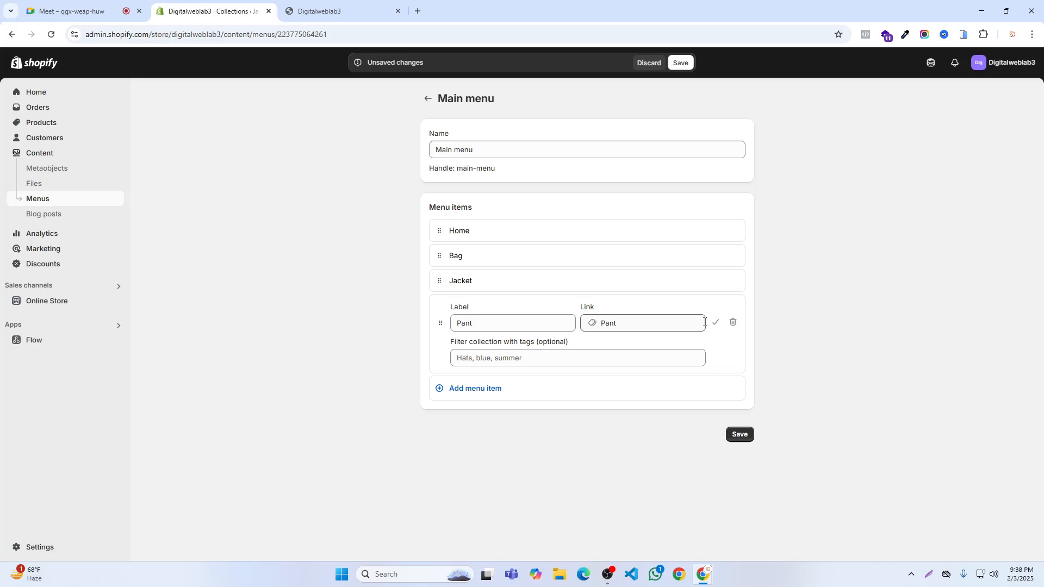
left_click(715, 323)
- Add a Main menu item linked to the Shirt collection below Pant
left_click(462, 332)
left_click(589, 347)
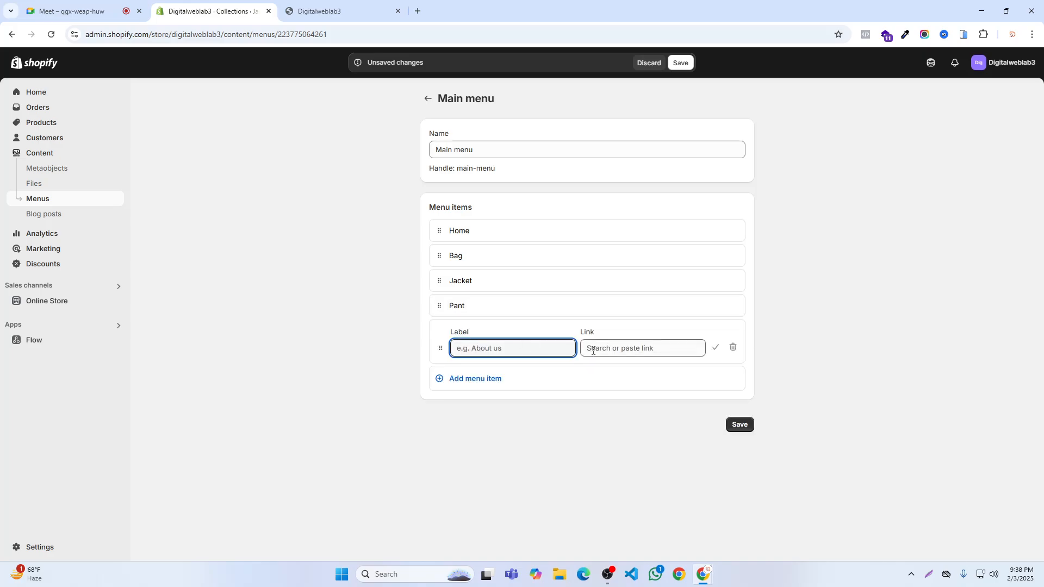
left_click(627, 167)
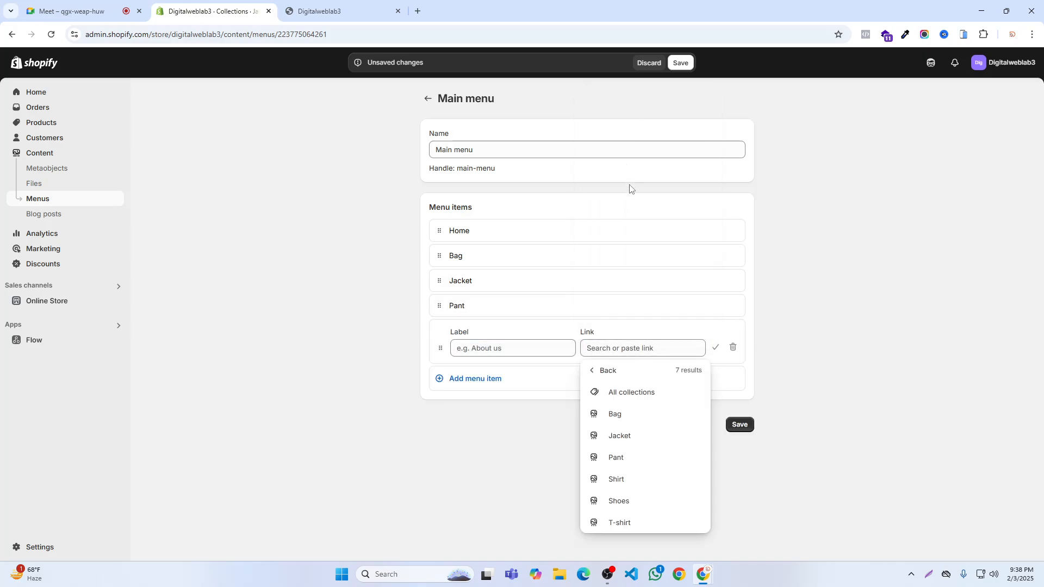
left_click(612, 480)
left_click(714, 347)
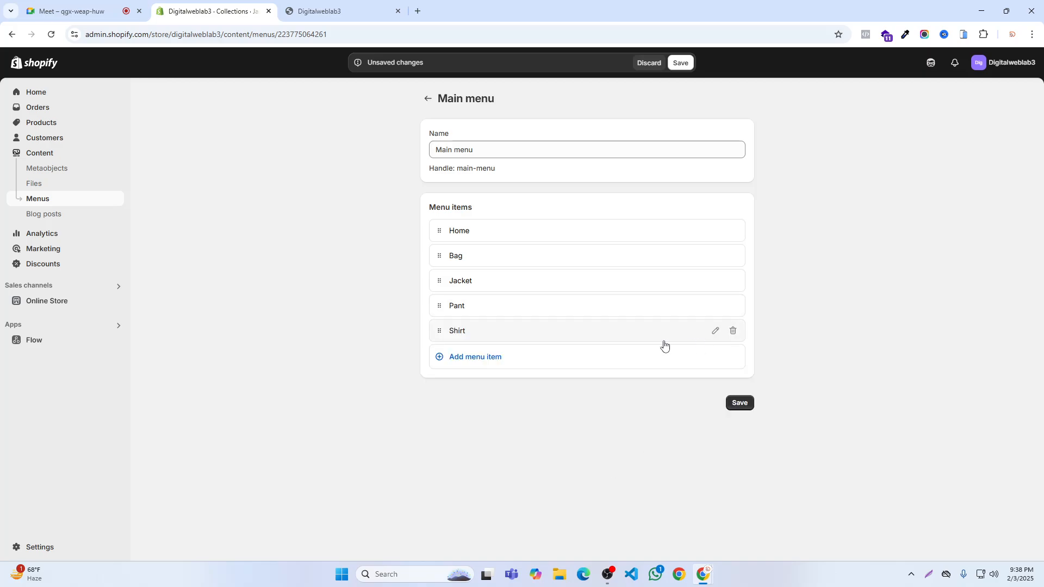
left_click(460, 358)
left_click(624, 375)
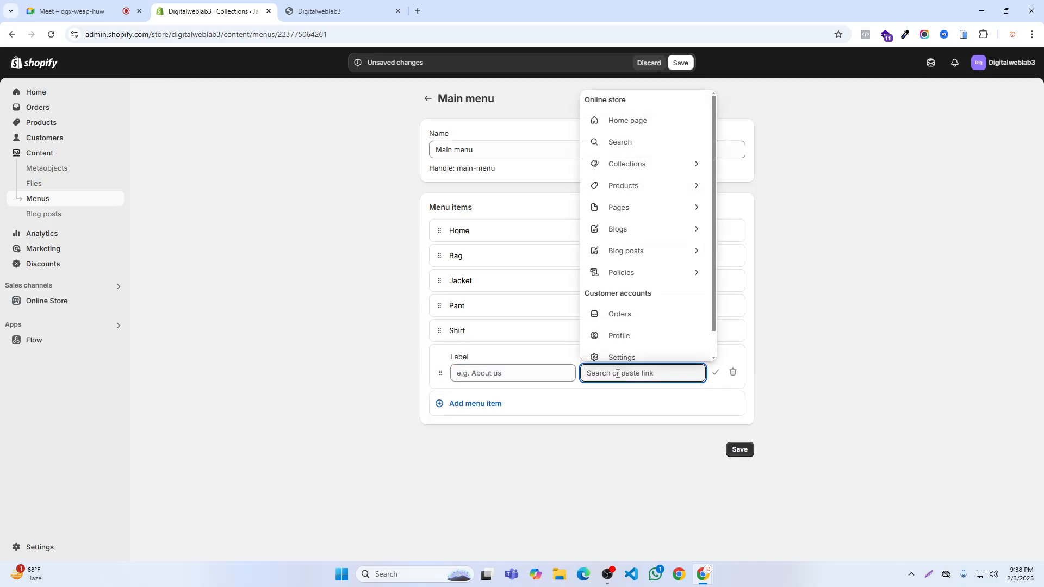
left_click(645, 165)
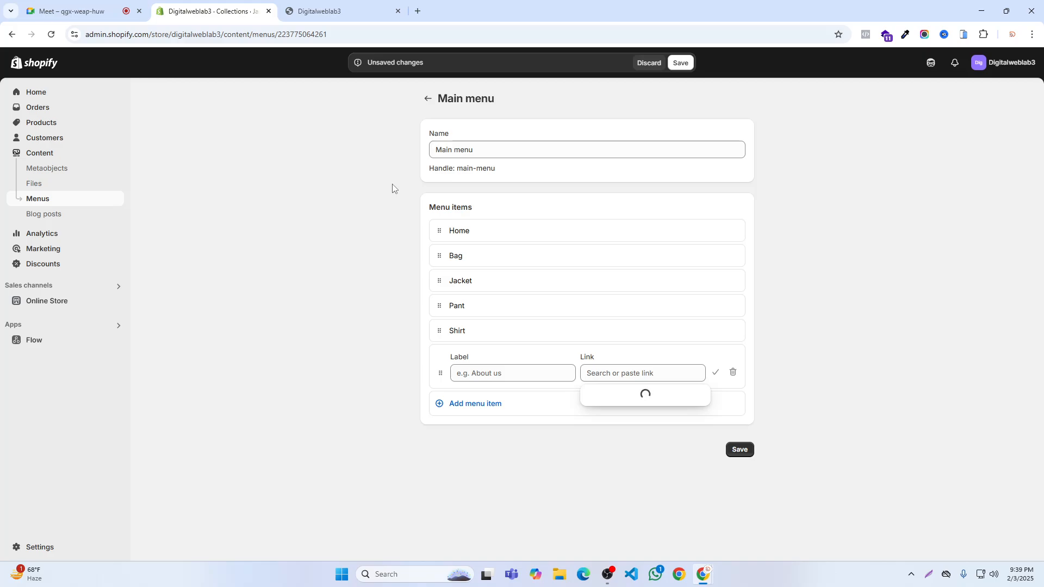
left_click(734, 373)
left_click(663, 333)
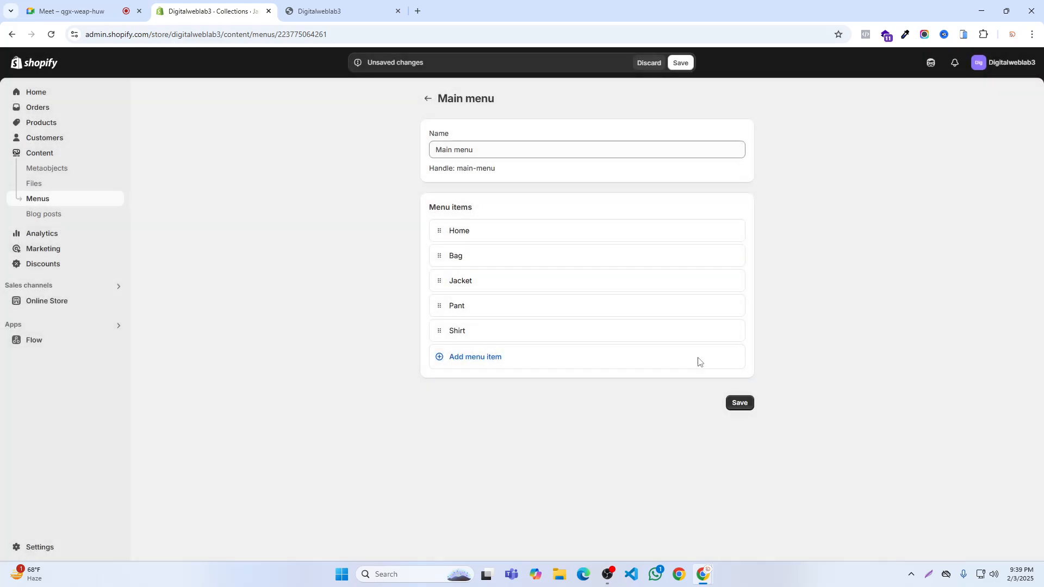
- Save the Main menu and add another item linked to the Shoes collection below Shirt
left_click(740, 405)
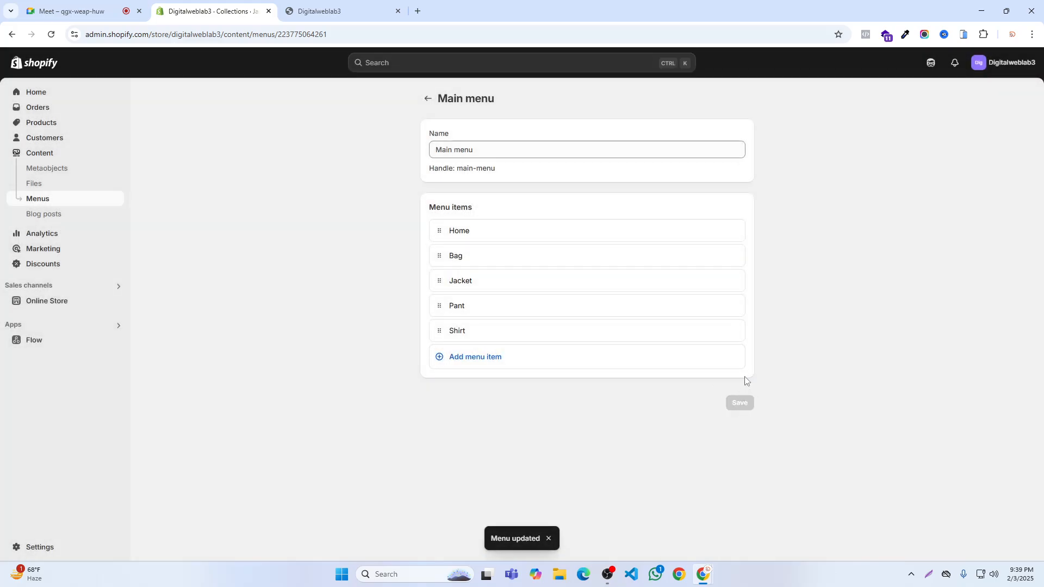
left_click(473, 357)
left_click(614, 374)
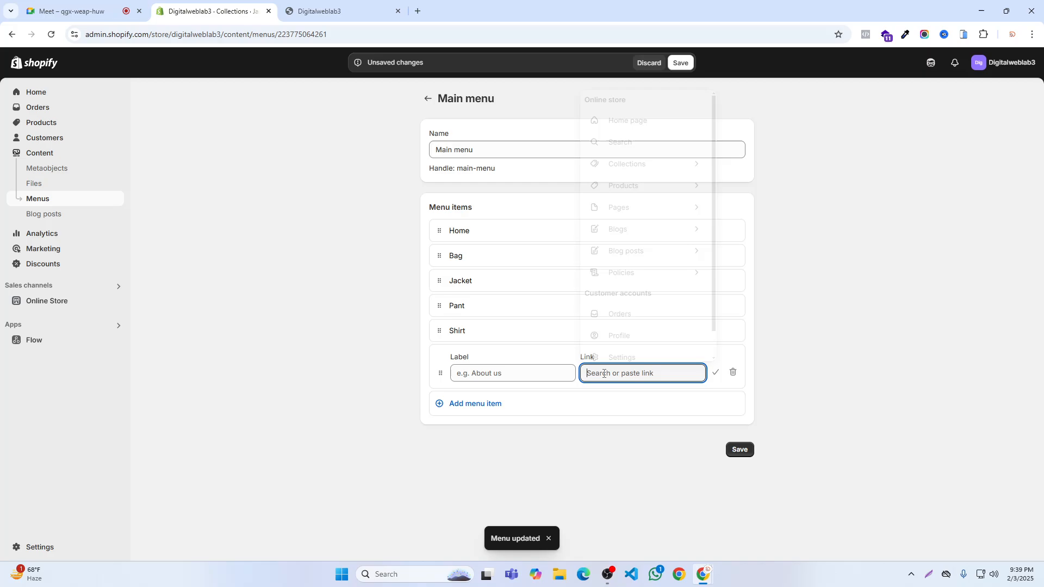
left_click(655, 230)
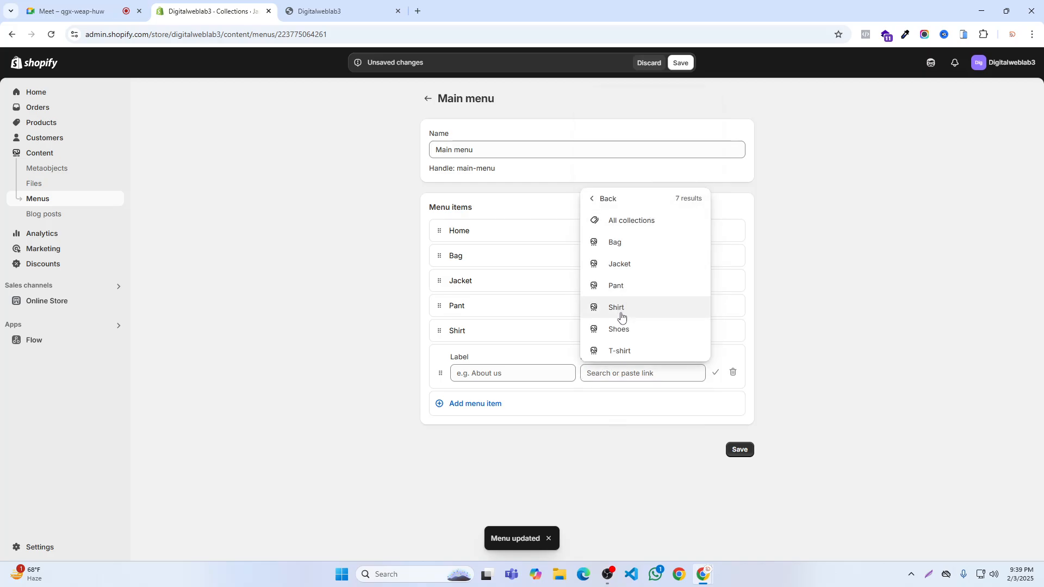
left_click(619, 329)
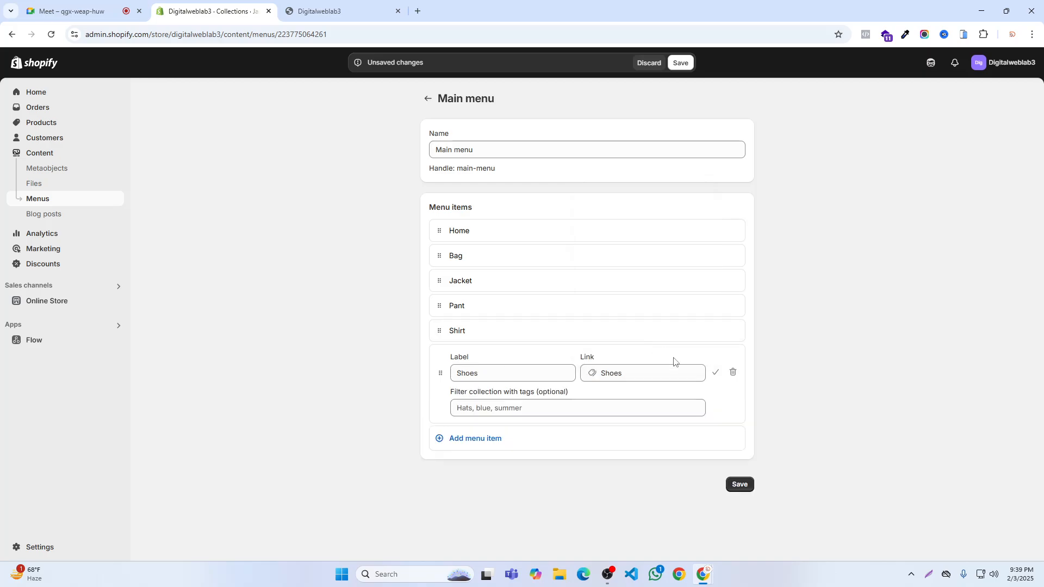
left_click(716, 372)
- Add a Main menu item linked to the T-shirt collection below Shoes and save the menu
left_click(508, 382)
left_click(641, 398)
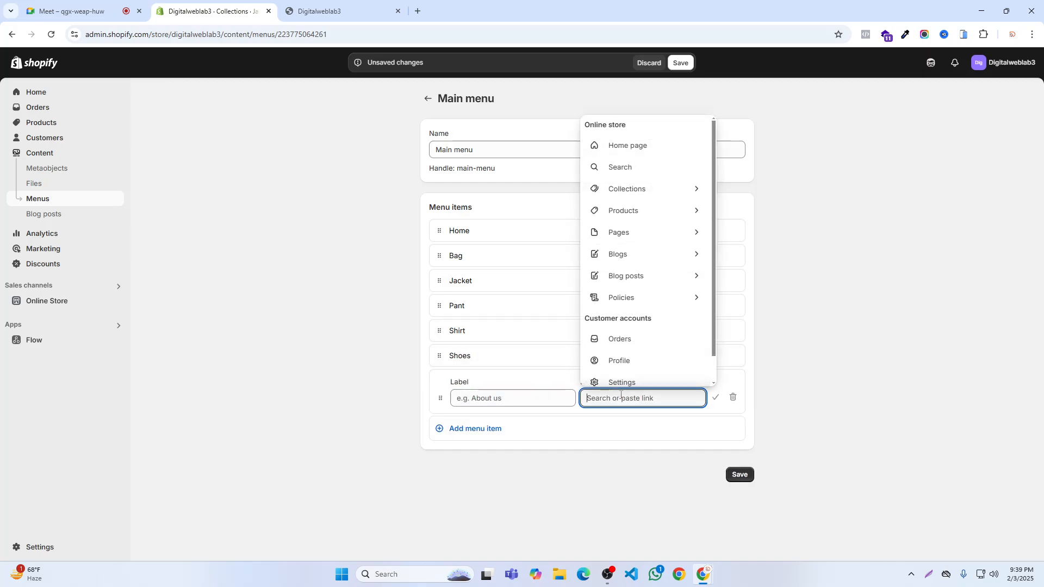
left_click(639, 193)
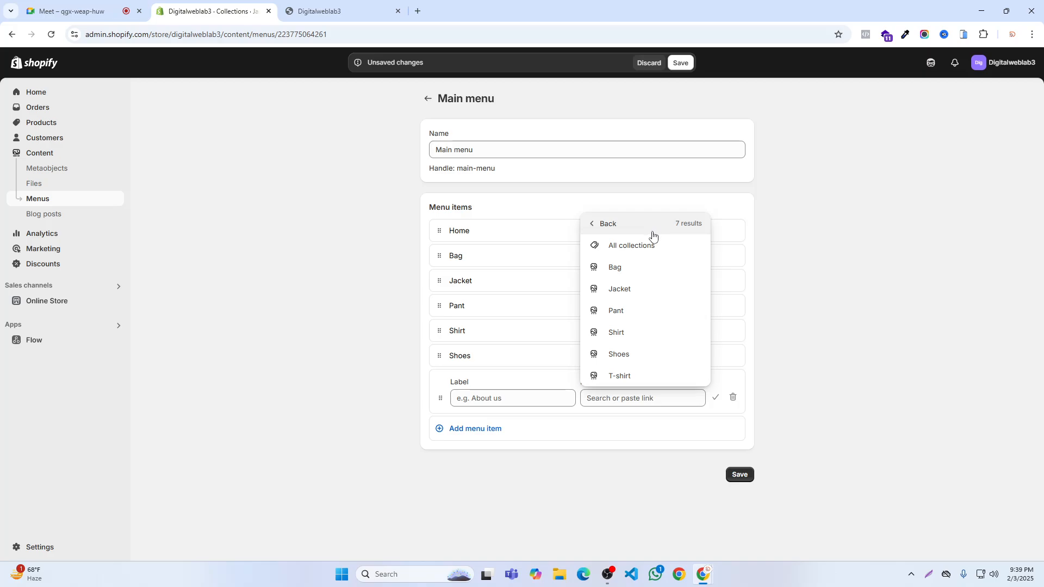
left_click(611, 379)
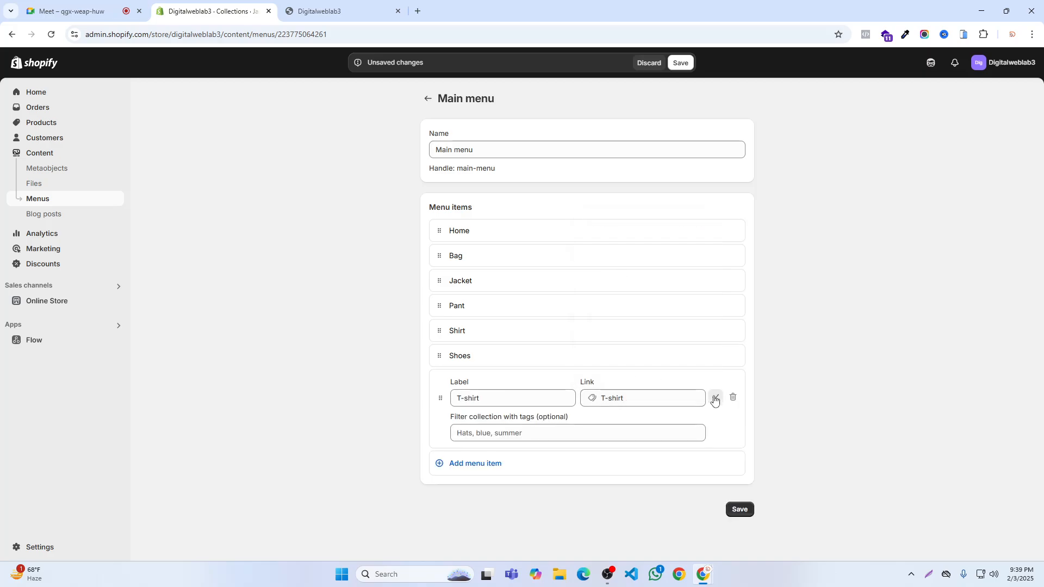
left_click(714, 398)
left_click(680, 63)
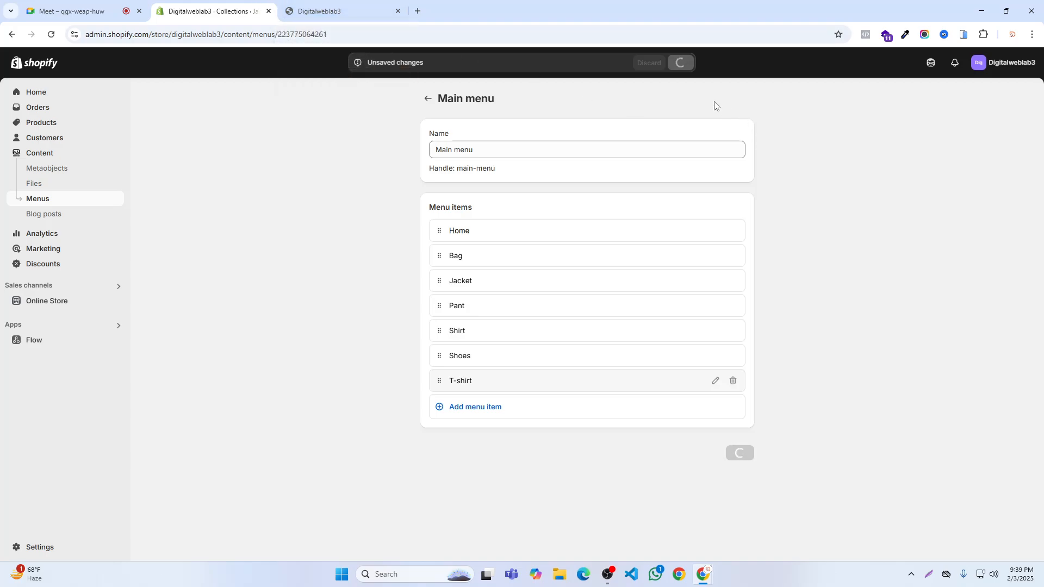
- Close the old storefront page, check the Google Meet call and return to the Shopify admin
mouse_move(328, 2)
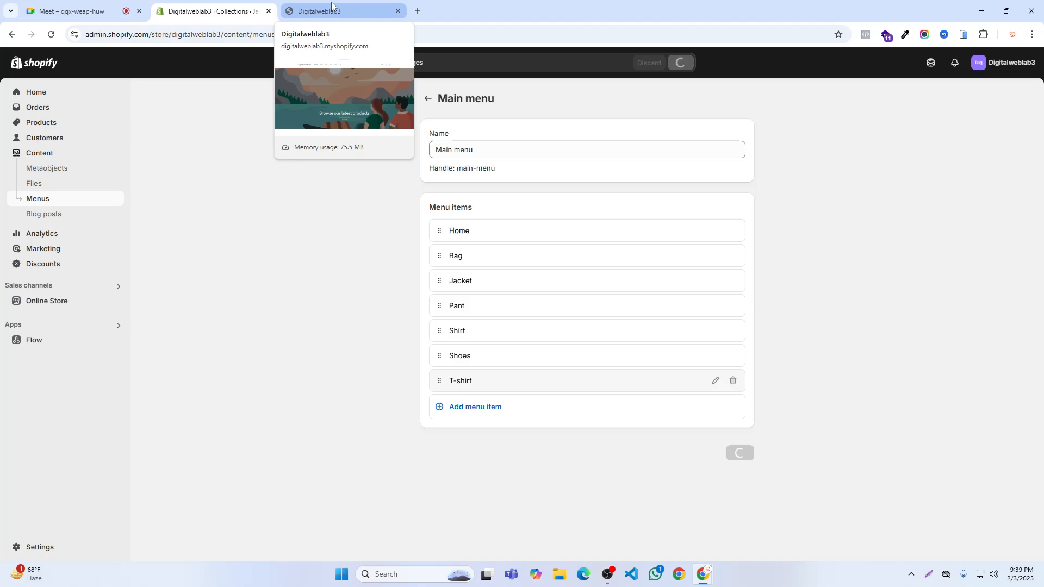
left_click(330, 2)
left_click(212, 11)
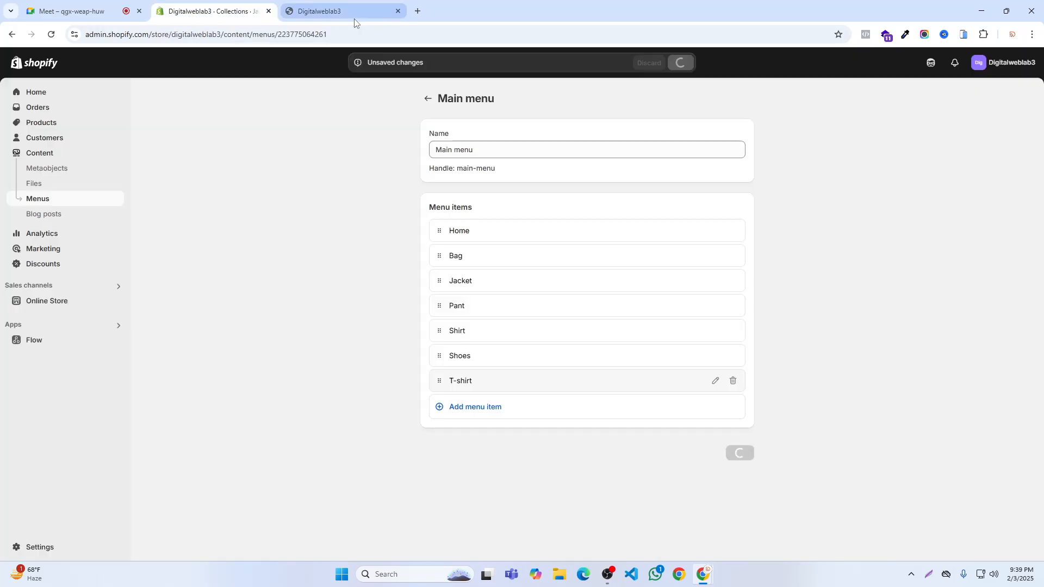
left_click(397, 11)
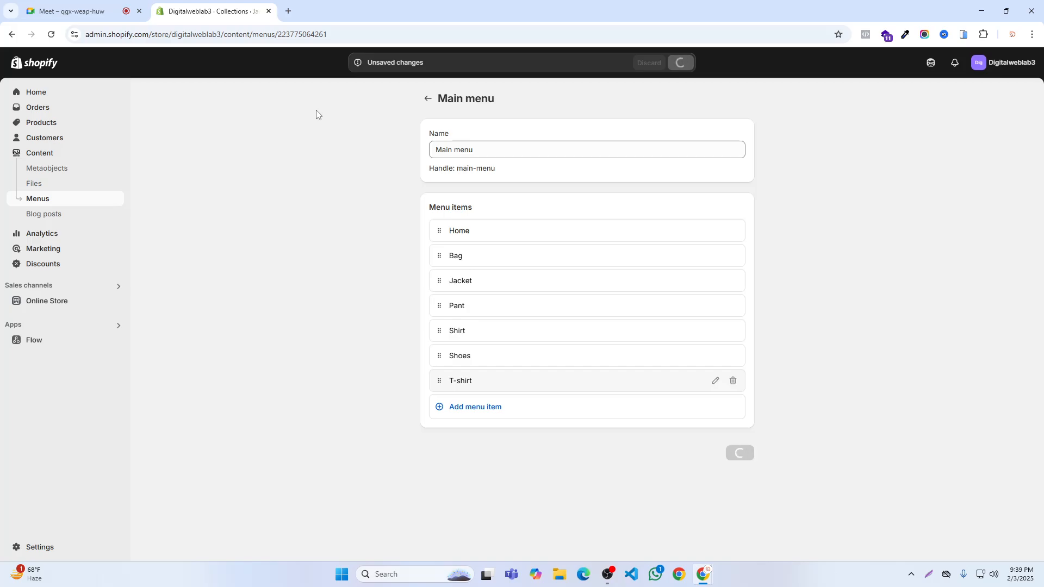
left_click(76, 11)
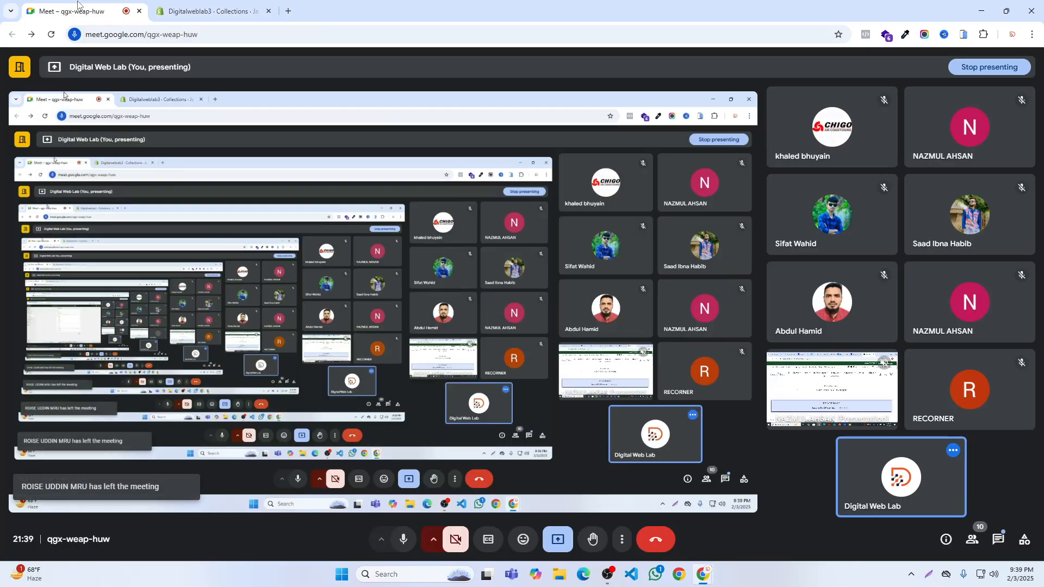
left_click(241, 7)
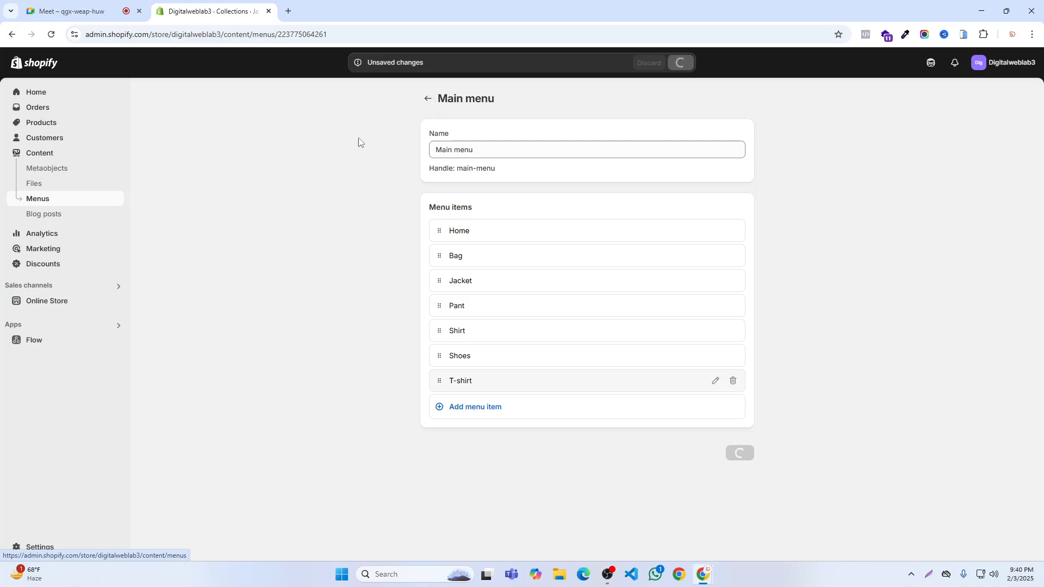
- View the online store afresh and compare its header links with the Main menu items in the admin
left_click(118, 300)
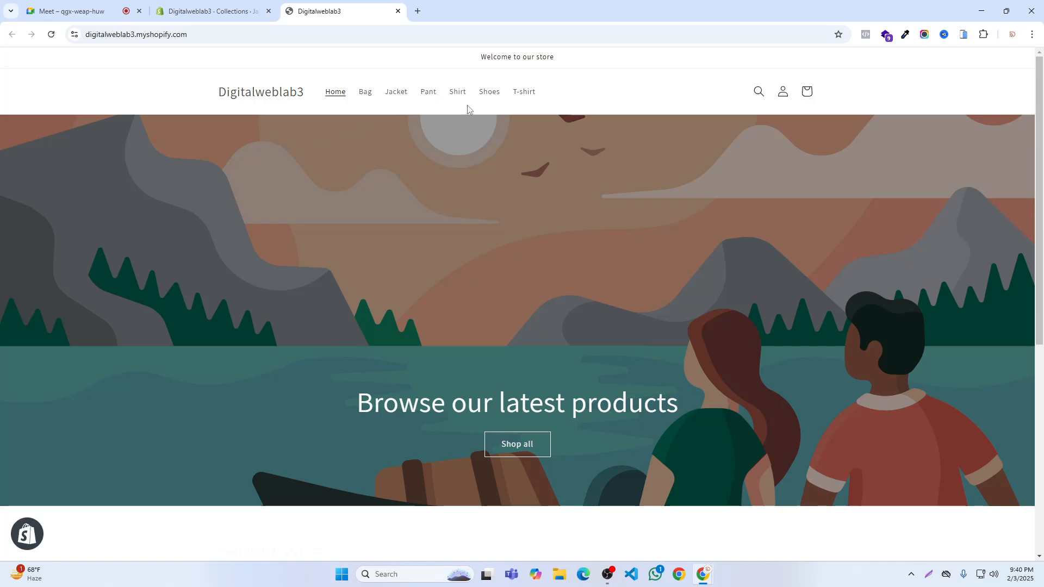
left_click(212, 11)
left_click(312, 10)
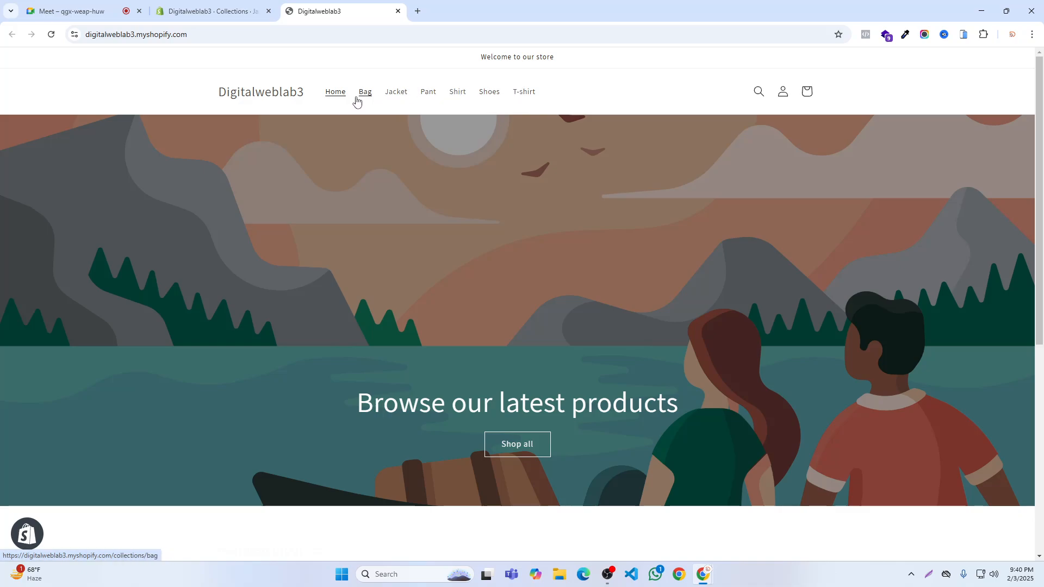
left_click(212, 11)
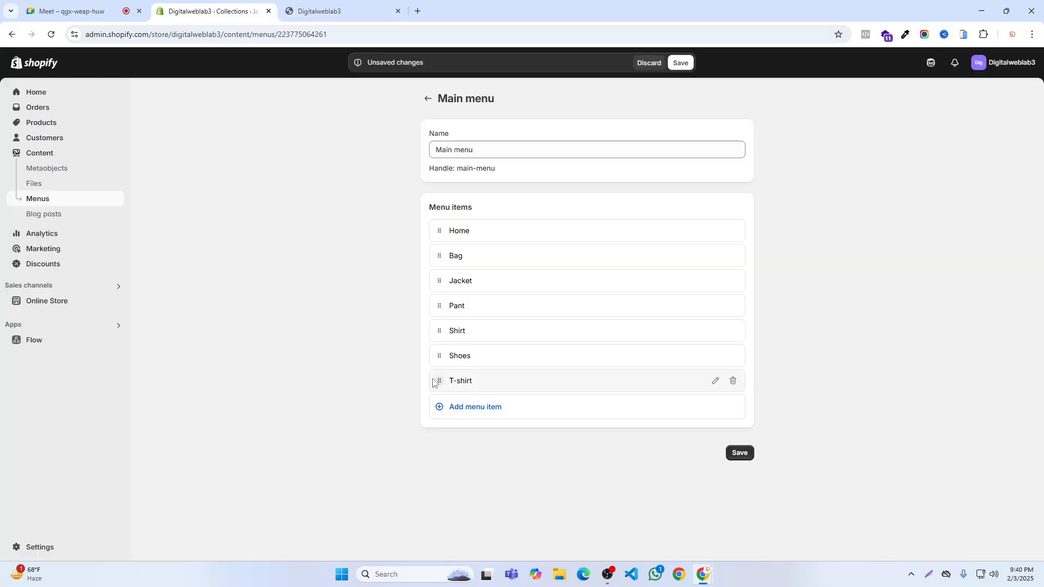
left_click(929, 575)
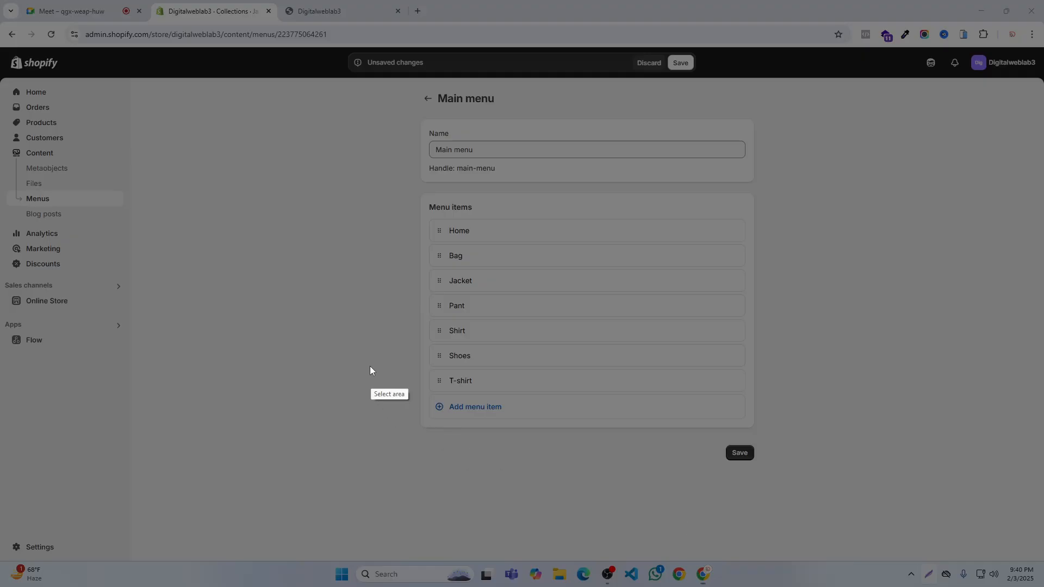
left_click_drag(372, 328, 471, 400)
left_click(463, 410)
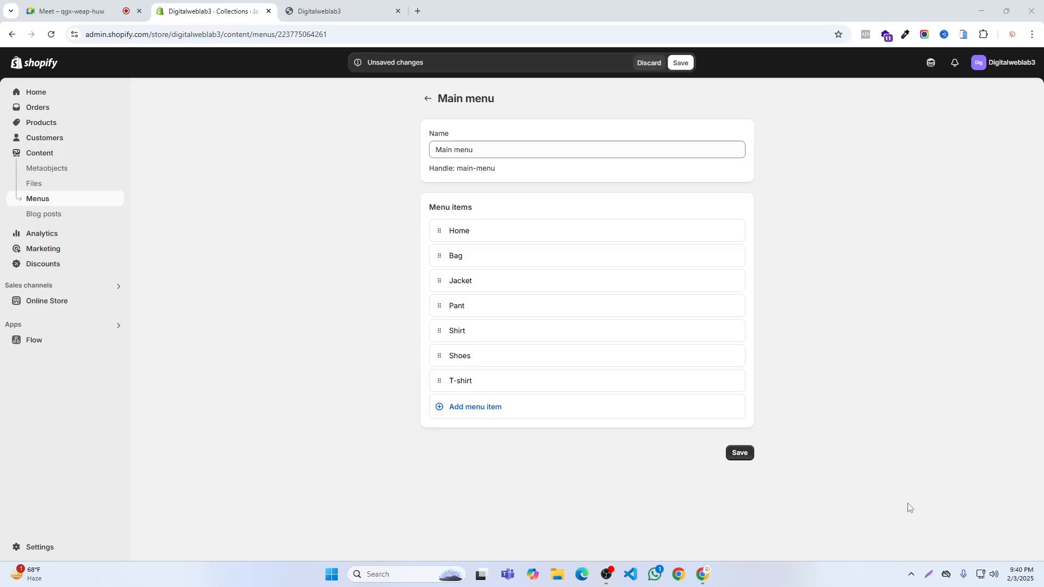
- Mark the T-shirt row and its reorder handle with the screen-capture tool and dismiss the capture
left_click(929, 575)
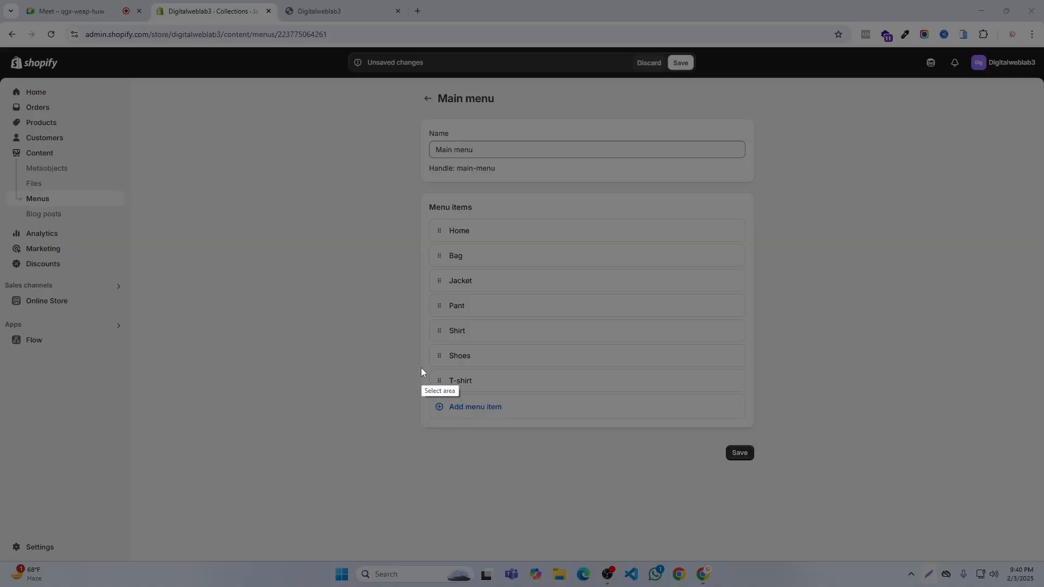
mouse_move(419, 364)
left_mouse_down()
mouse_move(449, 387)
mouse_move(559, 401)
mouse_move(742, 395)
left_mouse_up()
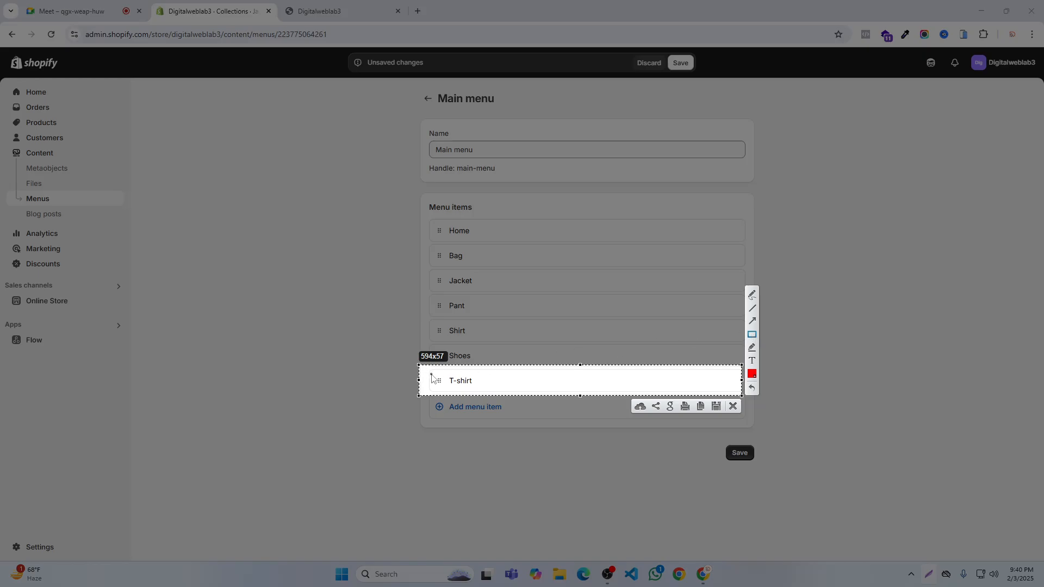
left_click_drag(435, 369, 446, 391)
left_click(733, 406)
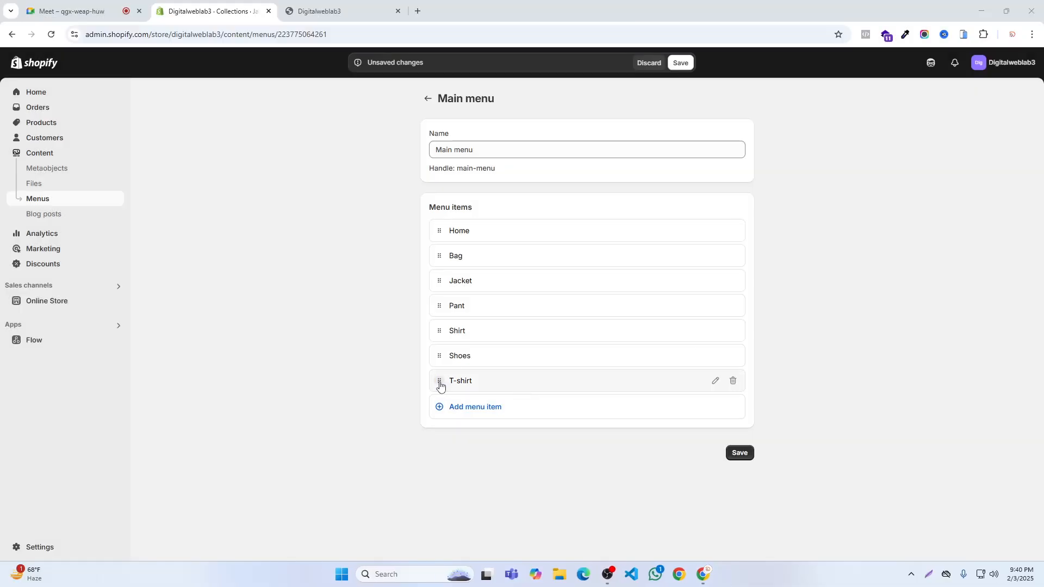
- Move the T-shirt item directly below Home in the Main menu and save the new order
left_click_drag(440, 386, 442, 362)
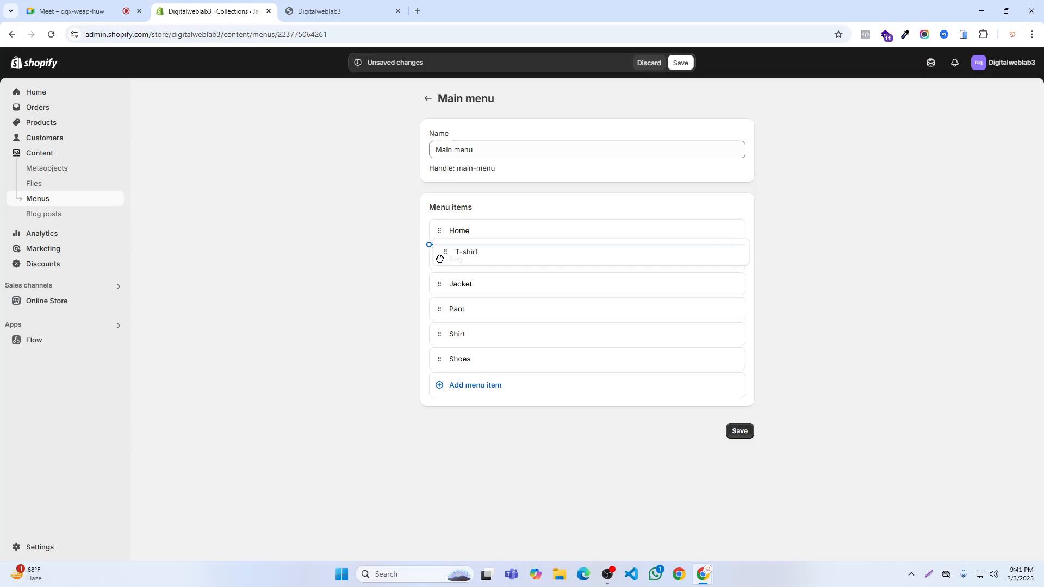
left_click_drag(440, 259, 449, 262)
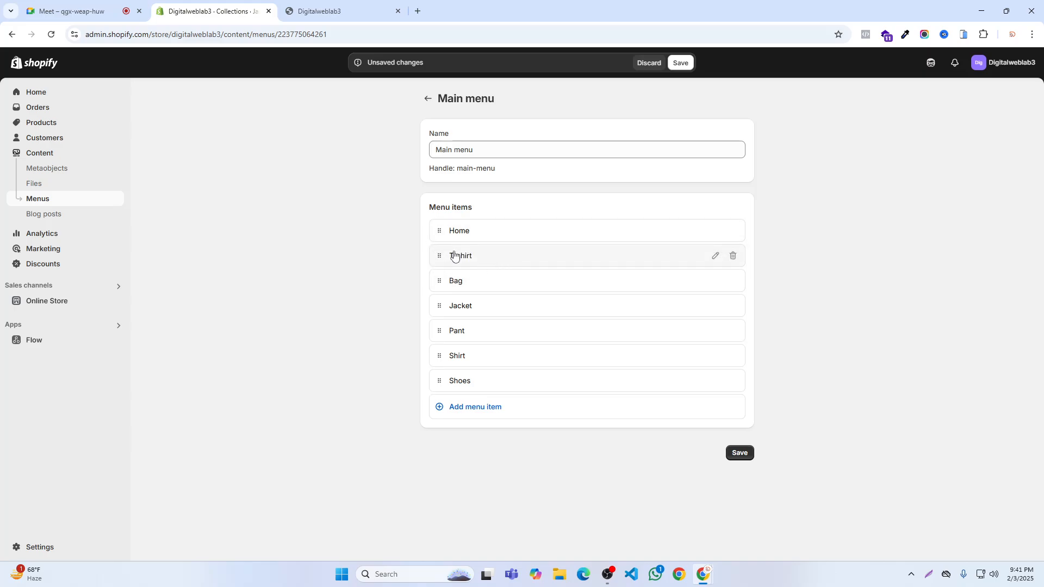
left_click(680, 63)
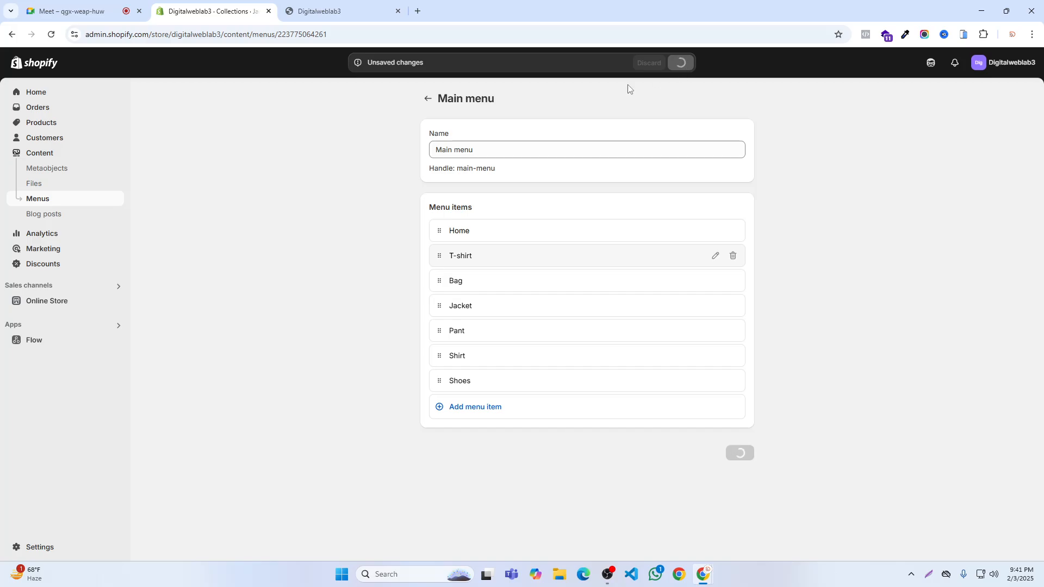
- Reload and reopen the online store until the header links can be checked against the saved Main menu order
left_click(316, 7)
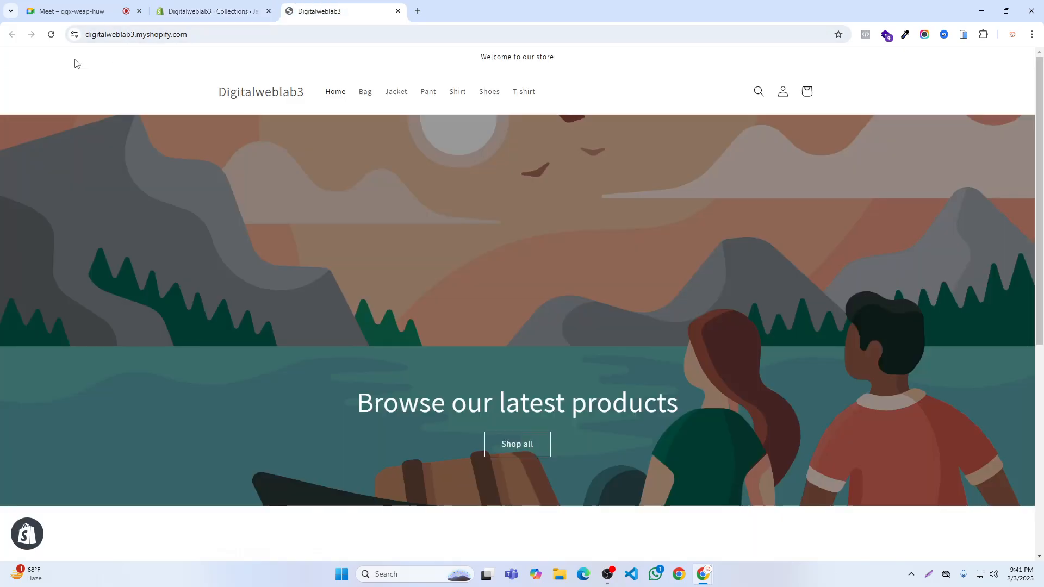
left_click(51, 34)
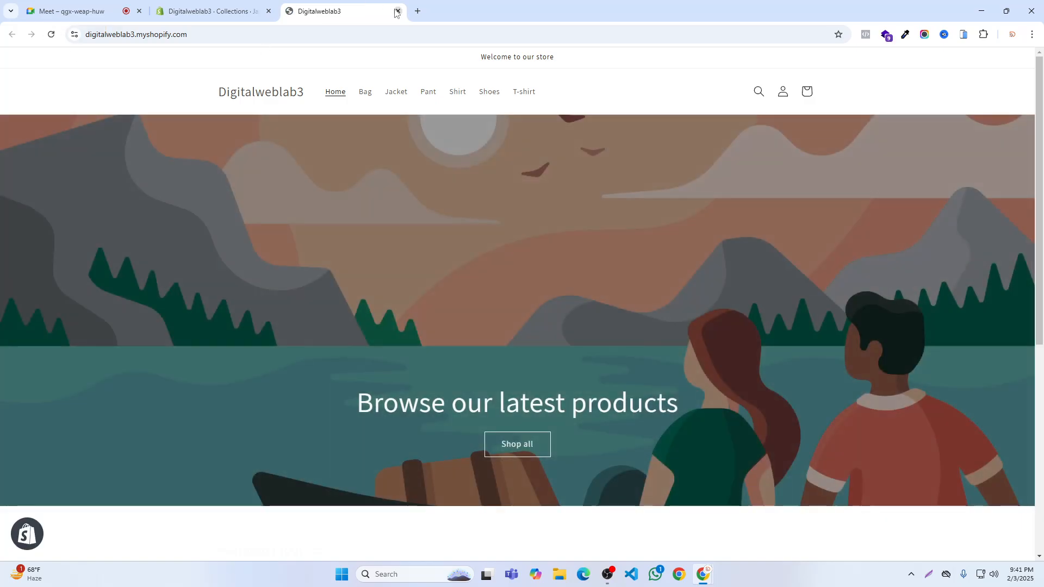
key("ctrl+w")
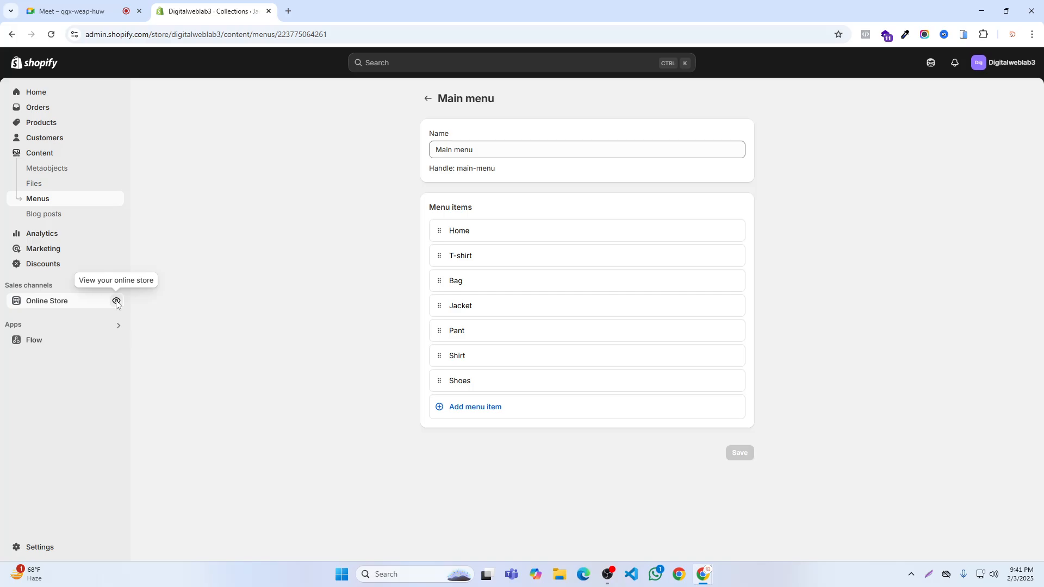
left_click(113, 301)
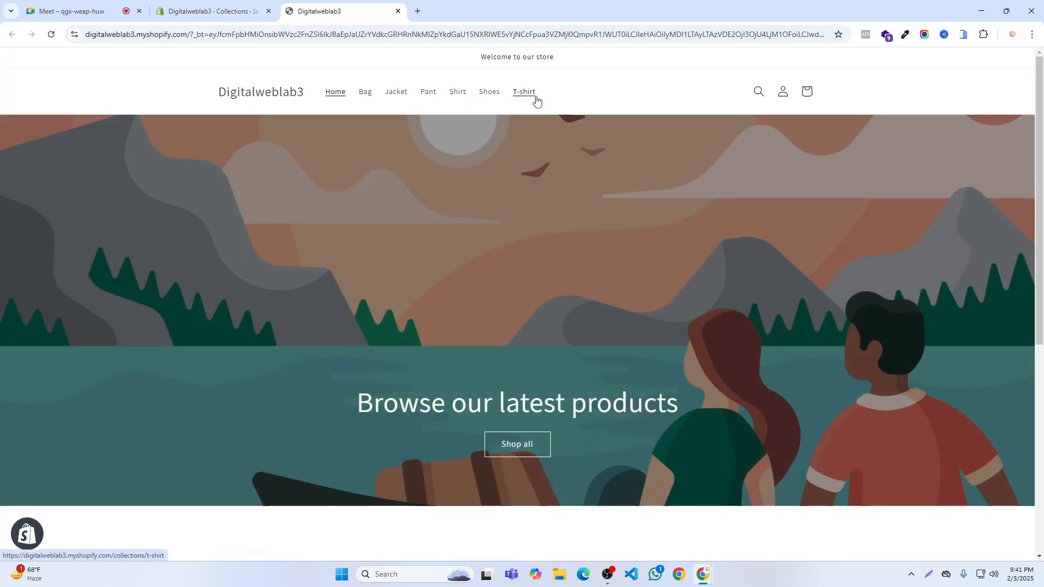
left_click(51, 39)
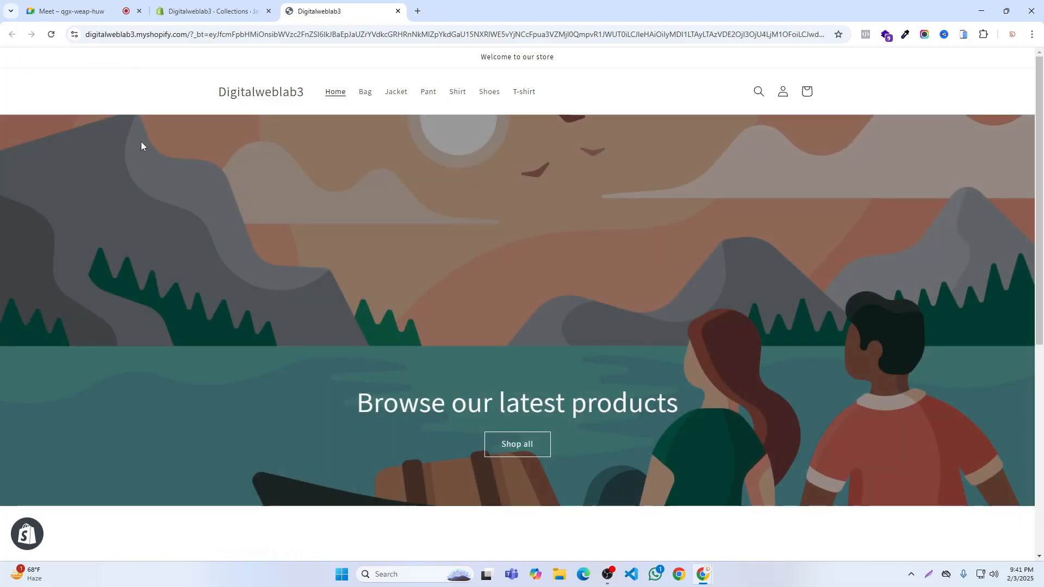
left_click(51, 34)
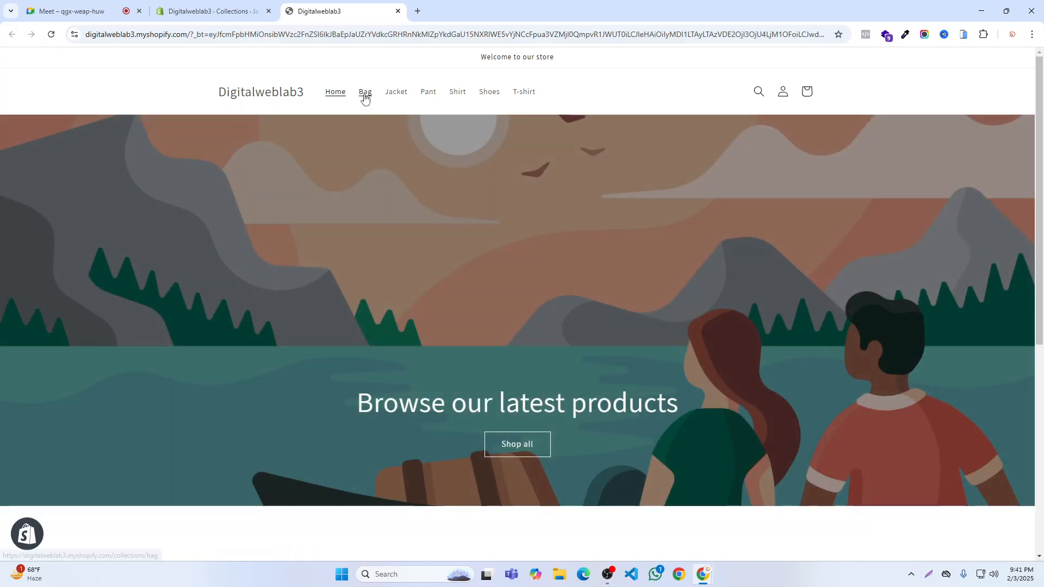
left_click(398, 11)
left_click(116, 302)
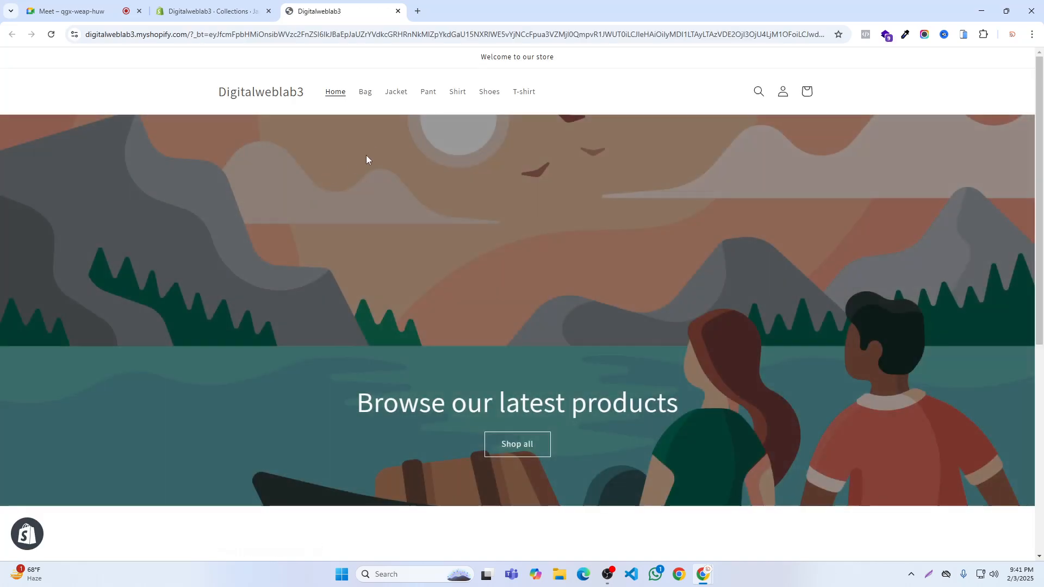
left_click(397, 11)
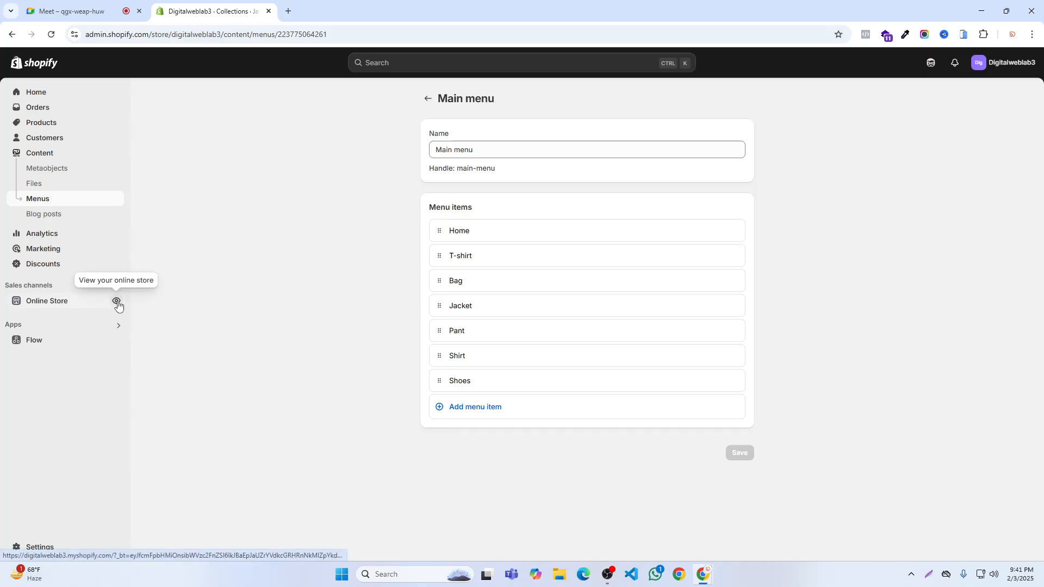
left_click(117, 302)
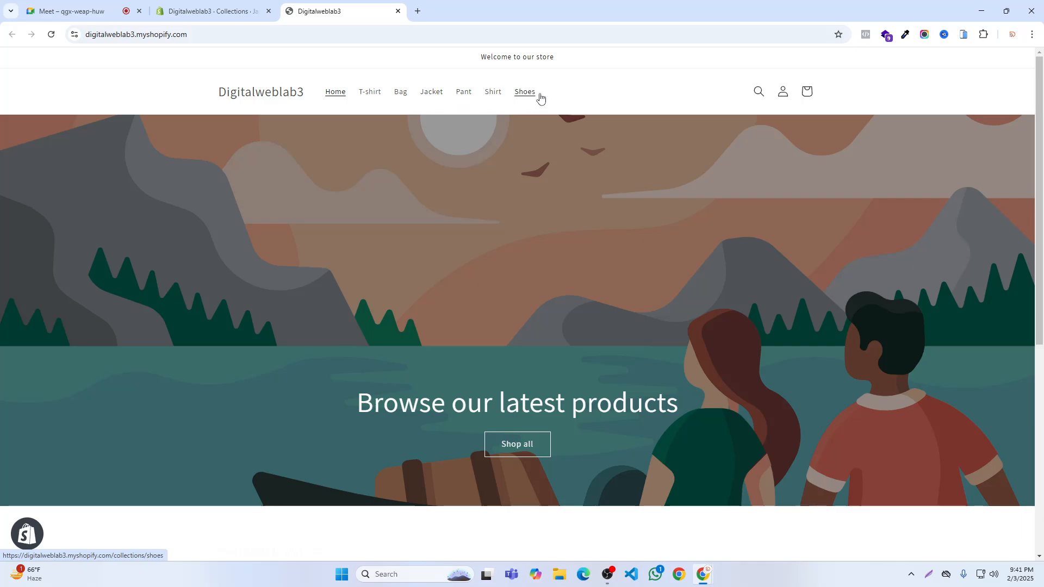
- Check the Google Meet call, and compare the Main menu items in the admin with the storefront's header links
left_click(71, 11)
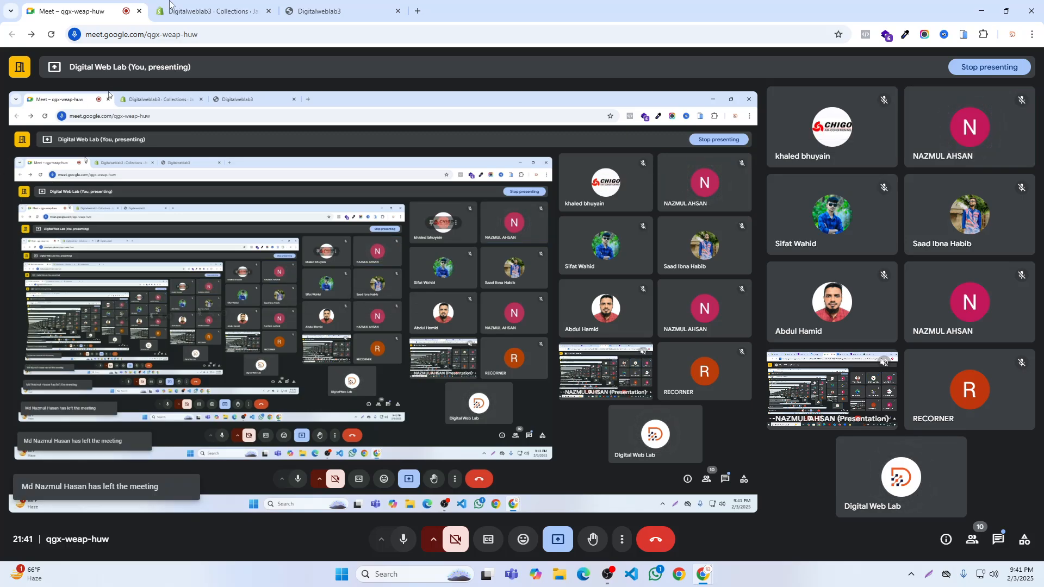
left_click(190, 10)
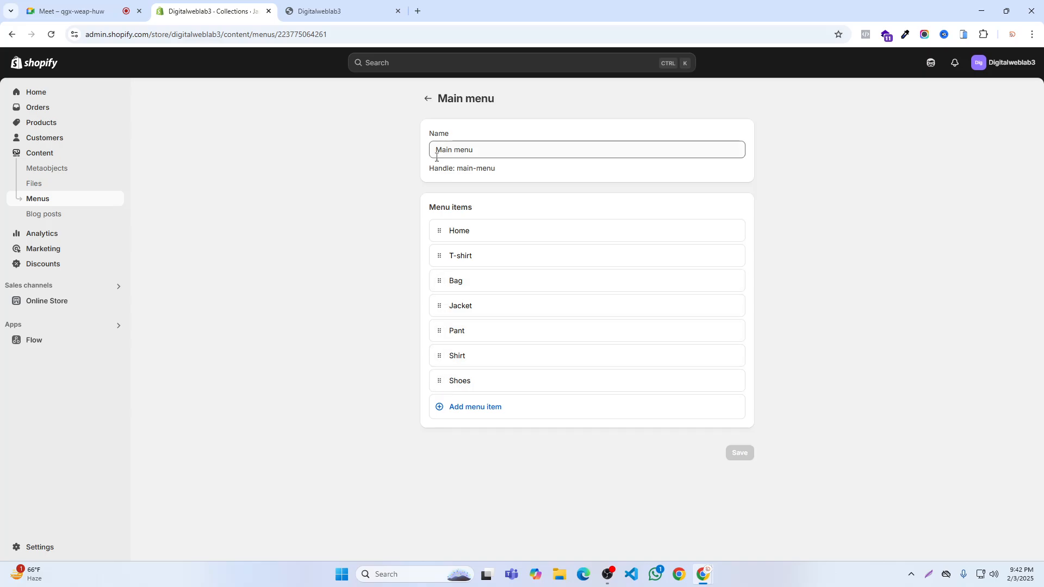
left_click(321, 11)
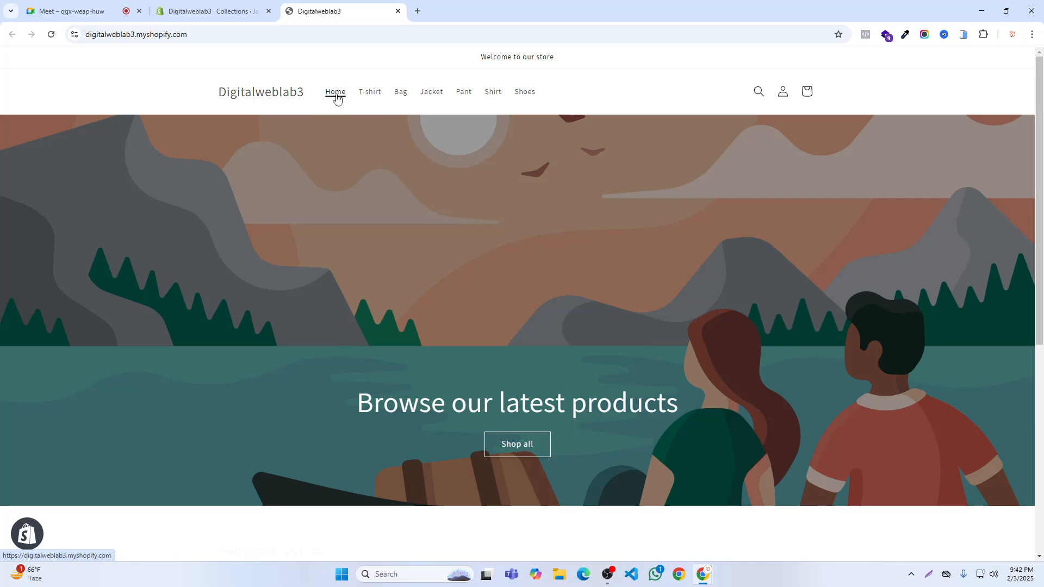
- Move the Shoes item above Home in the Main menu and save the new order
key("ctrl+shift+Tab")
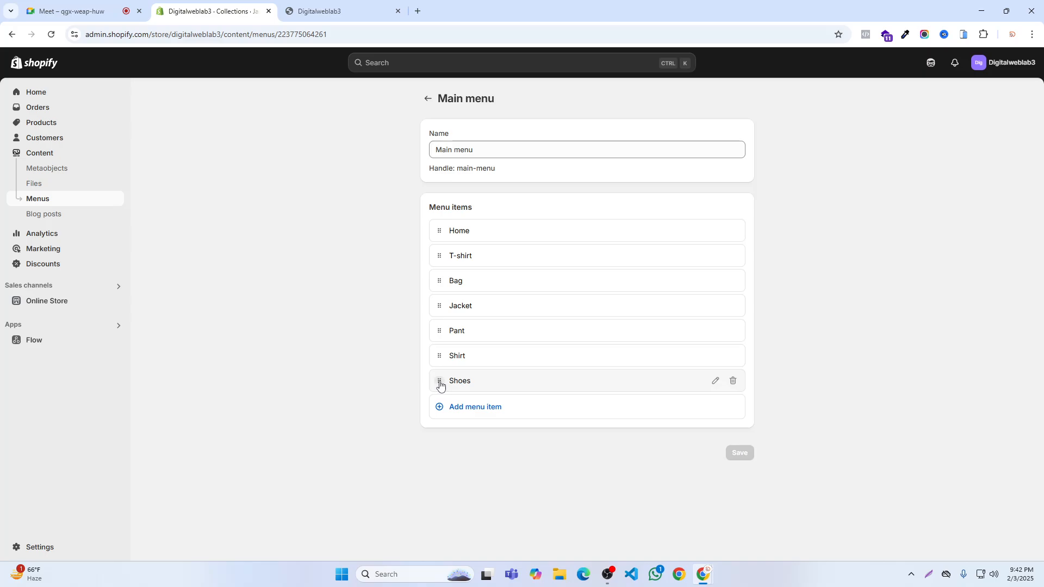
left_click_drag(440, 385, 454, 239)
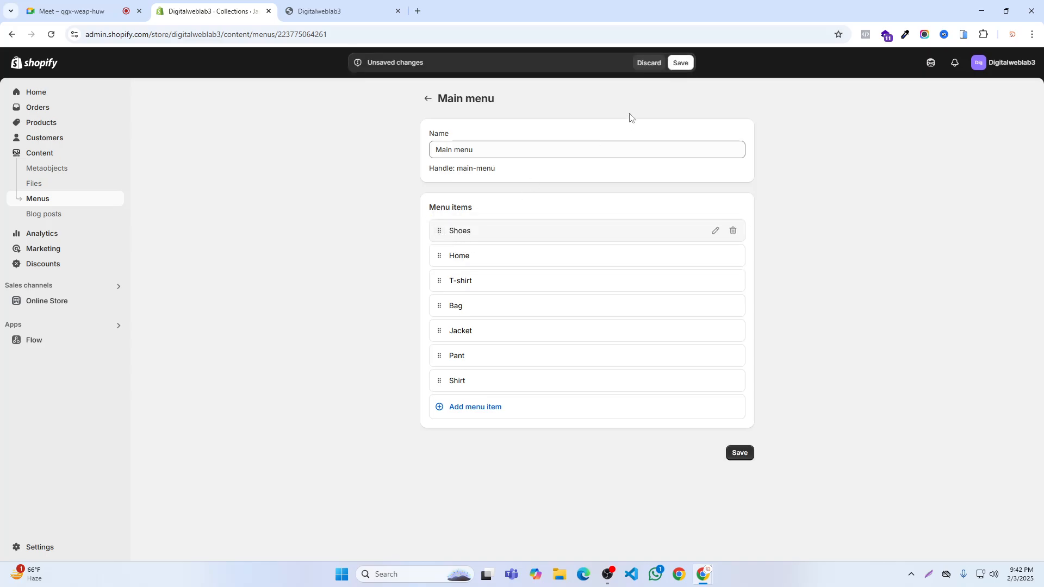
left_click(680, 63)
- Refresh the storefront until its header can be checked for the new position of the Shoes link
left_click(329, 11)
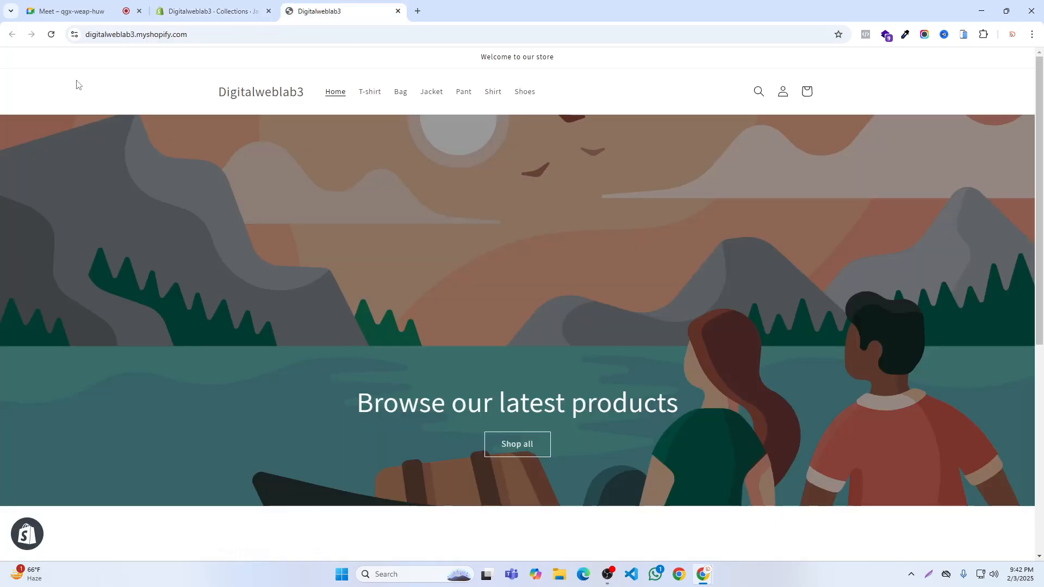
left_click(51, 35)
left_click(51, 35)
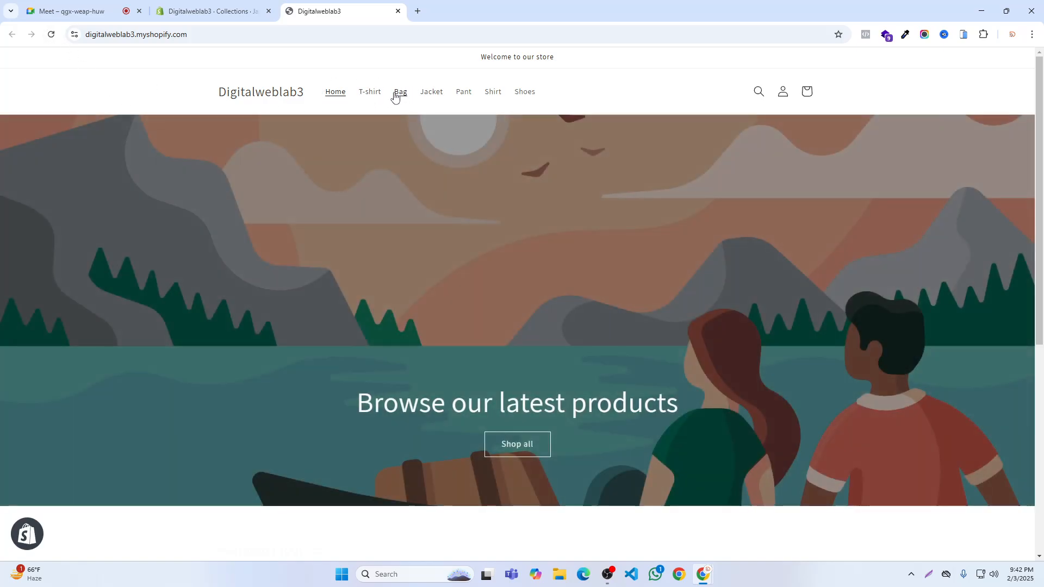
left_click(51, 34)
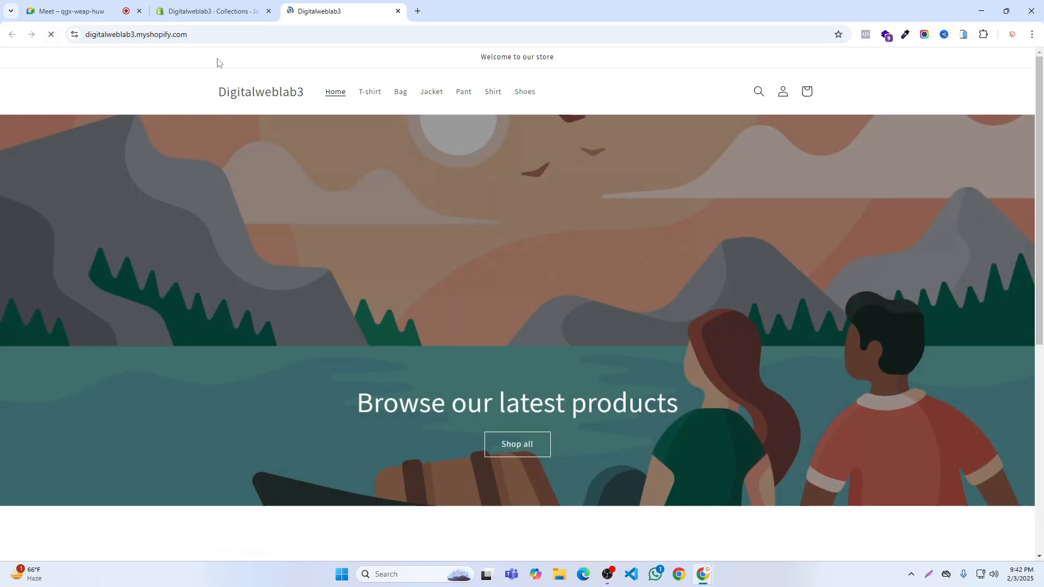
left_click(51, 34)
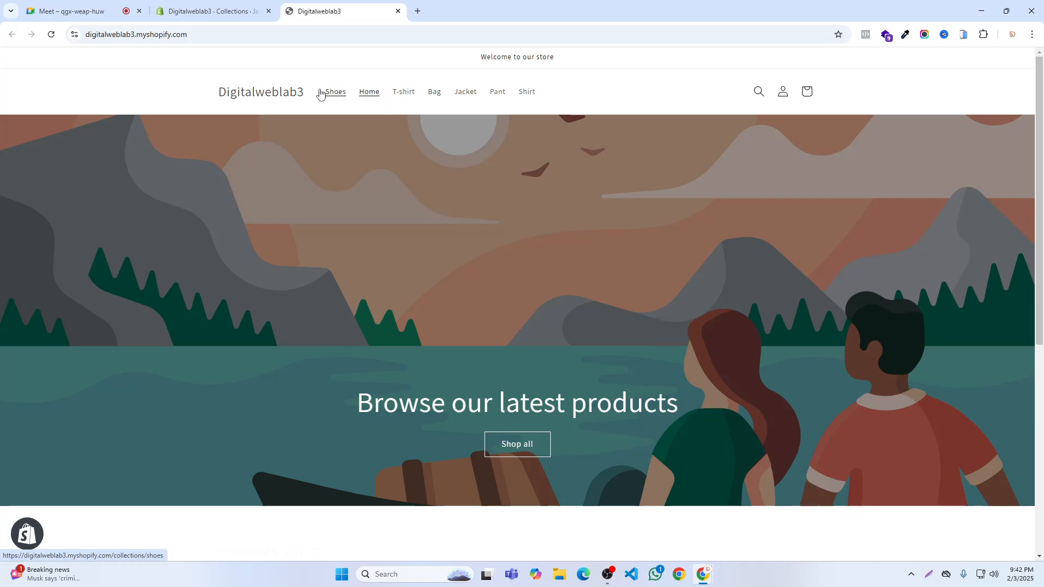
- Return to the admin, open the Bag collection, change its title to Bags and save it
left_click(234, 14)
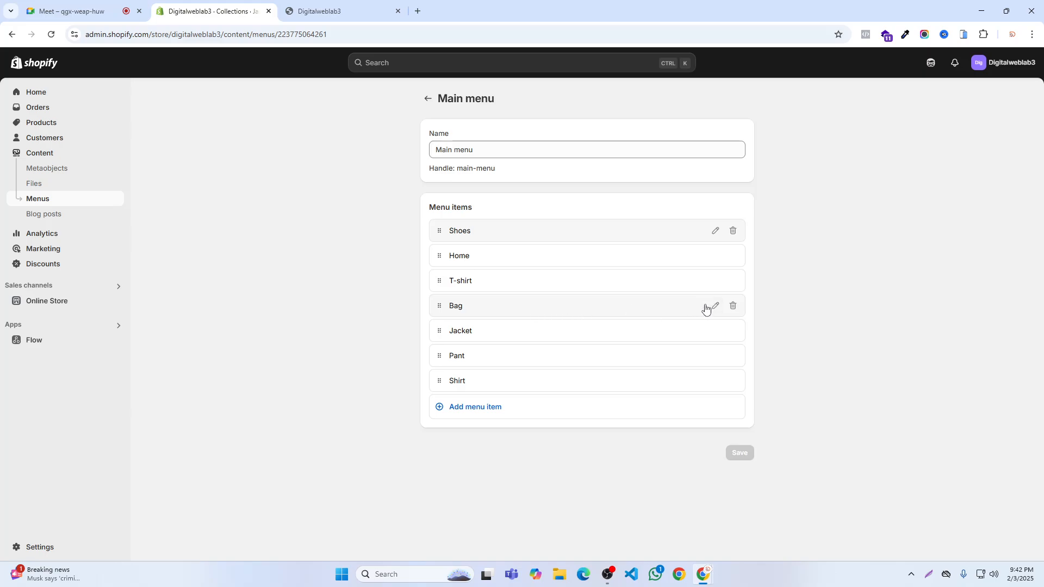
left_click(38, 124)
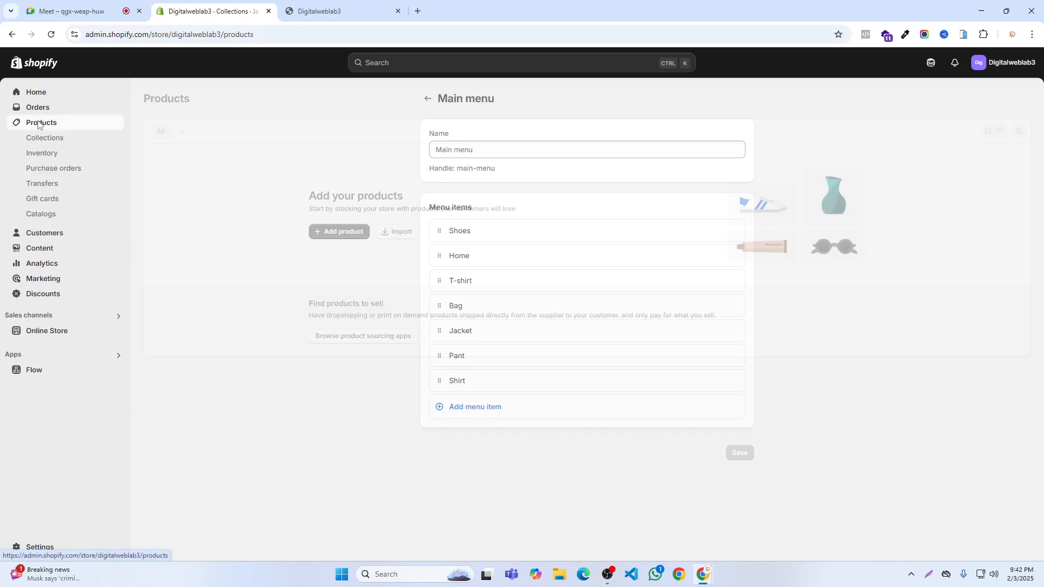
left_click(49, 141)
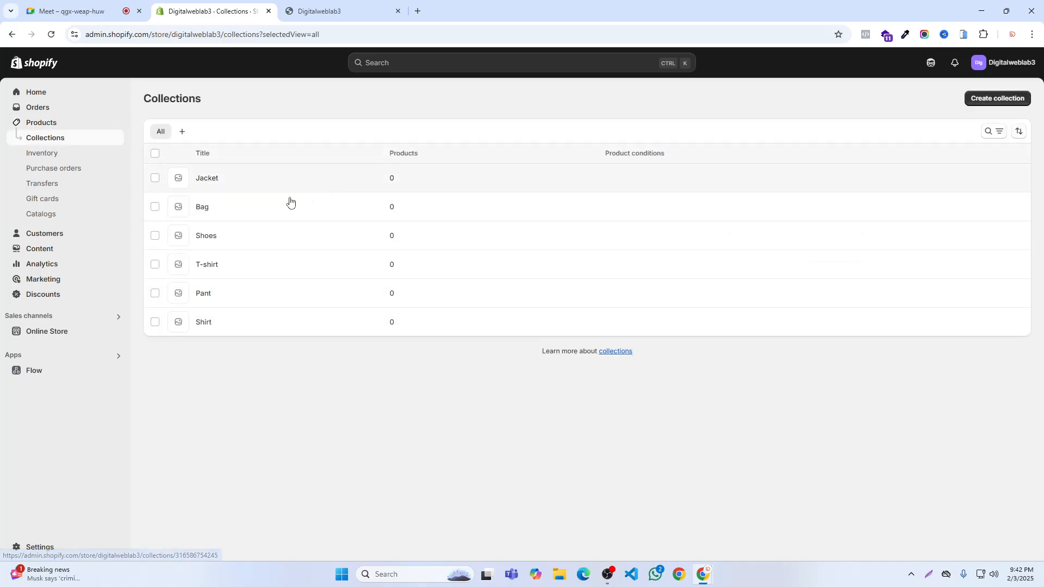
left_click(201, 210)
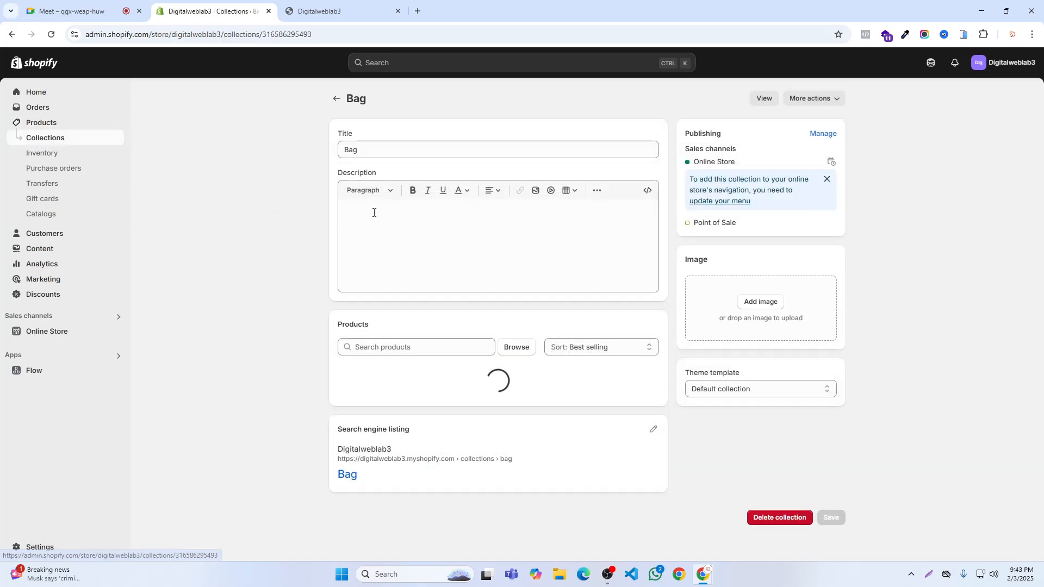
left_click(381, 150)
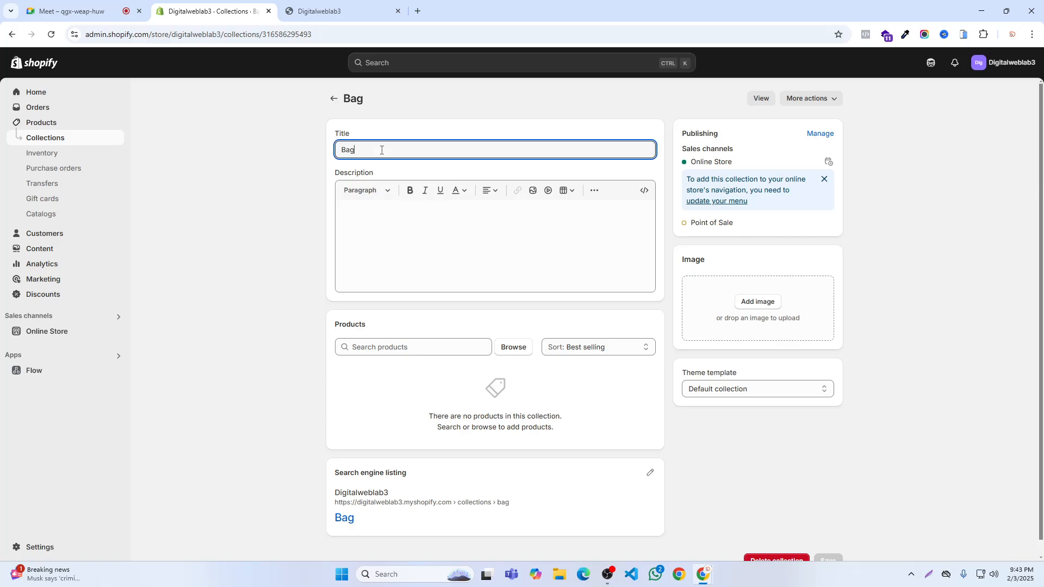
type("s")
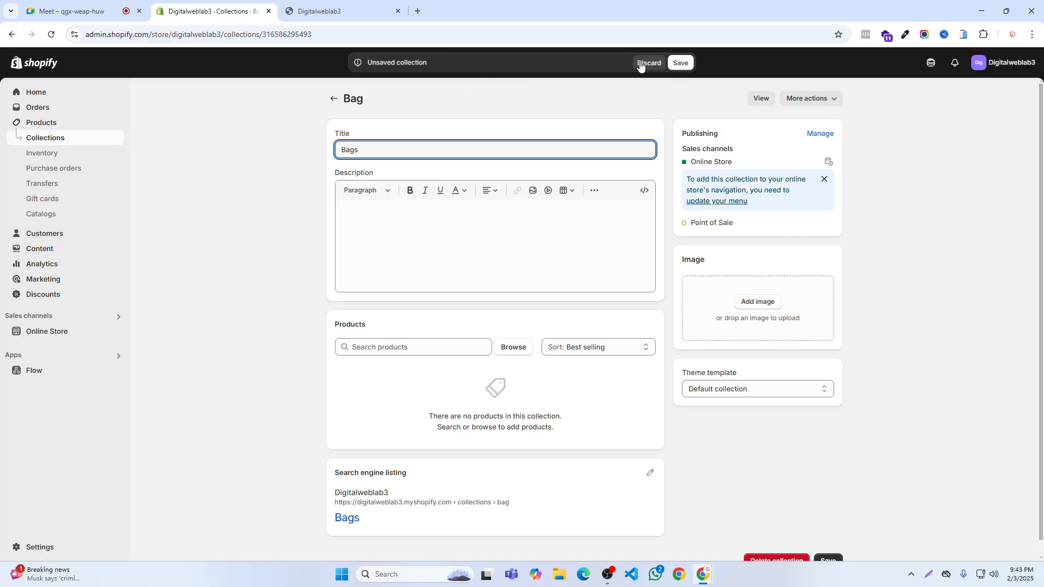
left_click(679, 63)
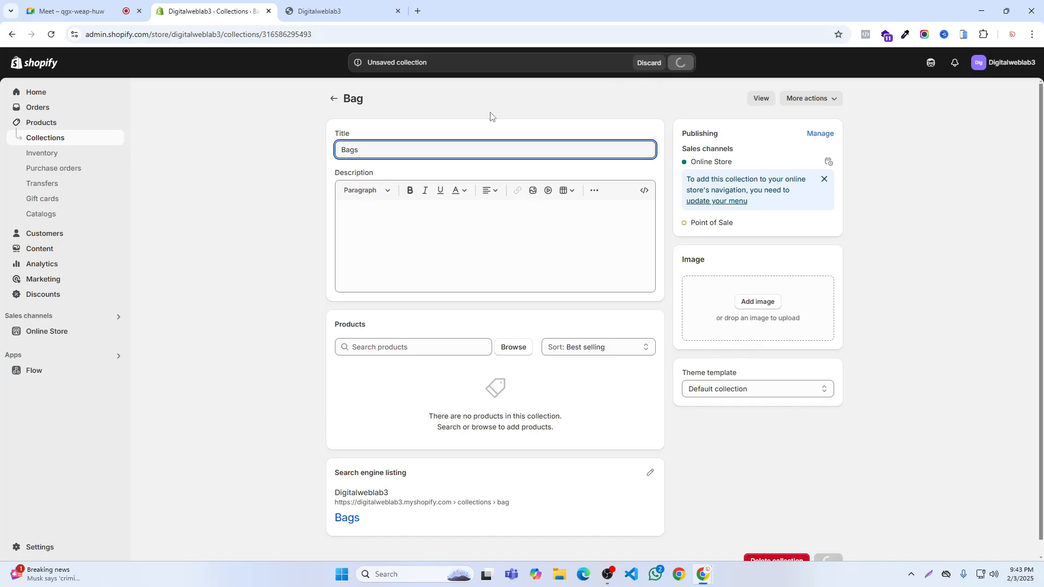
- Refresh the storefront and compare the Bag link in the header with the title of the collection page it opens
left_click(320, 10)
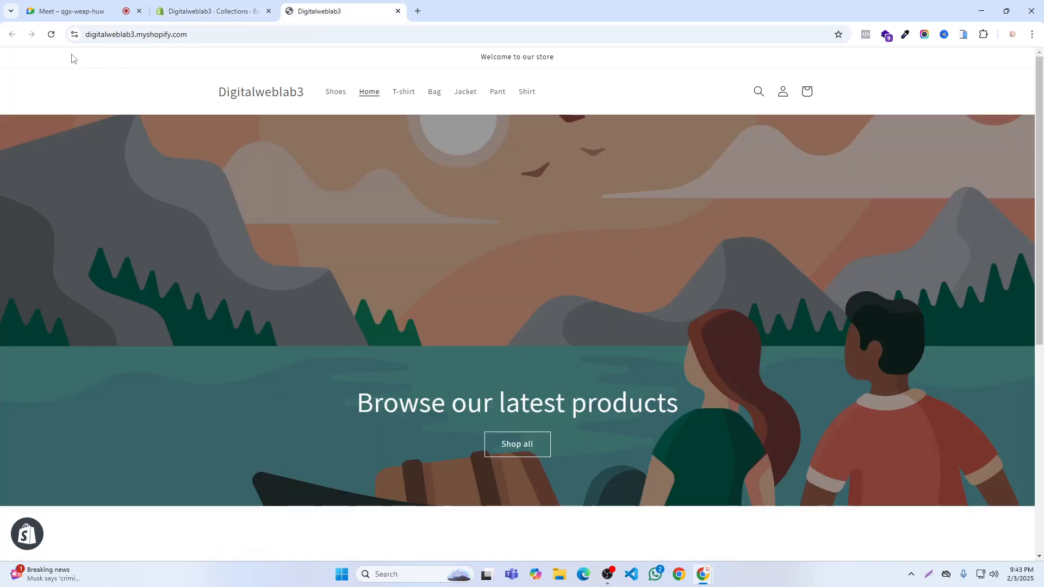
left_click(53, 35)
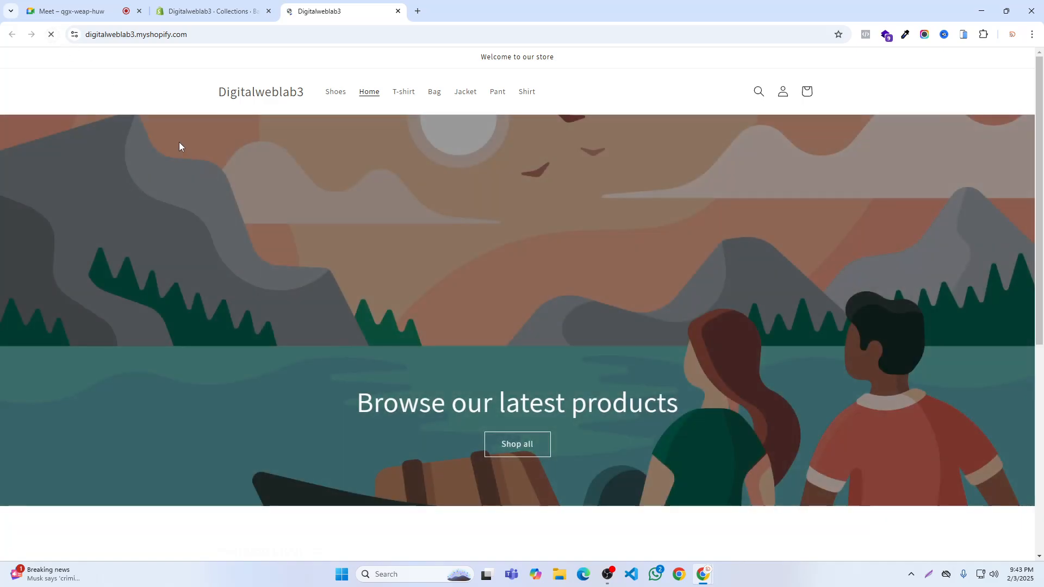
left_click(51, 33)
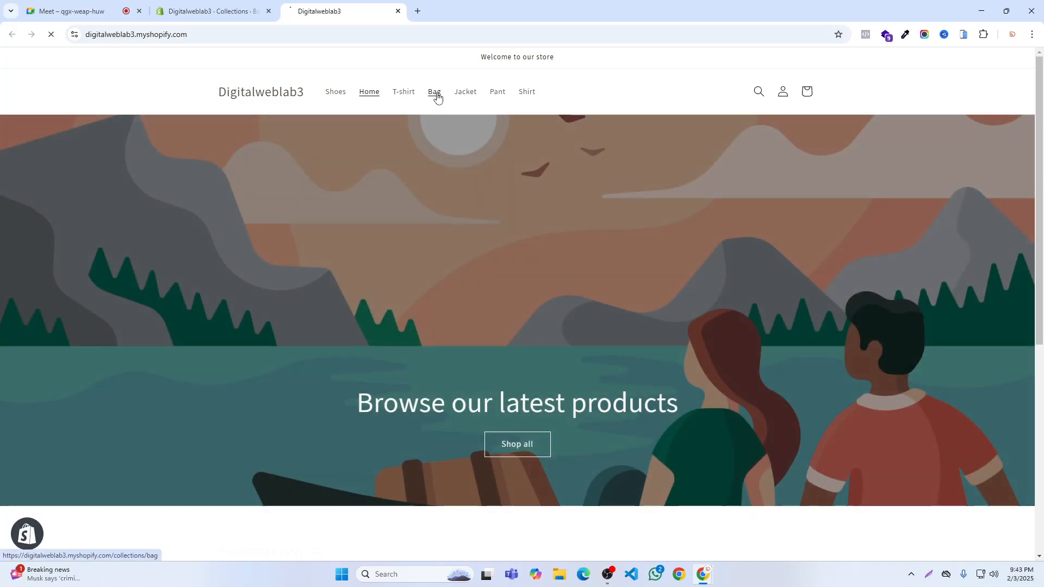
left_click(438, 97)
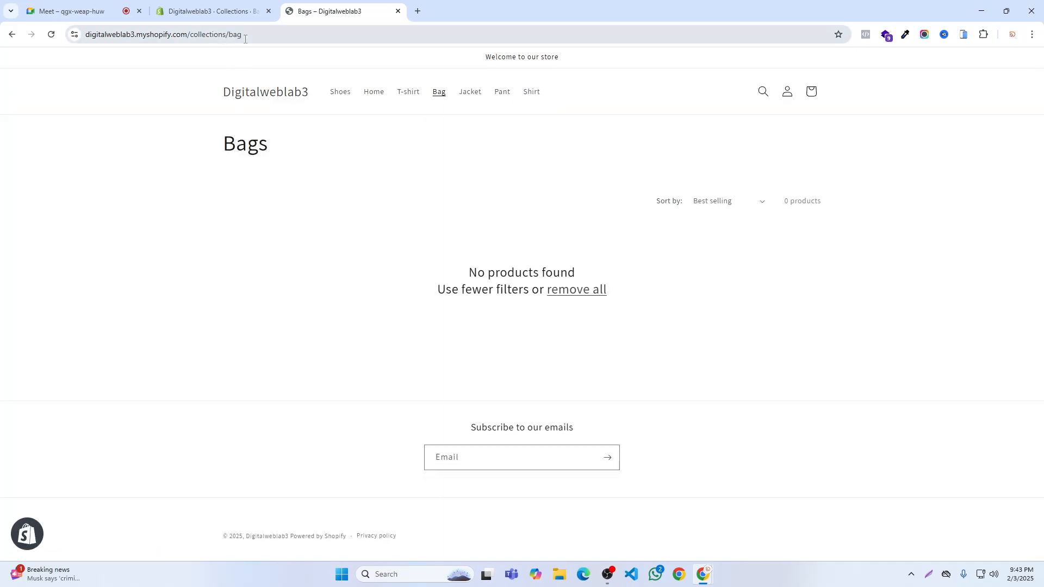
left_click(51, 34)
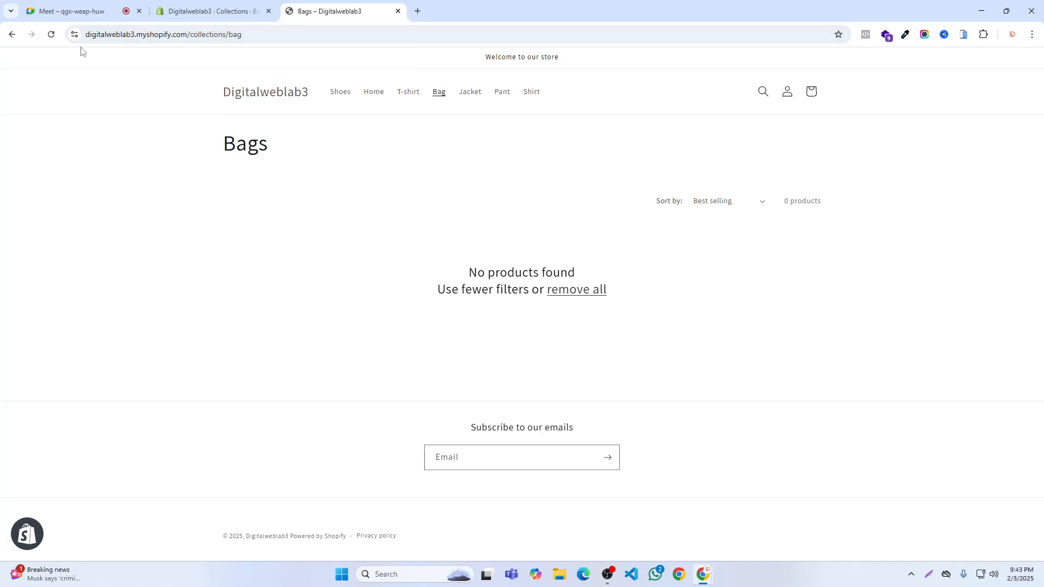
left_click(12, 34)
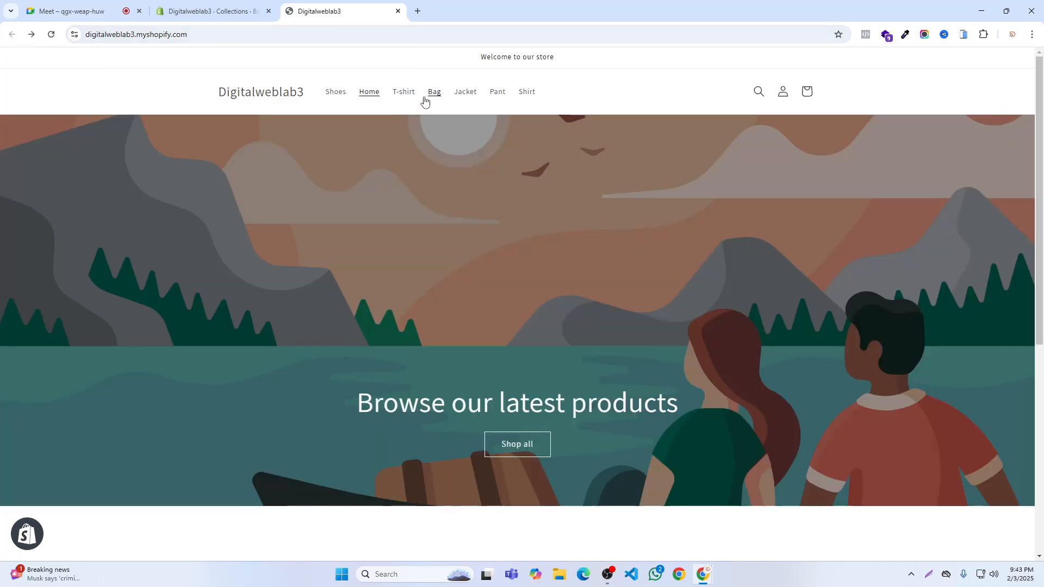
- Change the collection's title back to Bag in the admin and save it
left_click(212, 11)
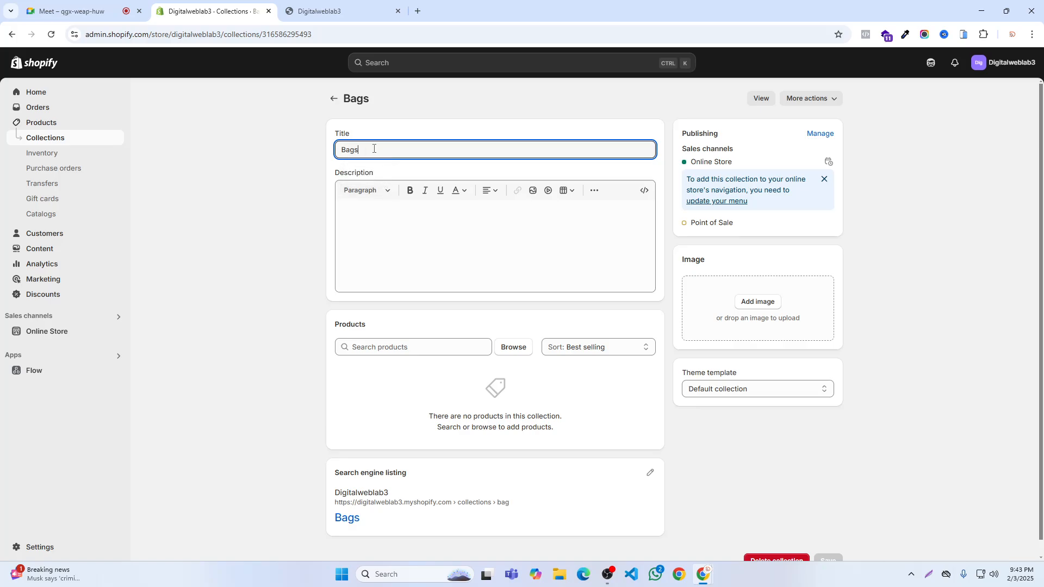
key("BackSpace")
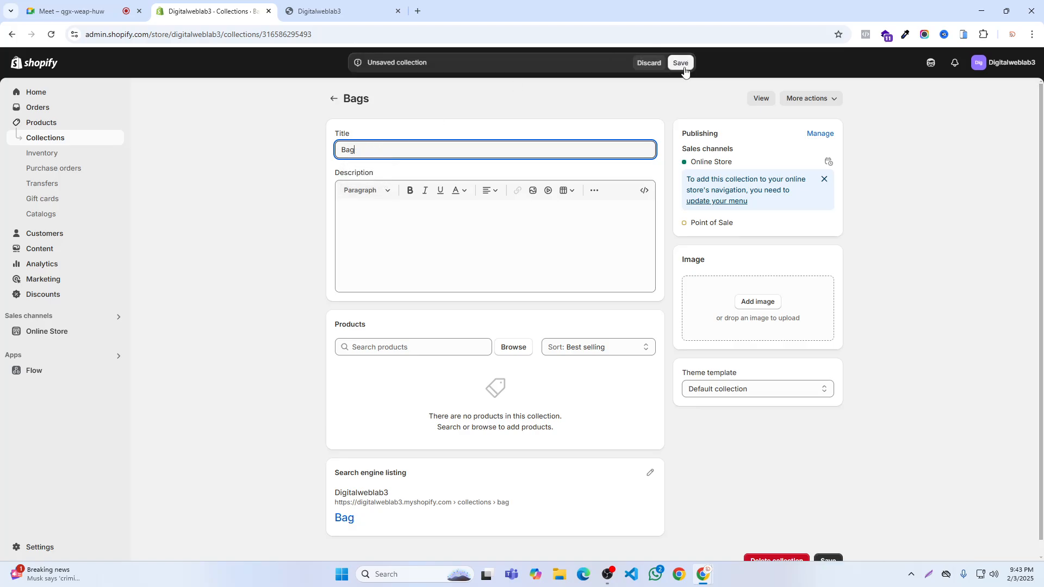
left_click(682, 65)
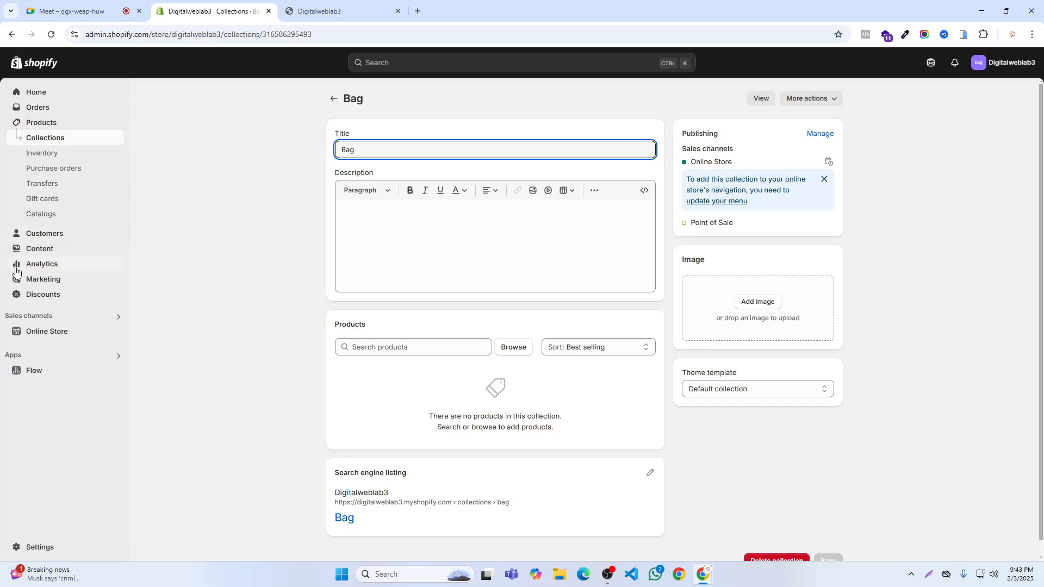
- Open the store's main menu for editing, change the Bag item's label to Bags and save the menu
left_click(31, 249)
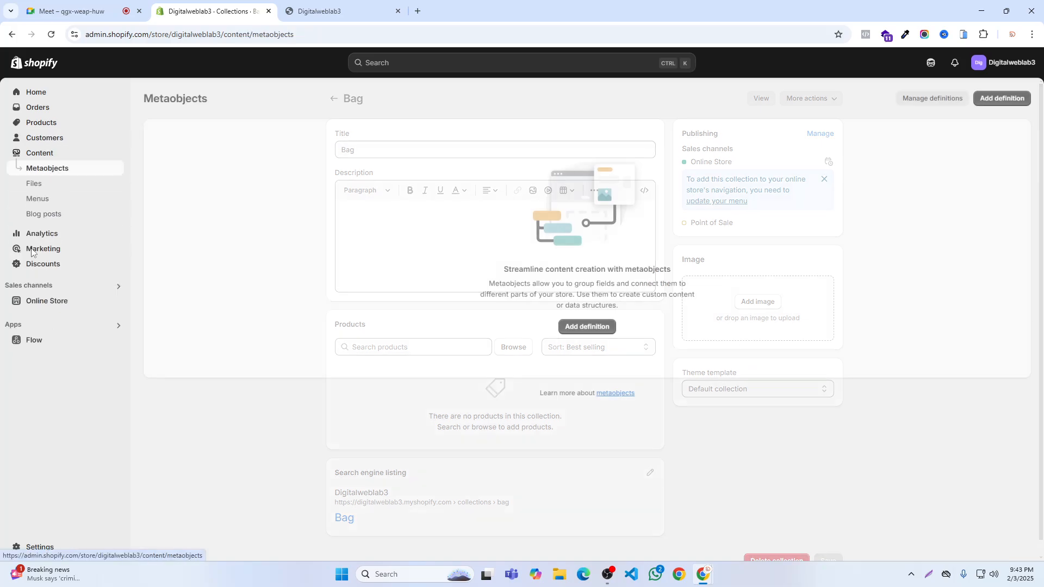
left_click(40, 203)
left_click(174, 149)
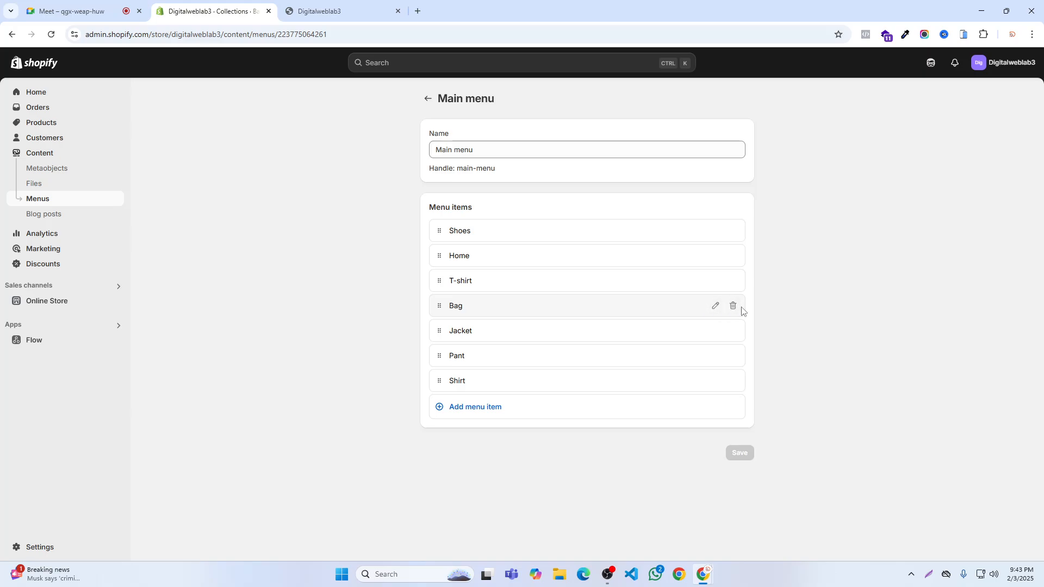
left_click(715, 307)
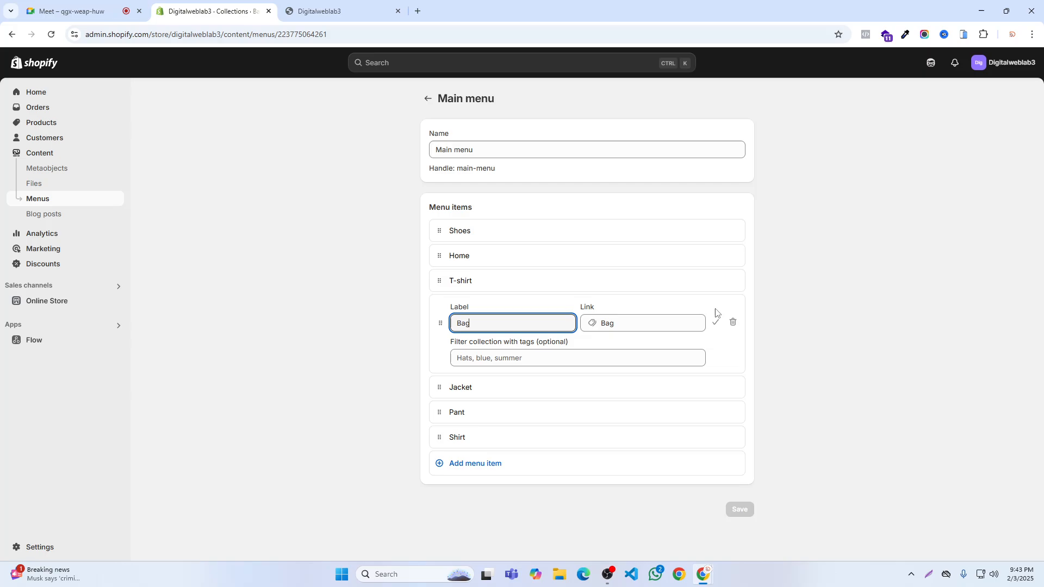
left_click(478, 325)
type("s")
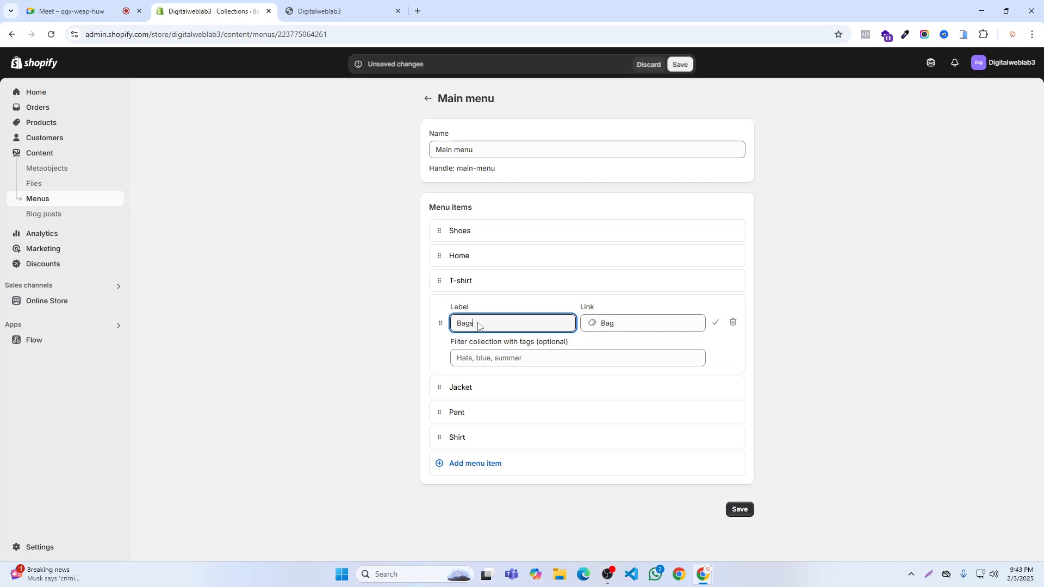
left_click(715, 326)
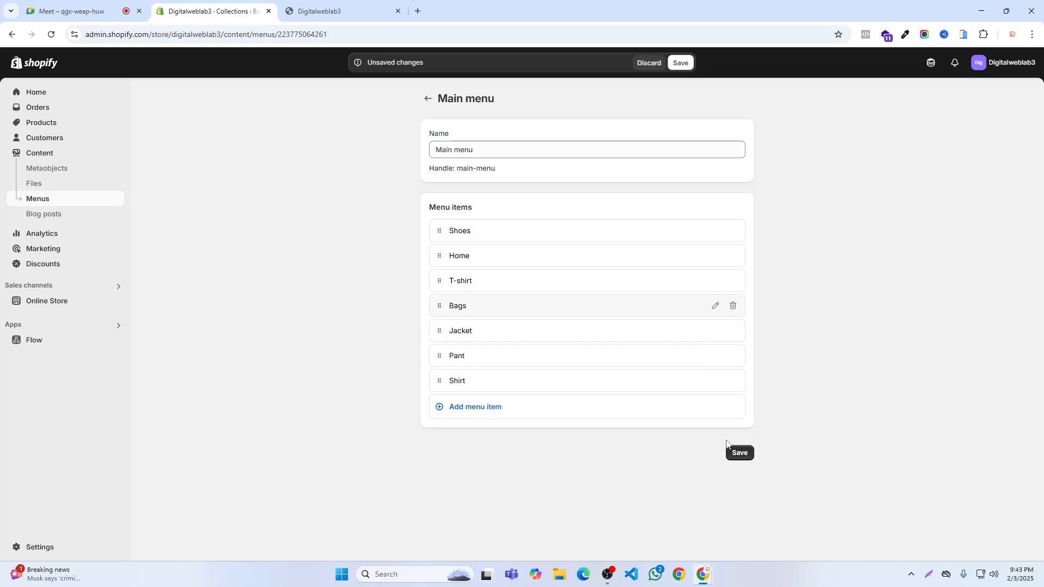
left_click(739, 452)
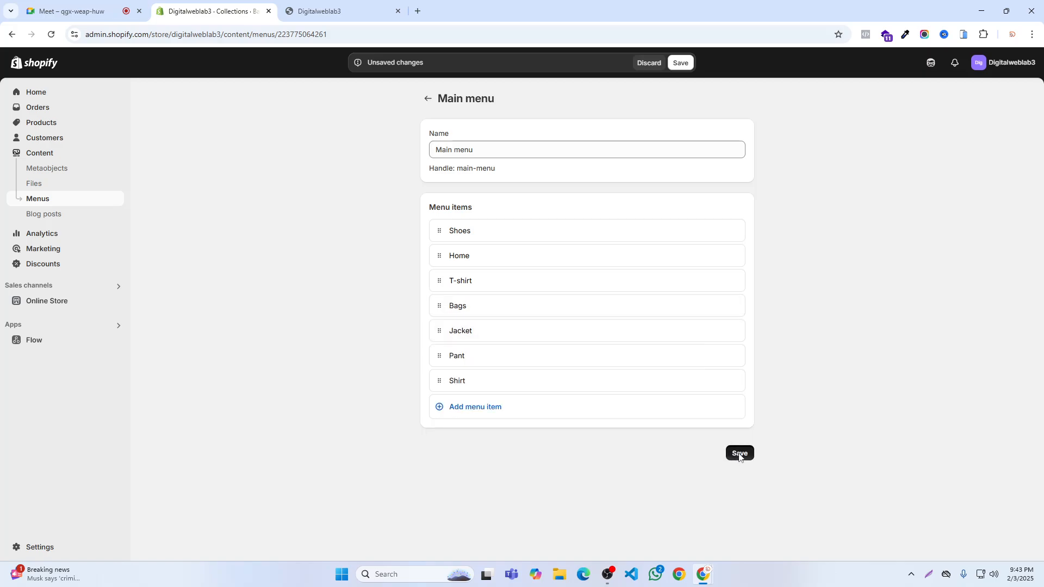
- Close the old storefront page, reopen the online store to check the Bags link in its header, and return to the admin
left_click(398, 11)
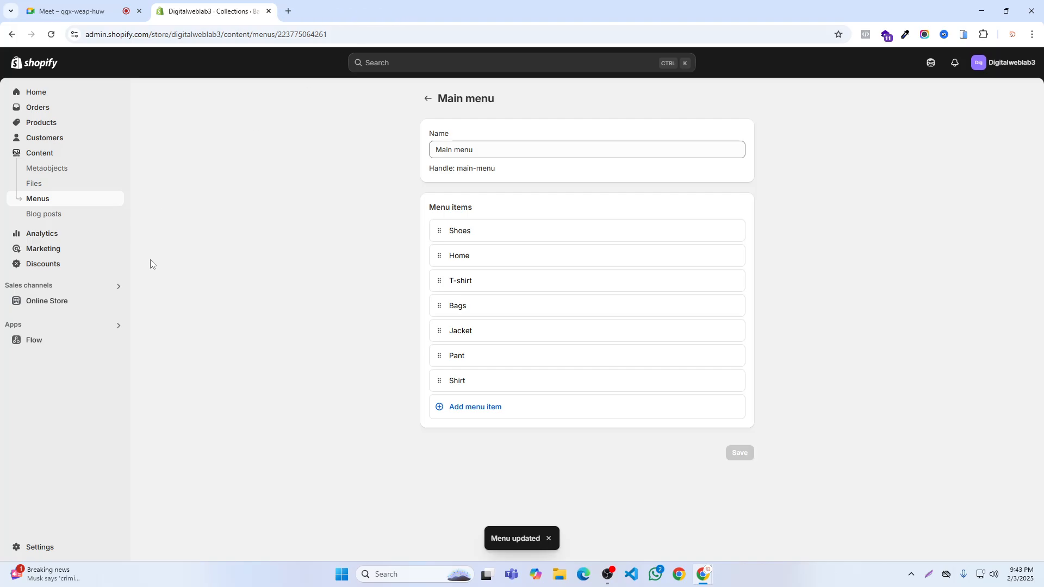
left_click(114, 304)
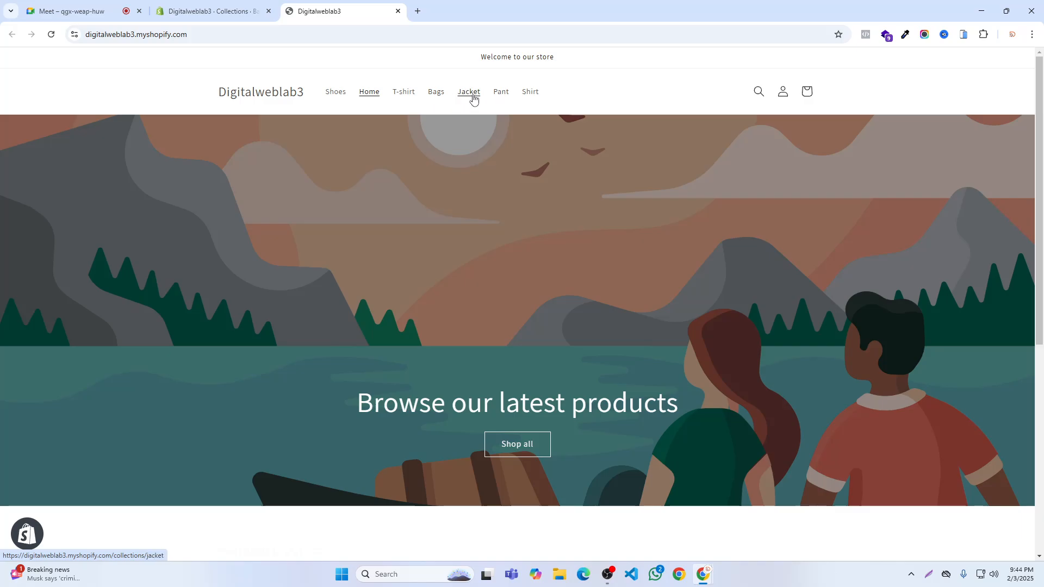
left_click(207, 8)
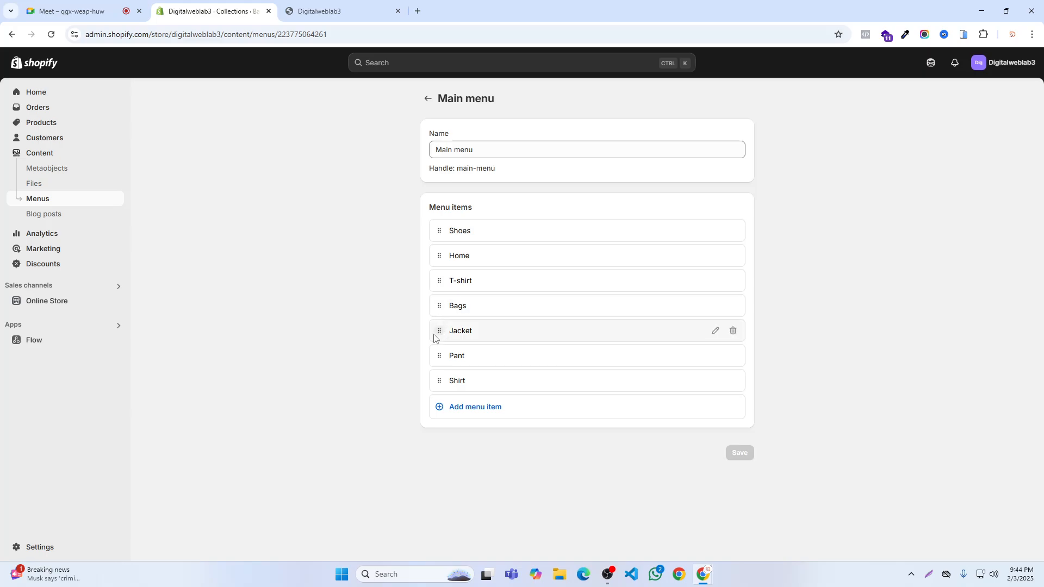
- Change the Jacket menu item's label to Jackets, save the menu and check the link in the storefront header
left_click(715, 331)
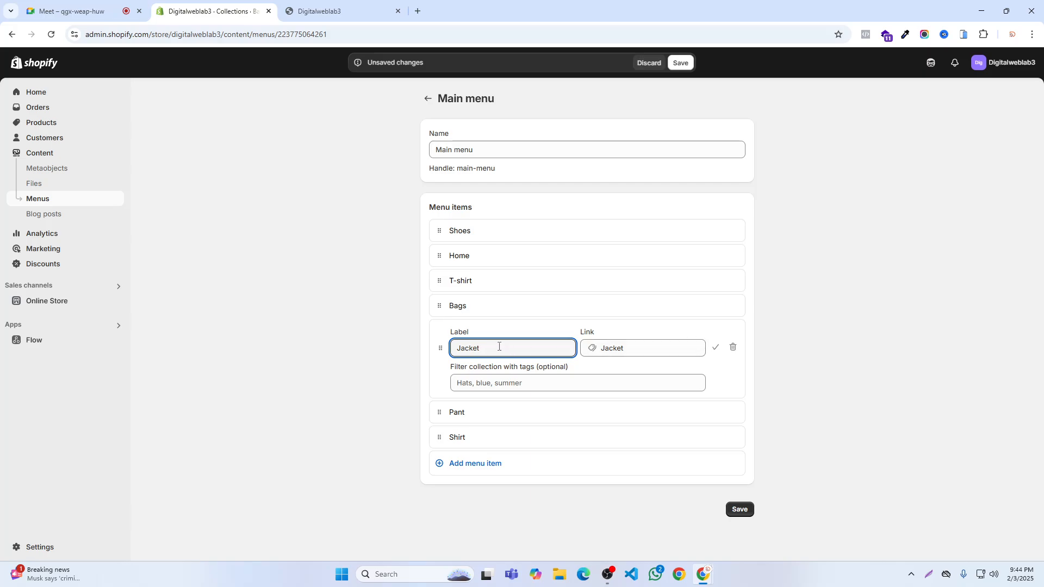
left_click(614, 347)
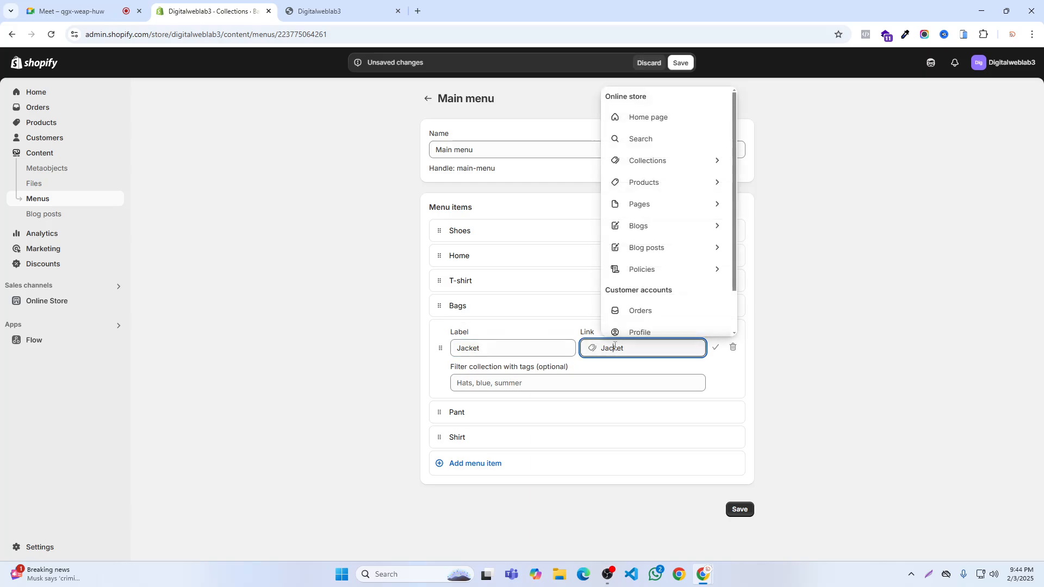
left_click(484, 347)
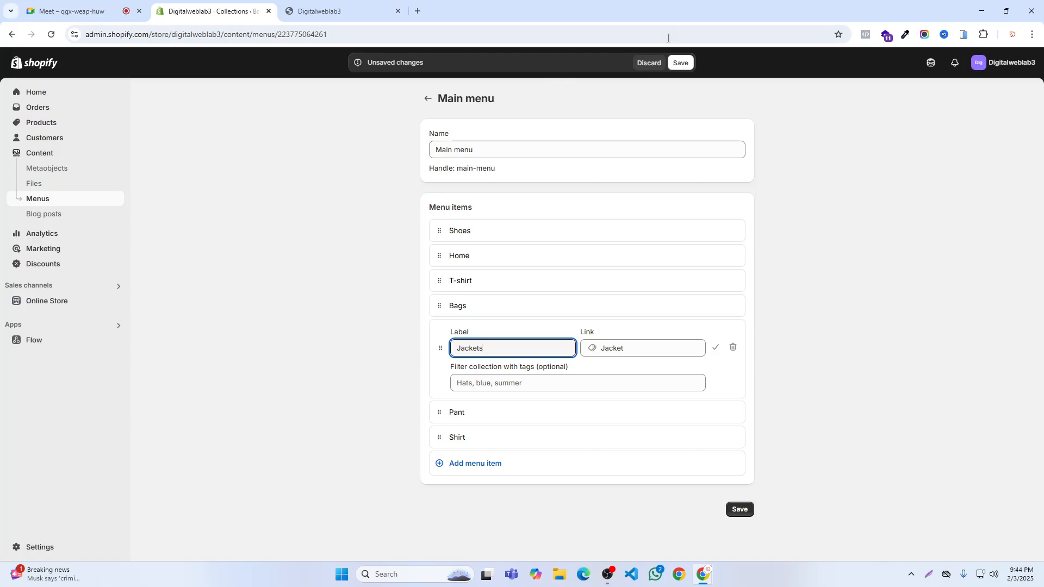
type("s")
left_click(680, 63)
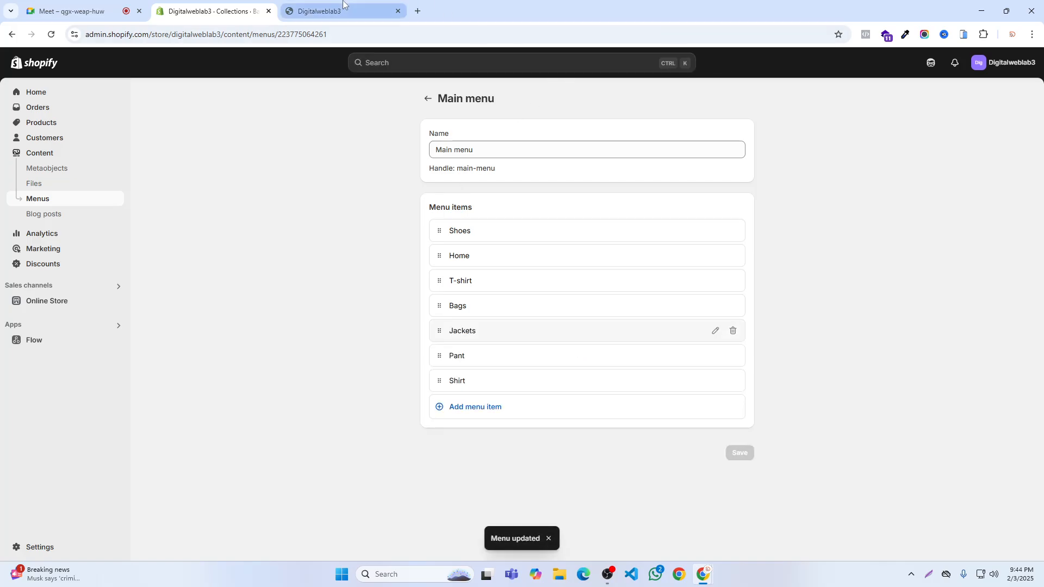
left_click(331, 11)
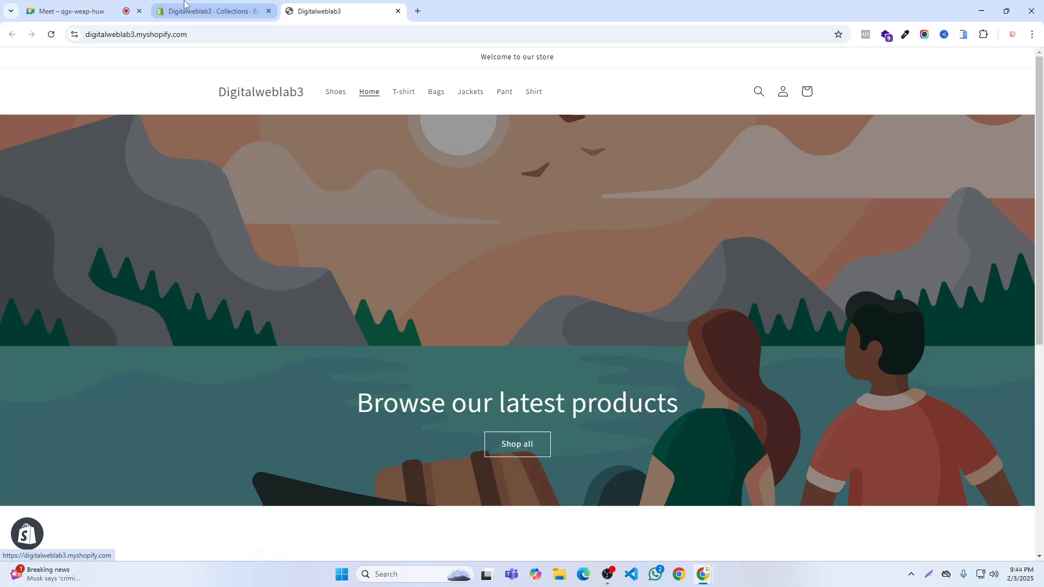
left_click(212, 10)
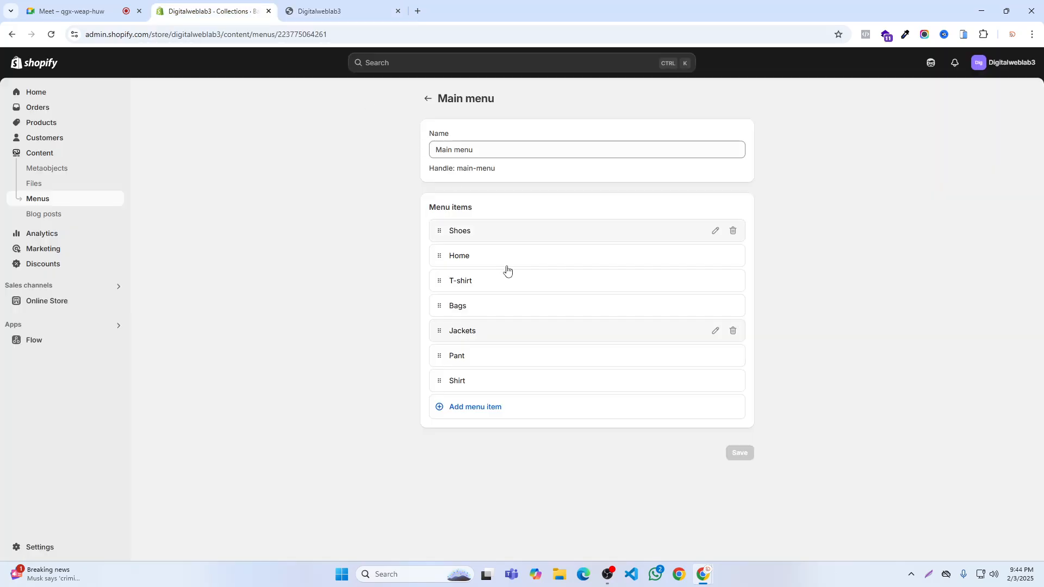
- Change the label of the menu item linked to the Jacket collection to Hoodies, save the menu and refresh the storefront
left_click(715, 331)
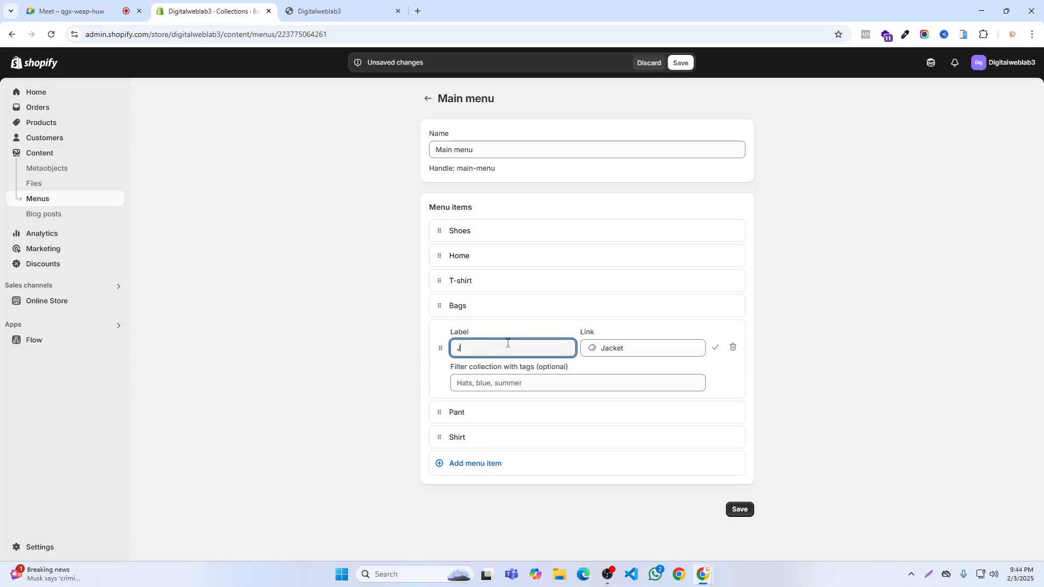
key("BackSpace")
type("Hoodies")
left_click(715, 348)
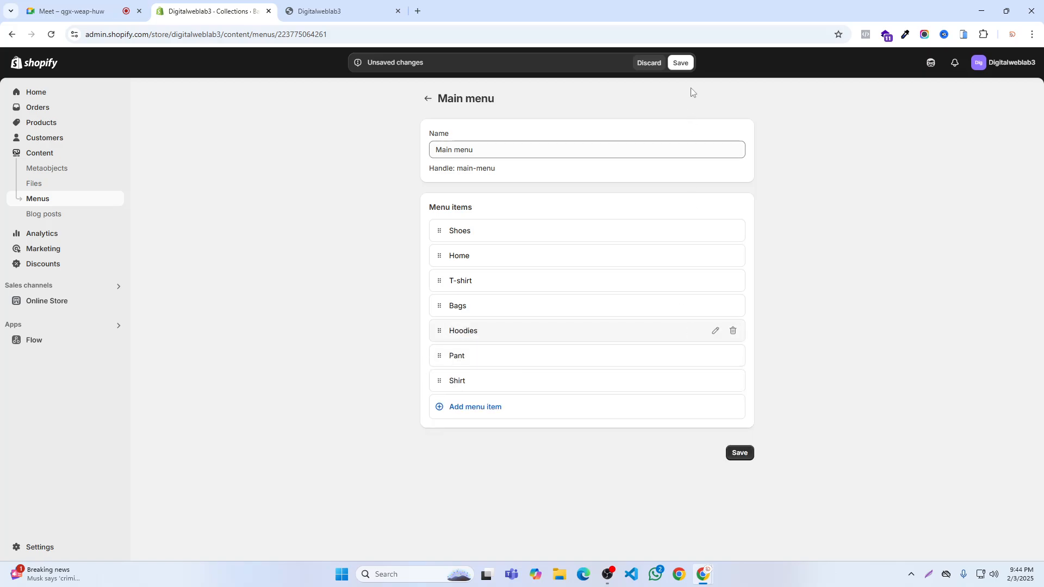
left_click(680, 63)
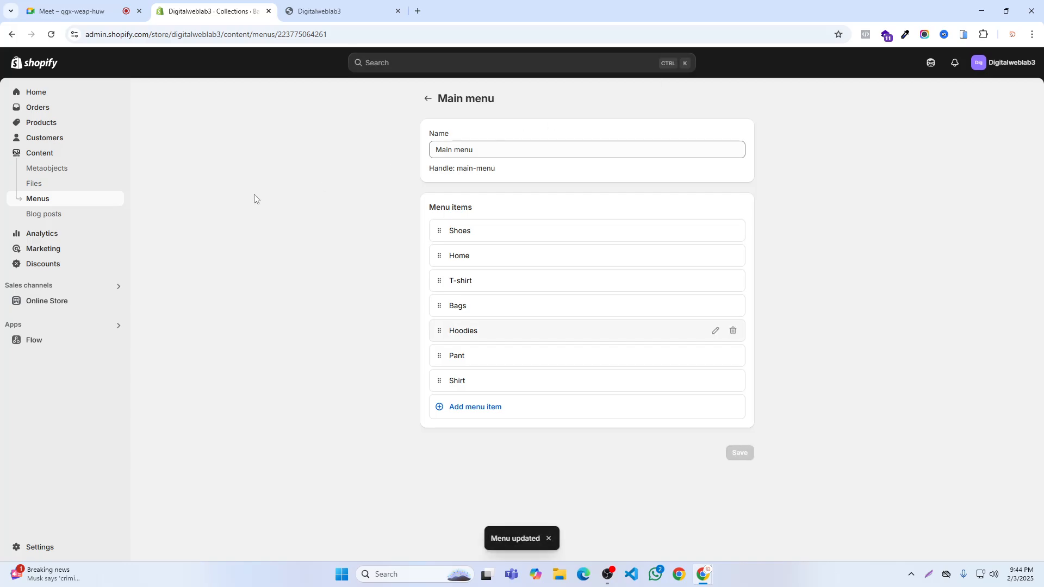
left_click(342, 11)
left_click(52, 35)
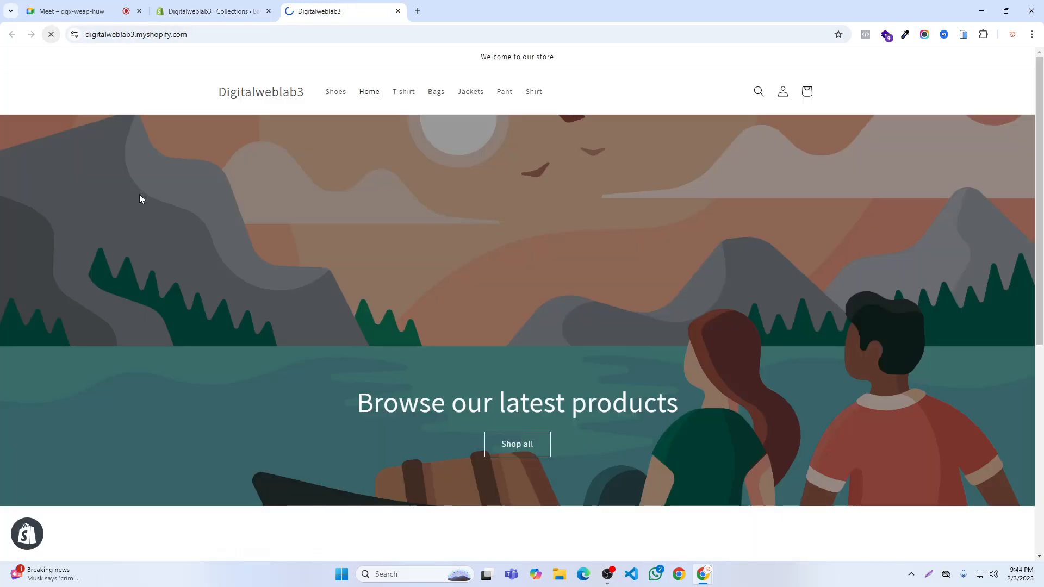
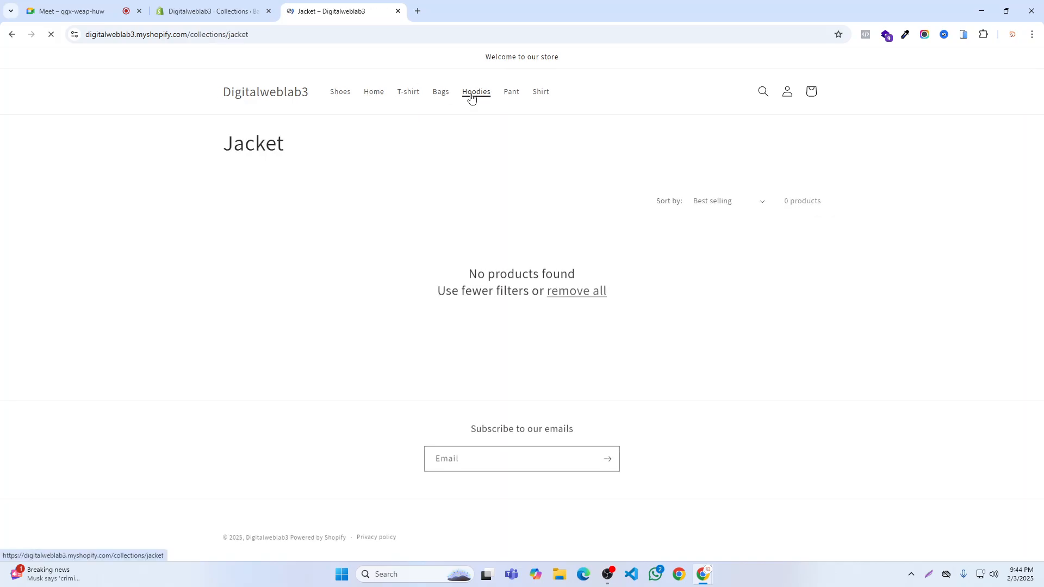
- Return the storefront to its home page, glance at the Meet call, and open just1store.com in a new tab
left_click(12, 35)
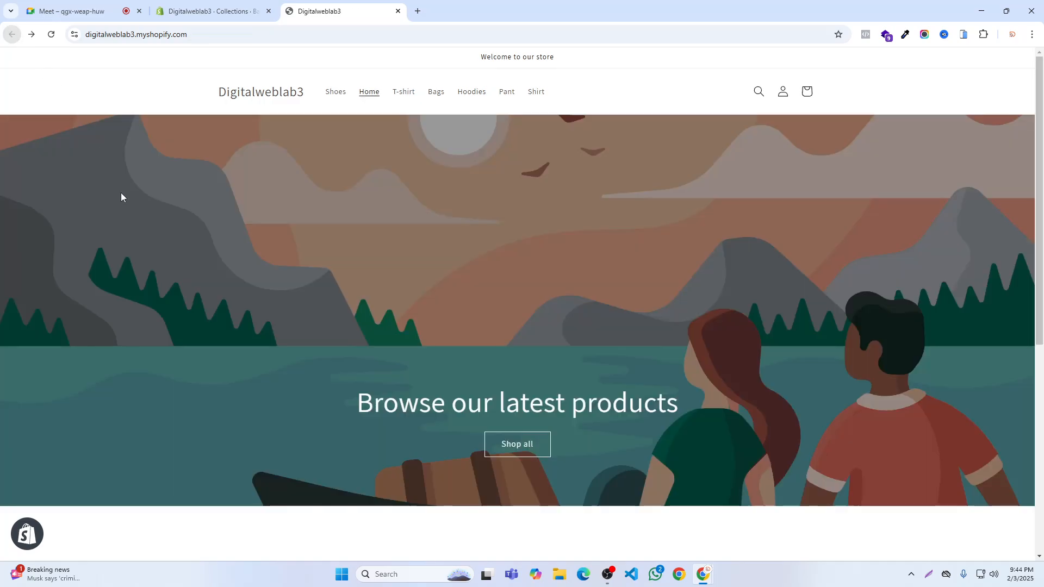
left_click(73, 11)
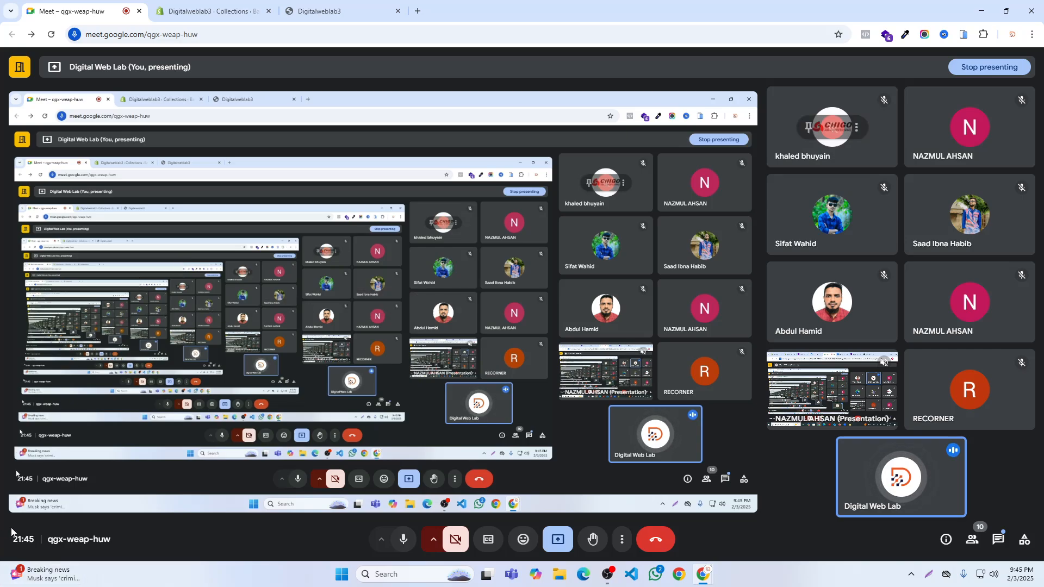
left_click(417, 12)
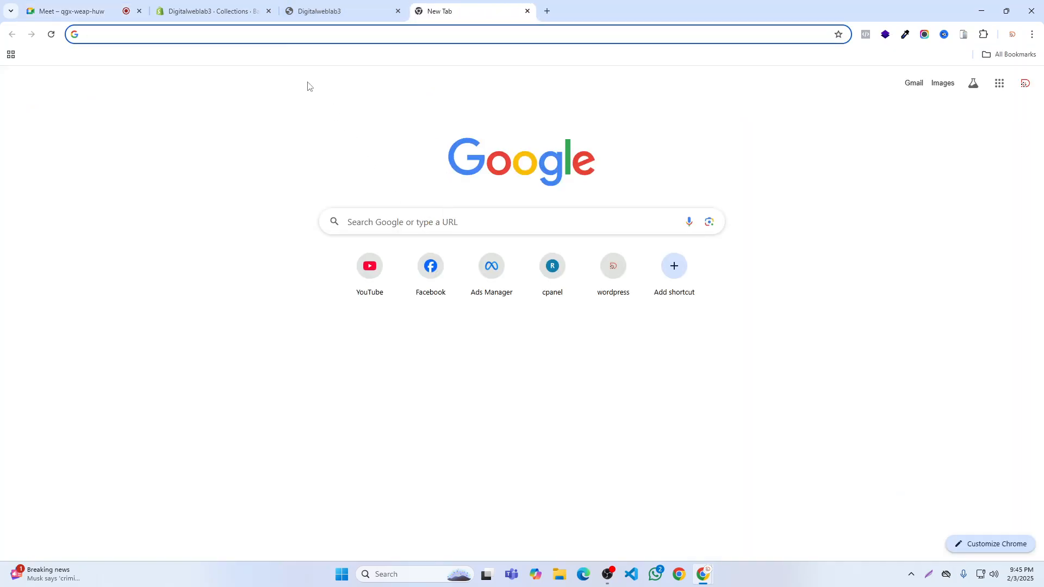
type("ju")
key("Return")
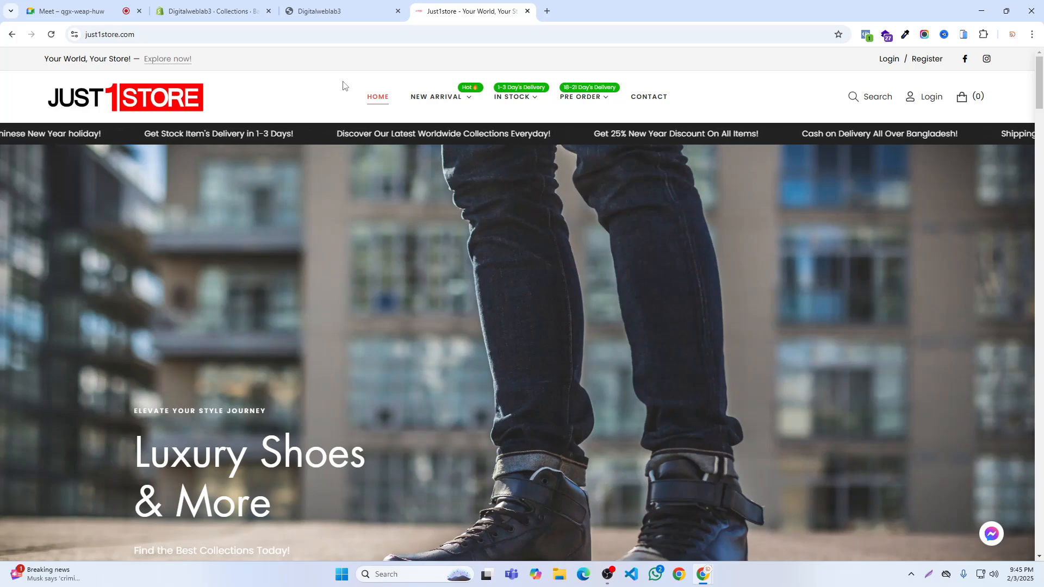
- Examine the New Arrival, In Stock and Pre Order dropdown menus and their submenus in the Just1store header
mouse_move(420, 100)
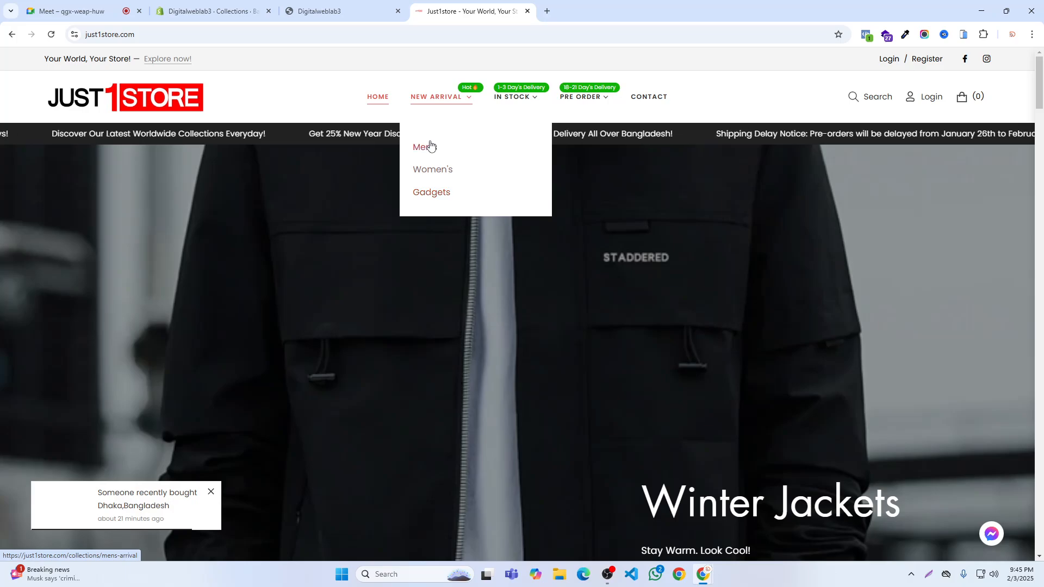
mouse_move(528, 107)
mouse_move(522, 147)
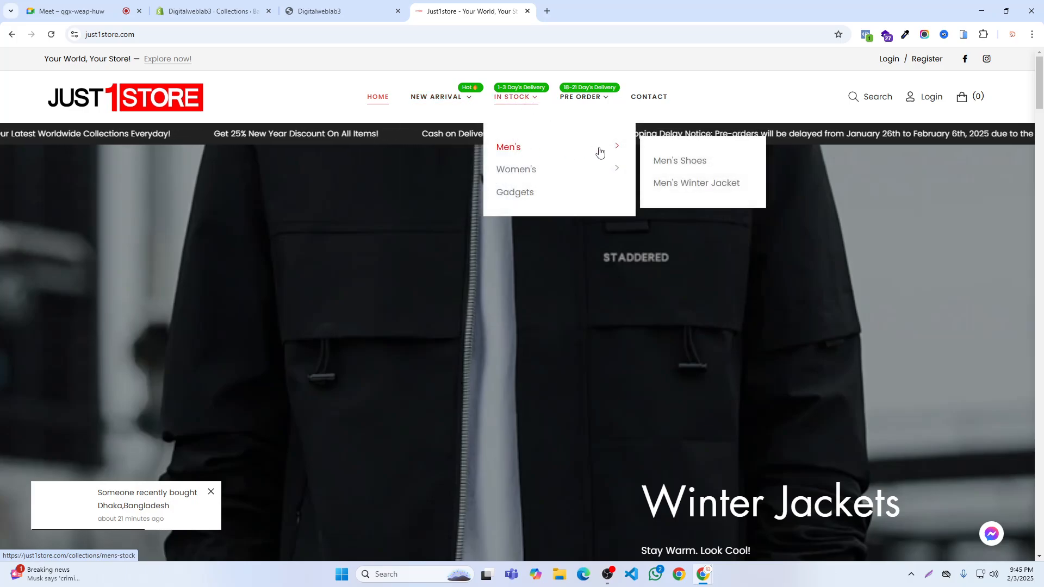
mouse_move(530, 180)
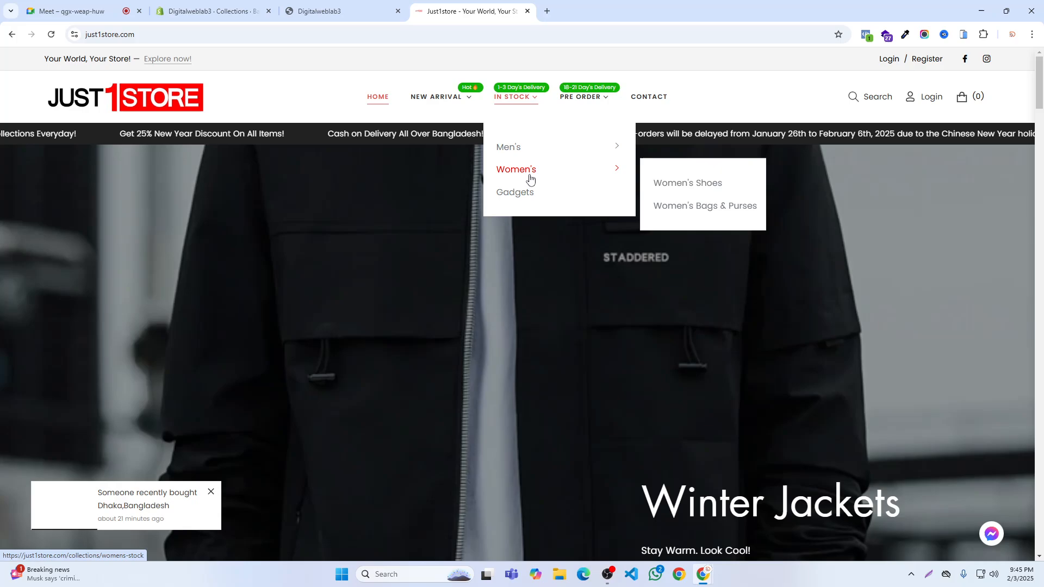
mouse_move(601, 105)
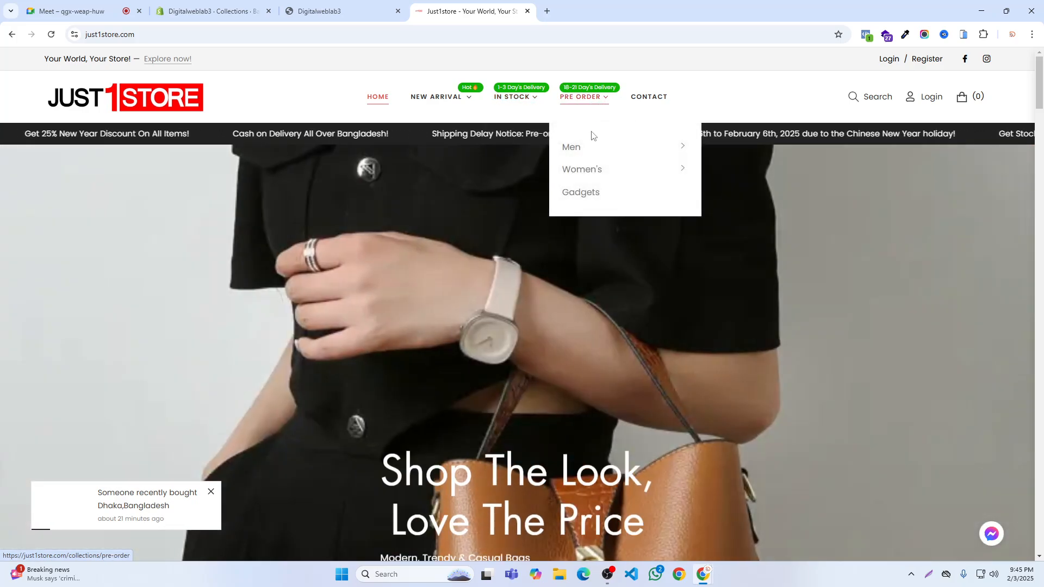
mouse_move(588, 164)
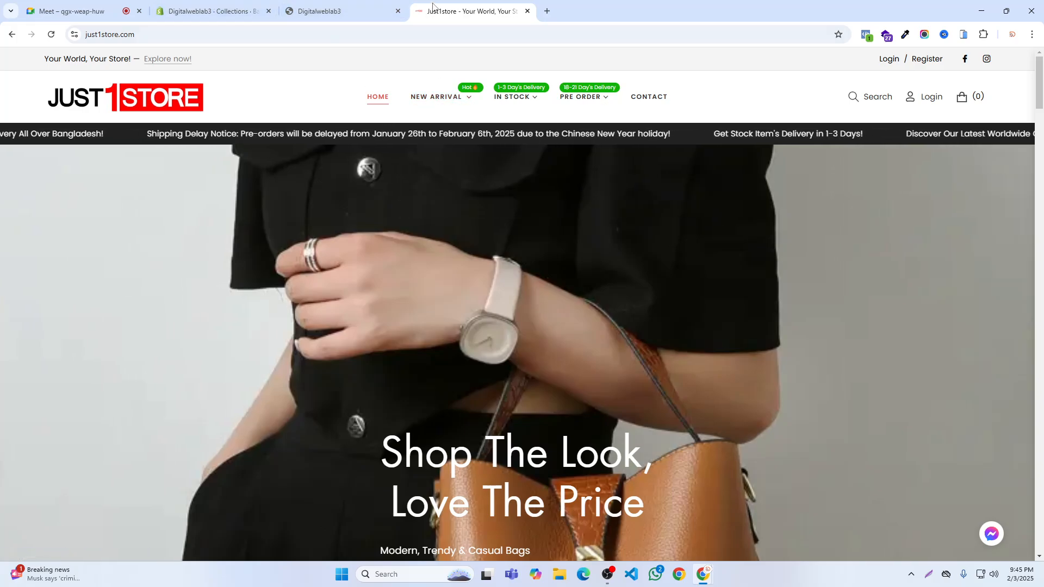
- Compare the main menu in the admin and the storefront header with the Just1store navigation
left_click(215, 11)
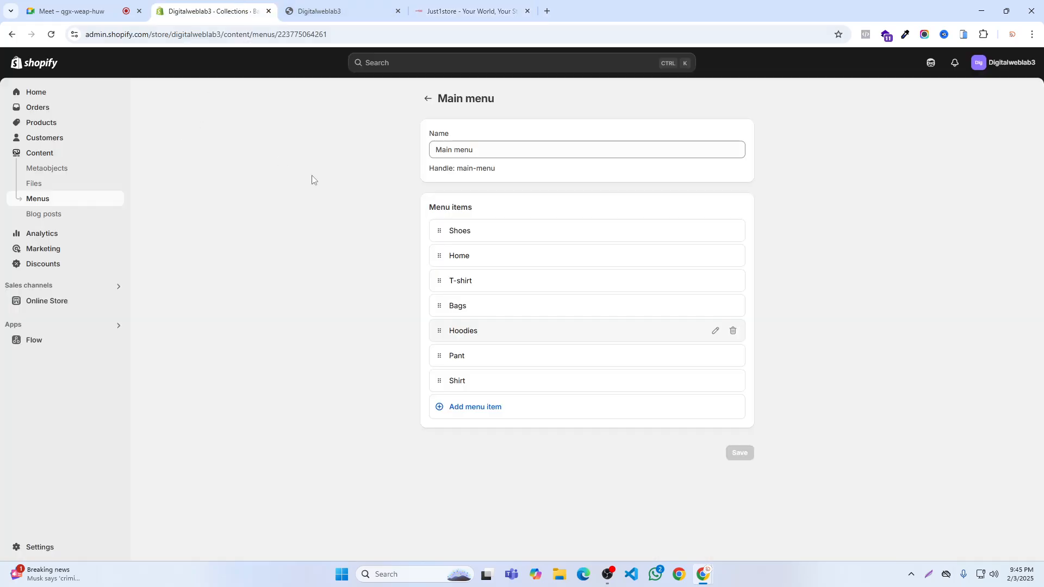
left_click(326, 11)
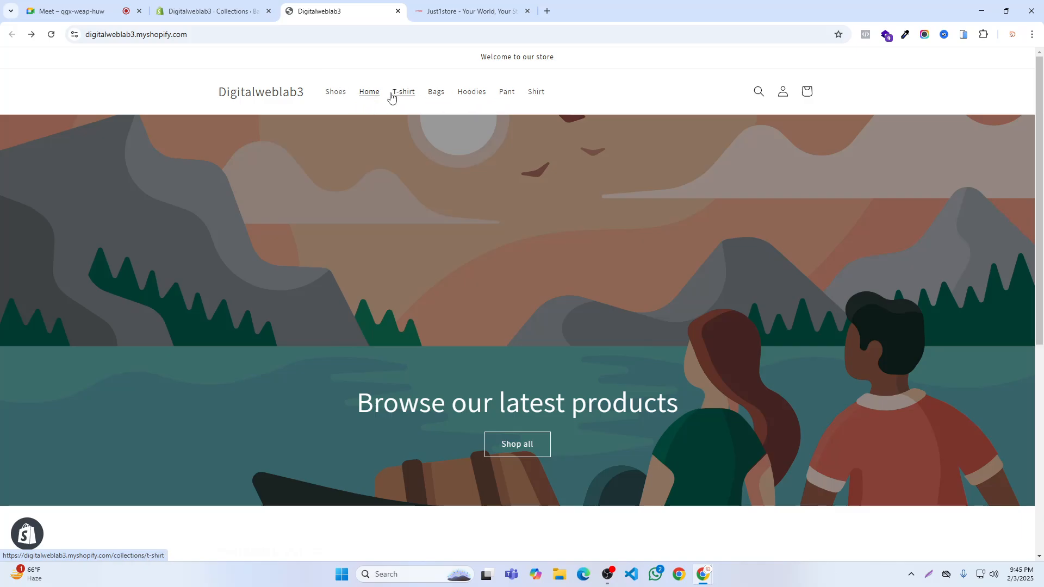
left_click(429, 11)
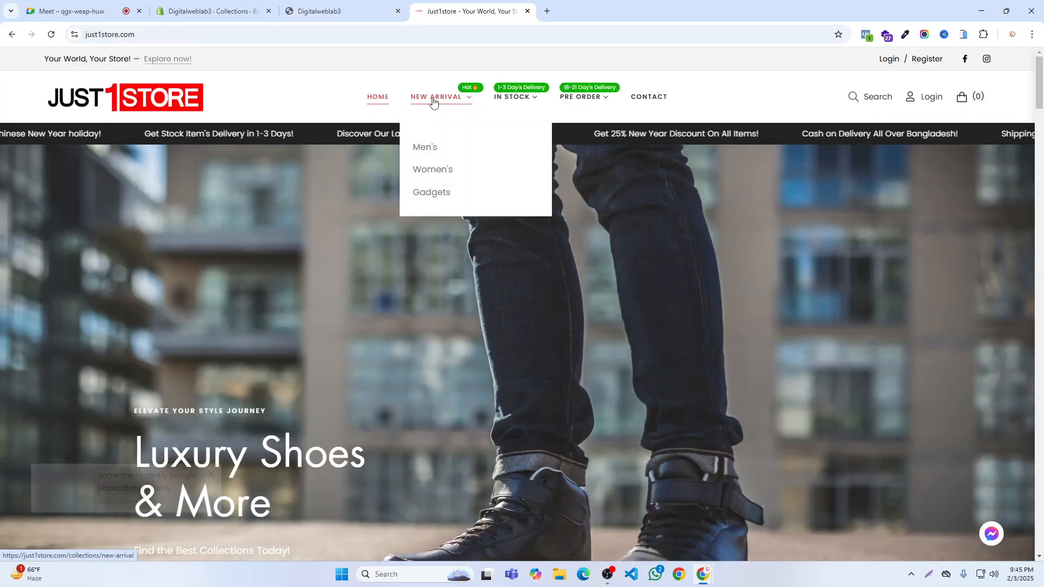
- Create a collection titled Fashion in the store admin, save it and return to the collections list
left_click(245, 11)
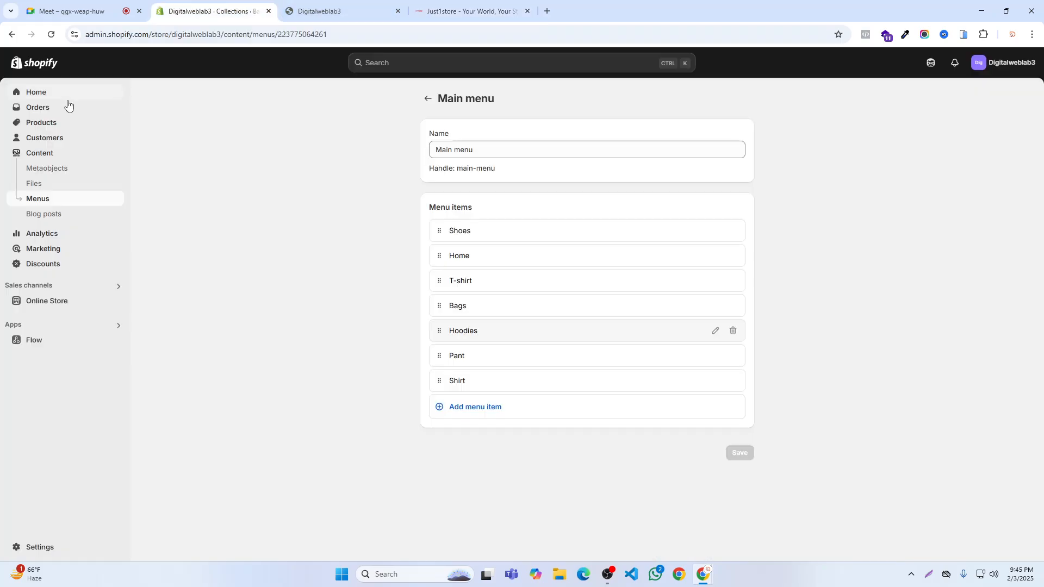
left_click(49, 124)
left_click(47, 138)
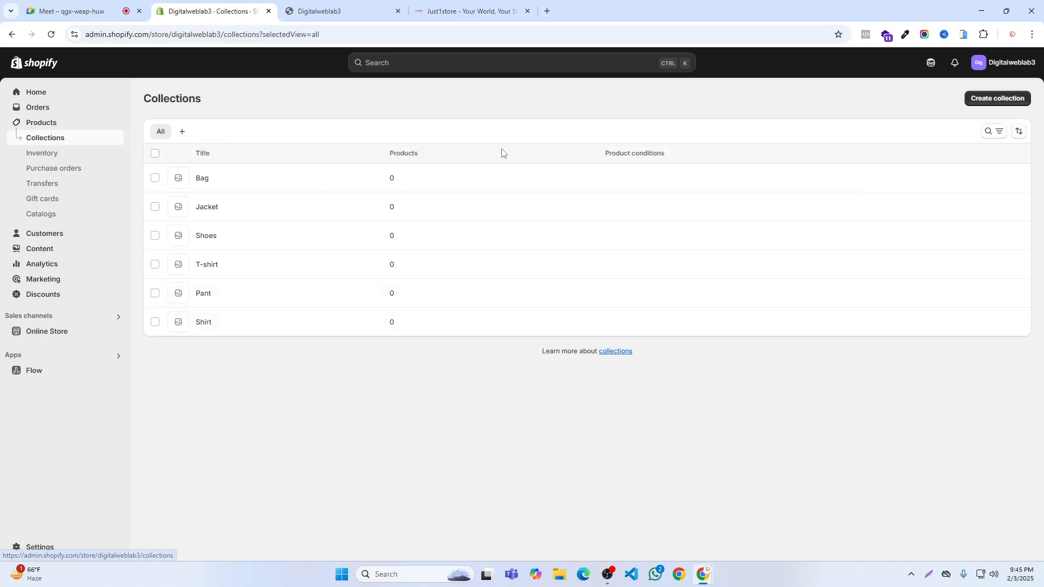
left_click(998, 99)
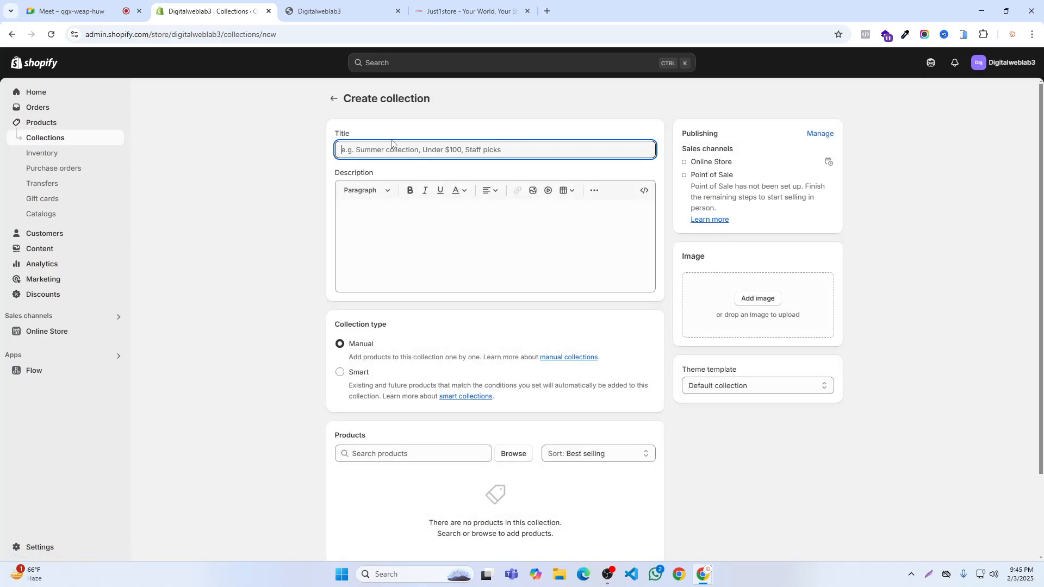
type("Fashion")
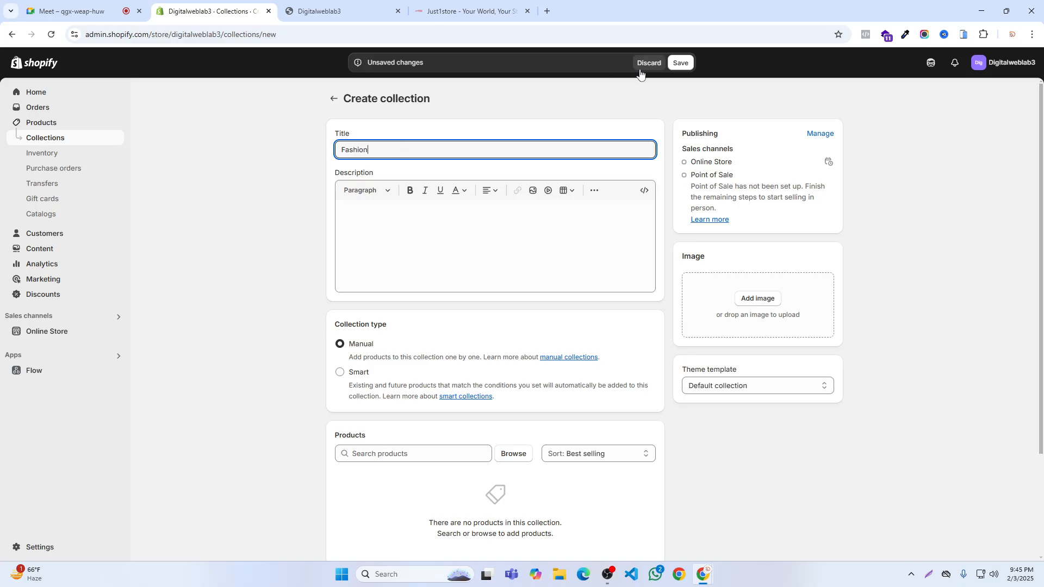
left_click(680, 62)
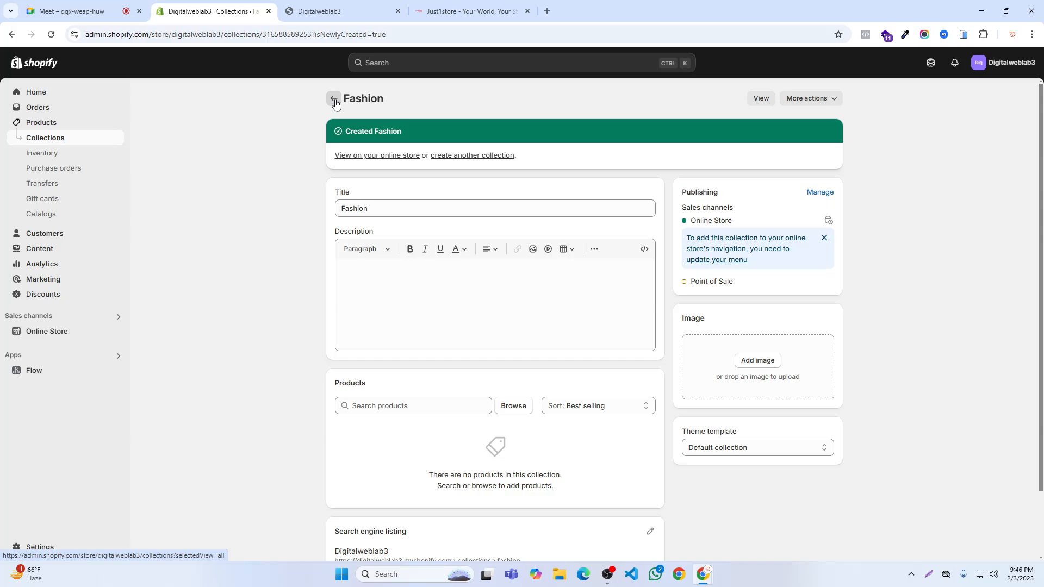
left_click(333, 99)
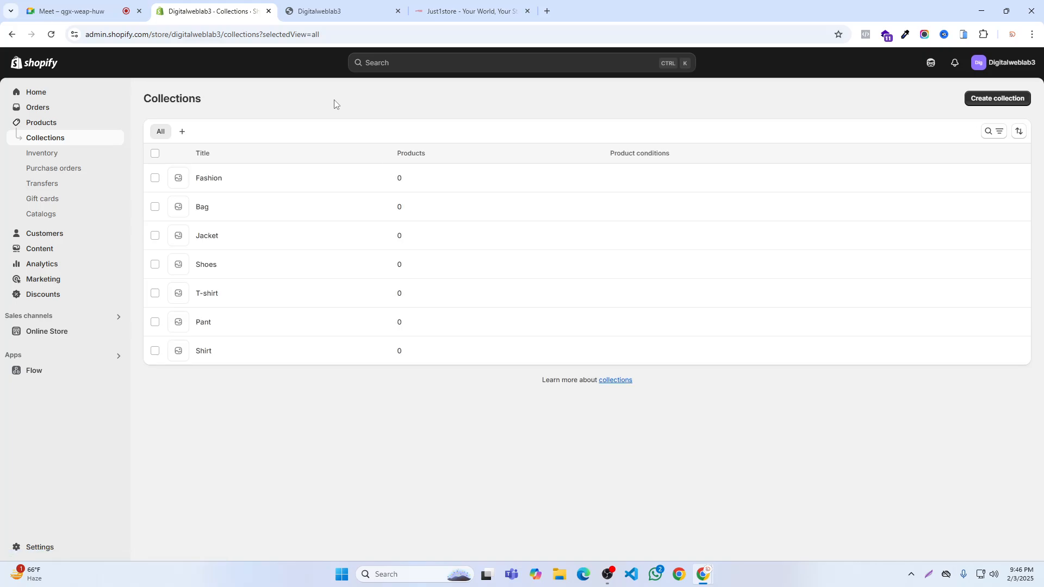
- Open the main menu for editing and add a Fashion item linked to the Fashion collection
left_click(35, 249)
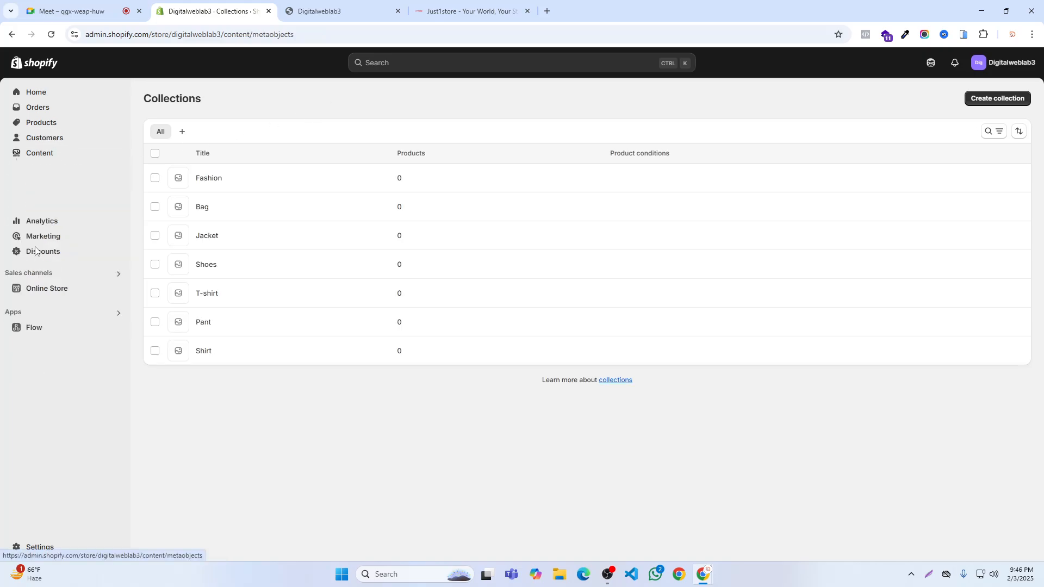
left_click(41, 202)
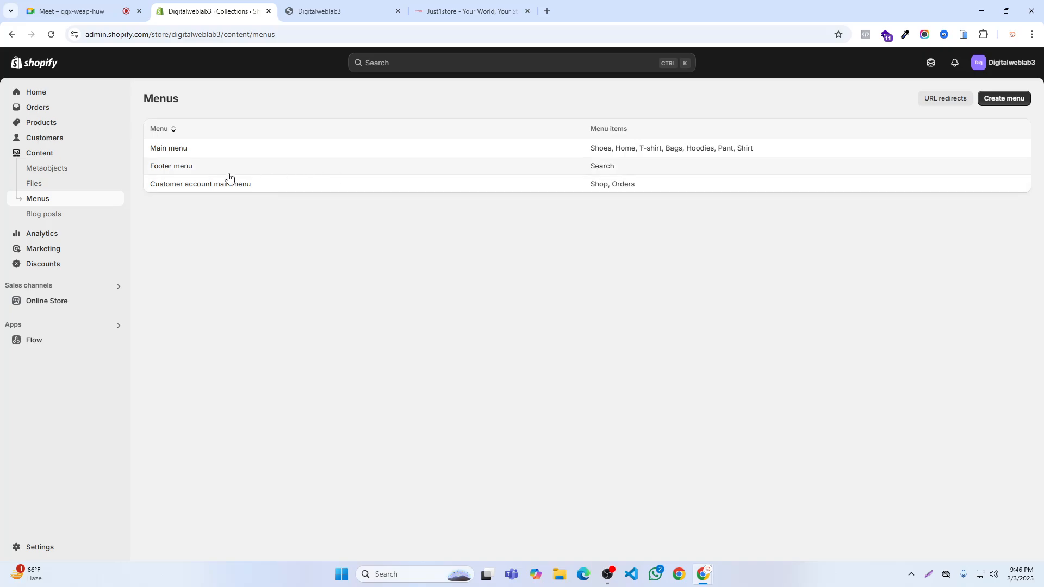
left_click(172, 149)
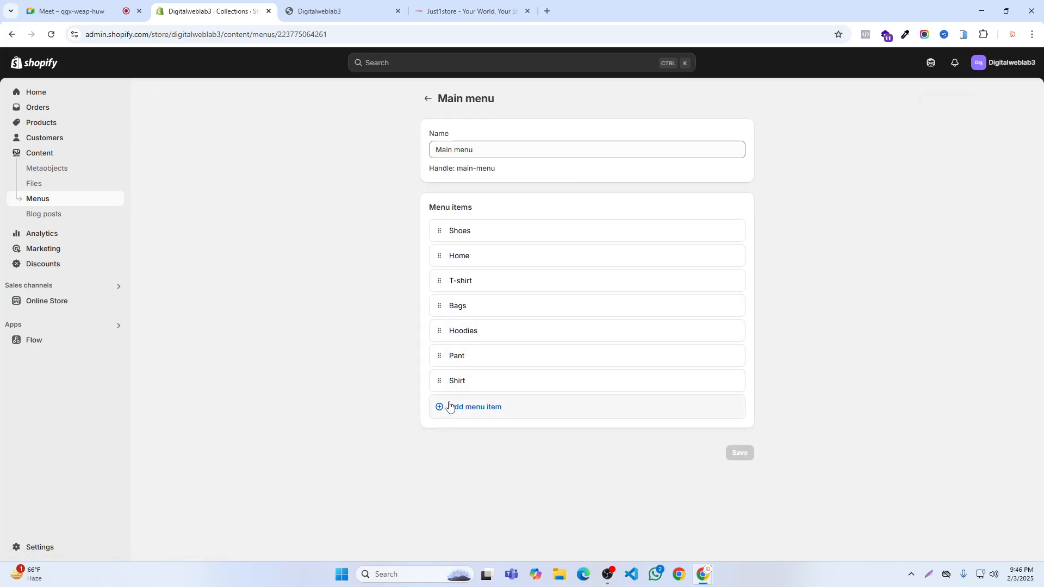
left_click(443, 405)
left_click(594, 422)
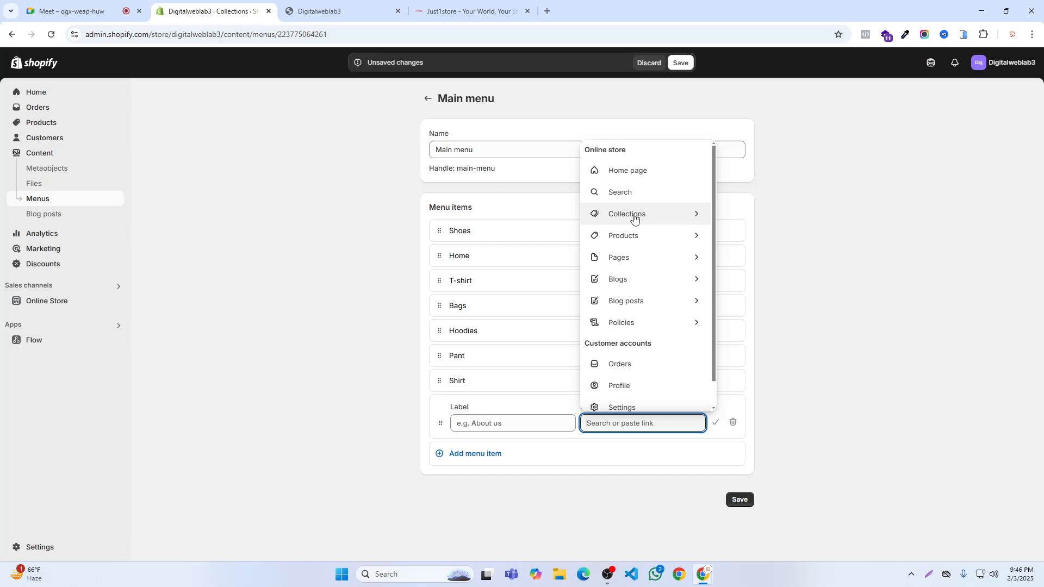
left_click(603, 214)
left_click(621, 294)
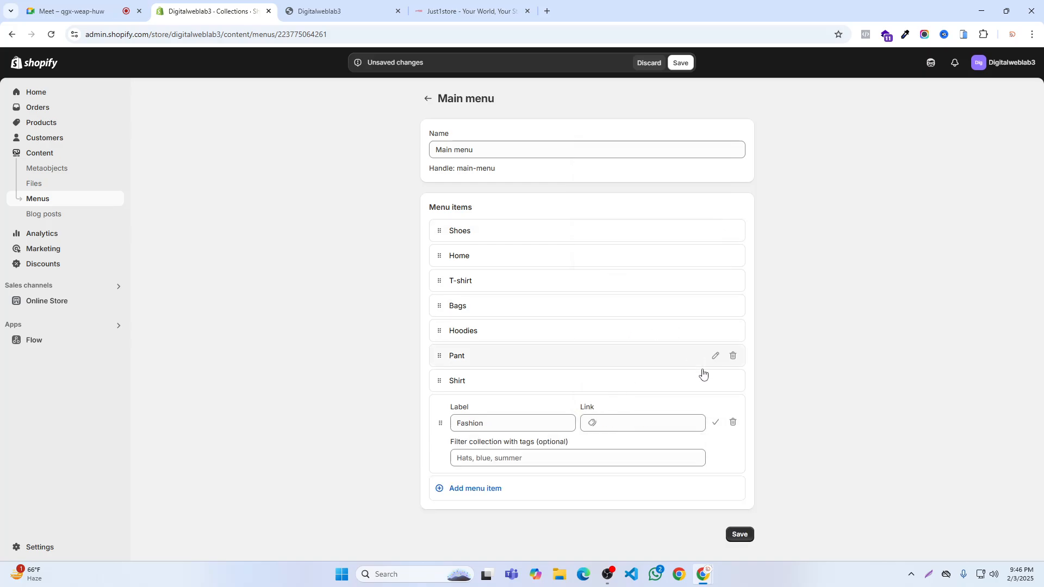
left_click(715, 421)
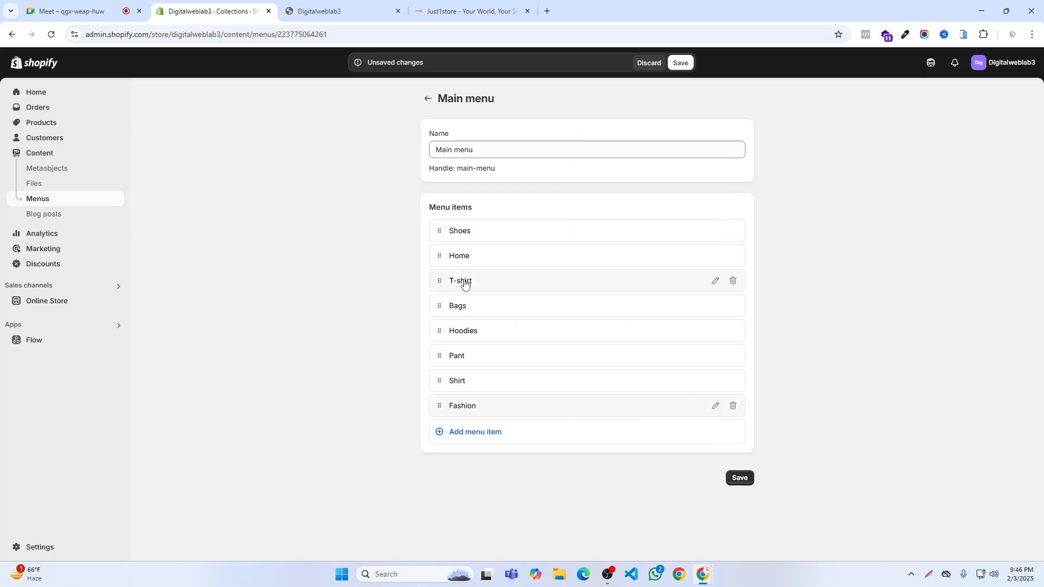
- Nest the T-shirt, Hoodies, Shirt and Pant items under Fashion in that order and save the menu
left_click_drag(440, 284, 514, 416)
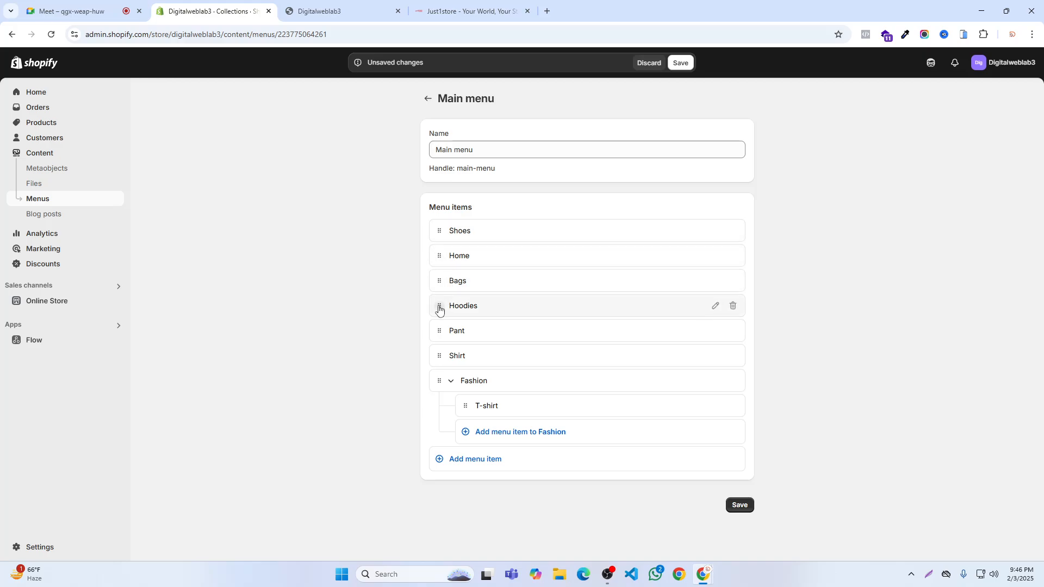
left_click_drag(439, 306, 467, 403)
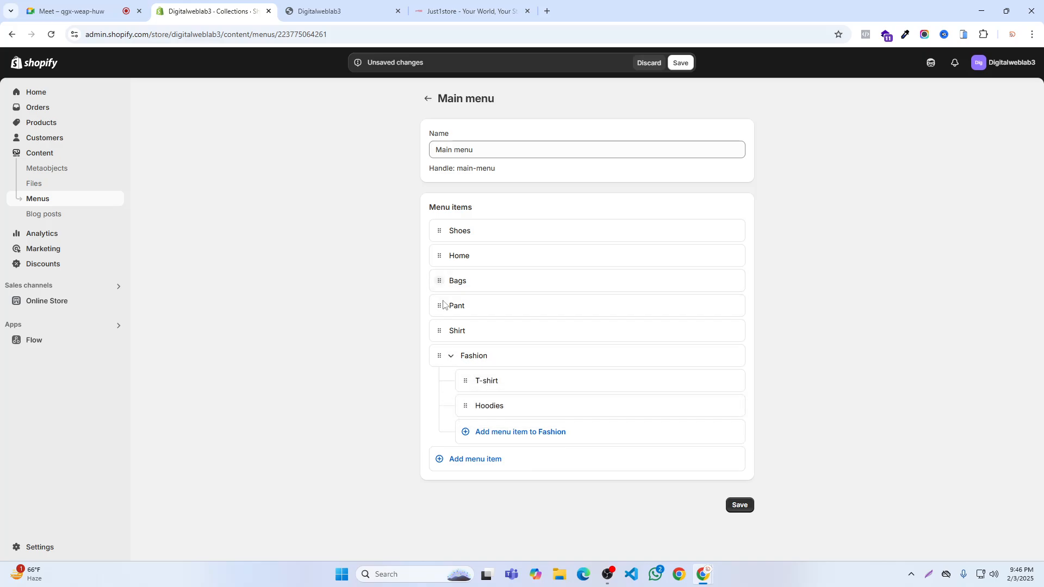
left_click_drag(439, 330, 462, 396)
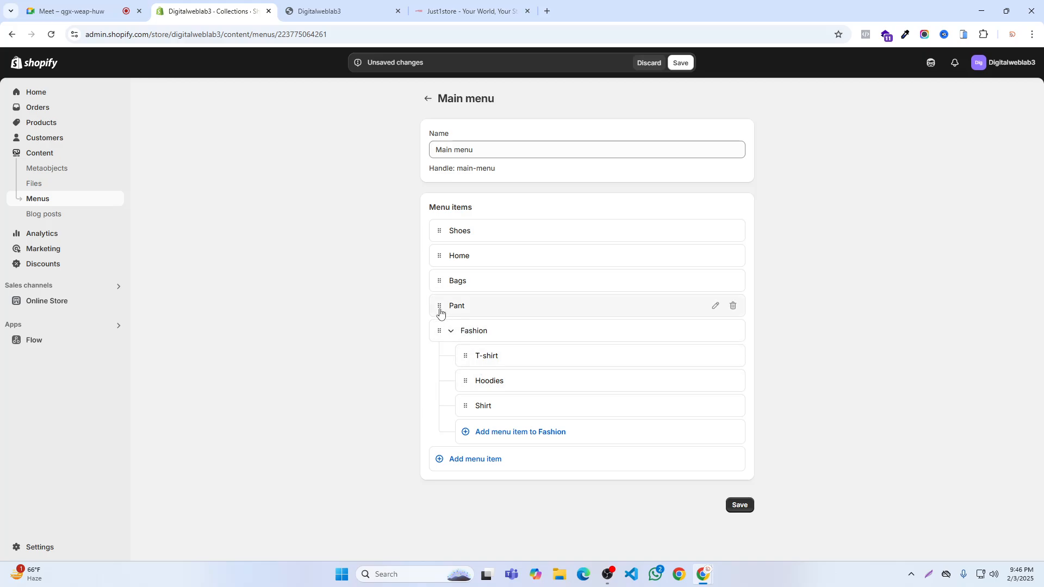
left_click_drag(441, 310, 474, 400)
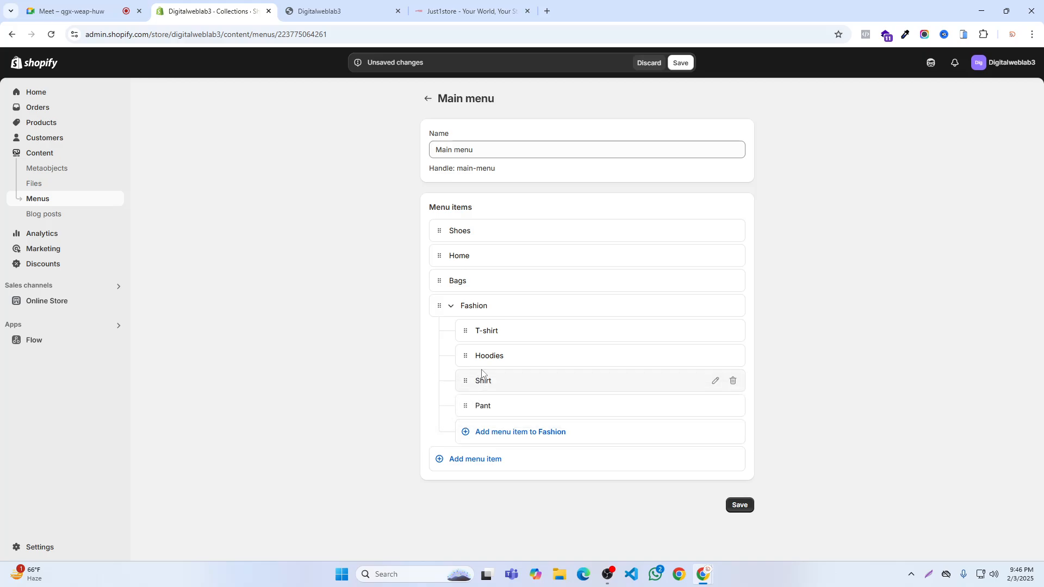
left_click(682, 64)
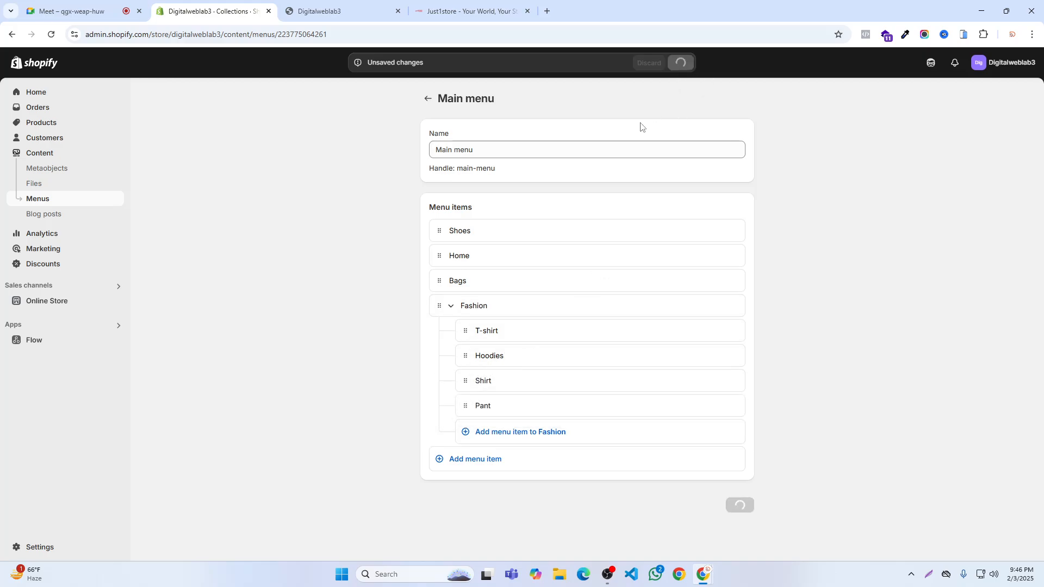
- Check the Fashion dropdown in the storefront header and compare it with Just1store's New Arrival dropdown
left_click(328, 8)
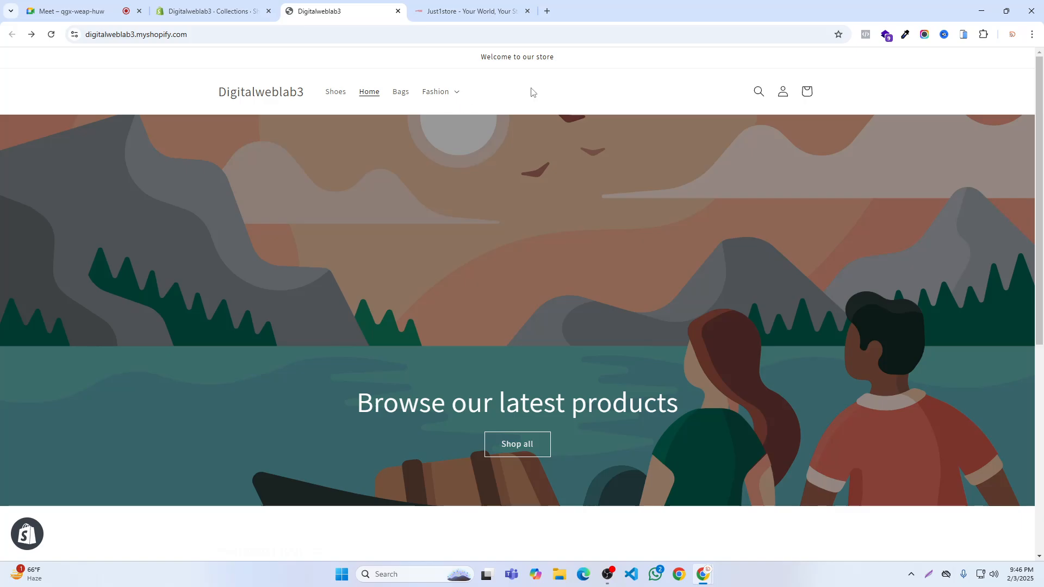
left_click(467, 11)
mouse_move(443, 97)
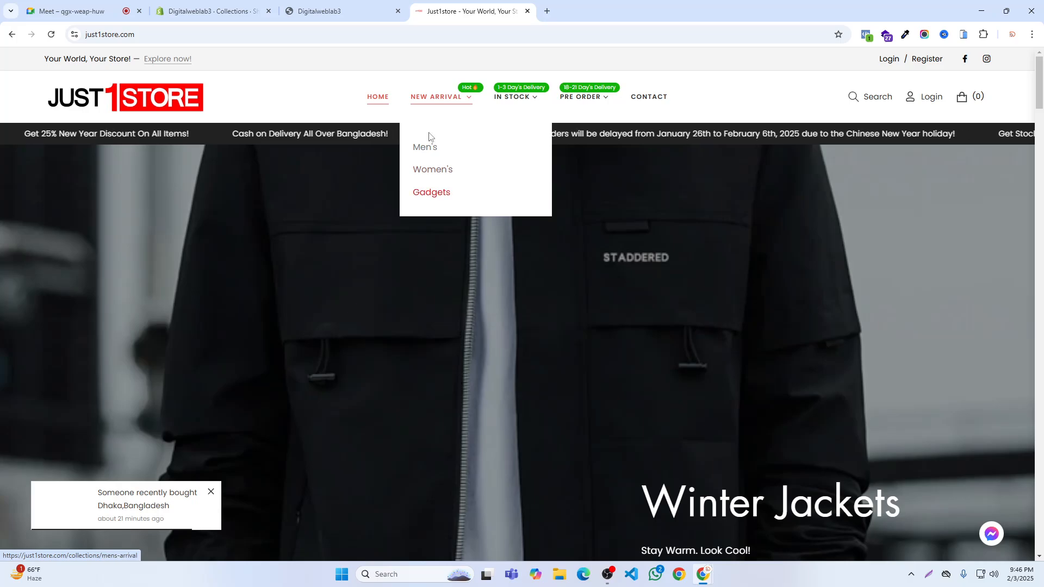
left_click(344, 7)
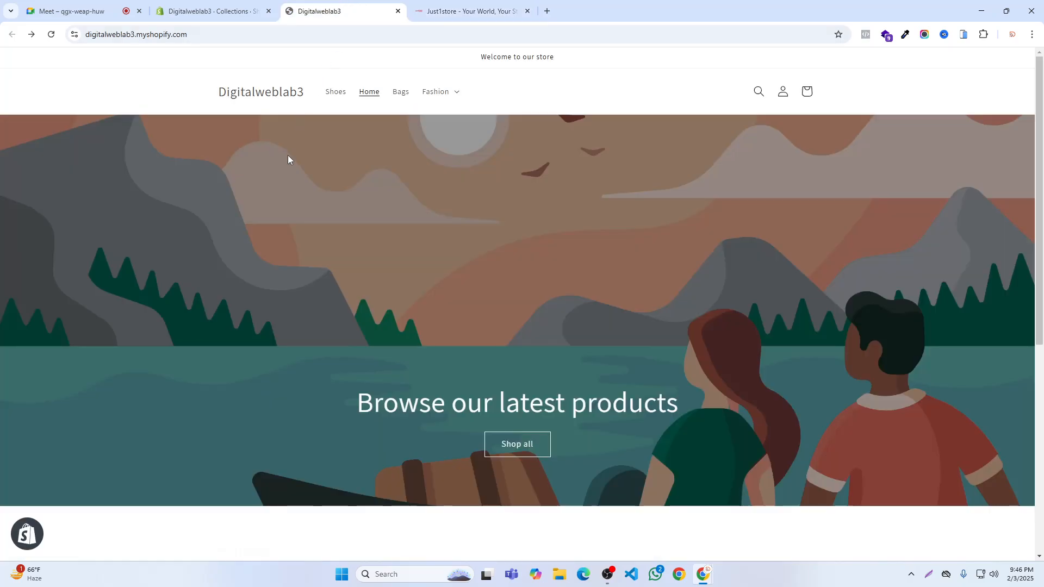
left_click(456, 97)
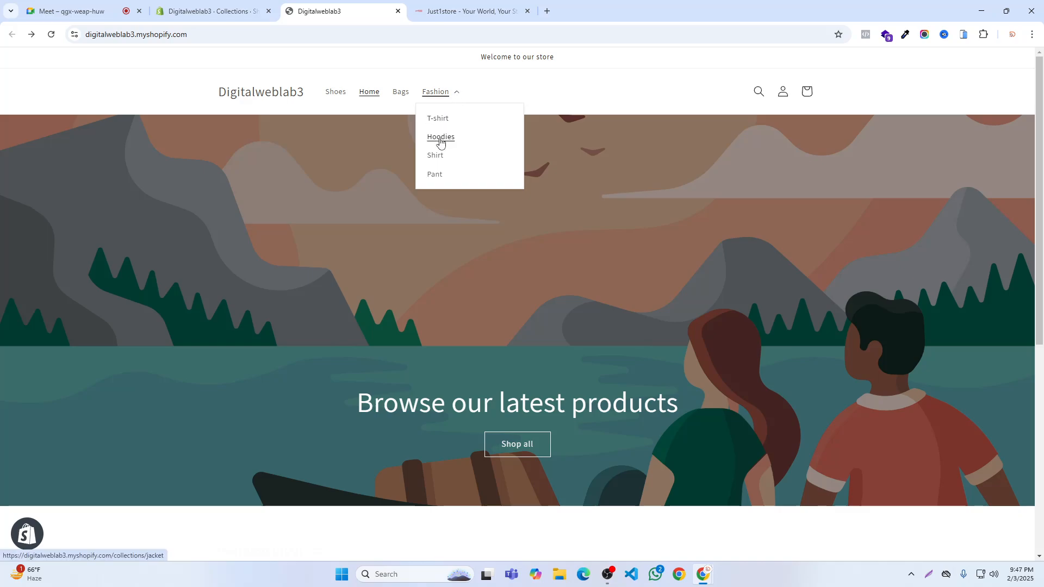
left_click(435, 94)
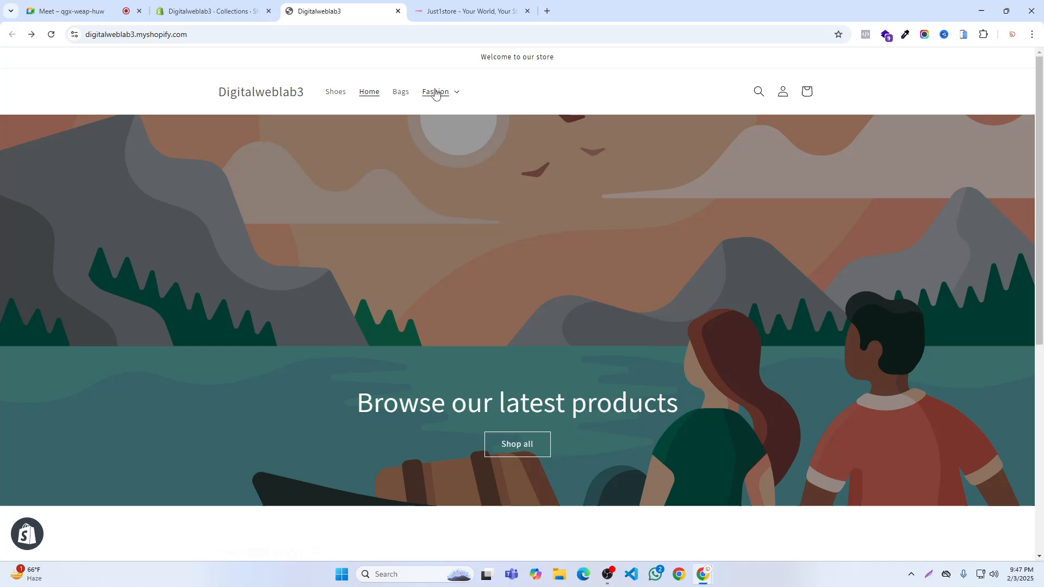
left_click(444, 90)
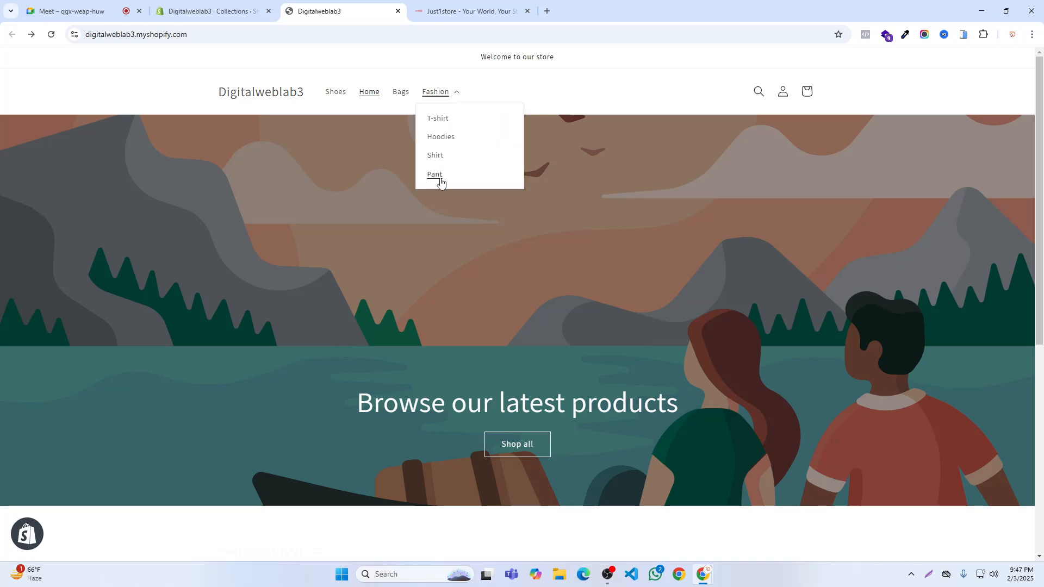
- Toggle the storefront's Fashion dropdown and look over Just1store's header navigation, including its In Stock item
left_click(449, 98)
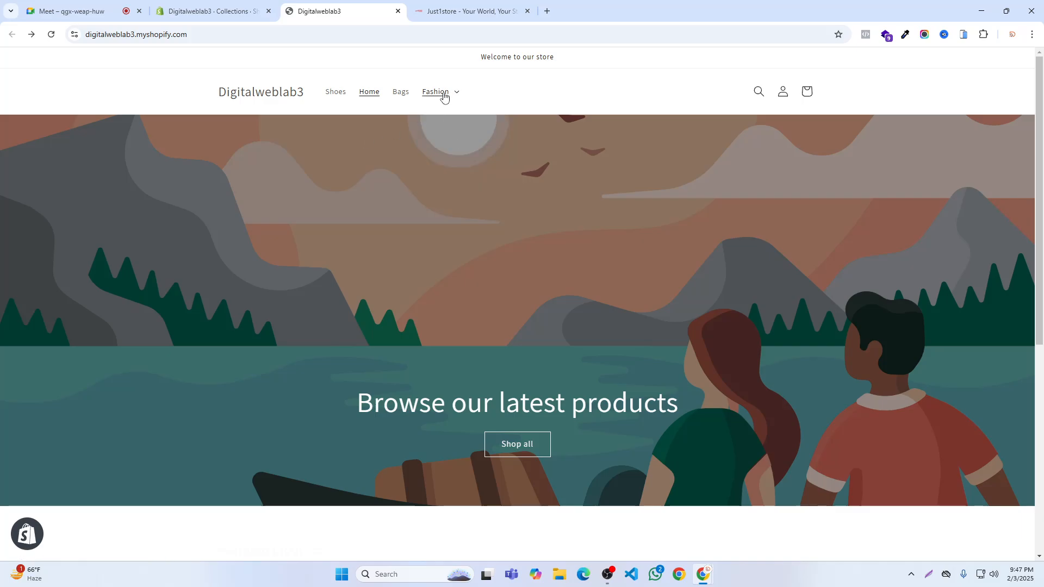
left_click(244, 11)
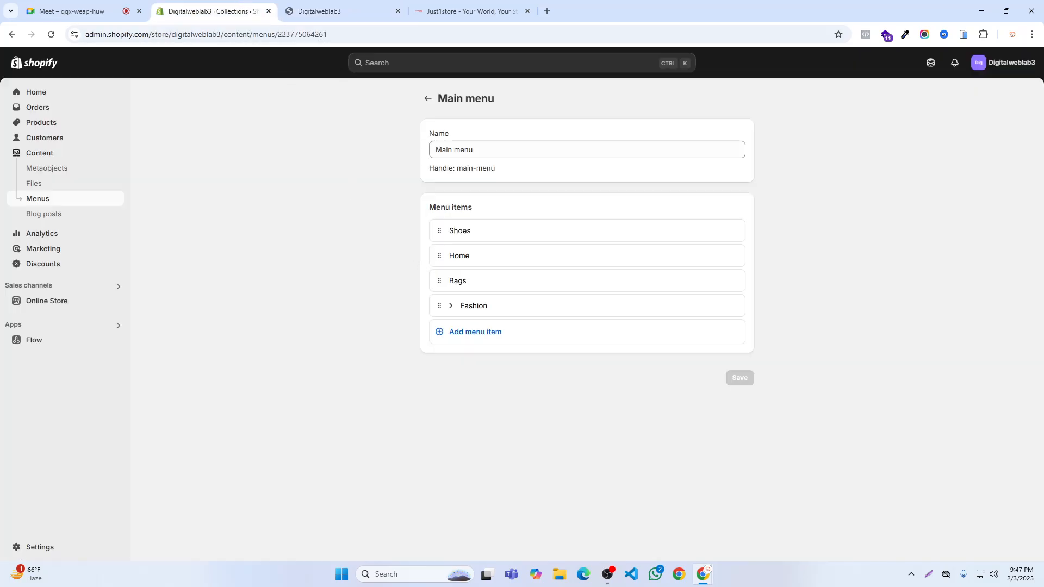
left_click(76, 10)
left_click(462, 6)
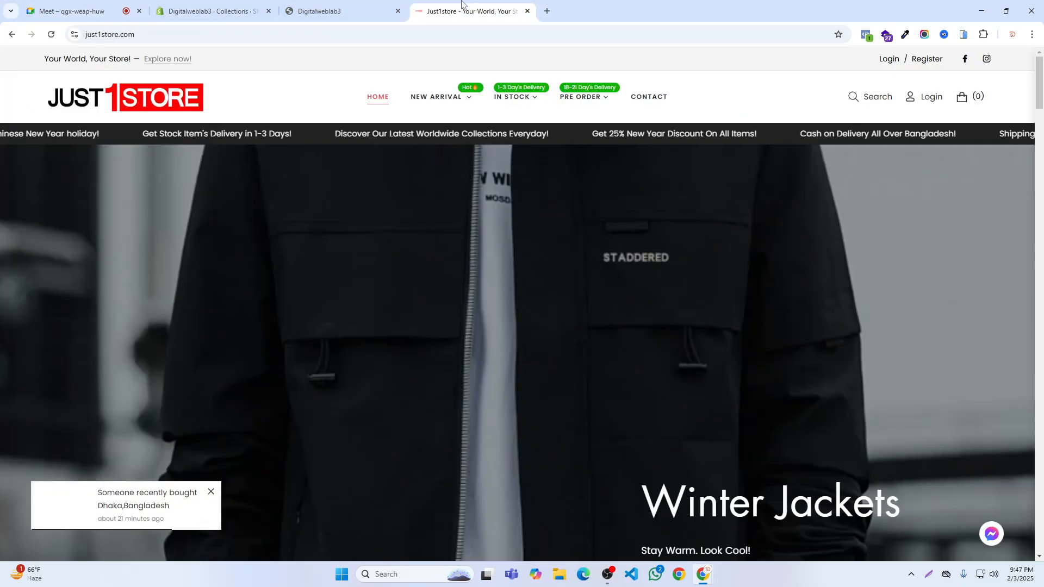
mouse_move(545, 92)
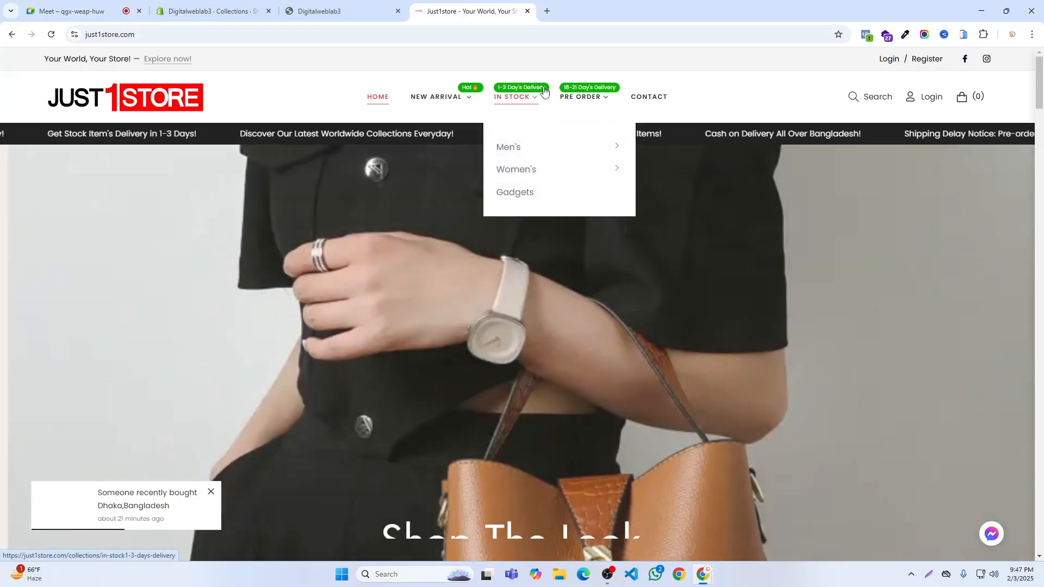
- Remove the Fashion item together with its nested items from the main menu in the store admin
left_click(241, 11)
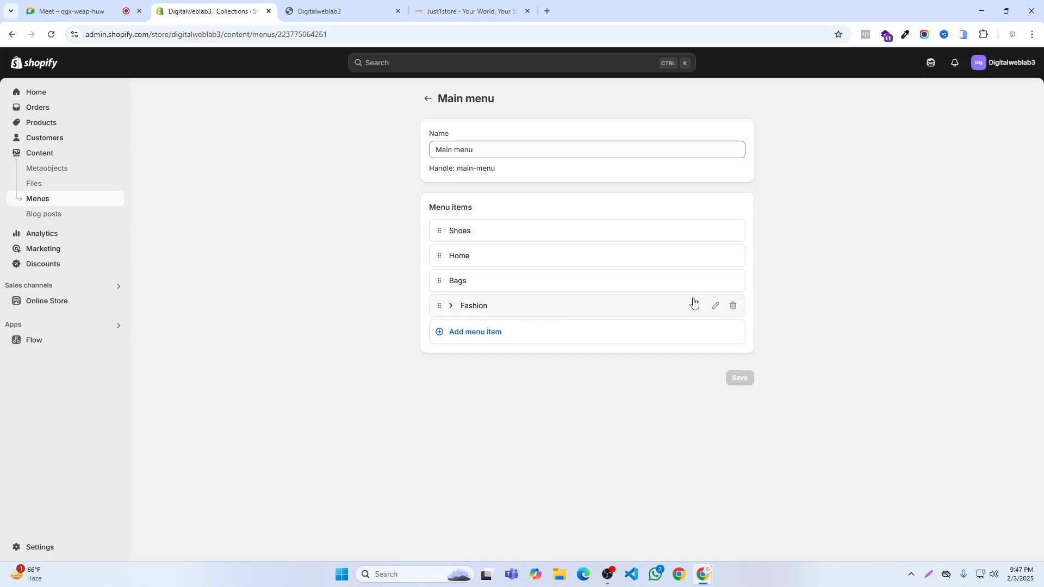
left_click(737, 310)
left_click(662, 333)
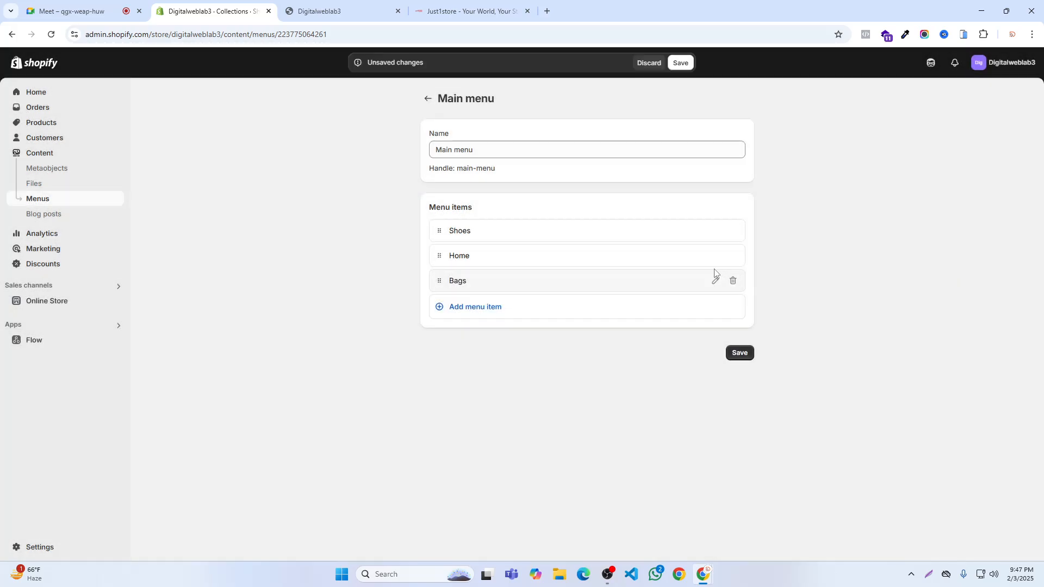
- Add a new Fashion item to the main menu, linked to the Fashion collection
left_click(461, 310)
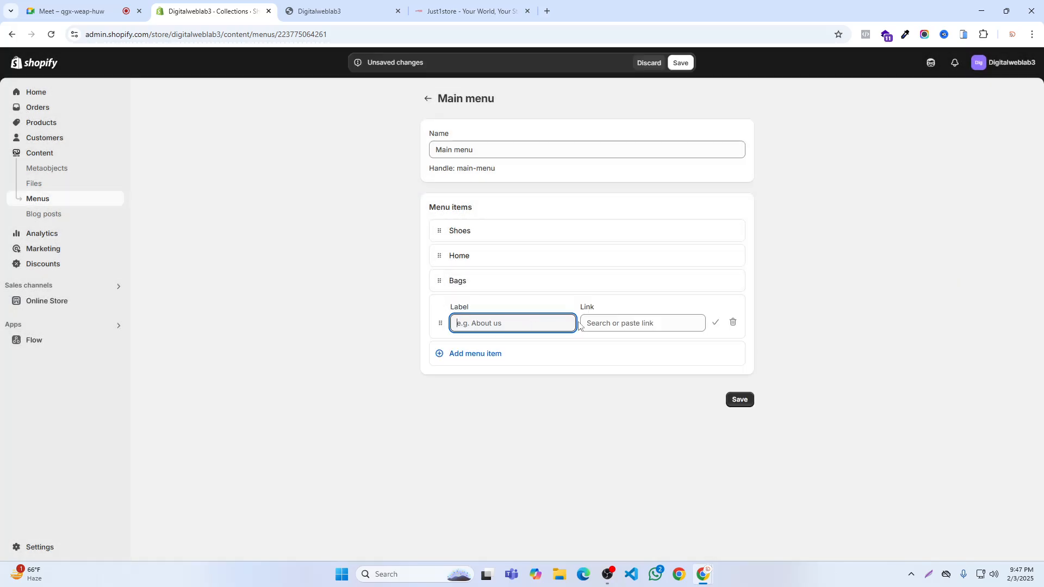
left_click(620, 322)
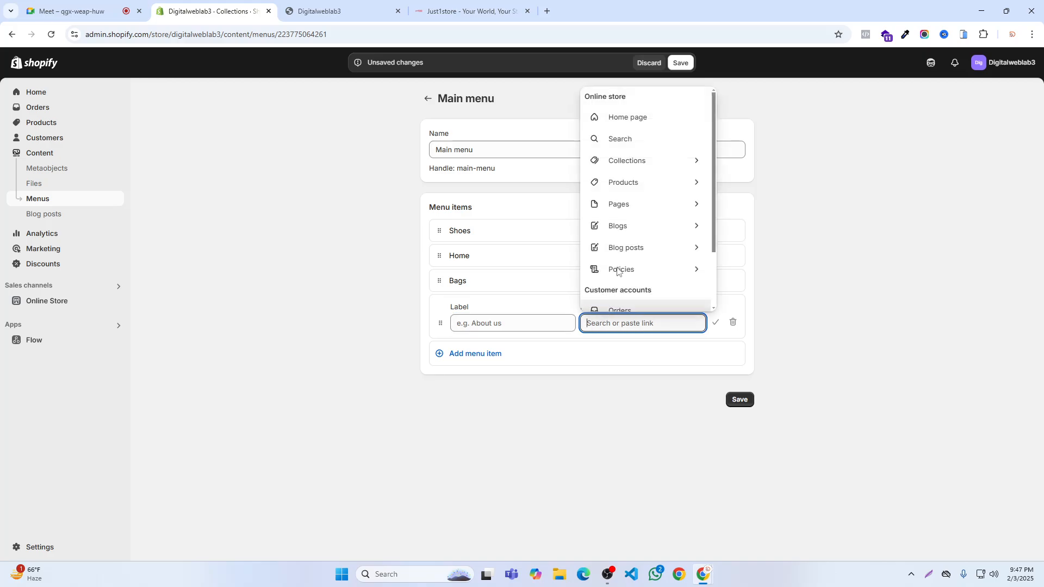
left_click(624, 161)
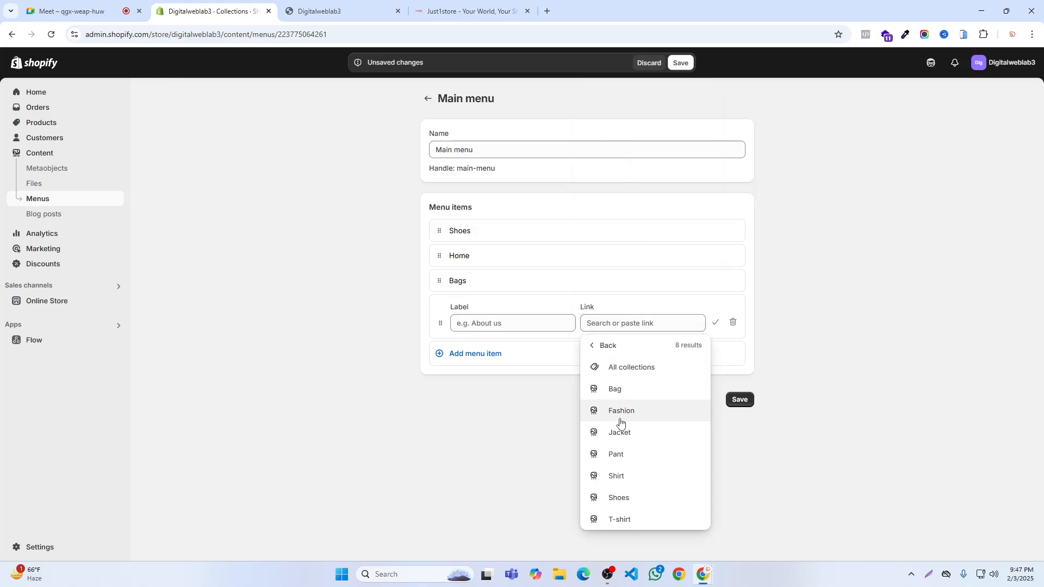
left_click(622, 414)
left_click(716, 323)
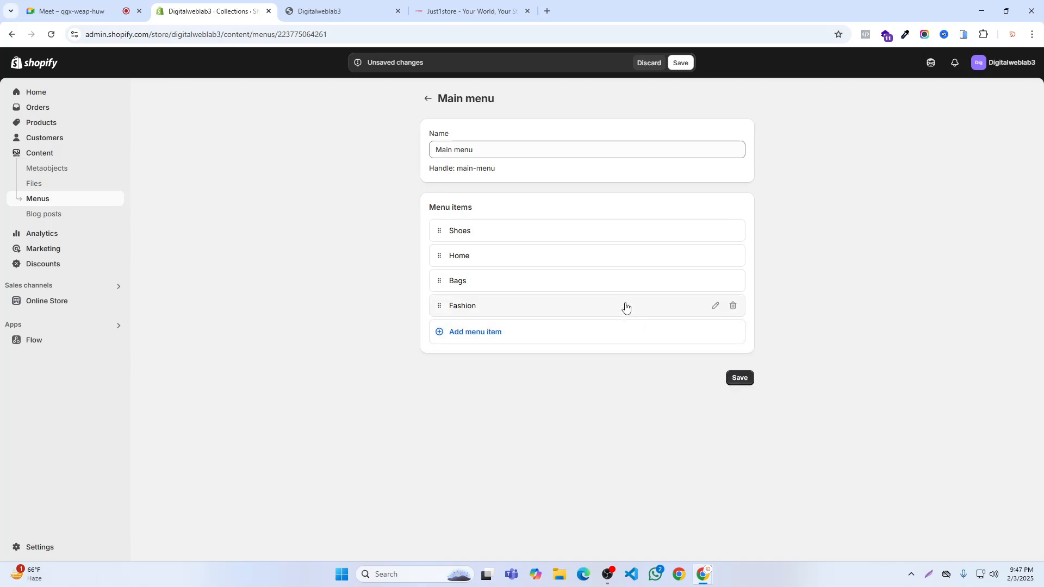
- Add a top-level Jacket item linked to the Jacket collection and save the main menu
left_click(478, 336)
left_click(613, 351)
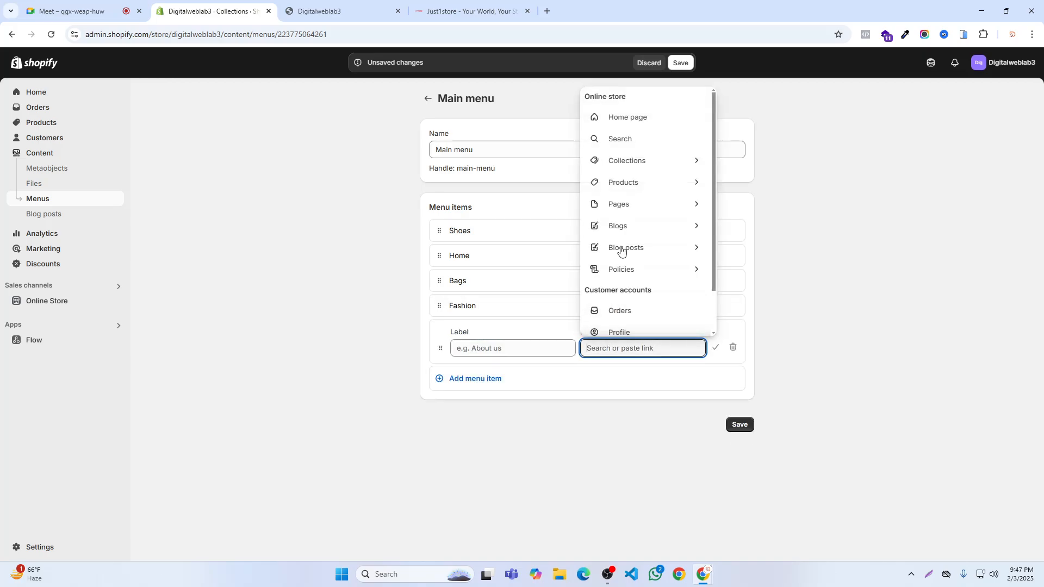
left_click(621, 161)
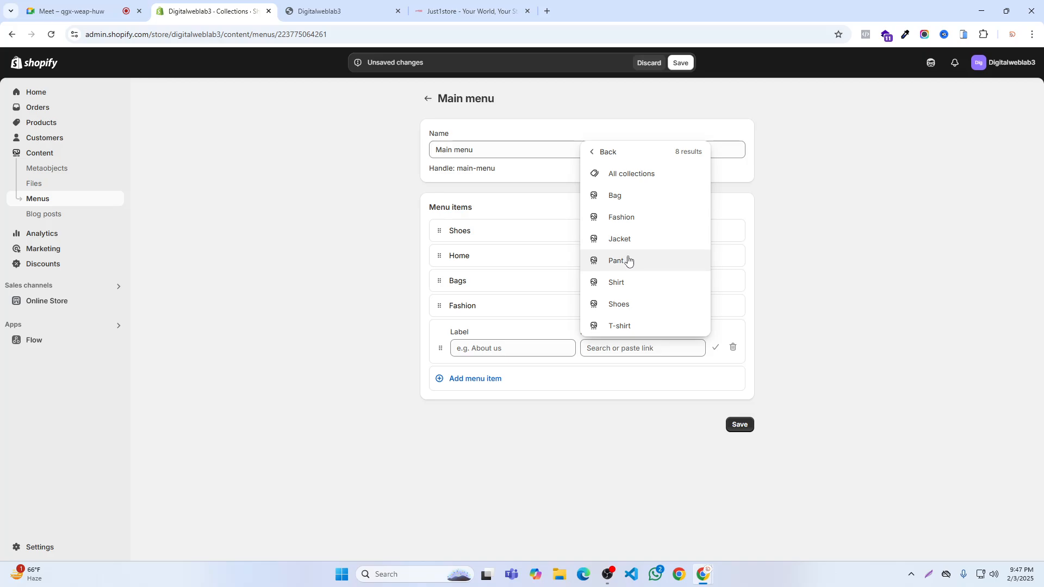
left_click(621, 241)
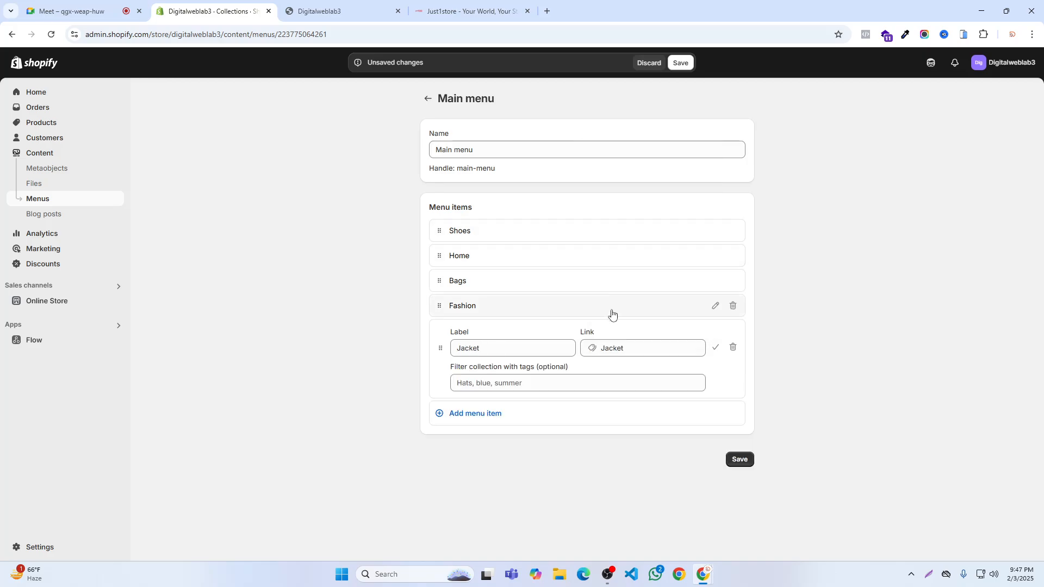
left_click(716, 347)
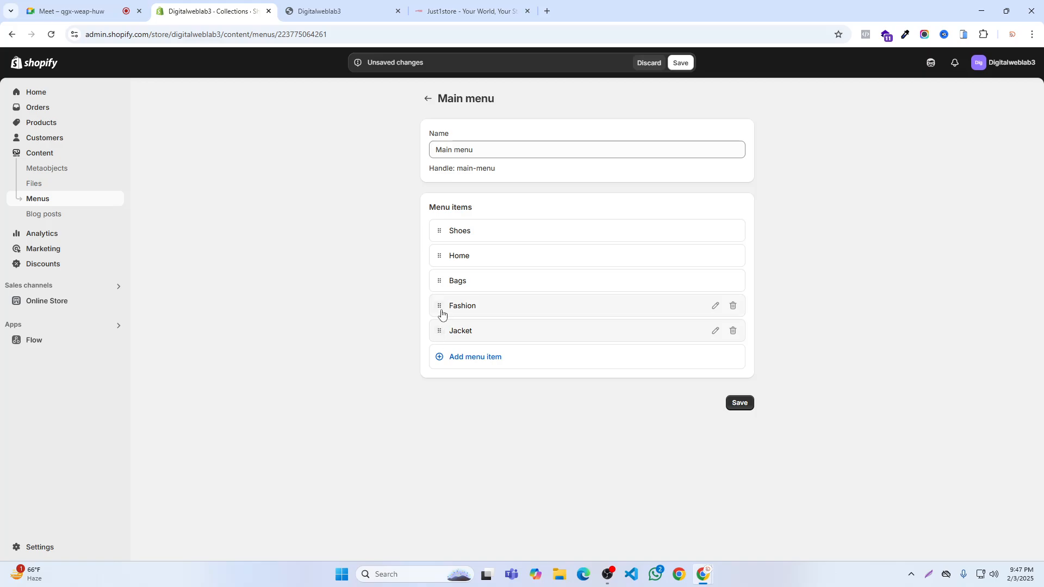
left_click(681, 64)
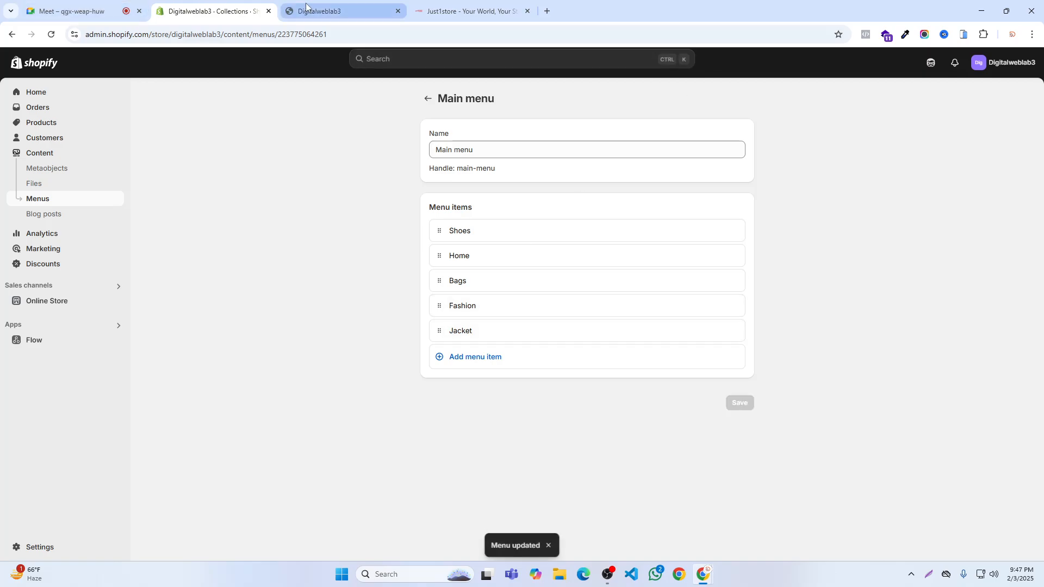
- Check the storefront header for the Jacket item, and nest Jacket under Fashion in the admin's main menu and save
left_click(327, 11)
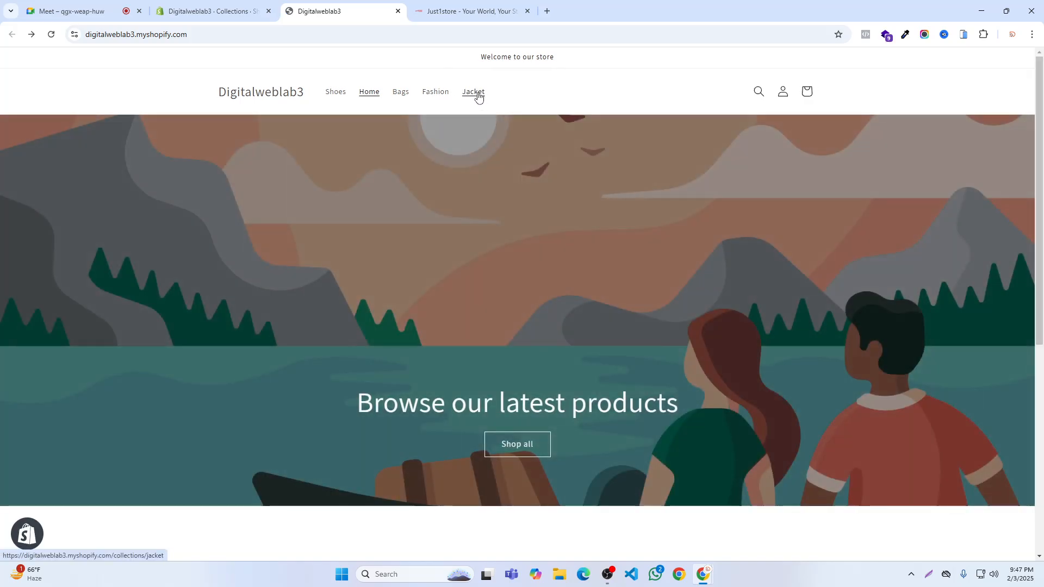
left_click(212, 11)
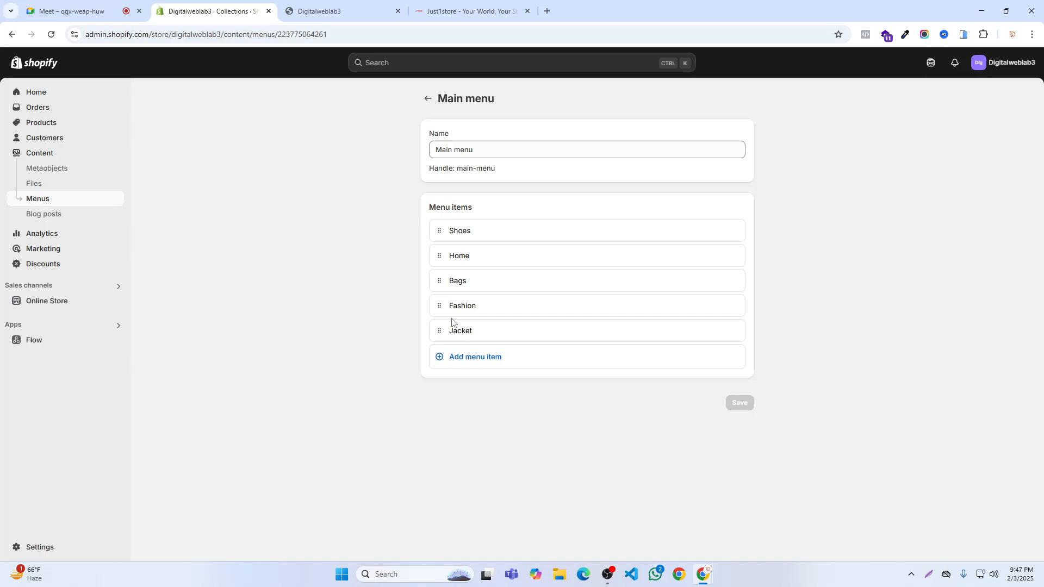
left_click_drag(438, 333, 461, 329)
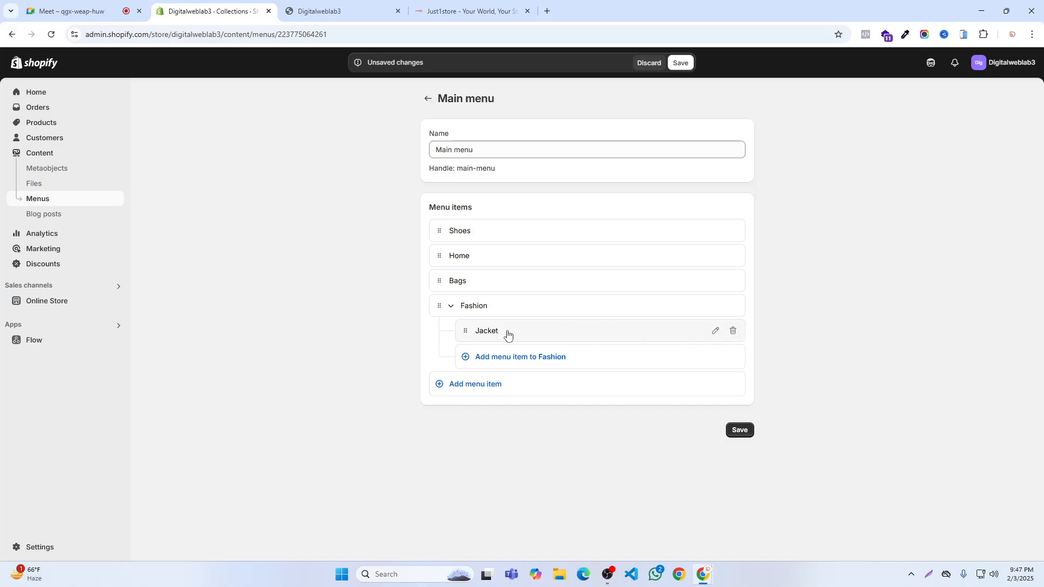
left_click(737, 336)
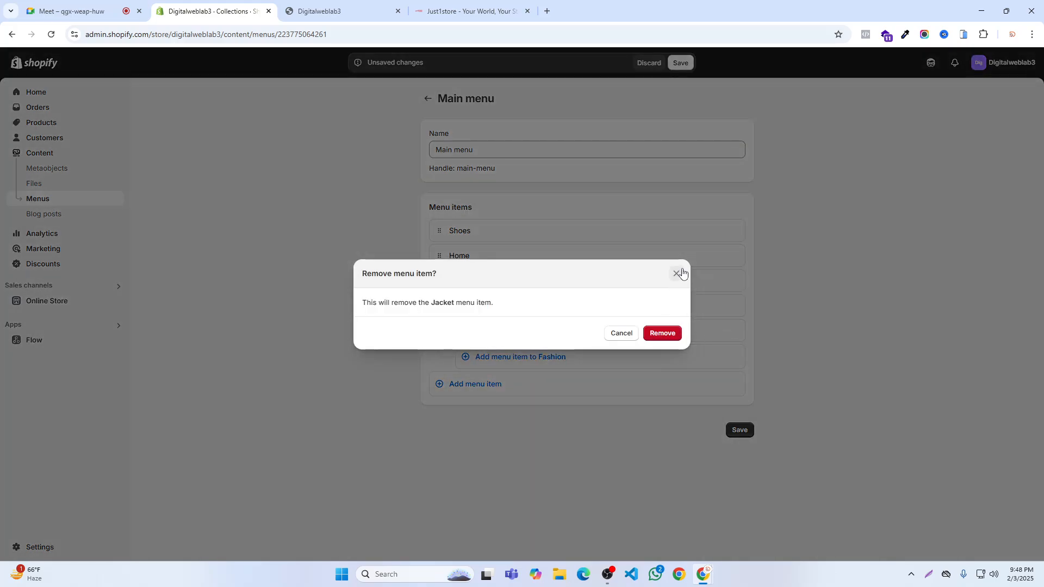
left_click(676, 273)
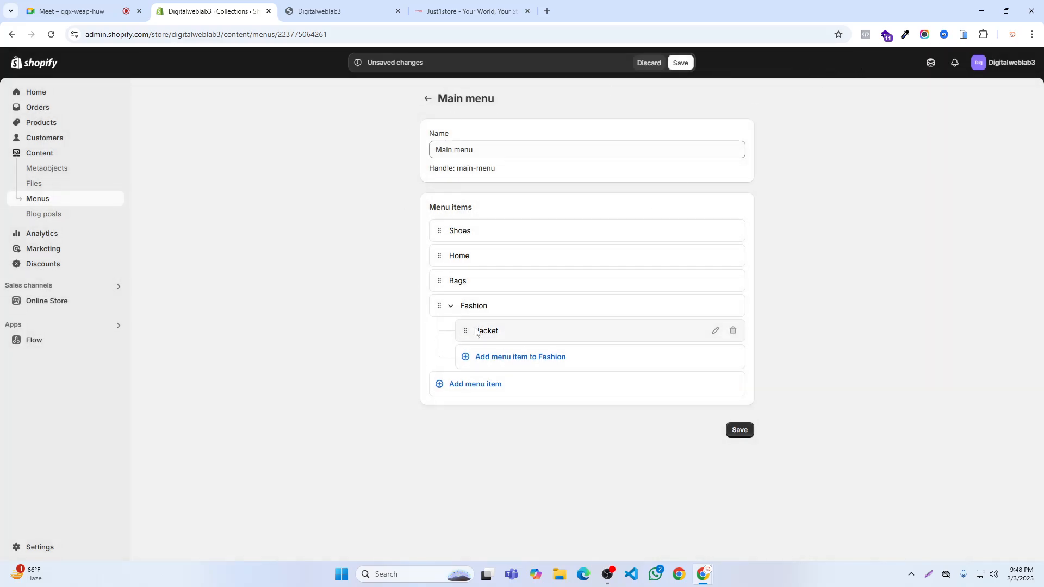
mouse_move(465, 335)
left_mouse_down()
mouse_move(417, 334)
mouse_move(480, 332)
left_mouse_up()
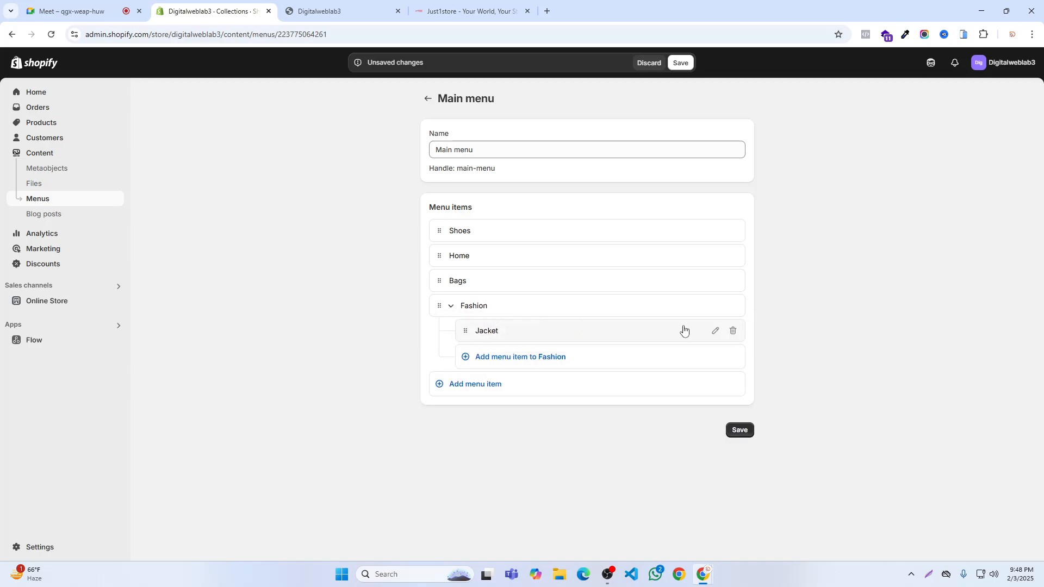
left_click(681, 63)
- Reload the storefront and check the Fashion dropdown in its header for the nested Jacket item
left_click(345, 9)
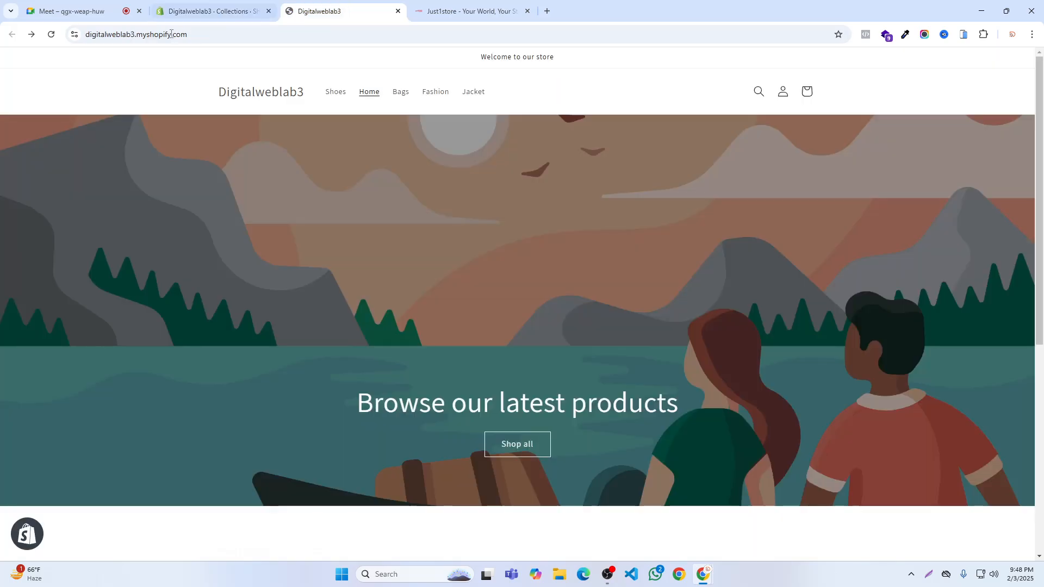
left_click(50, 36)
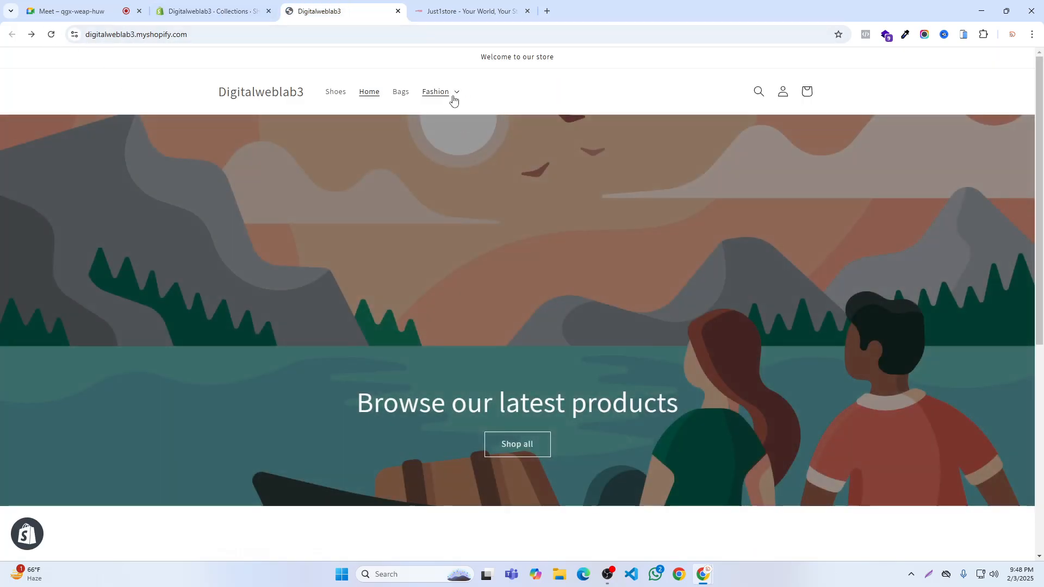
left_click(453, 95)
- In the admin's main menu, nest Bags under Fashion below Jacket, add a Pant sub-item linked to the Pant collection and save
left_click(212, 11)
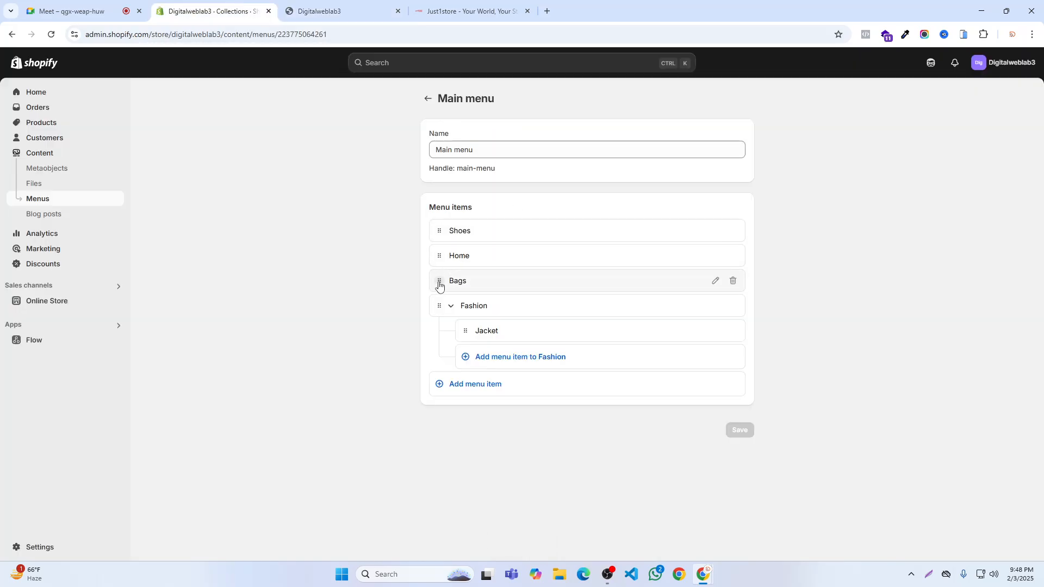
left_click_drag(440, 282, 474, 310)
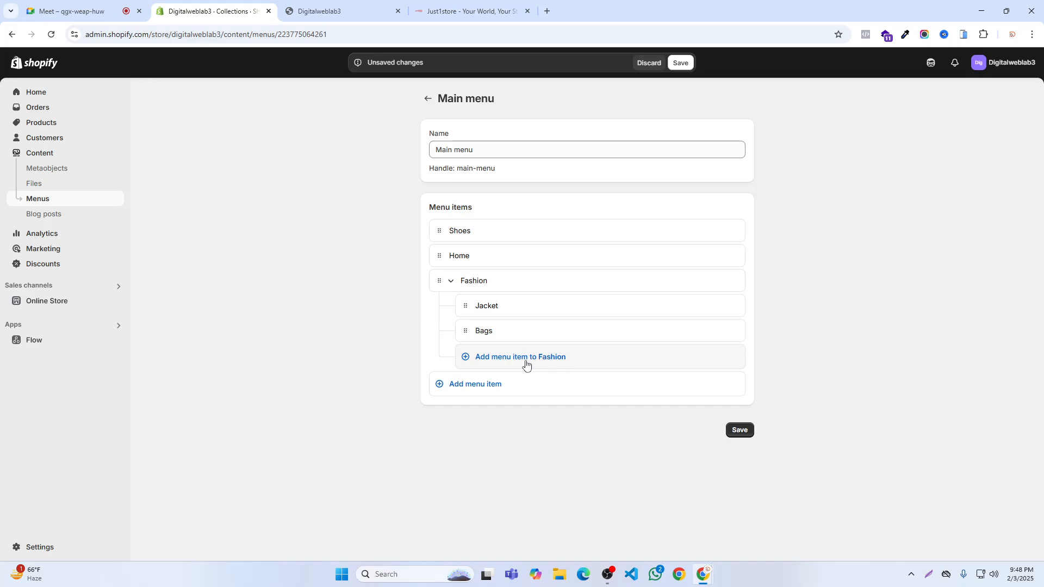
left_click(493, 357)
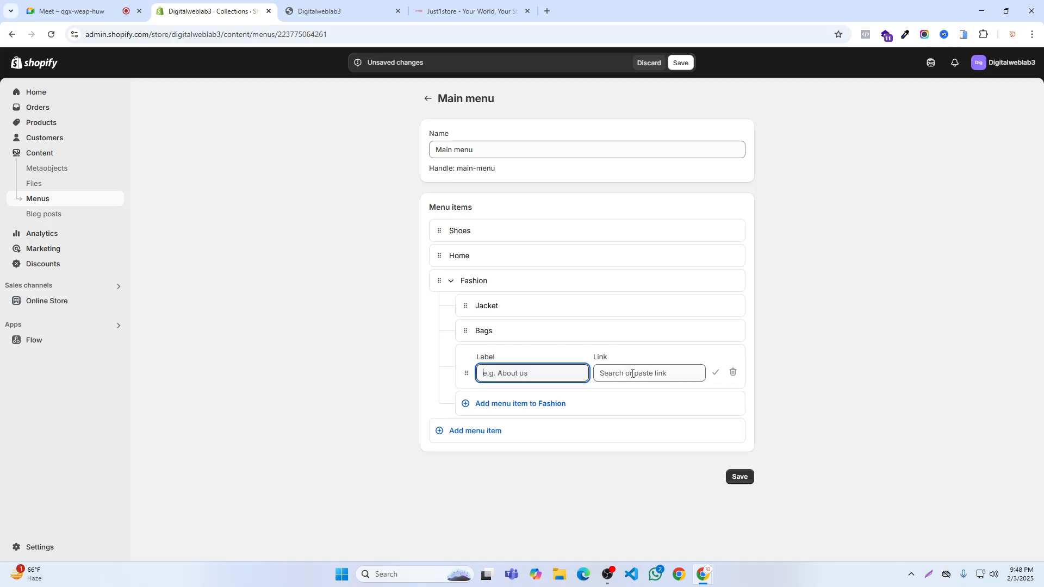
left_click(647, 373)
left_click(634, 182)
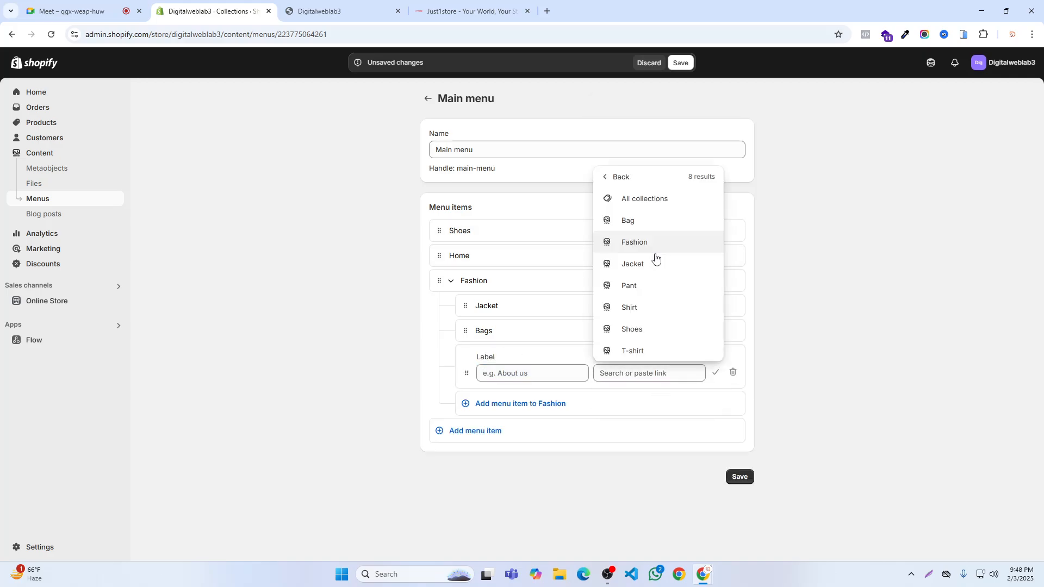
left_click(645, 285)
left_click(715, 373)
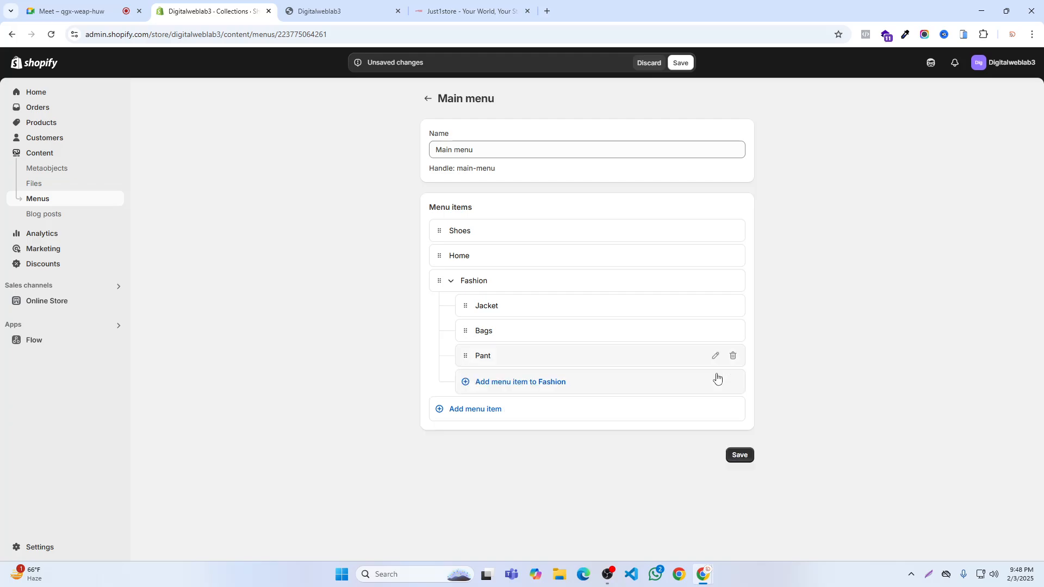
left_click(679, 63)
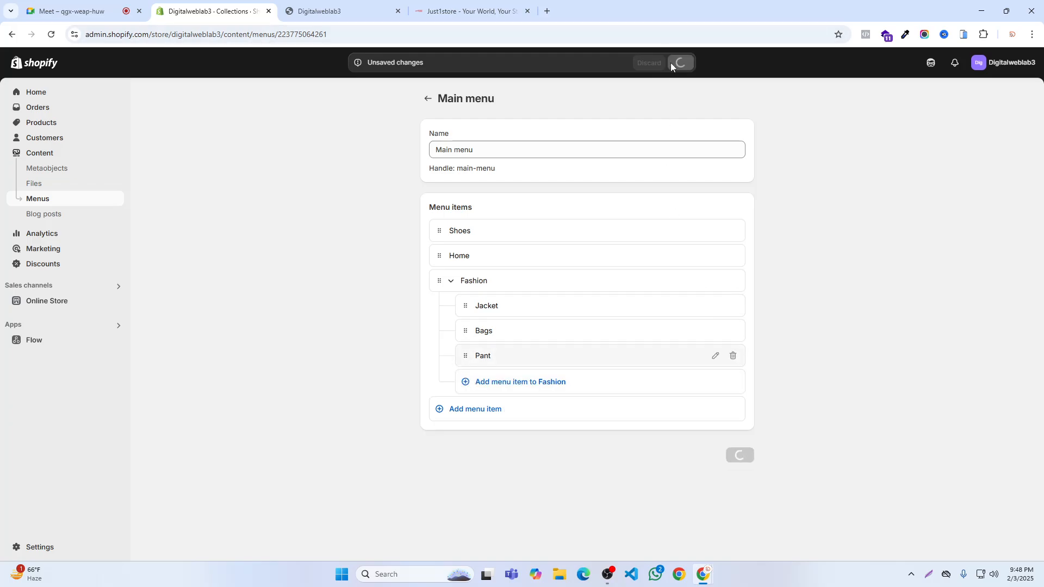
- Refresh the storefront and open the Fashion dropdown to check its Jacket, Bags and Pant entries
left_click(326, 11)
left_click(51, 36)
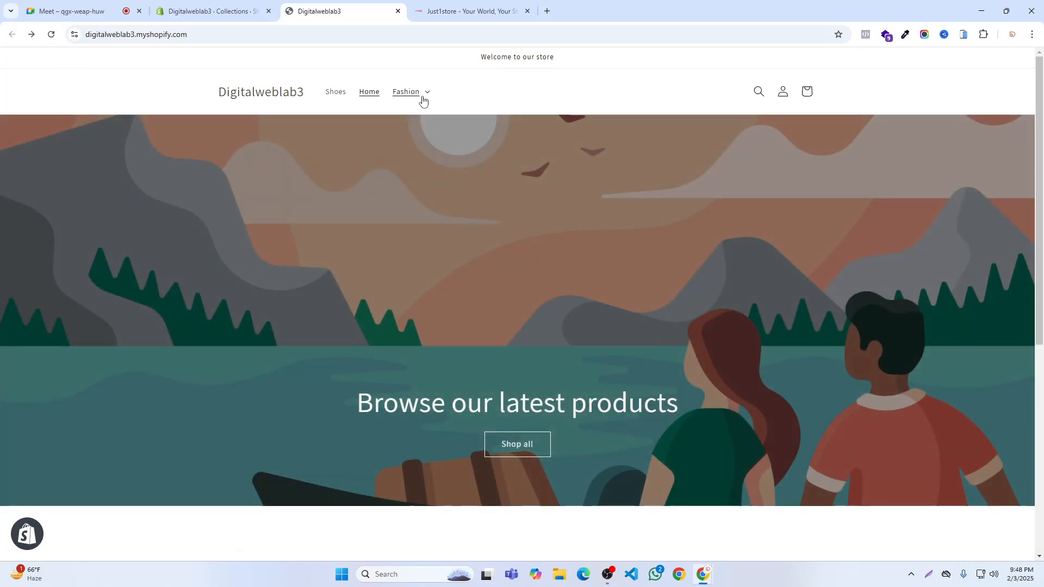
left_click(423, 101)
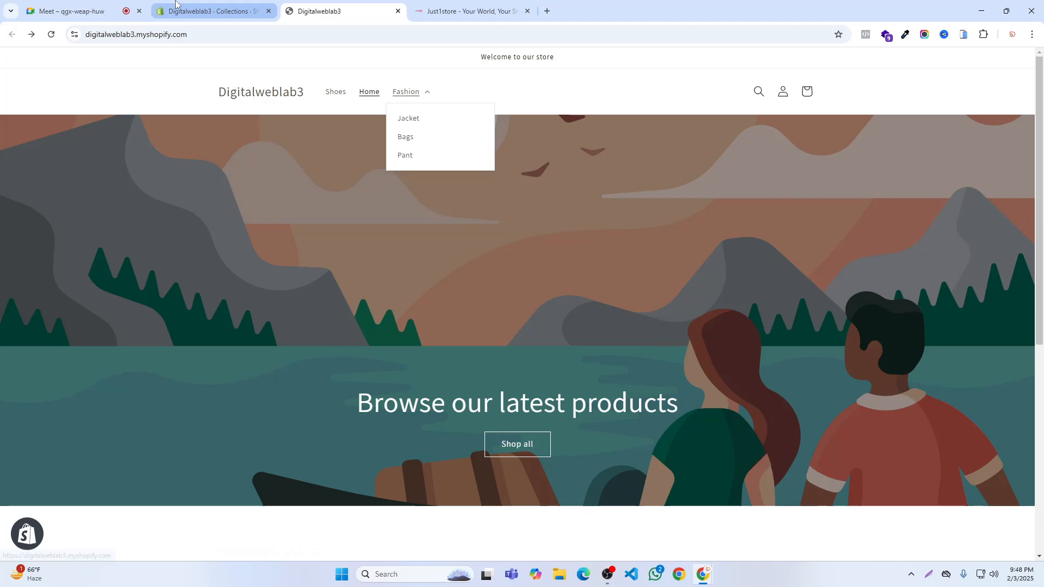
- Add a T-shirt sub-item linked to the T-shirt collection under Fashion in the admin's main menu
left_click(211, 11)
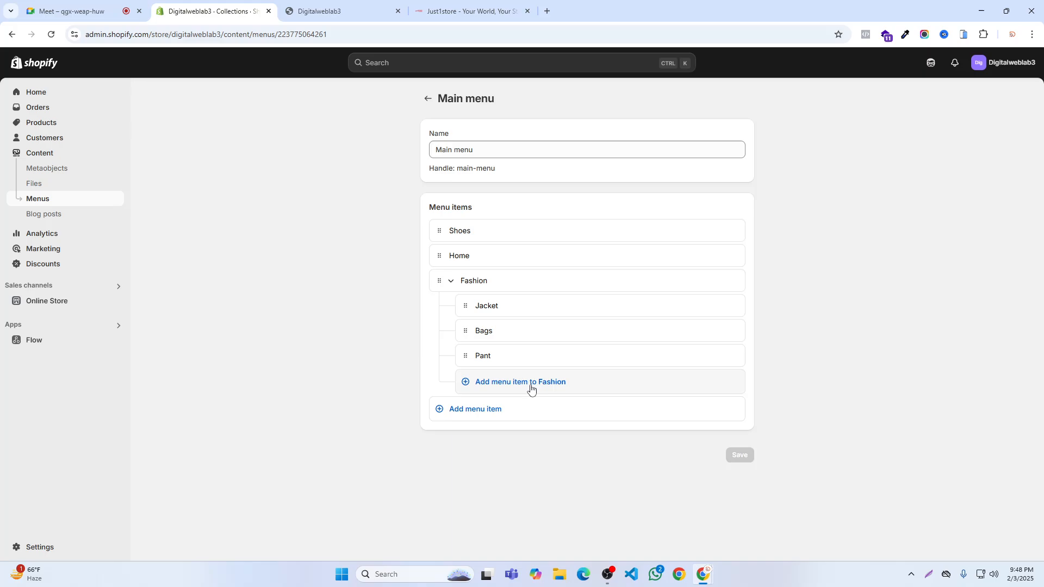
left_click(493, 383)
left_click(598, 398)
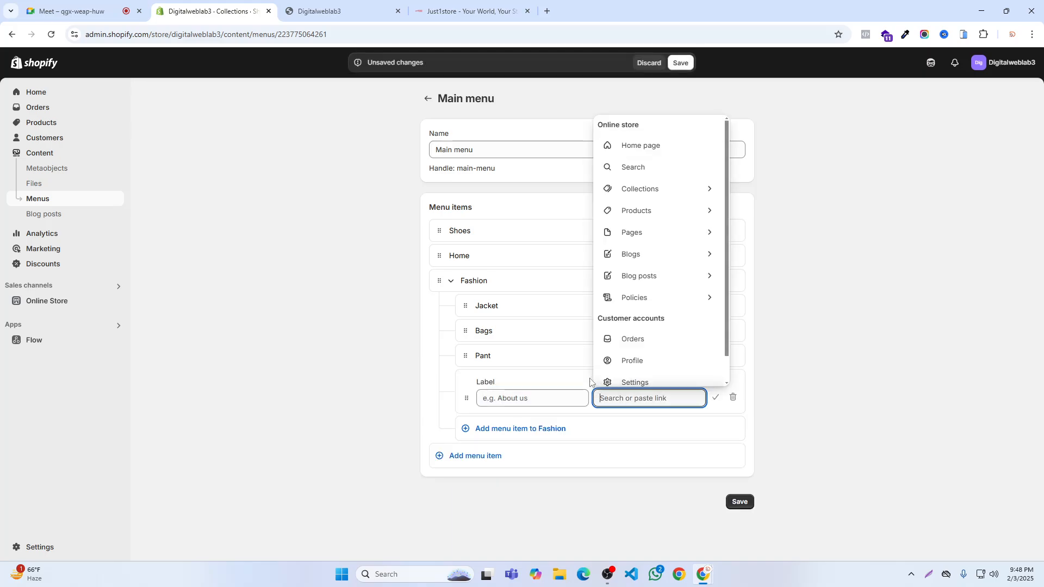
left_click(619, 190)
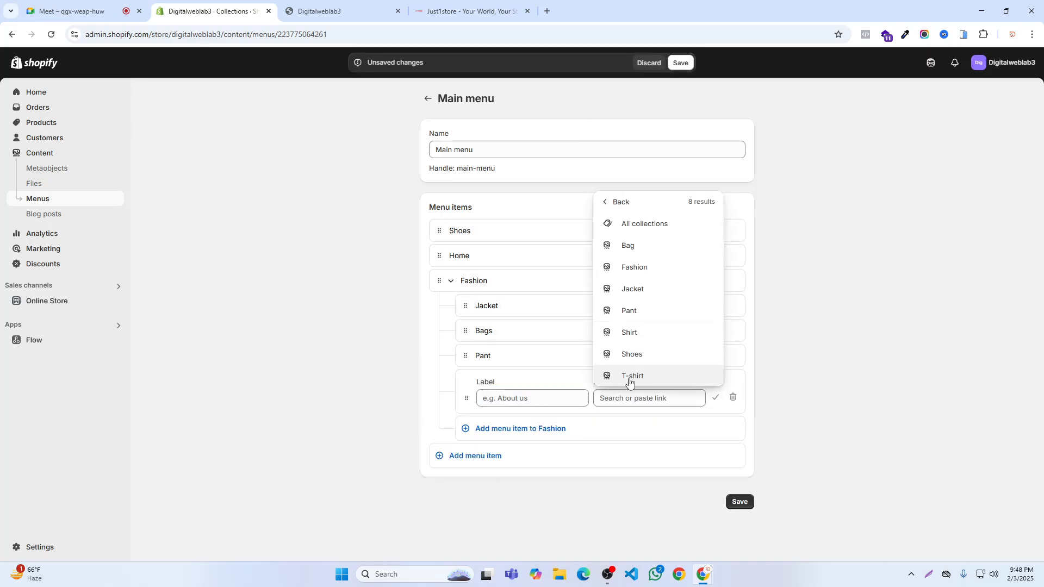
left_click(626, 375)
left_click(714, 398)
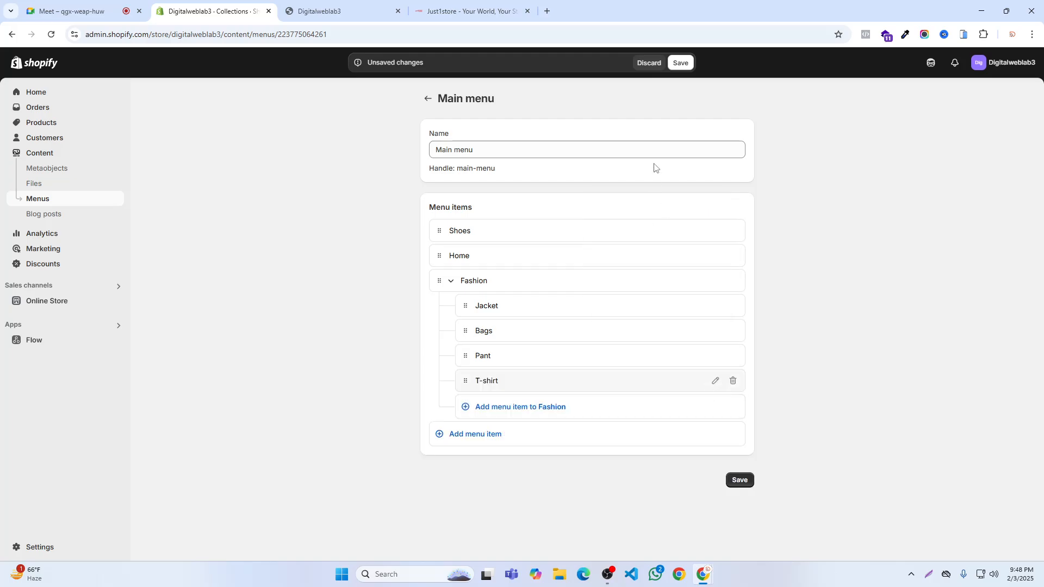
- Save the main menu and reload the storefront to check the header
left_click(680, 63)
left_click(326, 11)
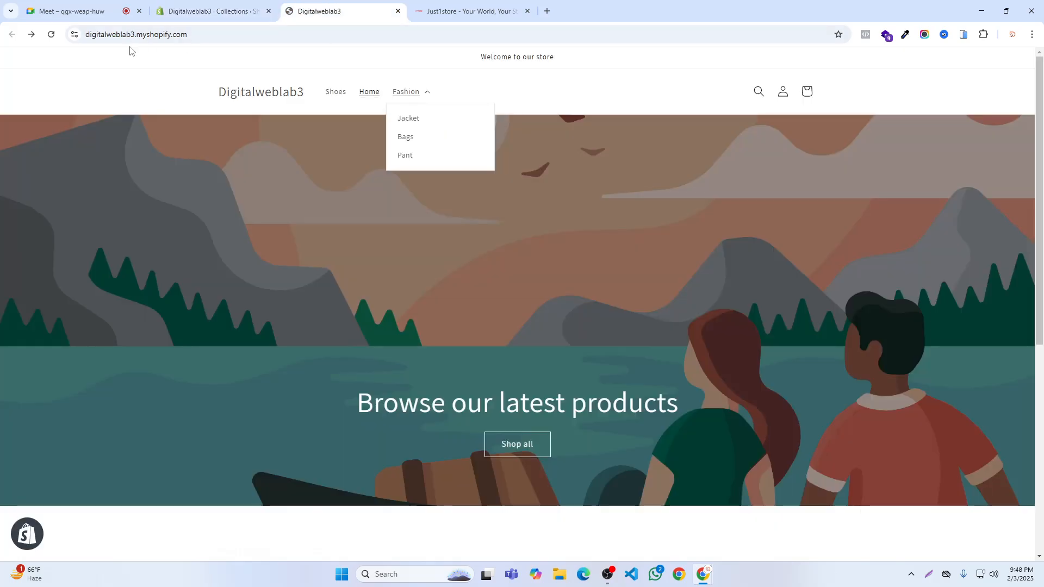
left_click(50, 36)
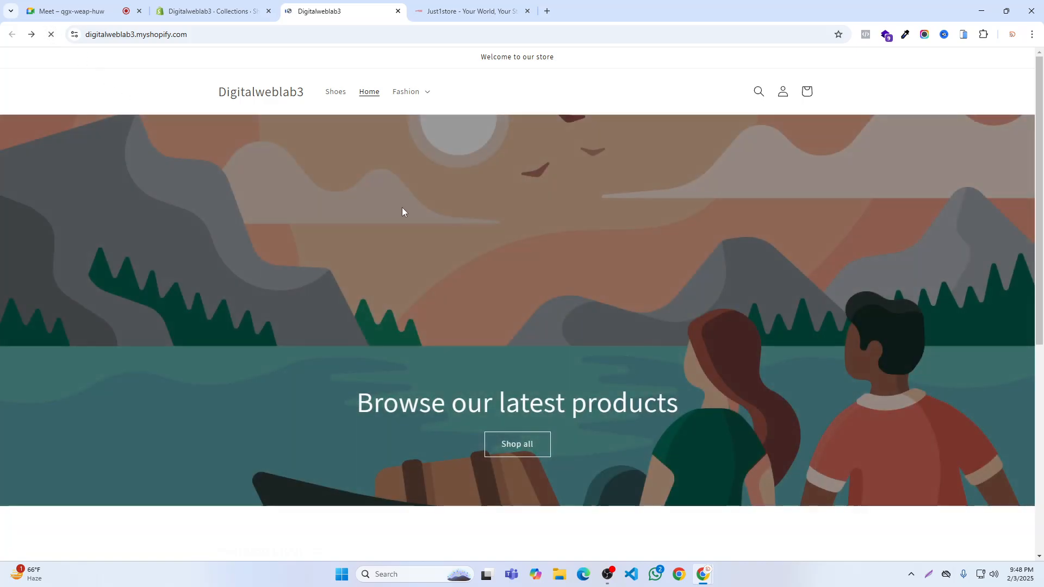
- Move Bags out of Fashion to the top level above Fashion in the admin's main menu, save and view the storefront header
left_click(212, 11)
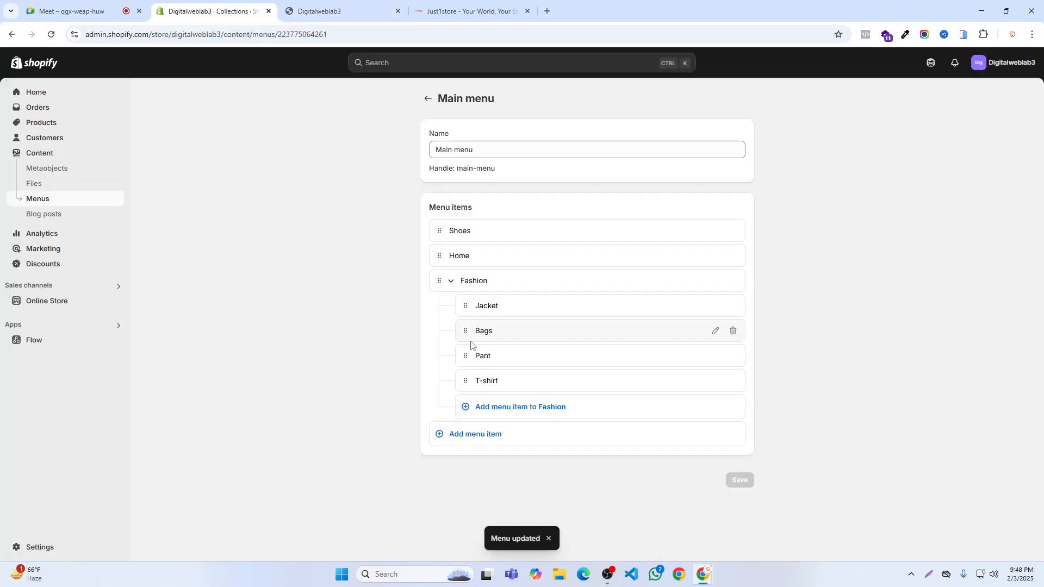
left_click_drag(467, 335, 431, 288)
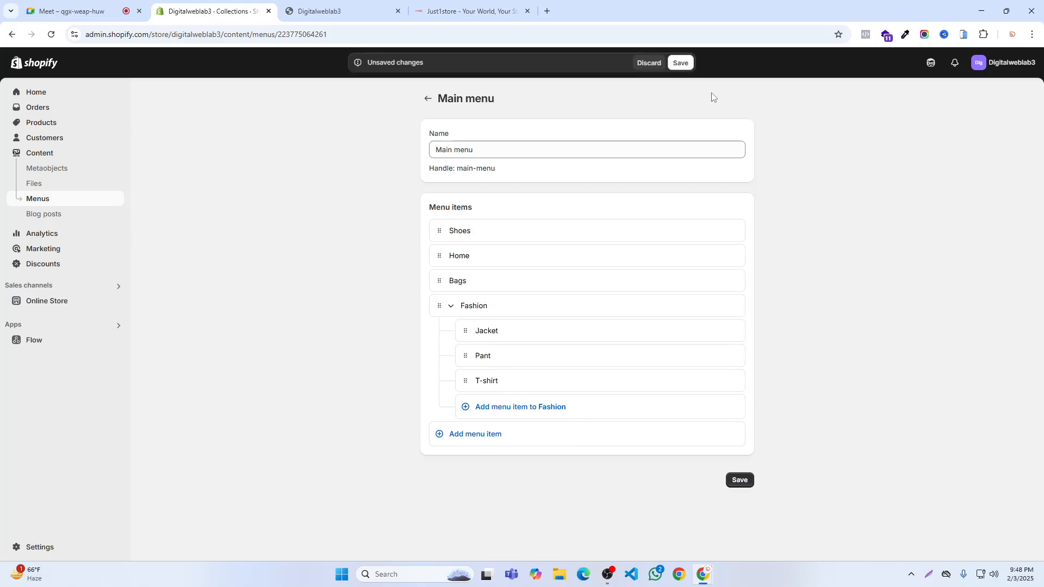
left_click(680, 63)
left_click(331, 11)
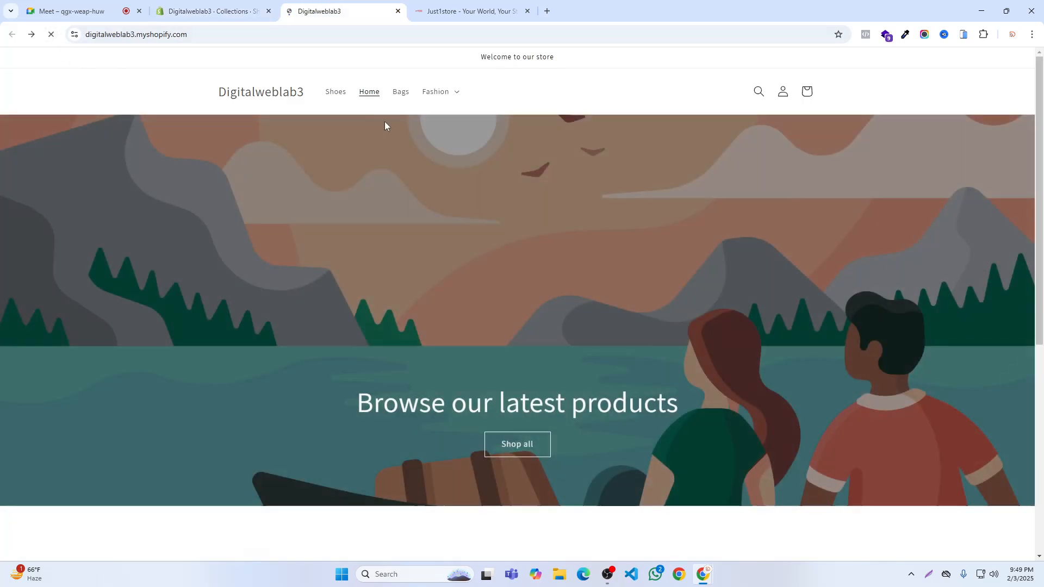
- Remove the Pant sub-item from Fashion in the admin's main menu
left_click(209, 11)
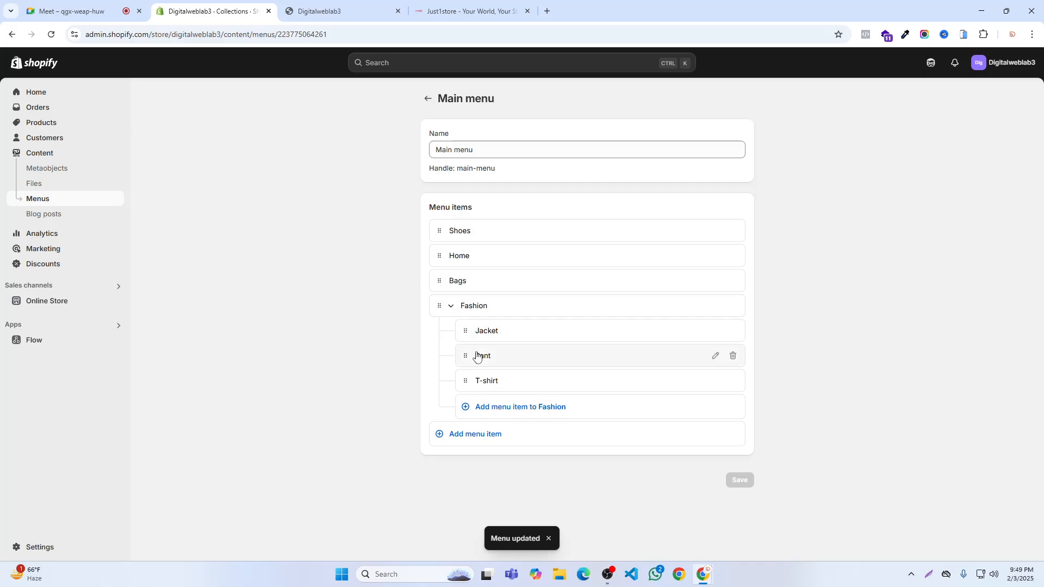
left_click(733, 356)
left_click(670, 333)
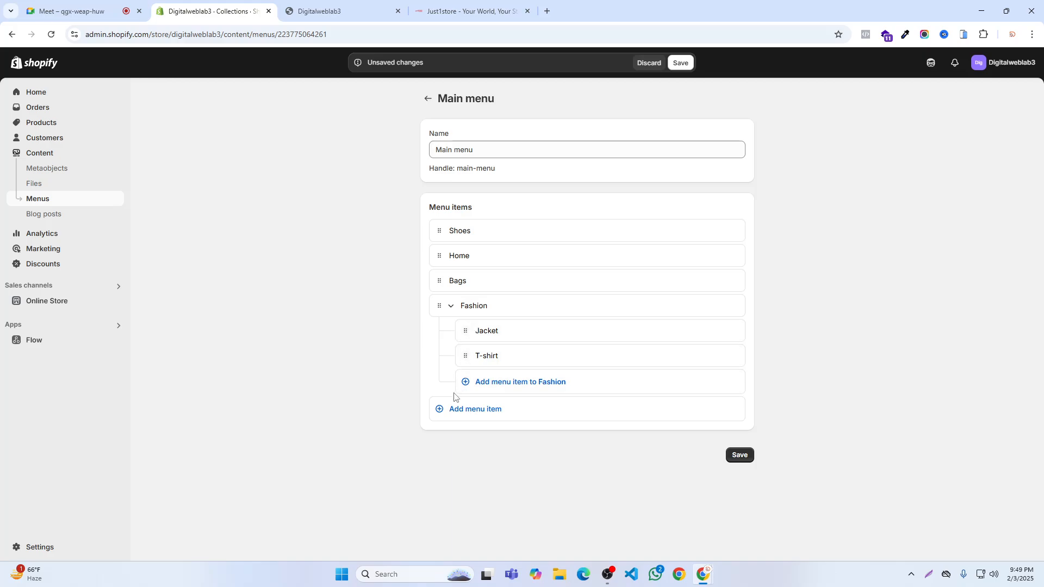
- Add a Pant menu item linked to the Pant collection and nest it under Fashion below T-shirt
left_click(475, 414)
left_click(625, 425)
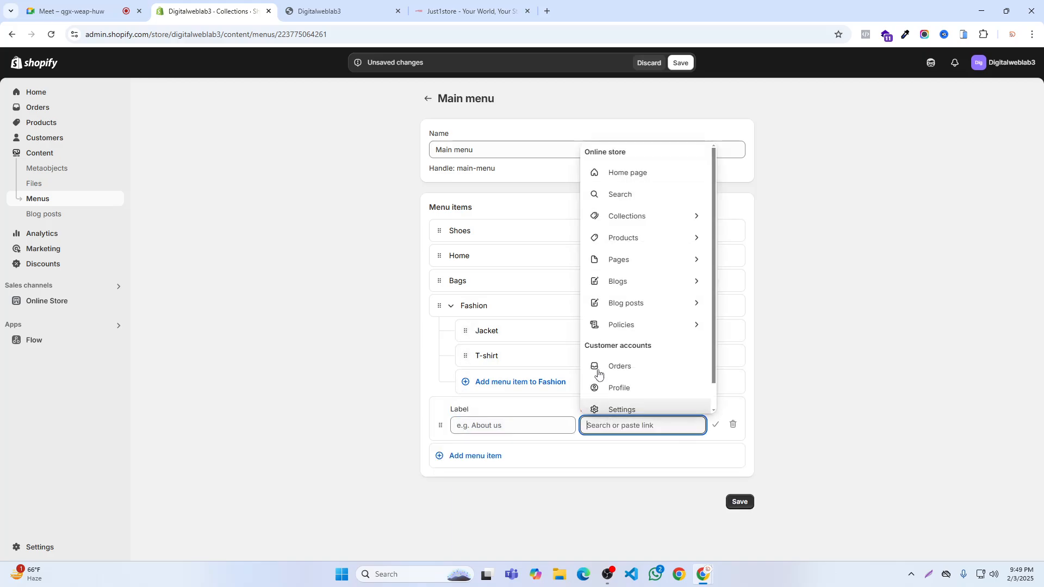
left_click(615, 225)
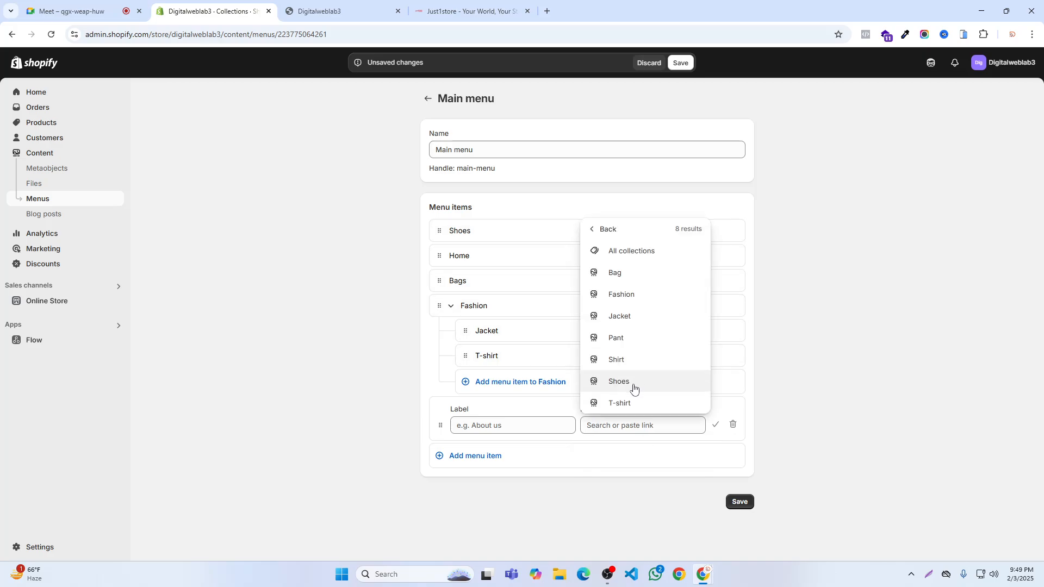
left_click(620, 339)
left_click(715, 426)
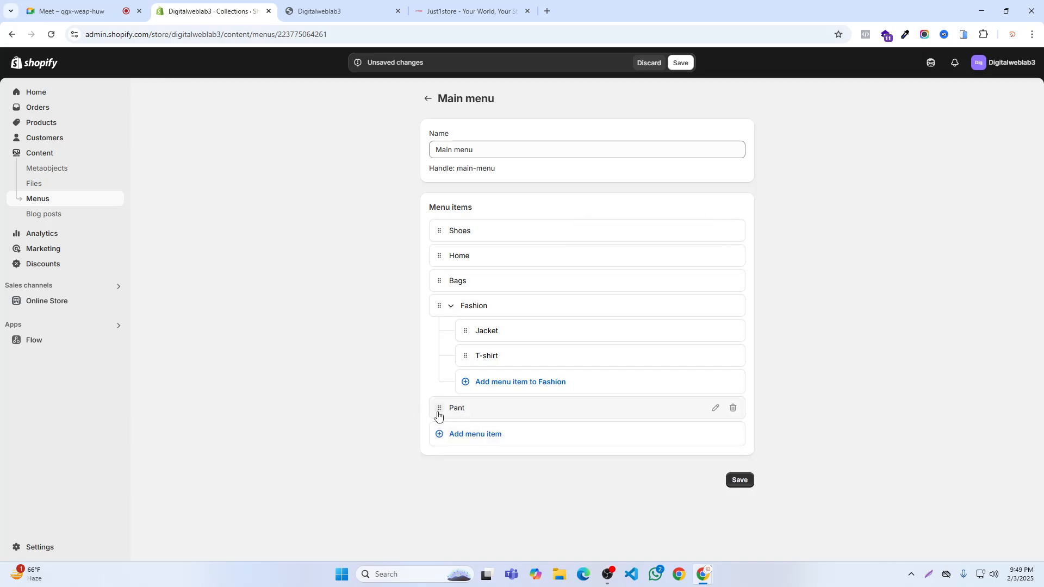
mouse_move(439, 410)
left_mouse_down()
mouse_move(432, 307)
mouse_move(444, 311)
mouse_move(497, 411)
mouse_move(464, 373)
mouse_move(419, 383)
mouse_move(432, 397)
left_mouse_up()
left_click(680, 62)
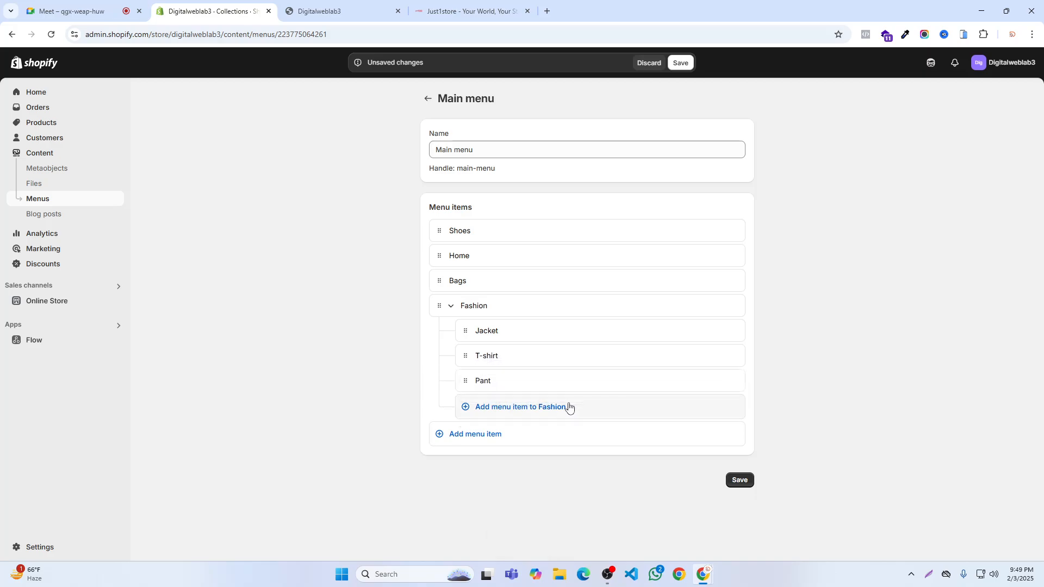
- Add a Shirt sub-item linked to the Shirt collection under Fashion and save the menu
left_click(484, 412)
left_click(641, 423)
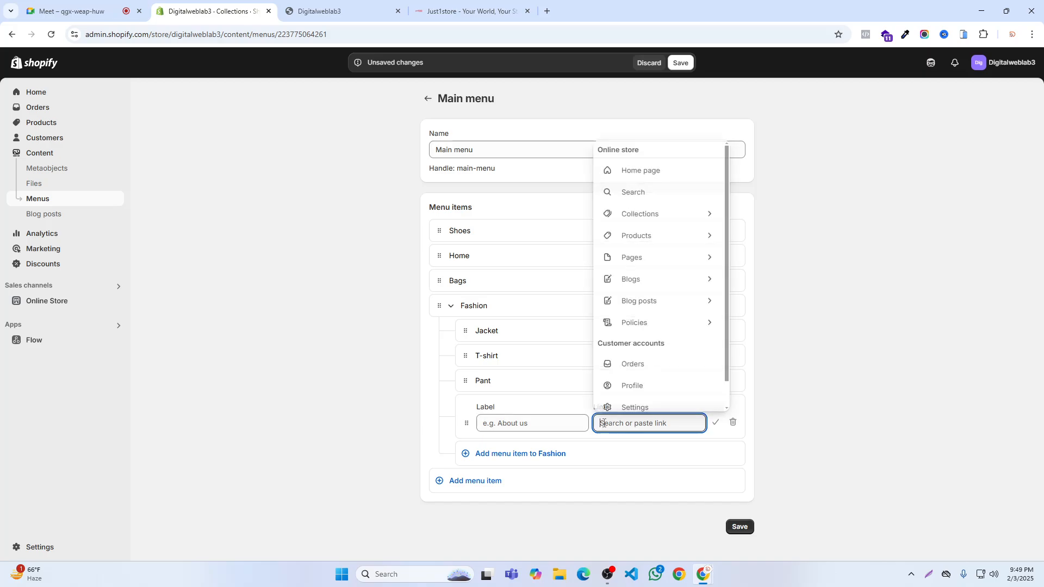
left_click(625, 219)
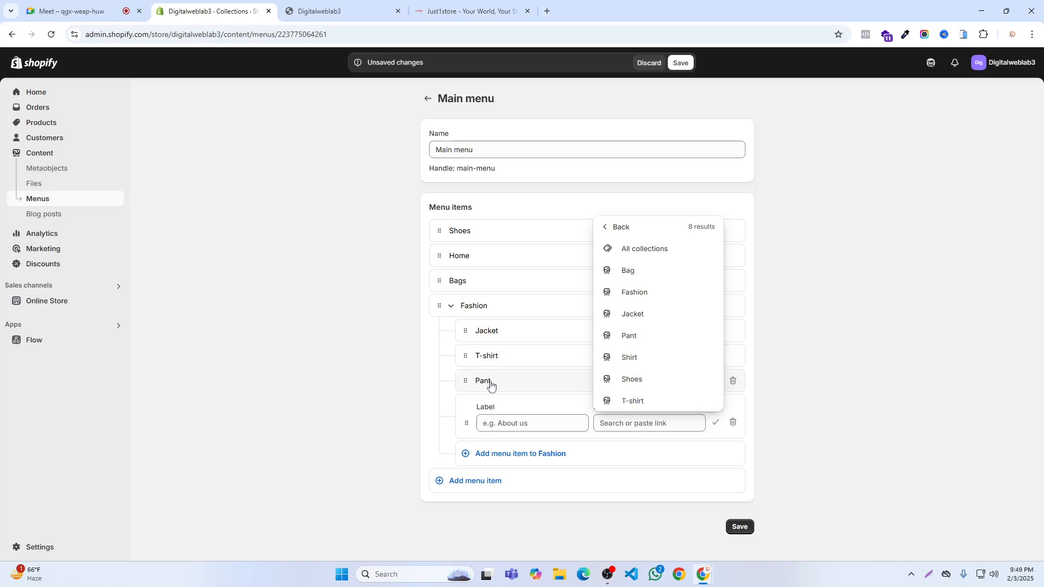
left_click(626, 357)
left_click(709, 423)
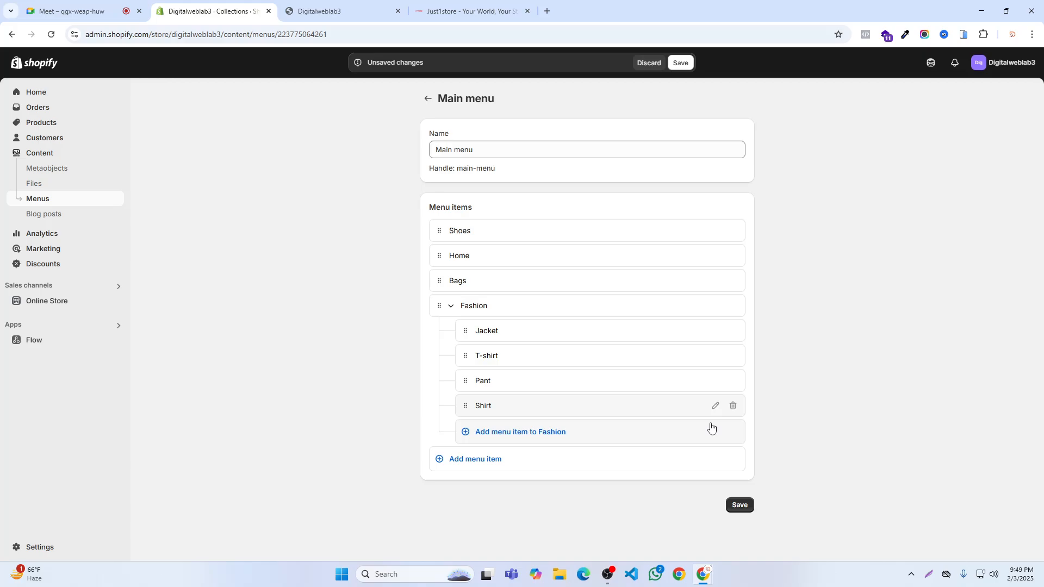
left_click(679, 63)
- Go to the storefront's home page and open the Fashion dropdown to check its nested collection links
left_click(331, 11)
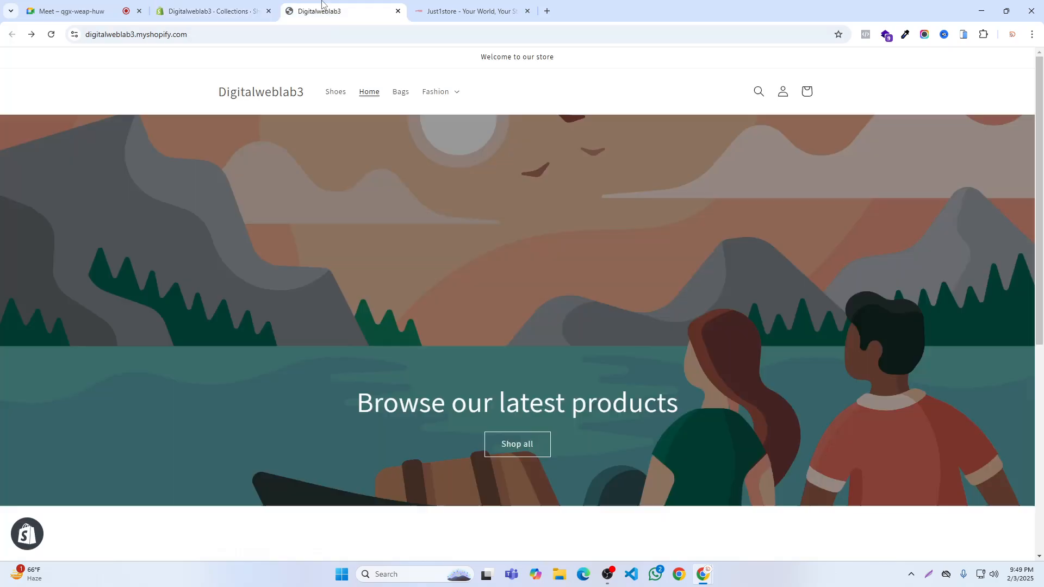
left_click(31, 34)
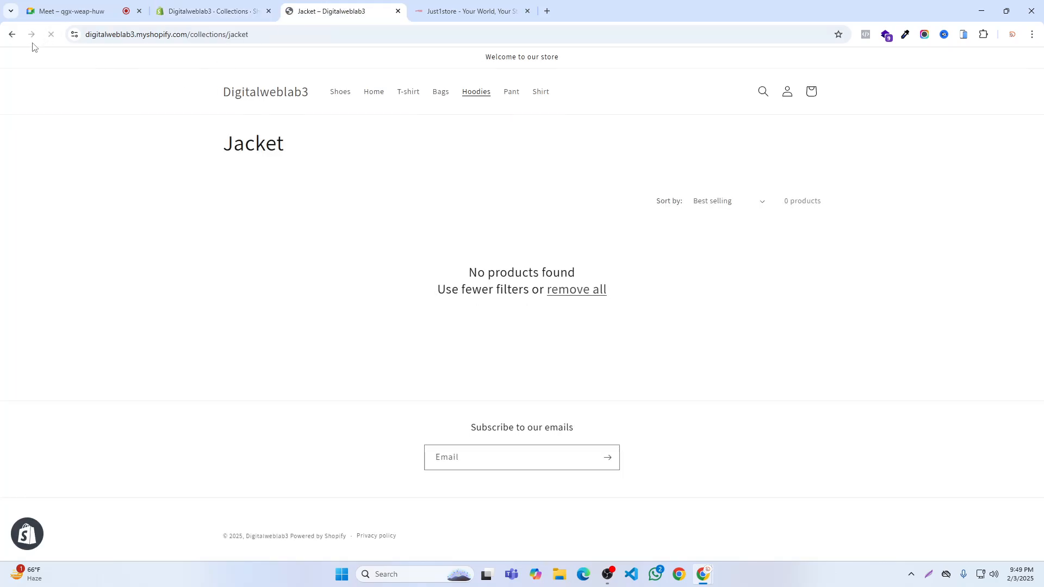
left_click(278, 109)
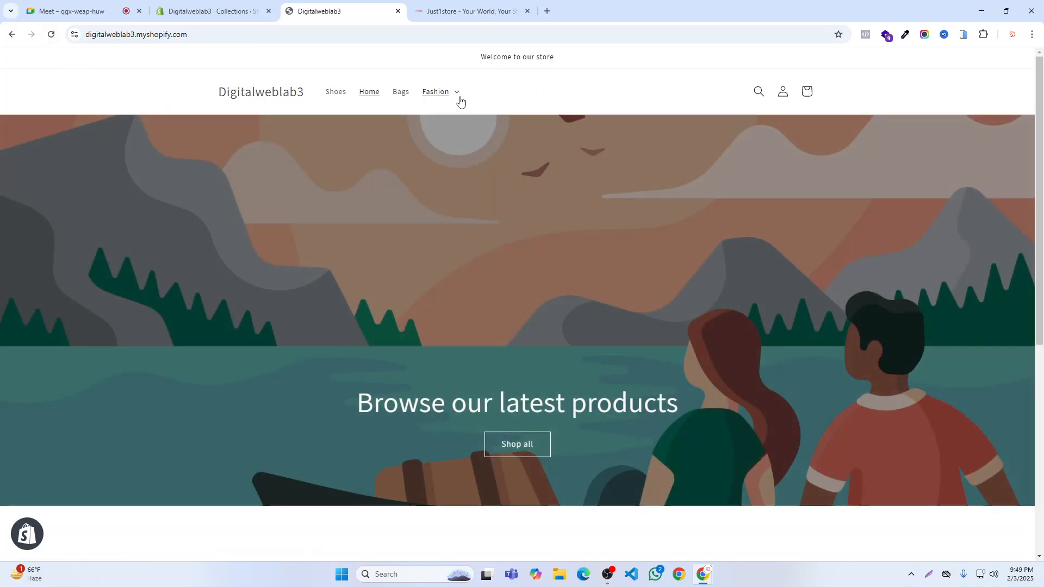
left_click(457, 97)
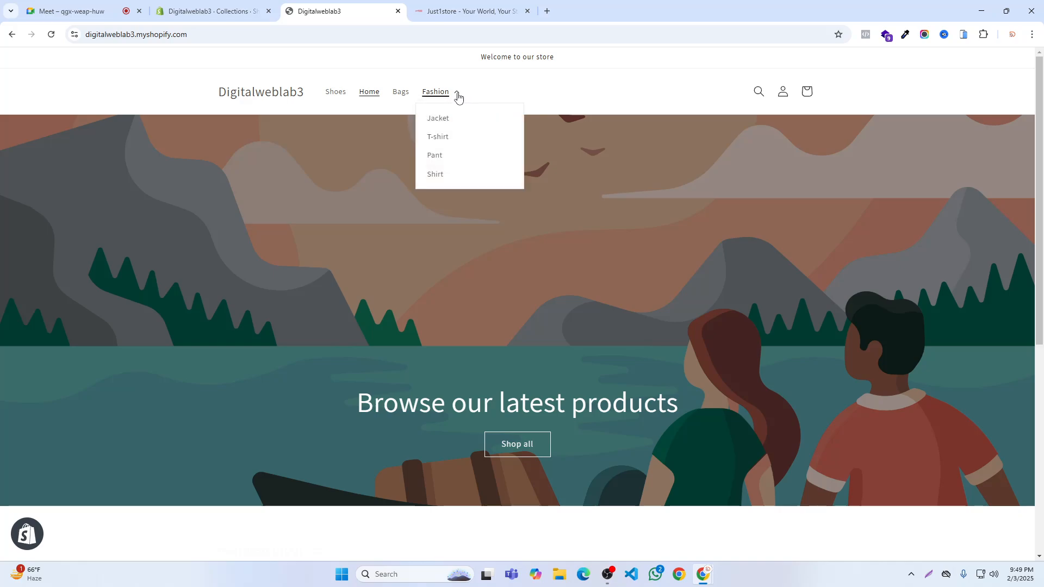
left_click(457, 96)
left_click(458, 97)
- In the admin's main menu, move Shirt above Jacket within Fashion and save
left_click(212, 10)
left_click_drag(465, 406, 463, 332)
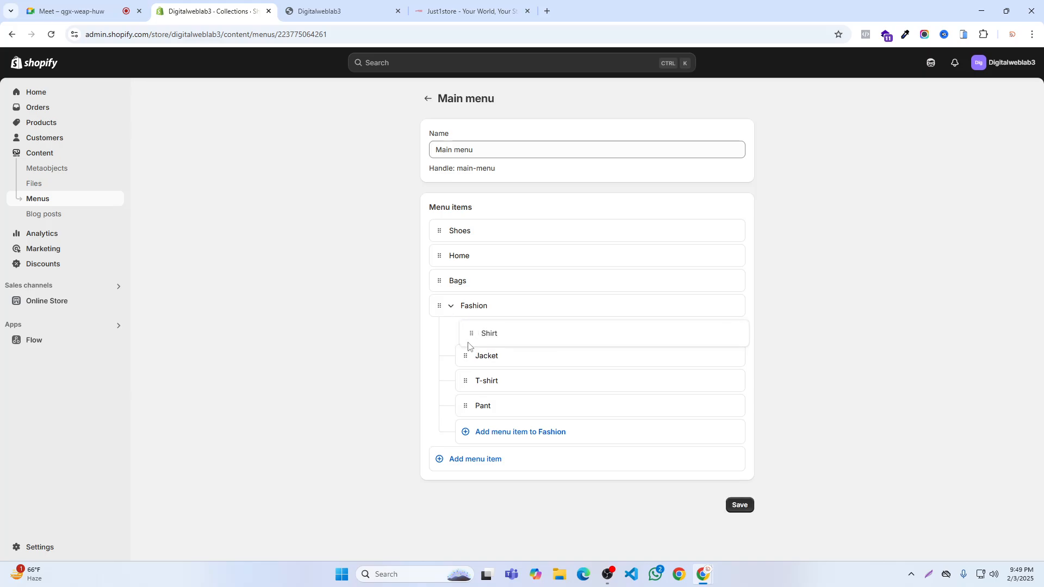
left_click(741, 506)
- Reload the storefront and open the Fashion dropdown to check the position of Shirt
left_click(343, 11)
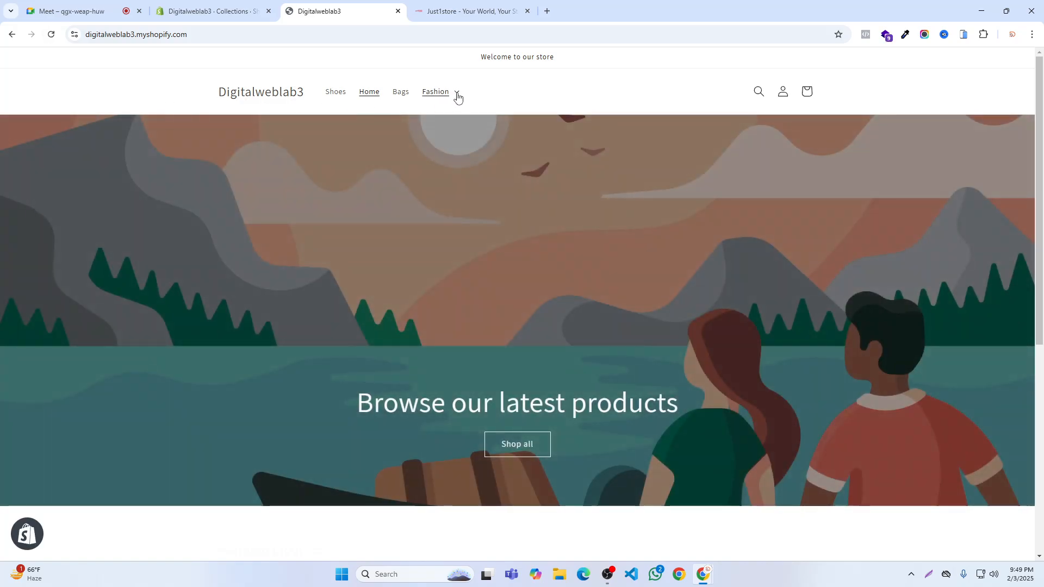
left_click(457, 97)
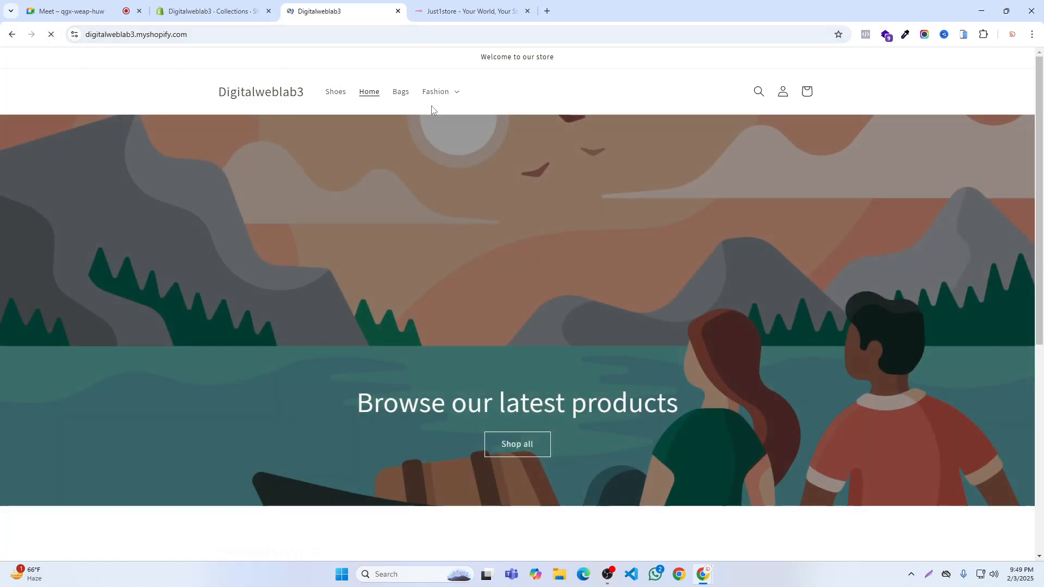
left_click(456, 93)
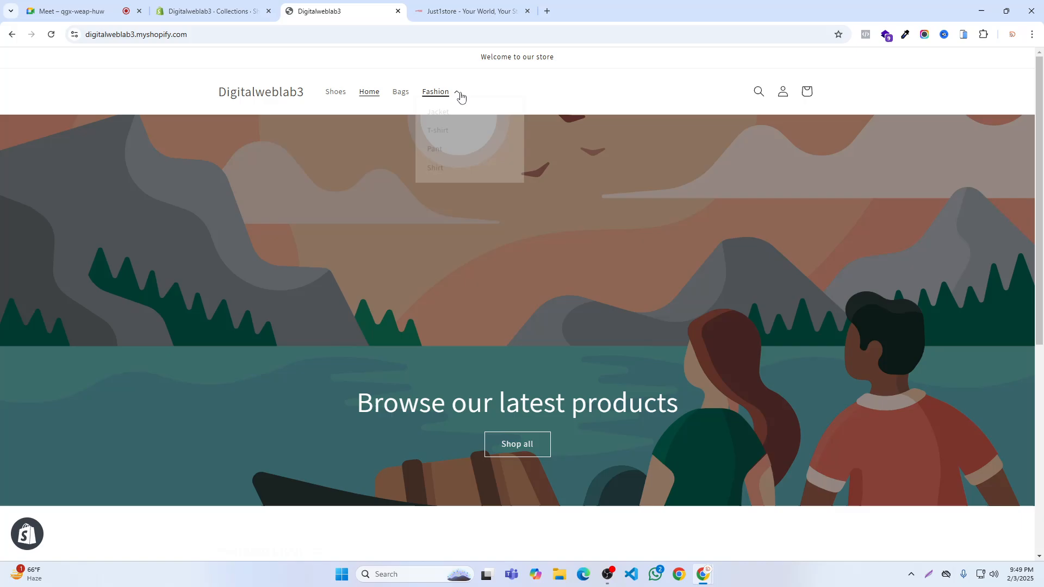
- Close the storefront tab, reopen the online store from the admin and check the item order in its Fashion dropdown
left_click(398, 12)
left_click(187, 13)
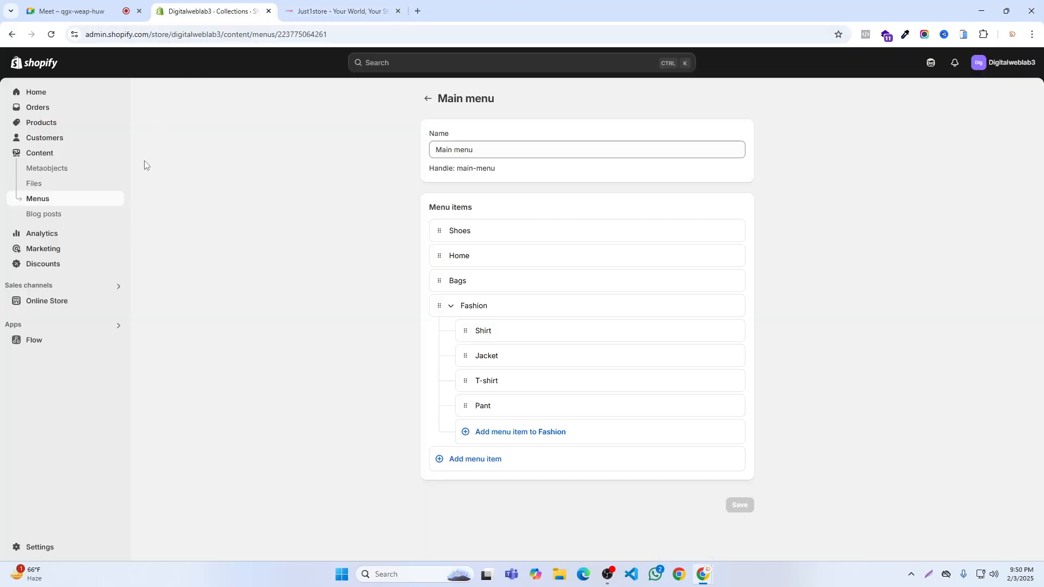
left_click(117, 300)
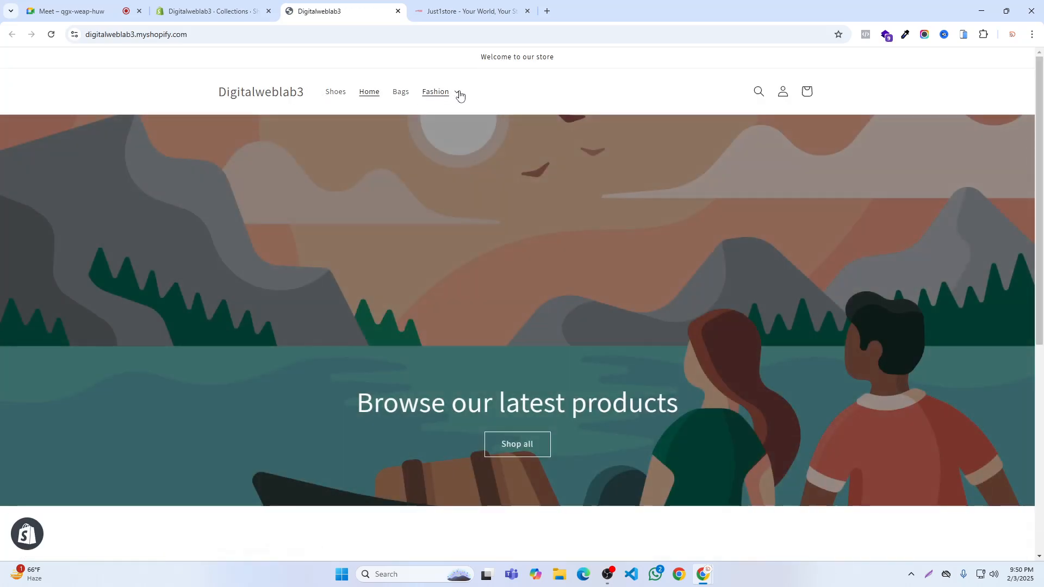
left_click(459, 95)
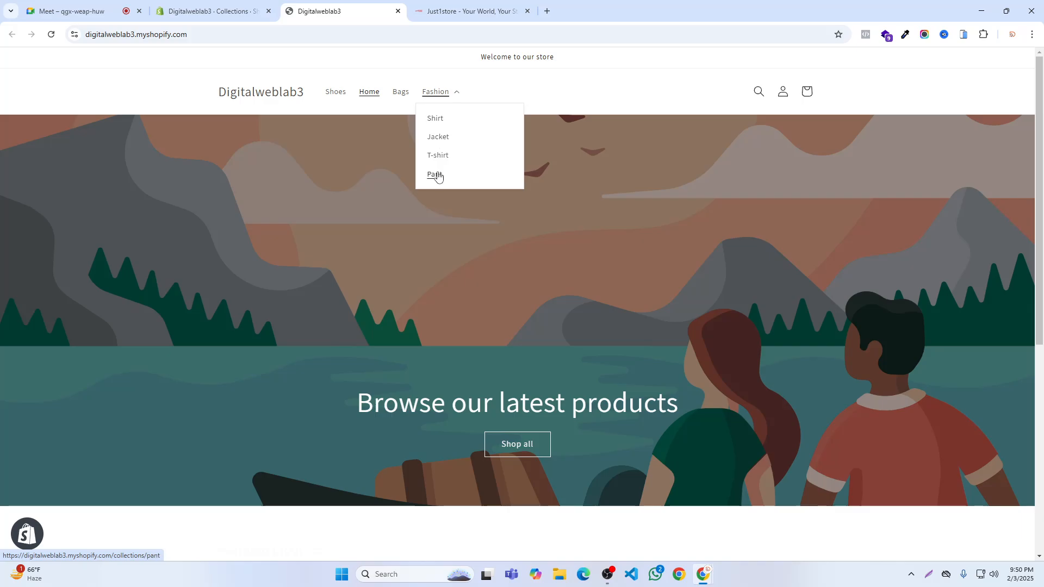
- Move Fashion with its sub-items above Shoes in the admin's main menu, save and reload the storefront to check the header order
left_click(255, 12)
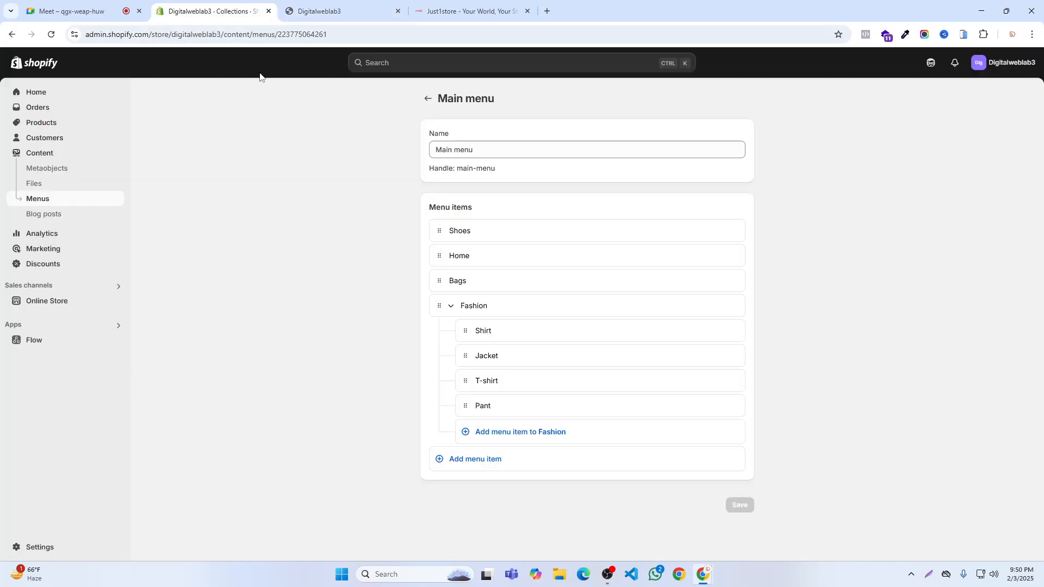
left_click(451, 310)
left_click(450, 309)
left_click_drag(439, 309, 433, 240)
left_click(680, 62)
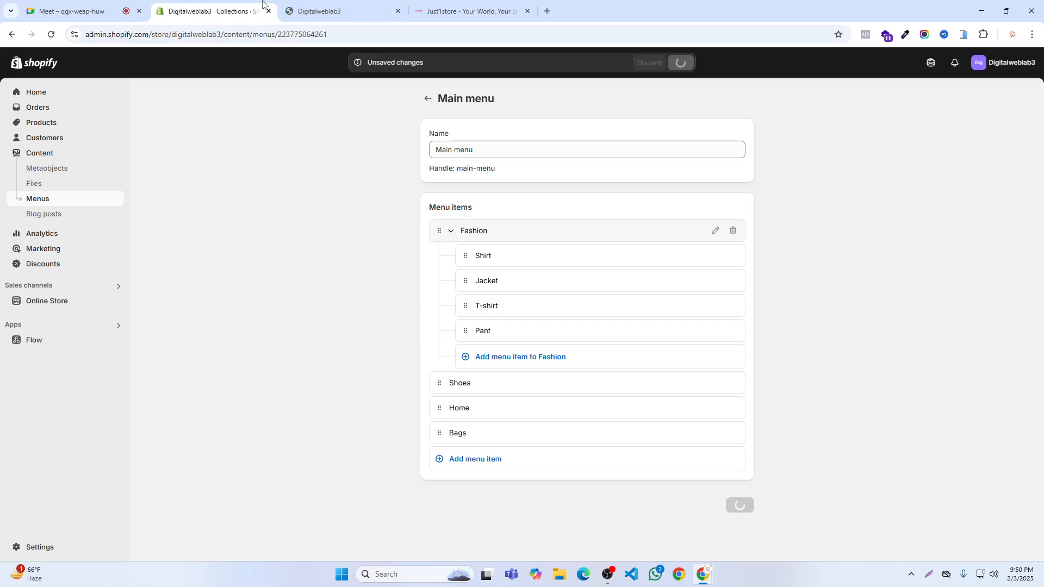
left_click(321, 11)
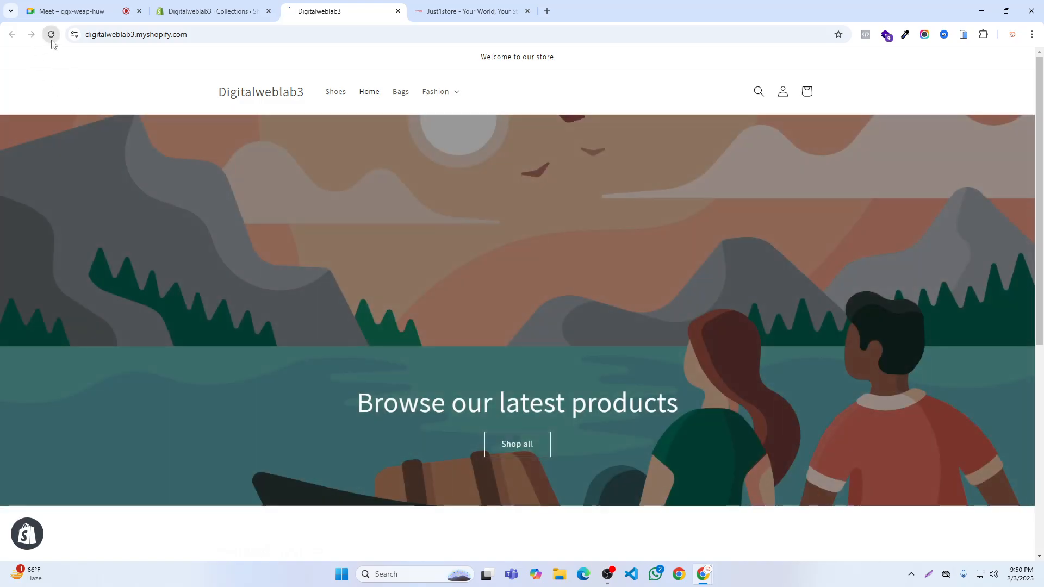
left_click(52, 39)
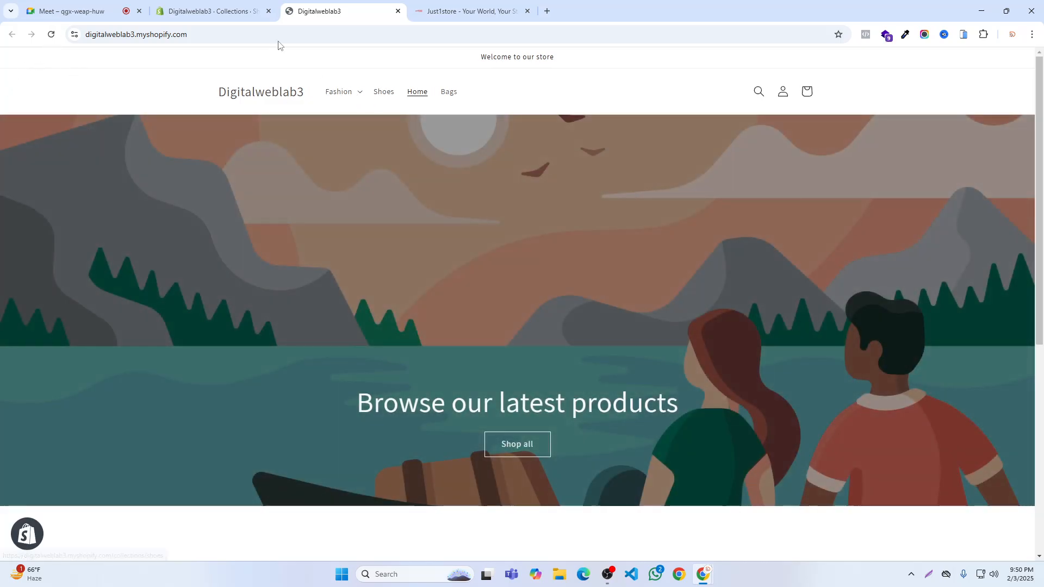
- Switch to the Google Meet call and close the Digitalweblab3 storefront and Just1store tabs
left_click(82, 11)
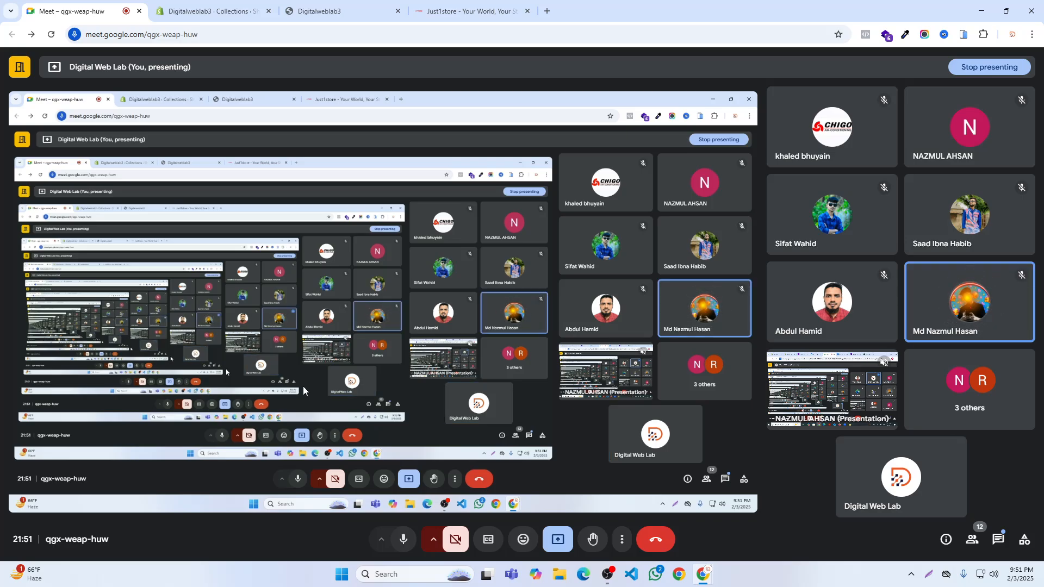
left_click(399, 11)
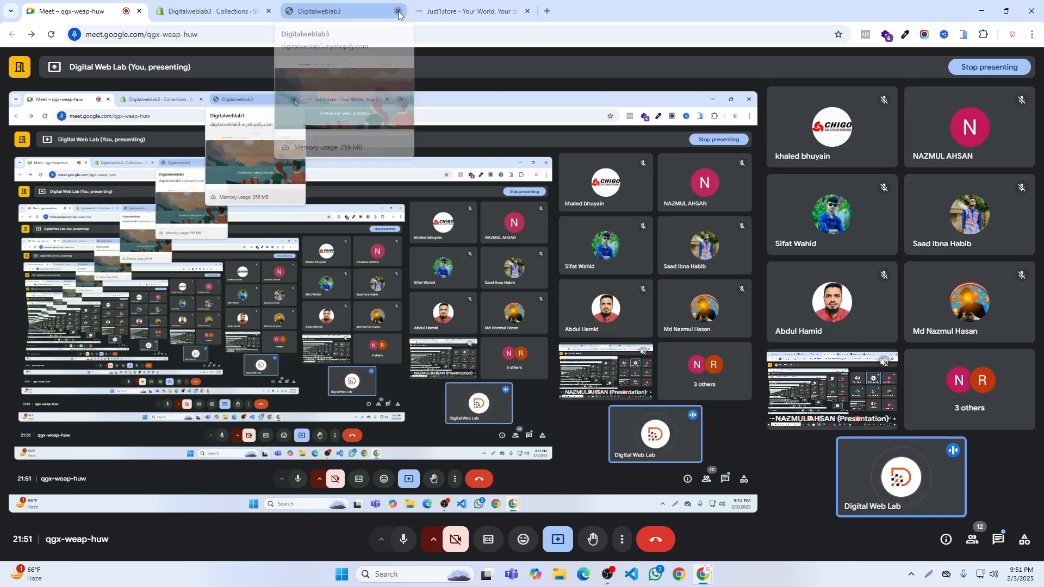
left_click(398, 11)
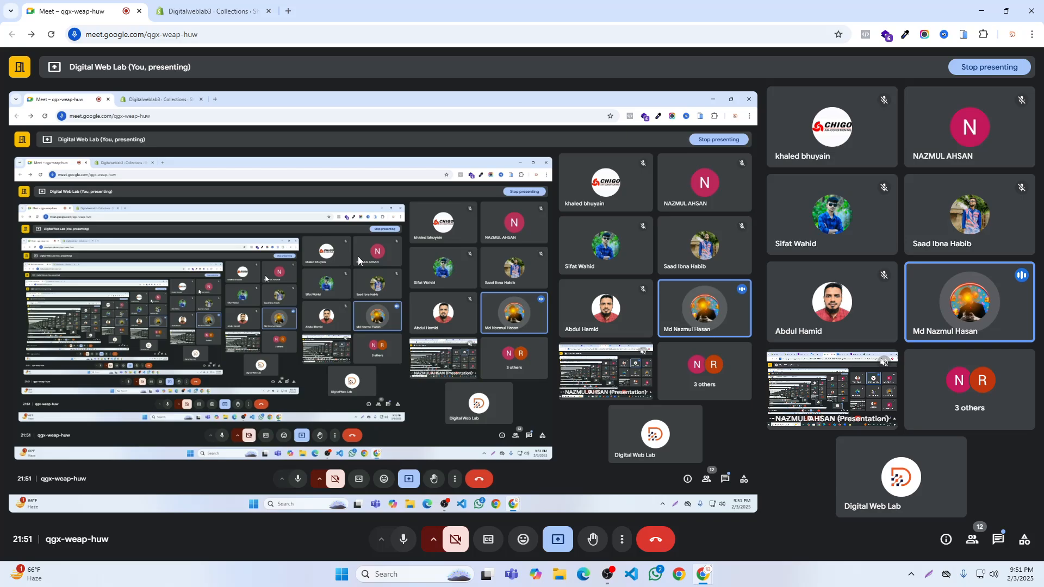
- Return to the Shopify admin, view the Content section's Metaobjects page and go to the admin's Home page
left_click(204, 4)
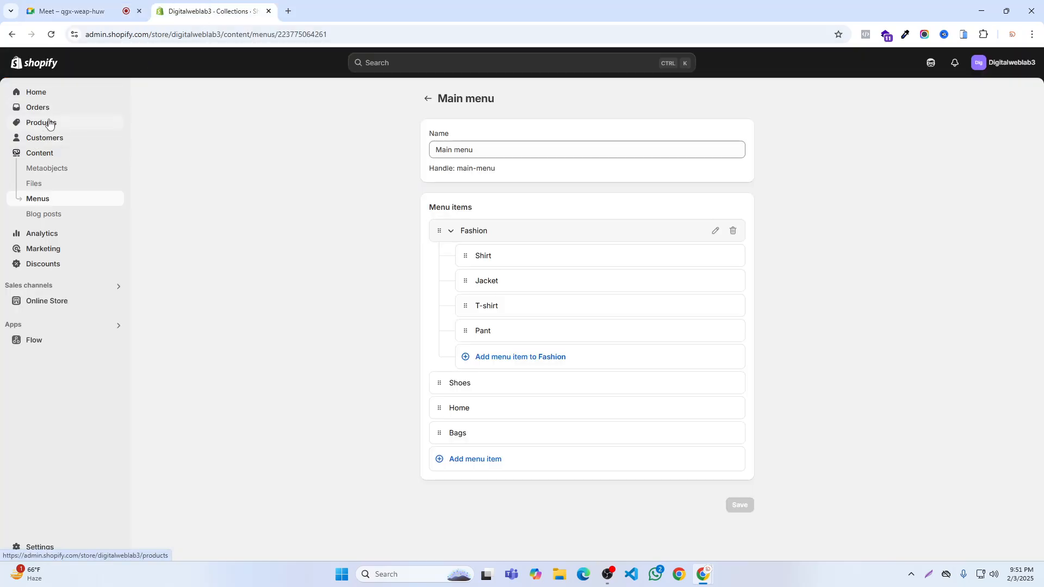
left_click(33, 157)
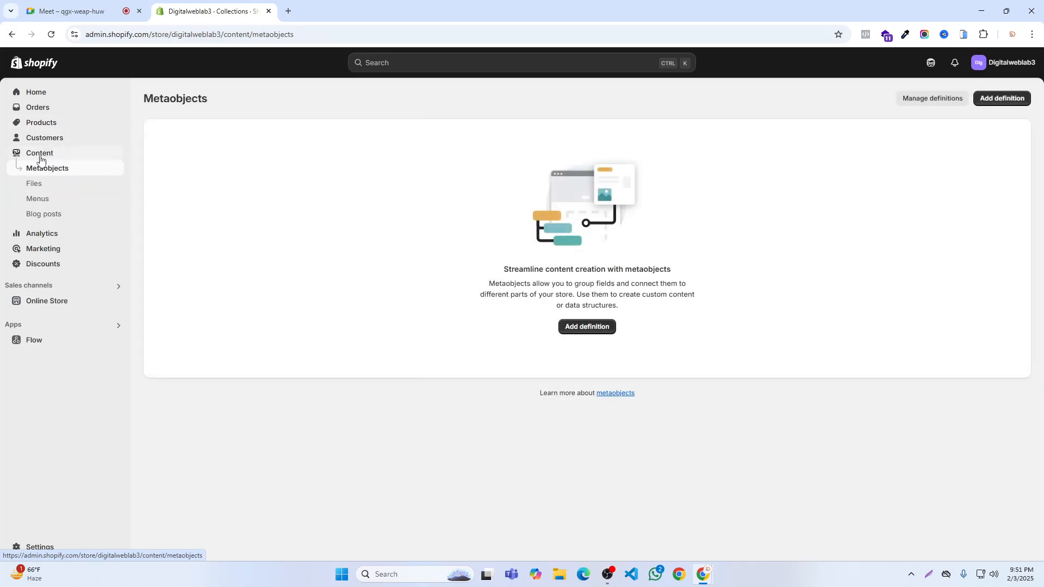
left_click(37, 93)
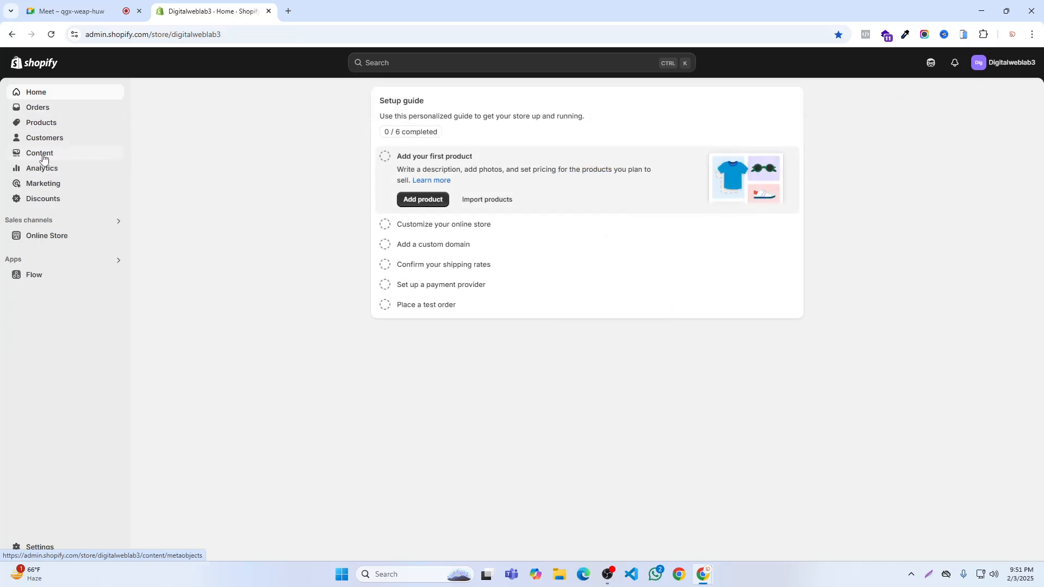
- View the Content section's Menus and Metaobjects pages in the Shopify admin and return to the Google Meet call
left_click(41, 155)
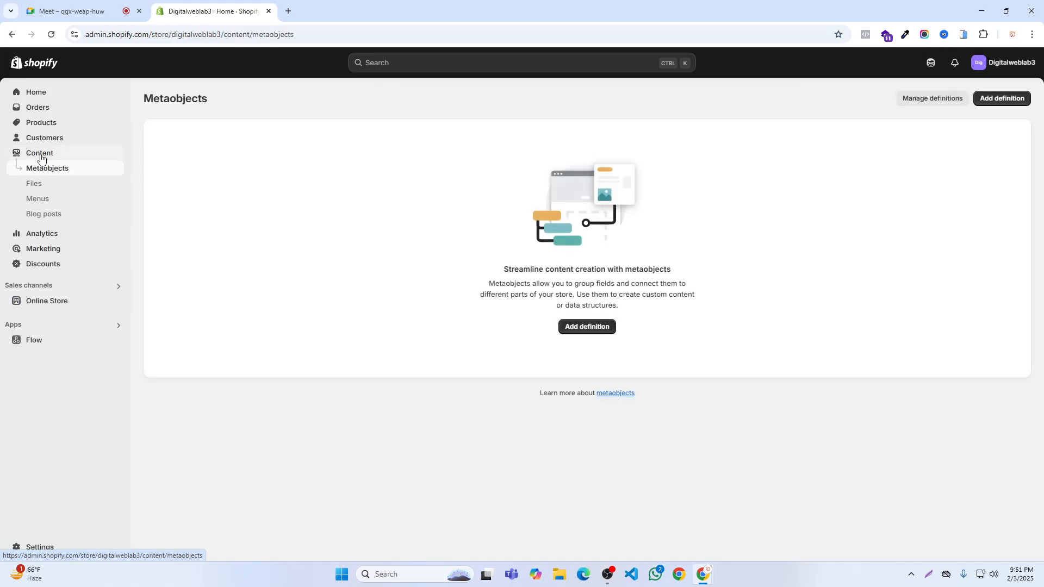
left_click(38, 200)
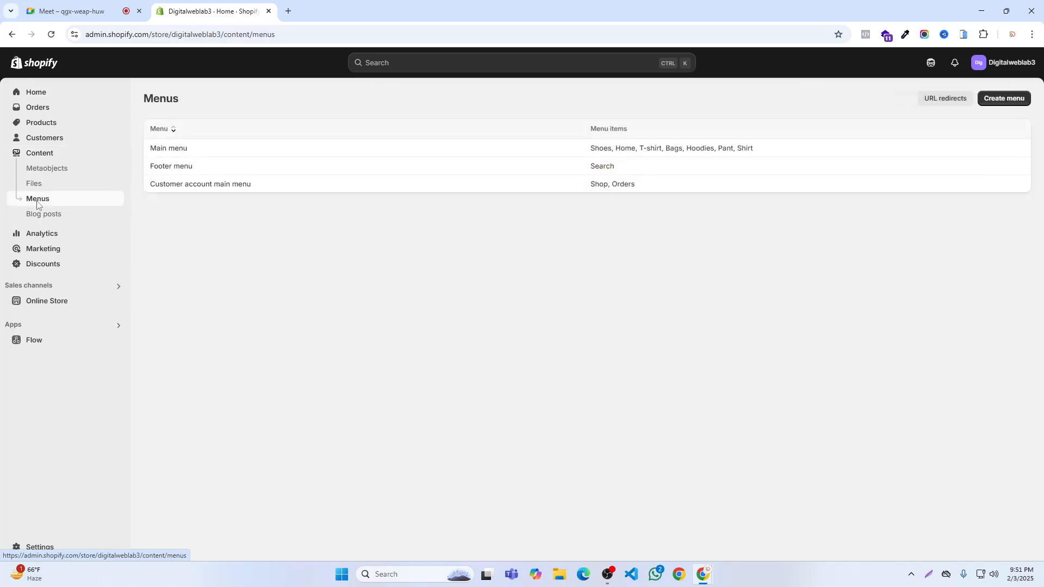
left_click(40, 157)
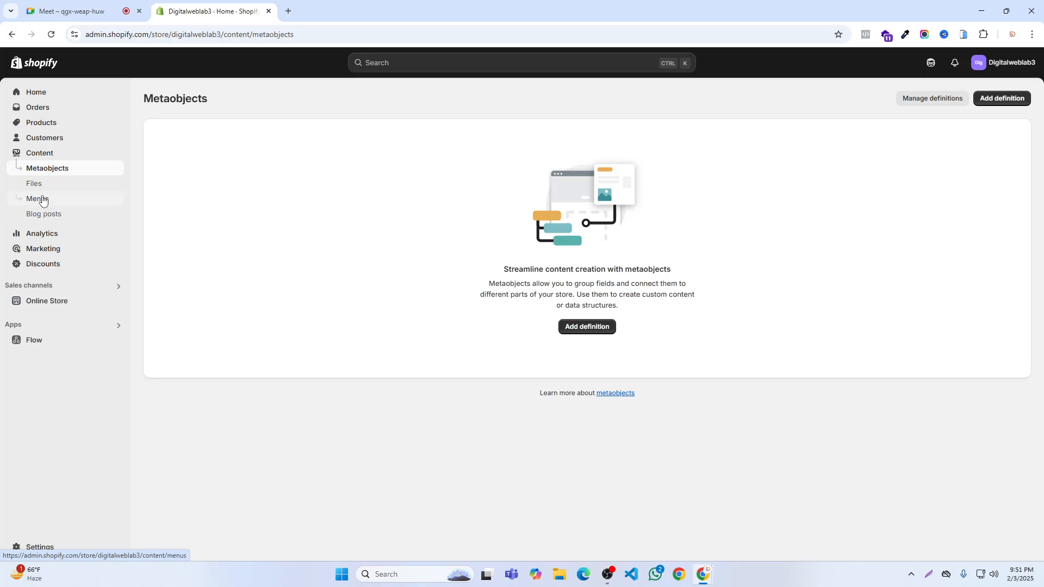
left_click(42, 200)
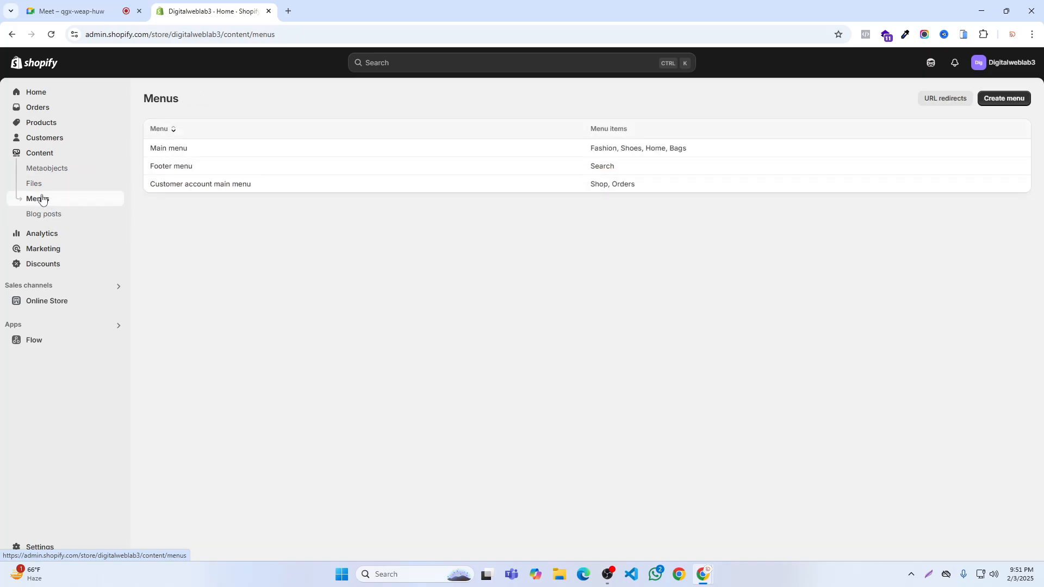
left_click(38, 152)
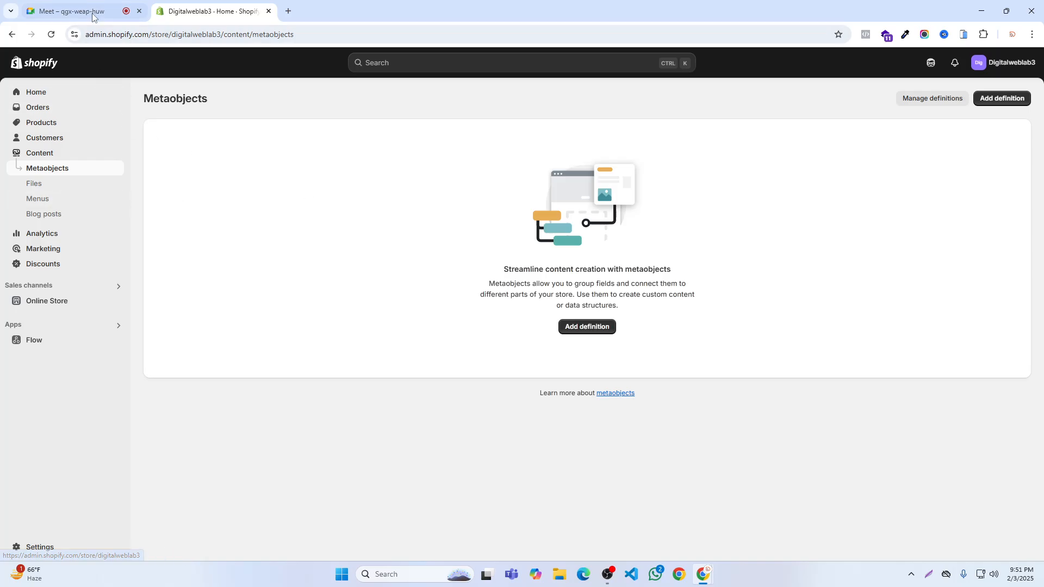
left_click(93, 16)
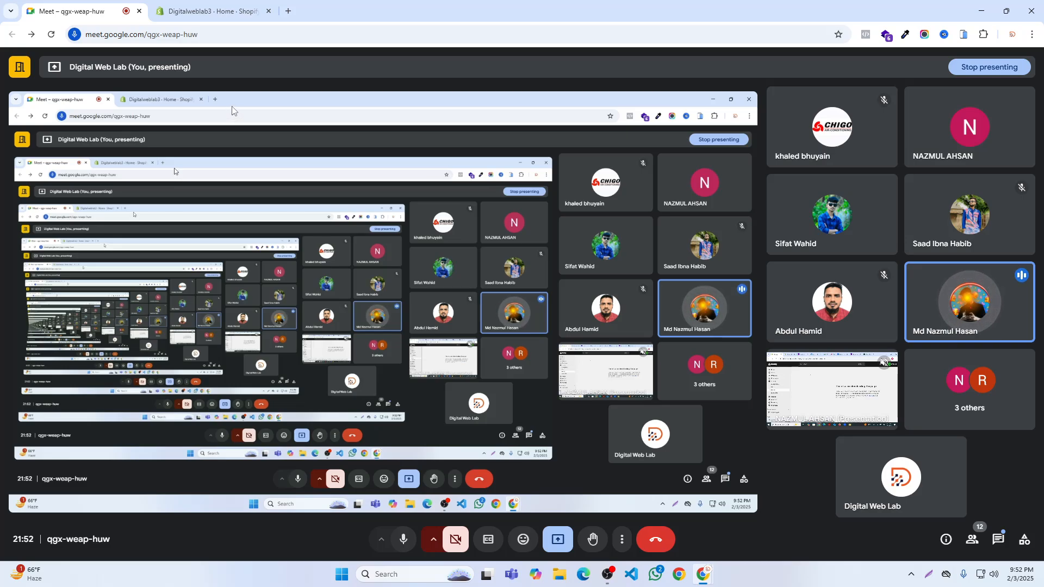
- Open just1store.com in a new browser tab and look through its homepage sections
left_click(288, 11)
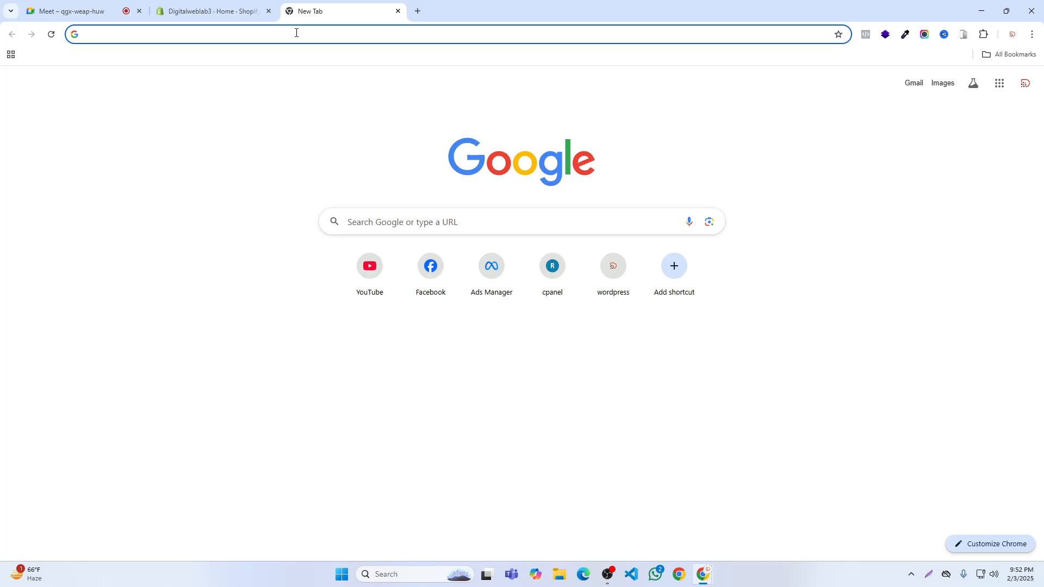
type("j")
key("Return")
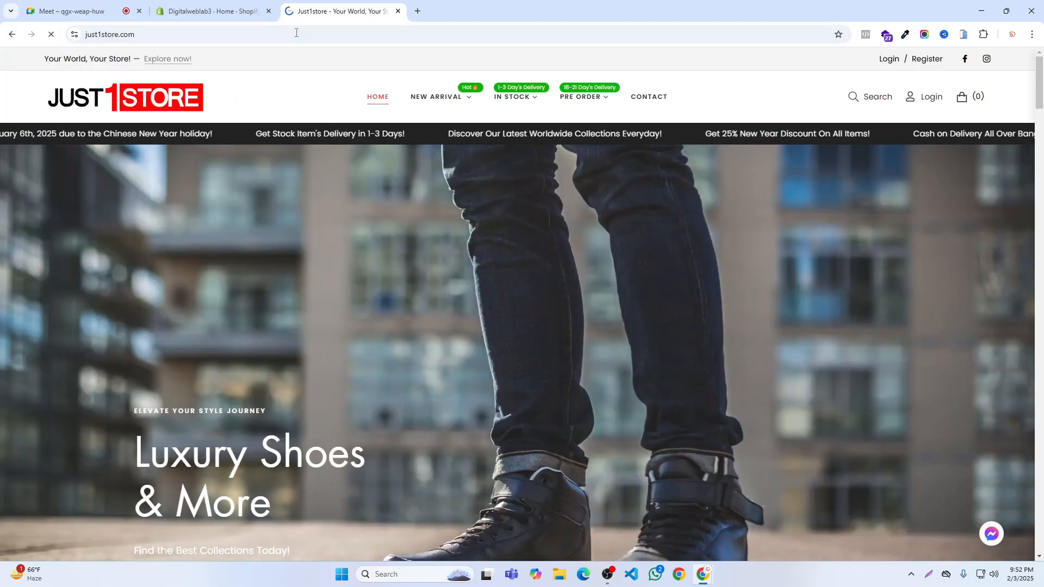
scroll(285, 129, "down", 1)
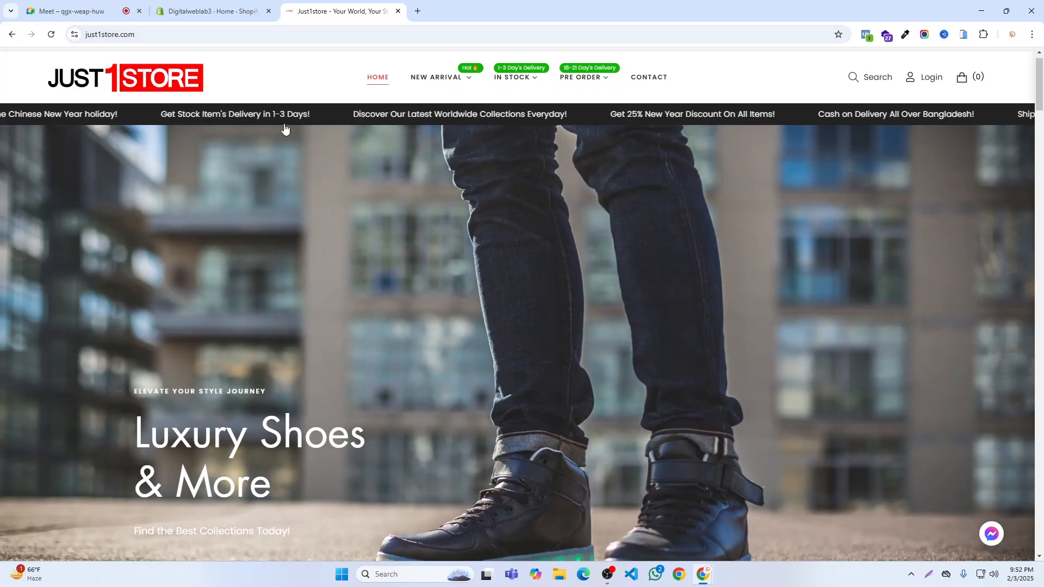
scroll(285, 130, "down", 20)
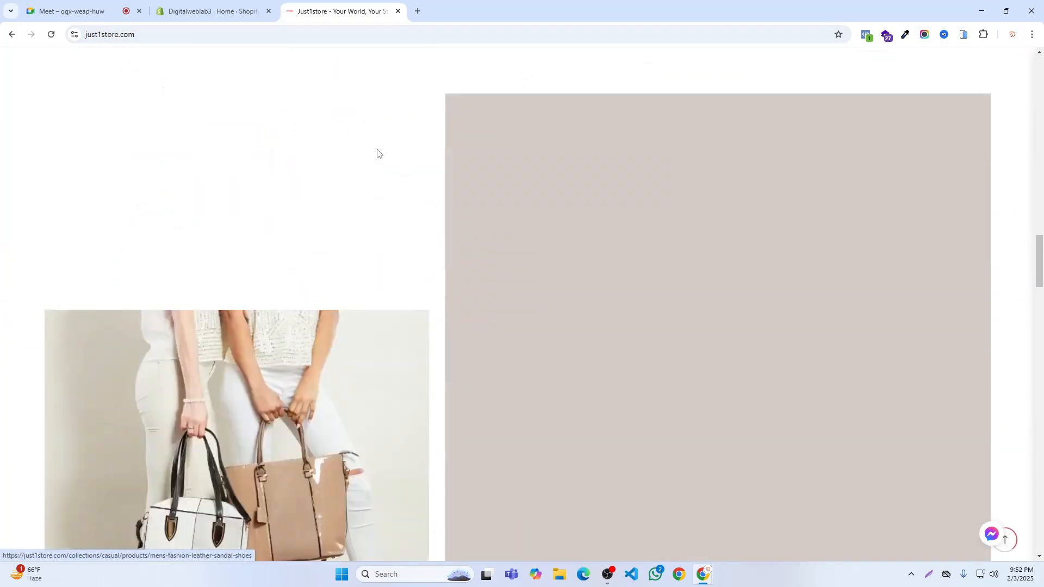
scroll(379, 152, "down", 20)
- Check the Google Meet call, review the Just1store homepage back up to its header and close that tab
left_click(33, 4)
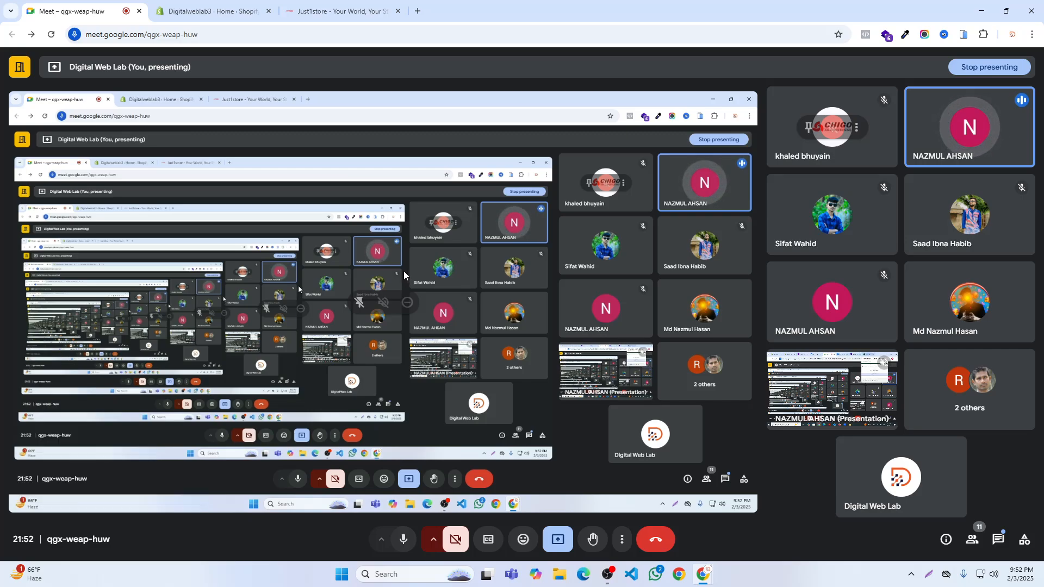
left_click(348, 12)
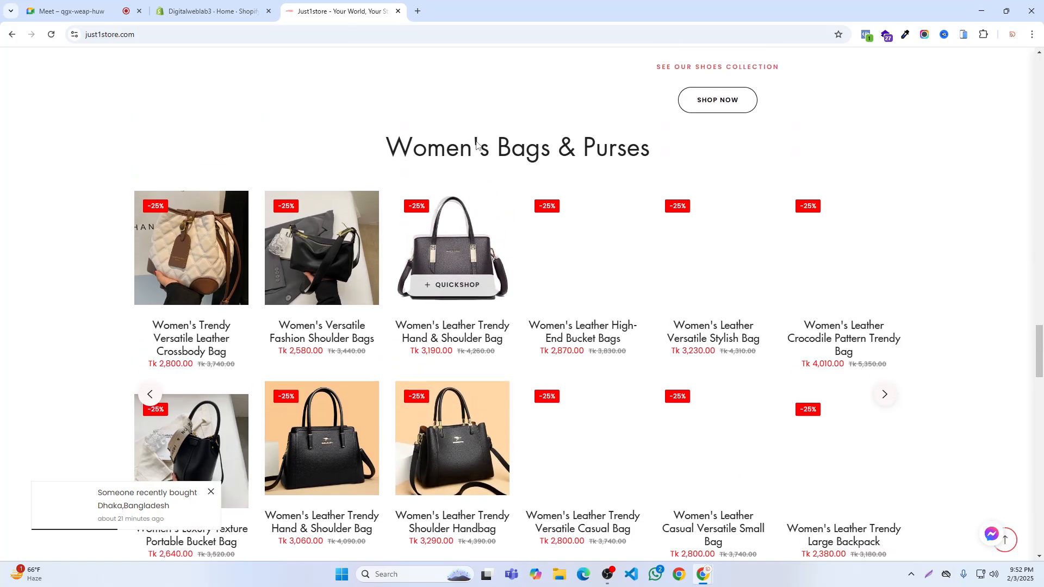
scroll(476, 143, "up", 20)
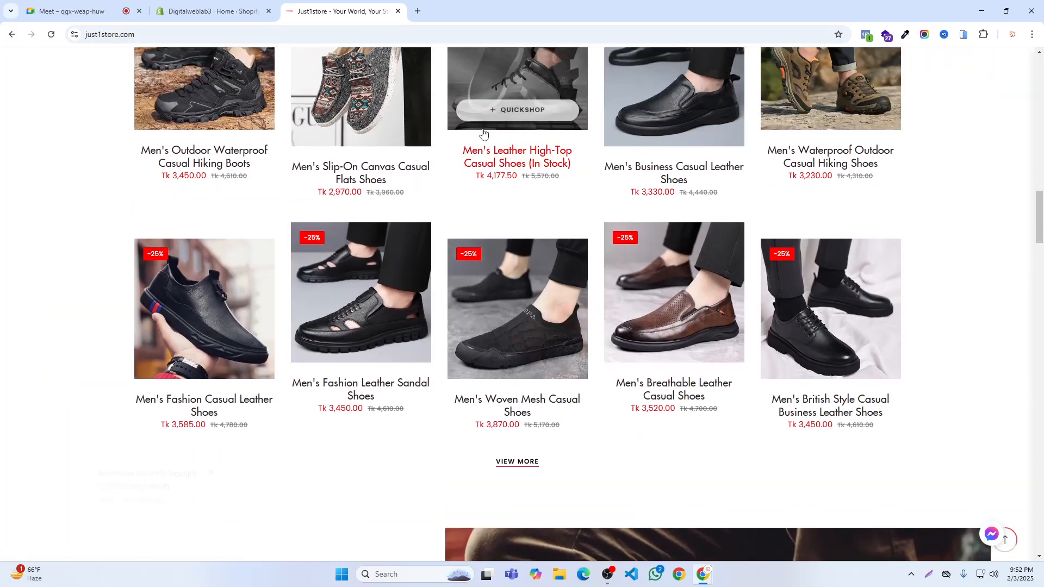
scroll(483, 133, "up", 20)
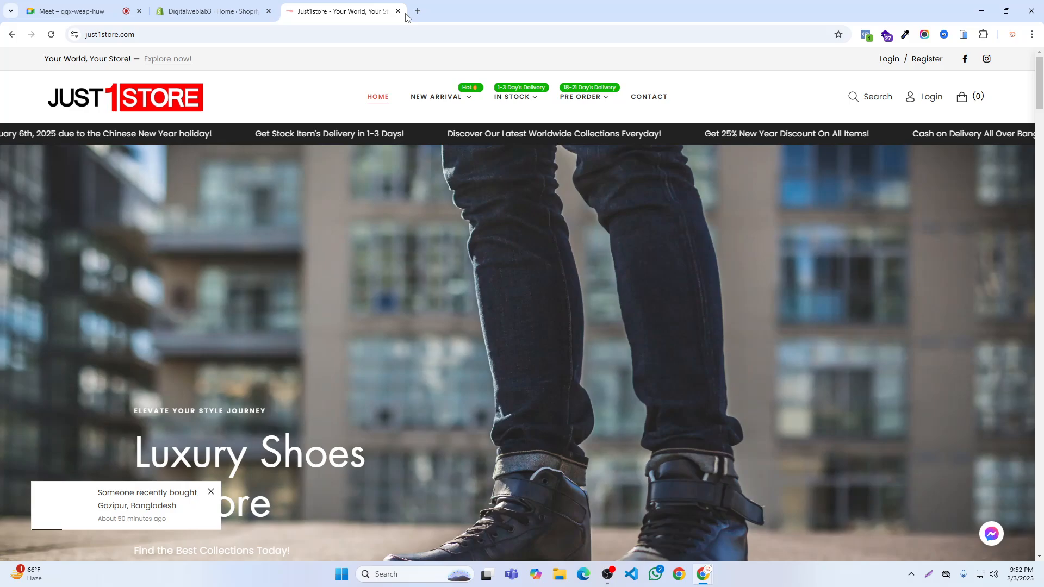
left_click(398, 11)
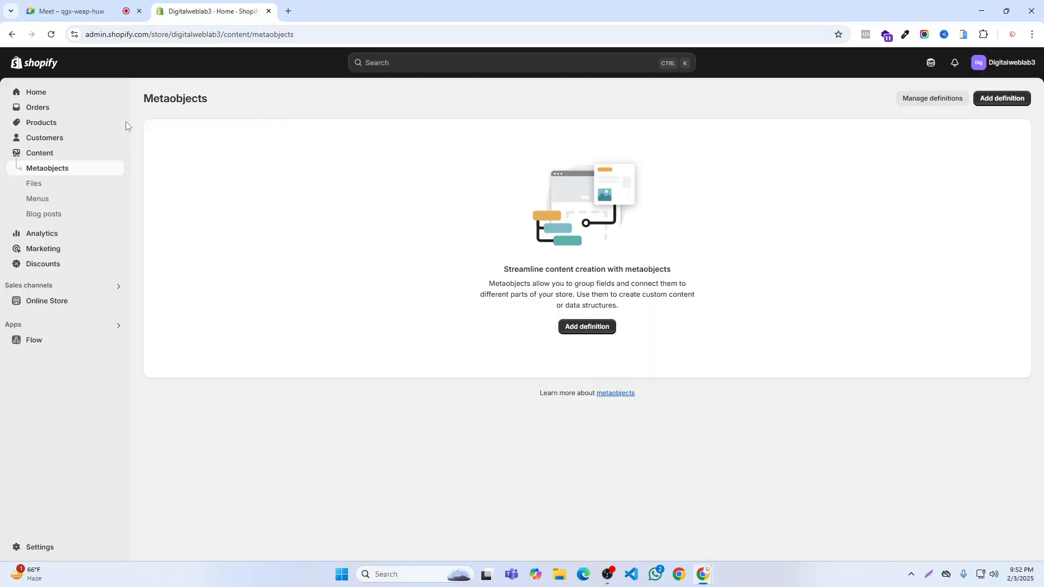
- View the admin's Menus list, open an empty browser tab and bring up the Online Store's Themes page in the admin
left_click(39, 198)
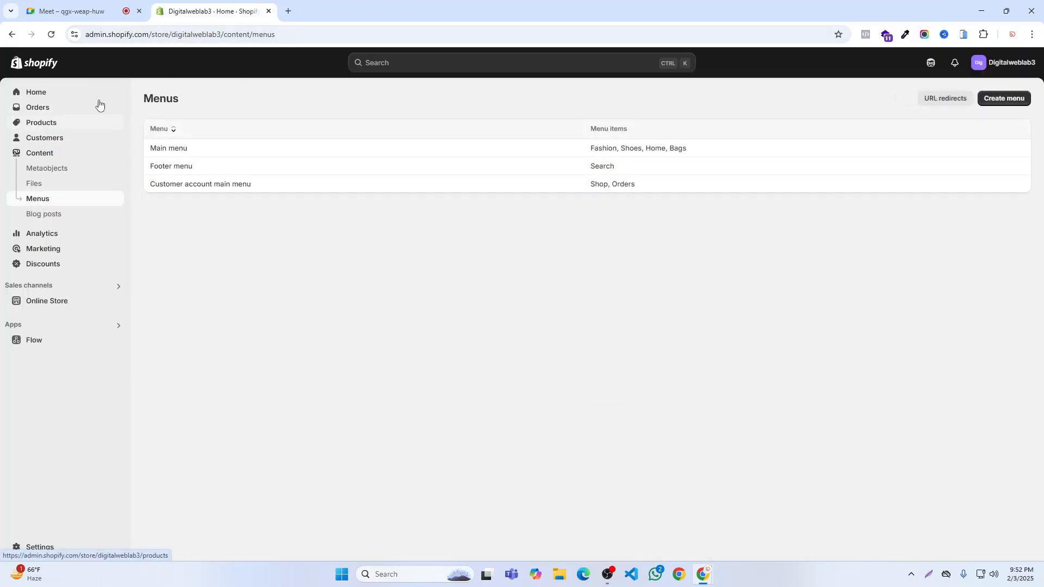
left_click(288, 11)
left_click(190, 8)
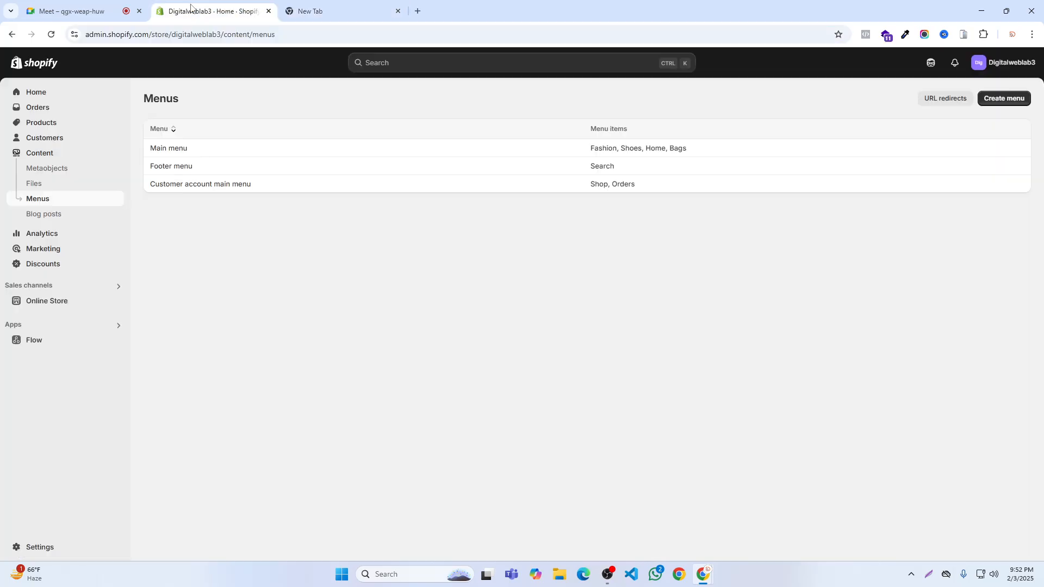
left_click(299, 6)
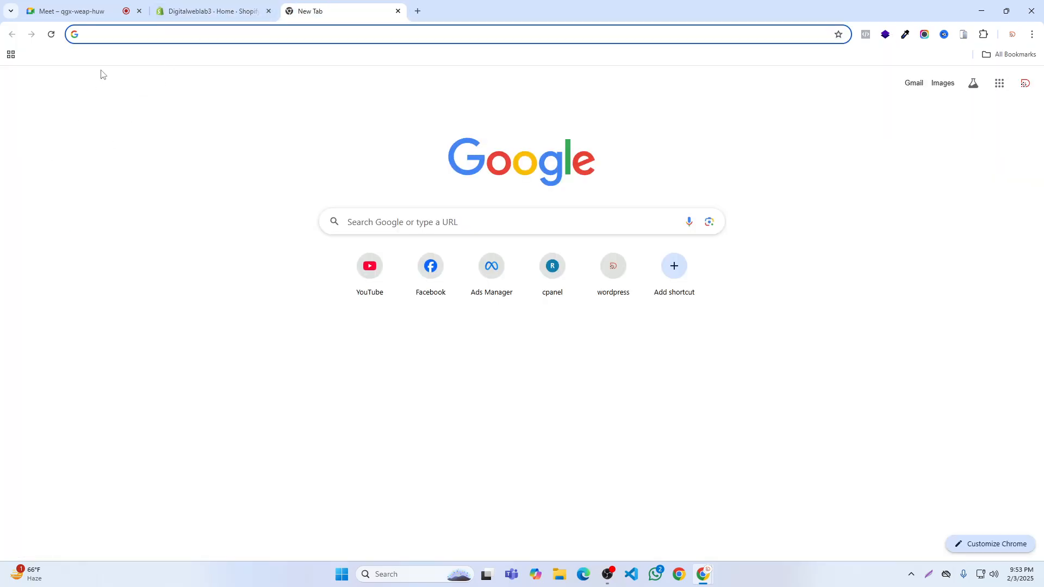
left_click(200, 9)
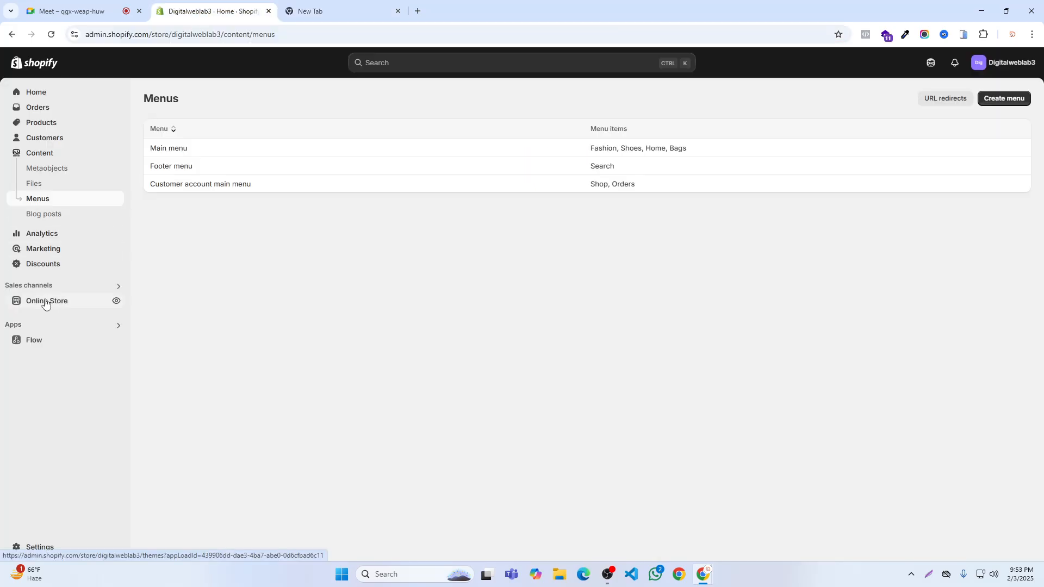
left_click(48, 303)
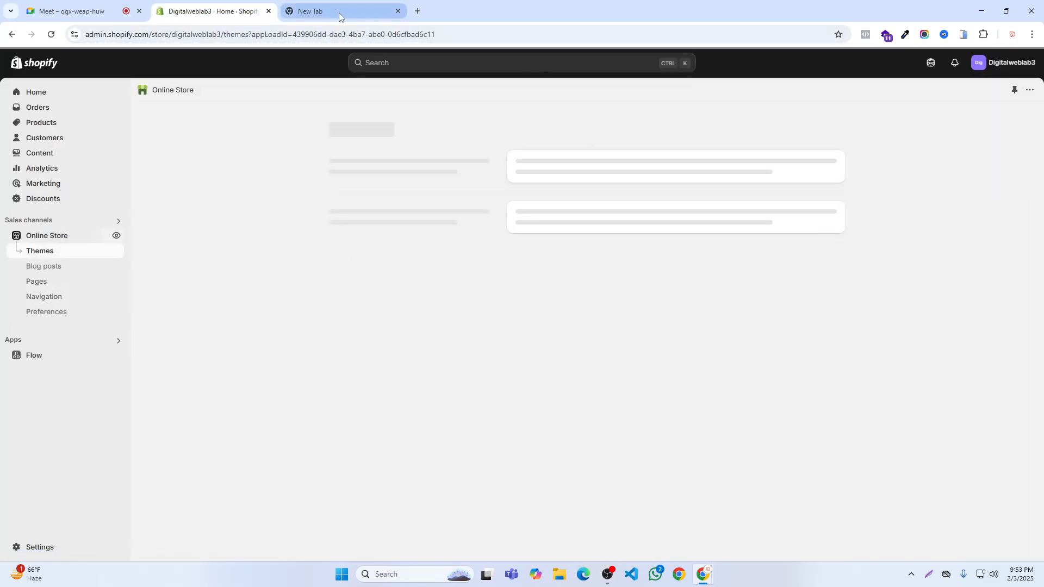
left_click(312, 9)
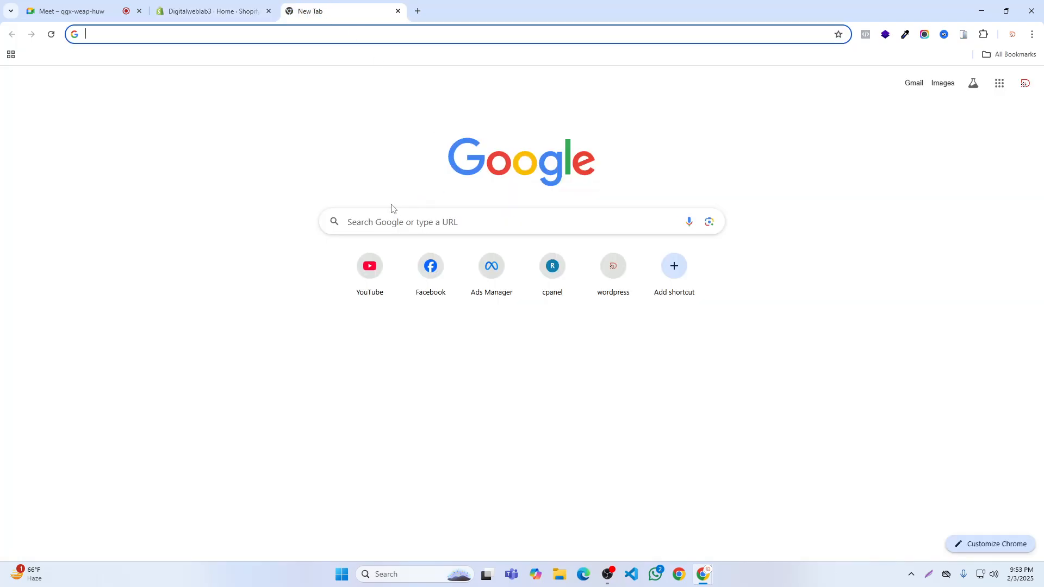
left_click(225, 10)
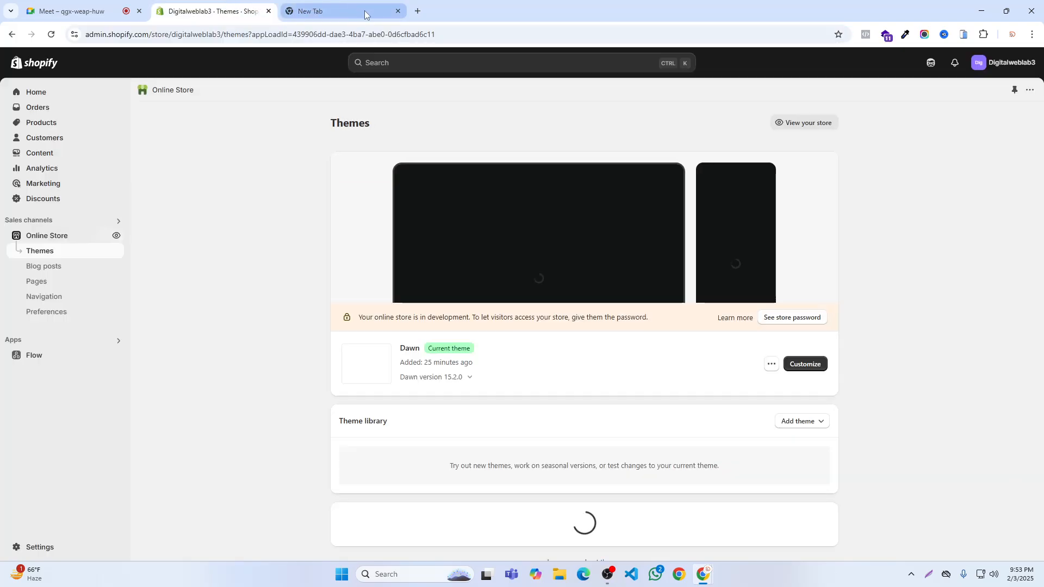
left_click(360, 9)
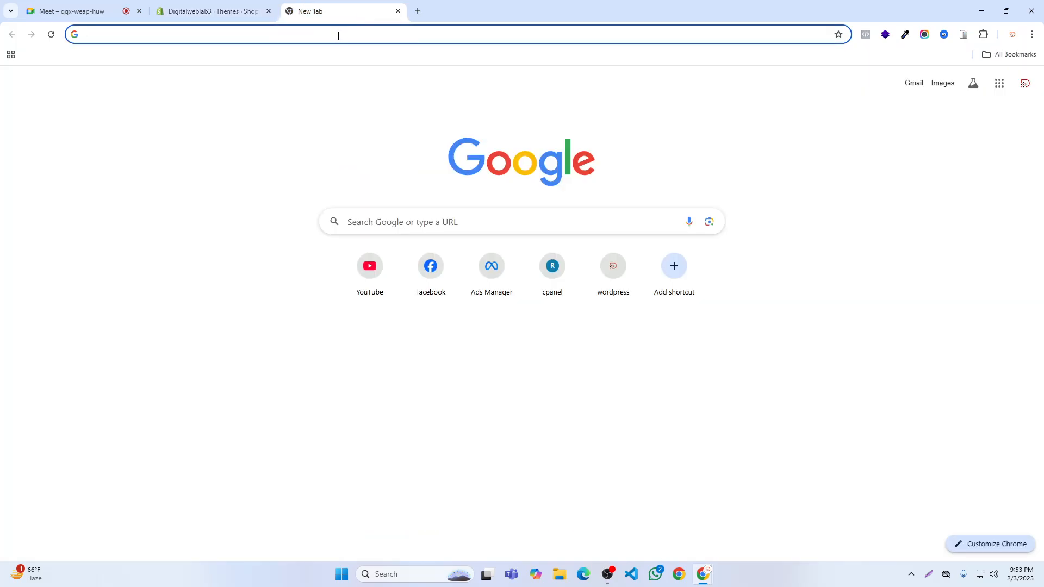
- Load just1store.com in the empty tab and look through the homepage down to its footer policy links
type("j")
key("Return")
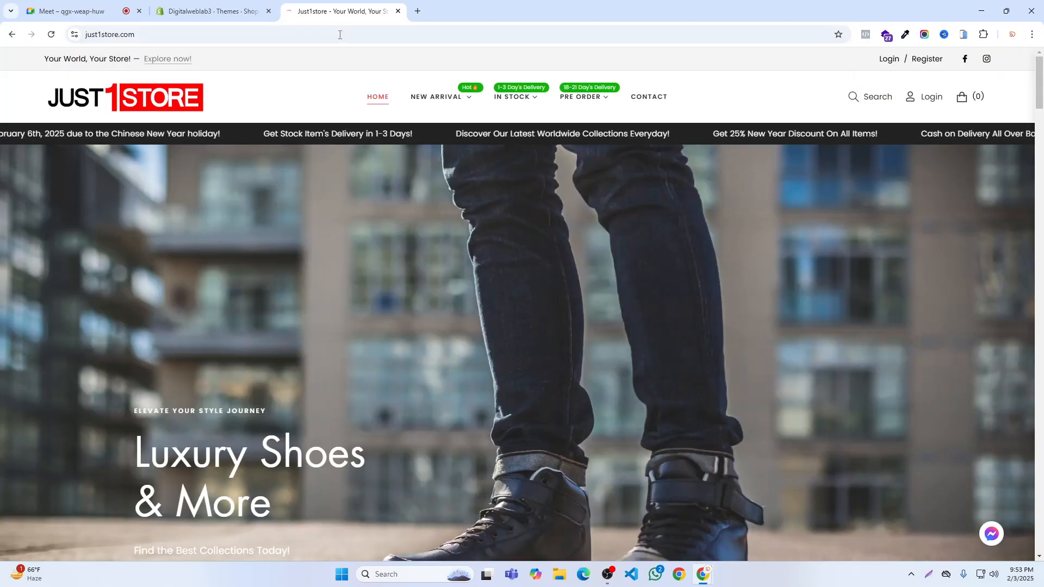
scroll(381, 251, "down", 2)
scroll(381, 251, "down", 20)
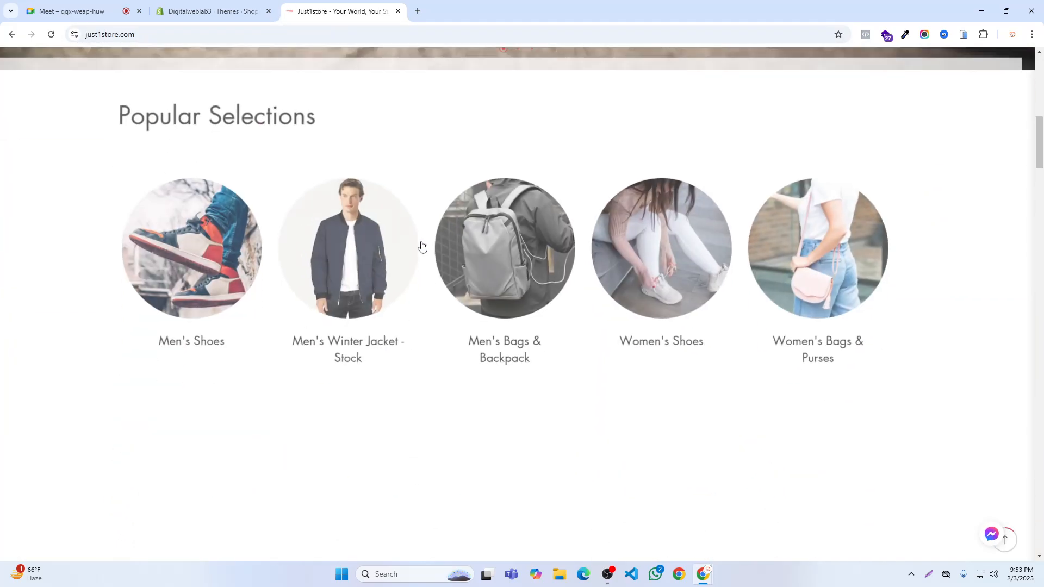
scroll(433, 242, "down", 20)
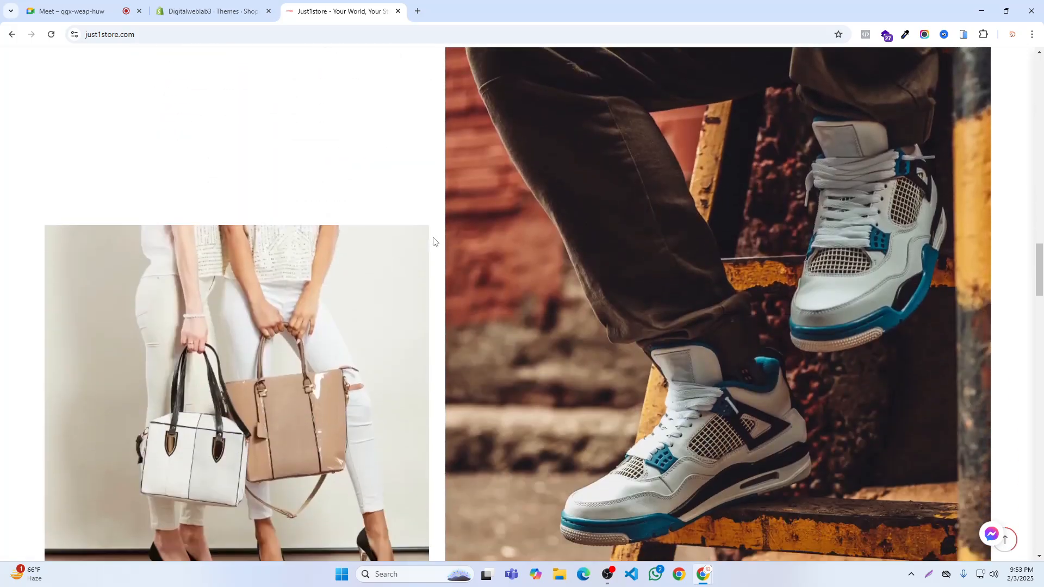
scroll(435, 239, "down", 20)
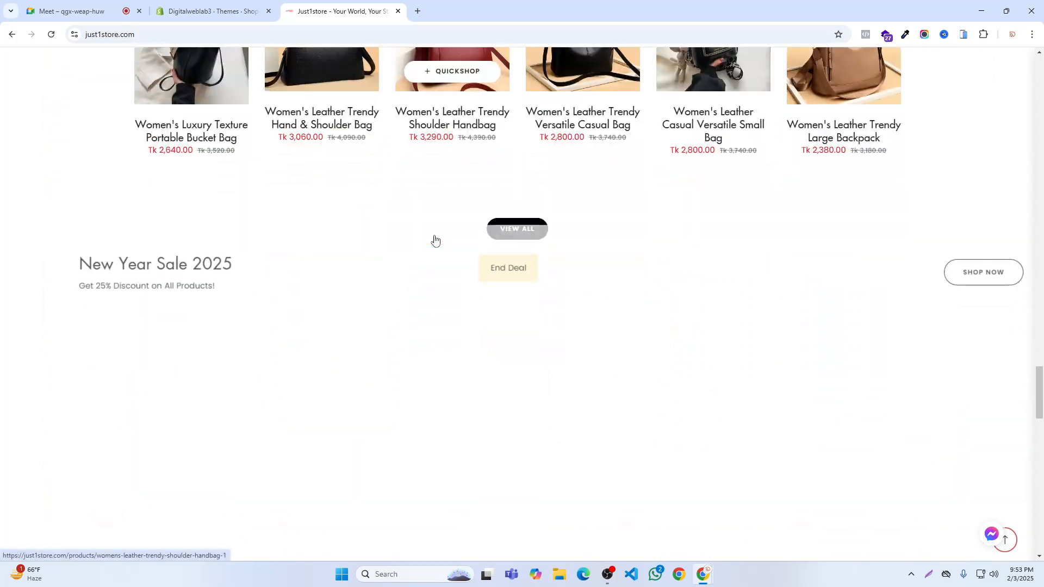
scroll(435, 240, "down", 10)
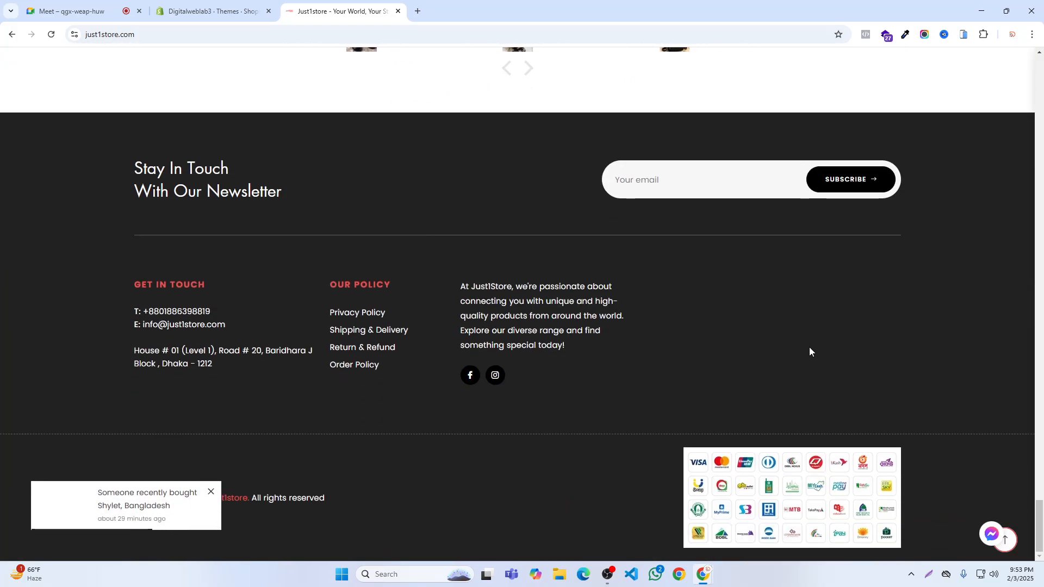
- View the Privacy Policy page from the Just1store footer, go back and open the Shipping & Delivery page
left_click(211, 492)
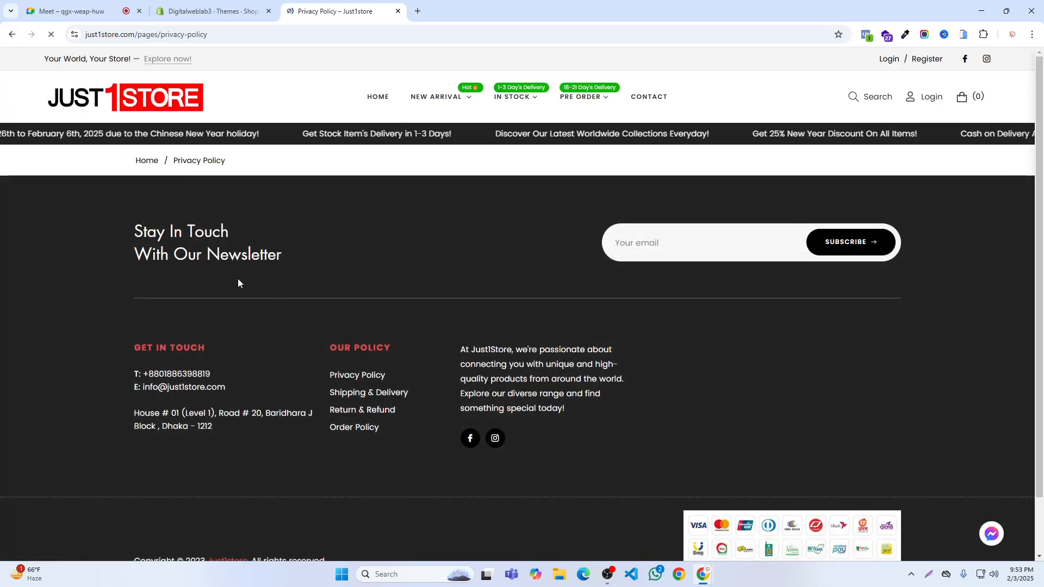
left_click(11, 34)
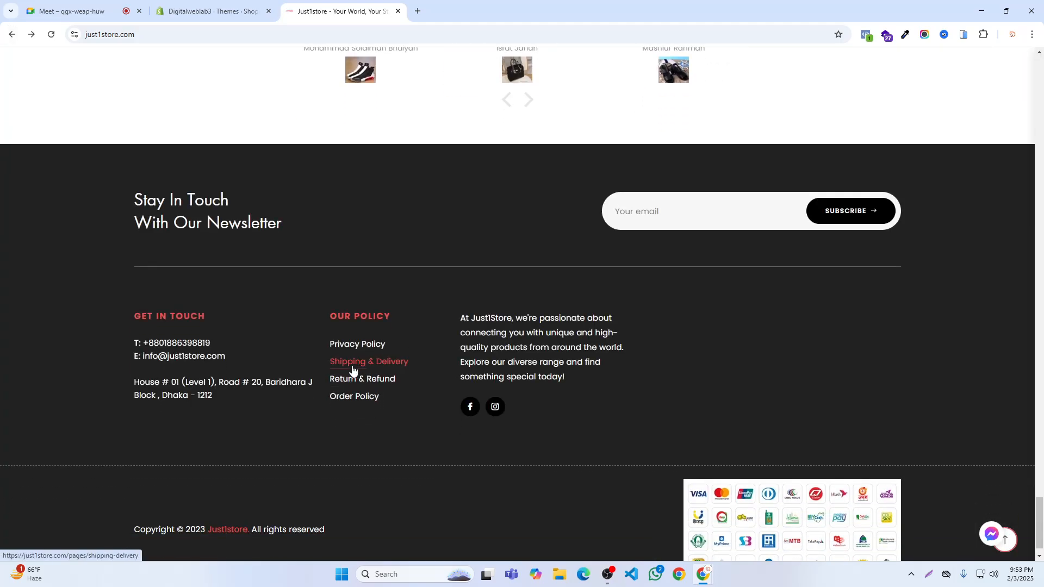
left_click(360, 365)
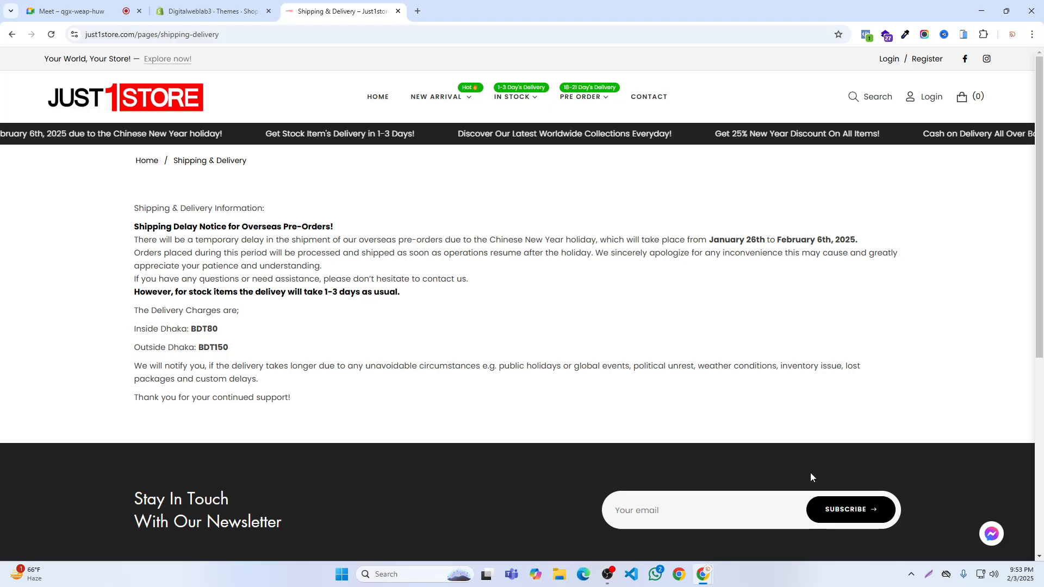
- Highlight the Shipping & Delivery page's text from the breadcrumb through the newsletter heading, and clear the selection
left_click(922, 572)
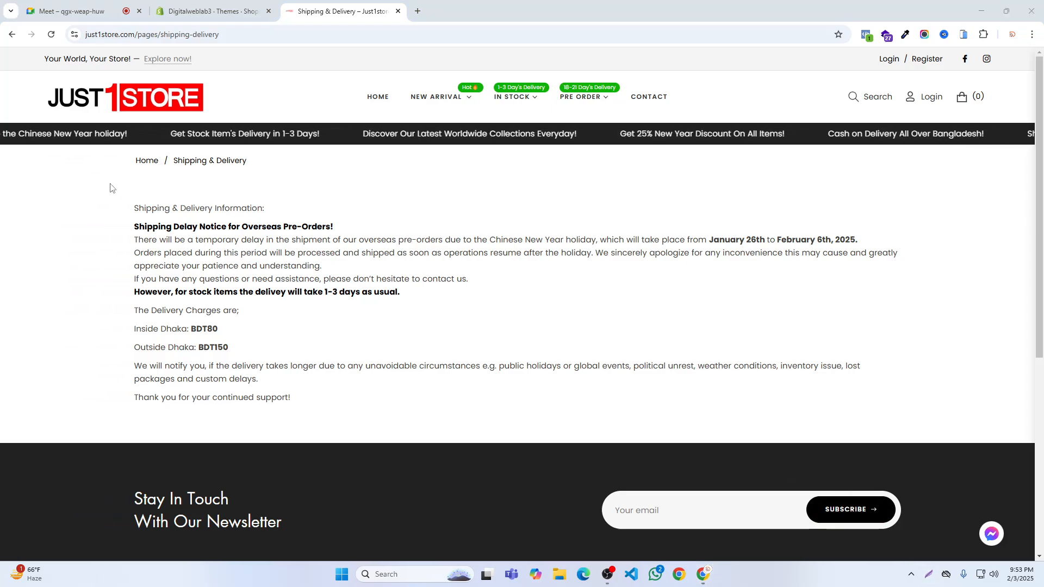
left_click_drag(107, 170, 611, 493)
left_click(929, 574)
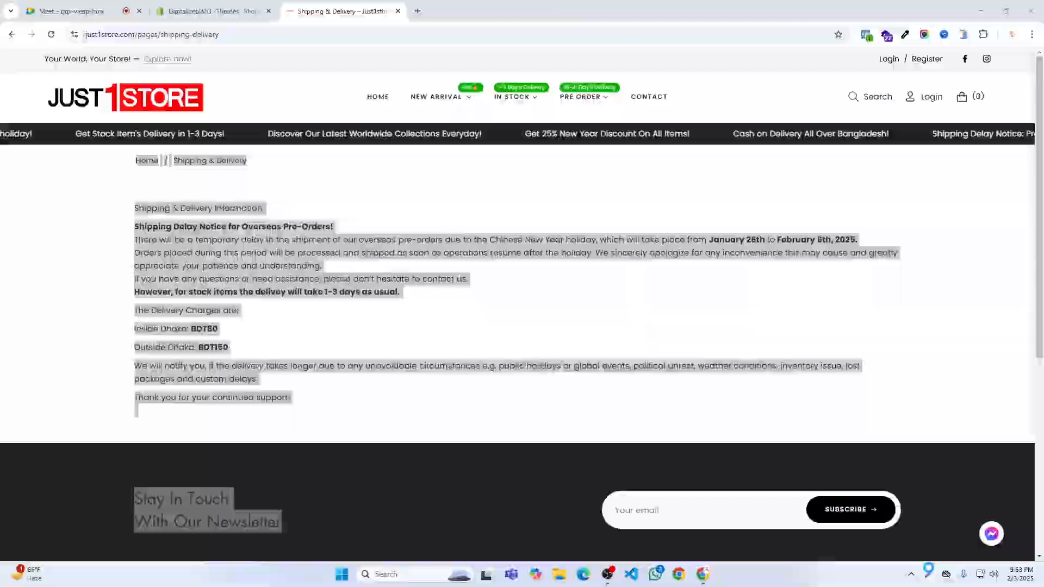
left_click_drag(86, 148, 939, 446)
left_click(913, 460)
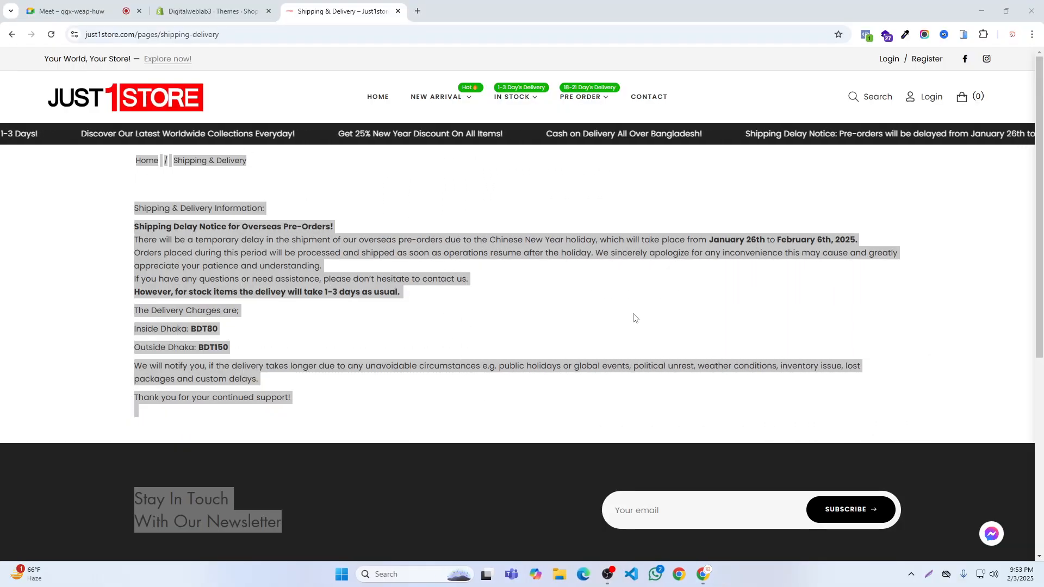
left_click(134, 204)
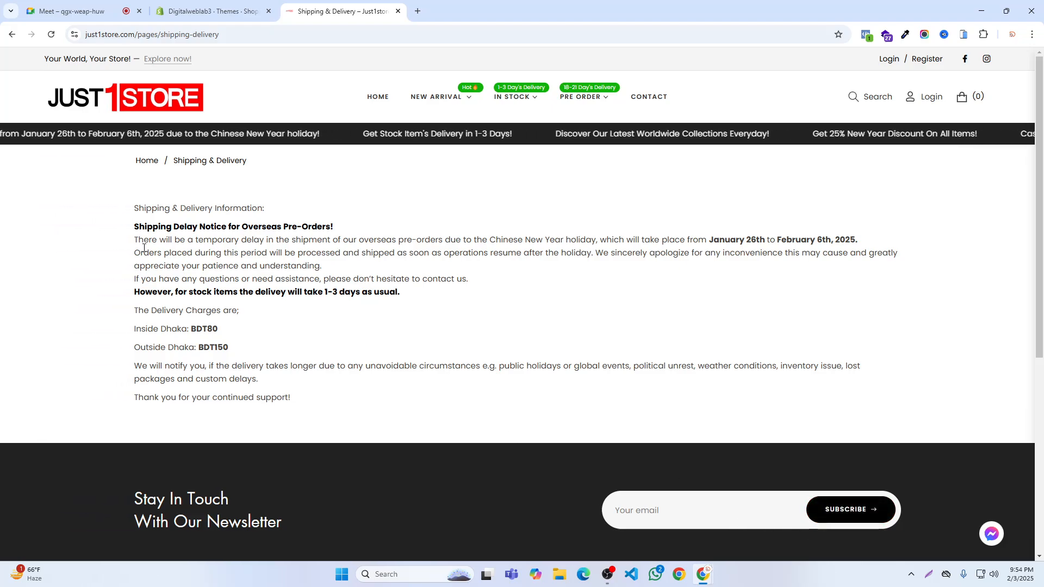
left_click(928, 575)
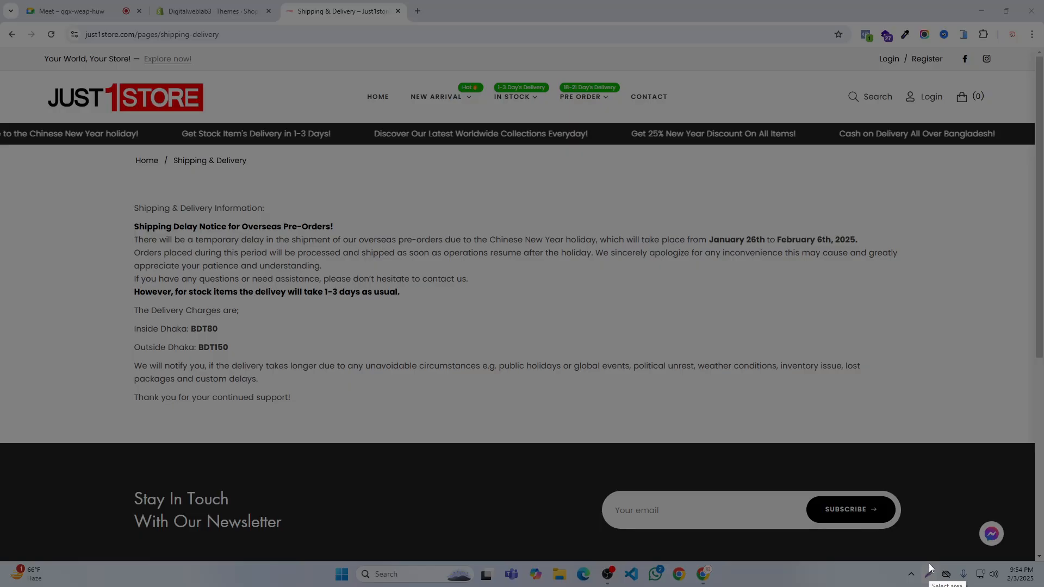
left_click_drag(21, 126, 924, 435)
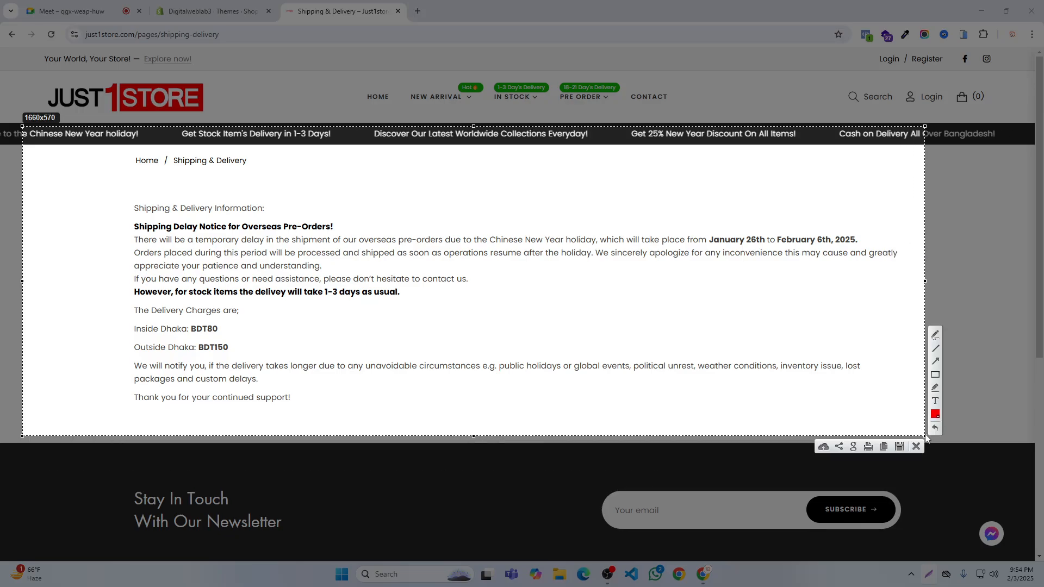
left_click(916, 446)
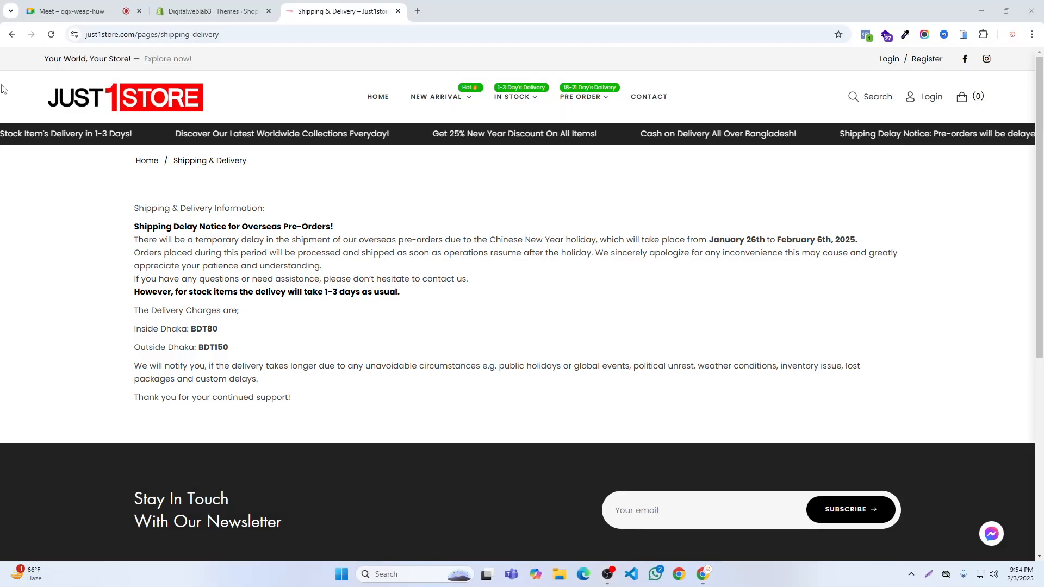
- Go back from the Shipping & Delivery page and bring up the Online Store's Pages list in the Shopify admin
left_click(11, 34)
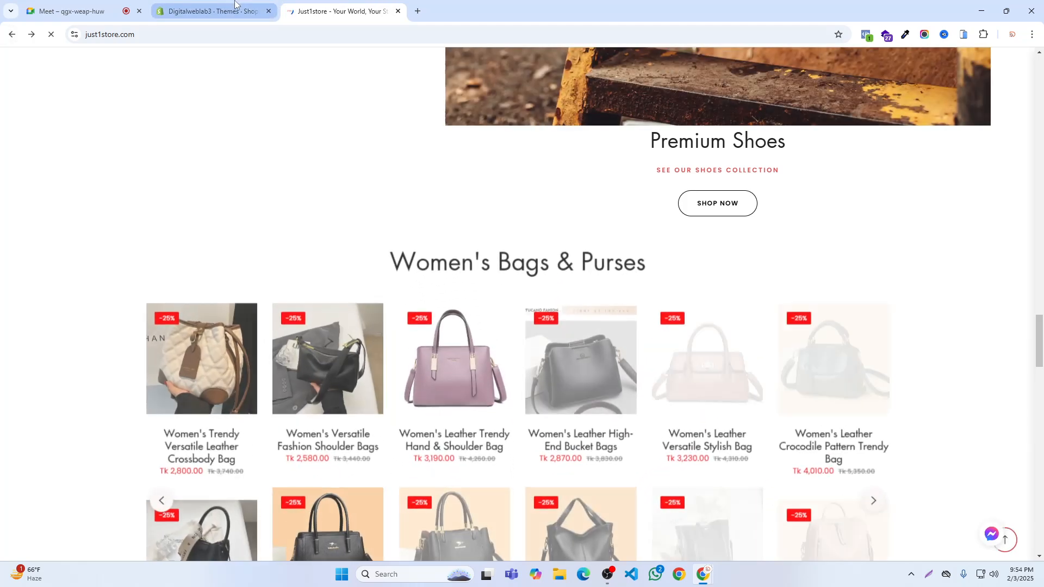
left_click(235, 6)
left_click(39, 112)
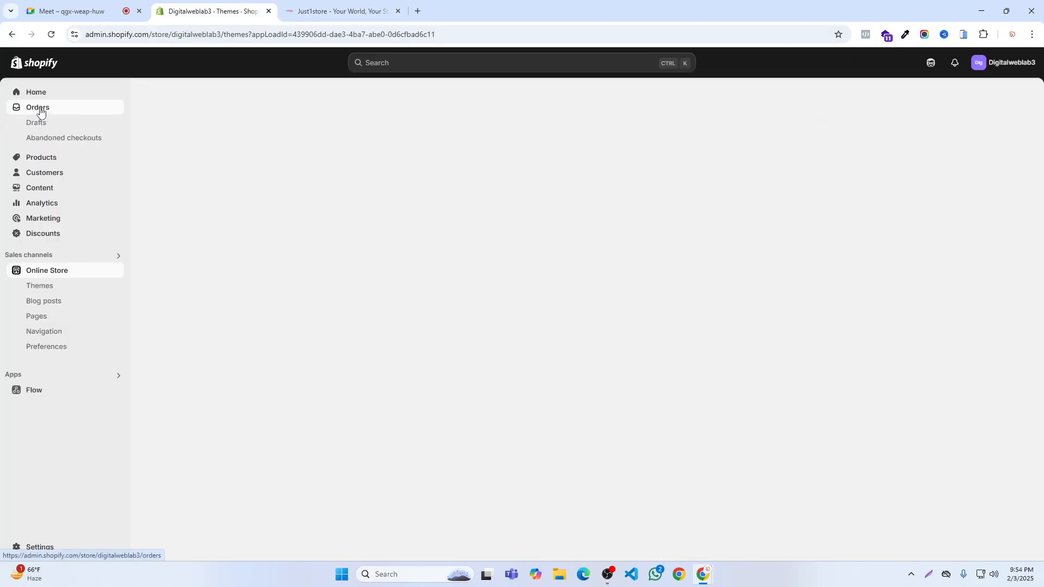
left_click(50, 159)
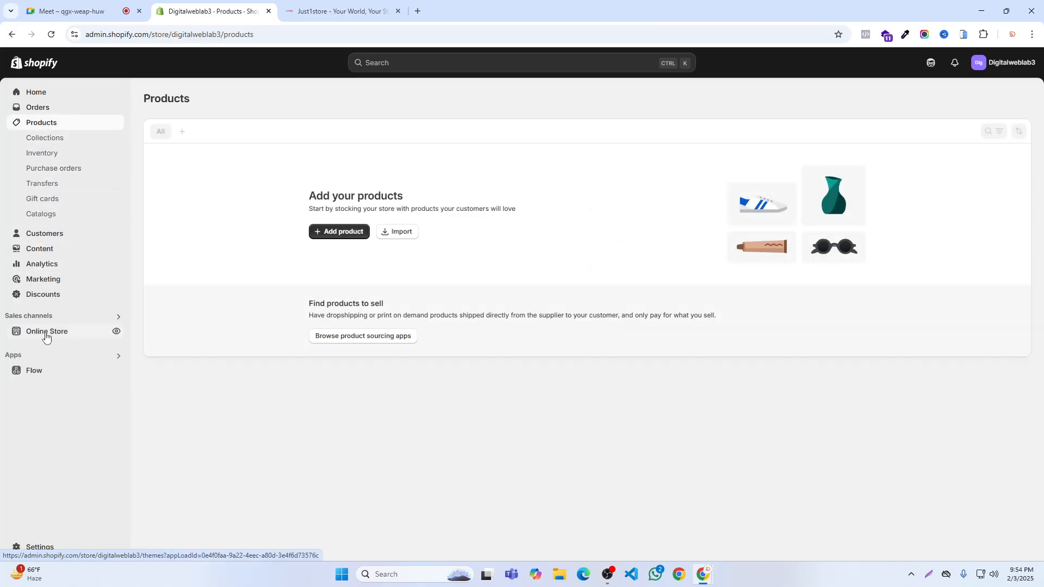
left_click(38, 333)
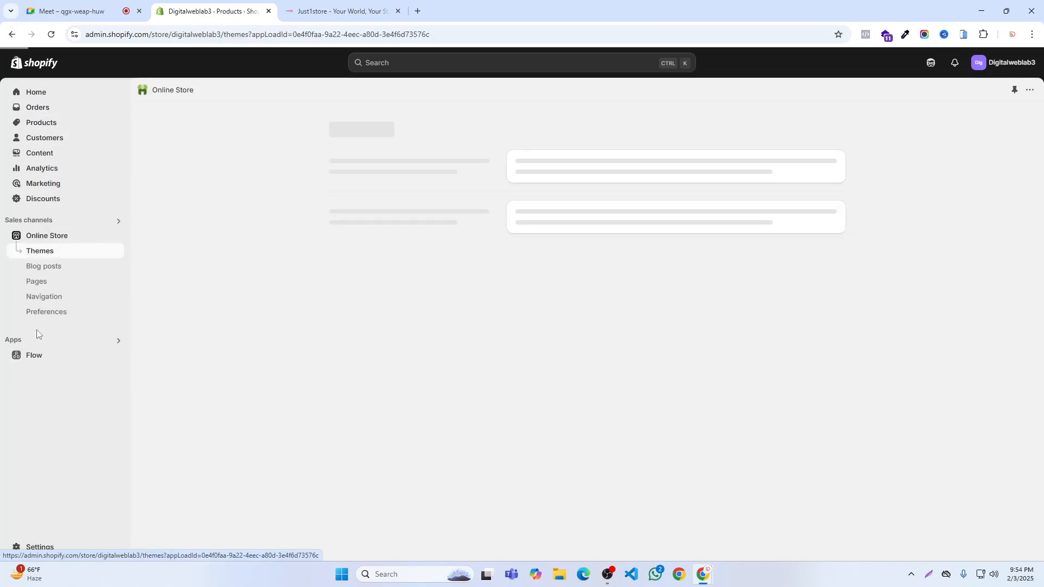
left_click(37, 283)
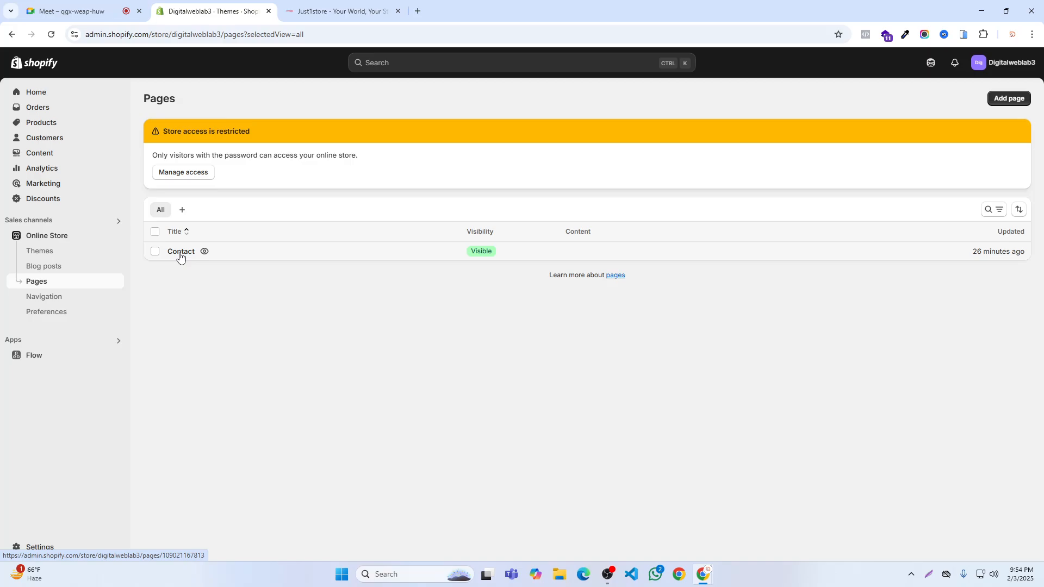
- Add and save a page titled "About Us", and start another page titled "Shipping"
left_click(1009, 98)
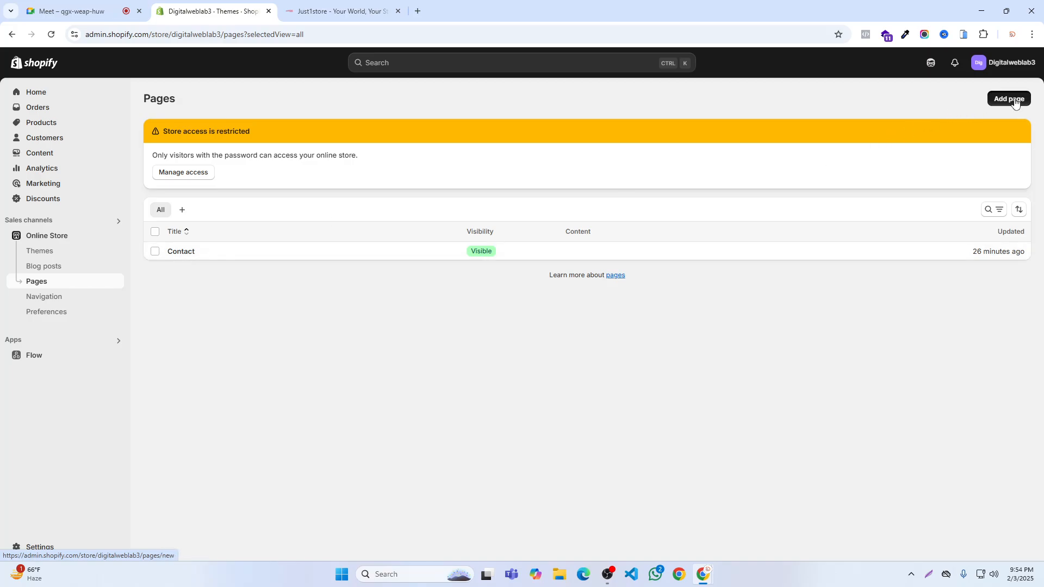
left_click(404, 152)
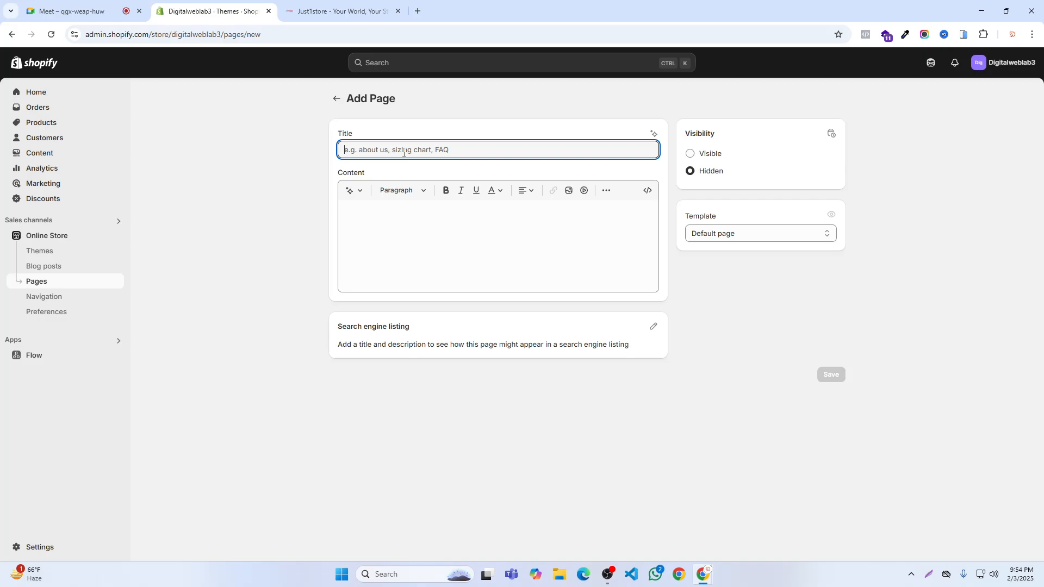
type("About Us")
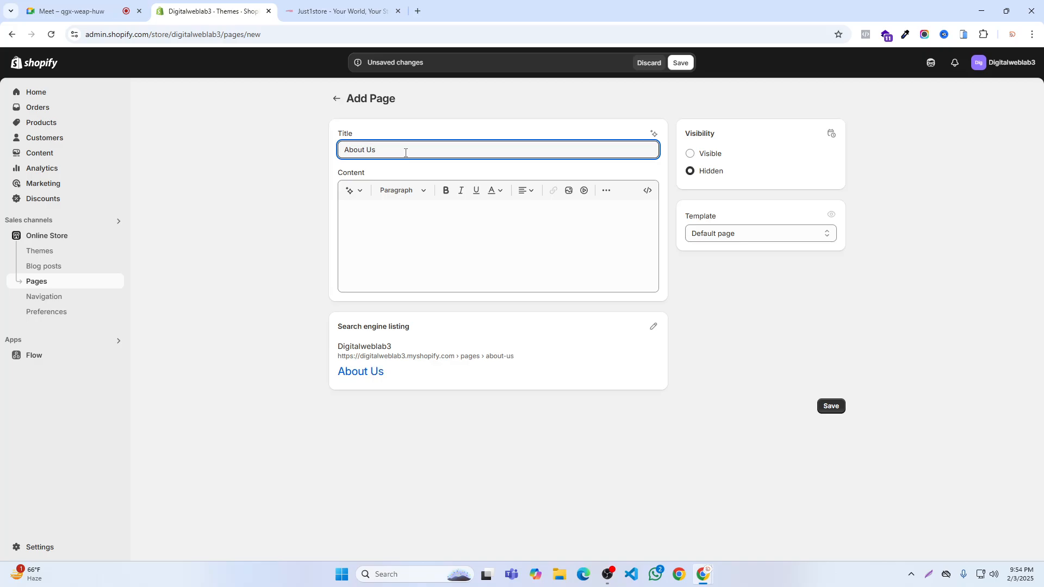
left_click(680, 66)
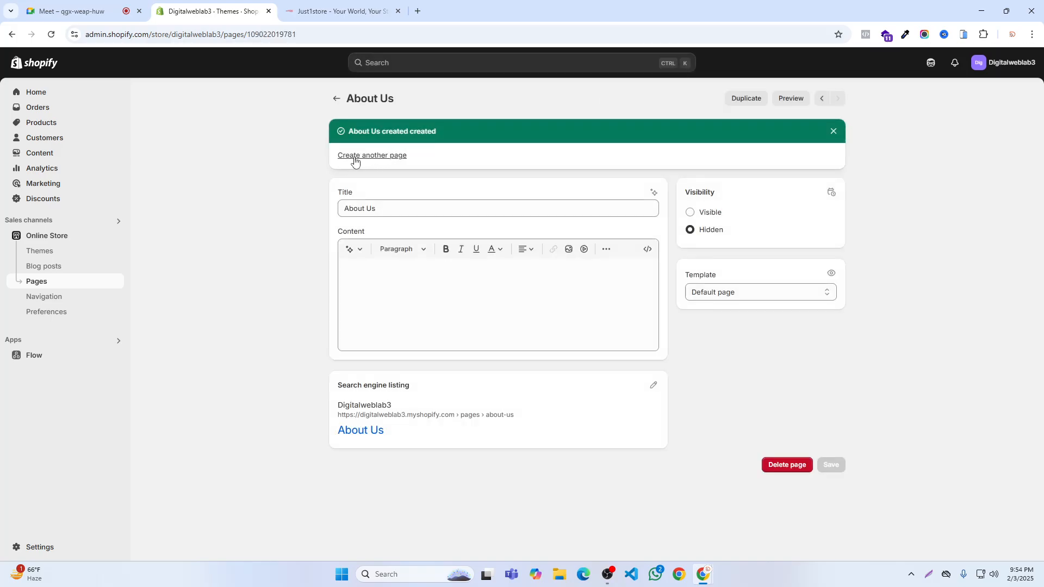
left_click(354, 157)
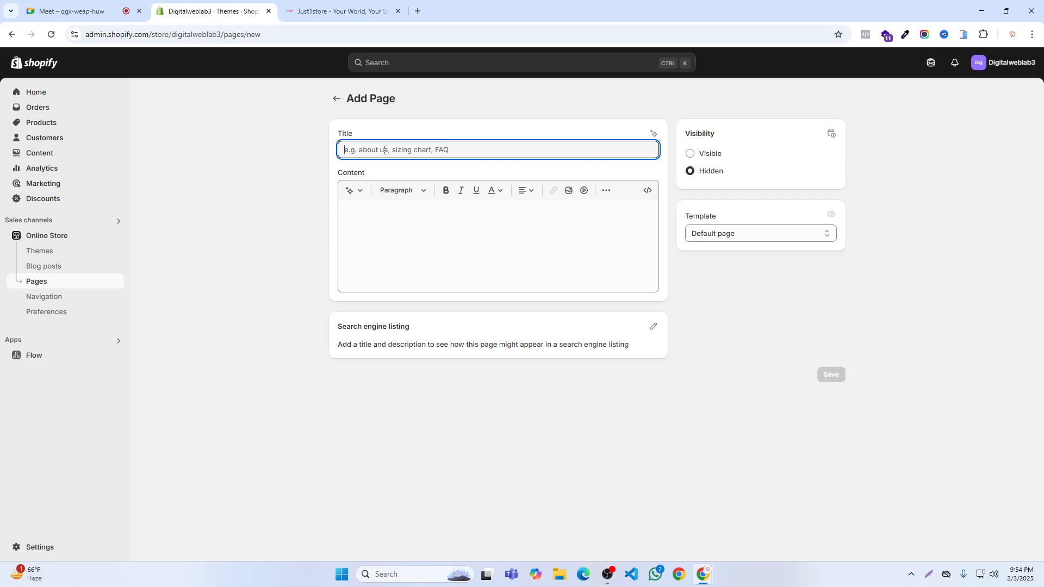
type("Shipping")
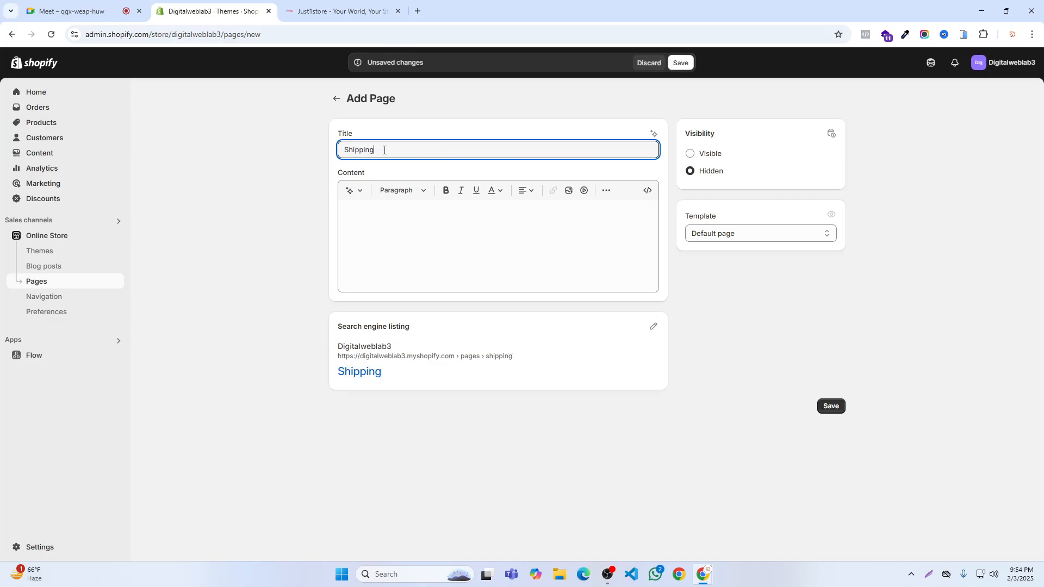
- Switch to the Just1store homepage, open its Men's Arrival collection and look through the products
left_click(310, 3)
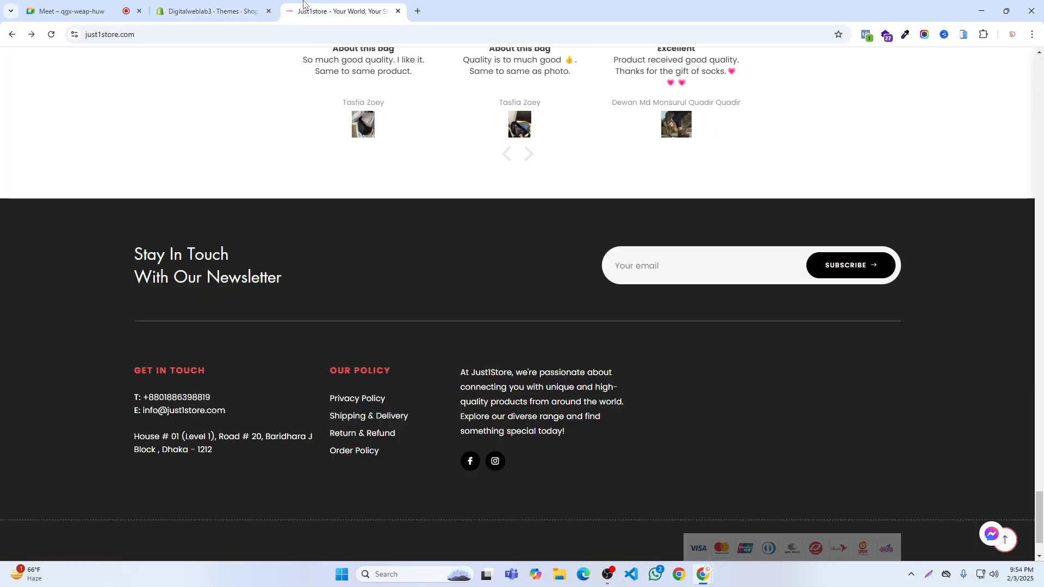
scroll(378, 114, "up", 10)
scroll(378, 115, "up", 5)
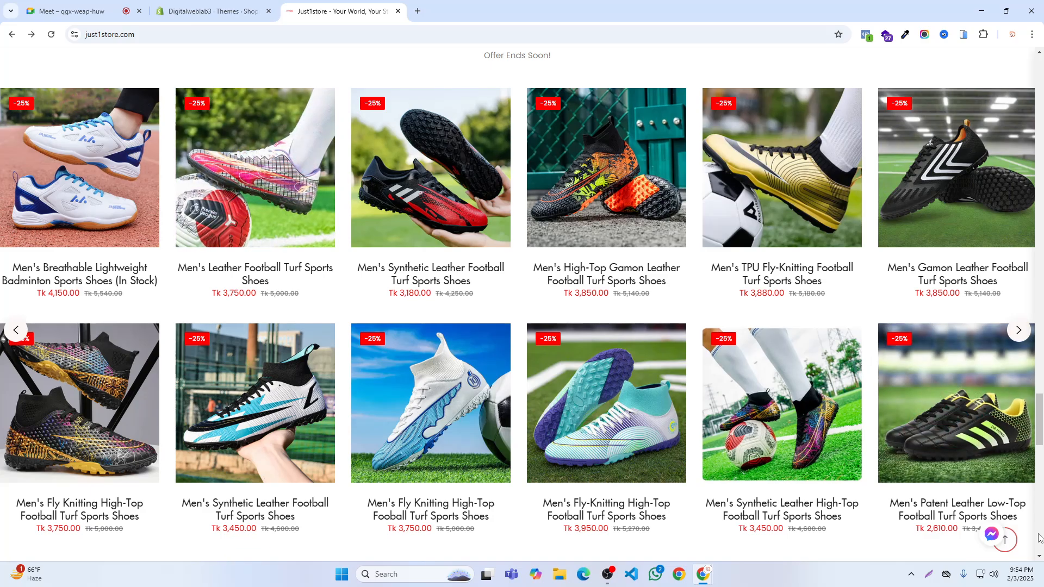
left_click(1007, 549)
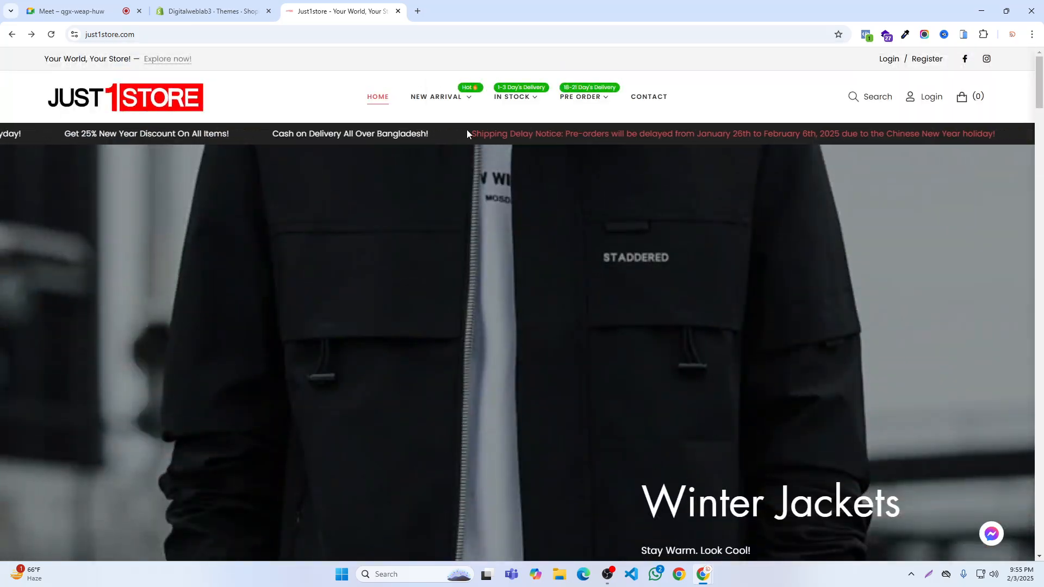
mouse_move(445, 107)
left_click(425, 146)
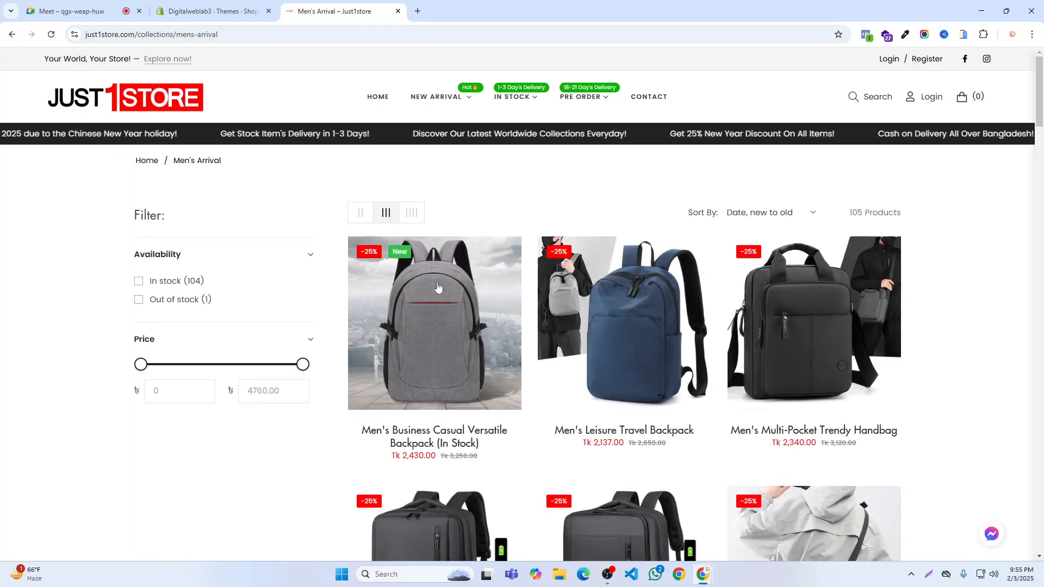
scroll(453, 284, "down", 3)
scroll(453, 285, "down", 20)
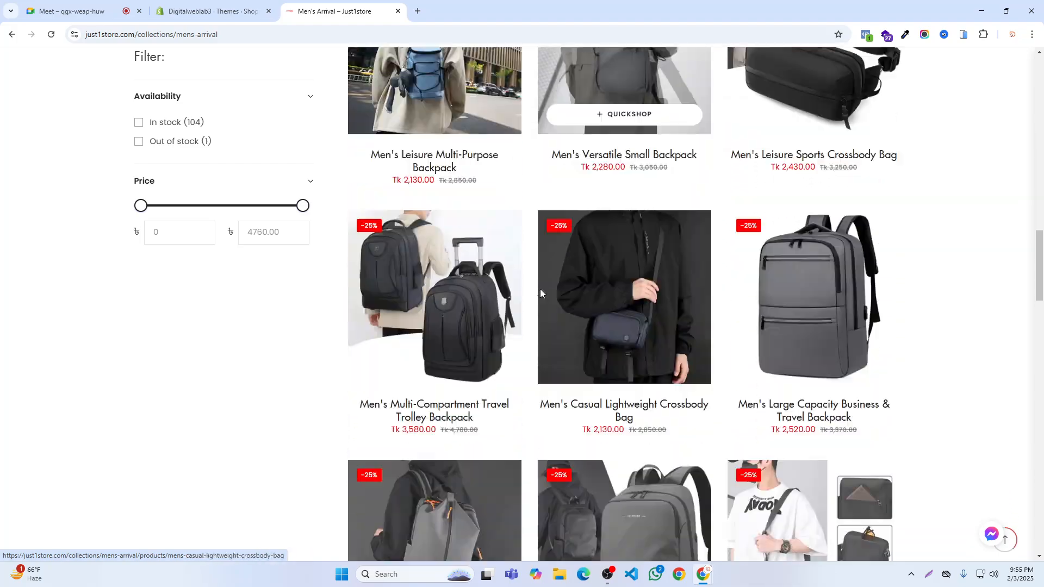
scroll(543, 292, "down", 18)
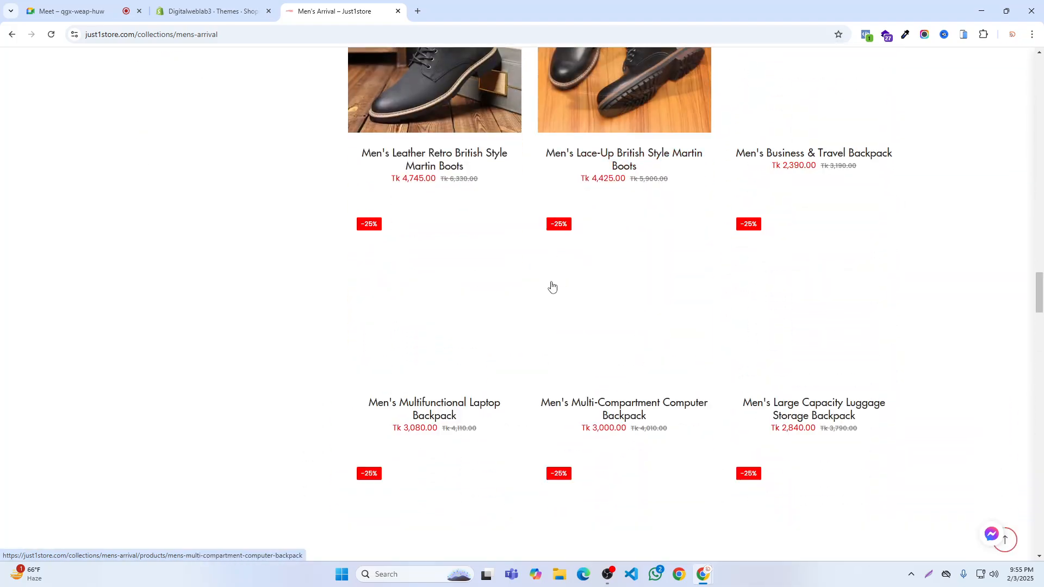
scroll(319, 282, "down", 6)
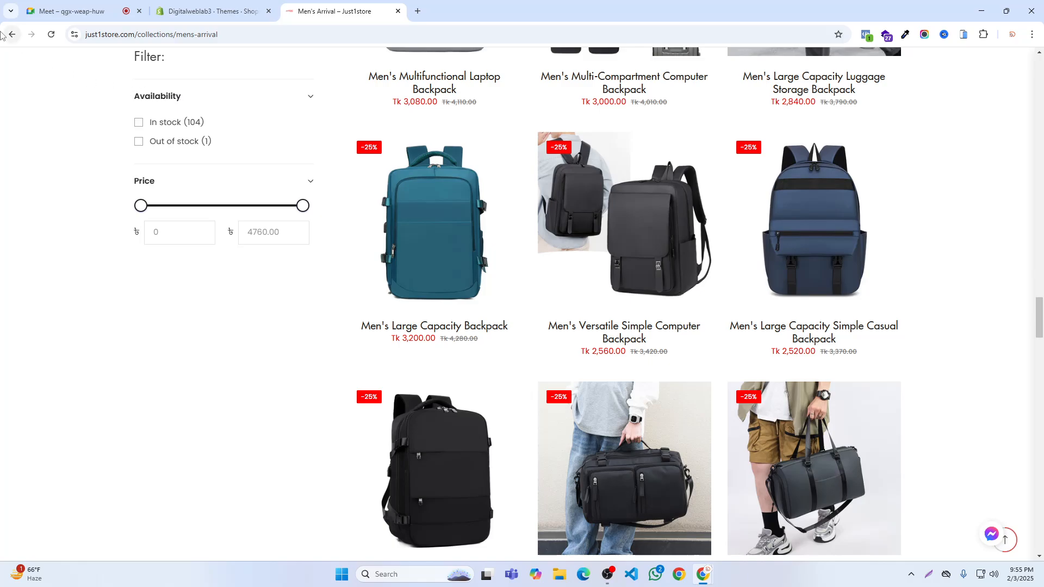
- Go back to the Just1store homepage and open the Return & Refund page from the footer policy links
left_click(11, 34)
scroll(361, 248, "down", 15)
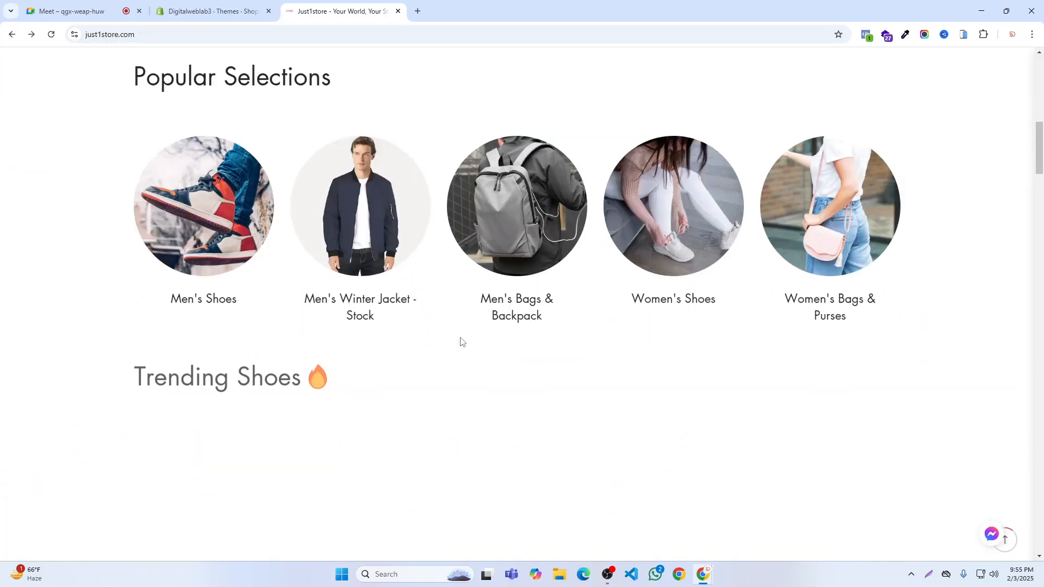
scroll(485, 356, "down", 18)
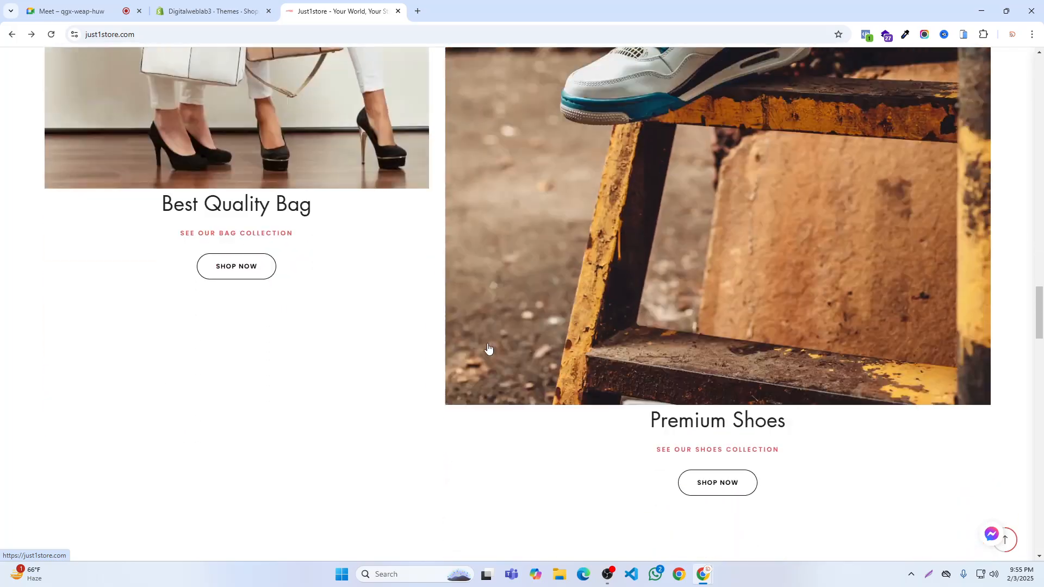
scroll(492, 344, "down", 20)
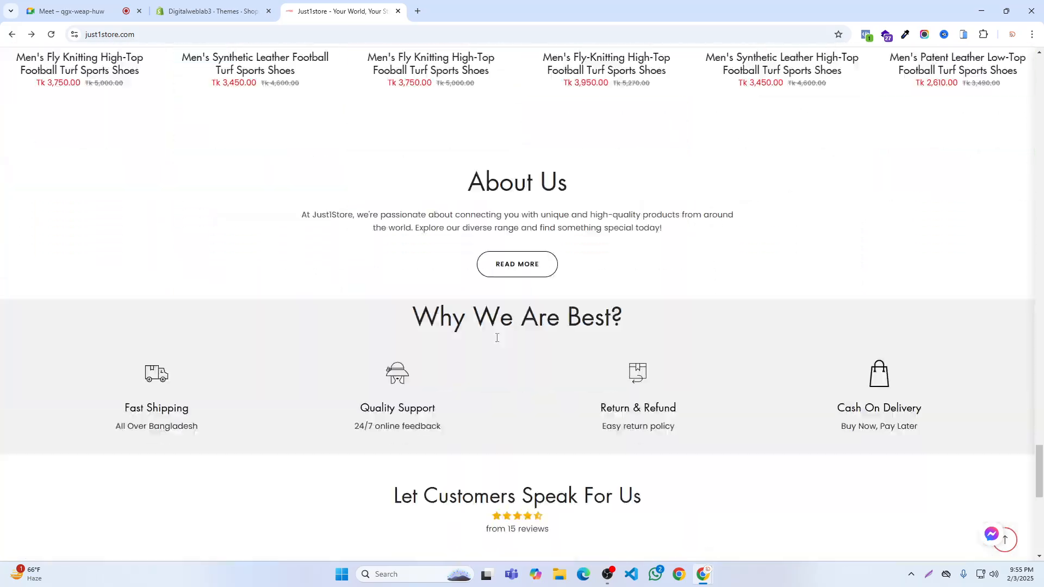
scroll(497, 341, "down", 3)
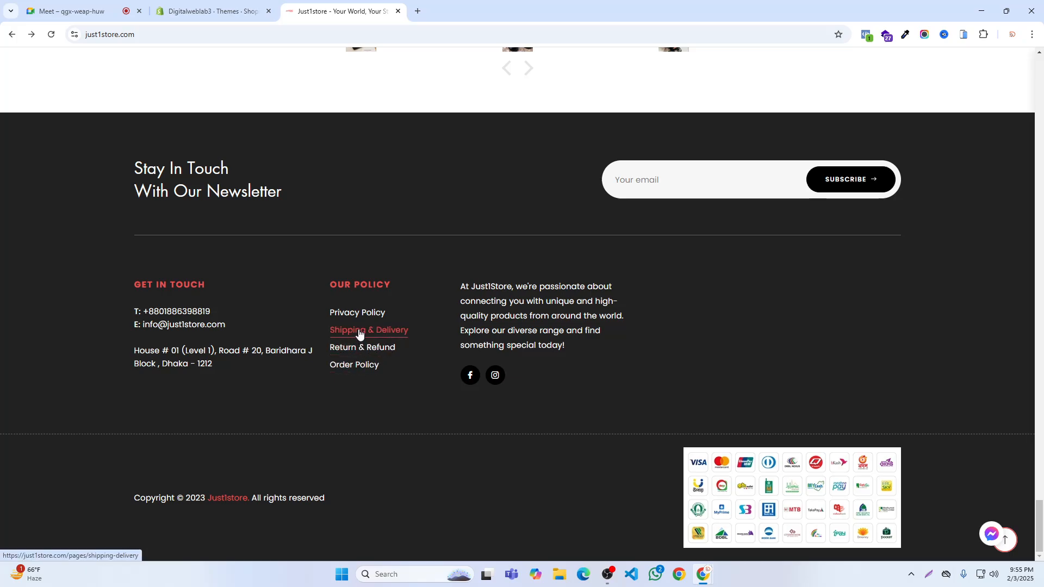
left_click(357, 351)
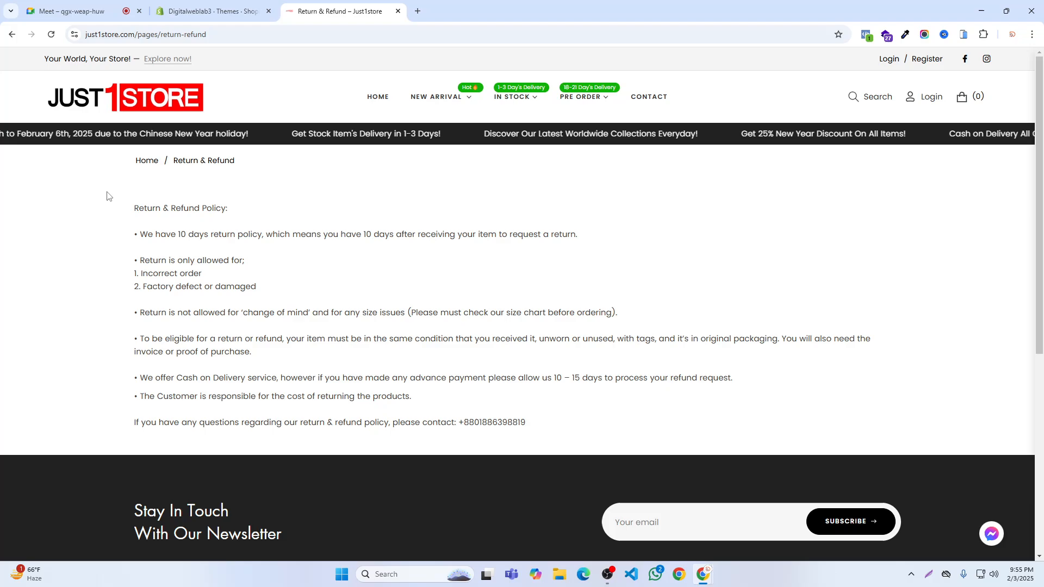
- Highlight the Return & Refund policy text through the newsletter heading, and clear the selection
left_click_drag(99, 188, 494, 459)
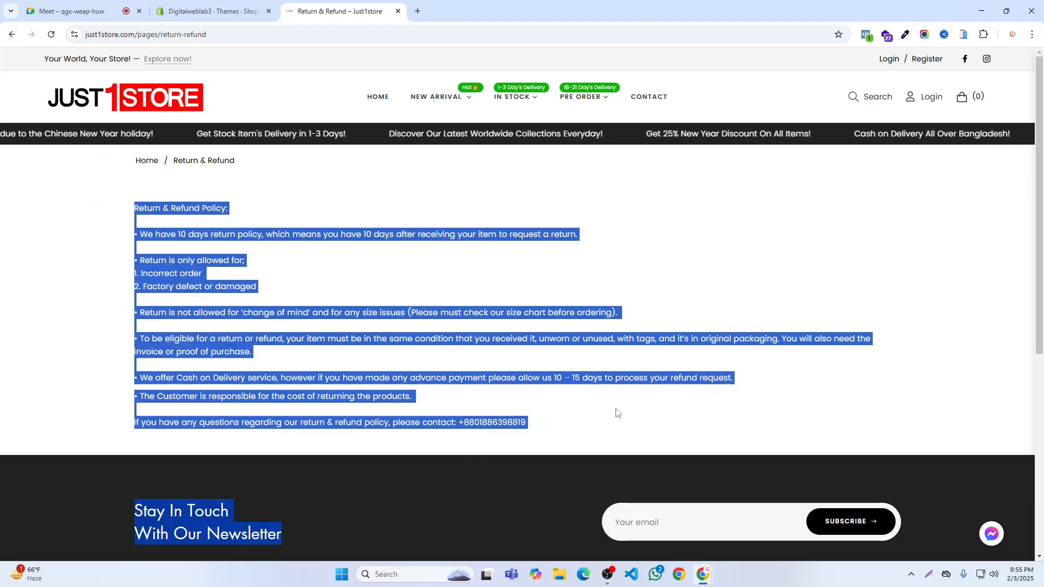
right_click(737, 272)
left_click(685, 253)
left_click(659, 237)
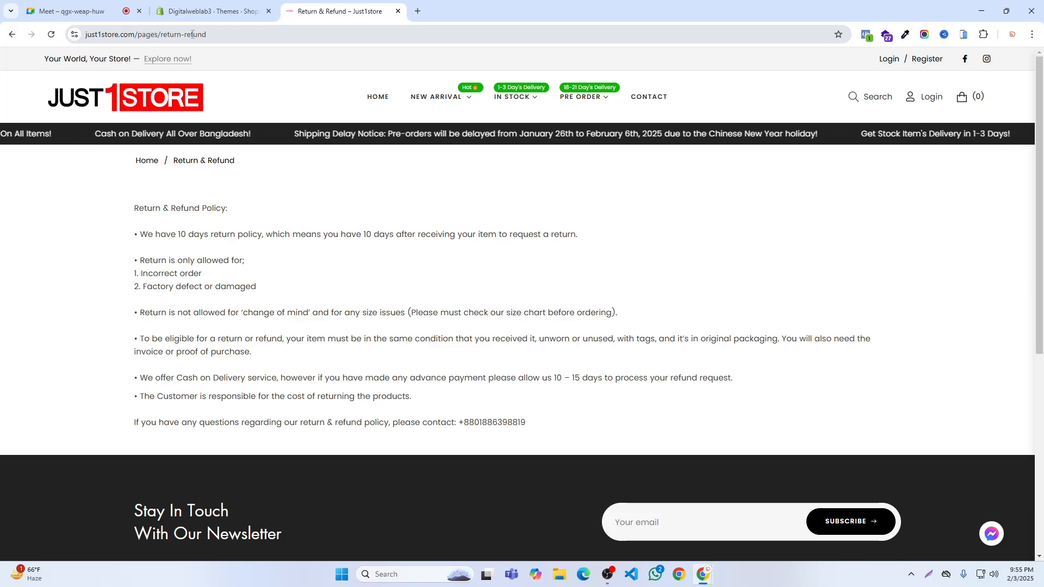
- Save the pending Shipping page in the Shopify admin, and create and save another page titled "Return"
left_click(207, 12)
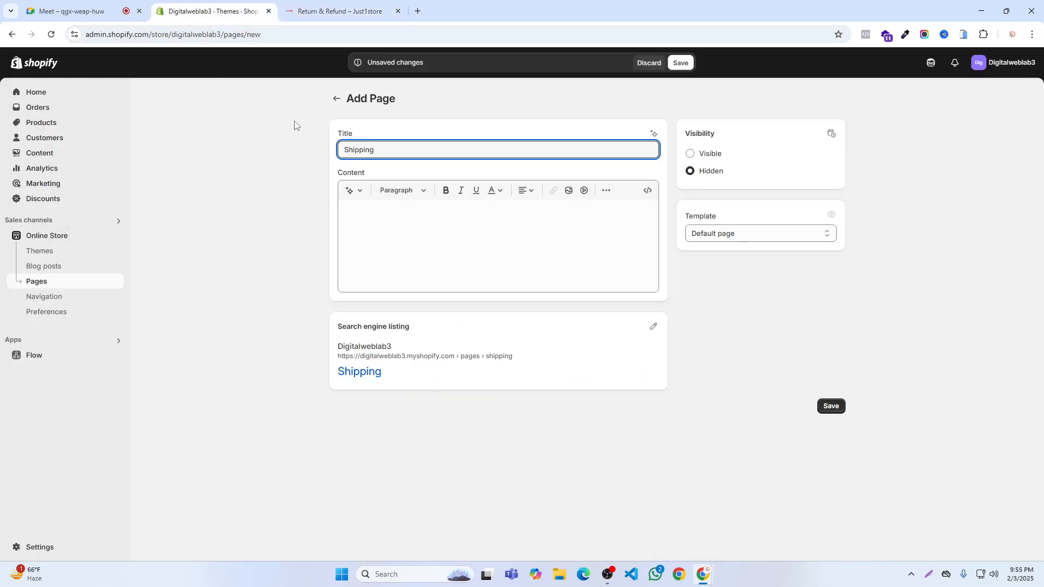
left_click(680, 62)
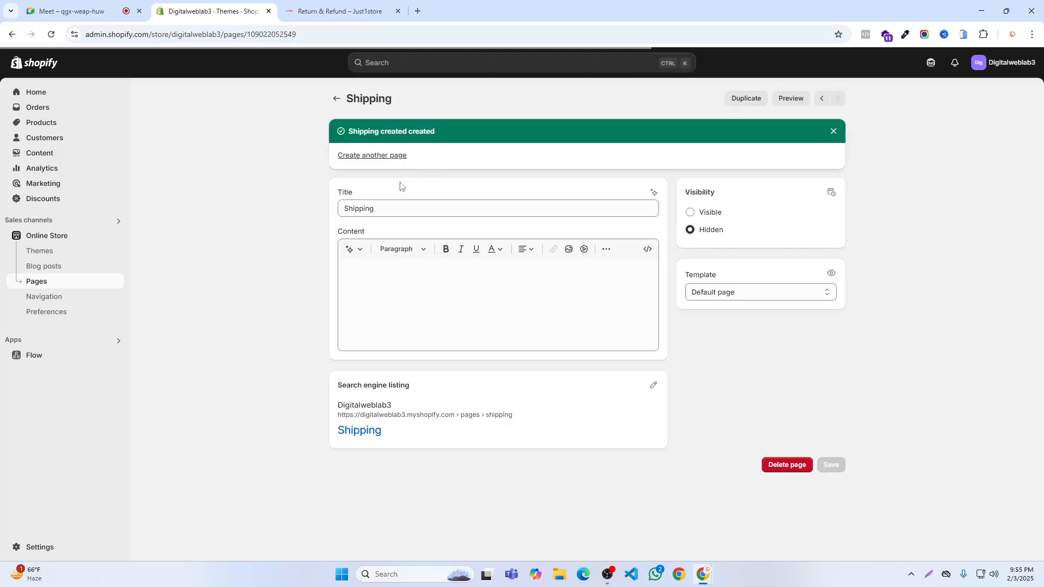
left_click(386, 156)
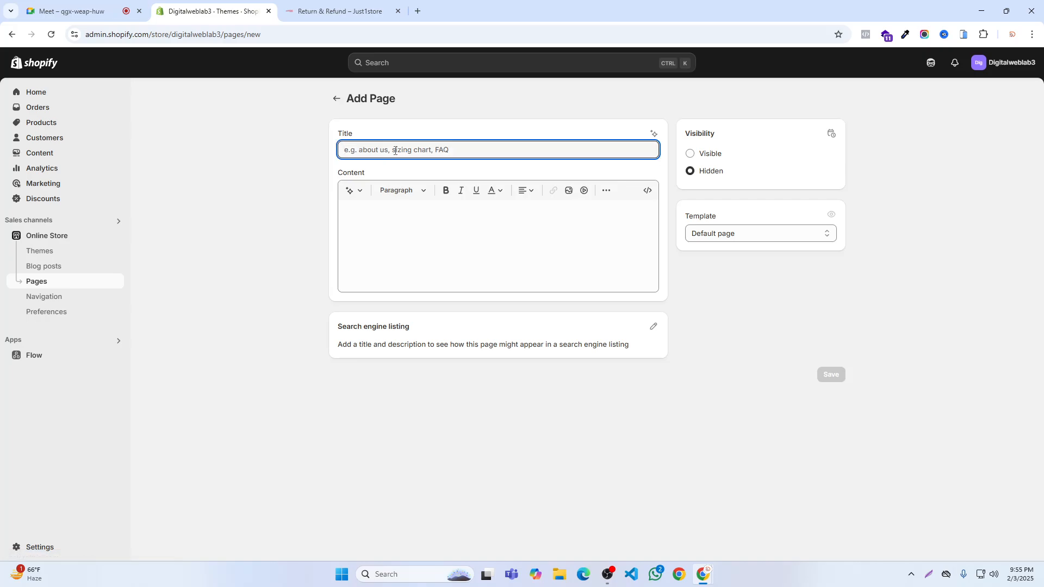
type("Return")
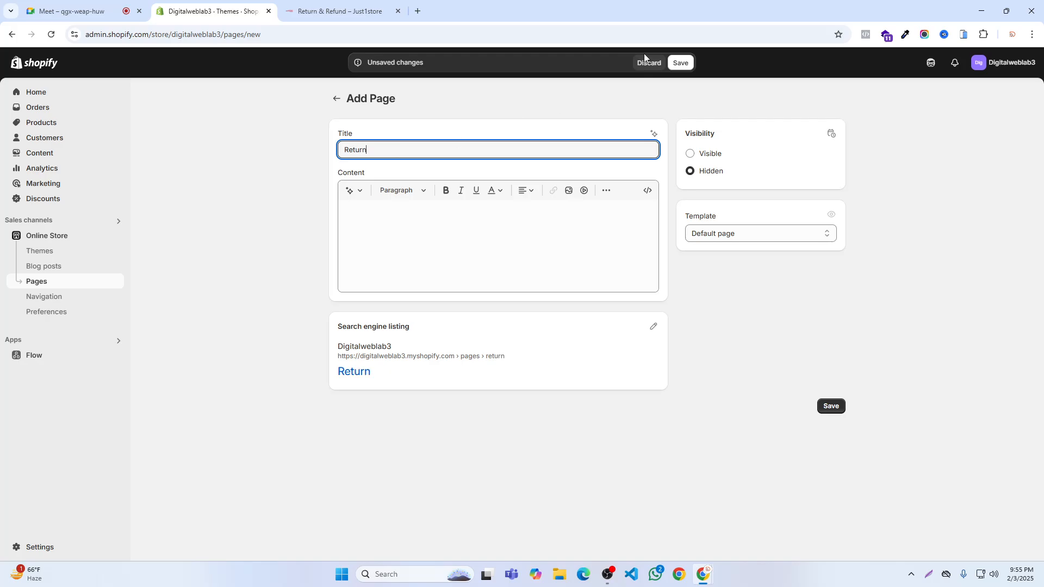
left_click(680, 62)
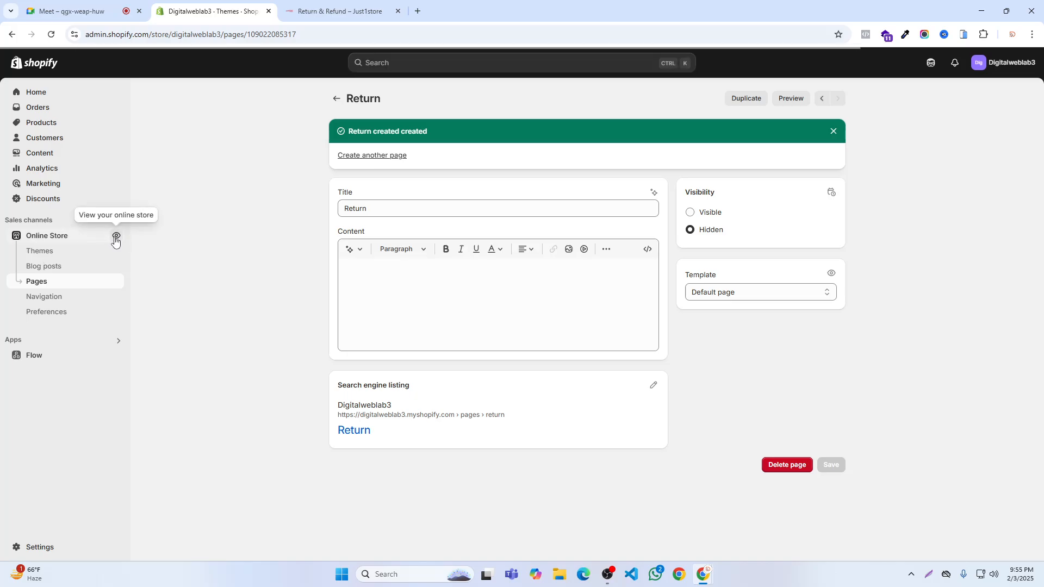
- View the Digitalweblab3 online storefront and look through the homepage down to its footer
left_click(115, 235)
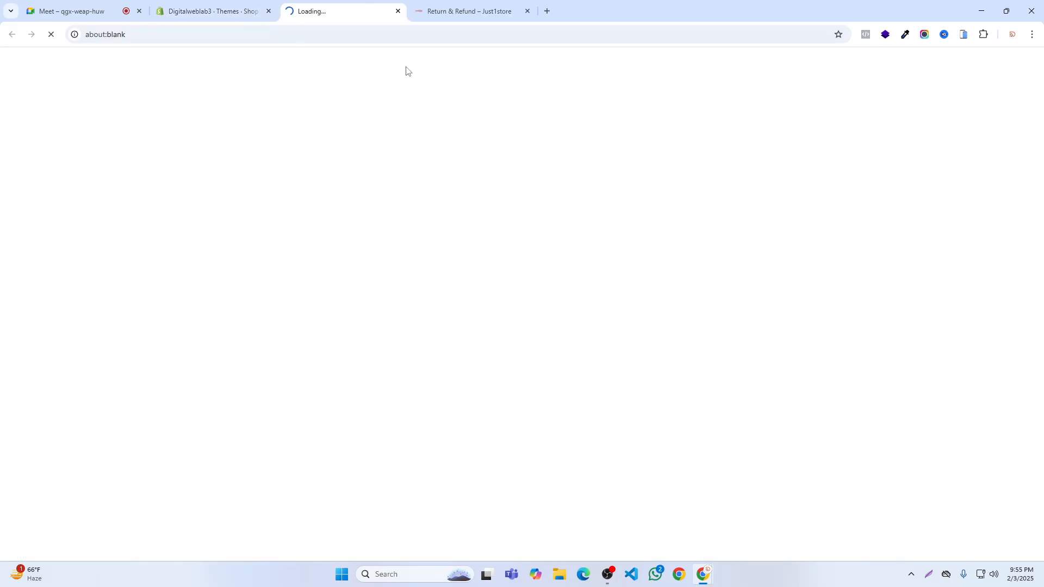
scroll(506, 321, "down", 2)
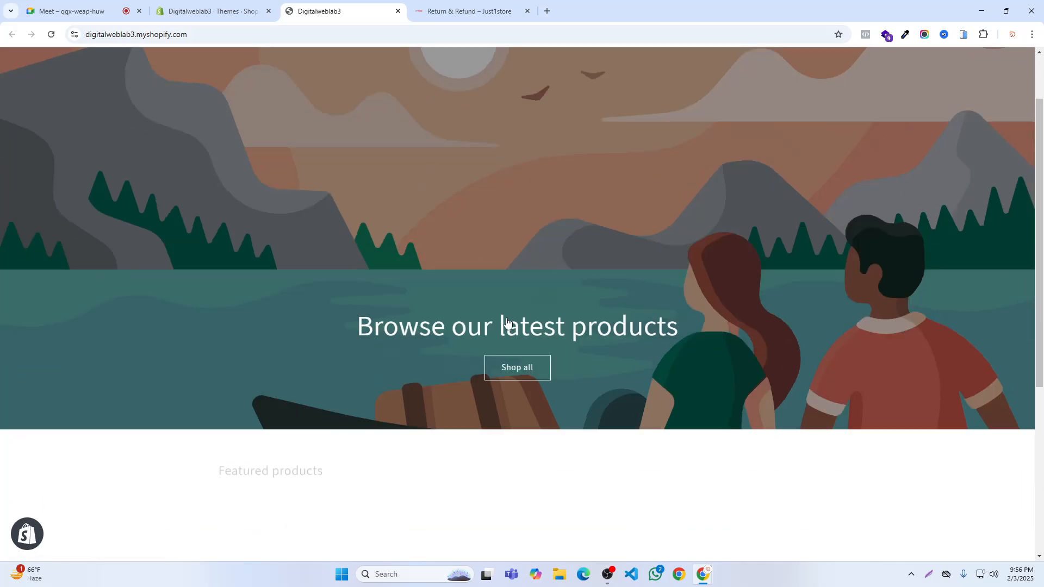
scroll(506, 322, "down", 5)
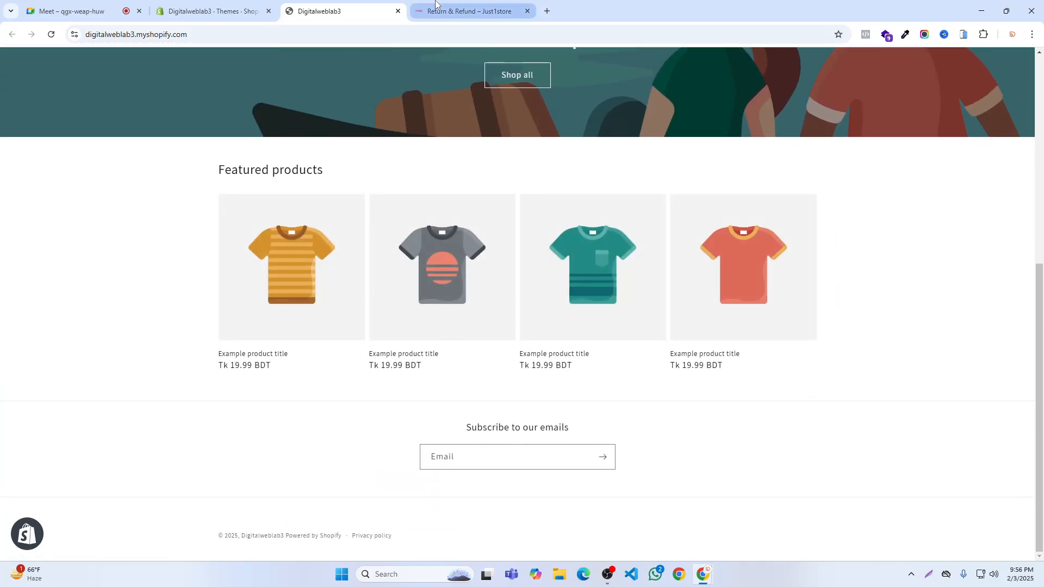
left_click(210, 4)
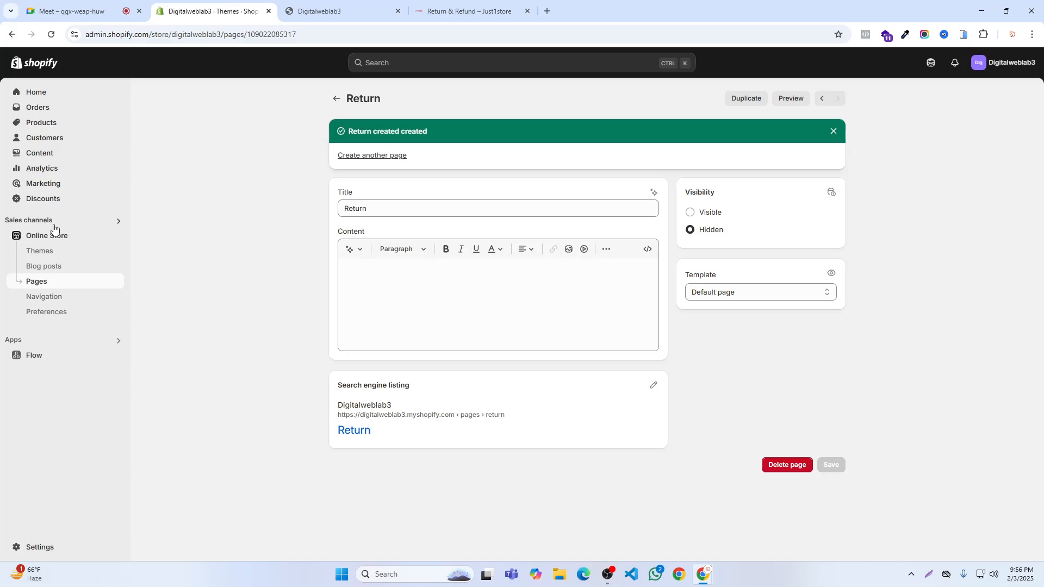
left_click(40, 153)
left_click(38, 199)
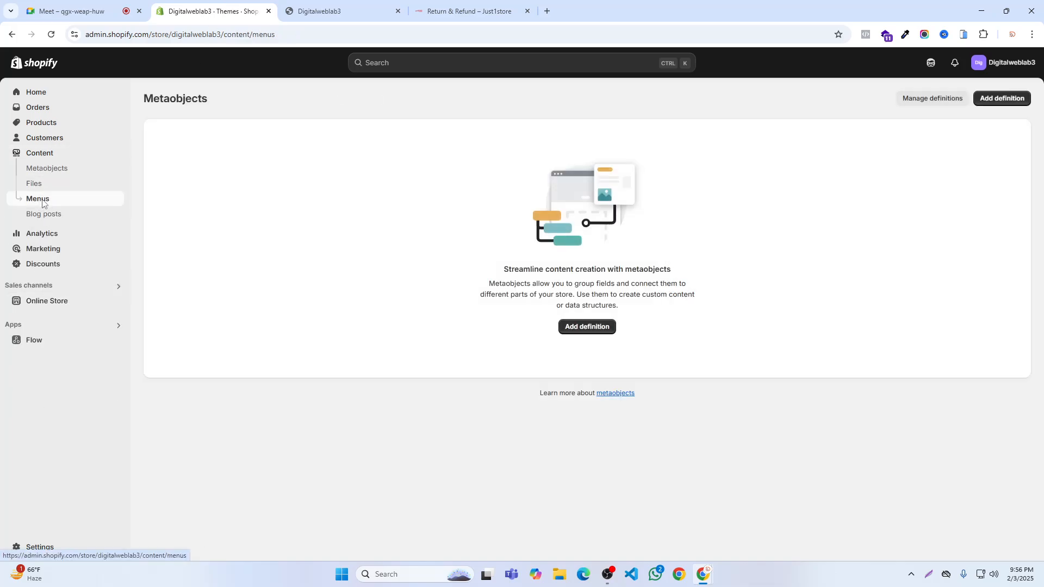
left_click(166, 166)
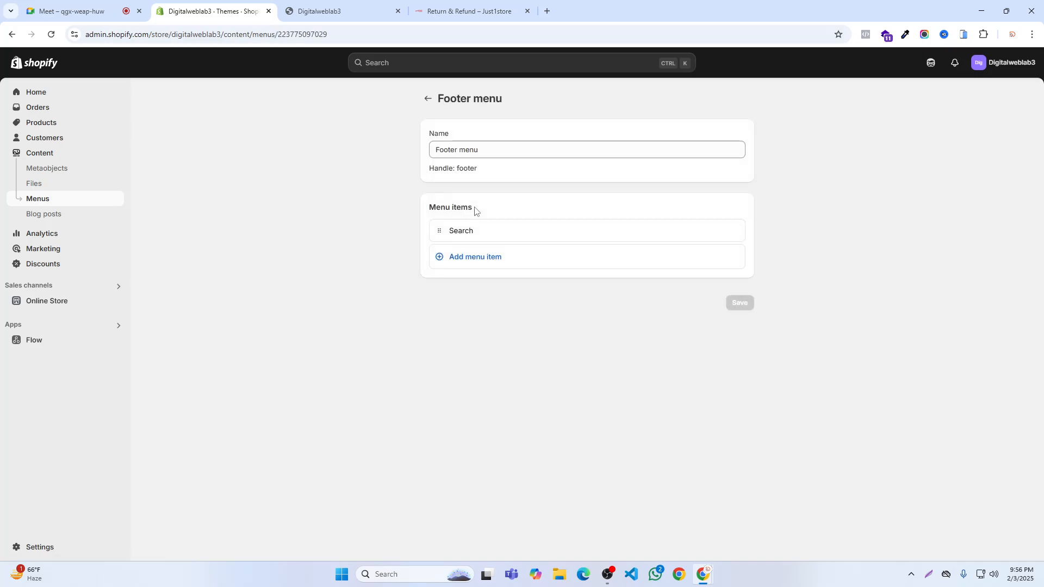
left_click(463, 260)
left_click(615, 273)
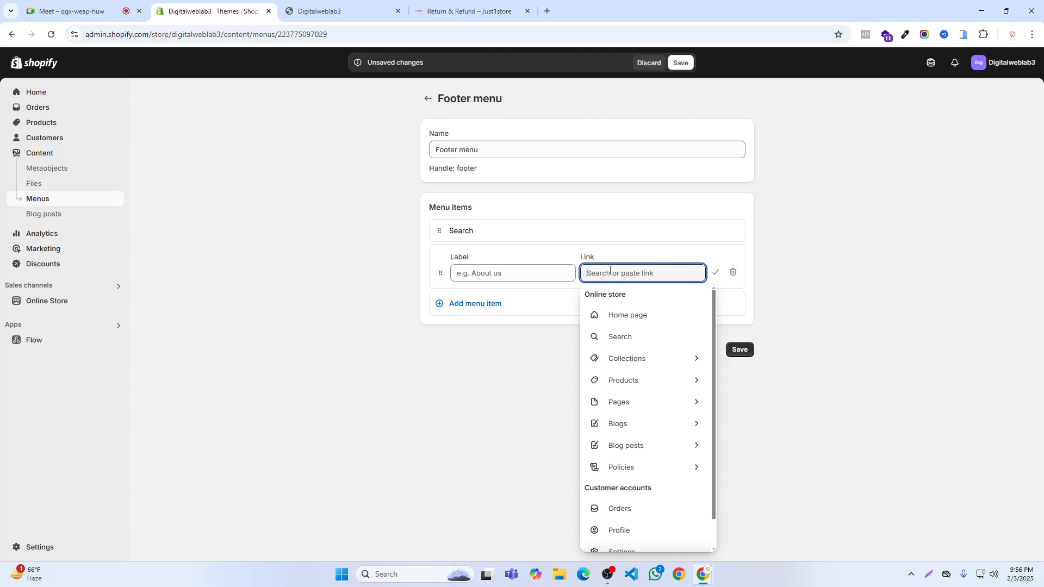
left_click(622, 403)
left_click(733, 272)
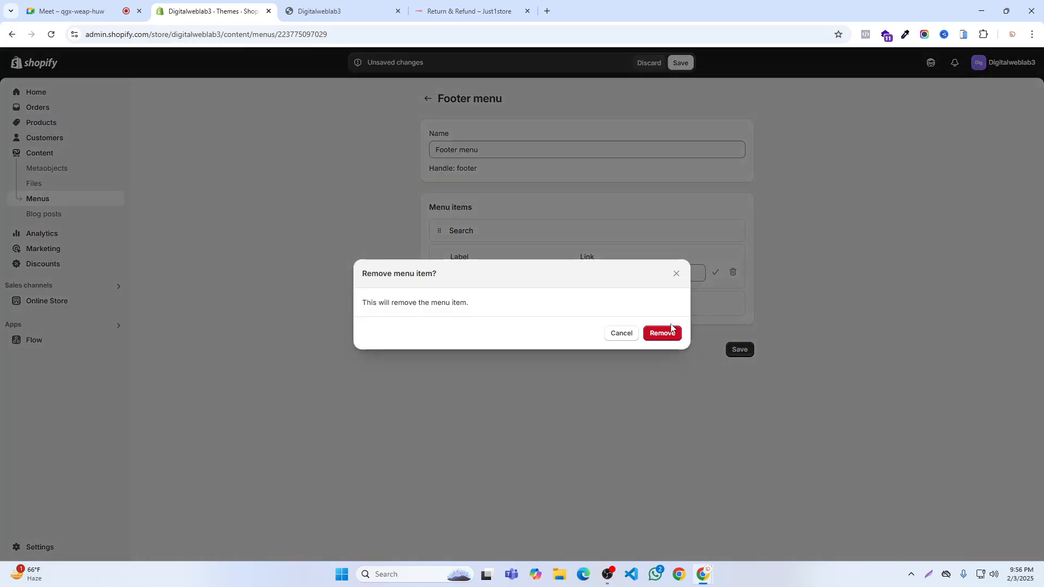
left_click(662, 331)
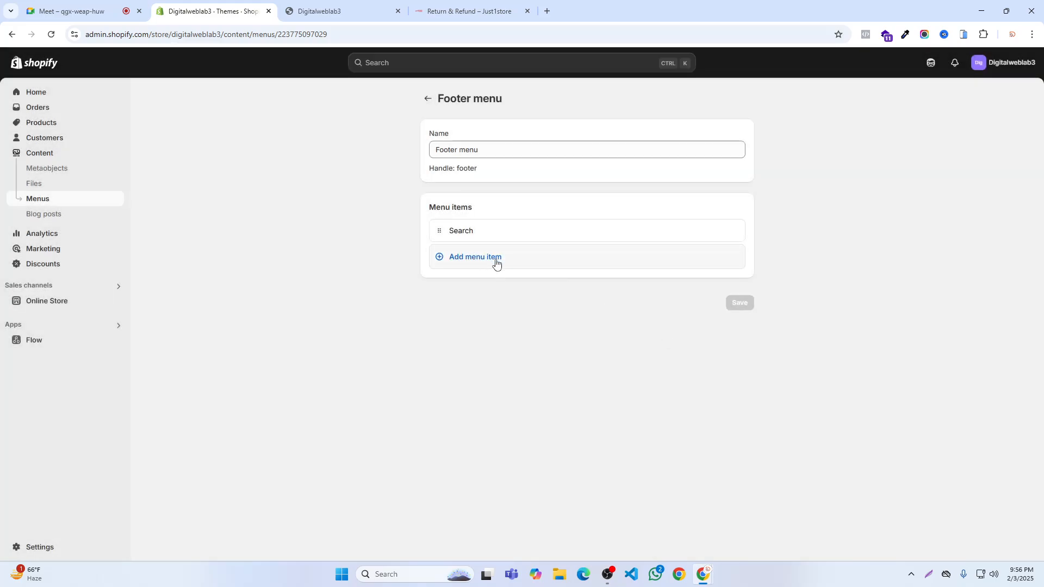
left_click(477, 261)
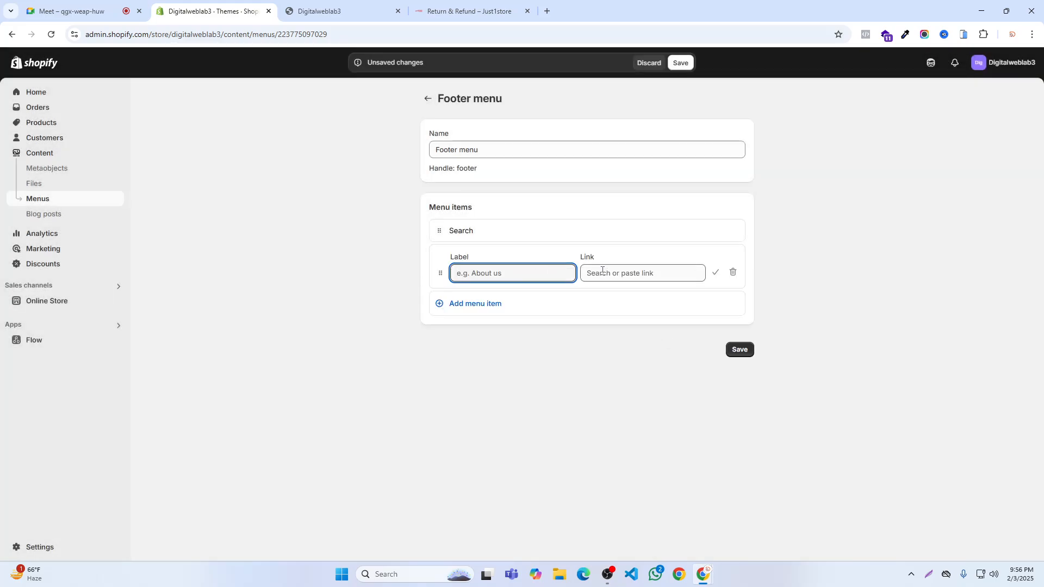
left_click(603, 272)
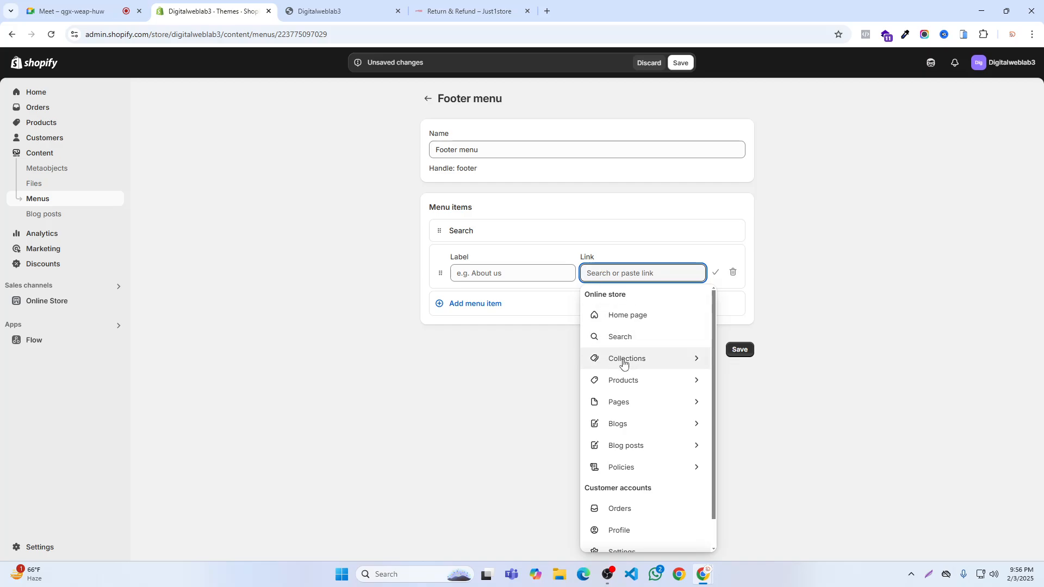
left_click(621, 404)
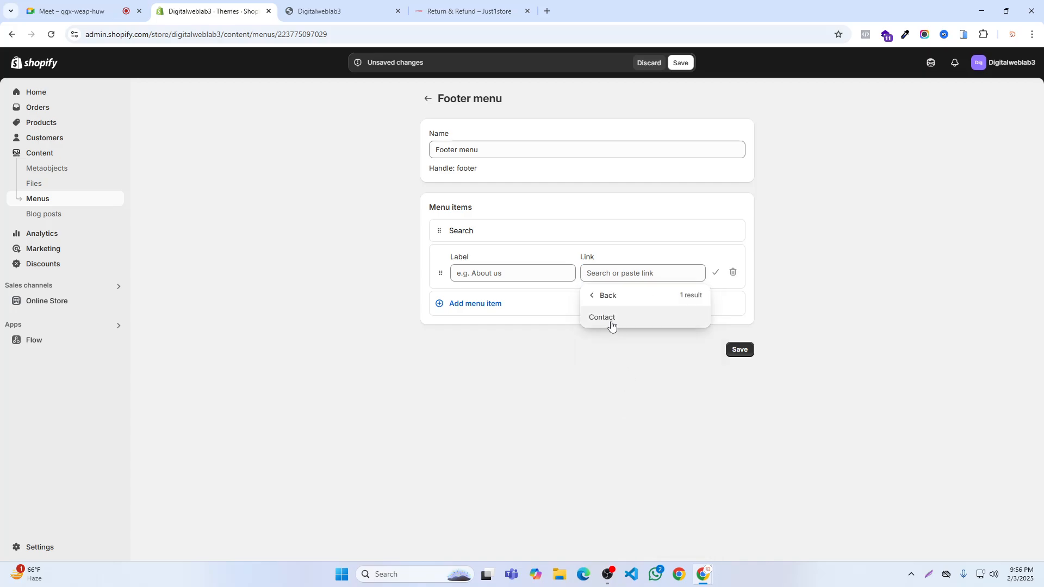
left_click(714, 272)
left_click(732, 272)
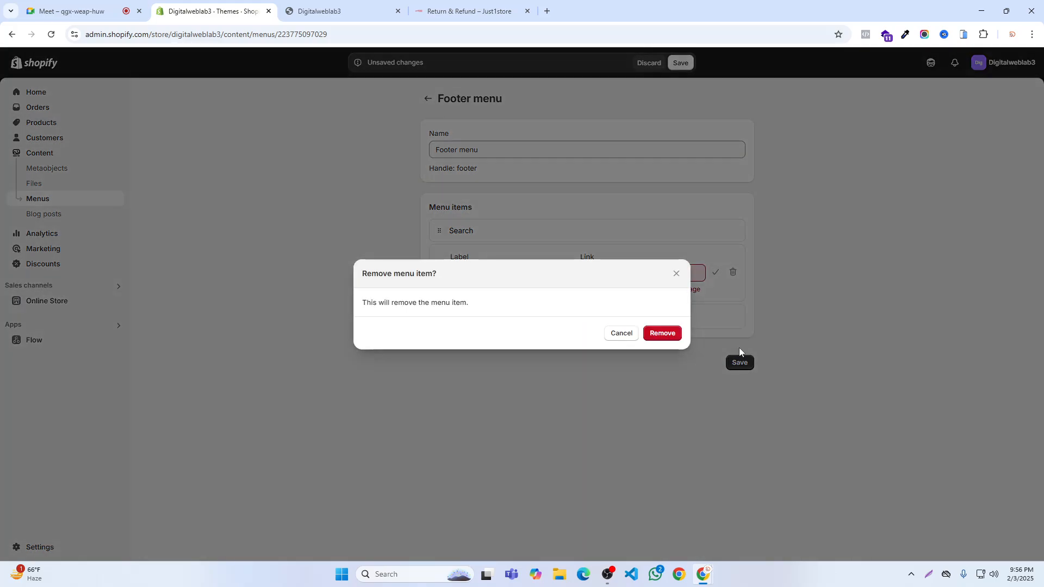
left_click(673, 340)
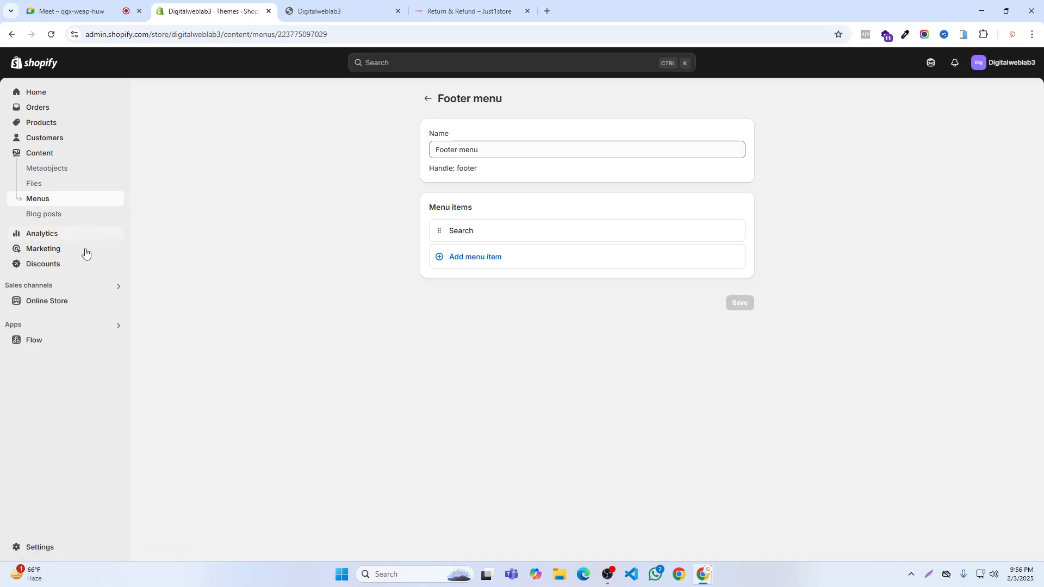
- Open the About Us page from the online store's pages, set its visibility to Visible and save it
left_click(44, 303)
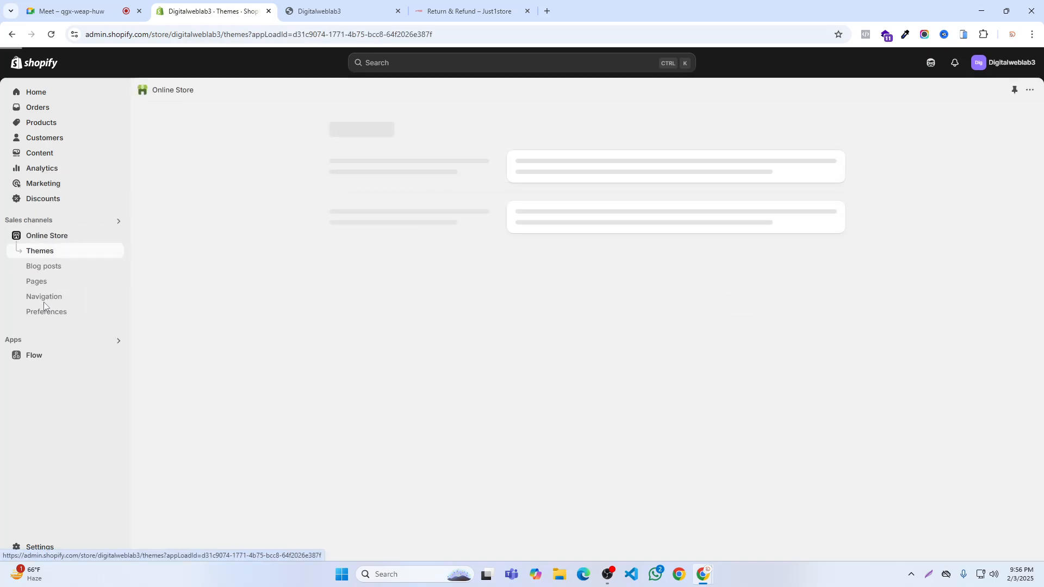
left_click(38, 282)
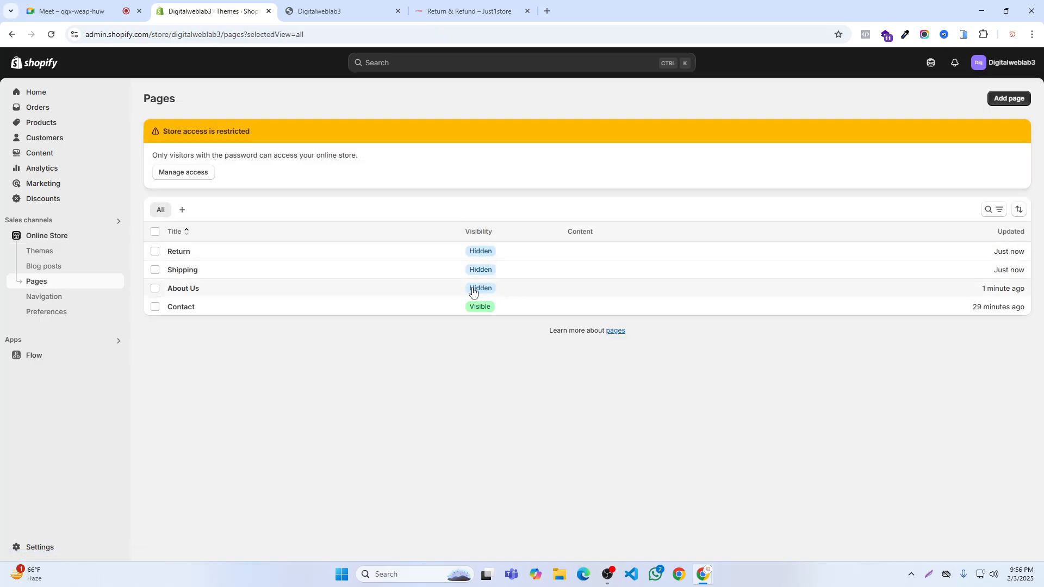
left_click(184, 293)
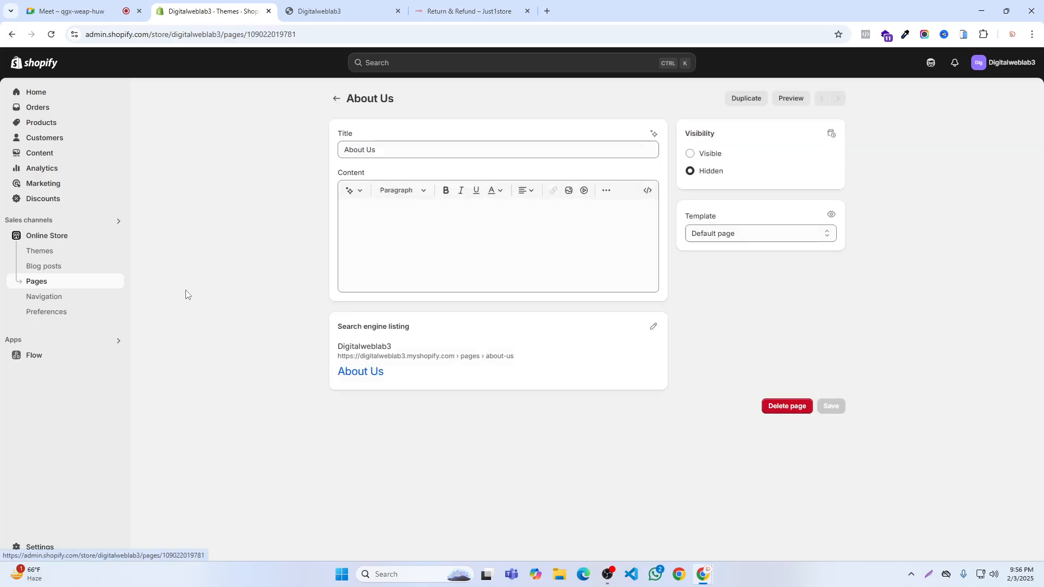
left_click(691, 153)
left_click(680, 65)
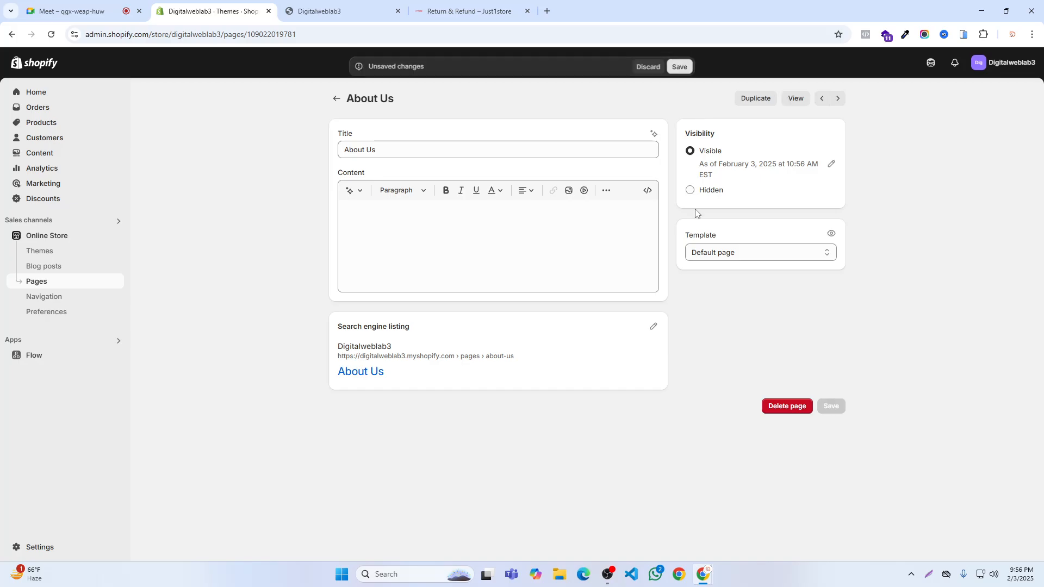
- Return to the pages list, open the Return page, set its visibility to Visible and save it
left_click(337, 99)
left_click(179, 270)
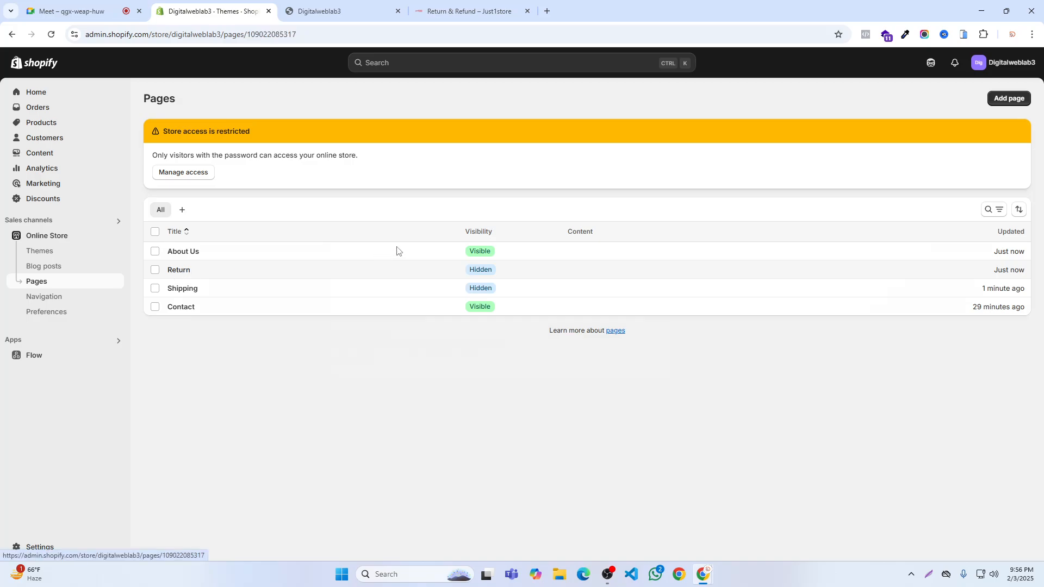
left_click(690, 154)
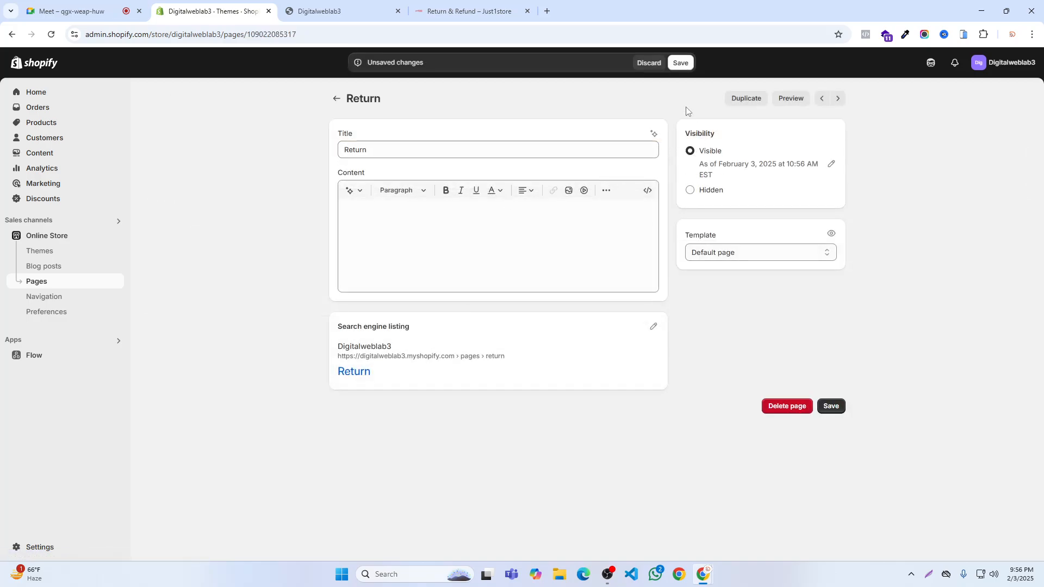
left_click(681, 63)
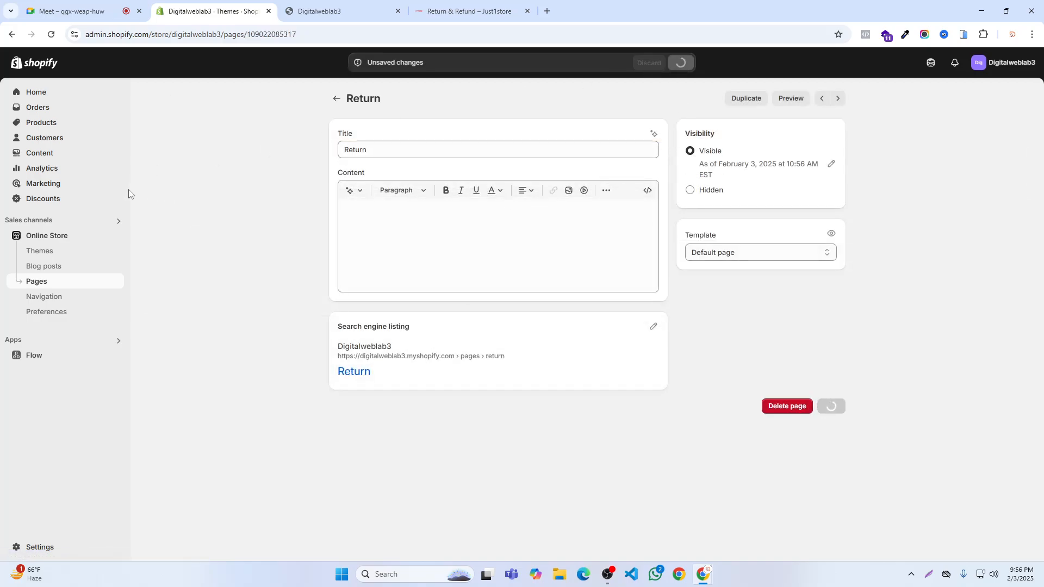
- Go back to the pages list, open the Shipping page, set its visibility to Visible and save it
left_click(336, 98)
left_click(287, 280)
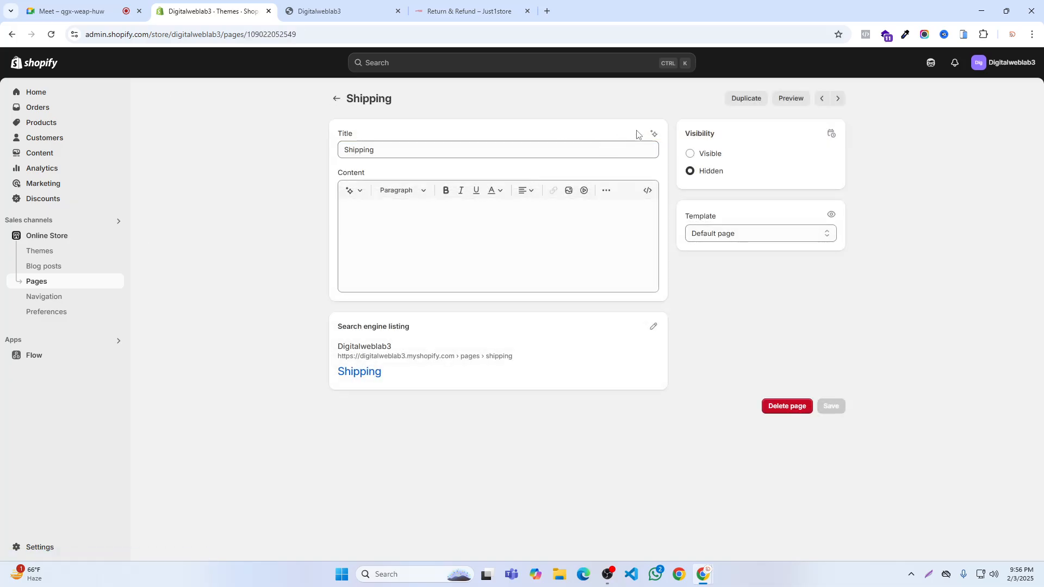
left_click(691, 154)
left_click(681, 63)
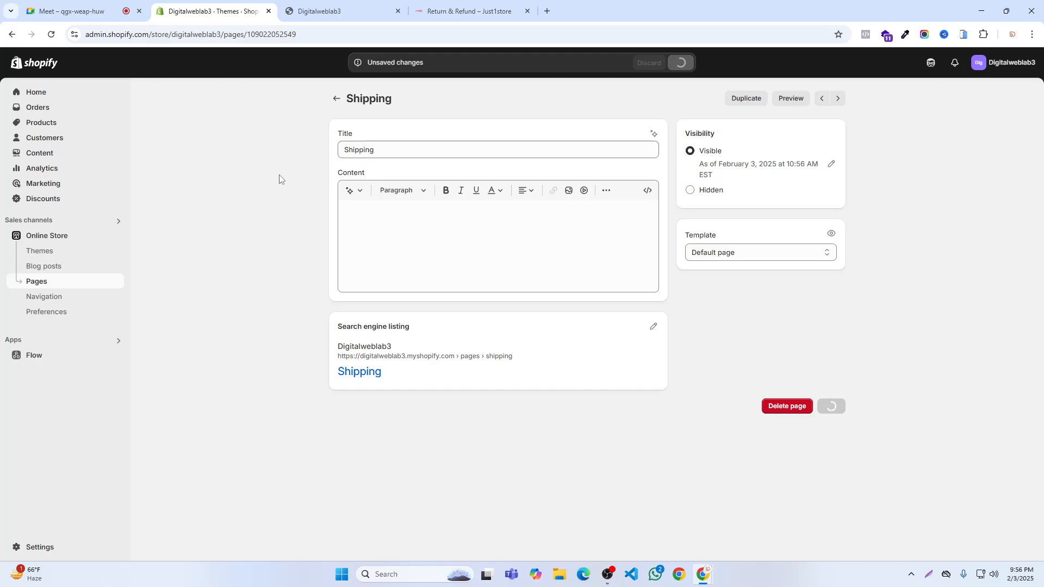
- Open the Footer menu from the content menus and add a menu item linked to the Contact page
left_click(33, 153)
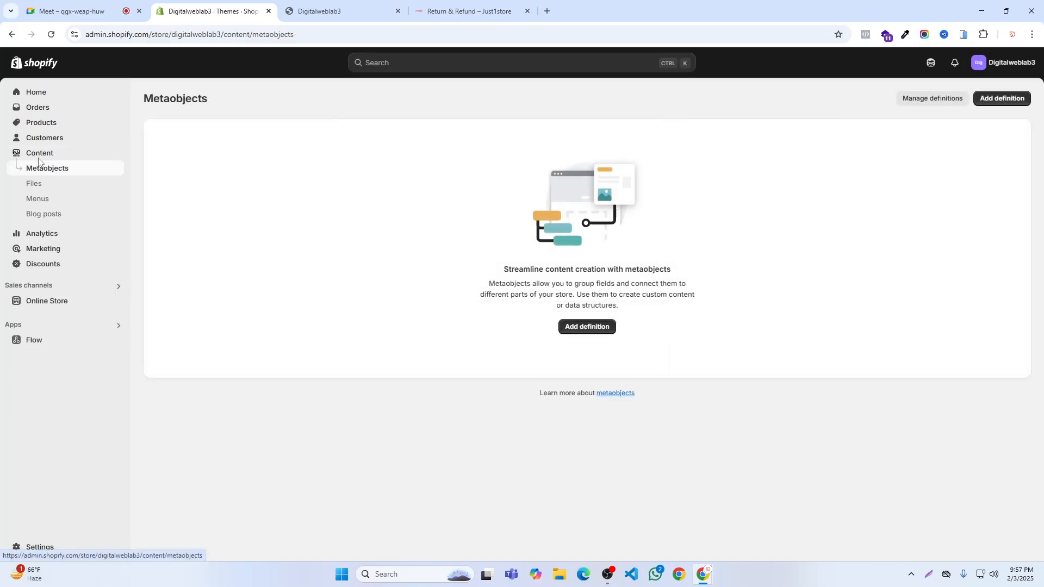
left_click(42, 203)
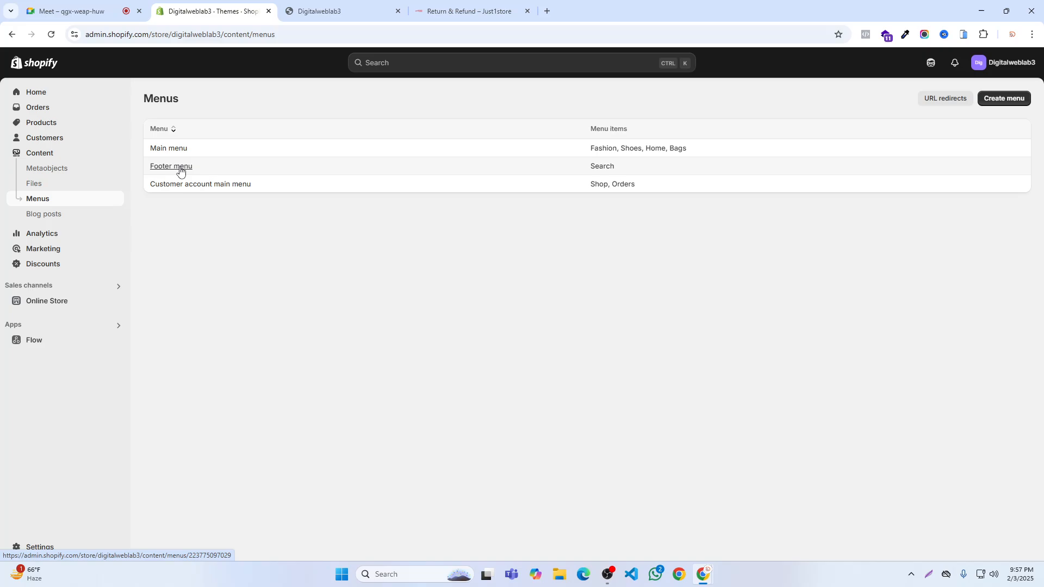
left_click(179, 169)
left_click(456, 256)
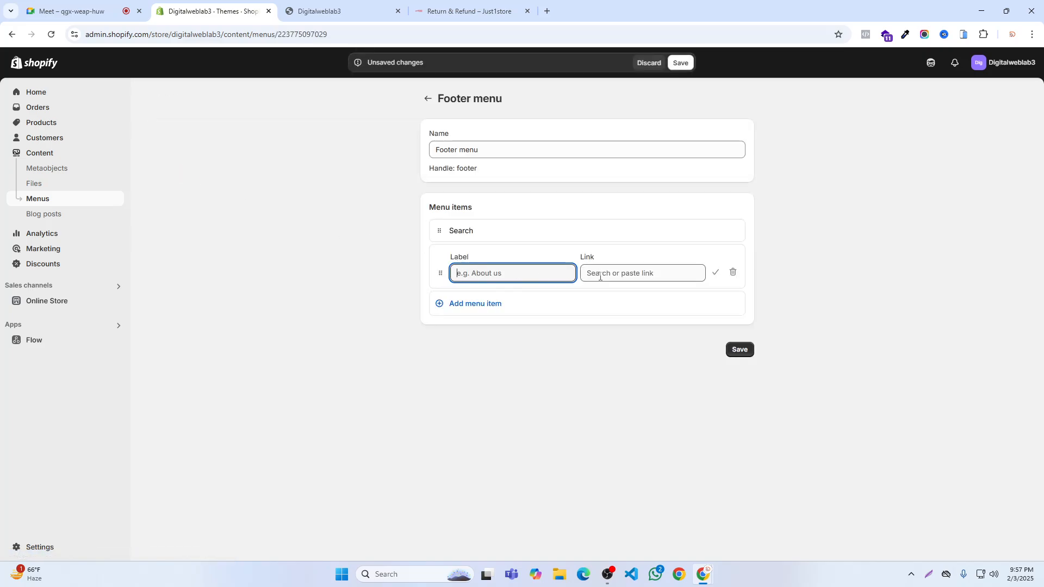
left_click(592, 273)
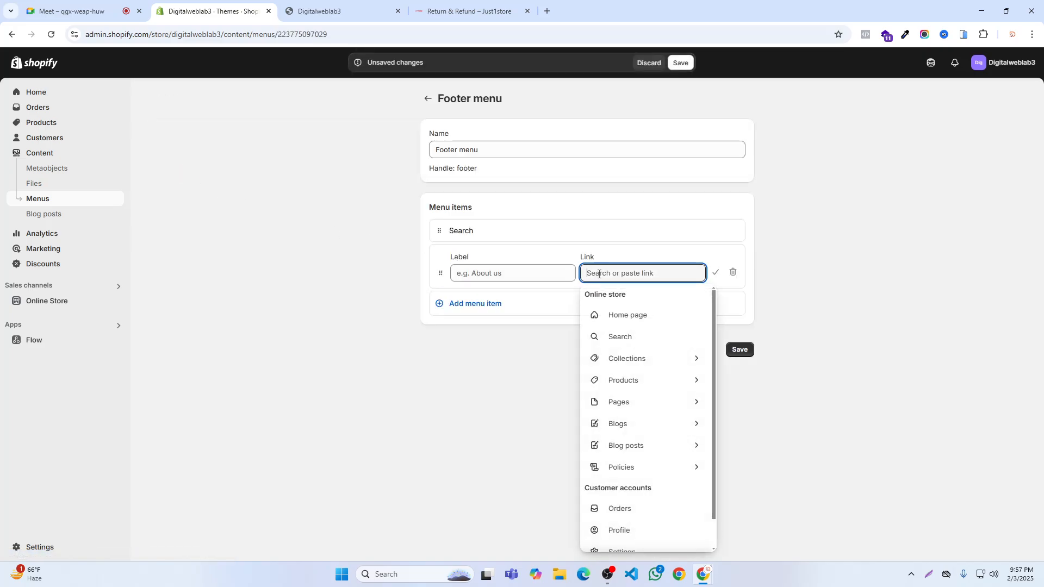
left_click(614, 409)
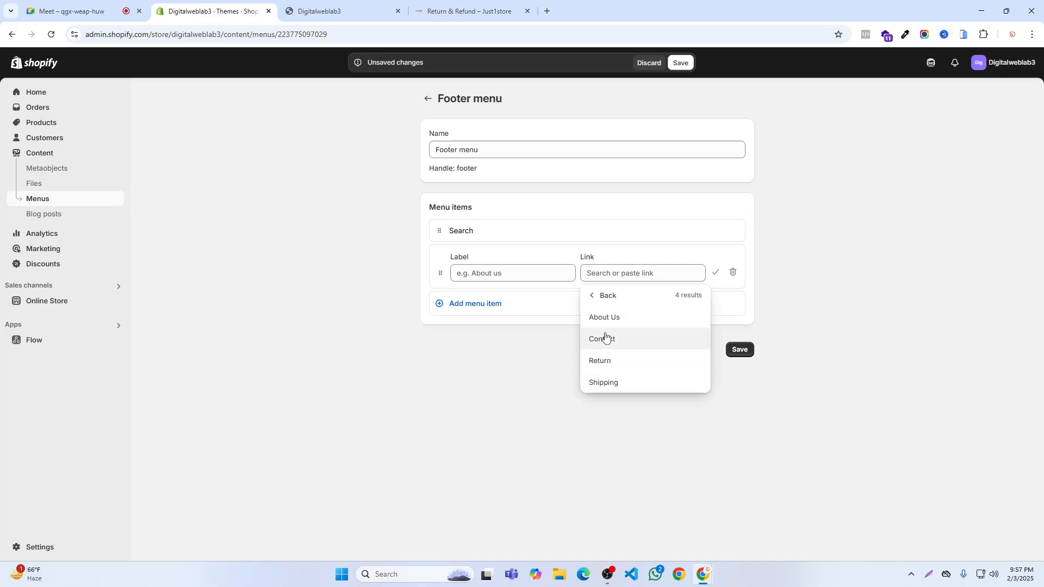
left_click(605, 337)
left_click(714, 274)
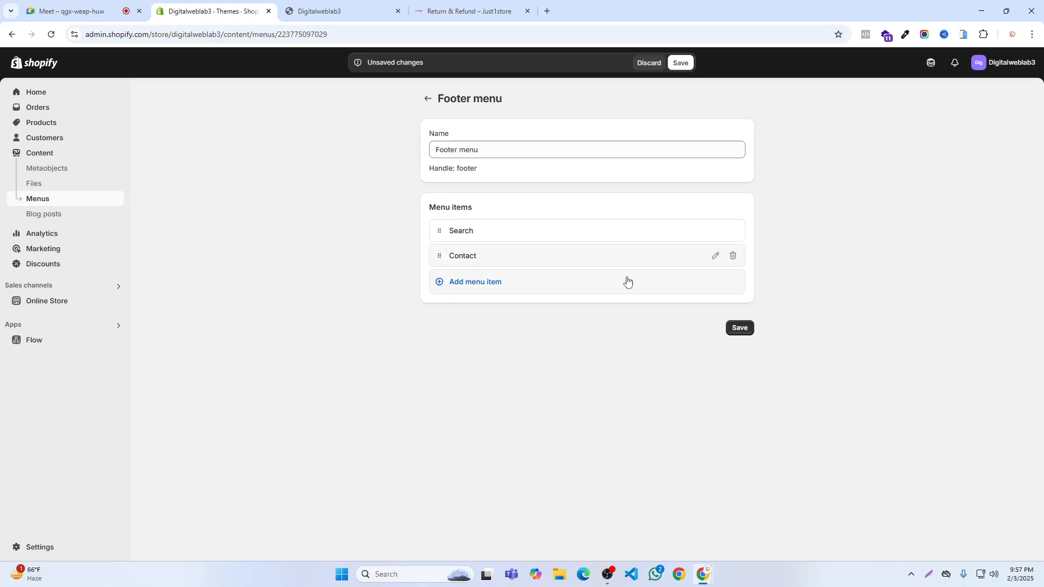
- Add another Footer menu item linked to the Return page
left_click(477, 282)
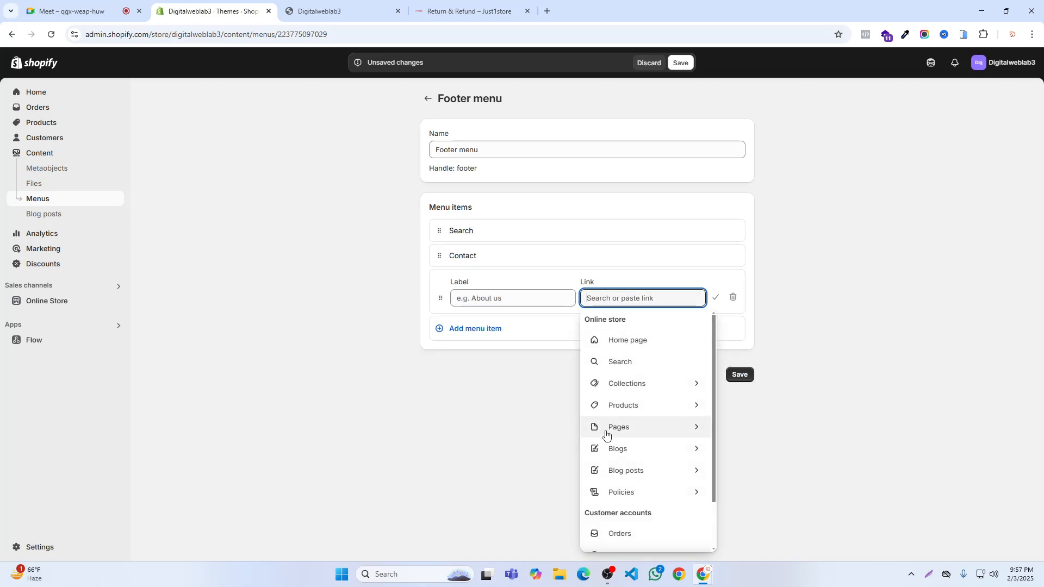
left_click(606, 433)
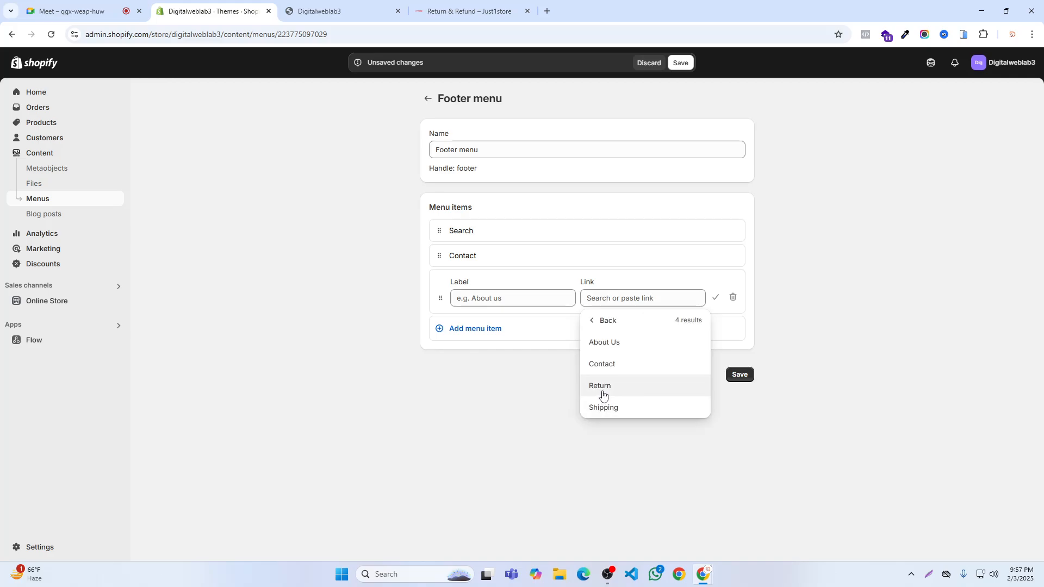
left_click(601, 387)
left_click(715, 298)
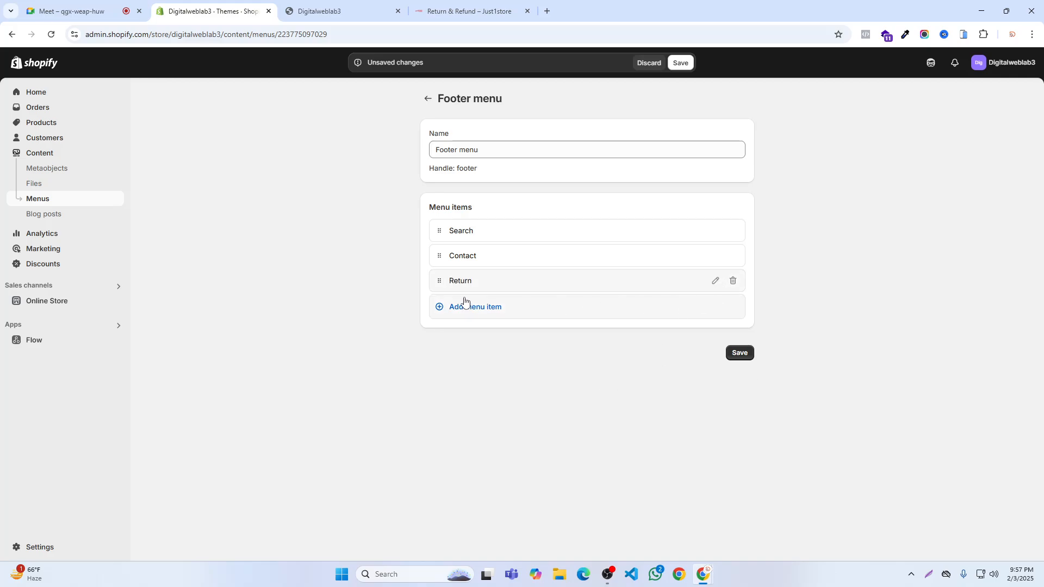
- Add a Footer menu item linked to the Shipping page and save the menu
left_click(467, 304)
left_click(637, 320)
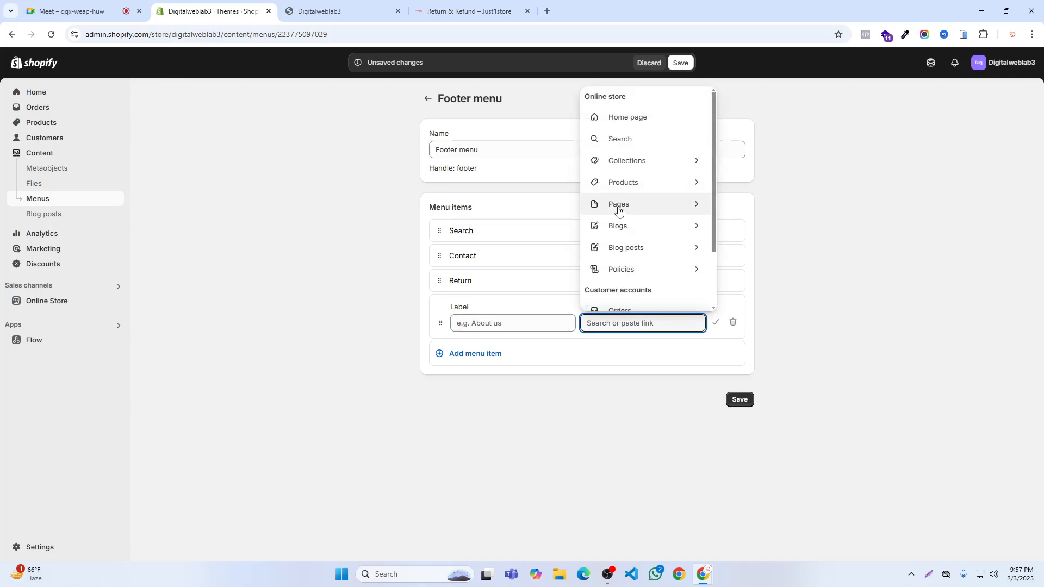
left_click(618, 211)
left_click(602, 432)
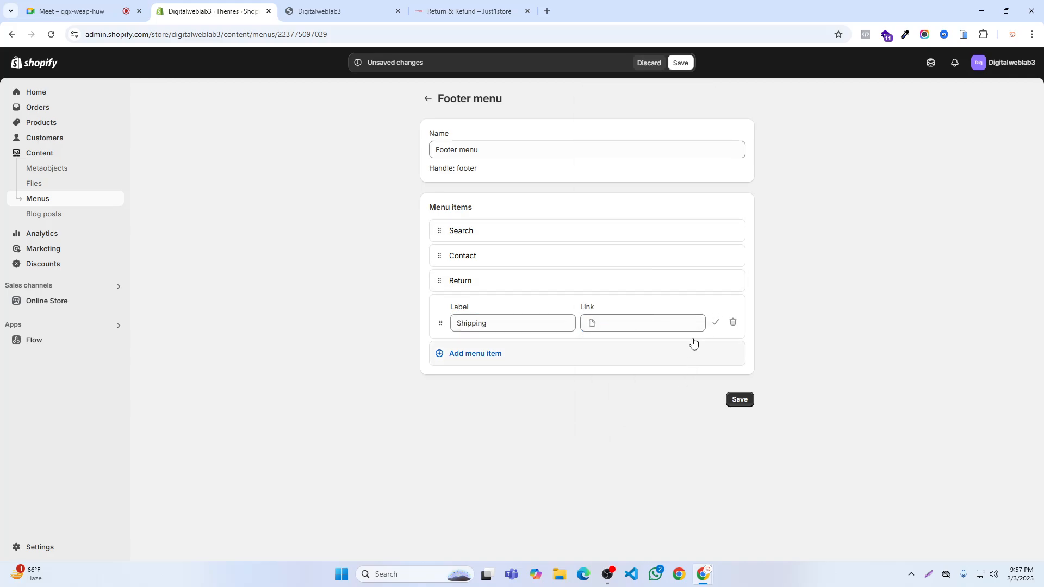
left_click(715, 322)
left_click(685, 61)
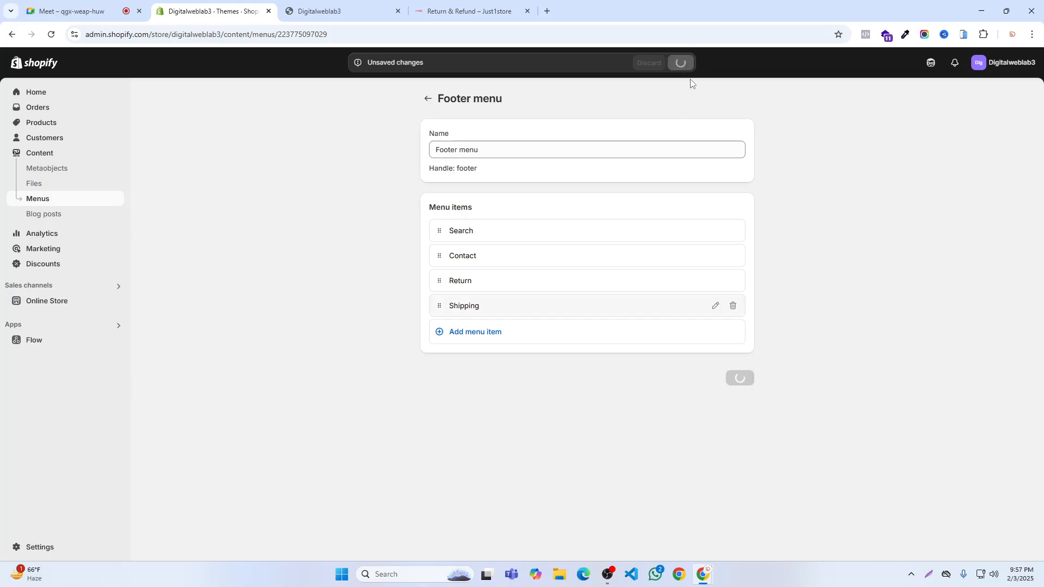
- View the online store in a new tab, close the old storefront tab and check the home page footer
left_click(116, 300)
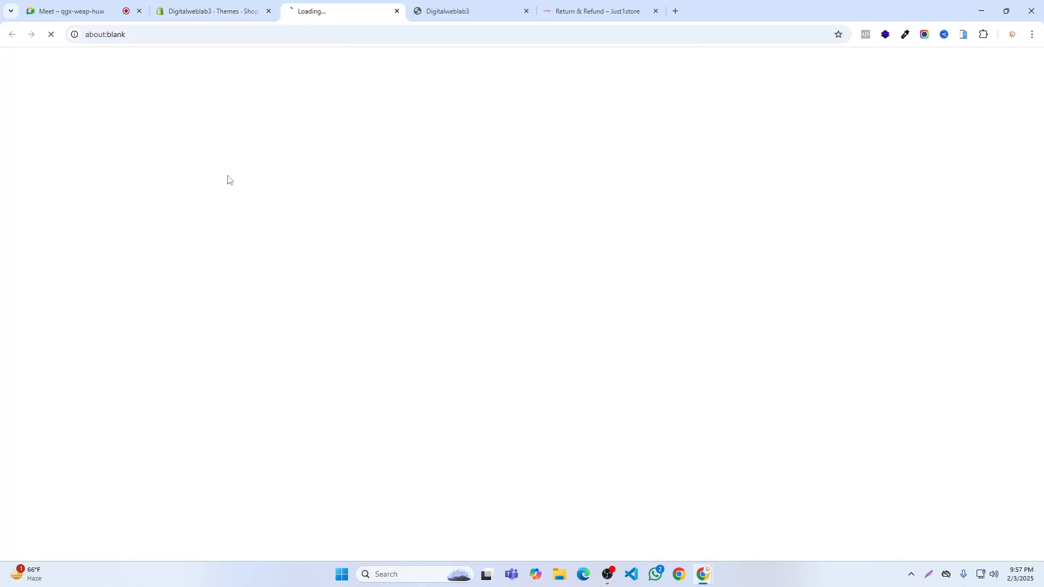
left_click(526, 10)
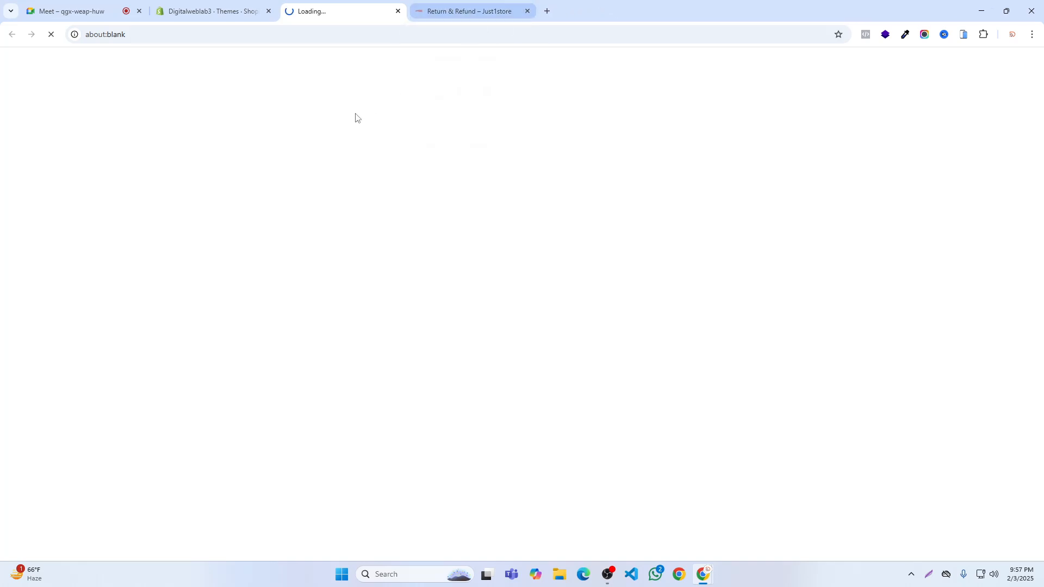
scroll(388, 287, "down", 6)
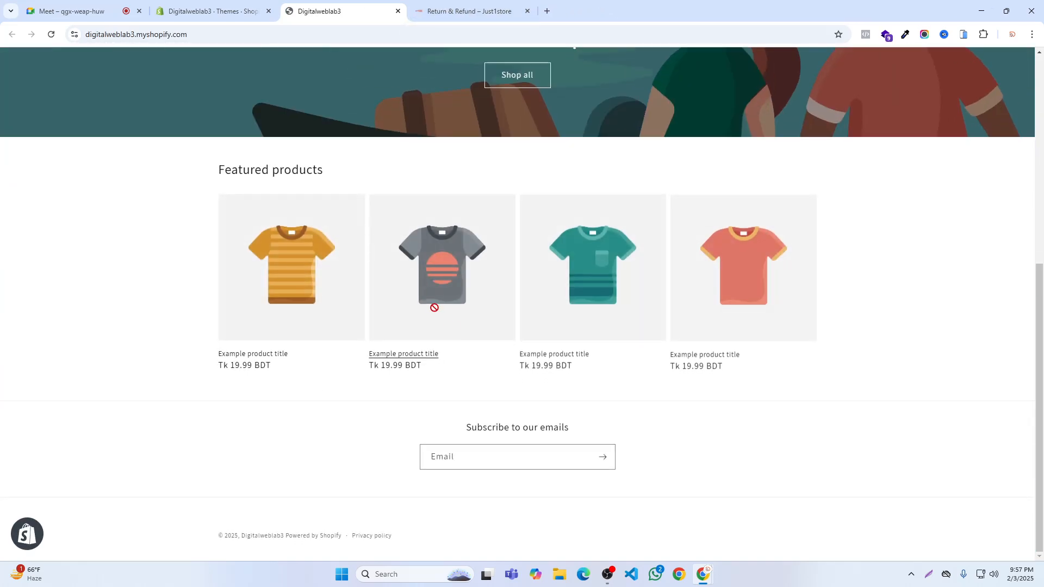
- Customize the Dawn theme by adding a Menu block to the home page's Footer section, and save
left_click(216, 5)
left_click(49, 300)
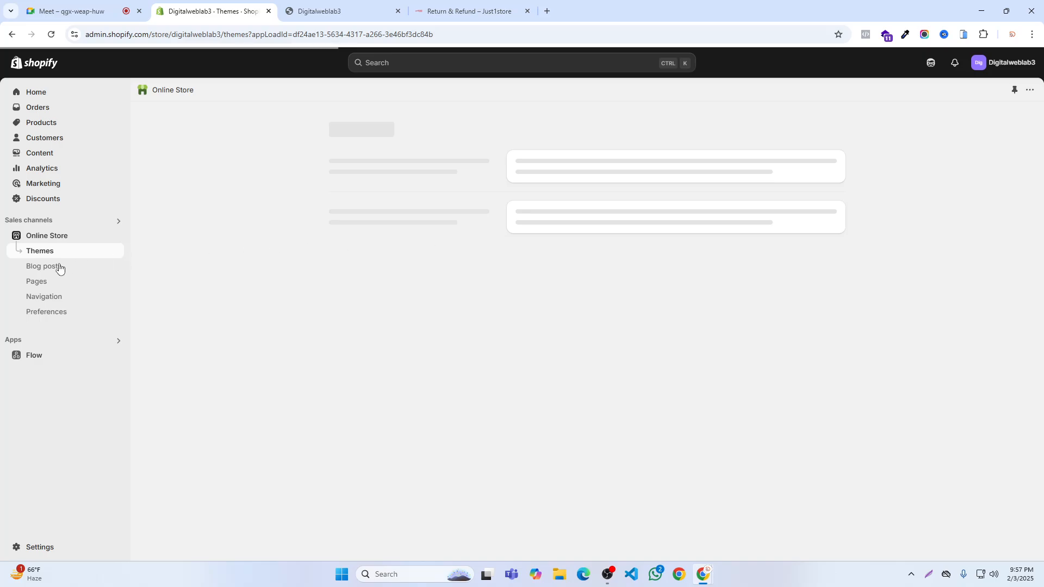
scroll(820, 387, "down", 1)
left_click(808, 315)
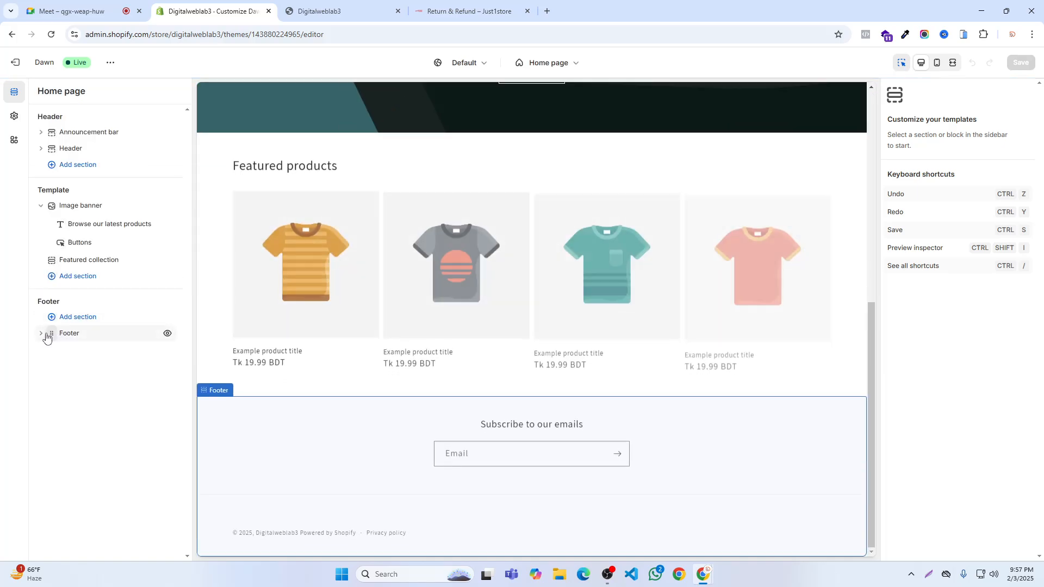
left_click(41, 337)
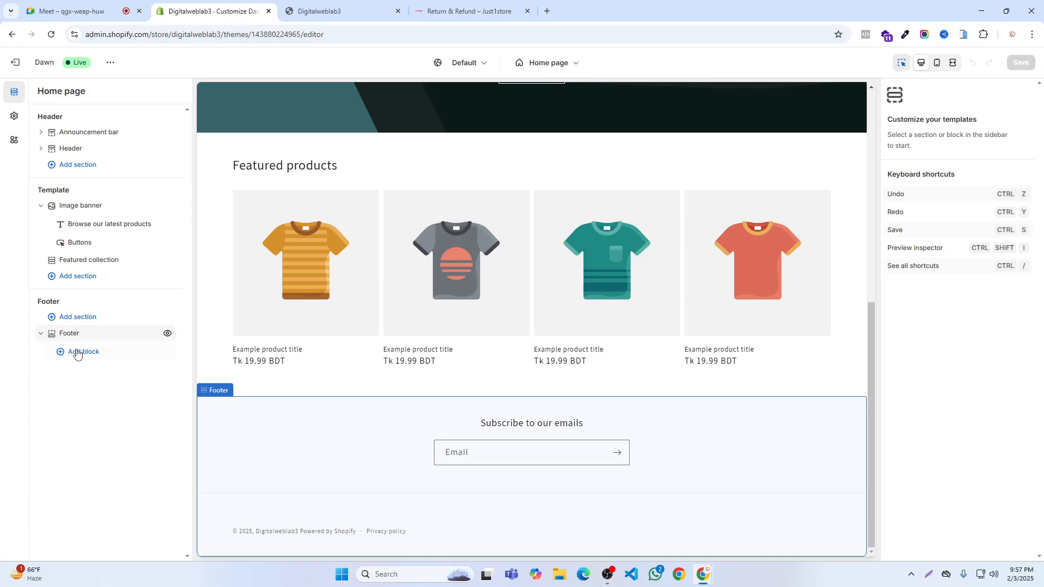
left_click(76, 352)
left_click(205, 403)
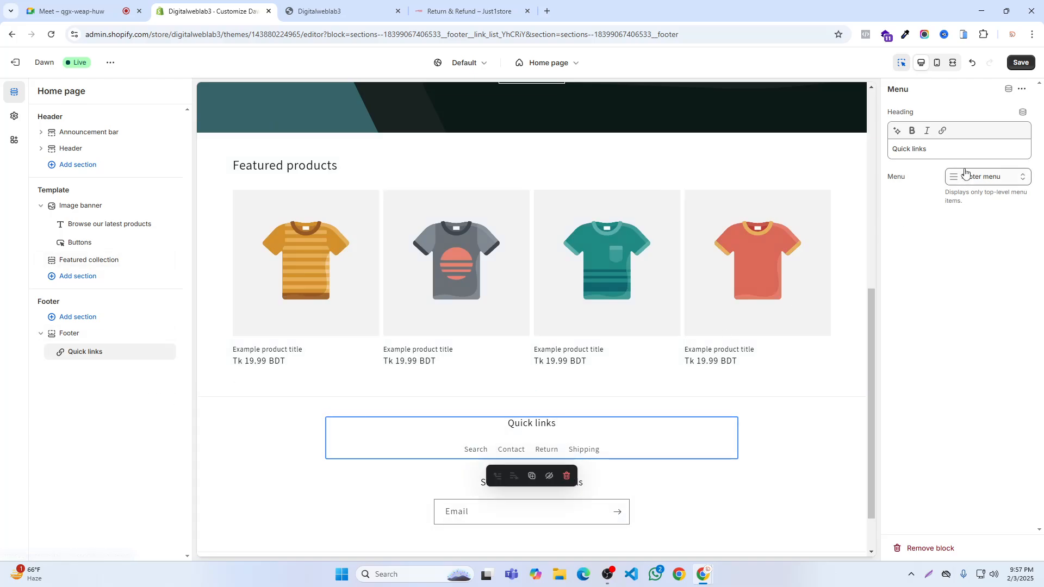
left_click(1027, 66)
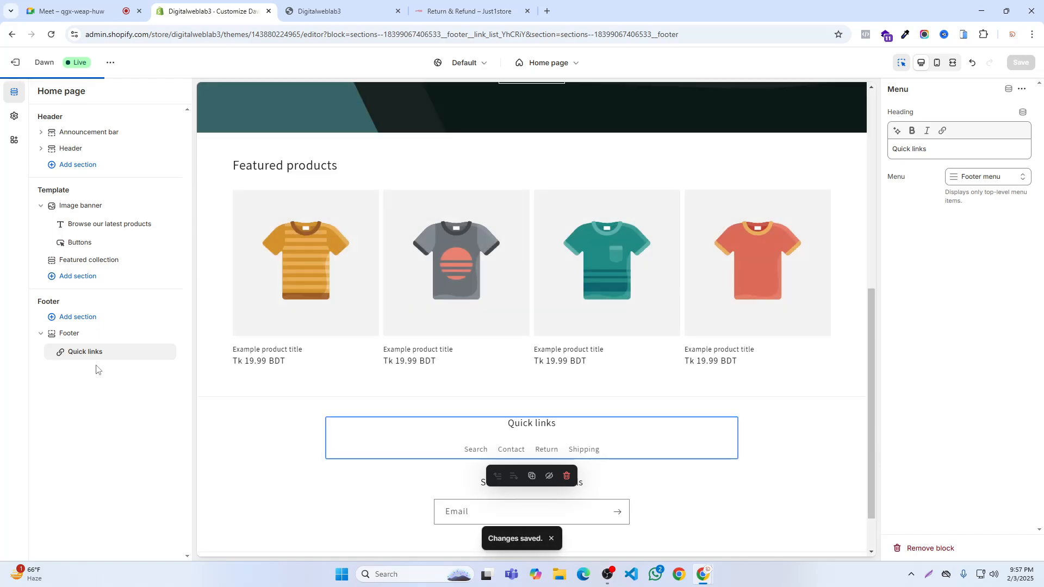
- Reload the storefront to check the menu links in its footer
key("ctrl+Tab")
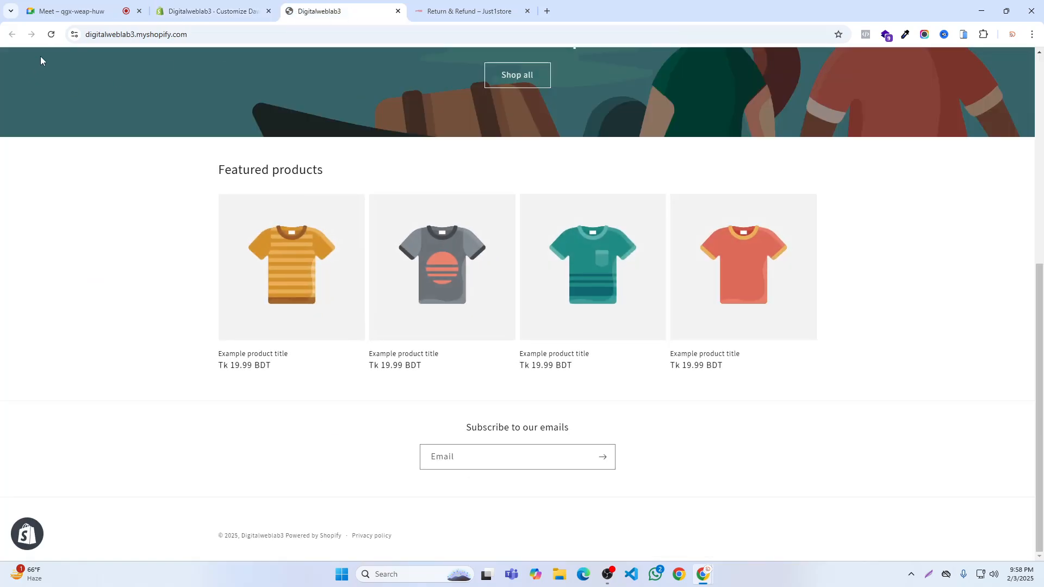
left_click(51, 35)
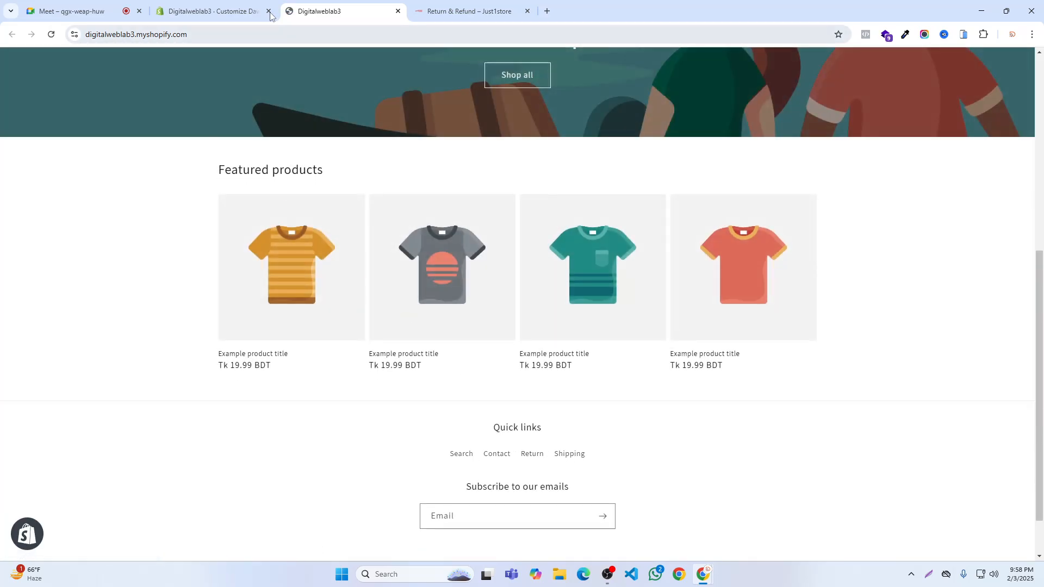
- Remove the Quick links block from the theme's Footer section, save and exit the theme editor
left_click(218, 10)
left_click(146, 352)
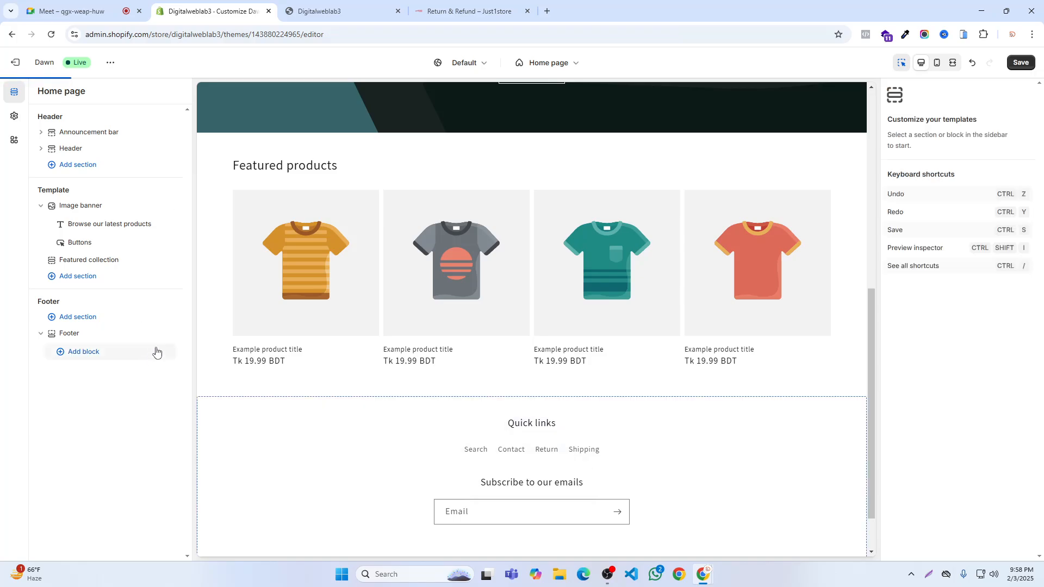
left_click(1015, 63)
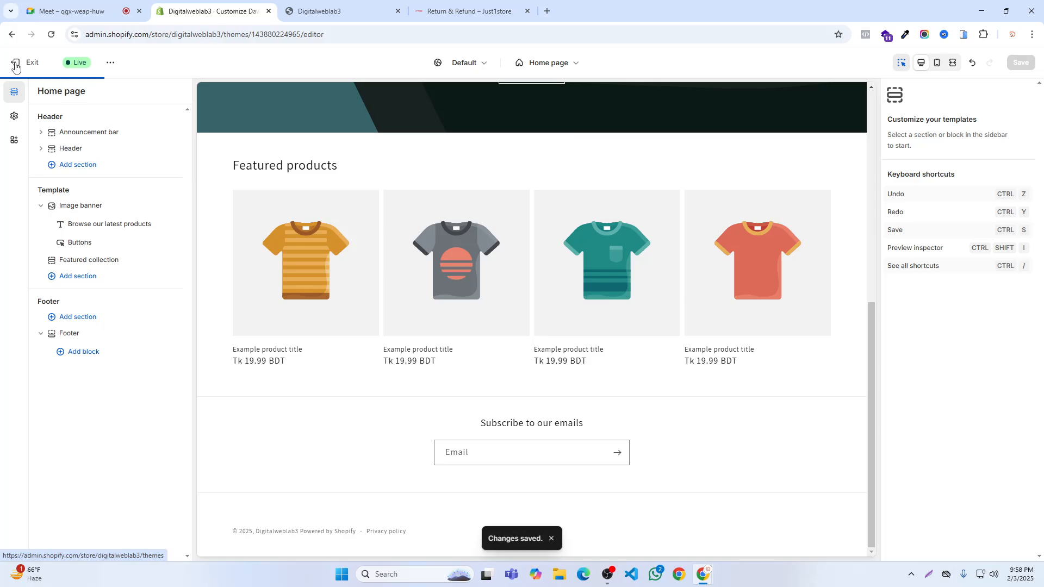
left_click(15, 65)
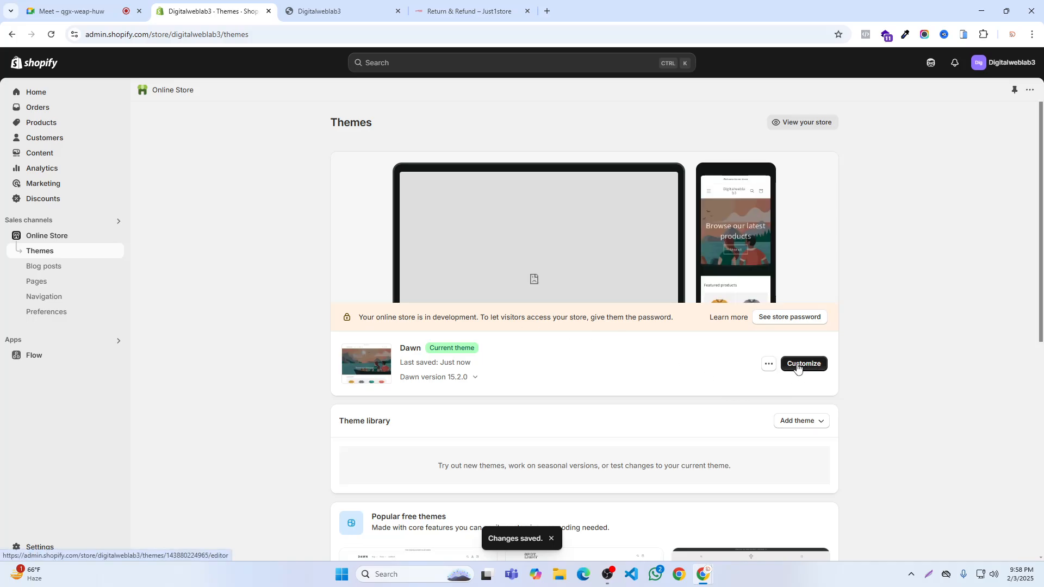
left_click(796, 365)
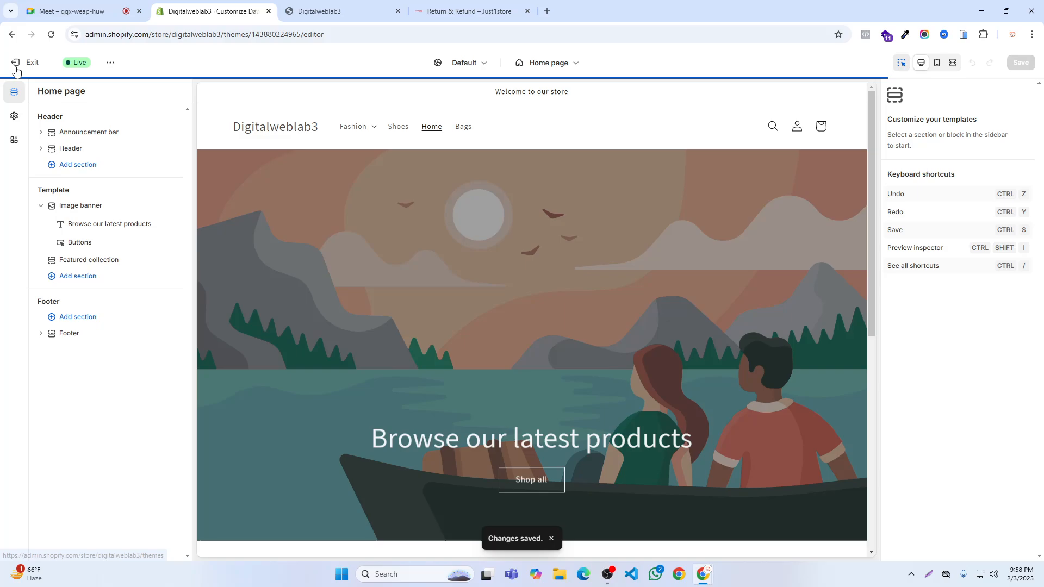
left_click(15, 63)
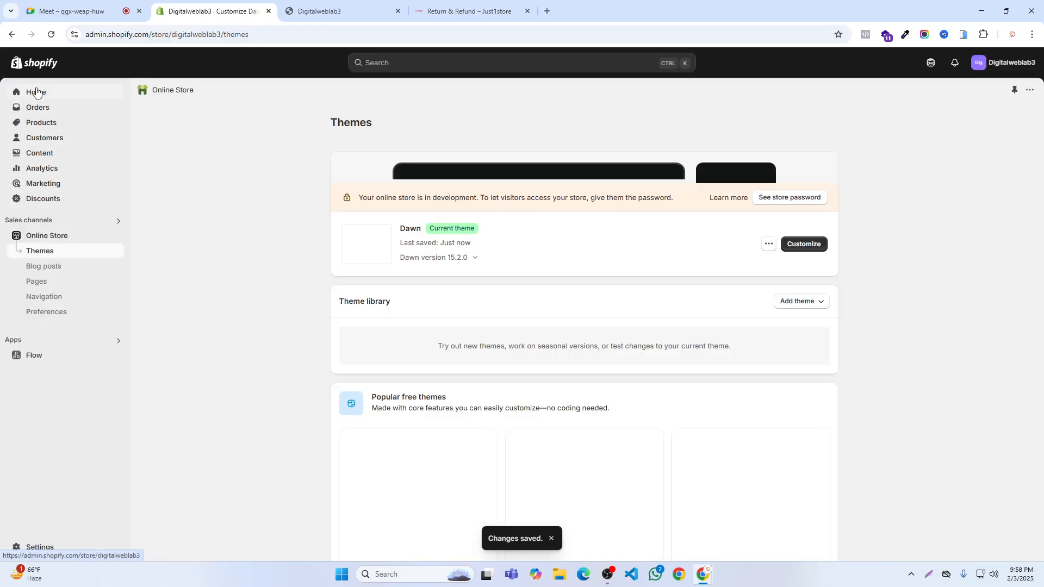
- Reopen the Dawn theme editor from Online Store, add a Menu block to the Footer section again and save
left_click(37, 92)
left_click(36, 238)
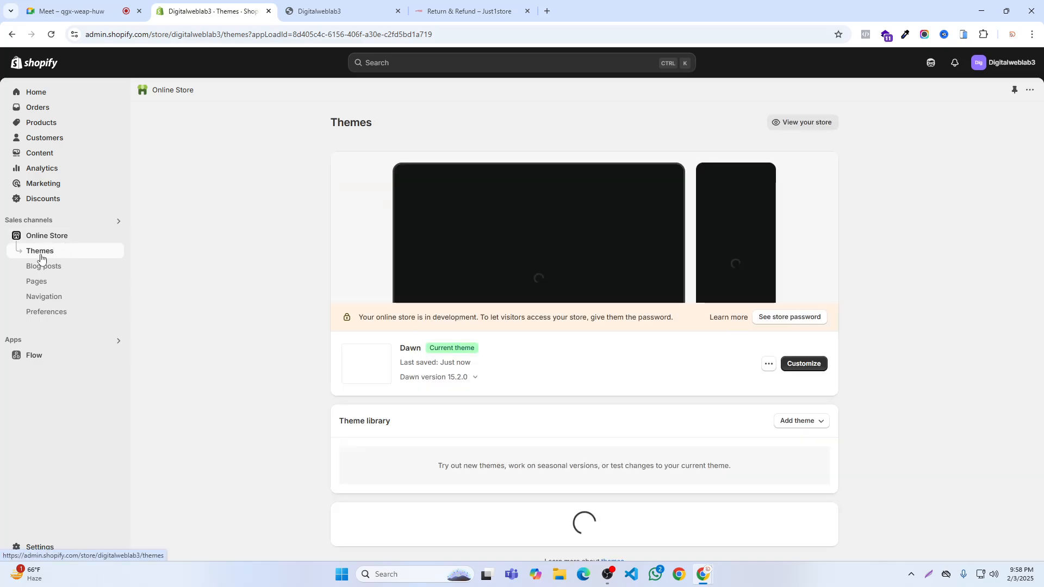
left_click(812, 367)
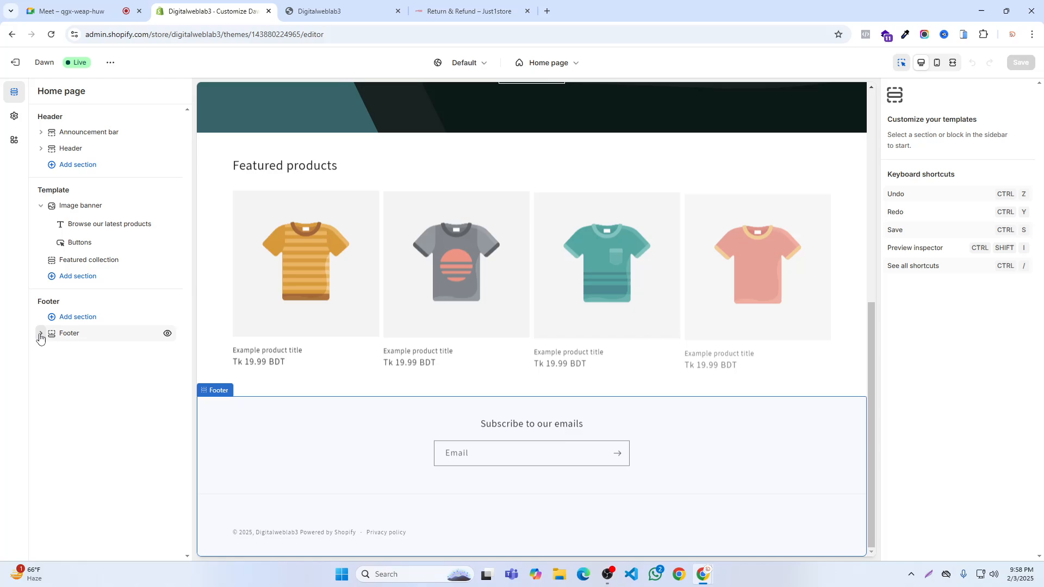
left_click(41, 334)
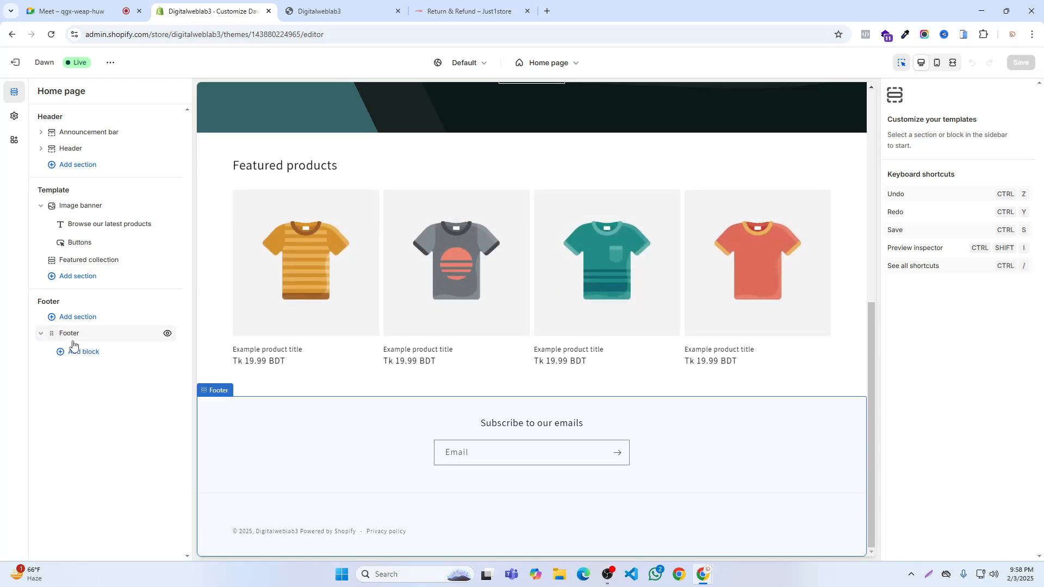
left_click(78, 351)
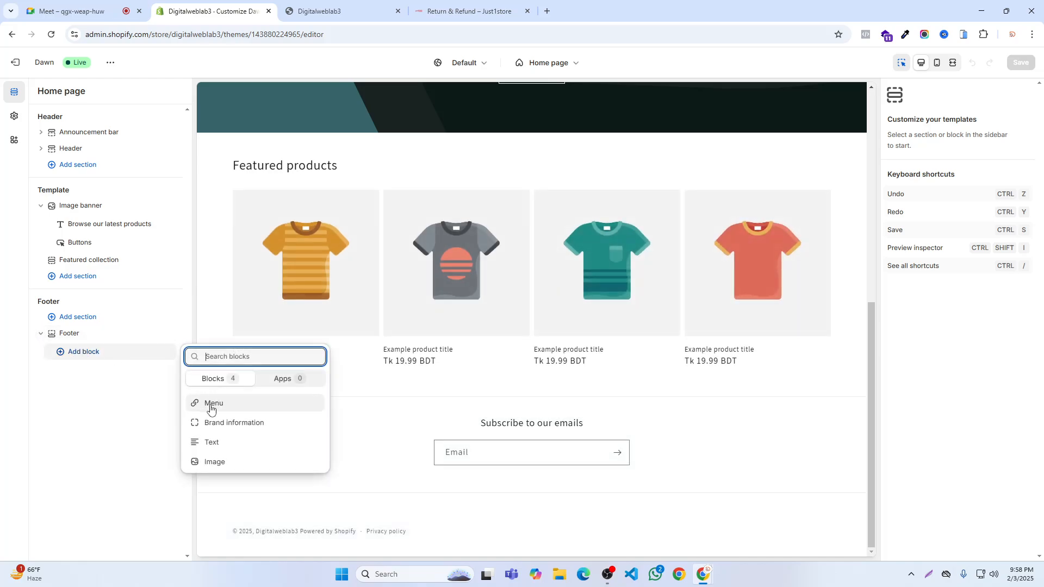
left_click(211, 410)
left_click(1020, 62)
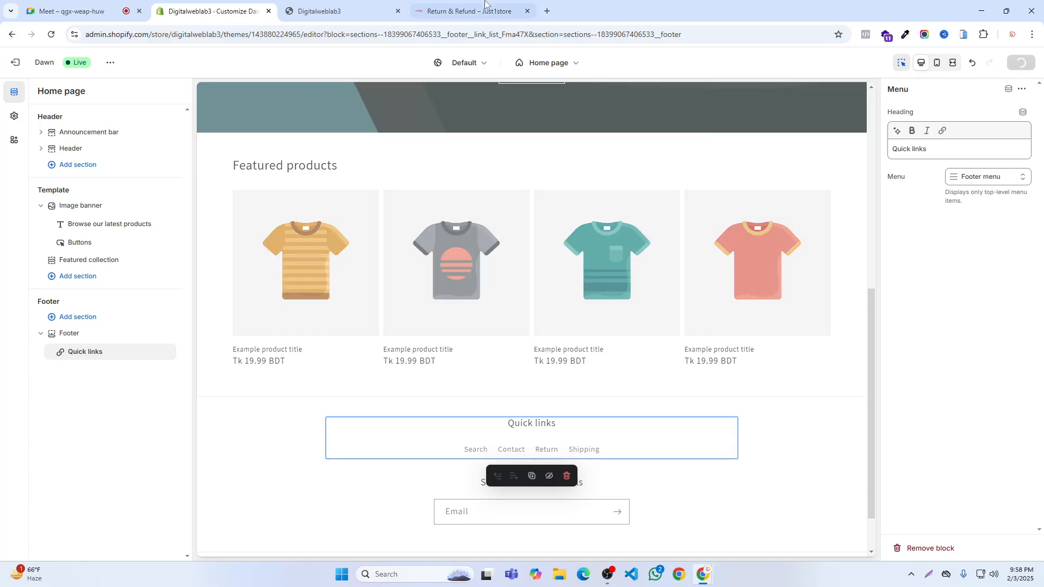
- Close the other storefront tabs, exit the theme editor and view the live store's footer links
left_click(398, 11)
left_click(398, 11)
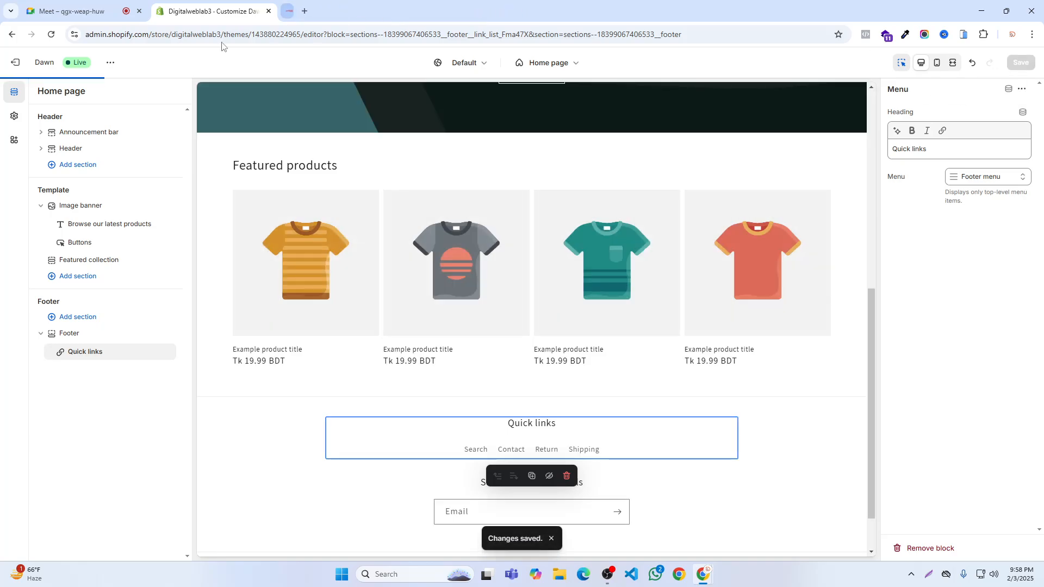
left_click(15, 62)
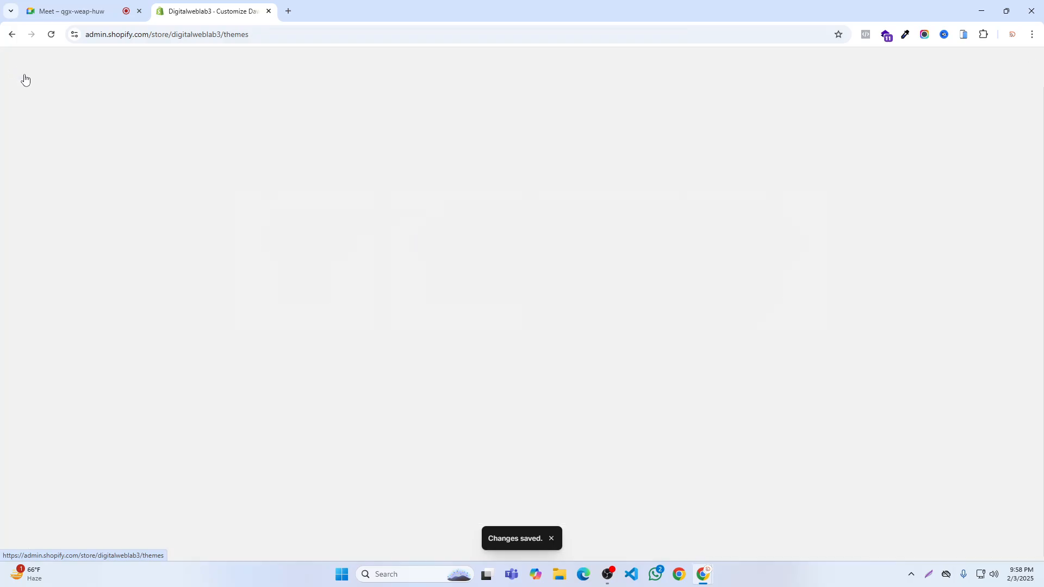
left_click(117, 237)
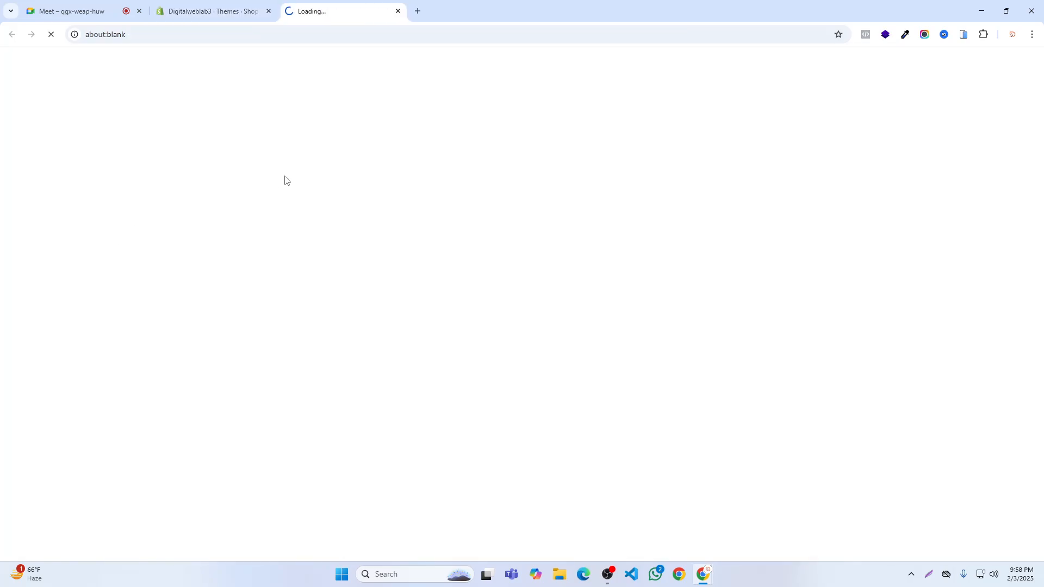
scroll(419, 185, "down", 8)
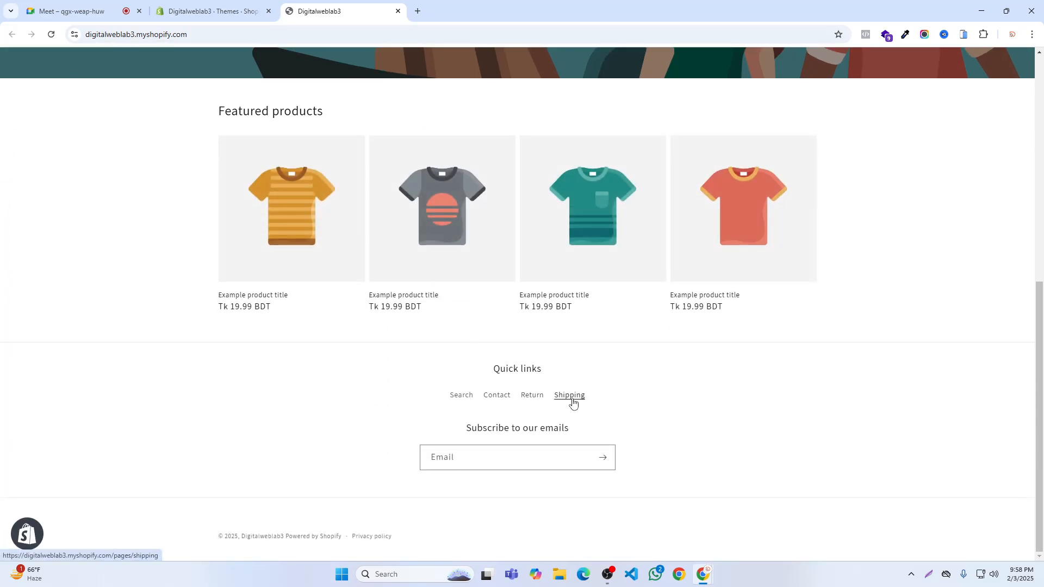
- Create a new store page titled FAQ, set its visibility to Visible and save it
left_click(207, 11)
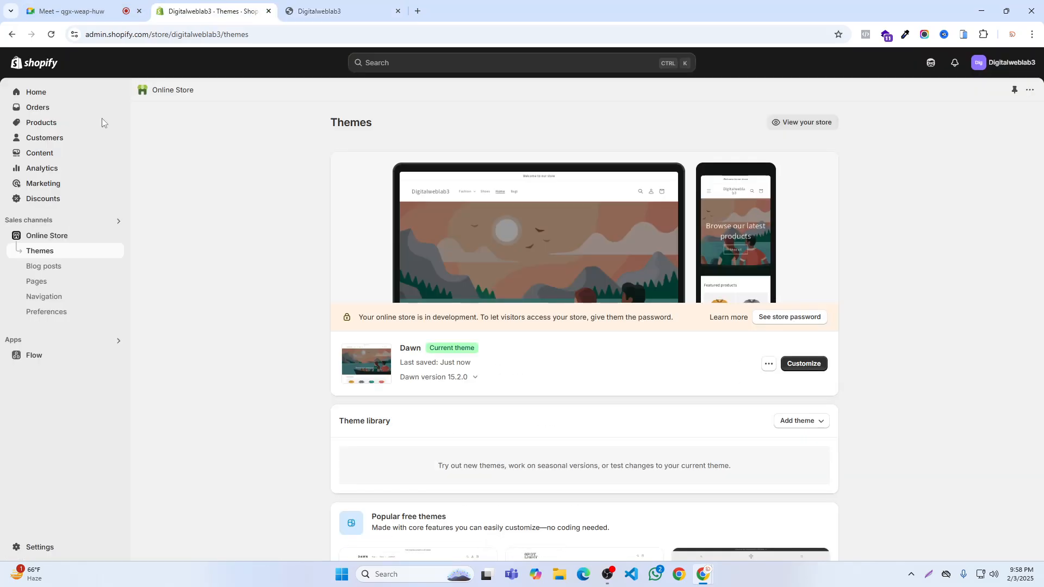
left_click(40, 281)
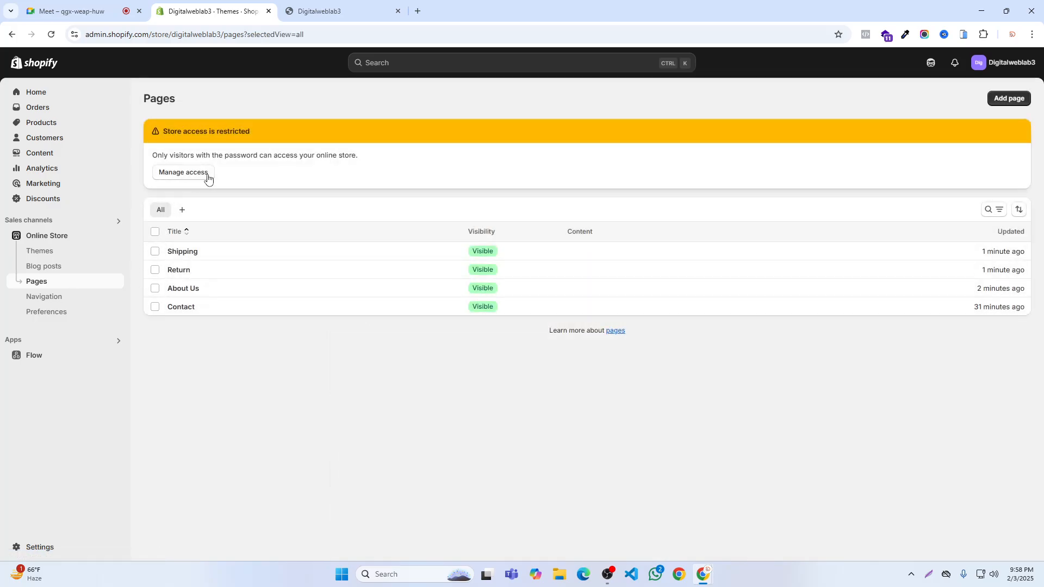
left_click(1008, 99)
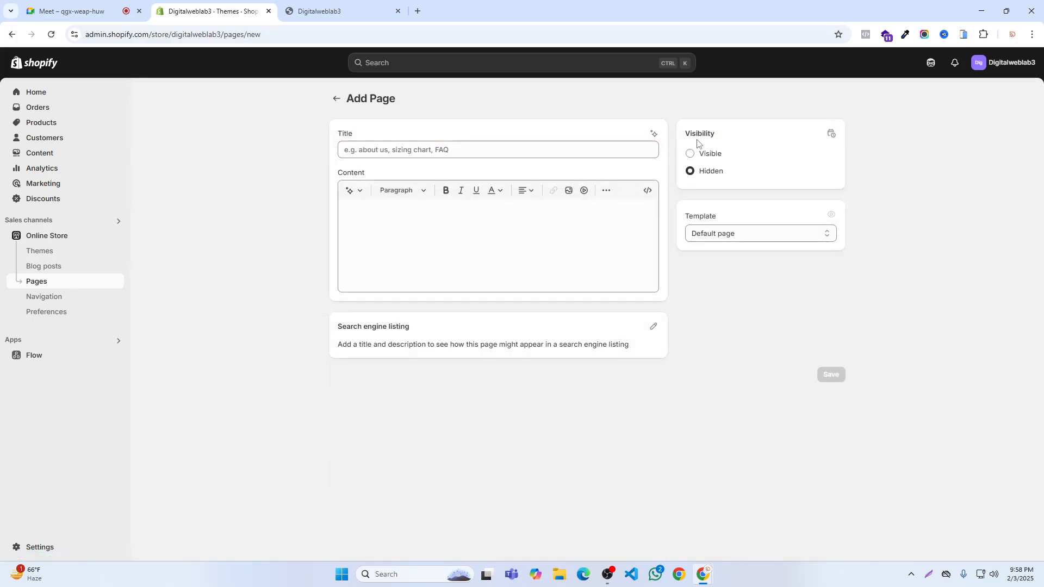
left_click(413, 148)
type("FAQ")
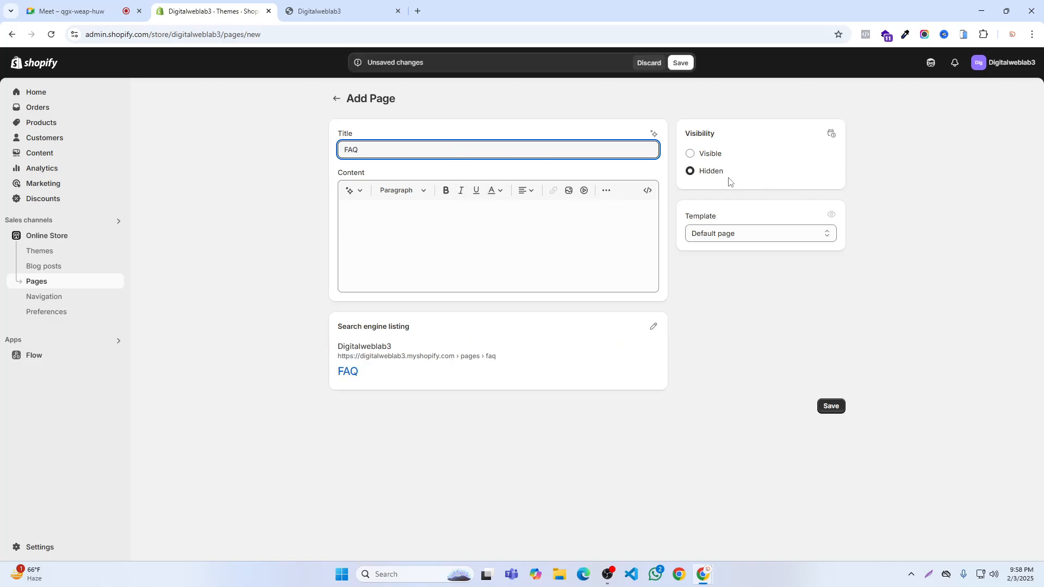
left_click(709, 154)
left_click(680, 63)
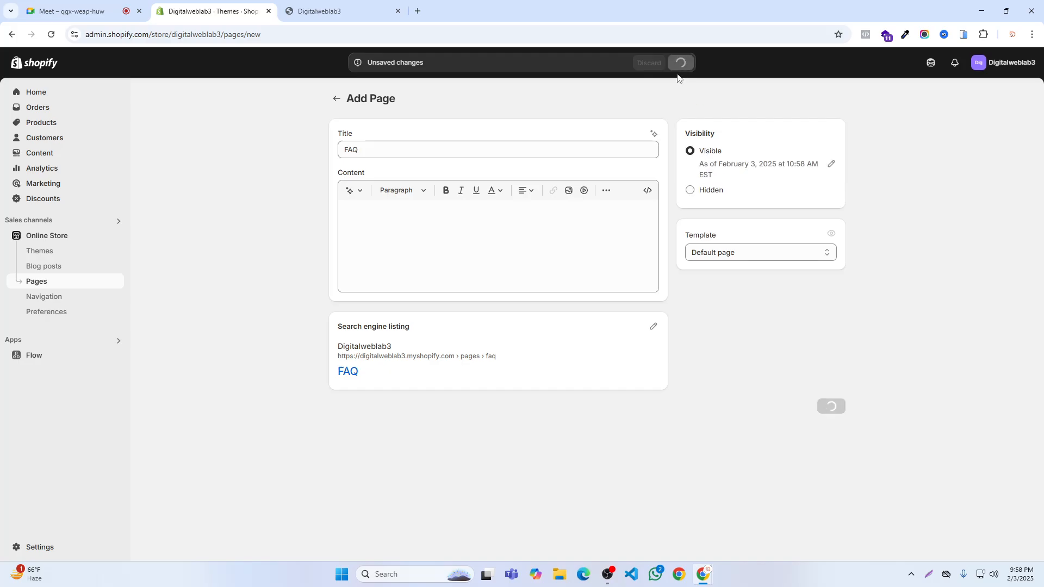
- Reload the storefront to check whether its footer links include the FAQ page
left_click(310, 8)
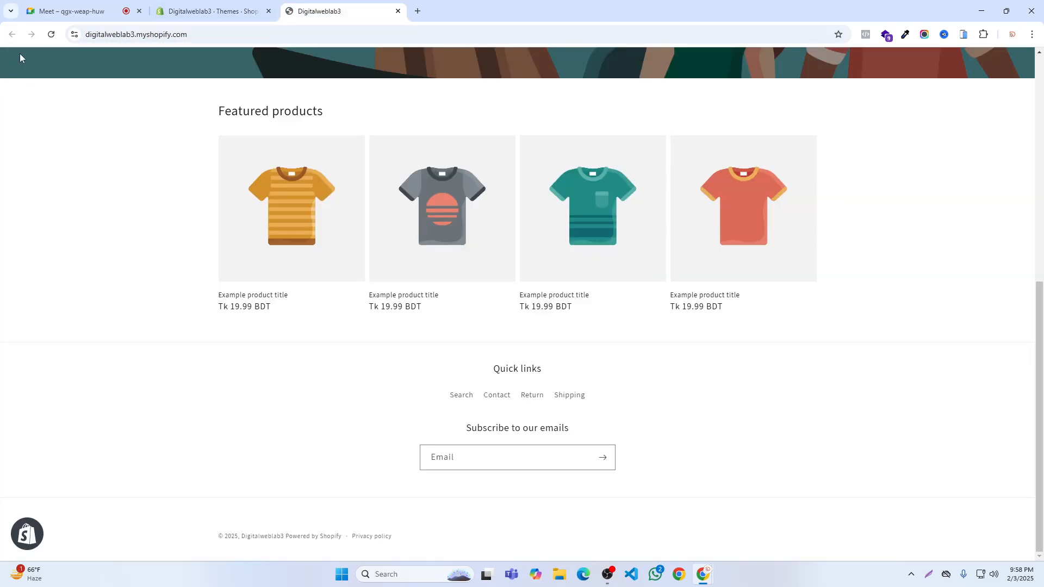
left_click(51, 35)
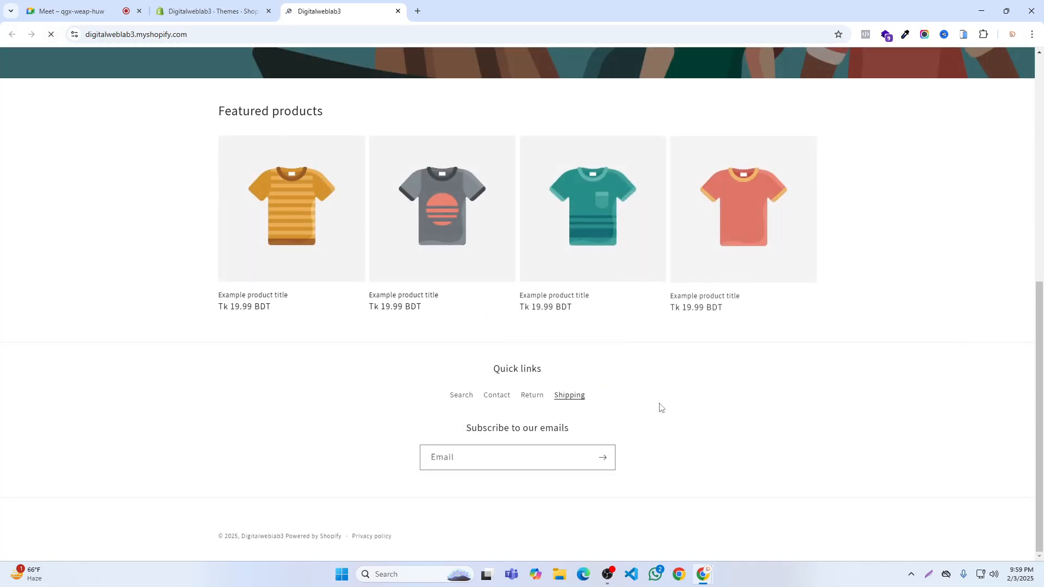
- Add an FAQ item linked to the FAQ page to the Footer menu in the Shopify admin and save the menu
left_click(212, 11)
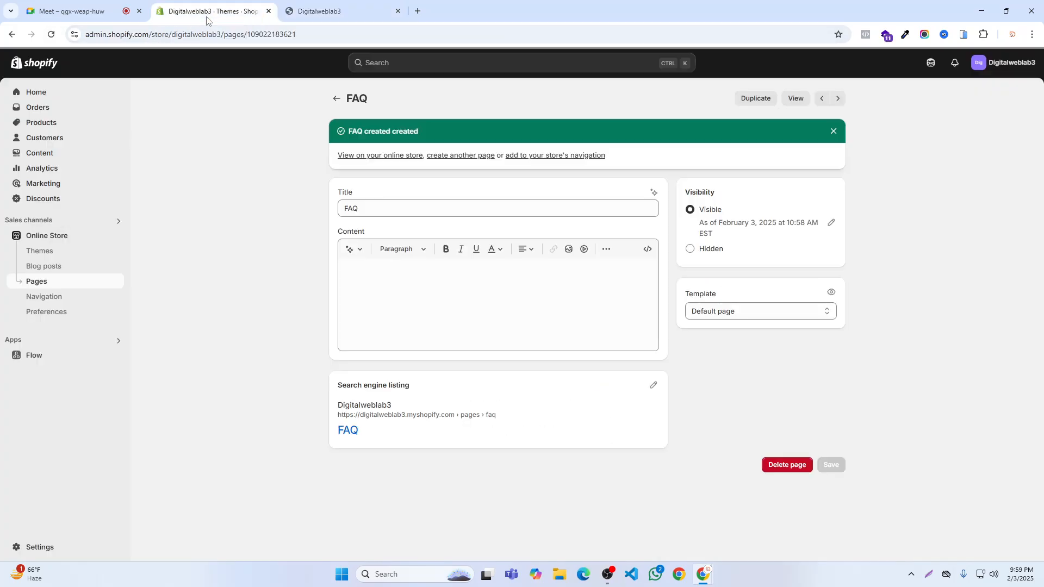
left_click(33, 154)
left_click(33, 199)
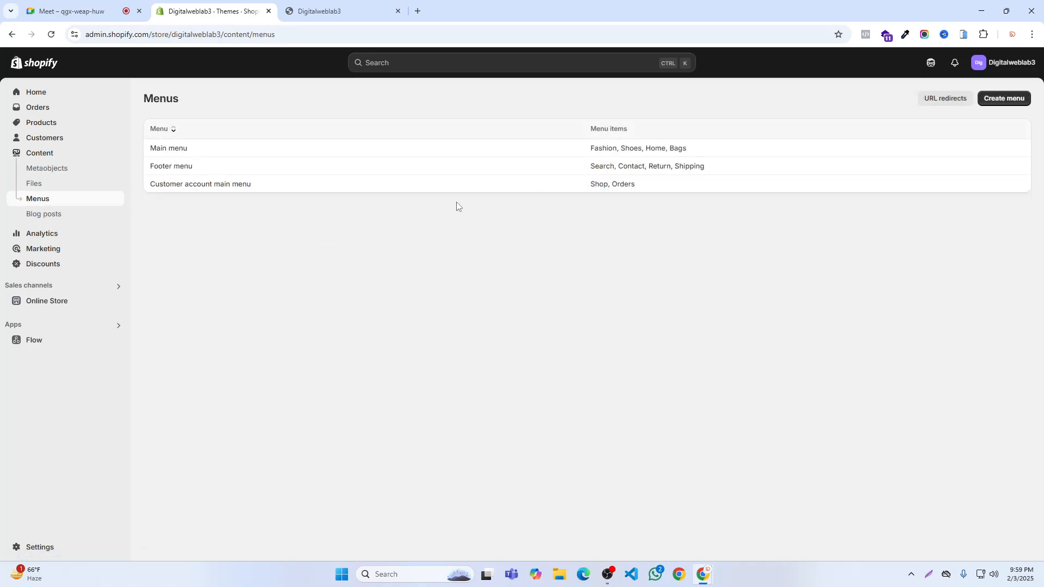
left_click(164, 170)
left_click(461, 333)
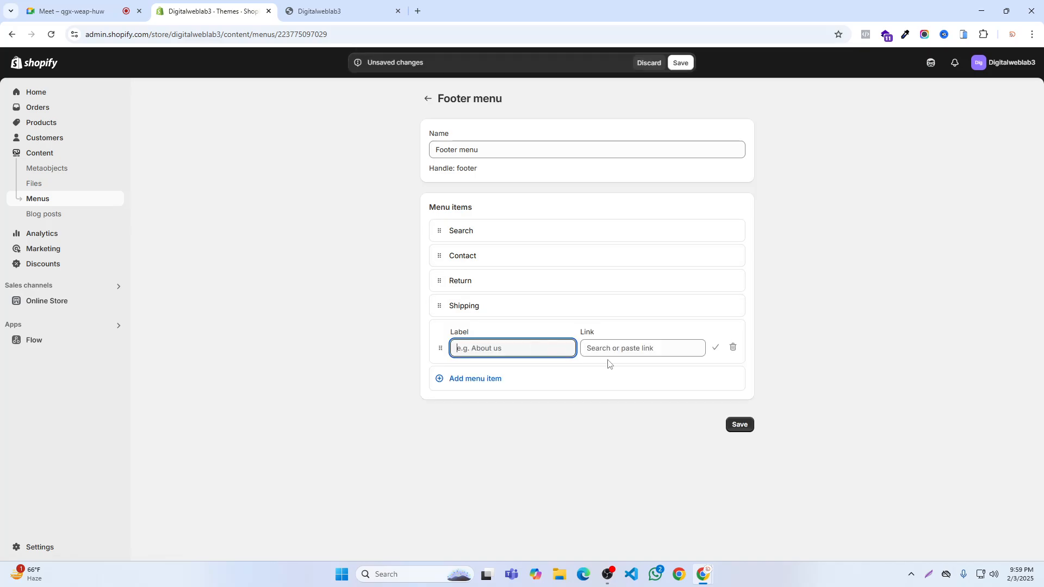
left_click(602, 348)
left_click(614, 206)
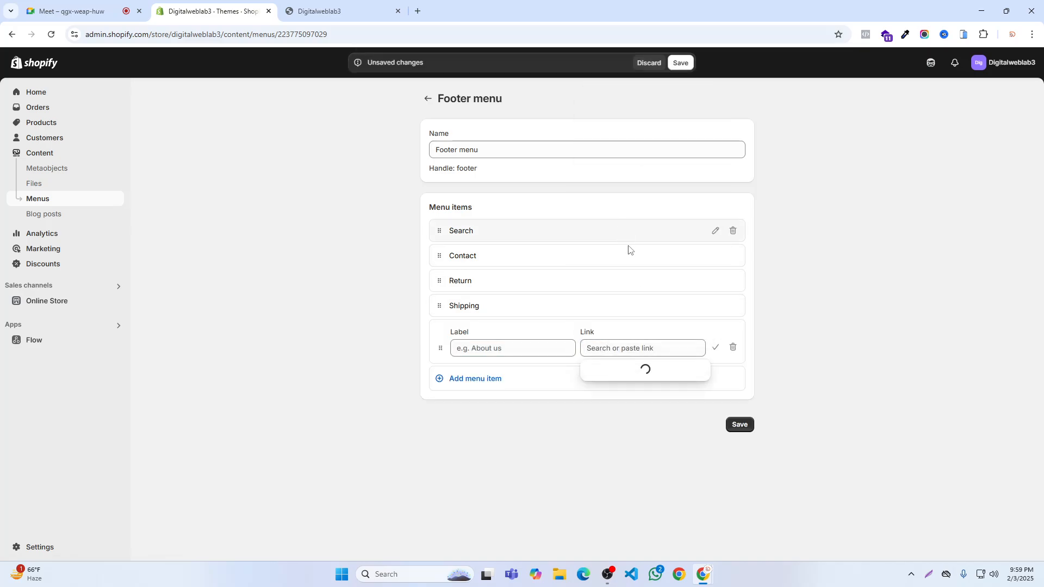
left_click(602, 436)
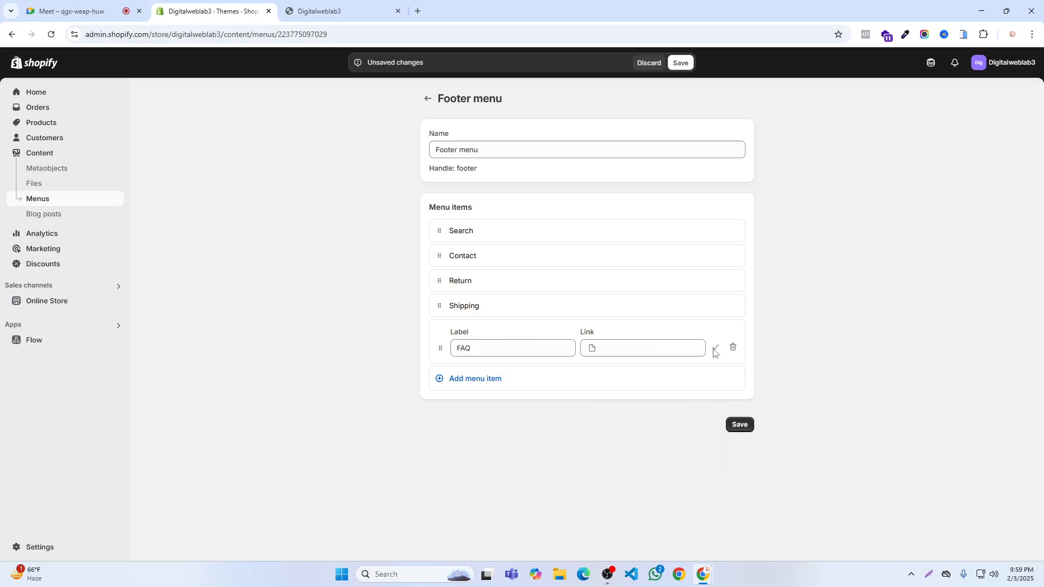
left_click(715, 348)
left_click(678, 63)
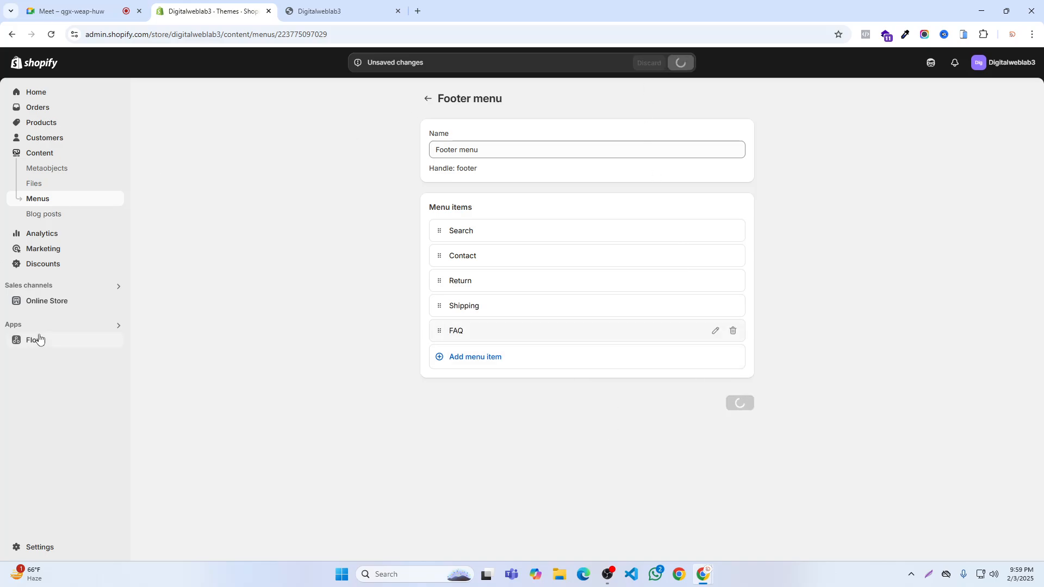
- Close the old storefront tab and view the online store again in a new one
left_click(397, 11)
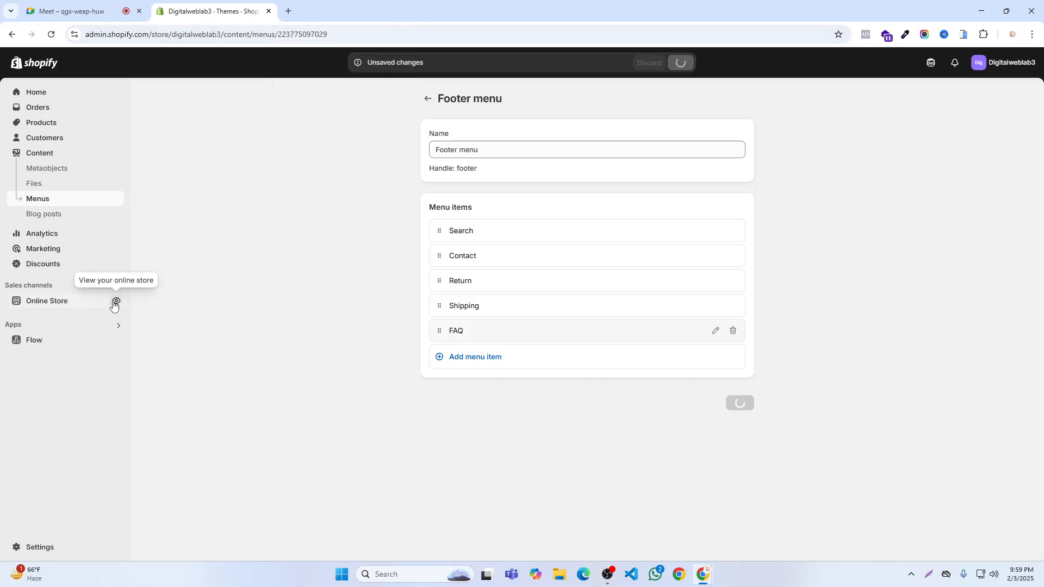
left_click(116, 303)
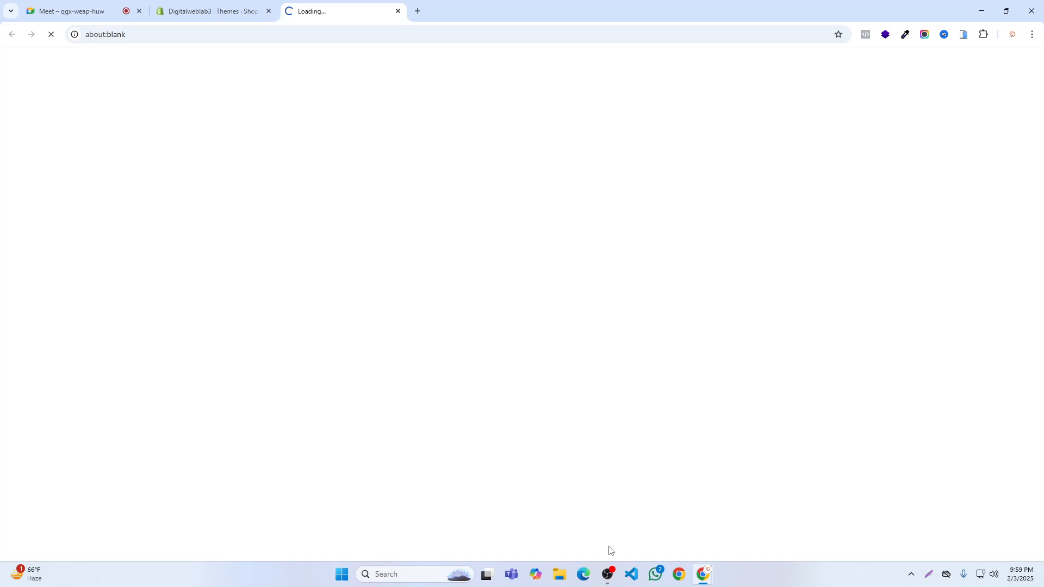
- Switch to the Google Meet call and check its connection status
mouse_move(610, 574)
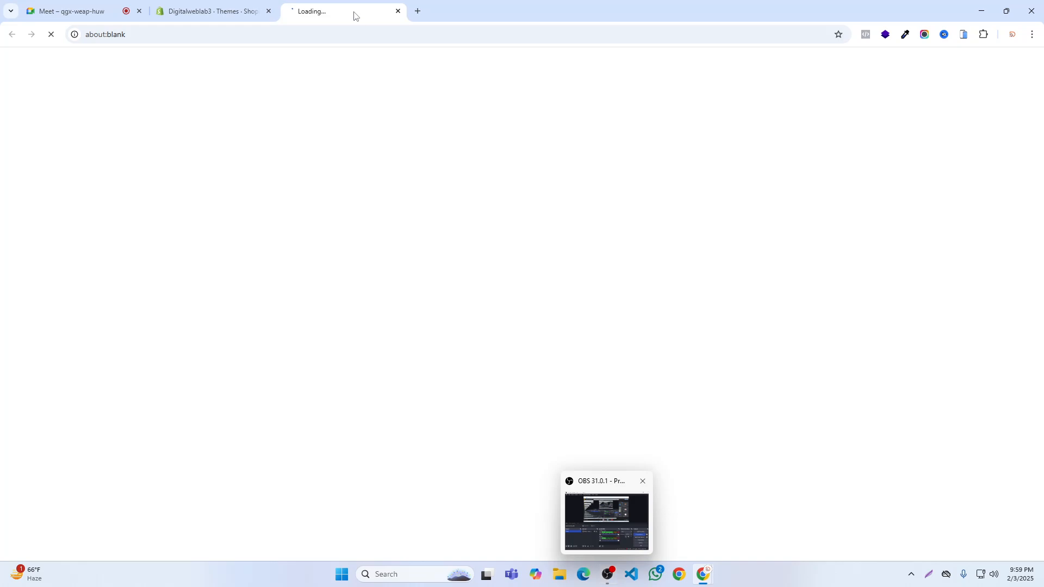
left_click(136, 4)
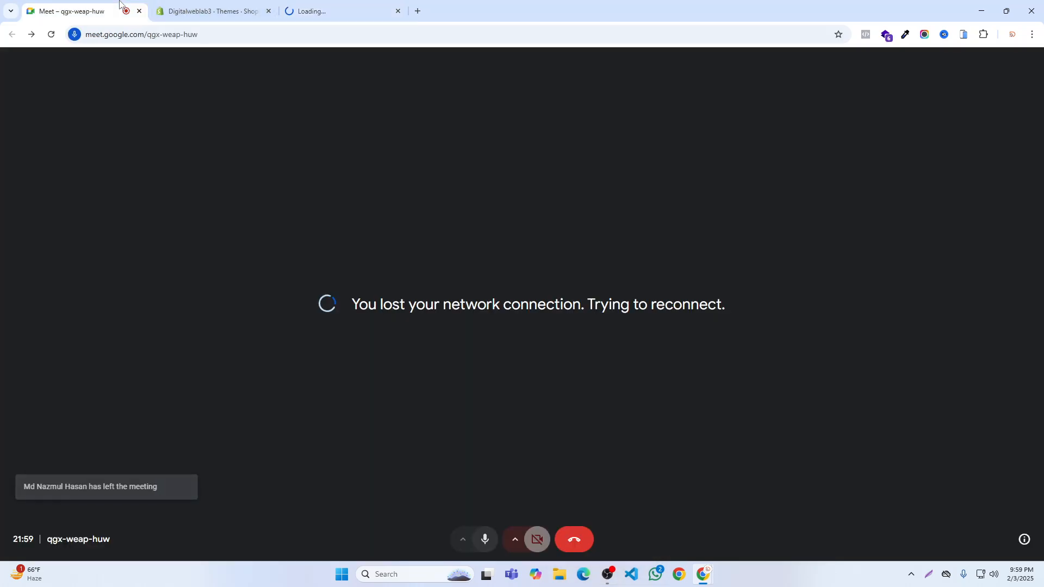
mouse_move(255, 3)
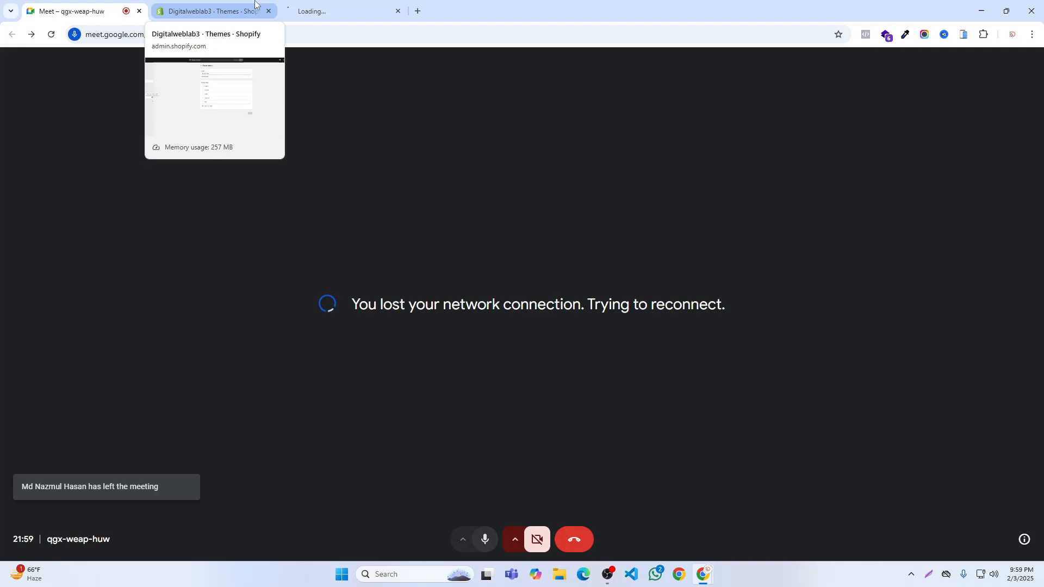